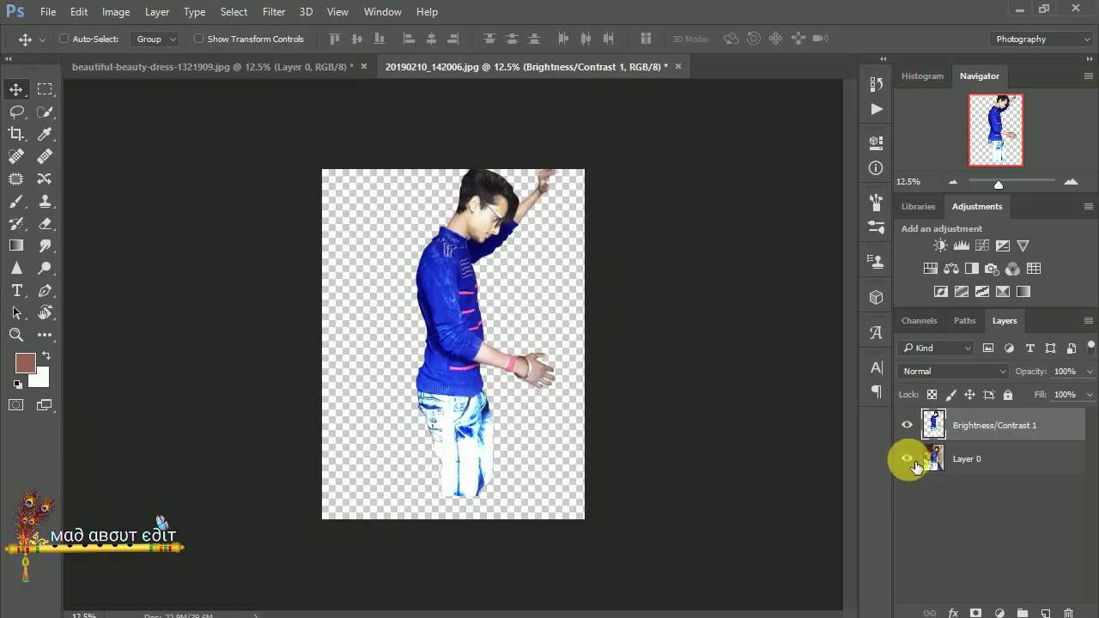
Hide Layer 0, bring the cut-out man into the tree photo and flip him horizontally
double_click(914, 462)
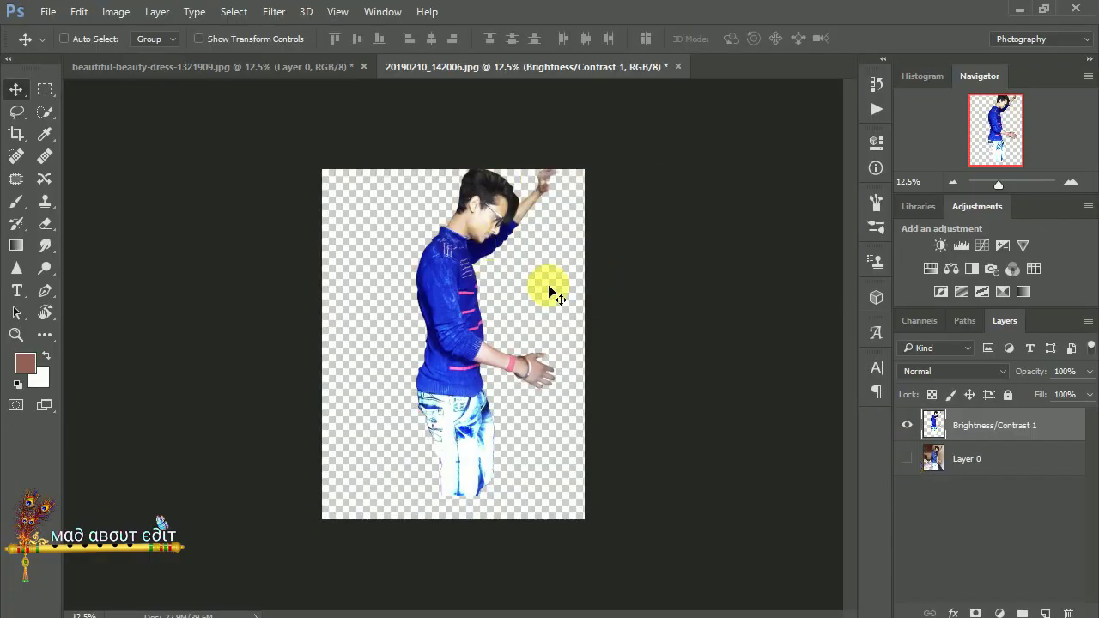
left_click_drag(391, 263, 541, 404)
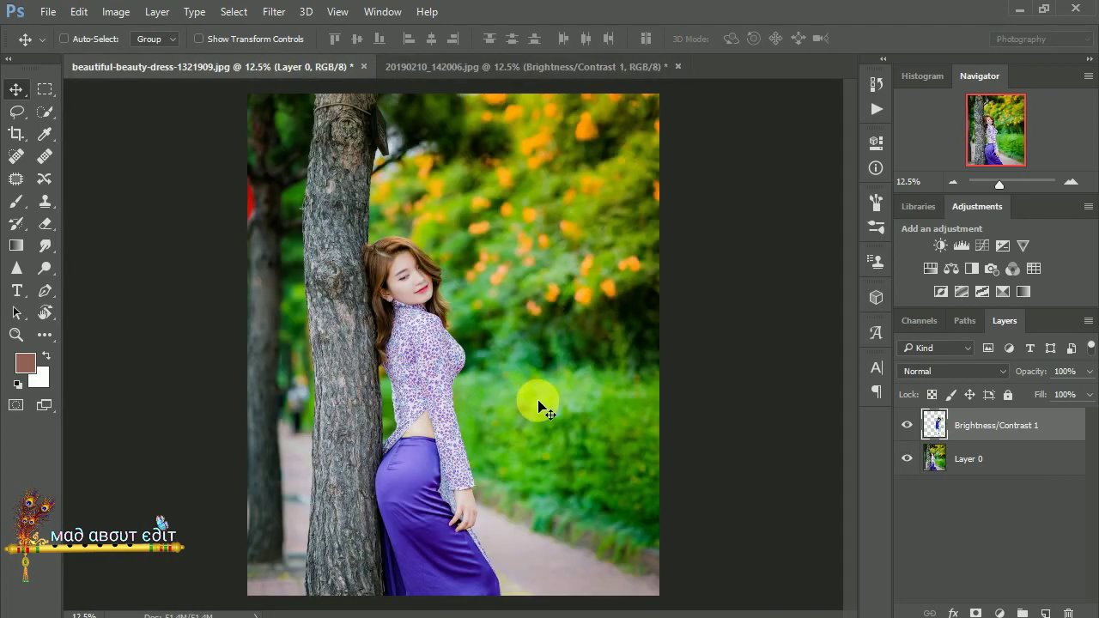
key("ctrl+t")
right_click(548, 386)
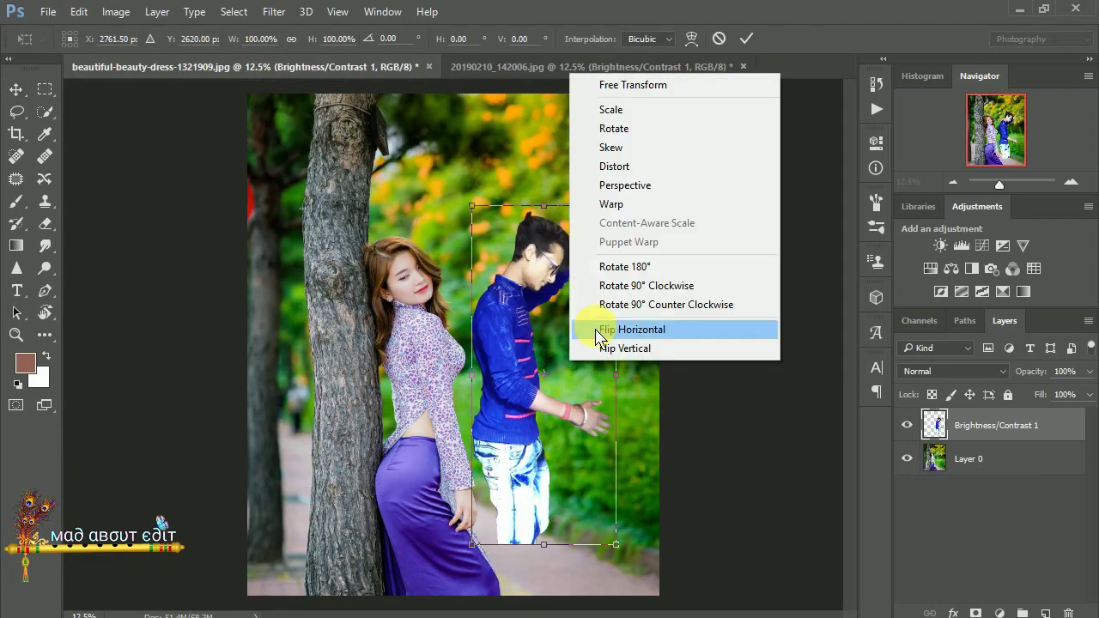
left_click(604, 321)
Tilt the man slightly, move him toward the woman, enlarge him to about 123% and commit
key("ctrl+minus")
left_click_drag(573, 265, 569, 215)
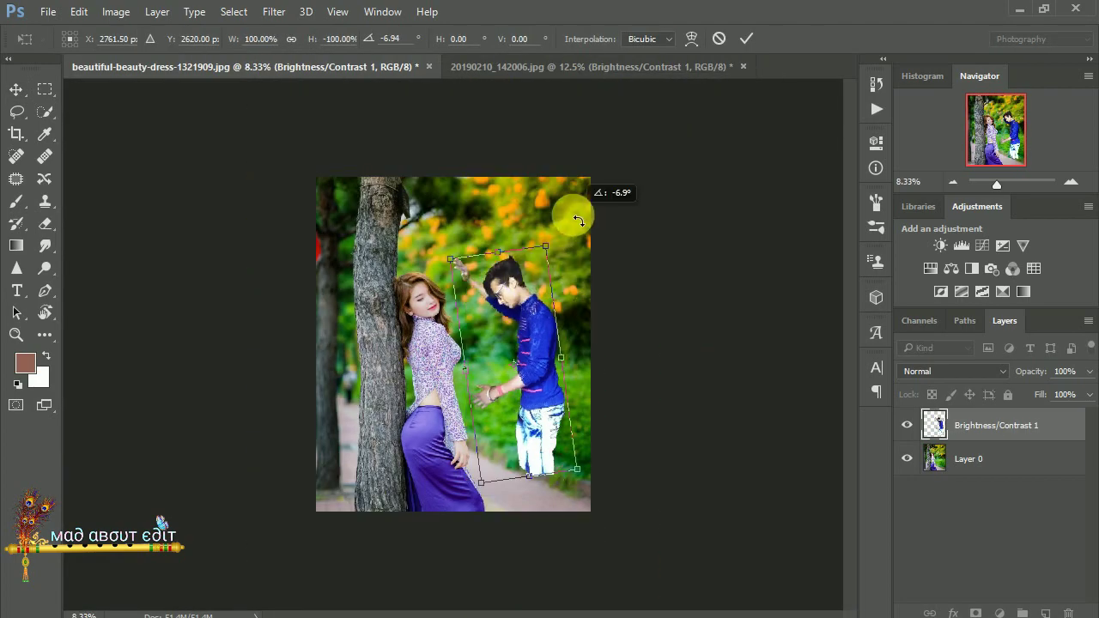
left_click_drag(520, 289, 483, 286)
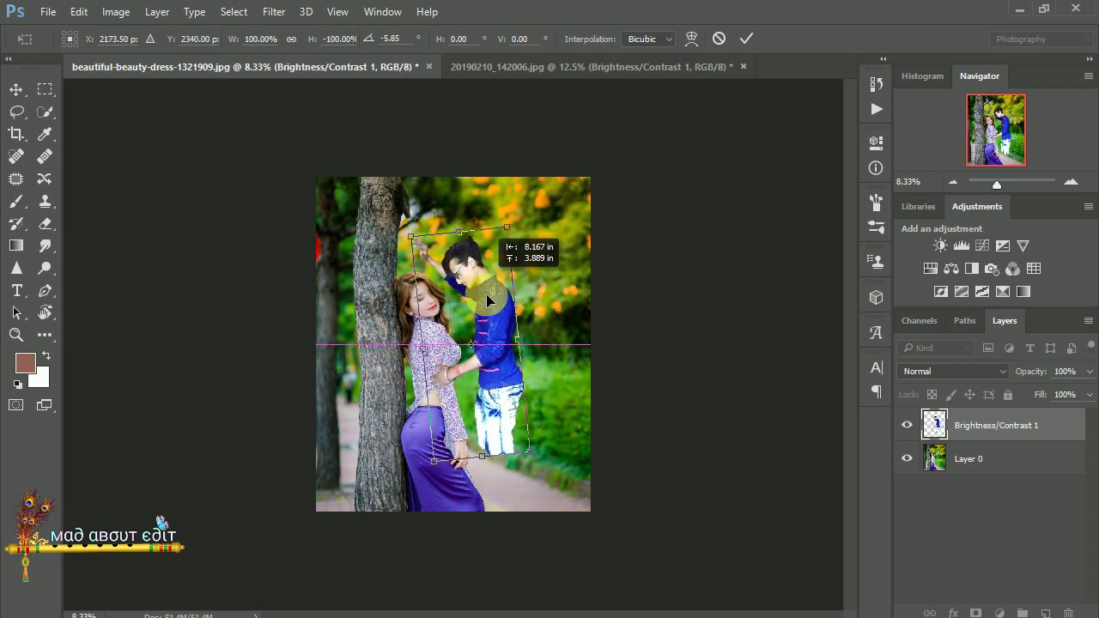
mouse_move(533, 462)
left_mouse_down()
mouse_move(545, 466)
mouse_move(494, 469)
left_mouse_up()
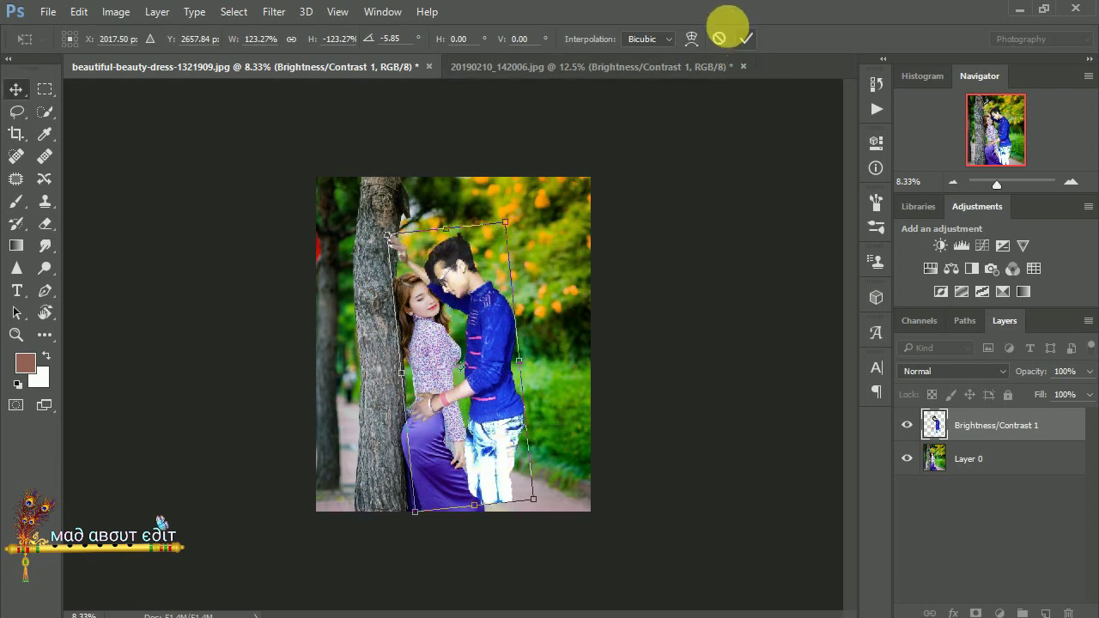
left_click(746, 38)
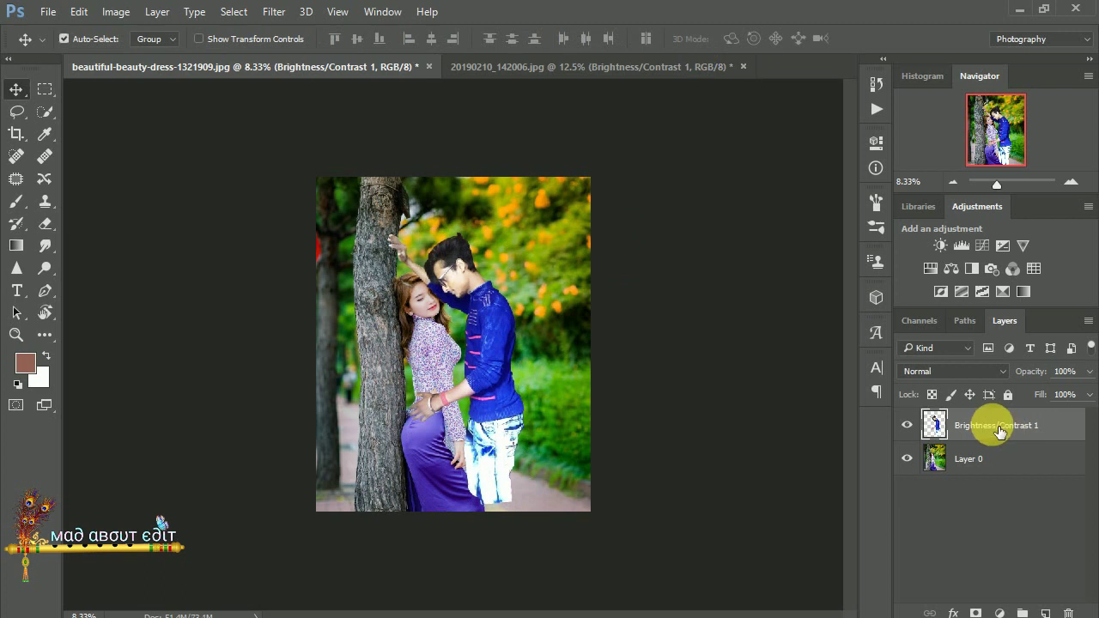
Duplicate the man into 'model' layers, place Layer 0 between them, and mask the top one
key("ctrl+j")
type("model")
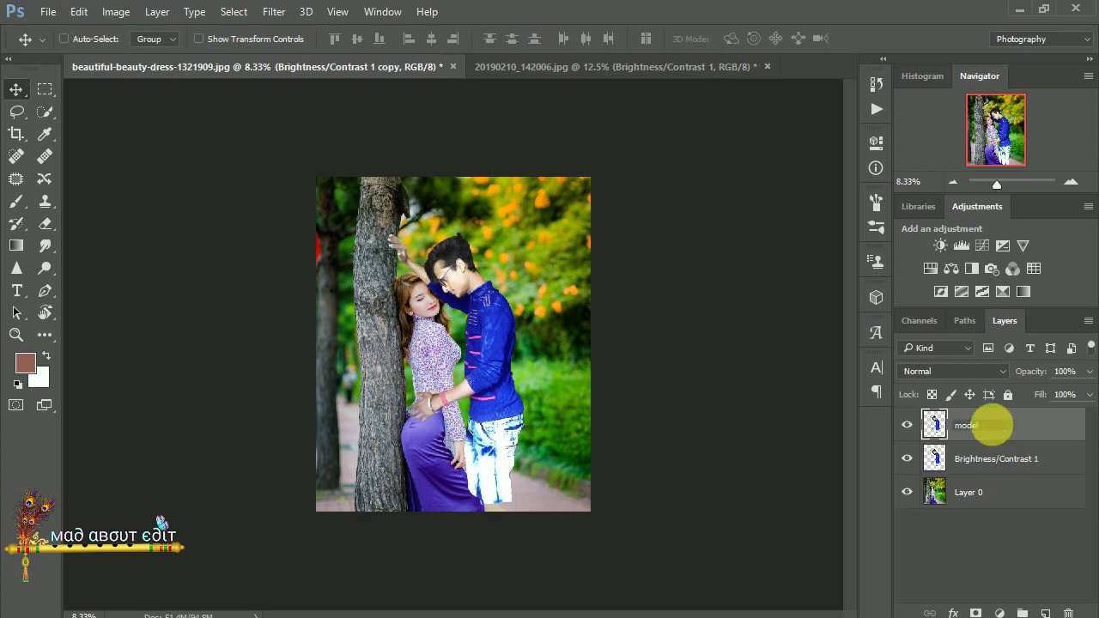
key("Tab")
type("model")
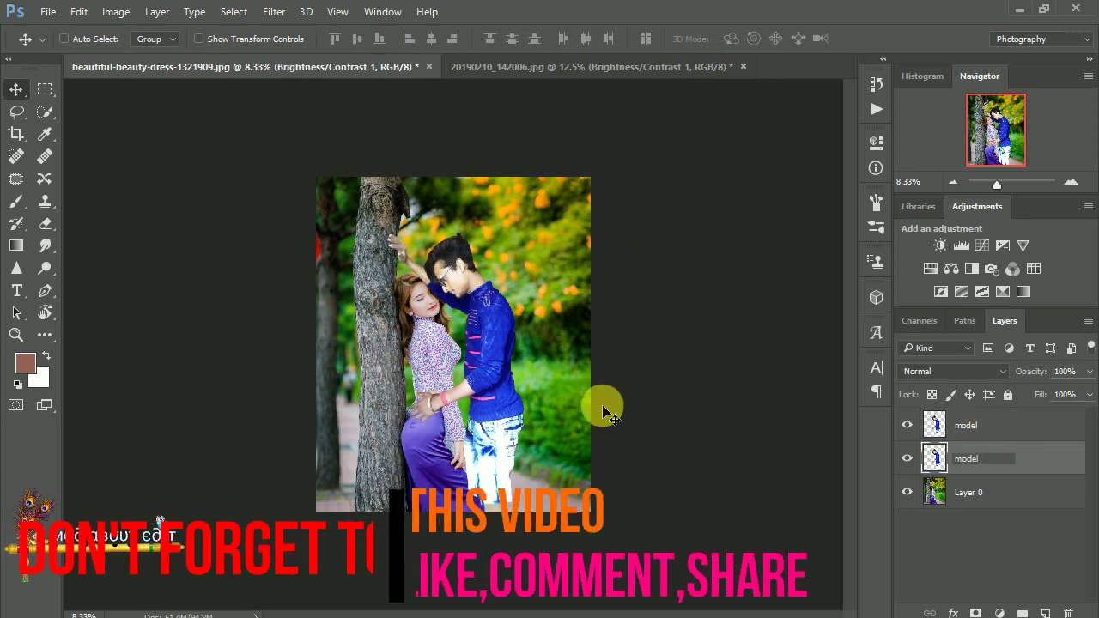
left_click_drag(996, 463, 940, 508)
left_click(976, 425)
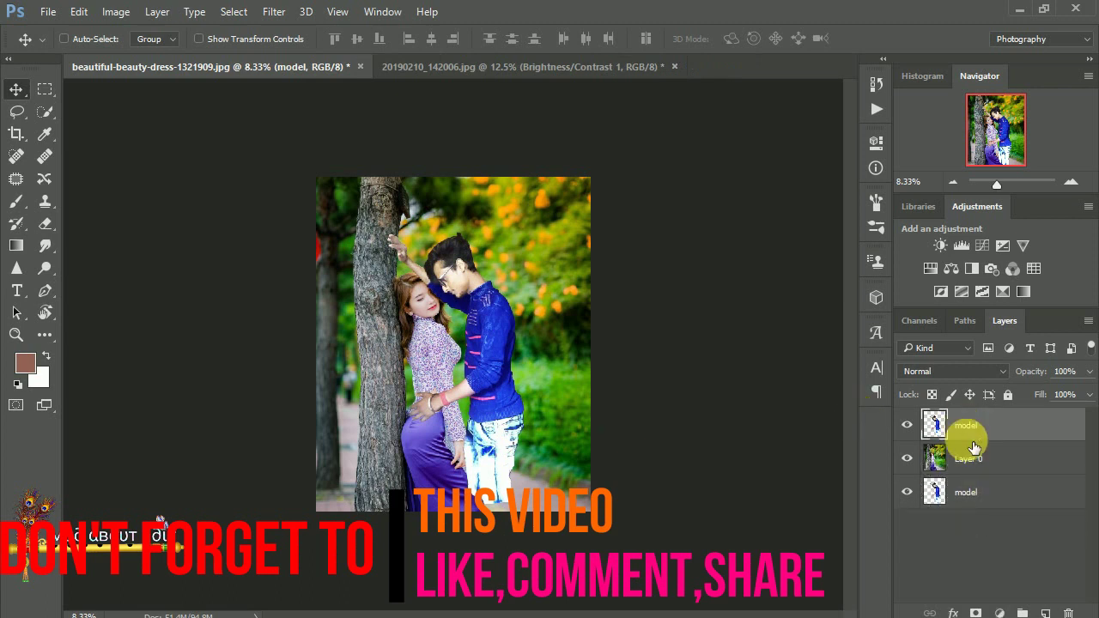
left_click(974, 611)
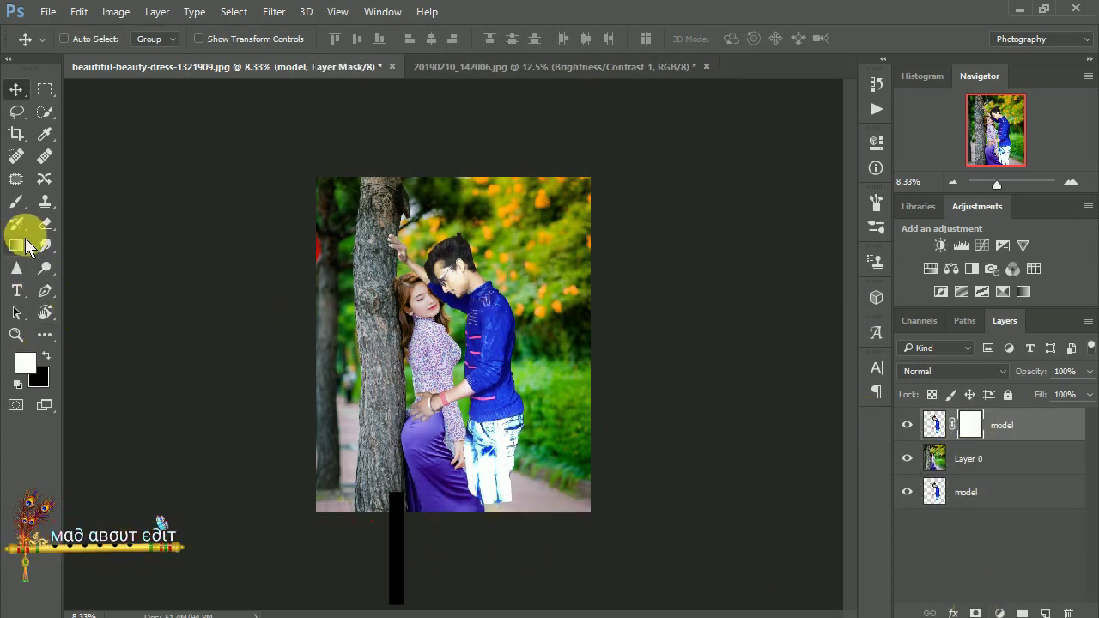
Choose a black brush and lower the man's opacity to see the hair beneath
left_click(47, 355)
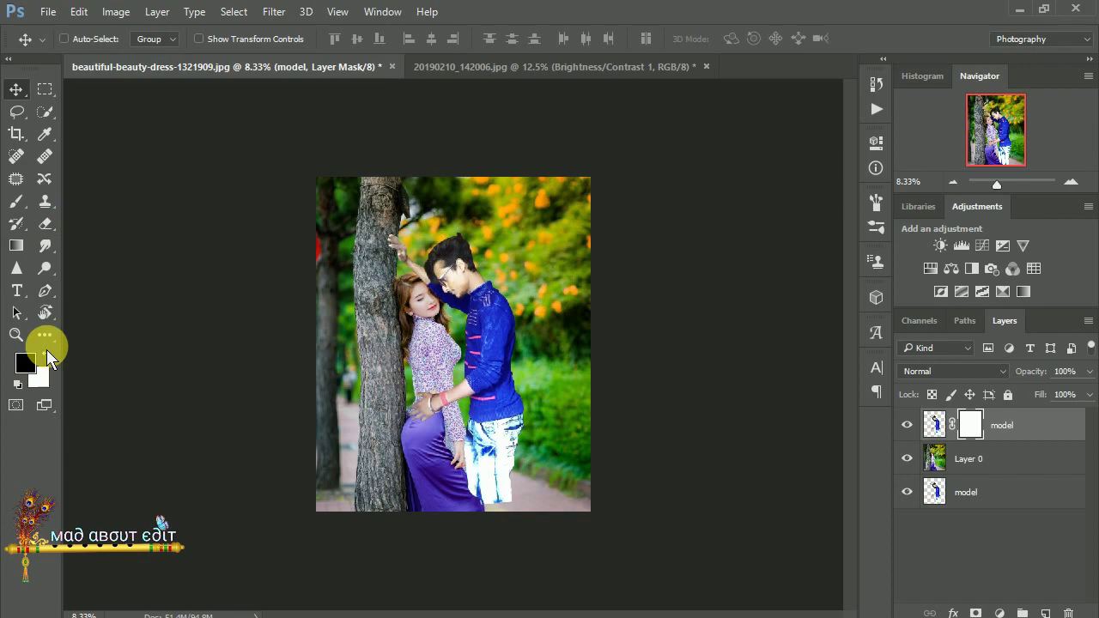
left_click(18, 205)
scroll(424, 307, "up", 3)
scroll(424, 308, "up", 1)
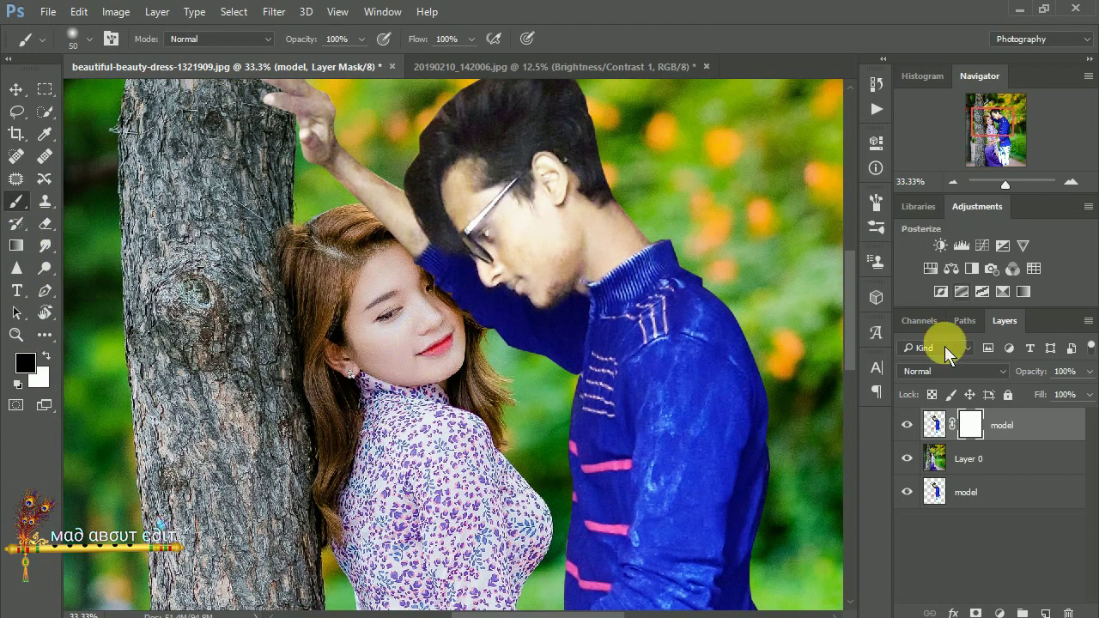
mouse_move(1028, 371)
left_mouse_down()
mouse_move(1012, 362)
mouse_move(1019, 375)
left_mouse_up()
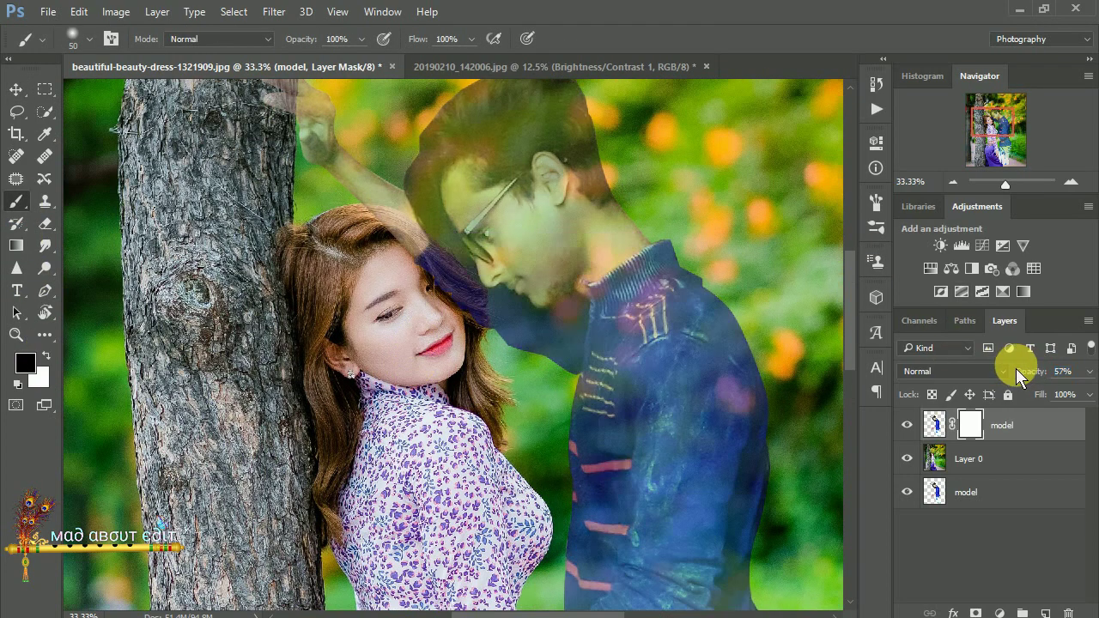
scroll(476, 300, "up", 1)
scroll(466, 289, "up", 1)
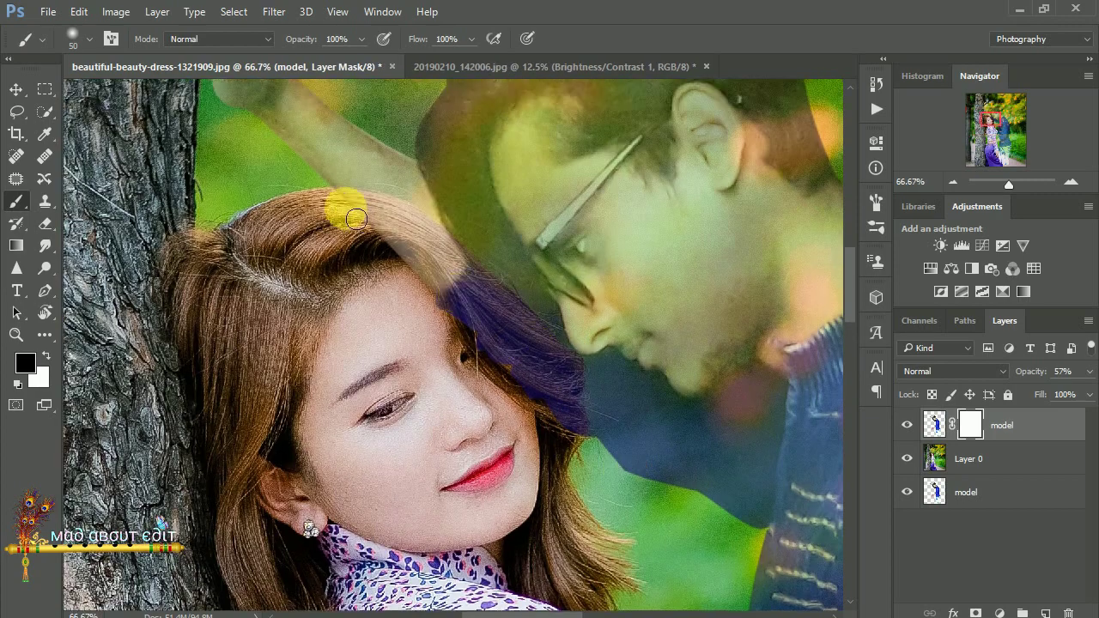
scroll(401, 286, "up", 1)
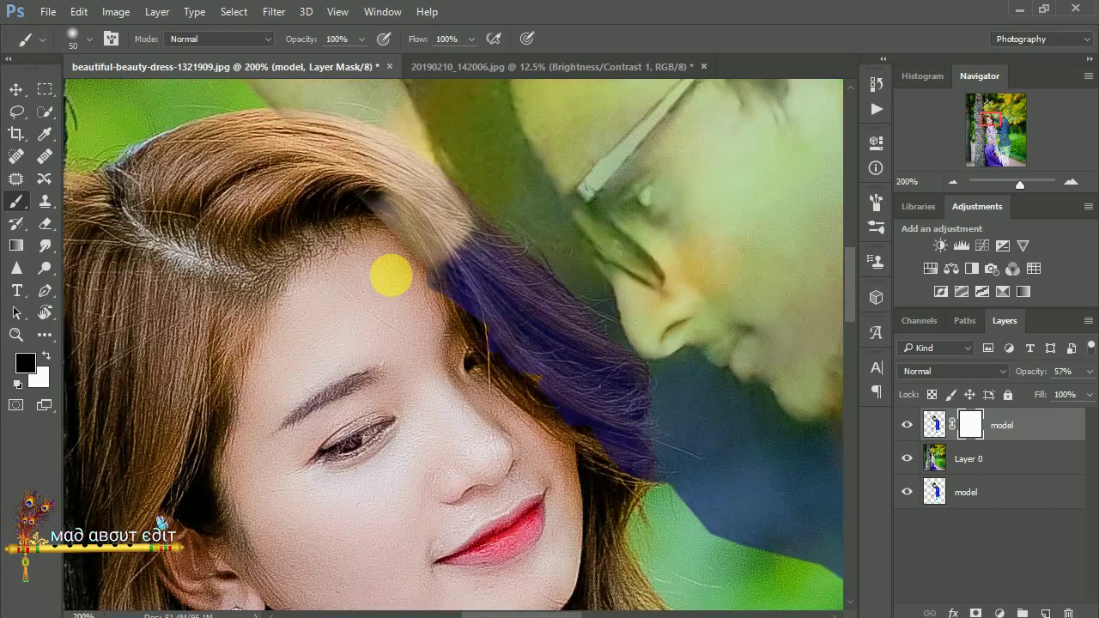
scroll(387, 275, "up", 1)
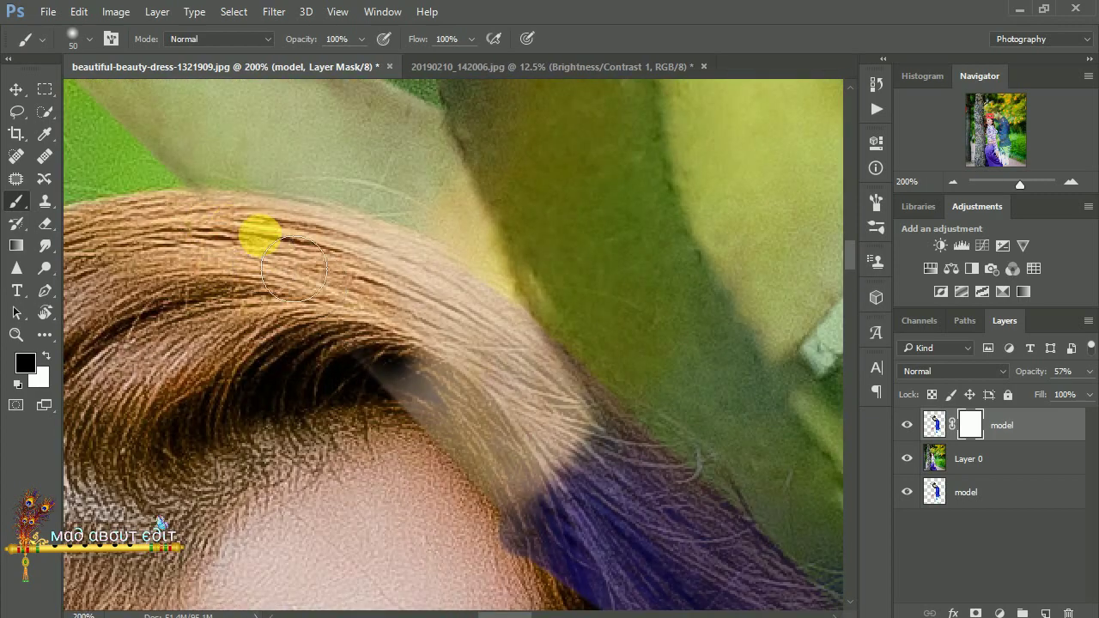
Paint the mask black over the woman's hair strands, then restore the man to 100% opacity
mouse_move(295, 269)
left_mouse_down()
mouse_move(453, 337)
mouse_move(476, 459)
mouse_move(517, 376)
mouse_move(621, 484)
mouse_move(544, 510)
mouse_move(486, 300)
mouse_move(569, 344)
mouse_move(646, 438)
mouse_move(555, 300)
mouse_move(616, 385)
mouse_move(702, 437)
mouse_move(416, 228)
left_mouse_up()
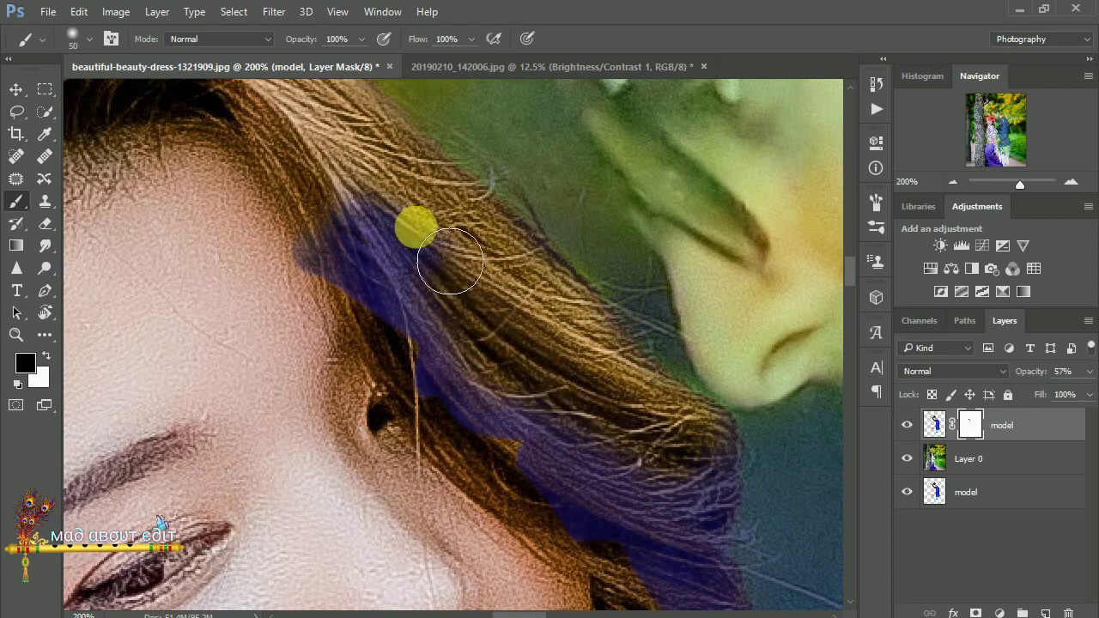
mouse_move(450, 261)
left_mouse_down()
mouse_move(490, 392)
mouse_move(413, 260)
left_mouse_up()
mouse_move(413, 259)
left_mouse_down()
mouse_move(650, 379)
mouse_move(633, 466)
mouse_move(498, 388)
mouse_move(538, 310)
left_mouse_up()
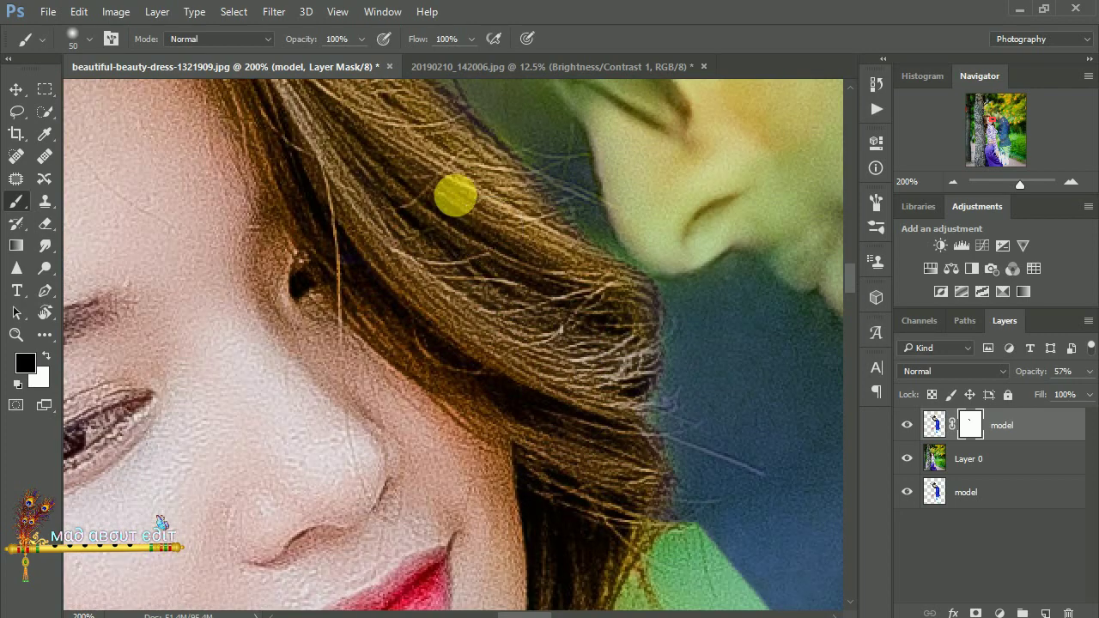
key("ctrl+minus")
key("ctrl+minus")
key("ctrl+minus")
key("ctrl+minus")
key("ctrl+minus")
key("ctrl+minus")
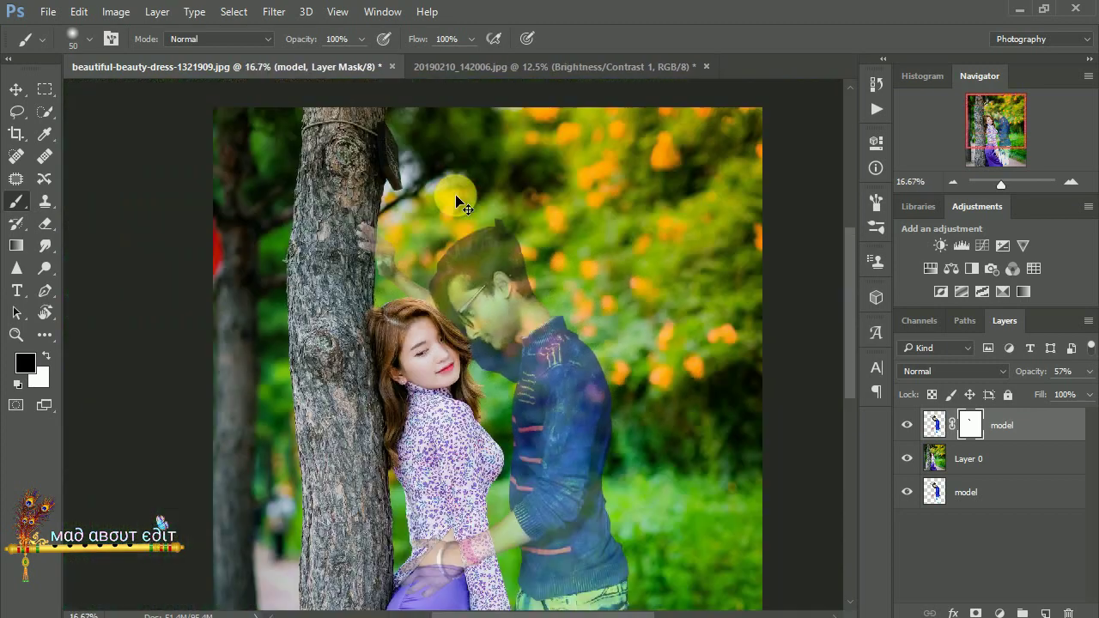
key("ctrl+minus")
left_click_drag(1062, 376, 1090, 375)
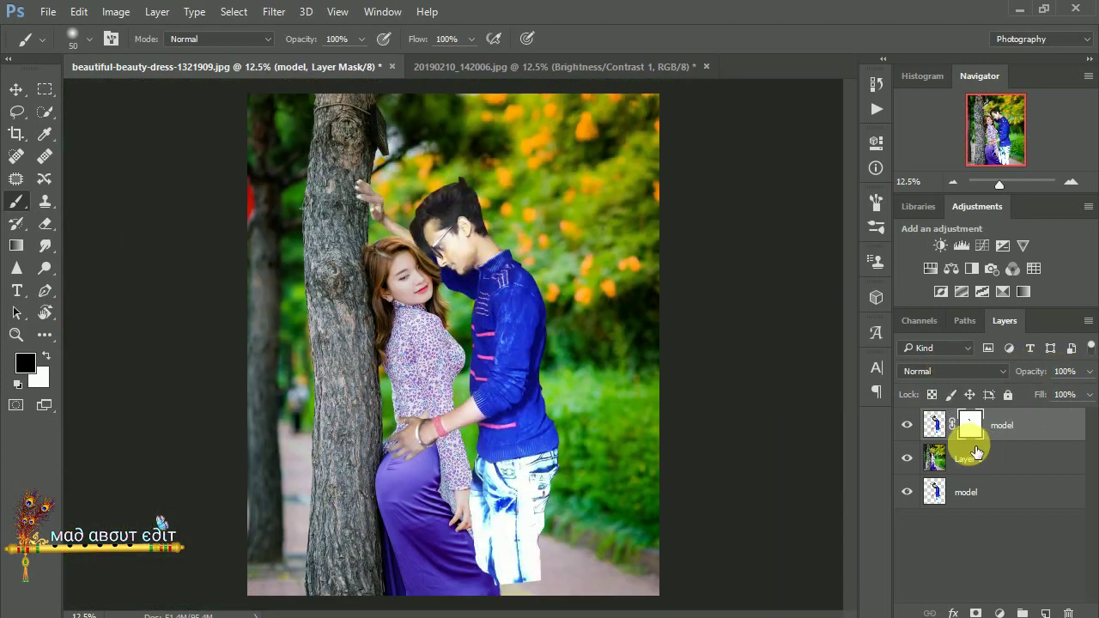
Add a new Layer 1 below the model layer with black as the foreground colour
left_click(1044, 612)
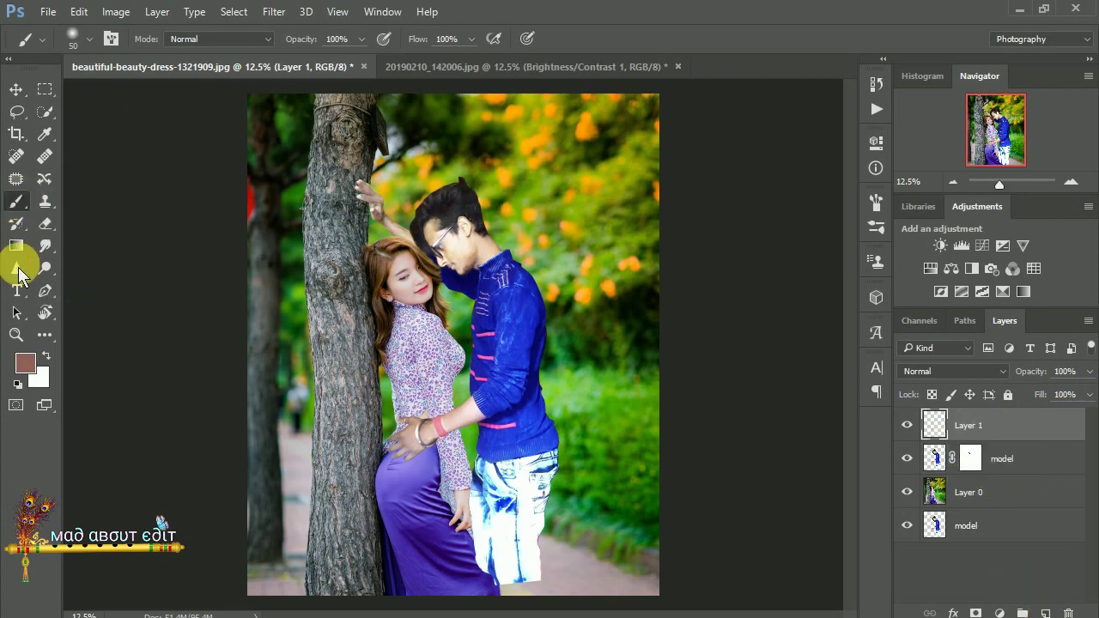
left_click(25, 363)
left_click(157, 352)
left_click(396, 127)
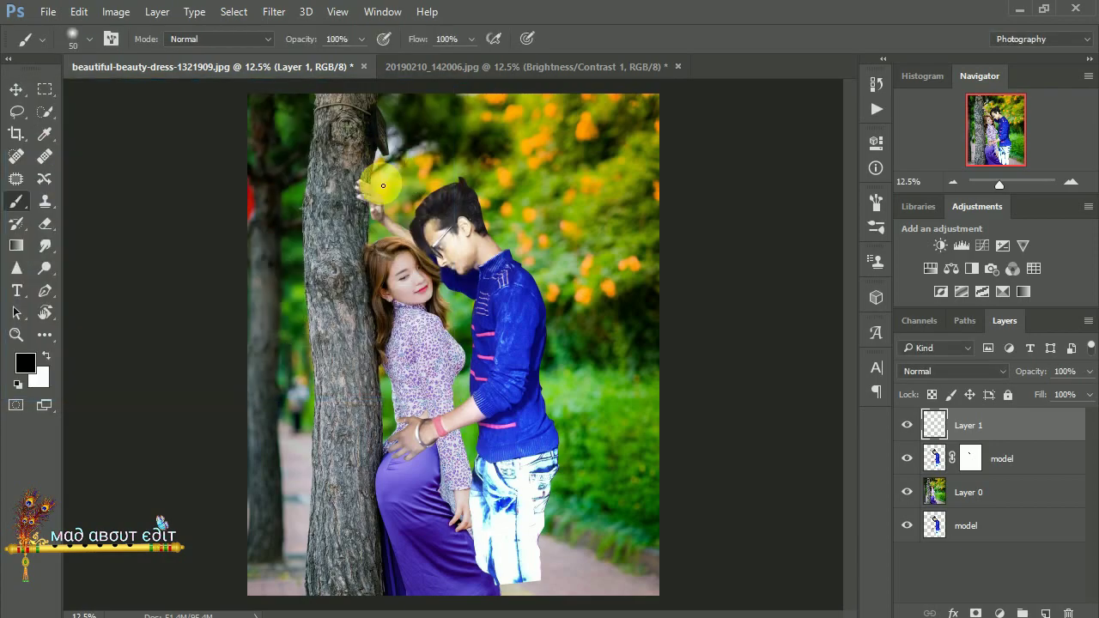
scroll(384, 224, "up", 4)
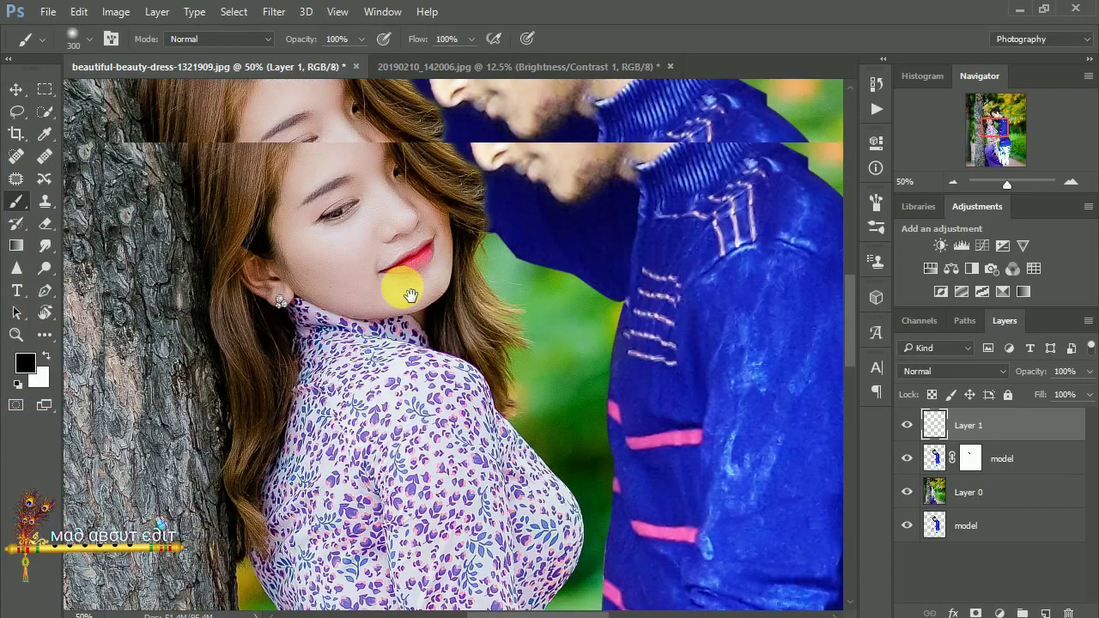
scroll(400, 287, "up", 3)
left_click(968, 427)
left_click_drag(967, 426, 969, 468)
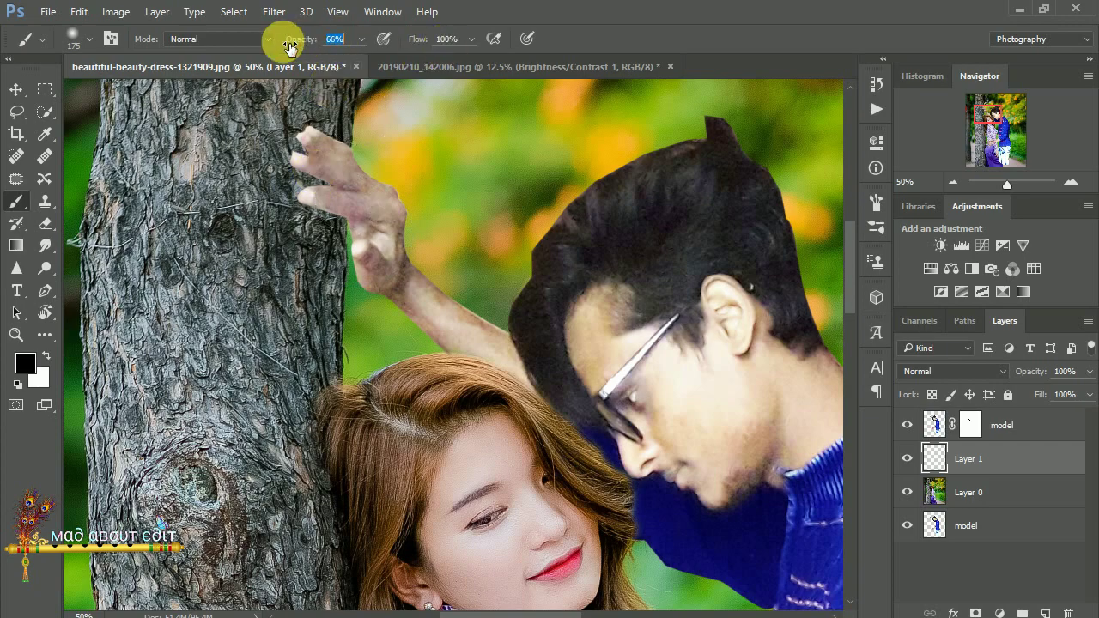
Paint soft 66% black shadows under the man's hands on the tree and the woman's waist
left_click(315, 189)
left_click(306, 172)
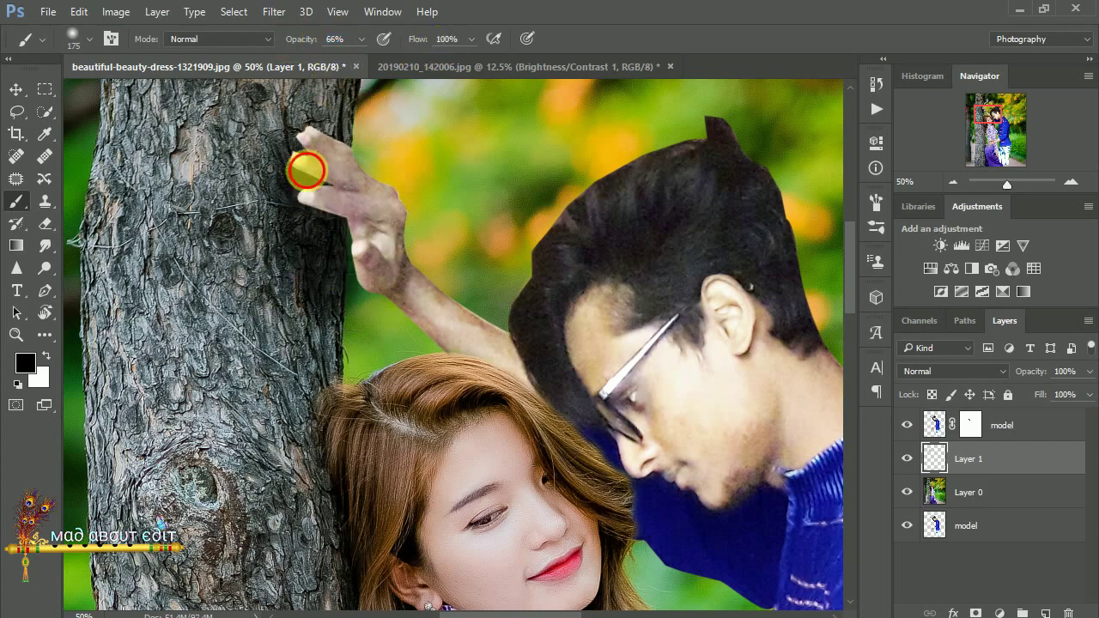
left_click_drag(307, 172, 344, 233)
scroll(395, 241, "down", 4)
scroll(429, 224, "down", 4)
scroll(463, 224, "down", 3)
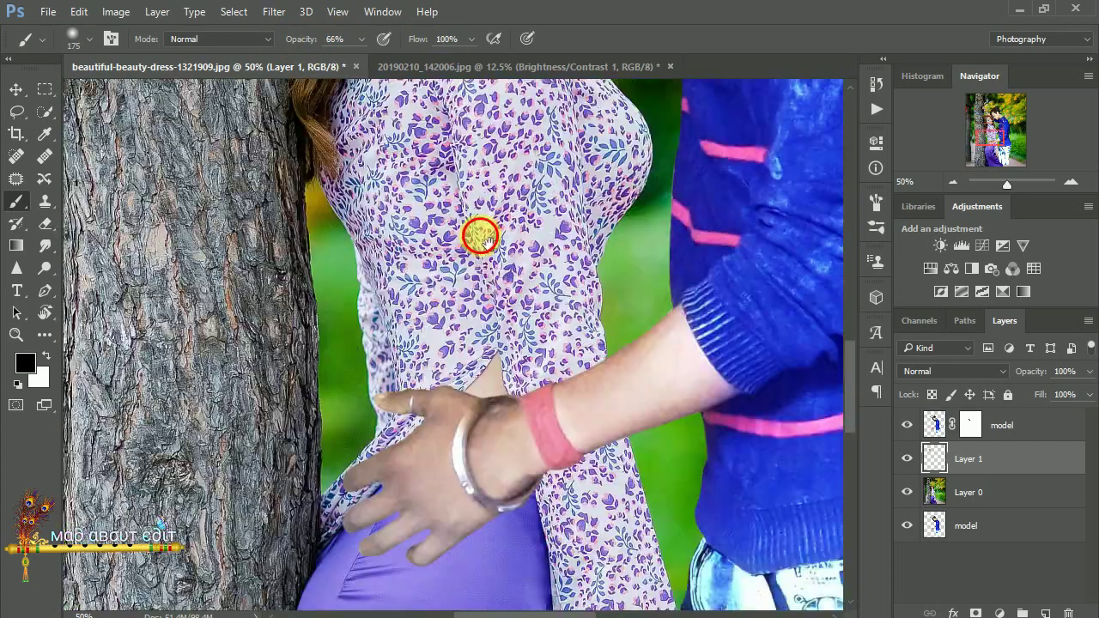
scroll(480, 237, "down", 3)
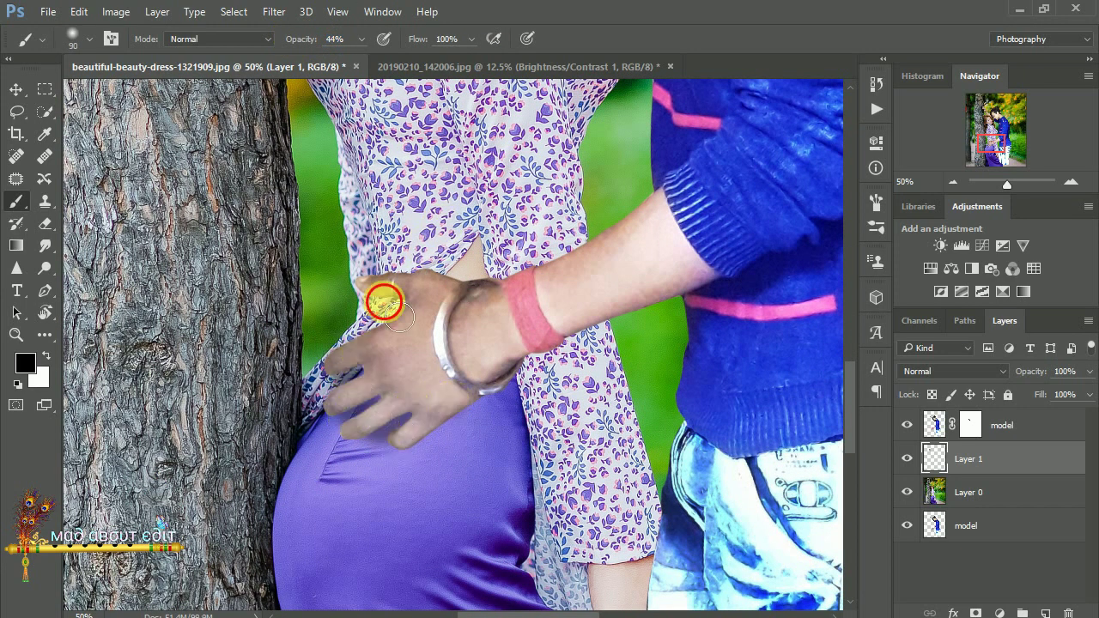
left_click_drag(355, 421, 495, 371)
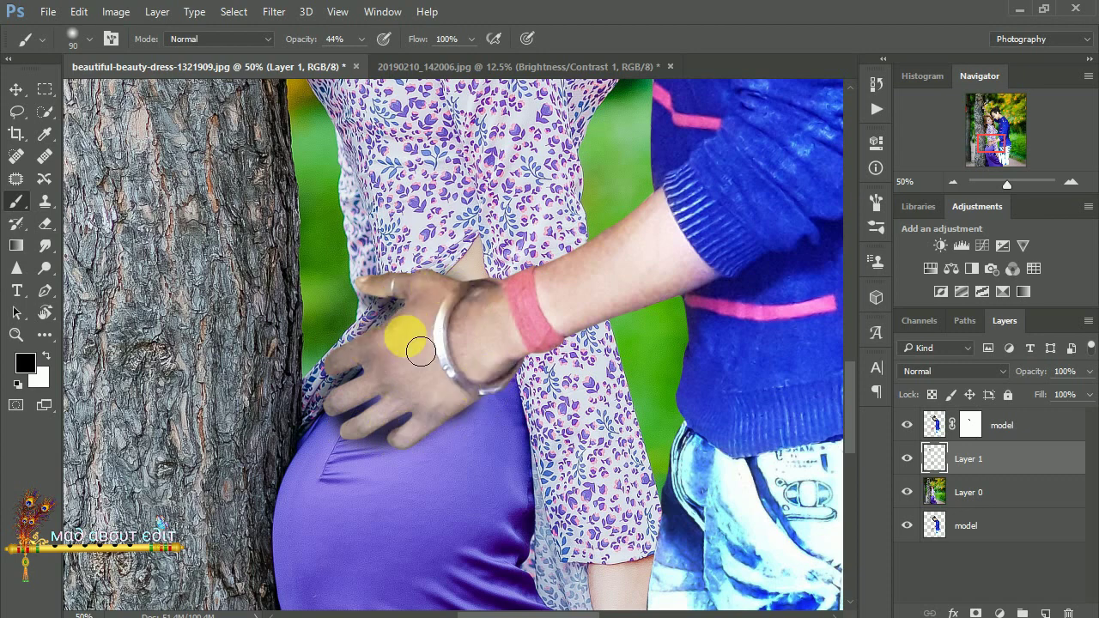
scroll(421, 351, "down", 3)
scroll(410, 340, "down", 1)
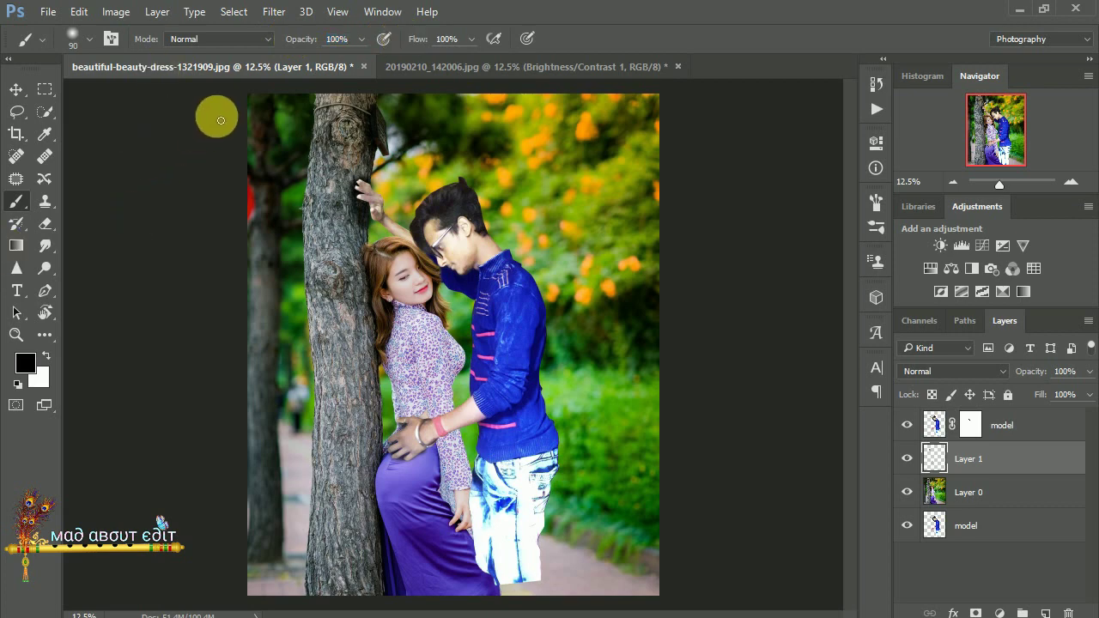
Make the model layer active and choose the Smudge tool with a 172 px textured brush
key("alt+bracketright")
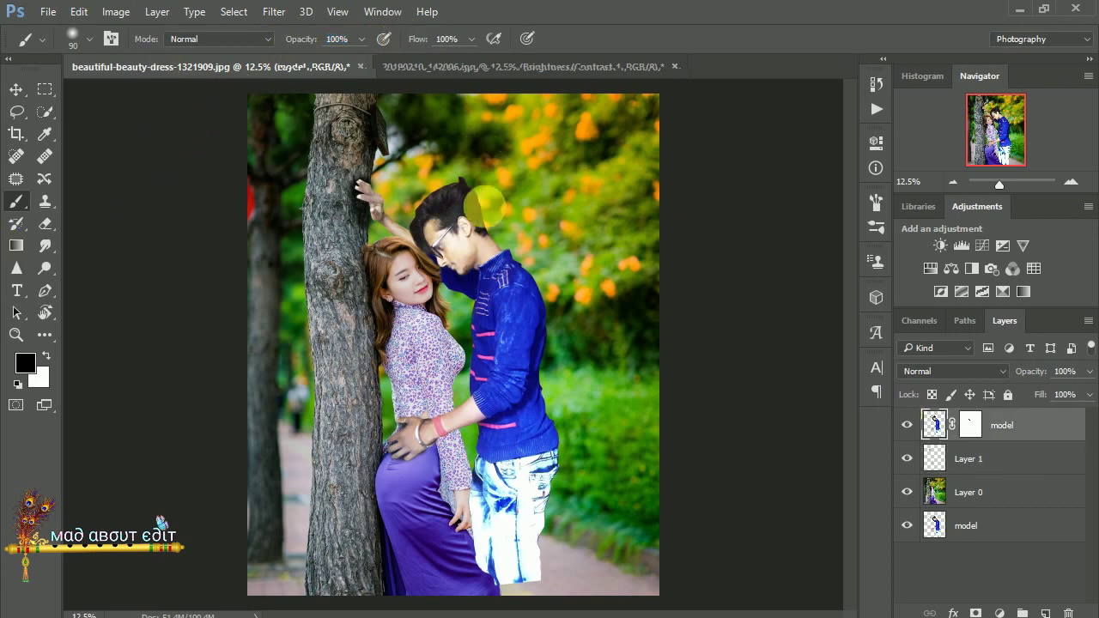
left_click(46, 246)
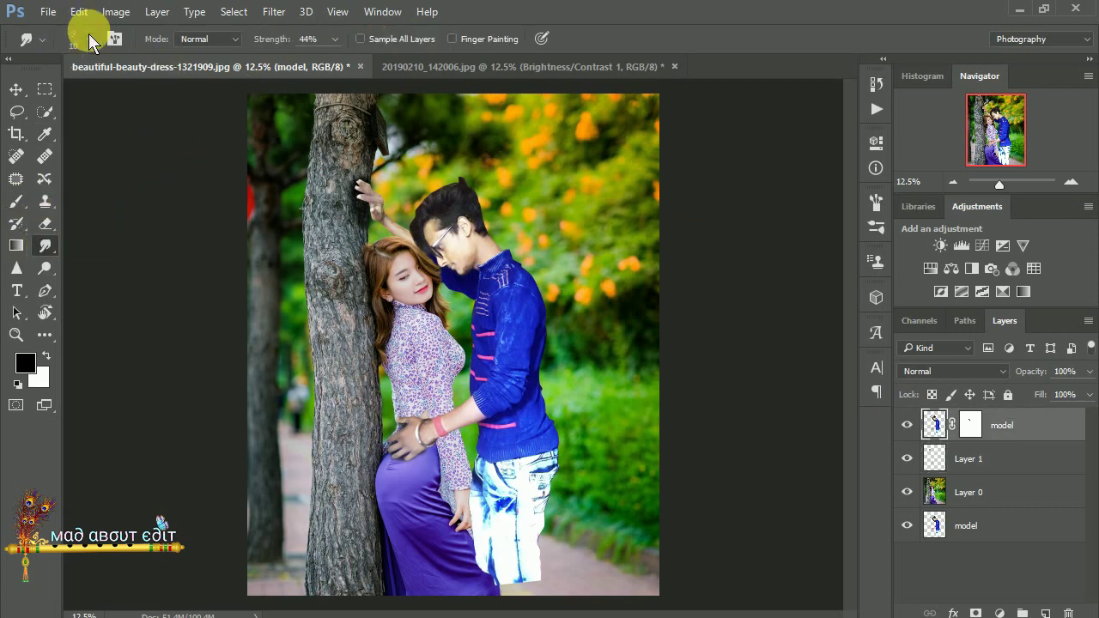
left_click(88, 38)
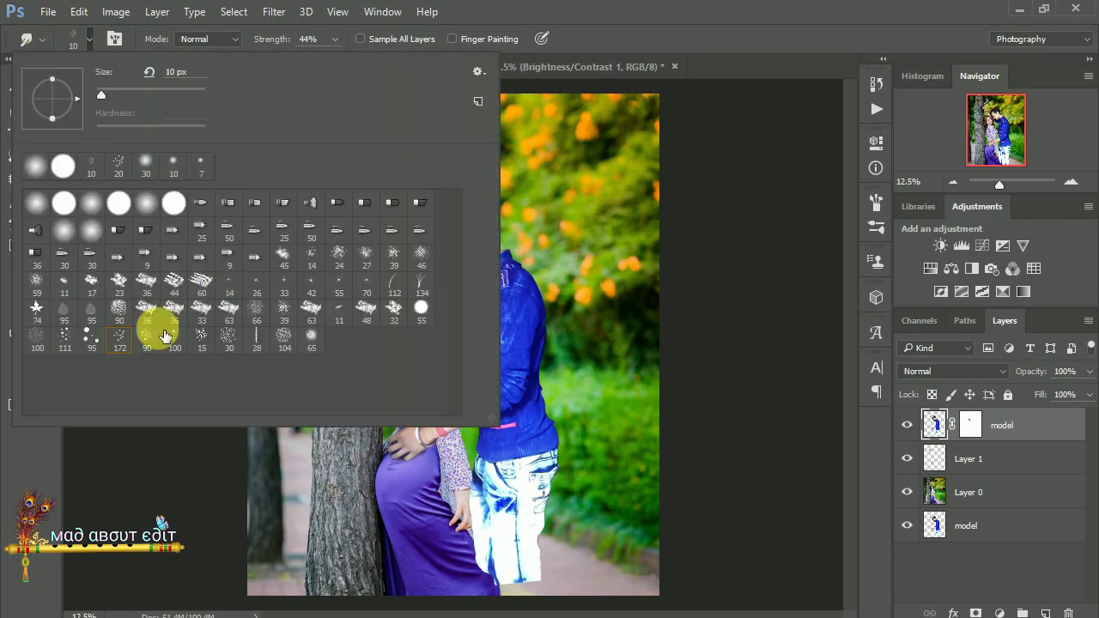
left_click(69, 38)
Zoom in on the man's head and switch to the Lasso tool
scroll(490, 219, "up", 1)
scroll(490, 216, "up", 2)
scroll(489, 197, "up", 2)
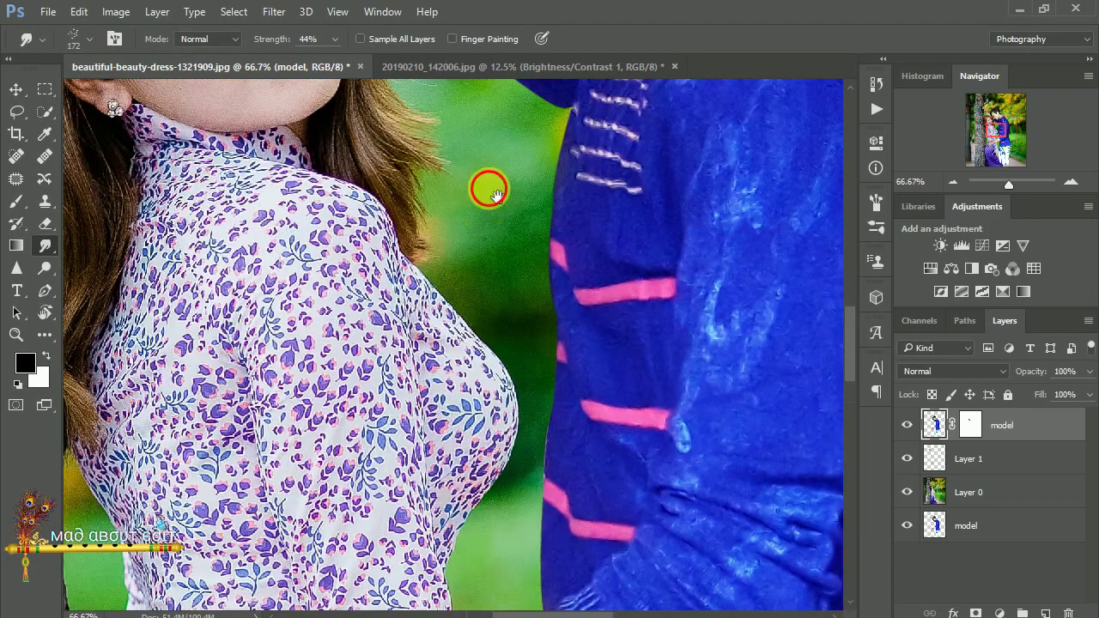
left_click_drag(496, 195, 514, 375)
scroll(513, 376, "down", 1)
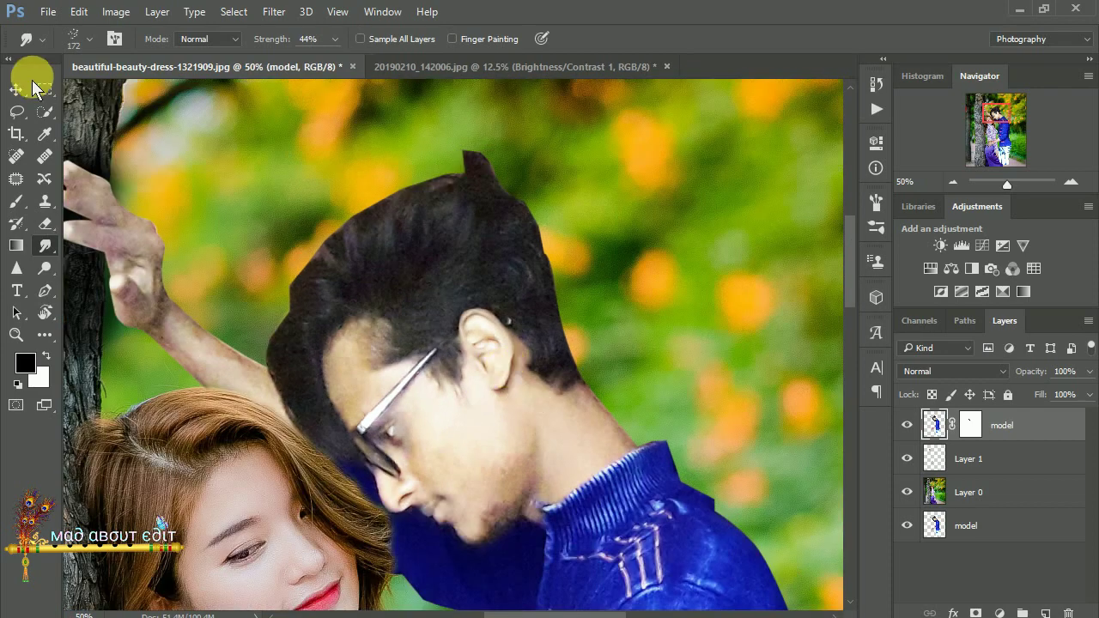
key("l")
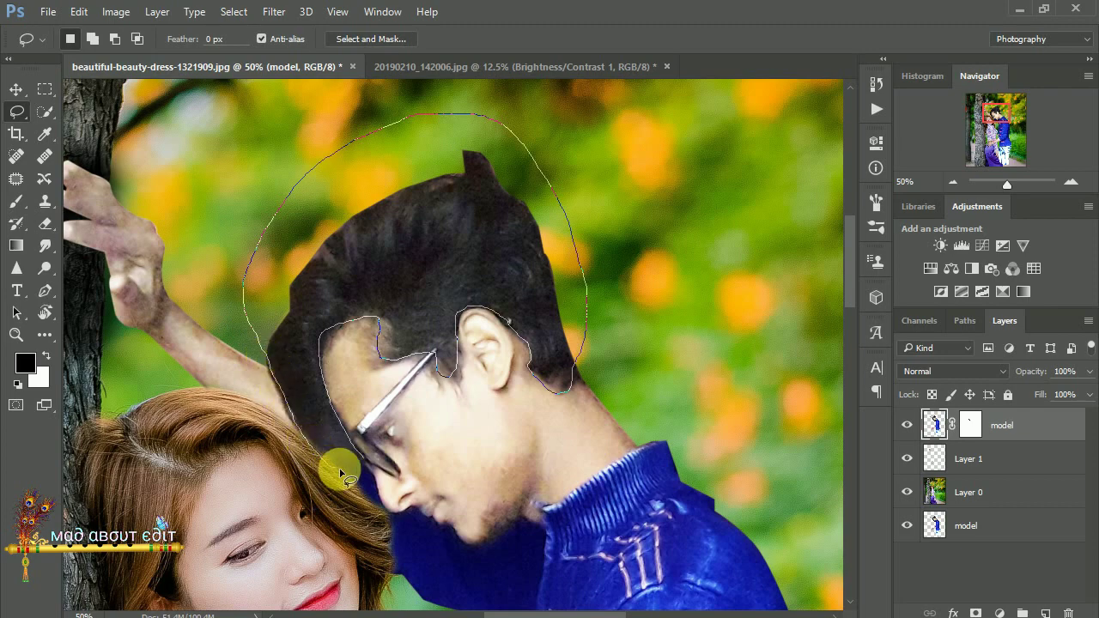
Copy the lassoed hair onto its own layer named 'hair' and hide the man's layer
left_click_drag(365, 461, 354, 467)
key("ctrl+j")
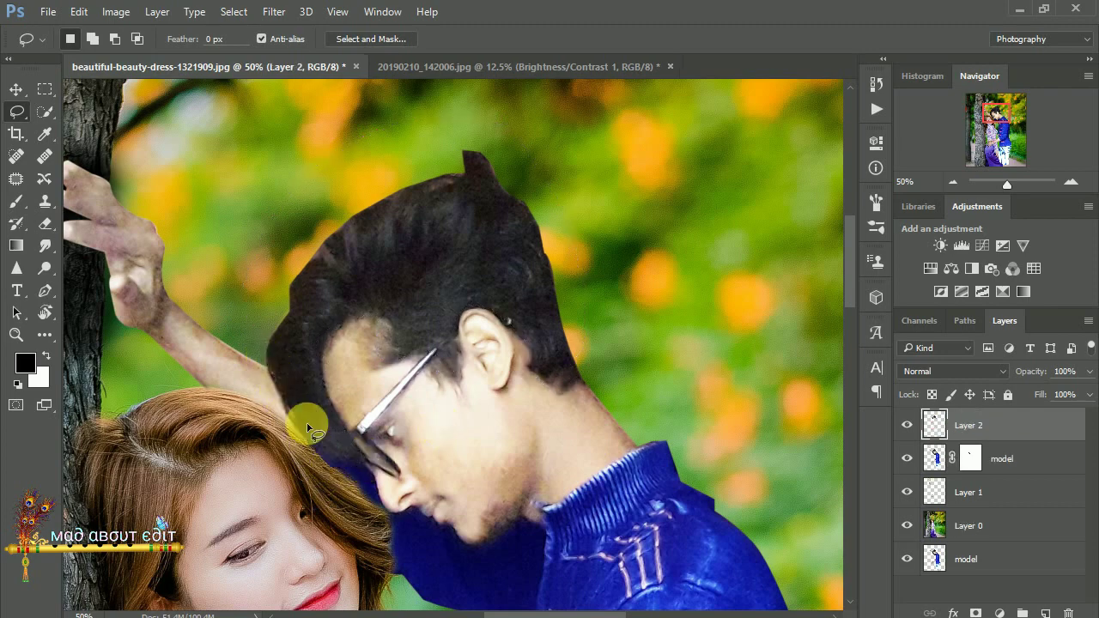
type("hair")
key("Return")
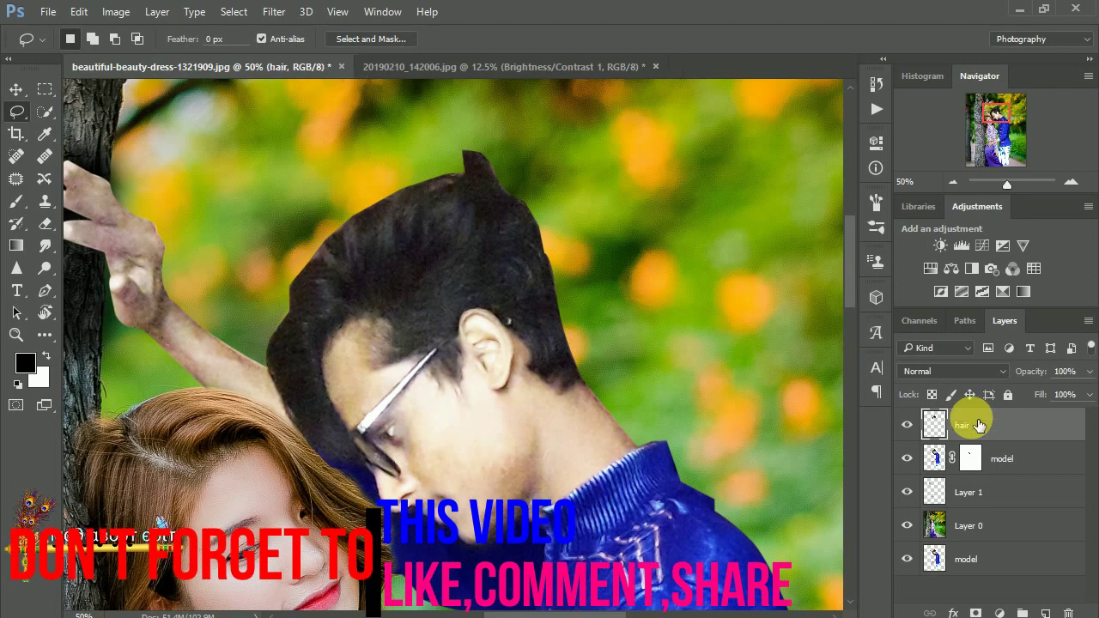
left_click(908, 460)
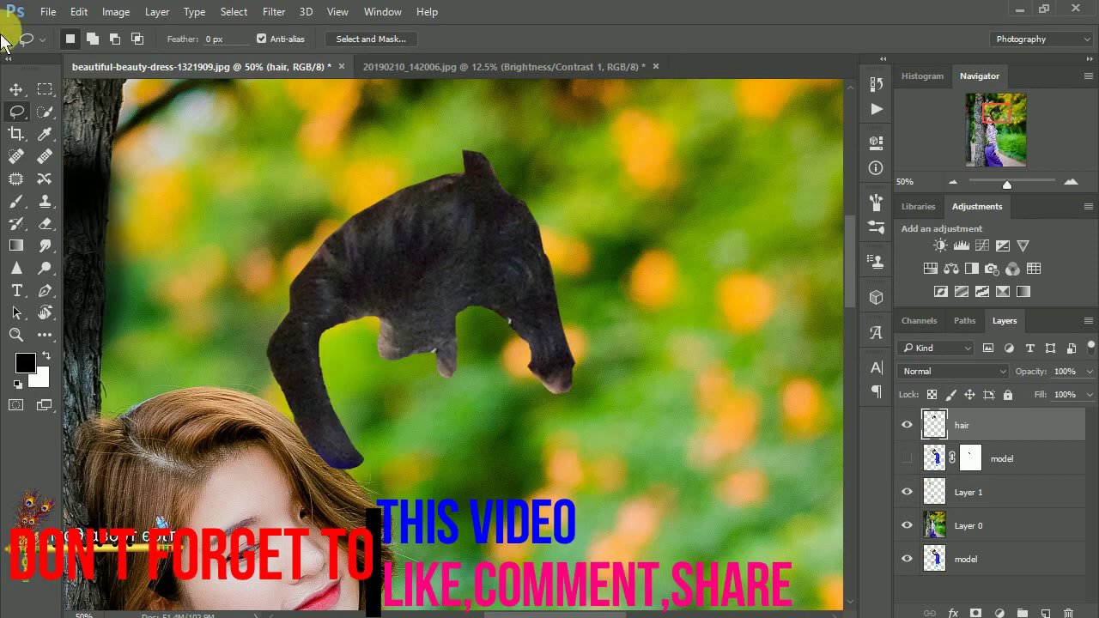
Smudge the hair tip, left and bottom edges into wisps with an 80 px brush
left_click(45, 247)
scroll(463, 229, "up", 1)
scroll(463, 230, "up", 3)
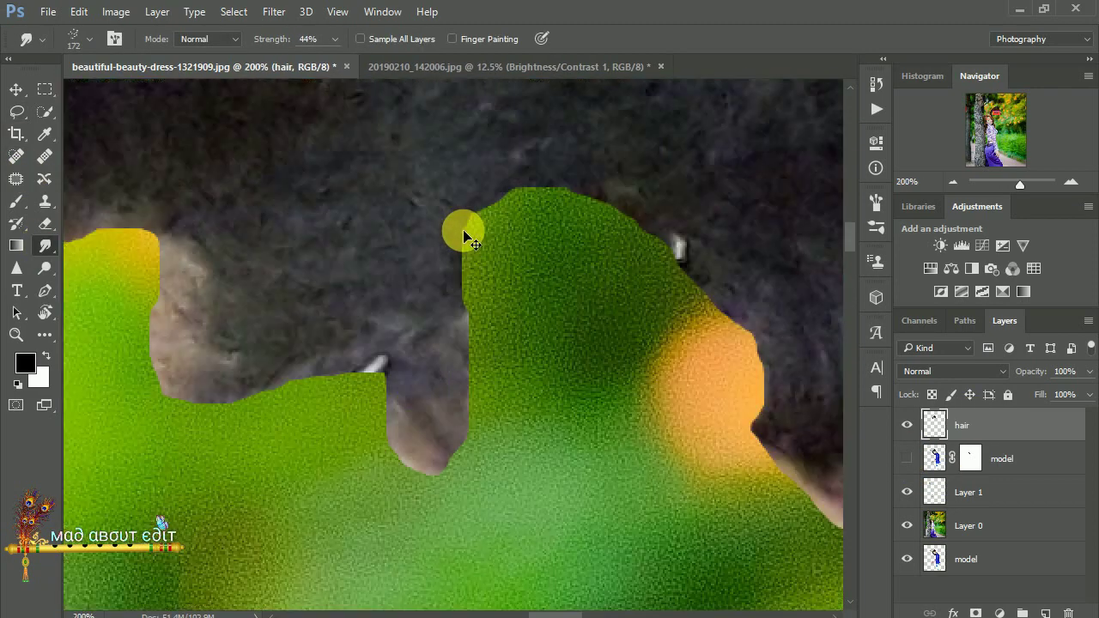
left_click_drag(477, 247, 235, 221)
scroll(314, 306, "down", 1)
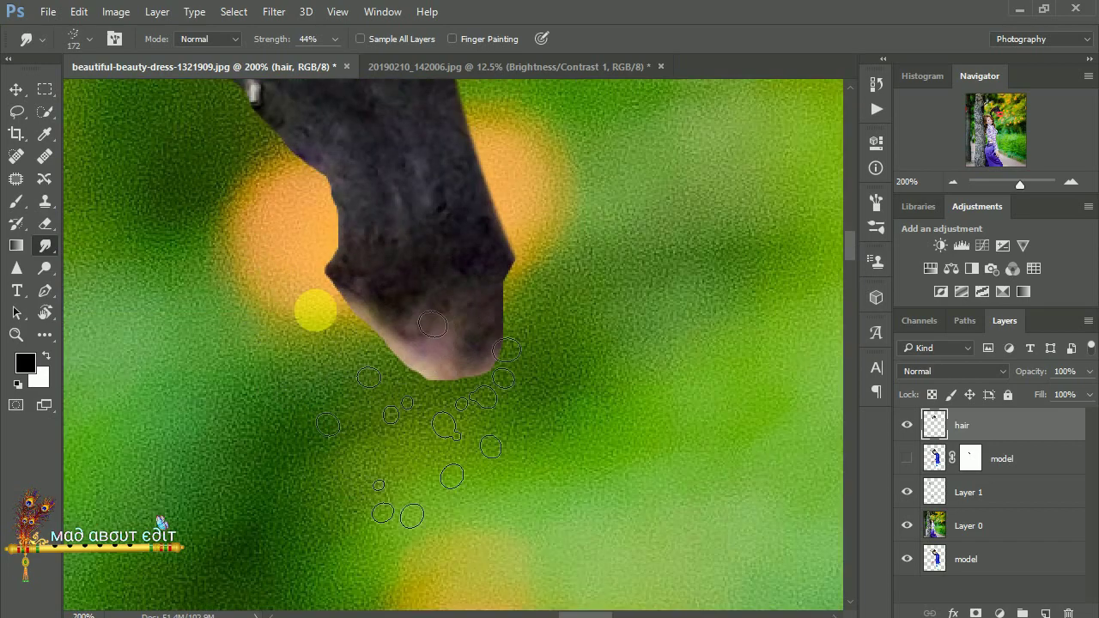
left_click(89, 39)
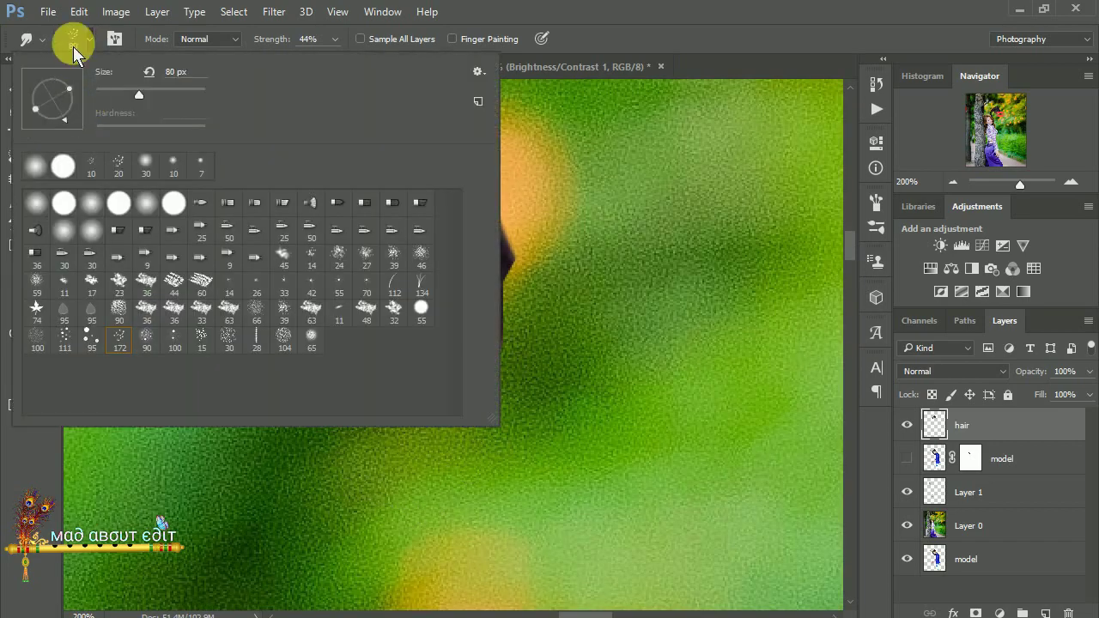
left_click(413, 295)
mouse_move(412, 294)
left_mouse_down()
mouse_move(397, 417)
mouse_move(418, 414)
left_mouse_up()
left_click_drag(357, 266, 373, 392)
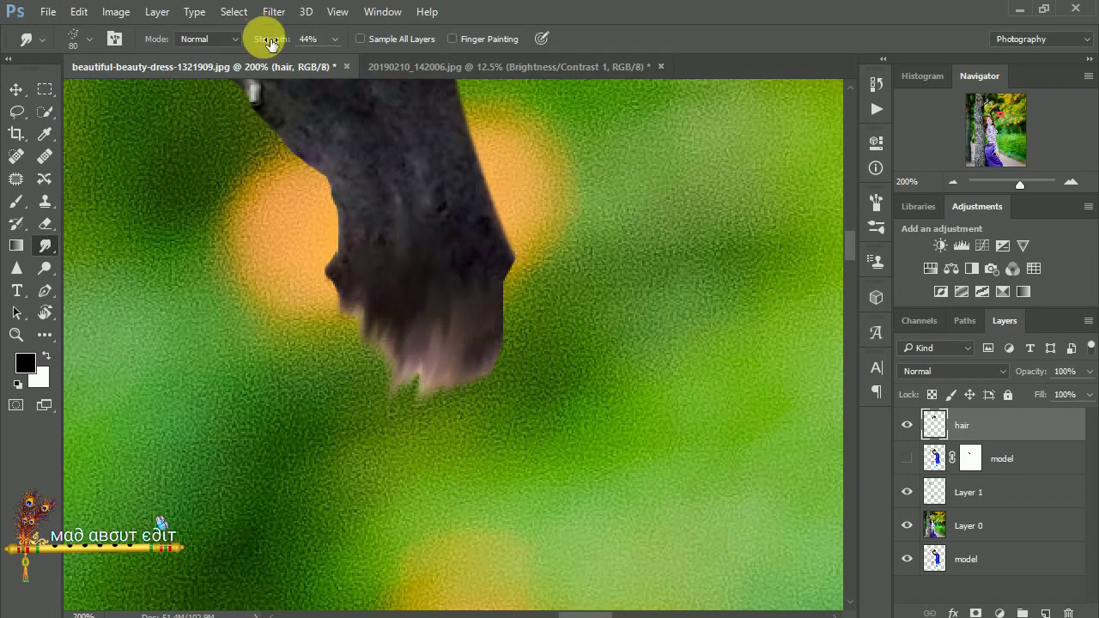
left_click_drag(438, 343, 438, 404)
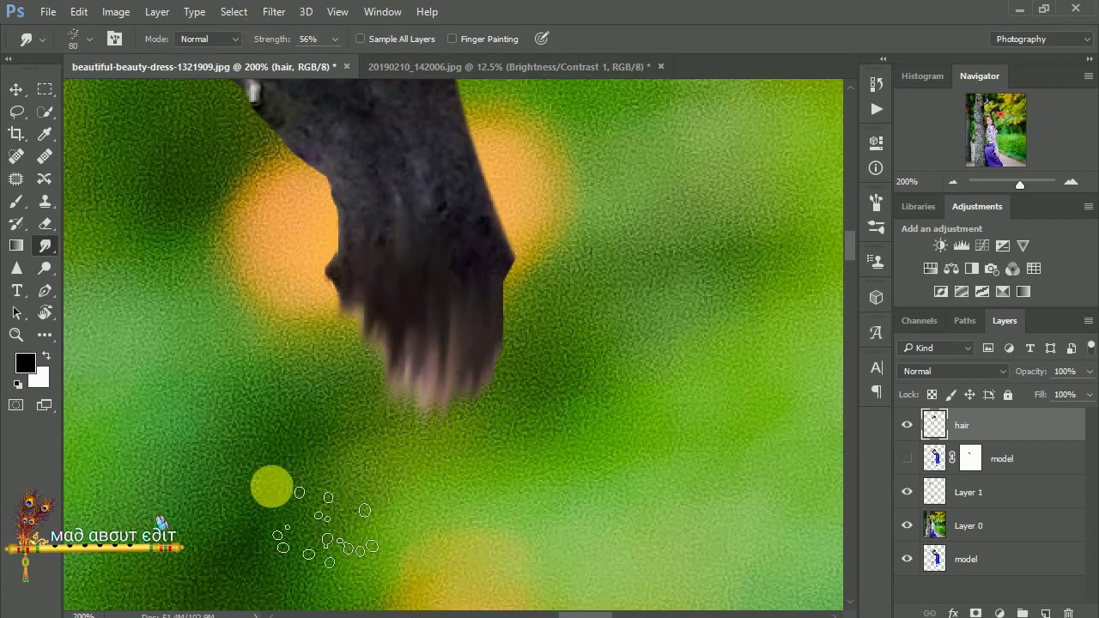
left_click_drag(343, 257, 348, 357)
left_click_drag(362, 281, 366, 484)
left_click_drag(465, 241, 487, 521)
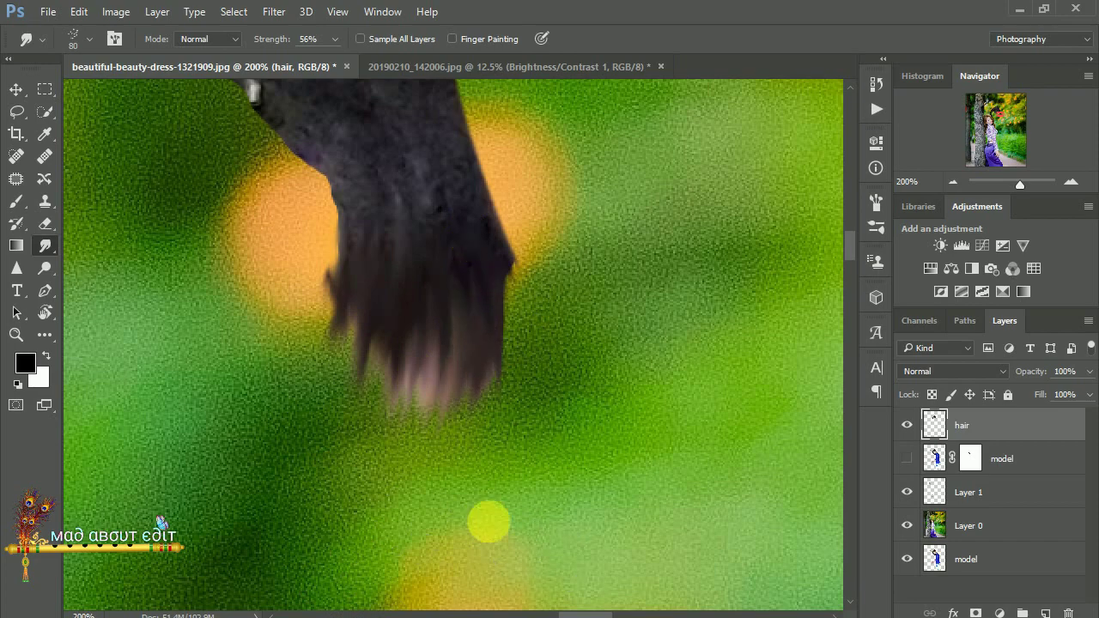
left_click_drag(433, 365, 366, 524)
left_click_drag(334, 373, 420, 287)
Smudge the hair's right edge and peak into wispy strands
scroll(403, 301, "up", 5)
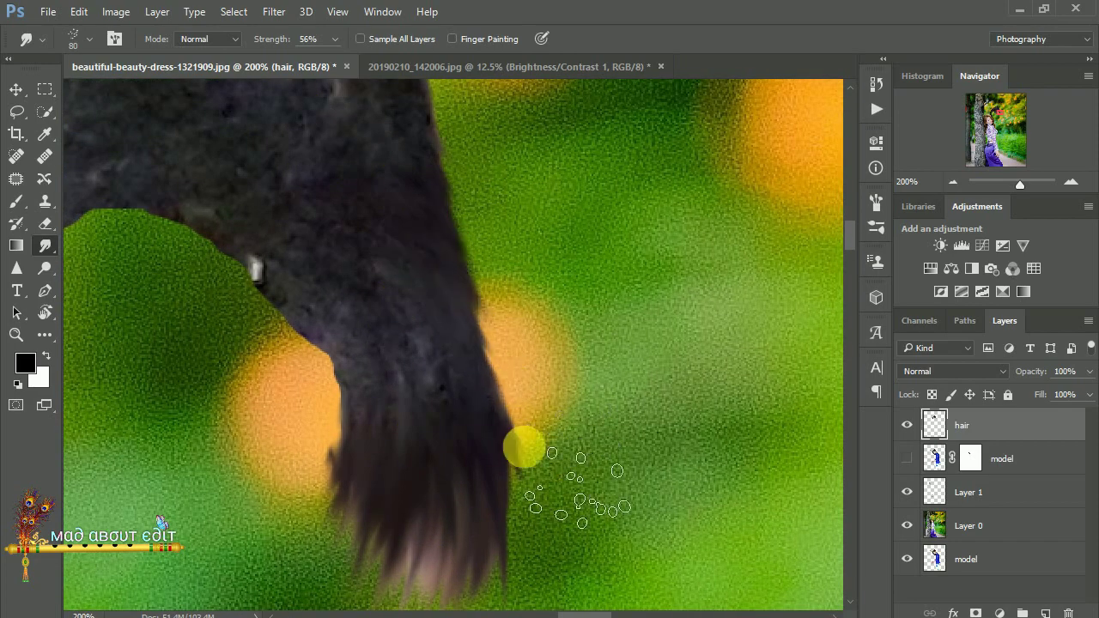
left_click_drag(415, 228, 442, 504)
left_click_drag(412, 172, 455, 309)
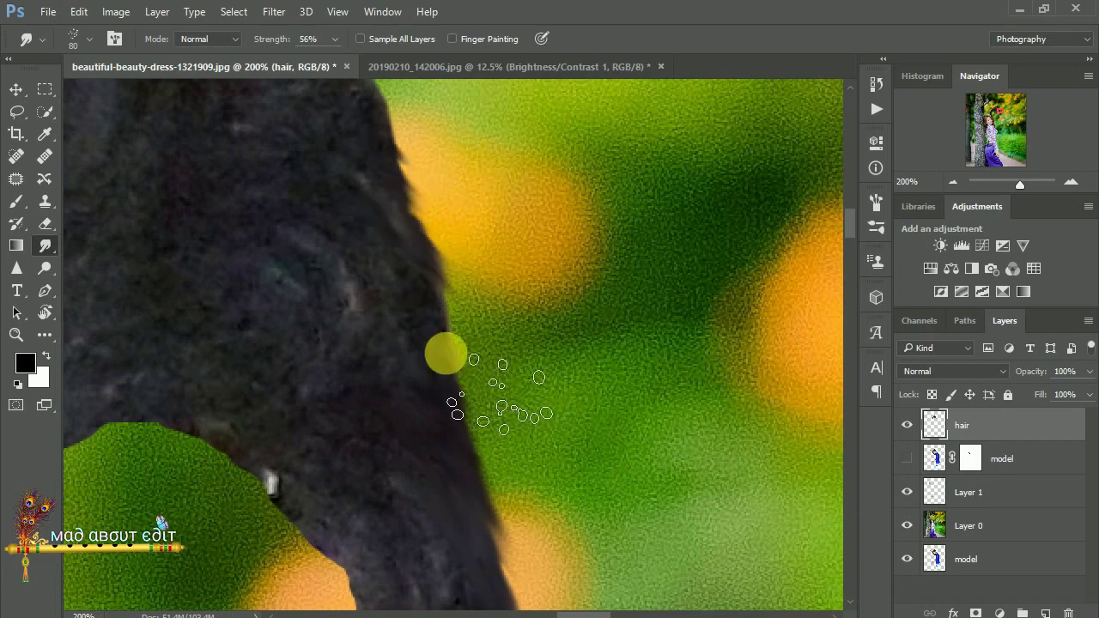
scroll(404, 321, "up", 3)
scroll(456, 369, "up", 3)
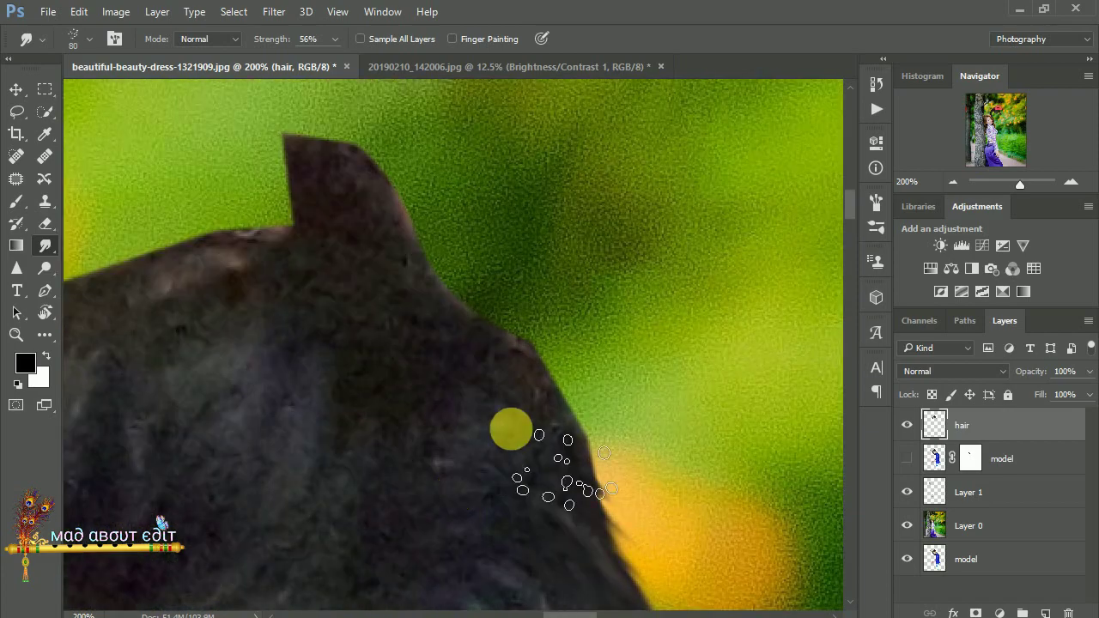
left_click_drag(599, 530, 339, 111)
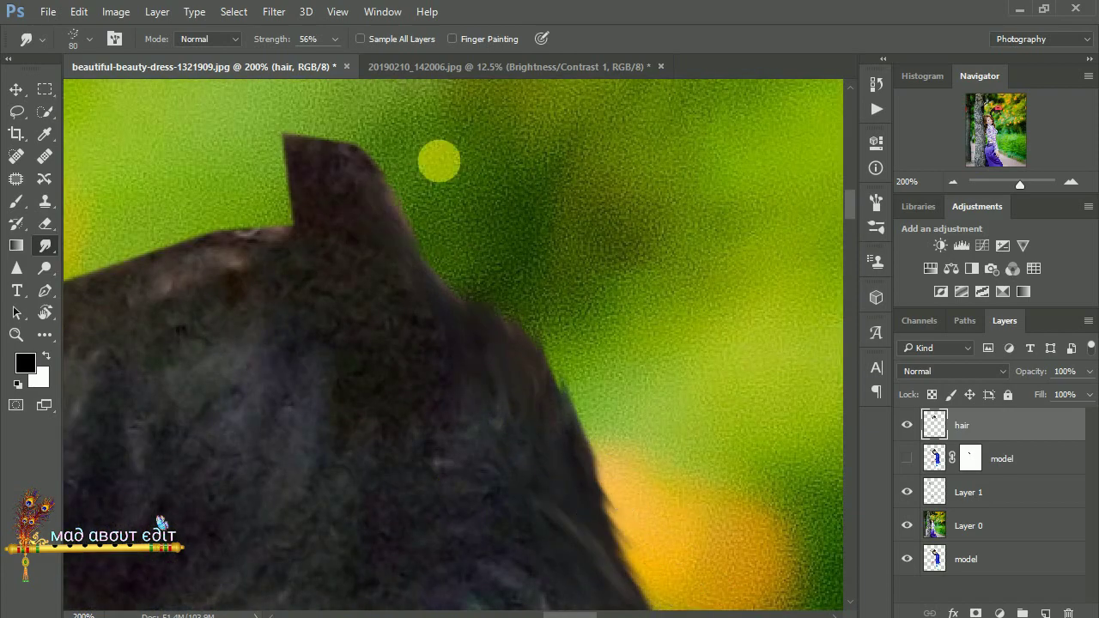
left_click_drag(487, 249, 540, 410)
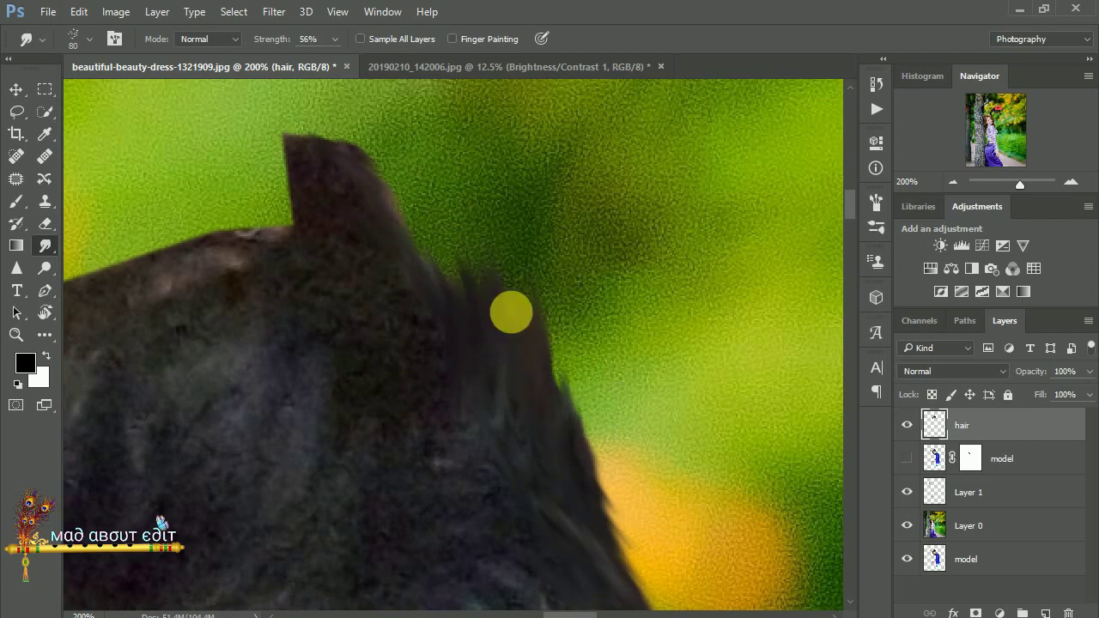
scroll(447, 215, "up", 2)
left_click_drag(355, 103, 498, 290)
scroll(498, 290, "left", 3)
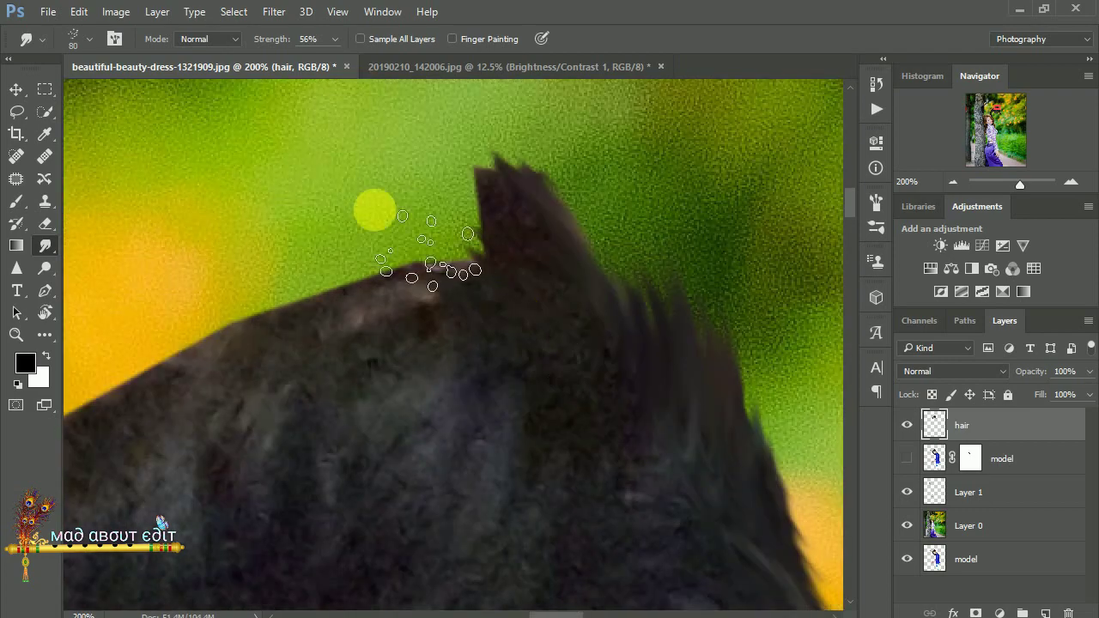
left_click_drag(494, 176, 402, 302)
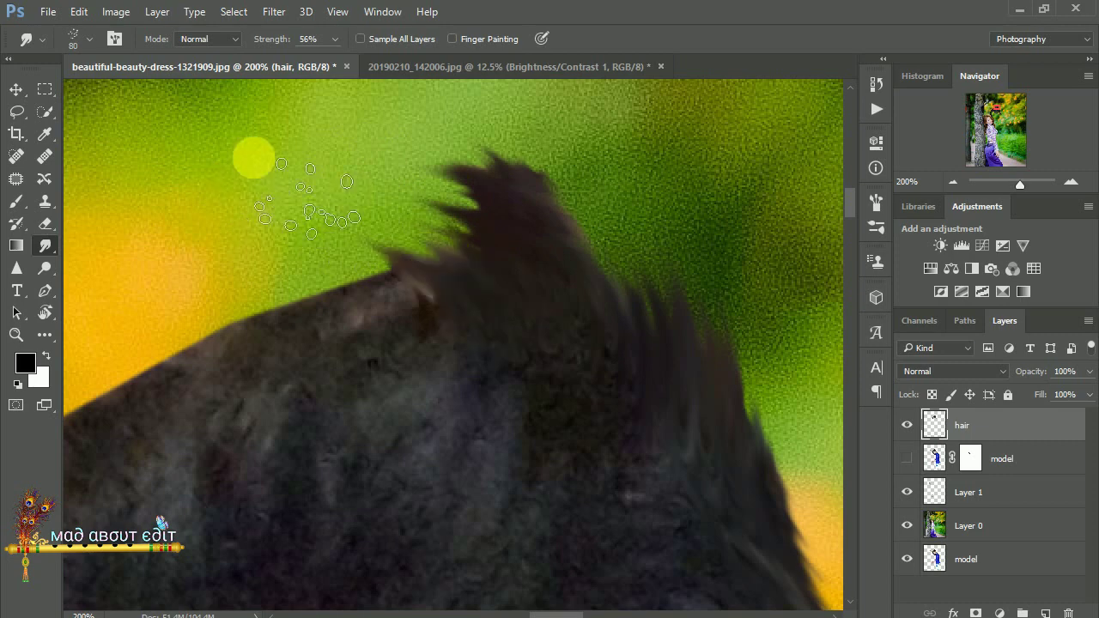
Pull hair tips out into the green and yellow background as fine strands
left_click(60, 38)
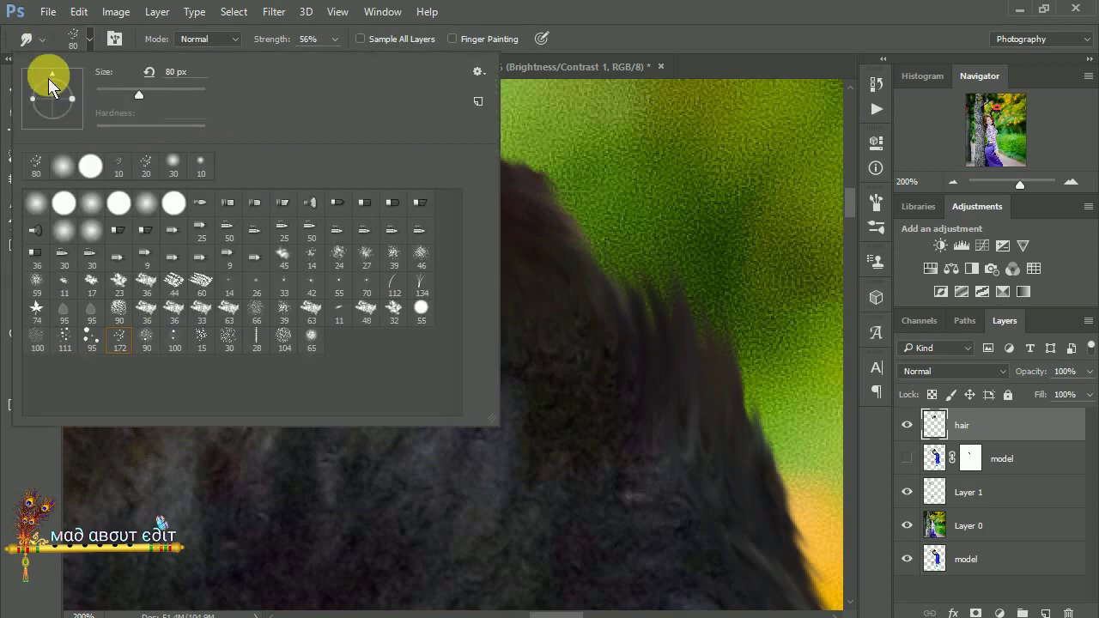
left_click(76, 50)
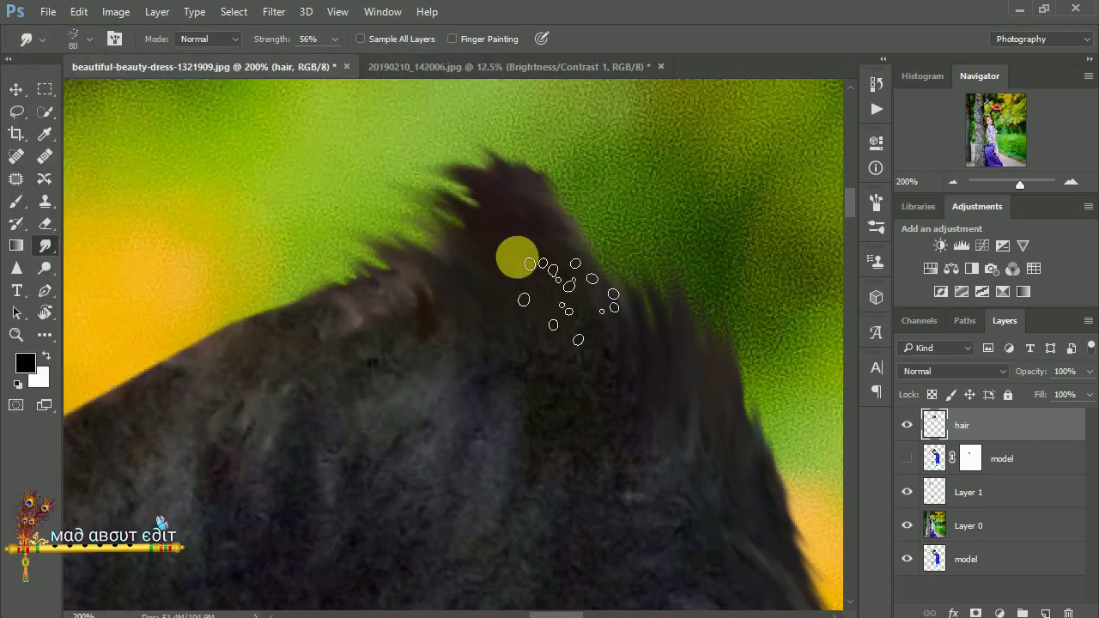
scroll(430, 283, "right", 2)
mouse_move(572, 314)
left_mouse_down()
mouse_move(567, 322)
mouse_move(574, 172)
left_mouse_up()
left_click_drag(543, 336, 549, 179)
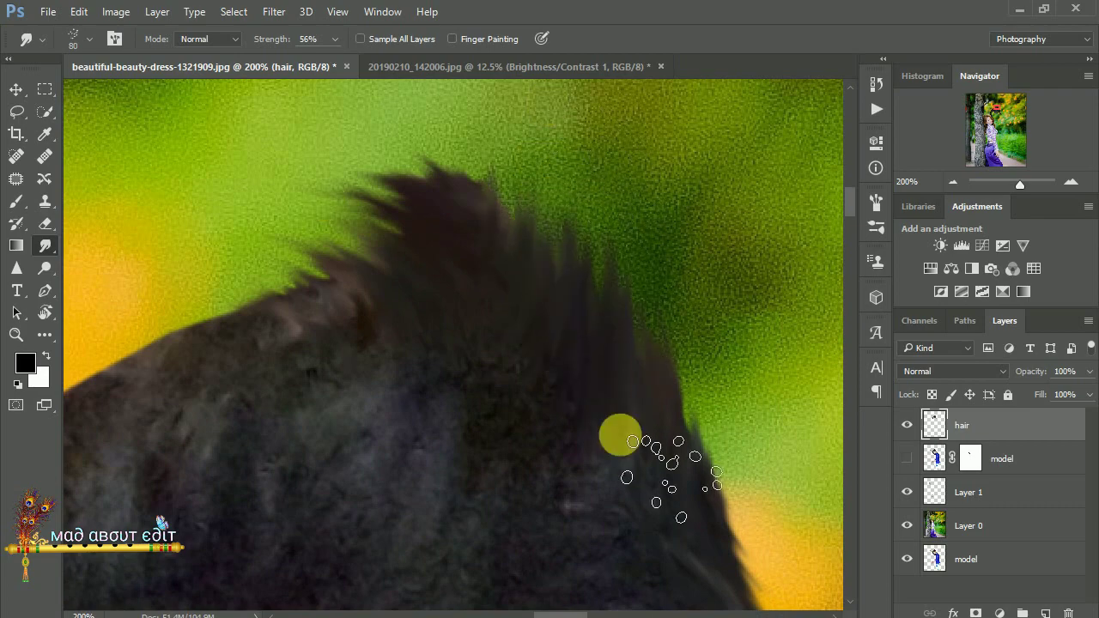
left_click_drag(618, 435, 593, 185)
left_click_drag(596, 318, 515, 228)
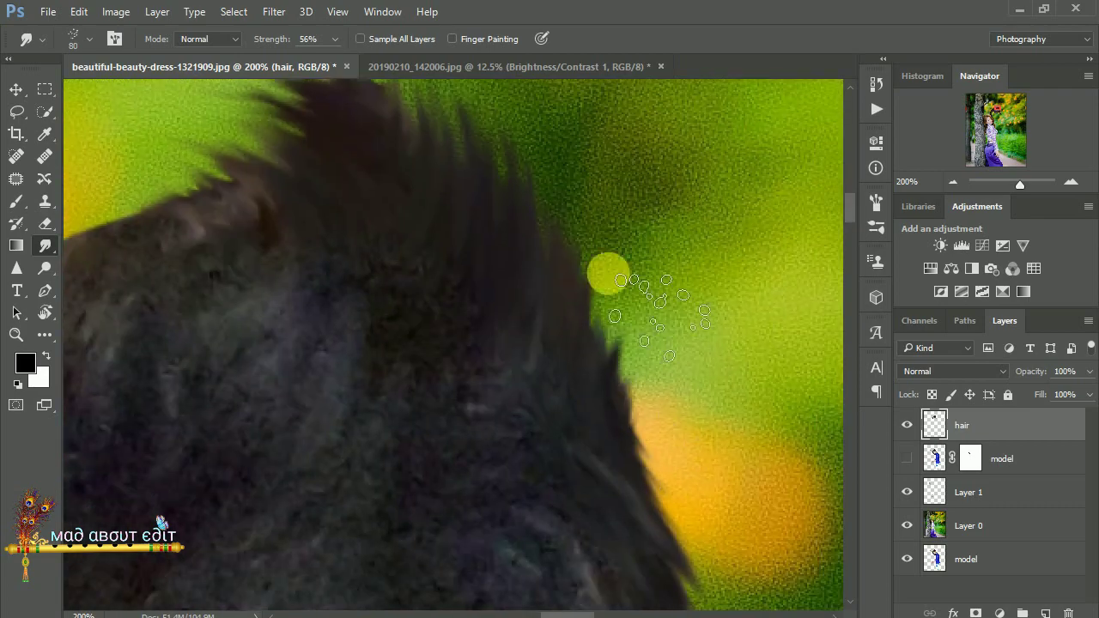
mouse_move(608, 270)
left_mouse_down()
mouse_move(494, 266)
mouse_move(628, 304)
mouse_move(682, 287)
mouse_move(658, 184)
left_mouse_up()
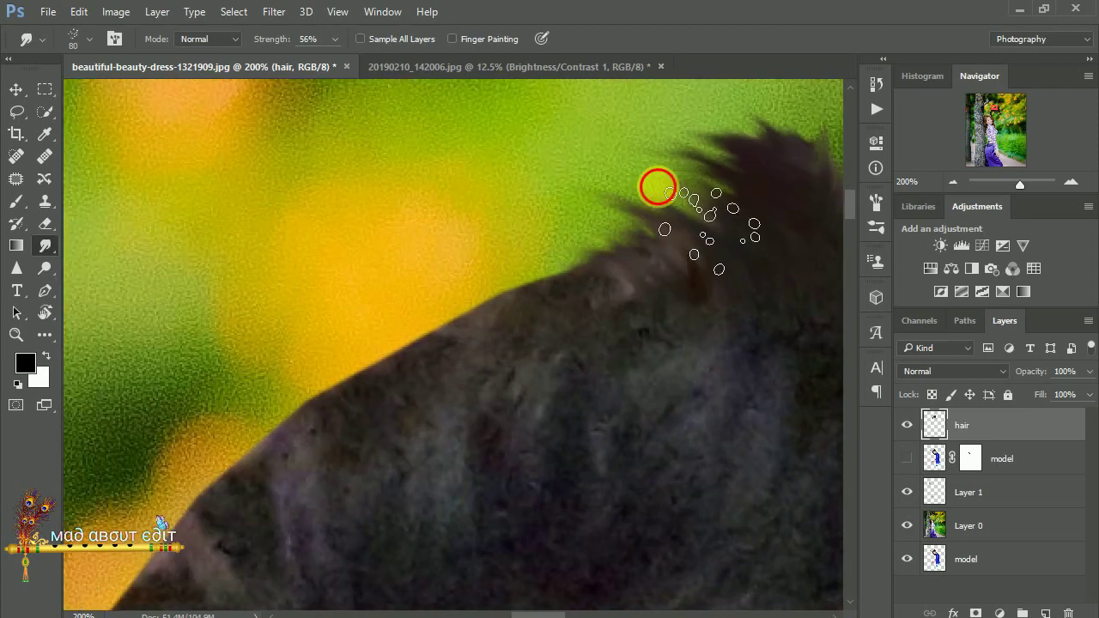
left_click_drag(678, 252, 606, 233)
left_click_drag(706, 227, 527, 228)
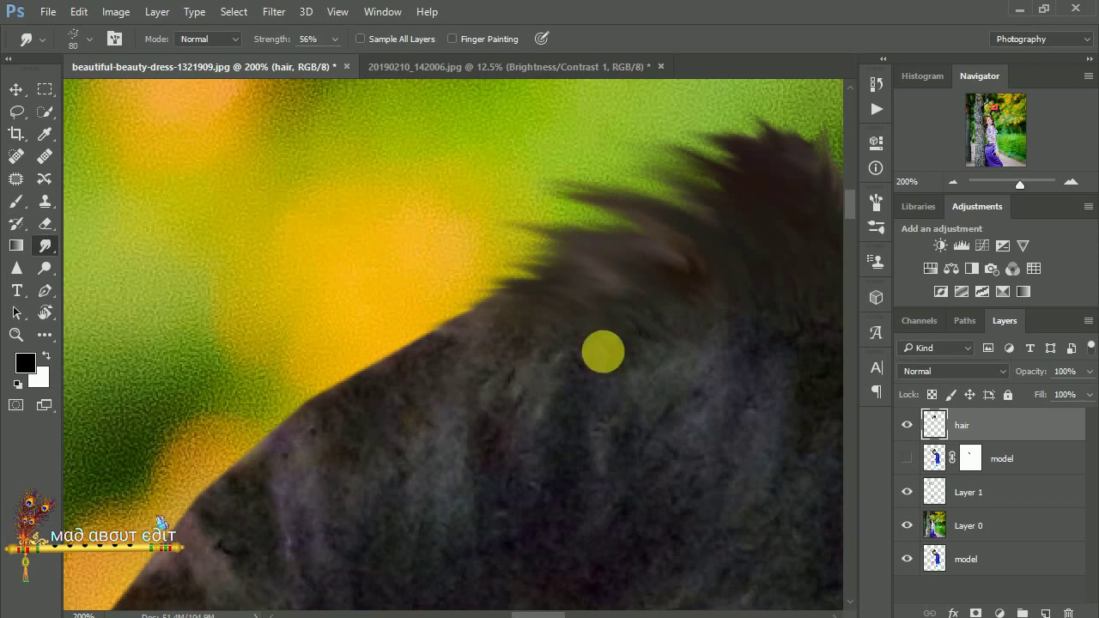
left_click_drag(603, 351, 429, 284)
mouse_move(666, 322)
left_mouse_down()
mouse_move(417, 255)
mouse_move(363, 312)
left_mouse_up()
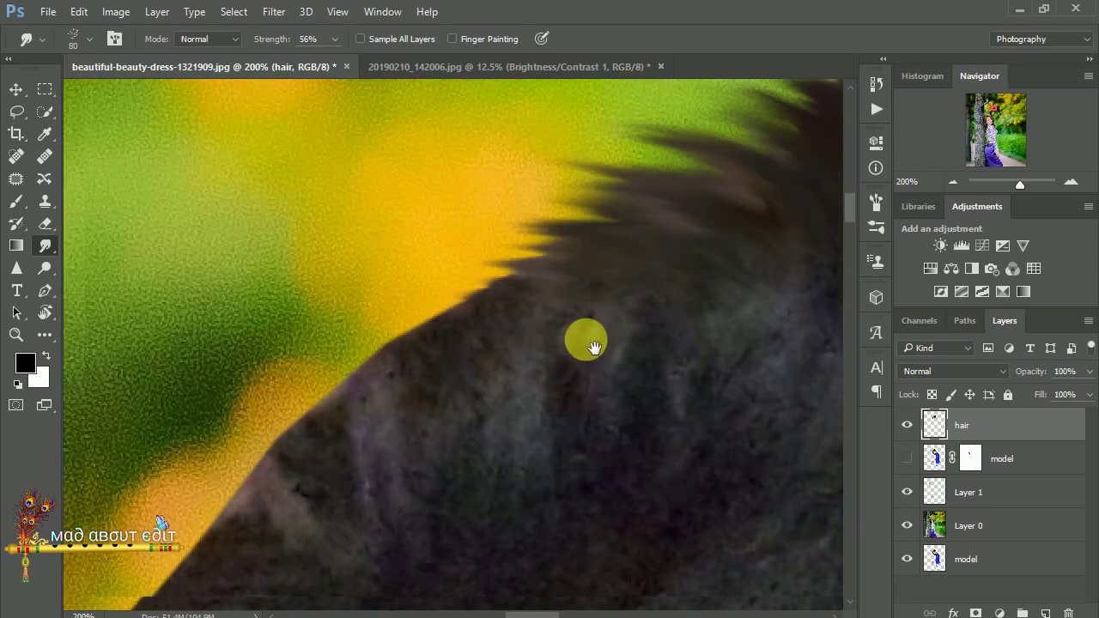
left_click_drag(584, 296, 137, 240)
left_click_drag(669, 257, 420, 256)
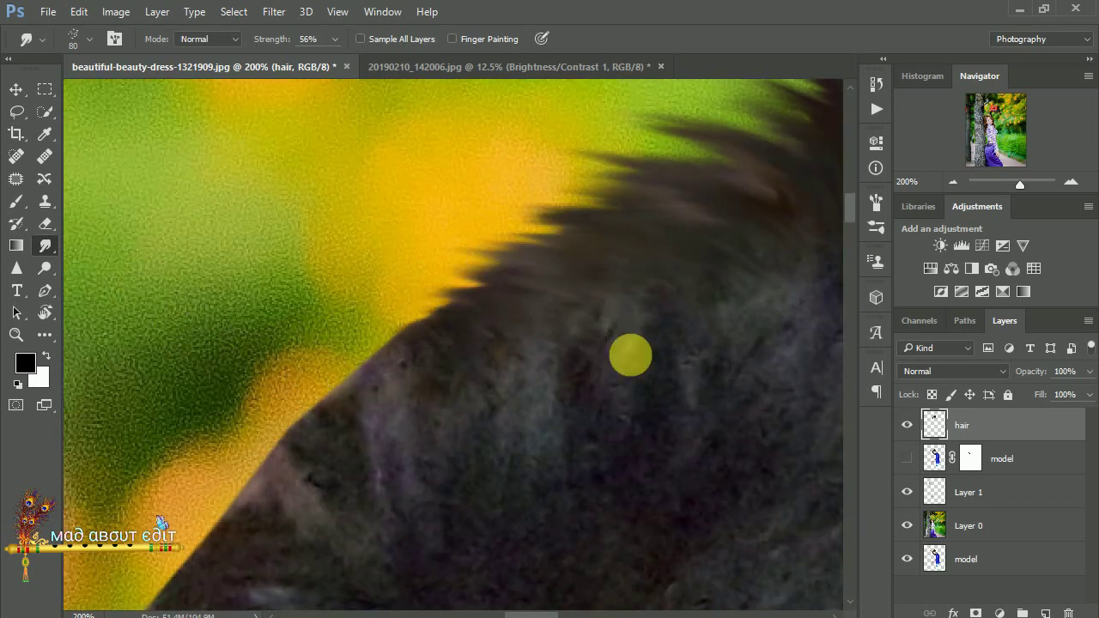
Undo two stray strokes, then smudge the hair piece's tip and lower edge
key("ctrl+alt+z")
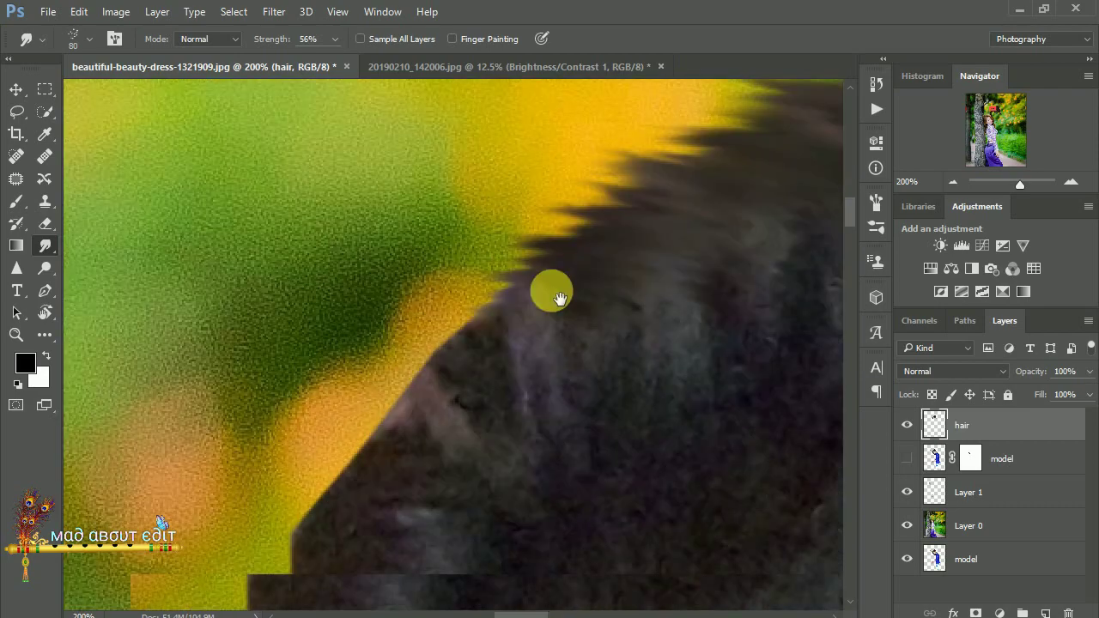
key("ctrl+alt+z")
key("ctrl+minus")
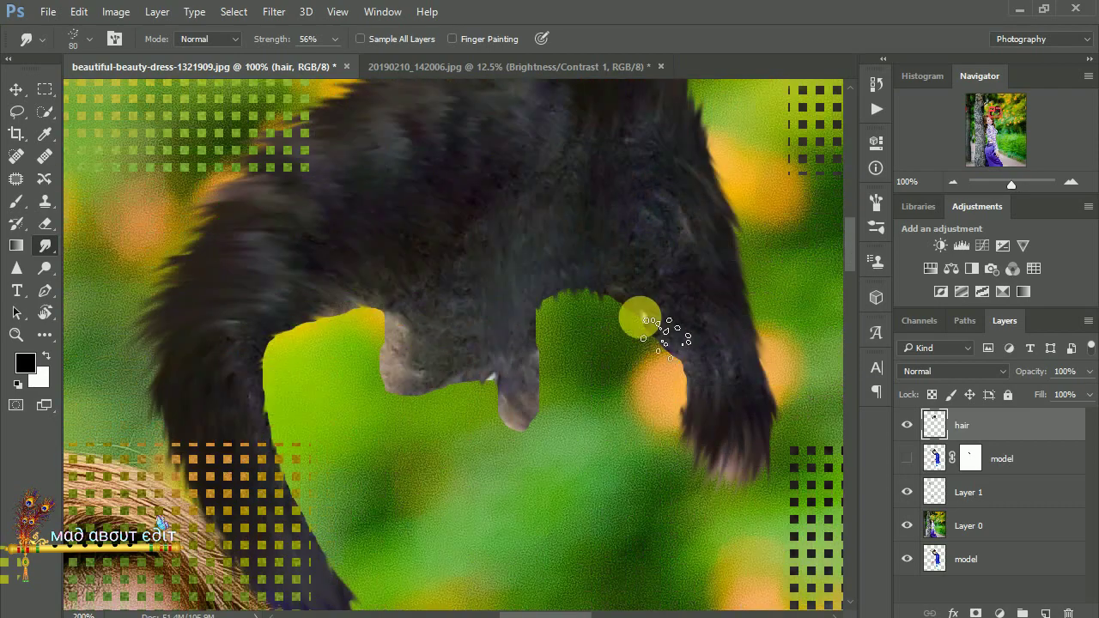
left_click_drag(711, 331, 723, 380)
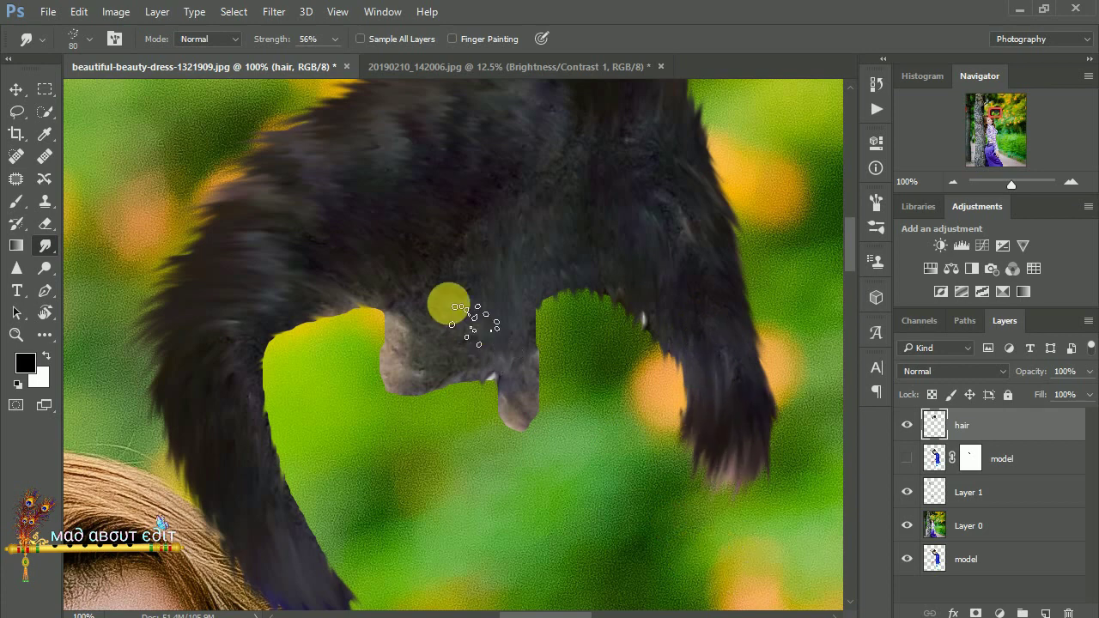
left_click_drag(432, 295, 510, 376)
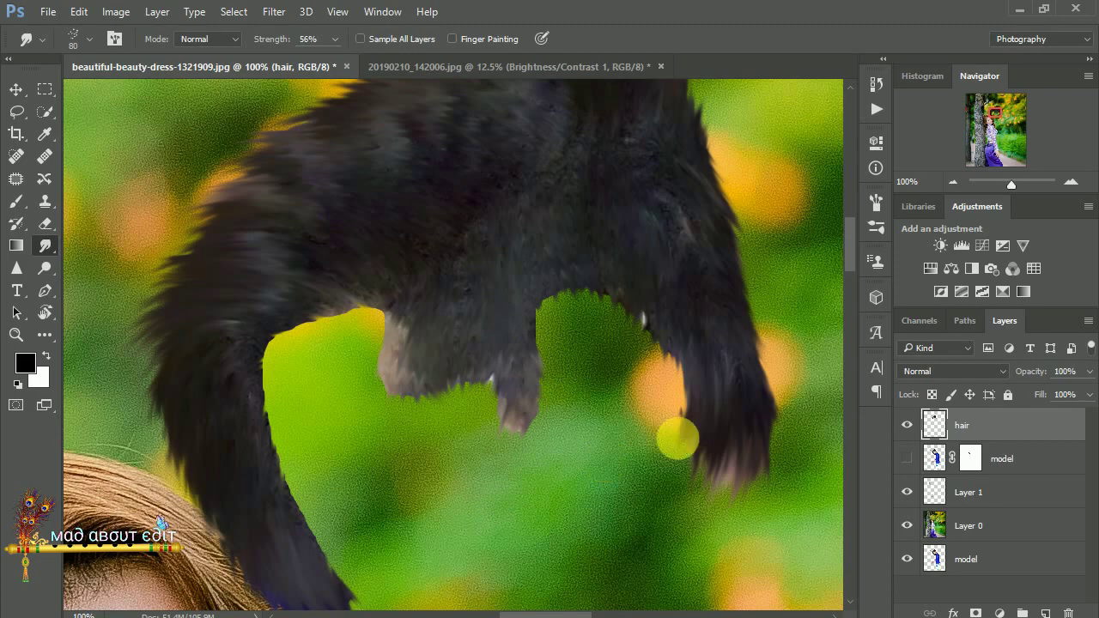
scroll(677, 440, "down", 2)
scroll(670, 437, "down", 3)
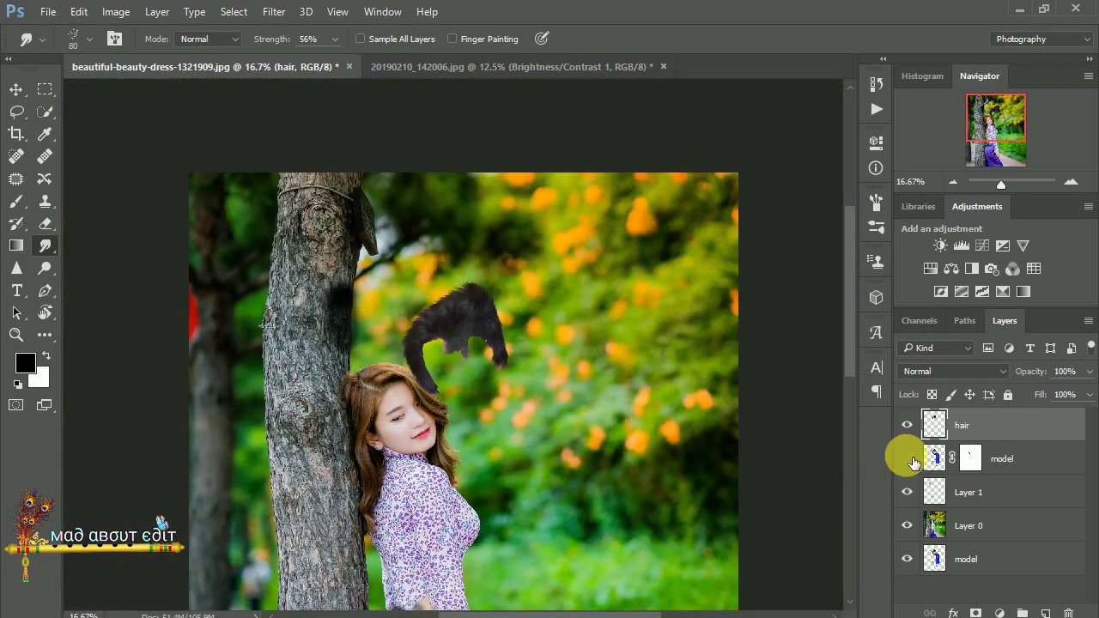
Show the man's layer again and smudge his lower hair strands down over his neck
left_click(908, 459)
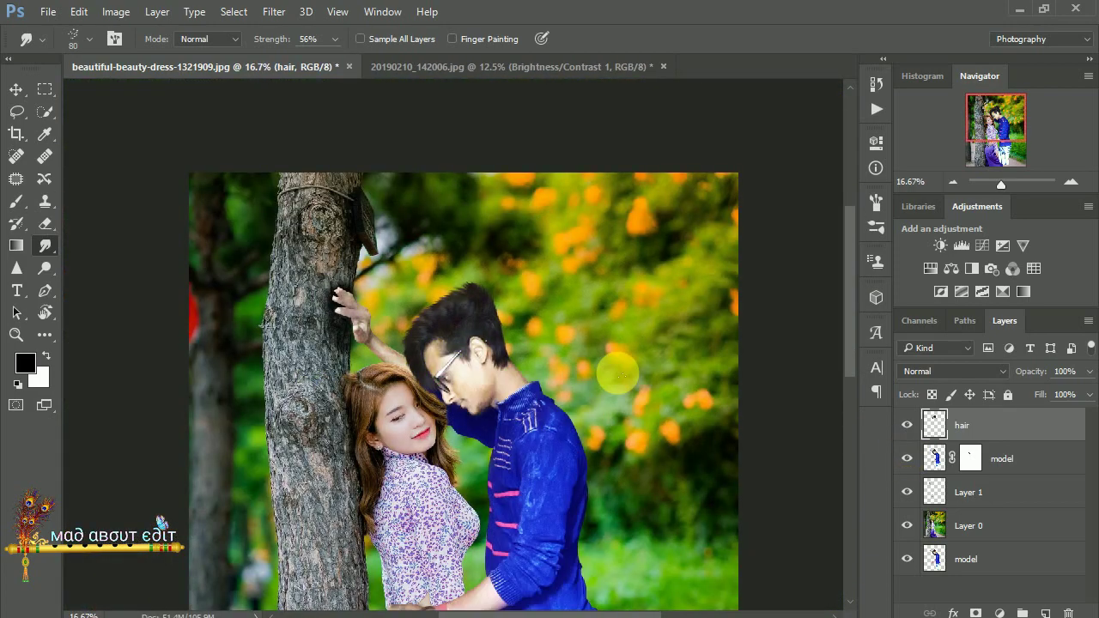
scroll(615, 375, "up", 2)
scroll(613, 369, "up", 2)
scroll(613, 372, "up", 3)
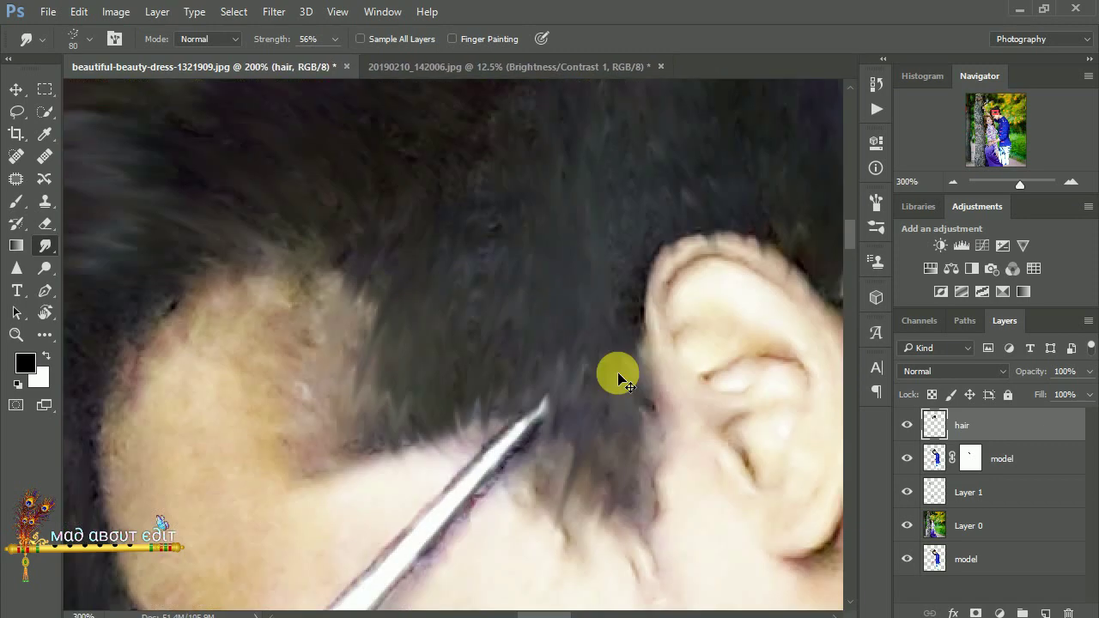
left_click_drag(551, 298, 547, 334)
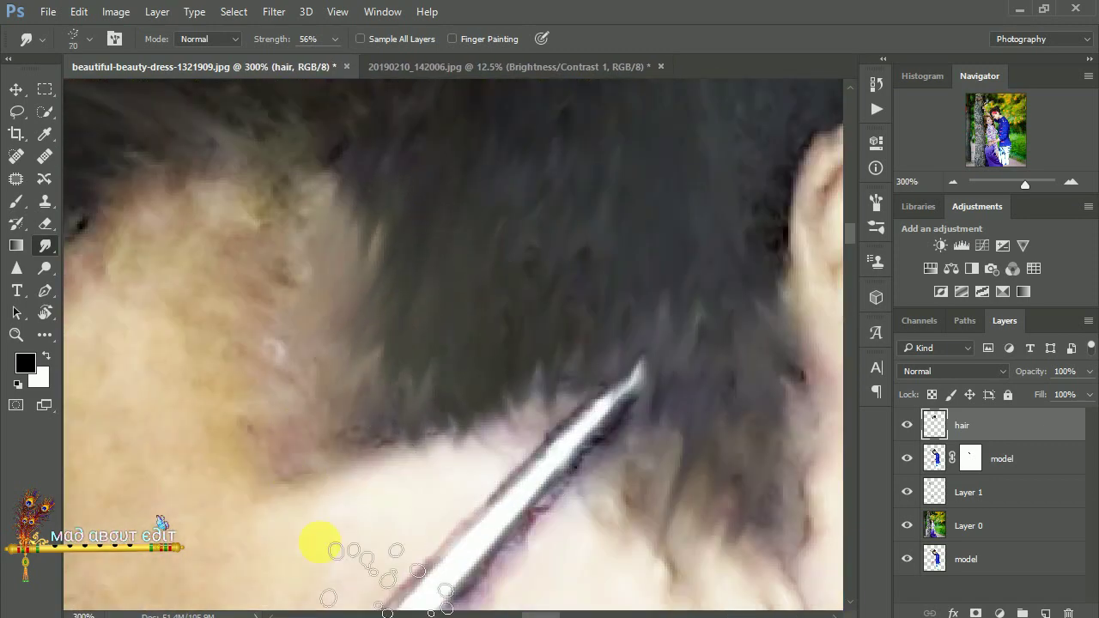
left_click_drag(403, 404, 417, 468)
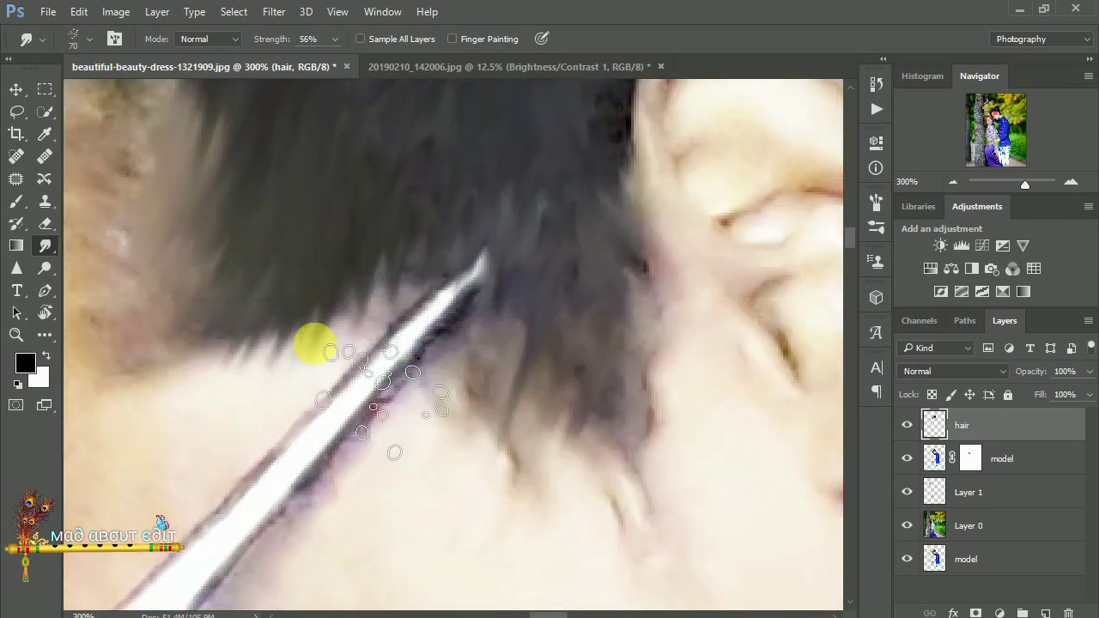
left_click_drag(581, 257, 571, 515)
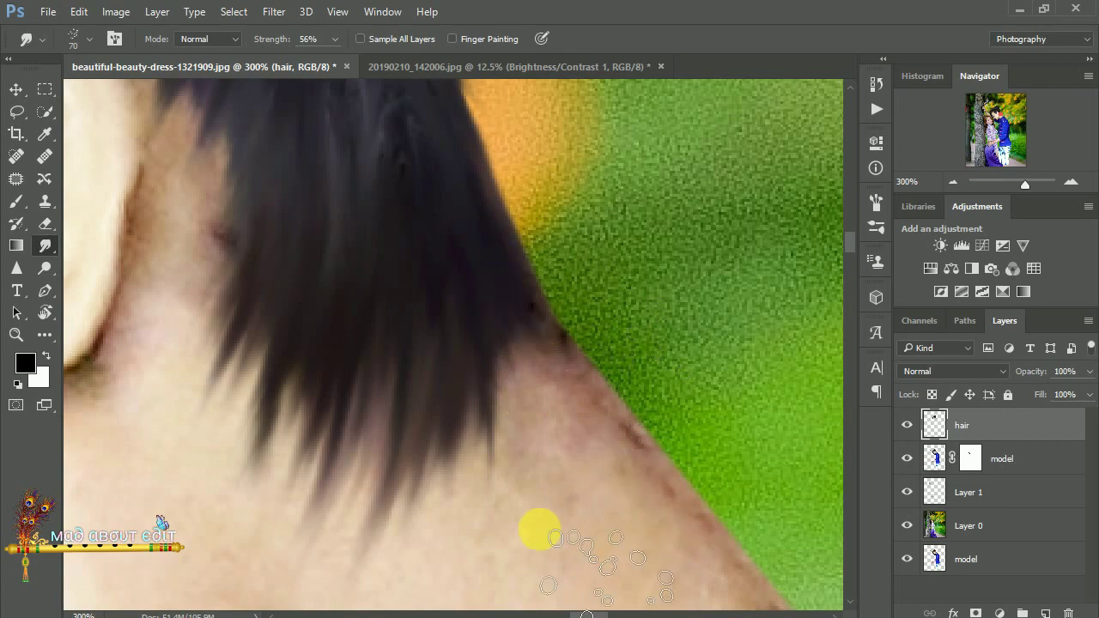
left_click_drag(511, 344, 524, 429)
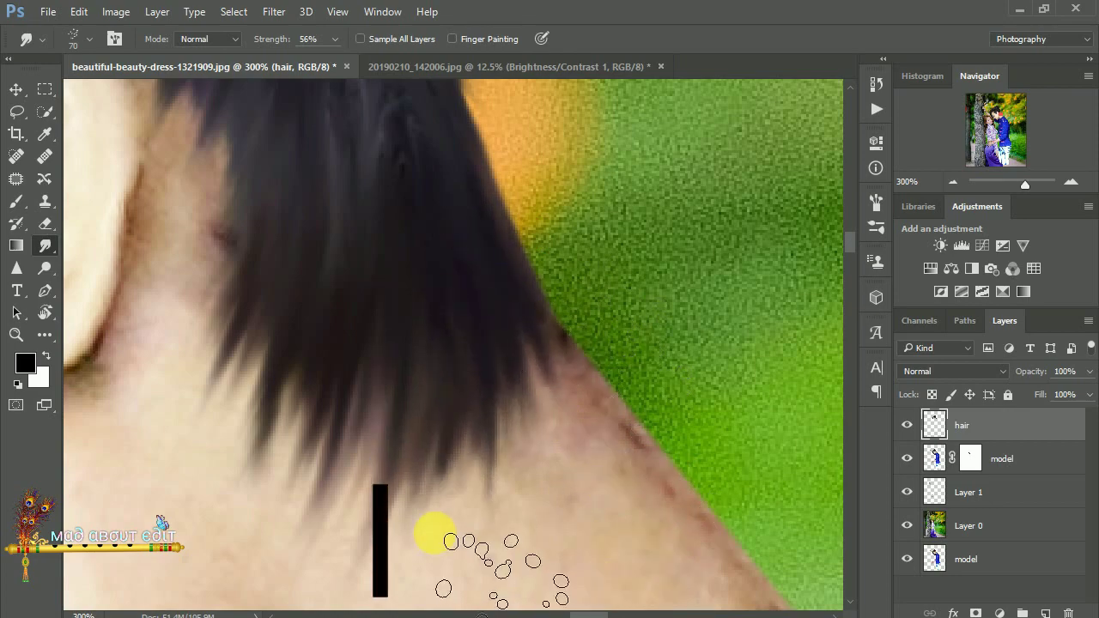
key("ctrl+minus")
key("ctrl+minus")
key("ctrl+minus")
key("ctrl+minus")
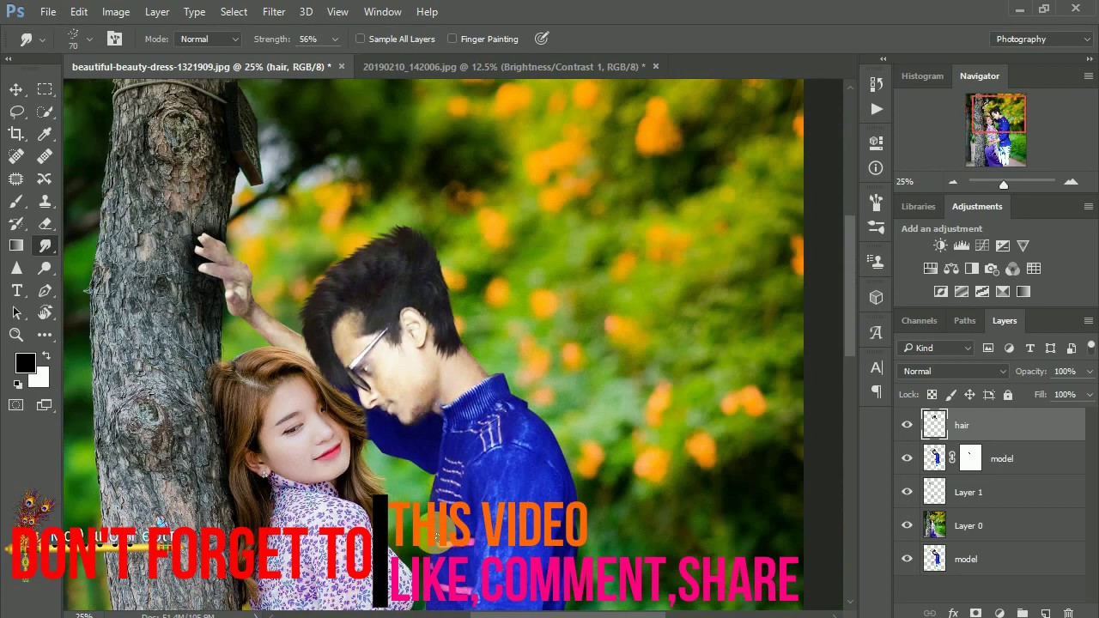
Open the Camera Raw Filter on the hair layer and zoom into the hair preview
left_click(272, 12)
left_click(284, 139)
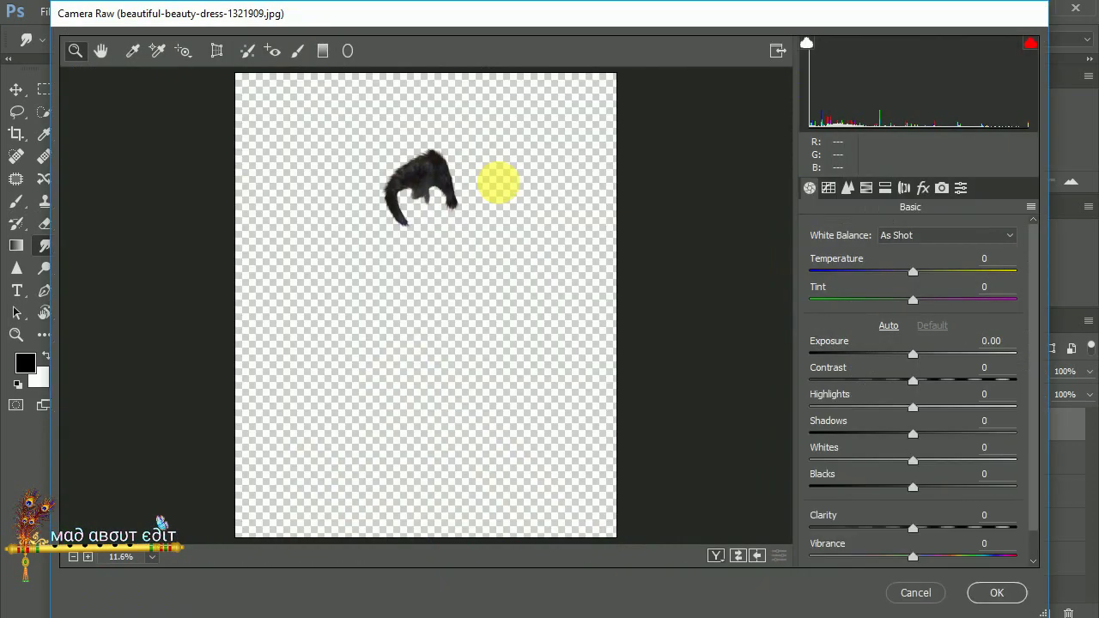
left_click(443, 203)
left_click(436, 197)
left_click_drag(474, 347, 452, 290)
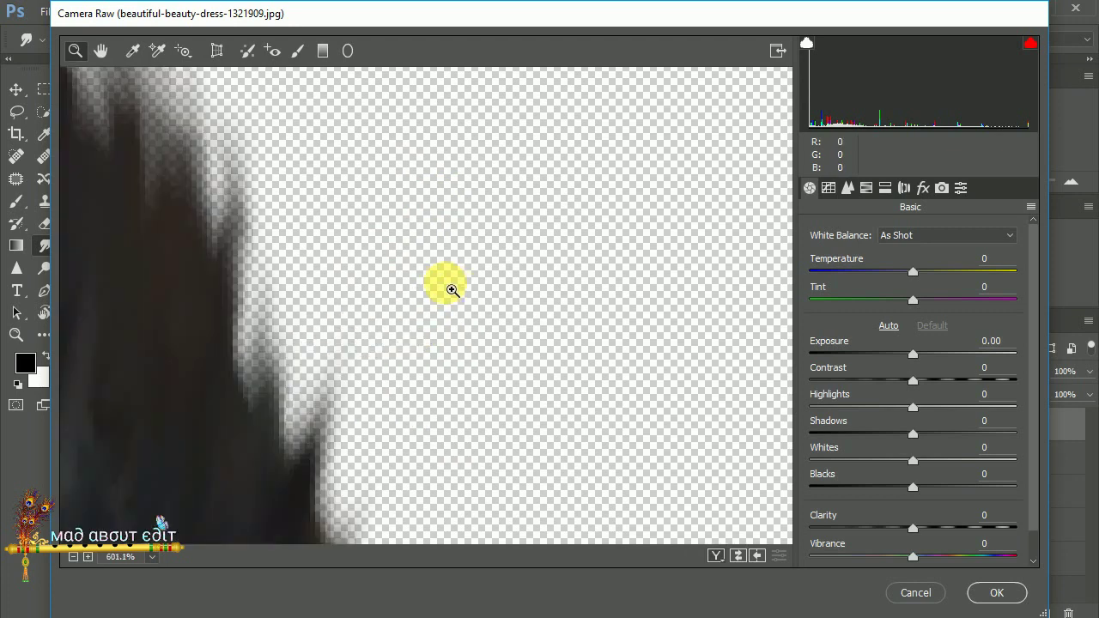
With the preview at 50%, lower Exposure to -0.75, raise Contrast to +36 and apply
left_click(460, 286, "alt")
left_click(459, 286, "alt")
left_click(459, 286, "alt")
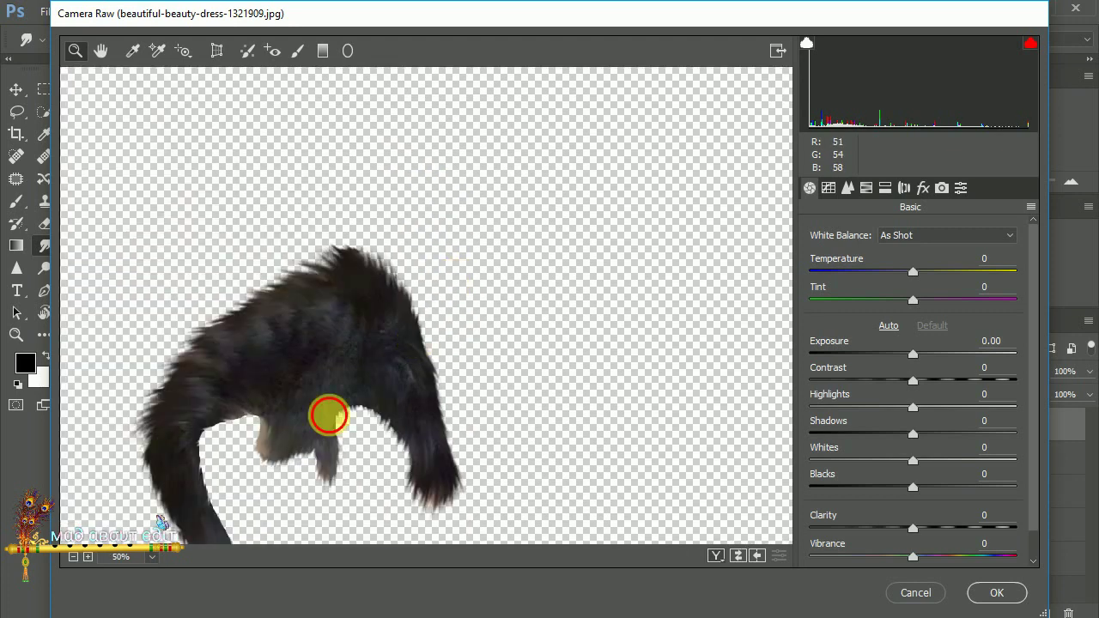
left_click_drag(326, 417, 448, 264)
left_click_drag(913, 355, 893, 355)
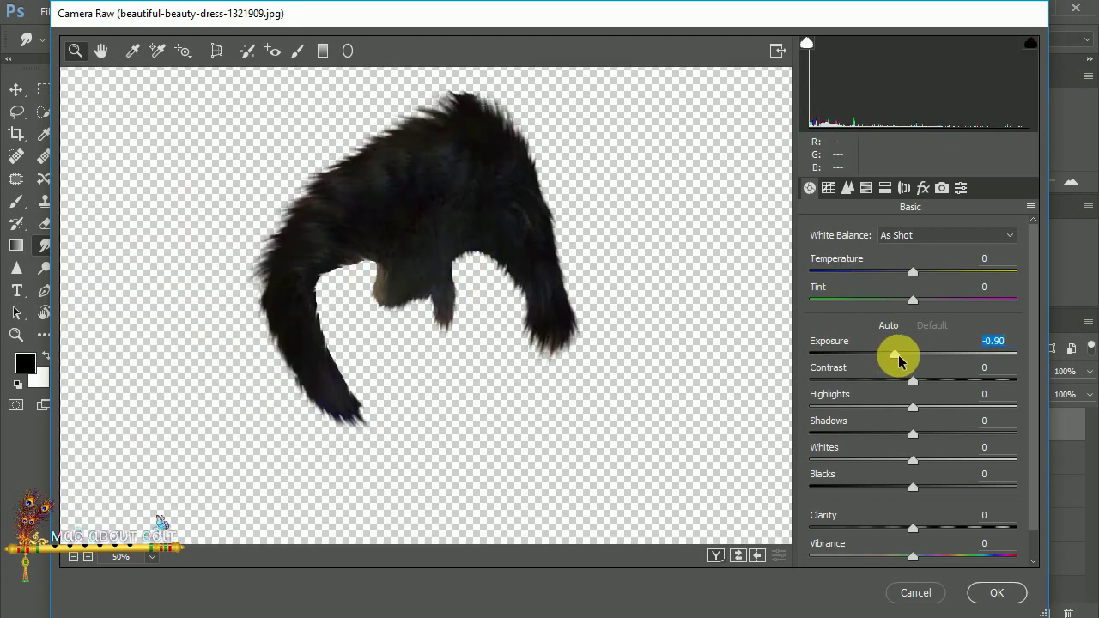
left_click_drag(927, 392, 955, 381)
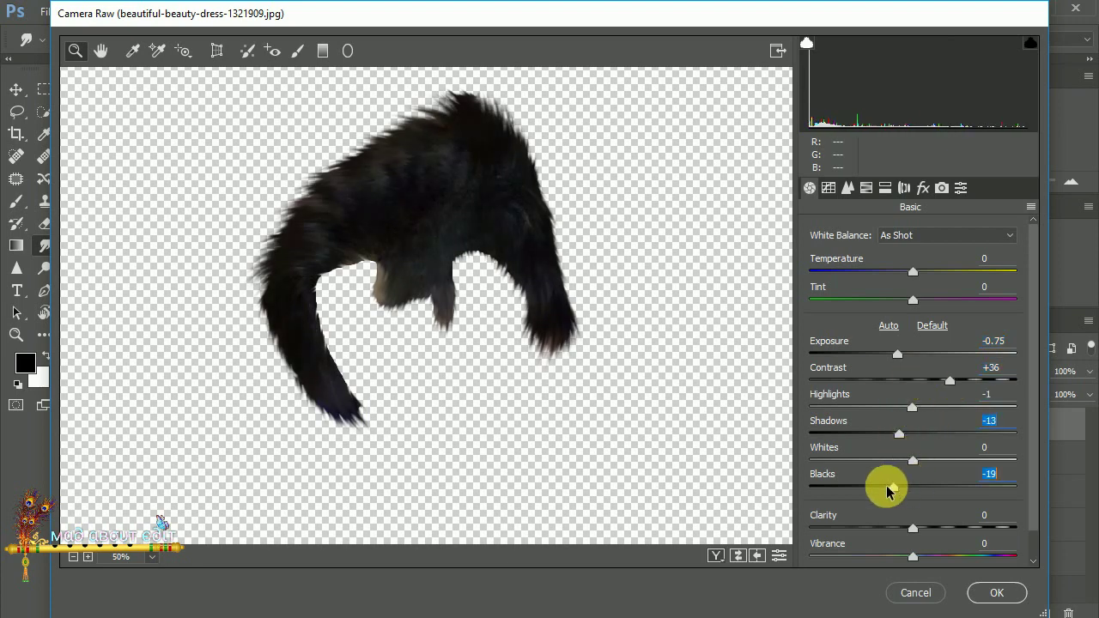
left_click(988, 593)
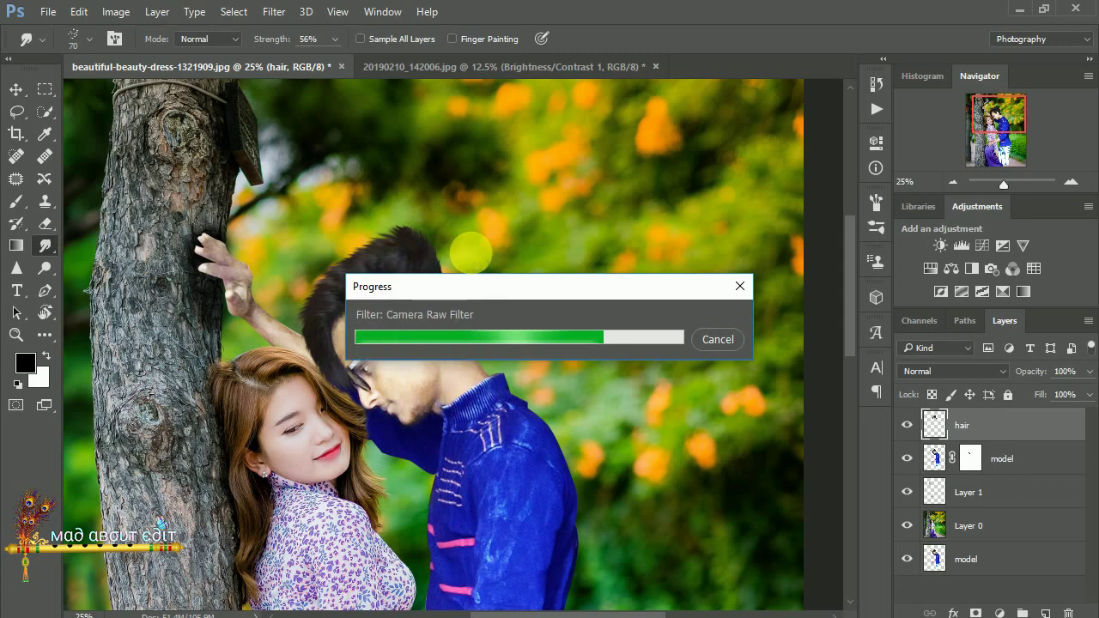
Select Layer 1 and zoom in on the couple's faces and the hand on the trunk
key("ctrl+minus")
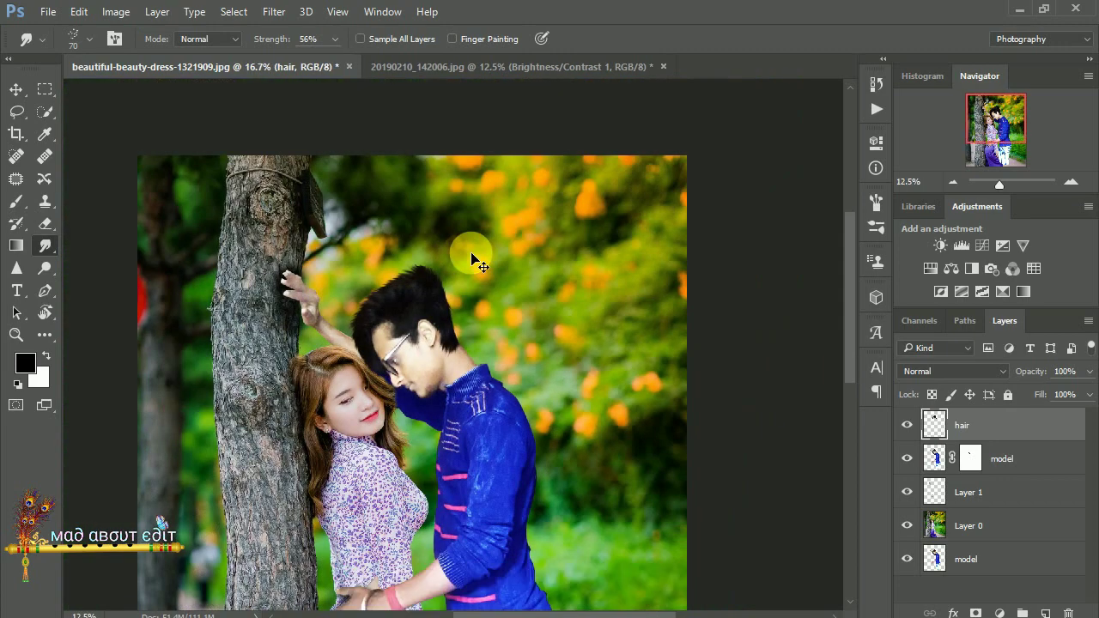
key("ctrl+minus")
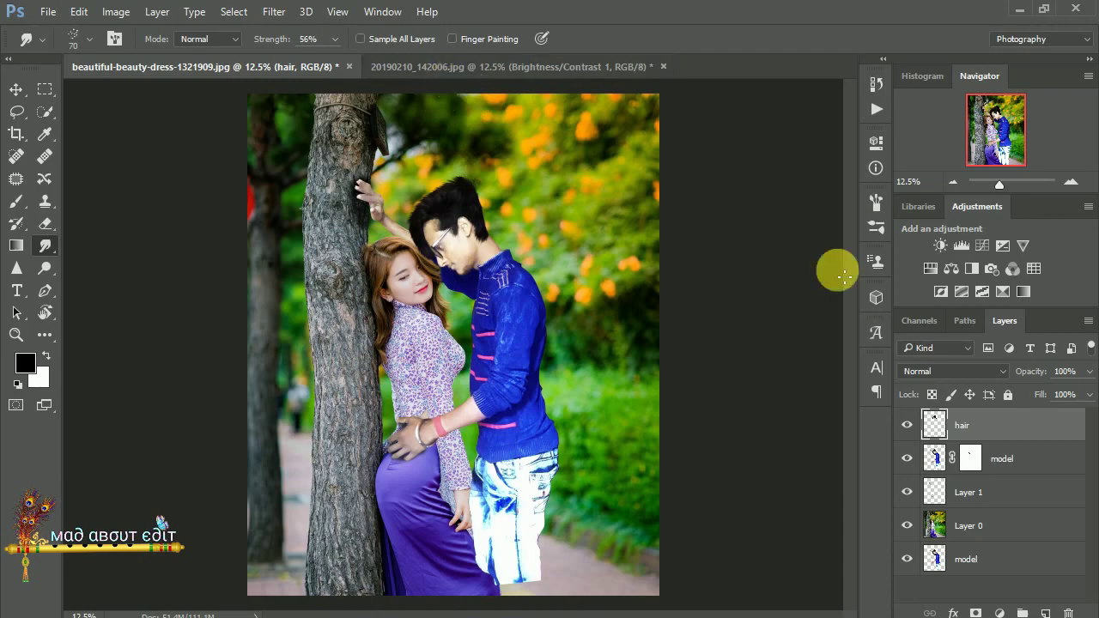
left_click(979, 498)
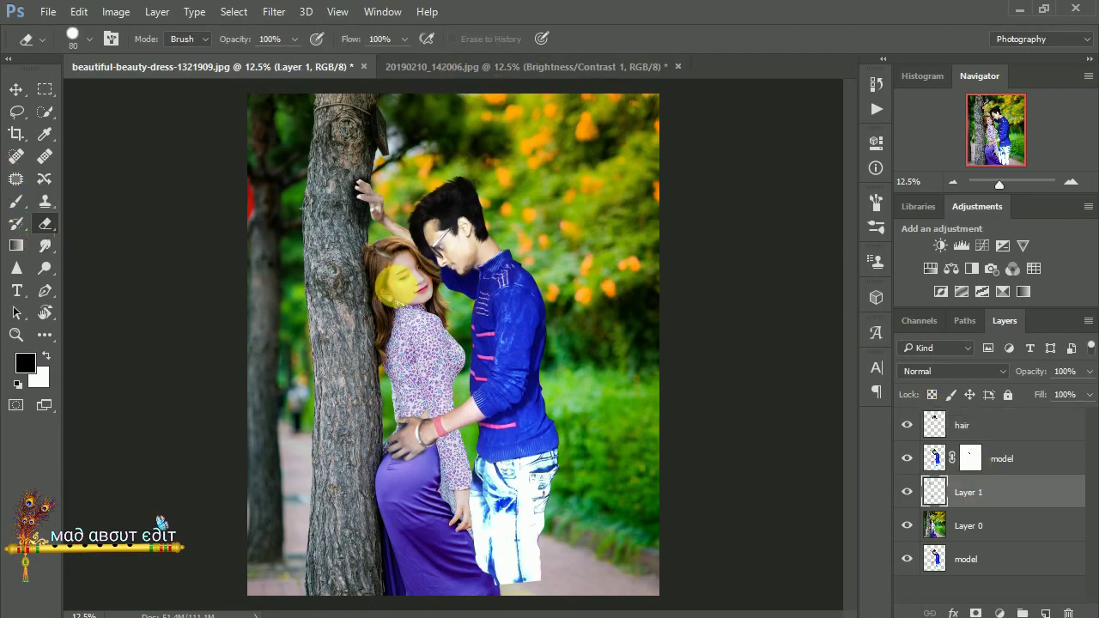
key("ctrl+plus")
key("ctrl+plus")
key("ctrl+plus")
mouse_move(246, 189)
left_mouse_down()
mouse_move(342, 346)
mouse_move(343, 306)
mouse_move(347, 362)
left_mouse_up()
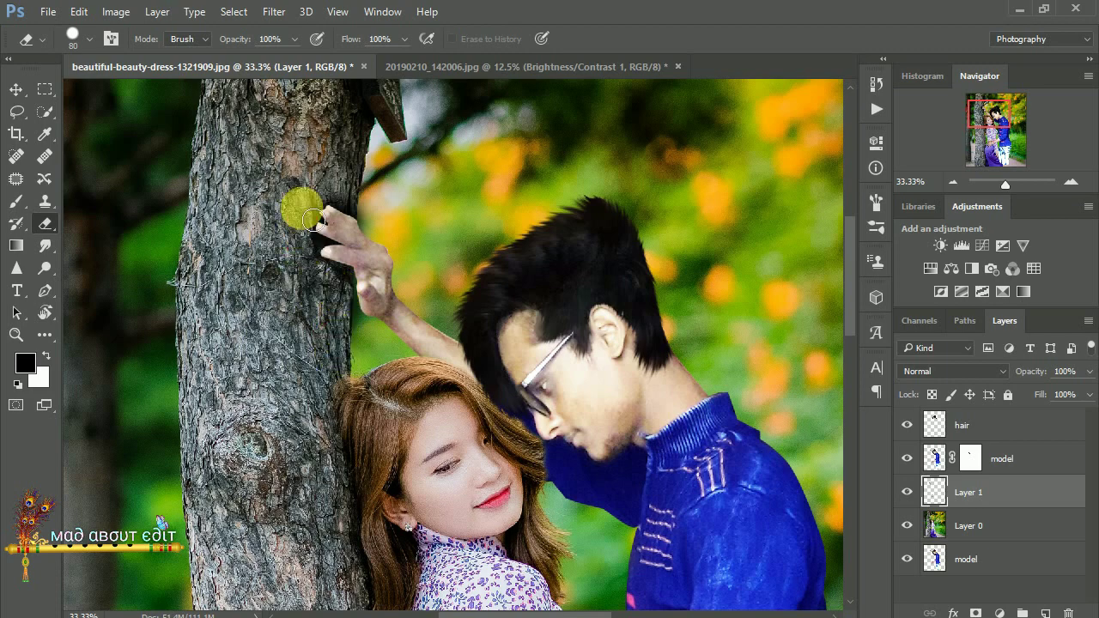
Erase Layer 1 around the man's hand on the tree trunk with a soft 80 px brush
left_click(73, 38)
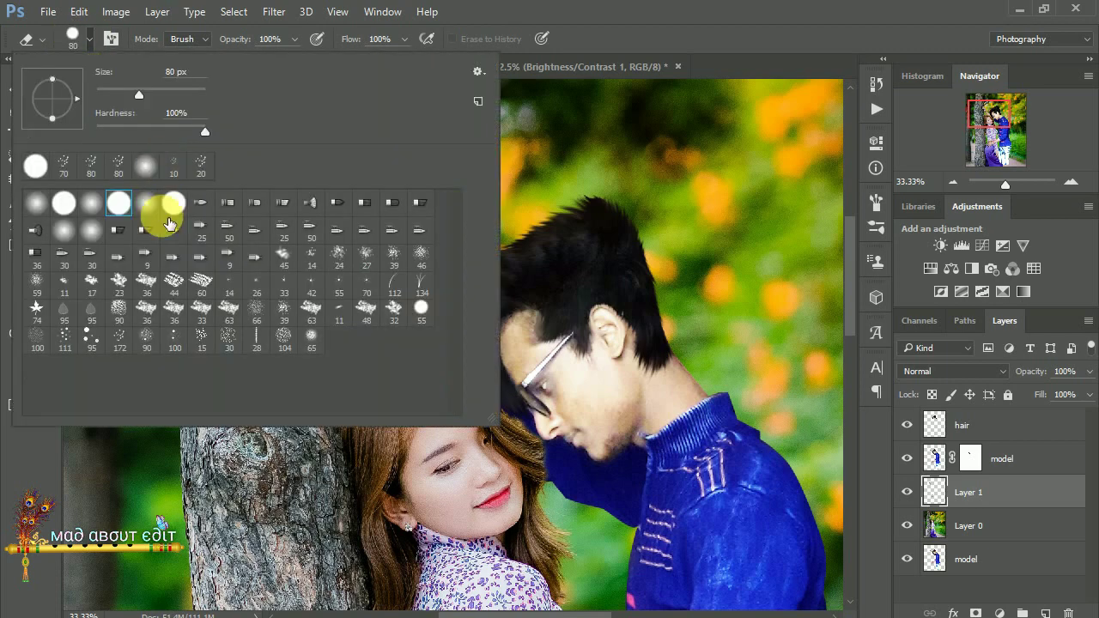
left_click(48, 40)
left_click(281, 225)
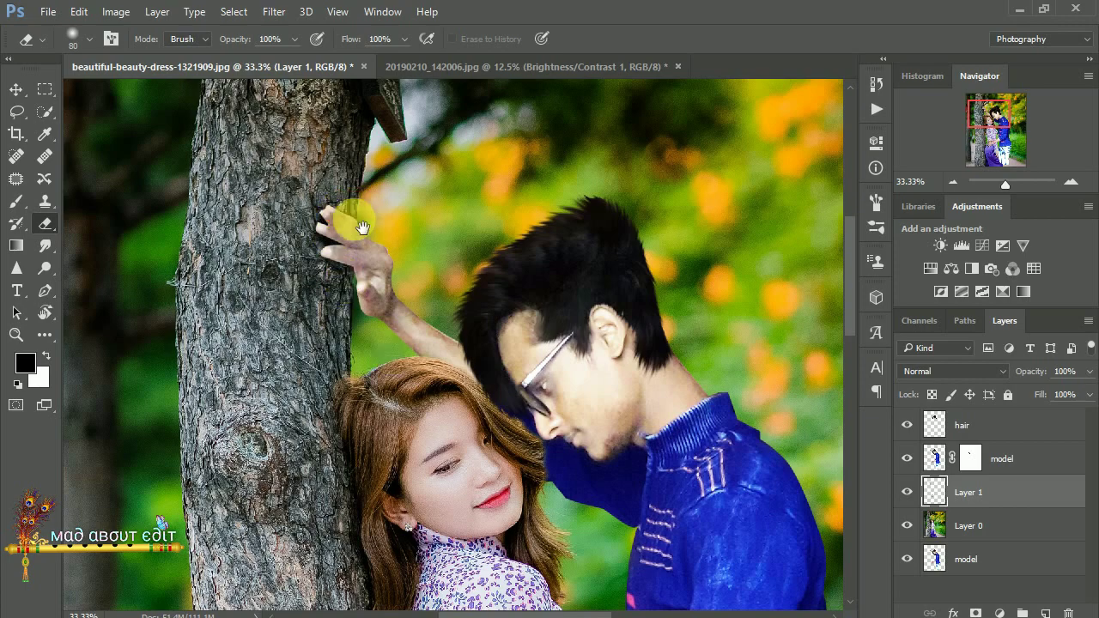
scroll(362, 228, "down", 5)
scroll(372, 228, "down", 2)
scroll(375, 228, "down", 3, "alt")
scroll(376, 228, "down", 1, "alt")
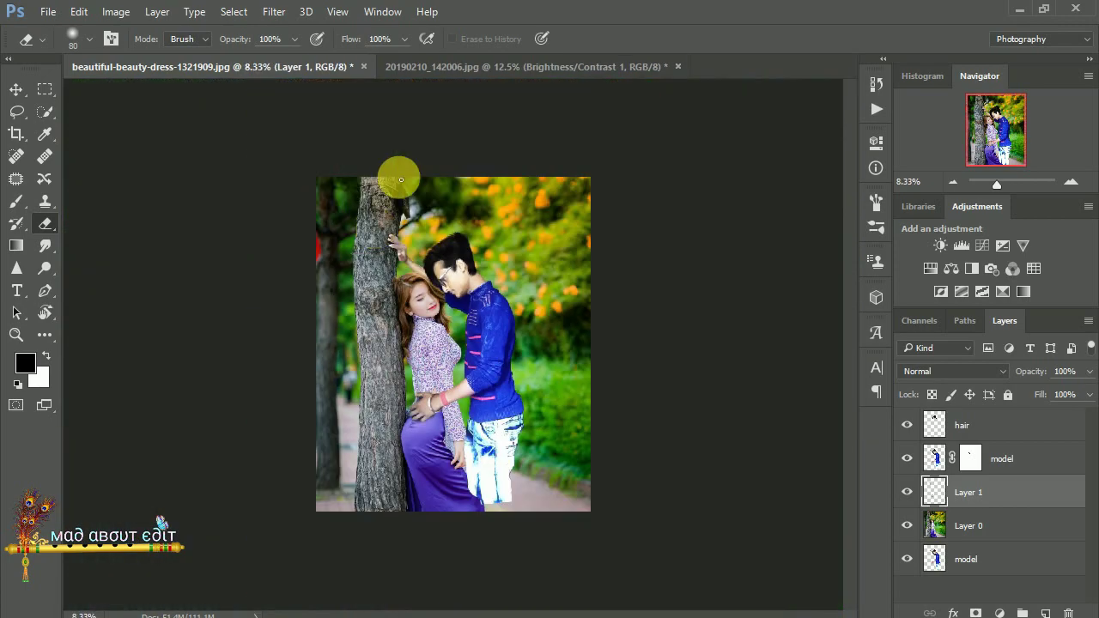
scroll(625, 303, "up", 1, "alt")
scroll(515, 240, "up", 1, "alt")
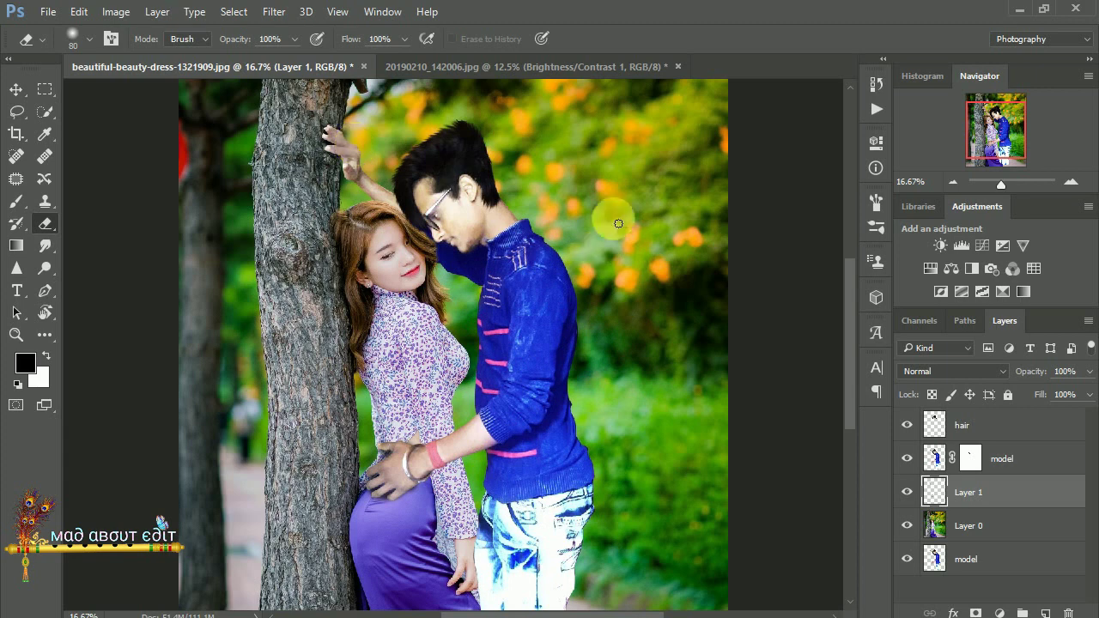
Apply Filter > Sharpen > Sharpen to the man's model layer
left_click(1004, 468)
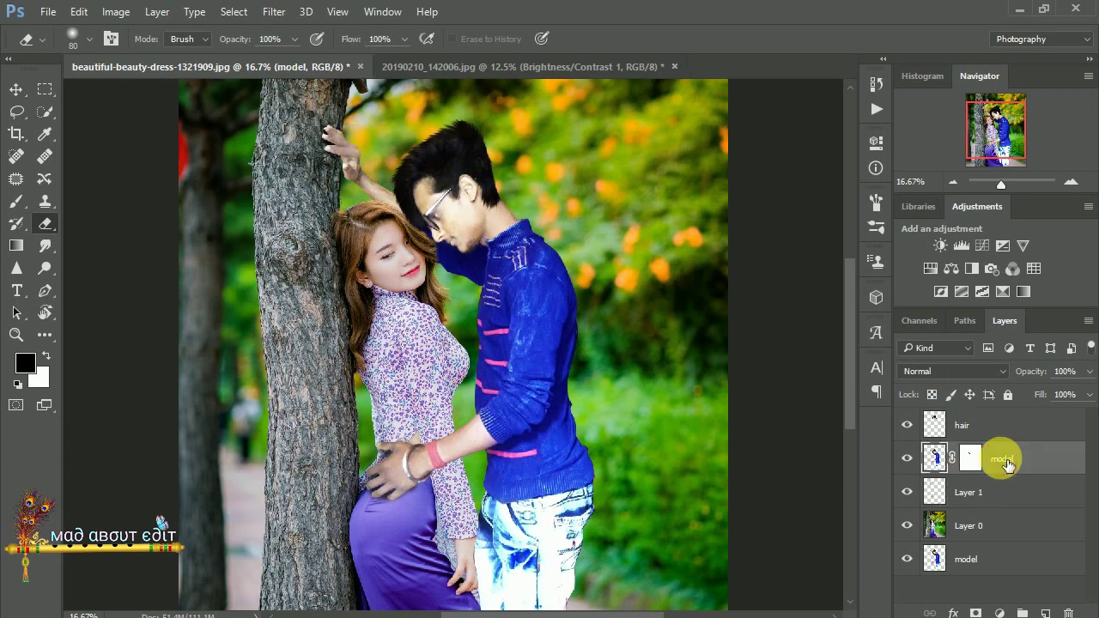
left_click(264, 19)
mouse_move(470, 189)
left_click(532, 312)
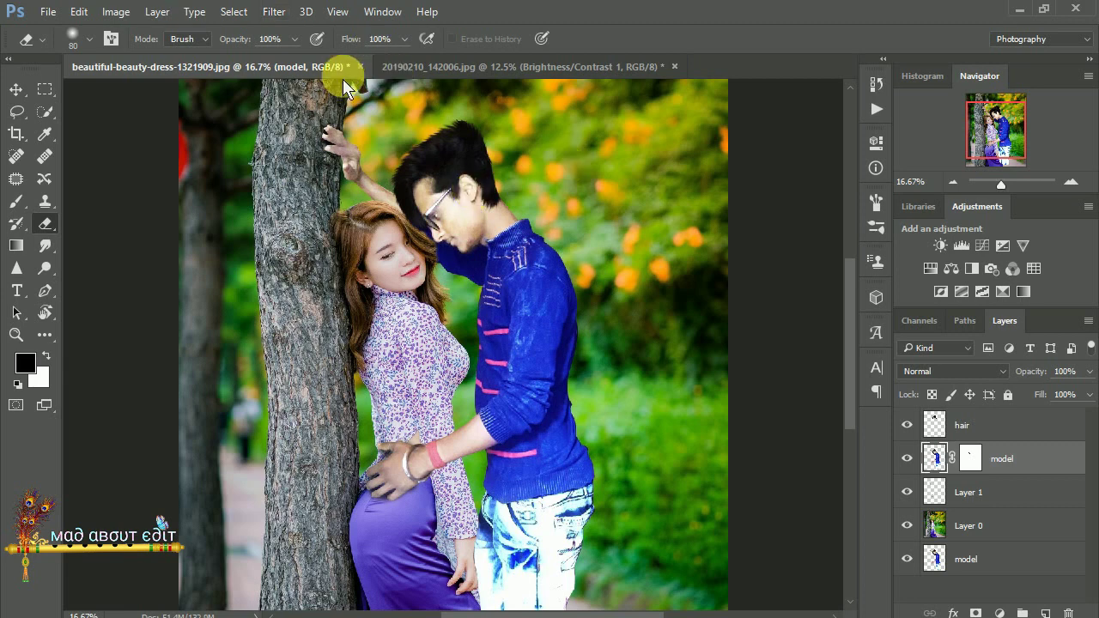
Zoom out to the whole image and start a crop by pulling the bottom edge
key("ctrl+minus")
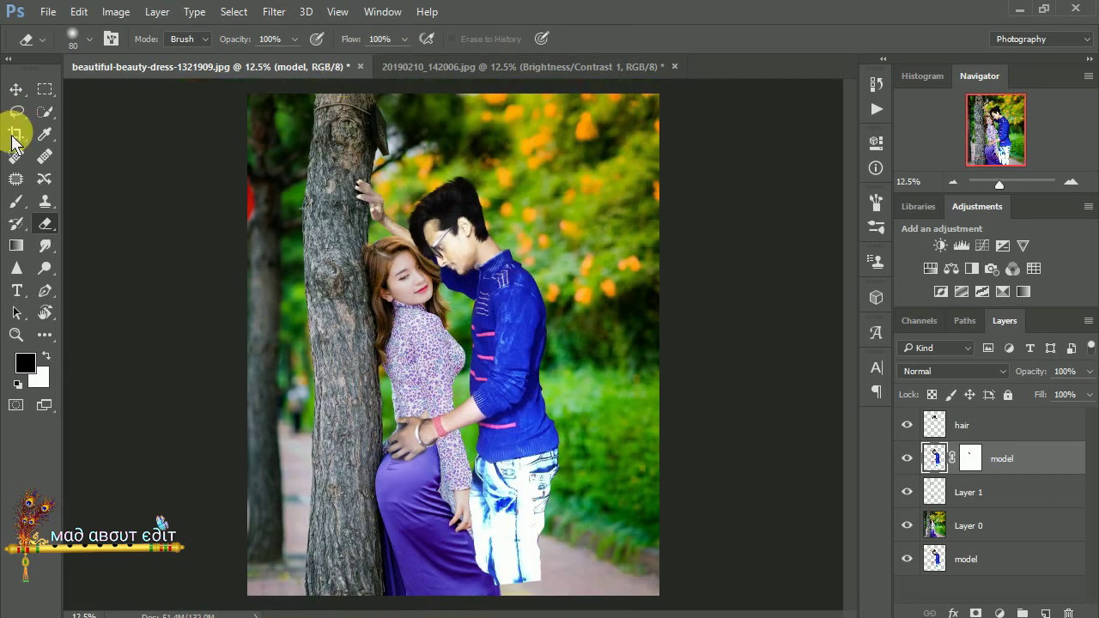
left_click(15, 133)
left_click_drag(452, 594, 464, 588)
Narrow the crop from both sides around the couple and tree, and apply it
left_click_drag(660, 347, 643, 349)
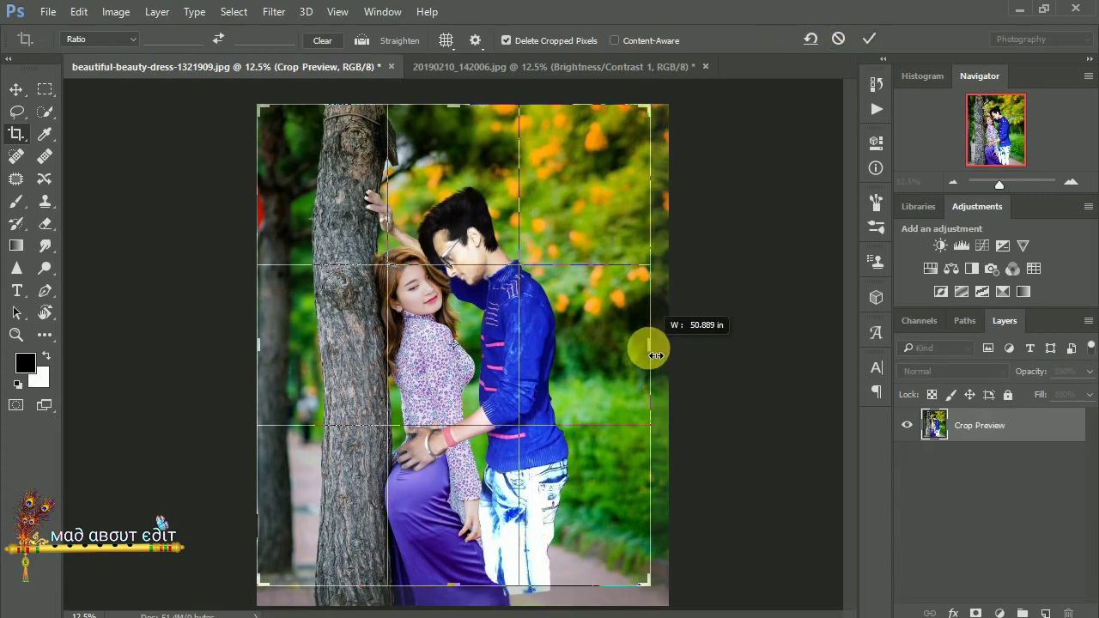
left_click_drag(252, 351, 294, 345)
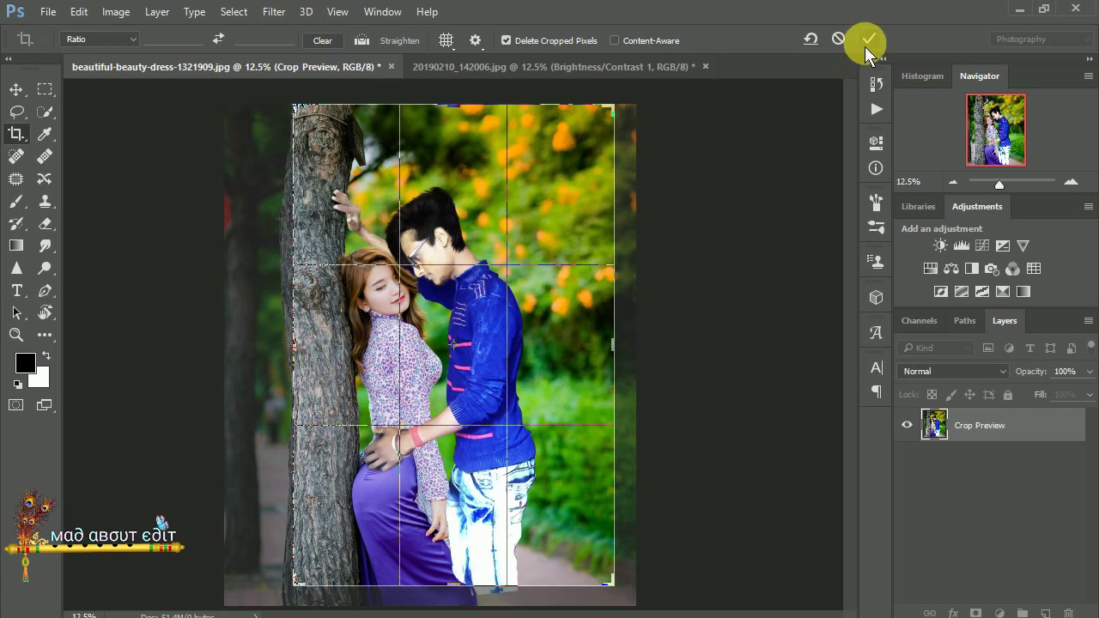
double_click(432, 221)
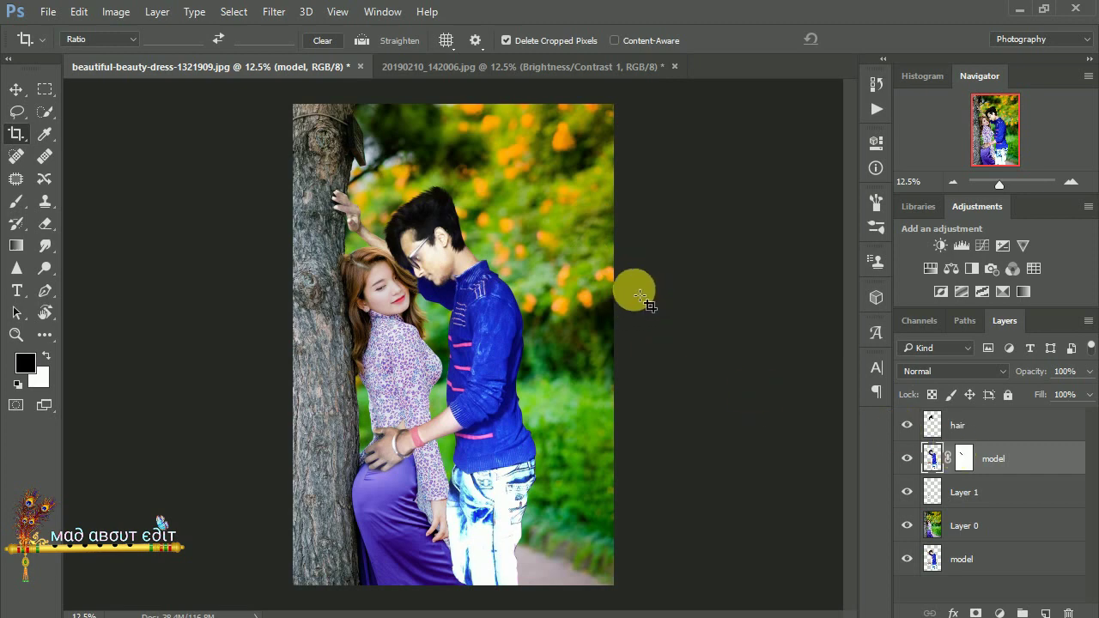
Crop again, raising the bottom edge slightly to trim a sliver off the picture
left_click(16, 133)
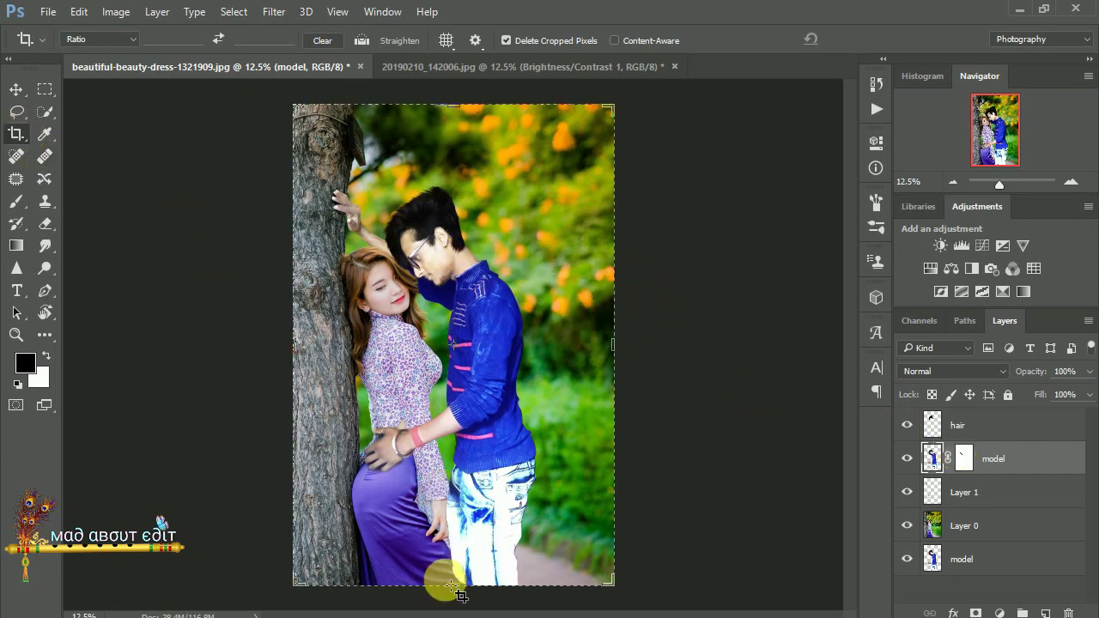
left_click_drag(461, 590, 461, 583)
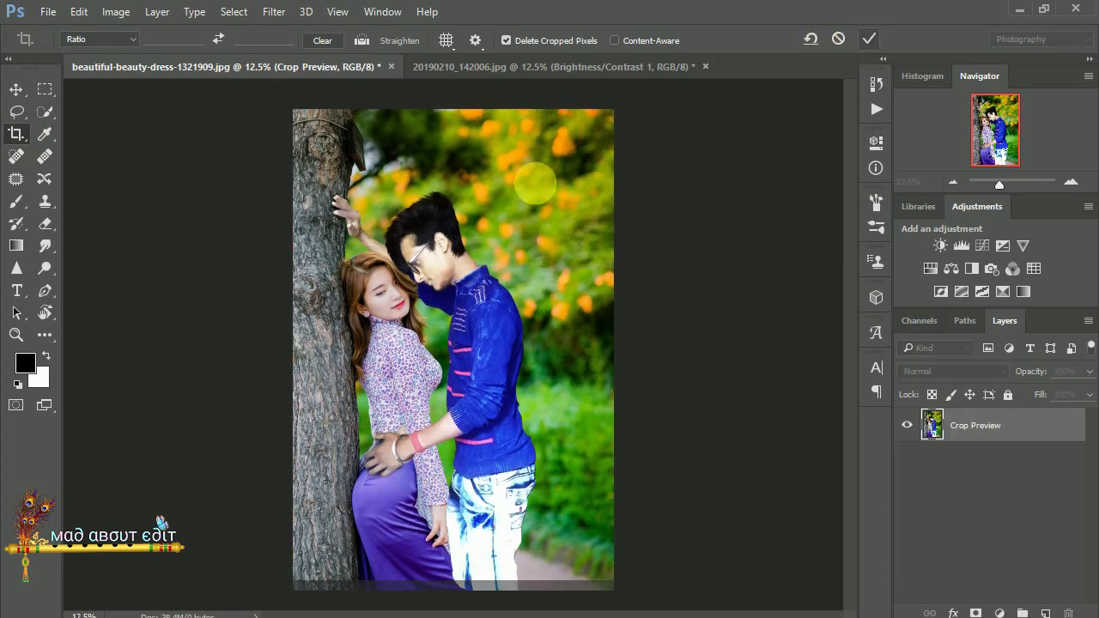
key("Return")
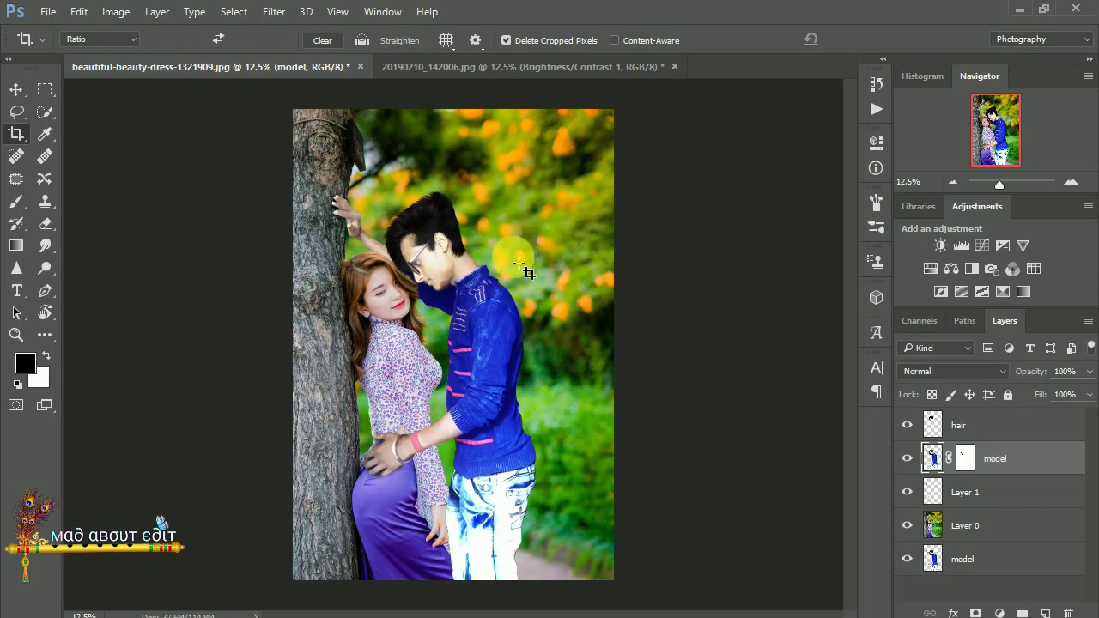
key("ctrl+plus")
key("ctrl+minus")
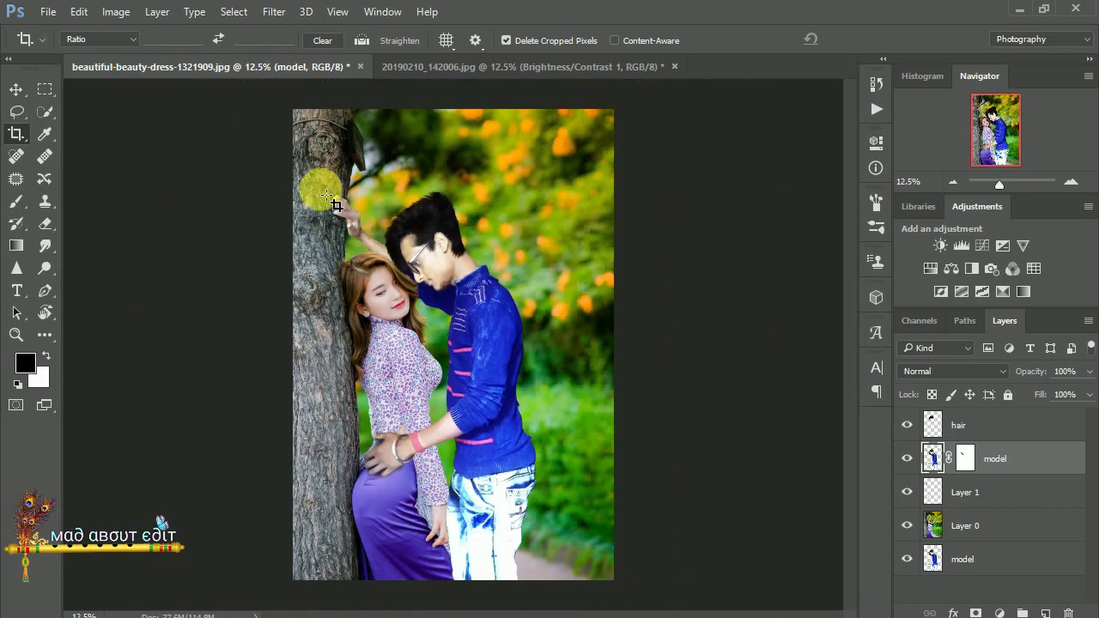
Merge the hair and model layers into a single layer named model
left_click(973, 438)
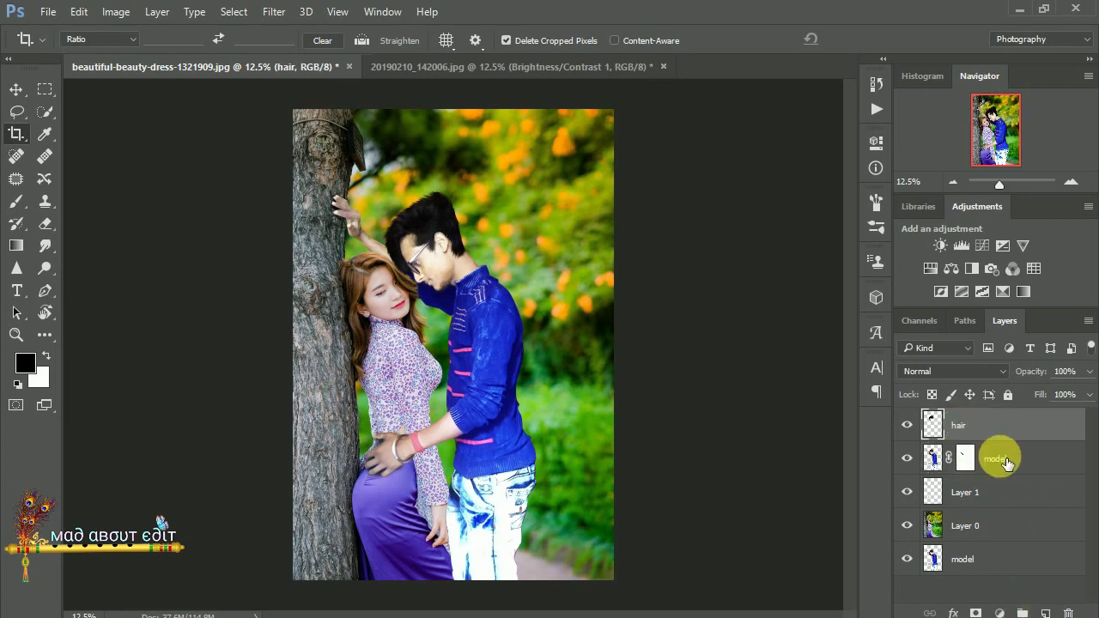
left_click(970, 458, "ctrl")
right_click(971, 459)
left_click(727, 574)
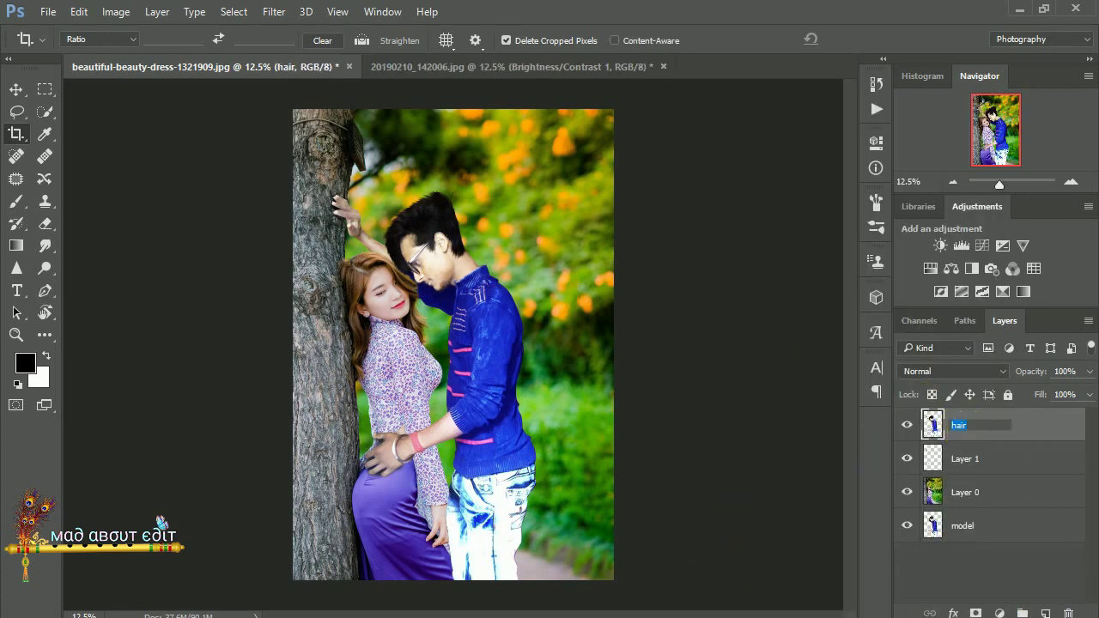
type("model")
key("Return")
Add a new empty layer and pick the Dodge tool from the toning tools
left_click(1046, 613)
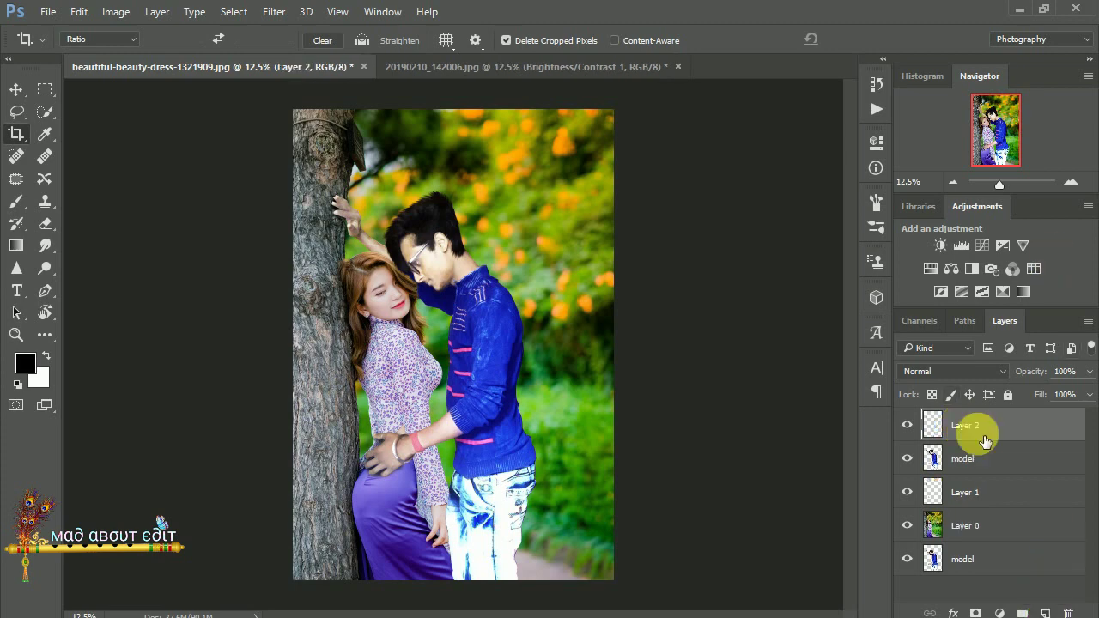
left_click(45, 268)
right_click(49, 268)
left_click(86, 269)
scroll(459, 270, "up", 2)
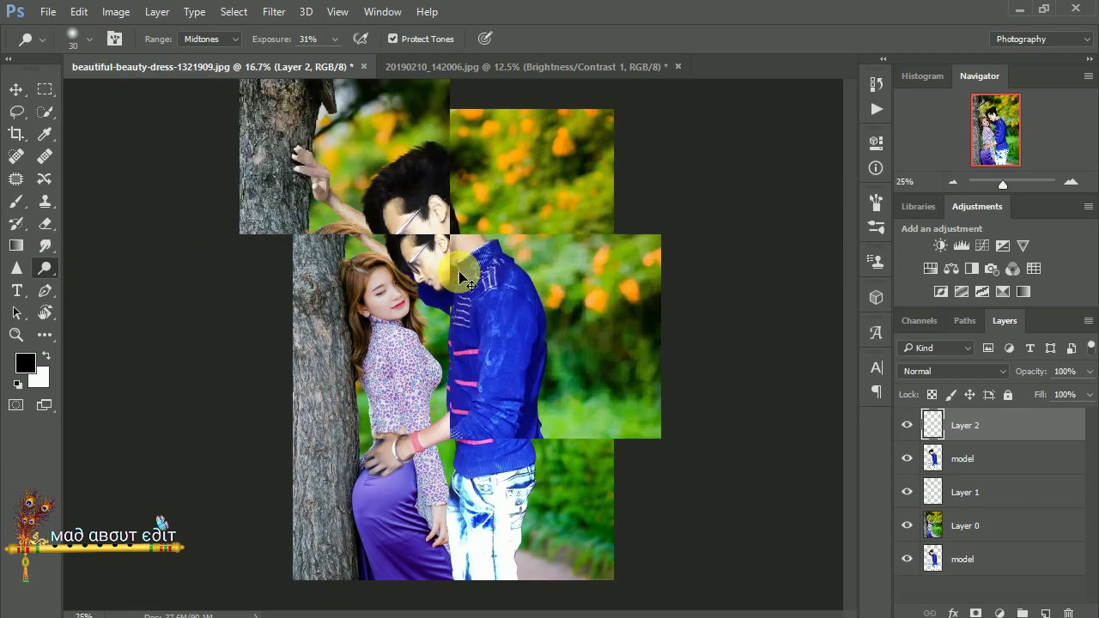
scroll(459, 271, "up", 2)
scroll(453, 269, "up", 1)
scroll(489, 386, "up", 2)
scroll(492, 386, "up", 1)
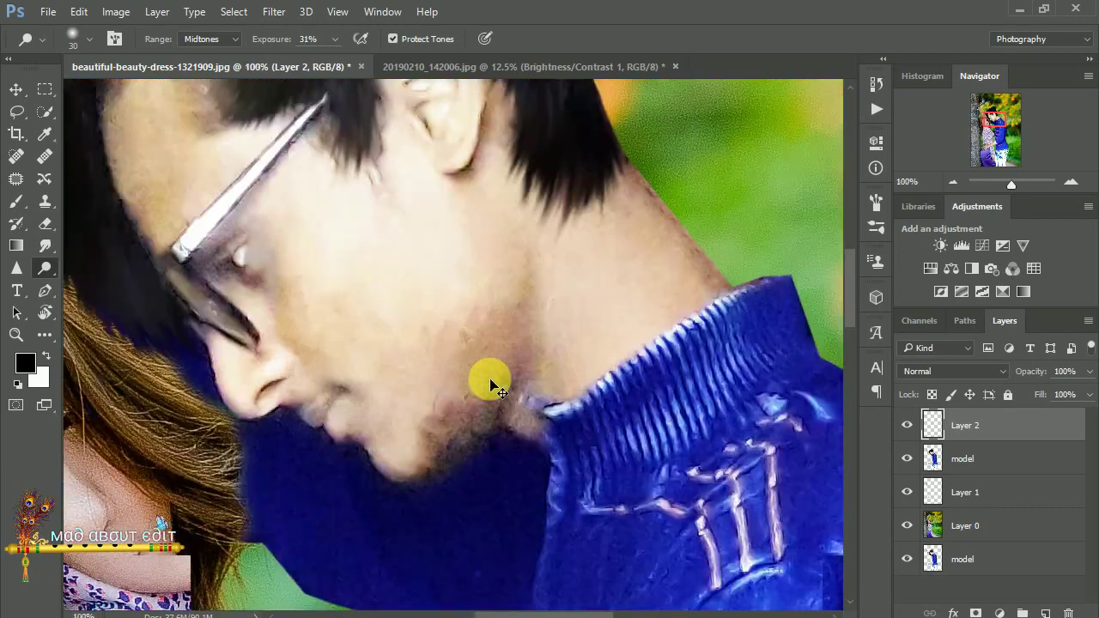
scroll(490, 382, "up", 1)
scroll(331, 221, "up", 1)
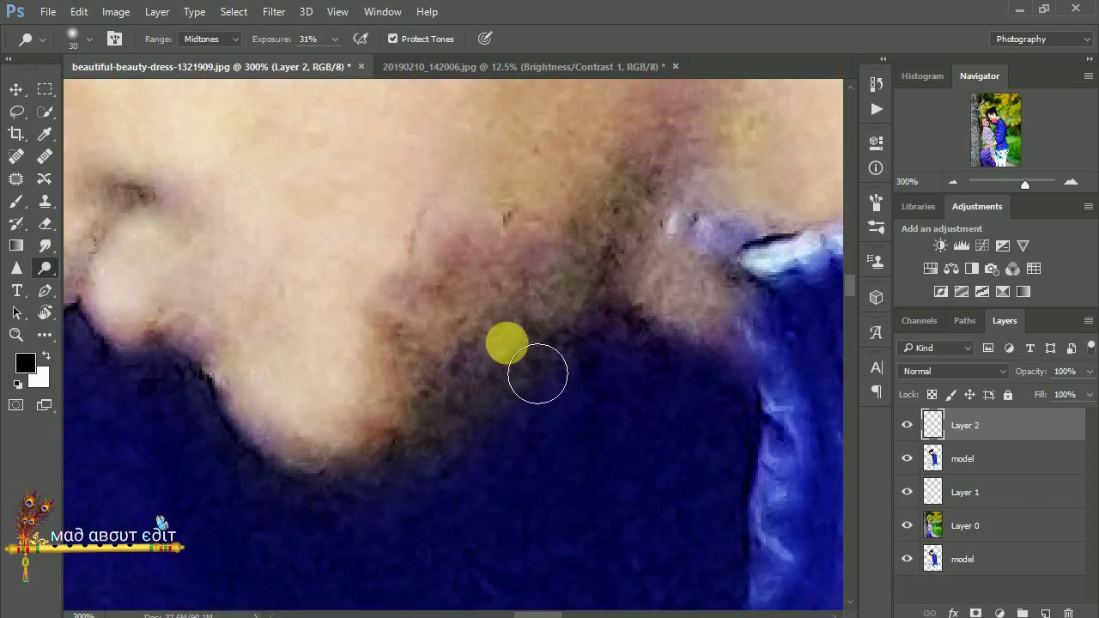
Switch to the Burn tool and raise its exposure to 100%
right_click(45, 268)
left_click(59, 272)
right_click(51, 270)
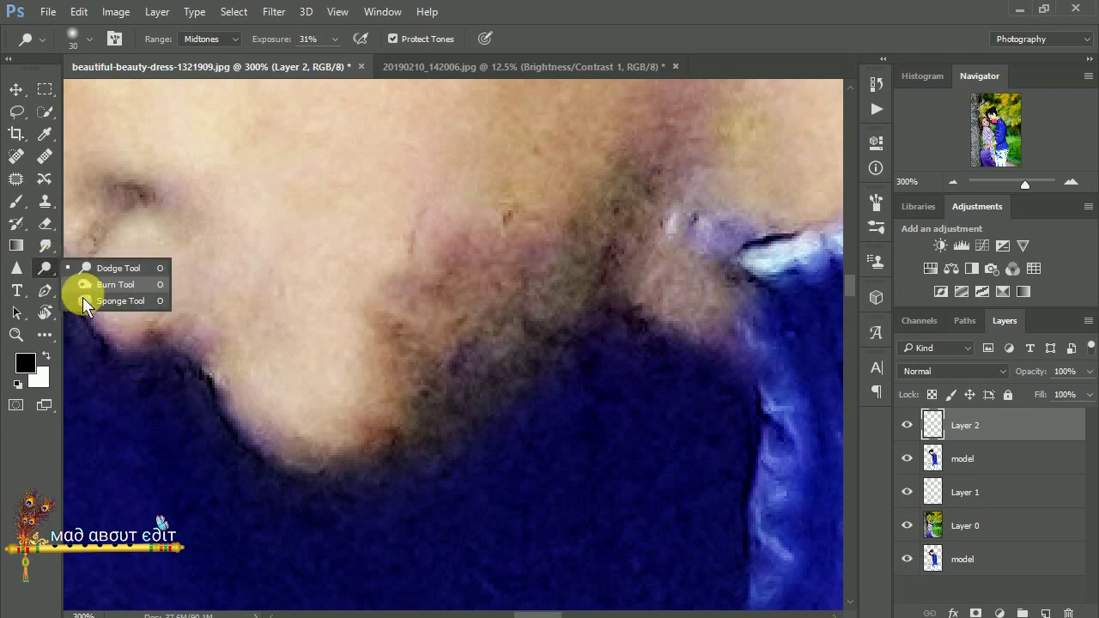
left_click(84, 295)
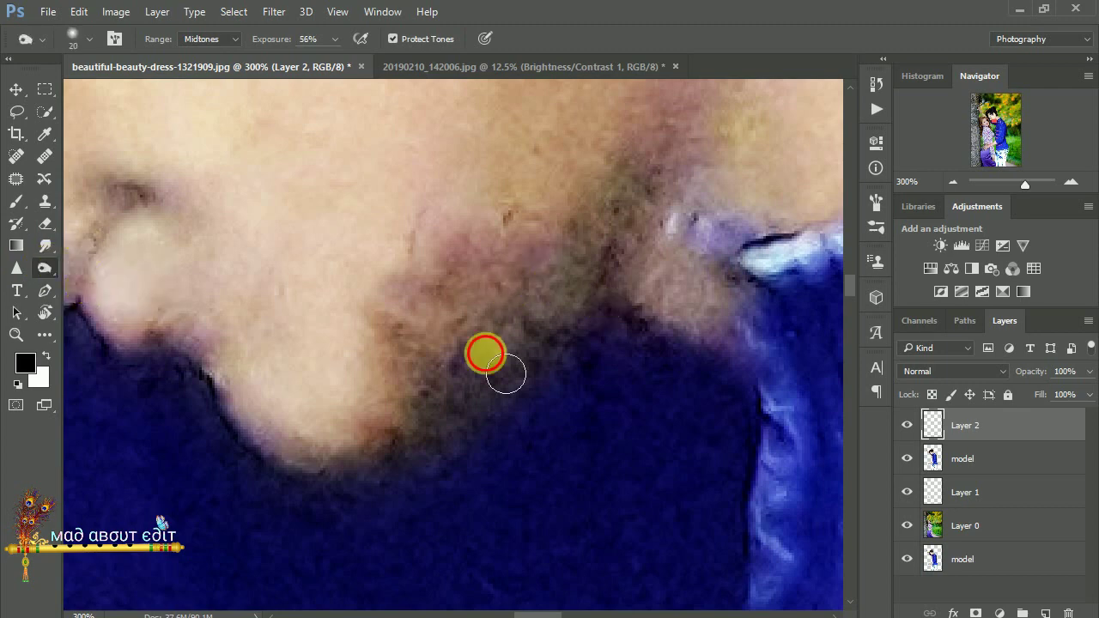
left_click_drag(264, 39, 318, 20)
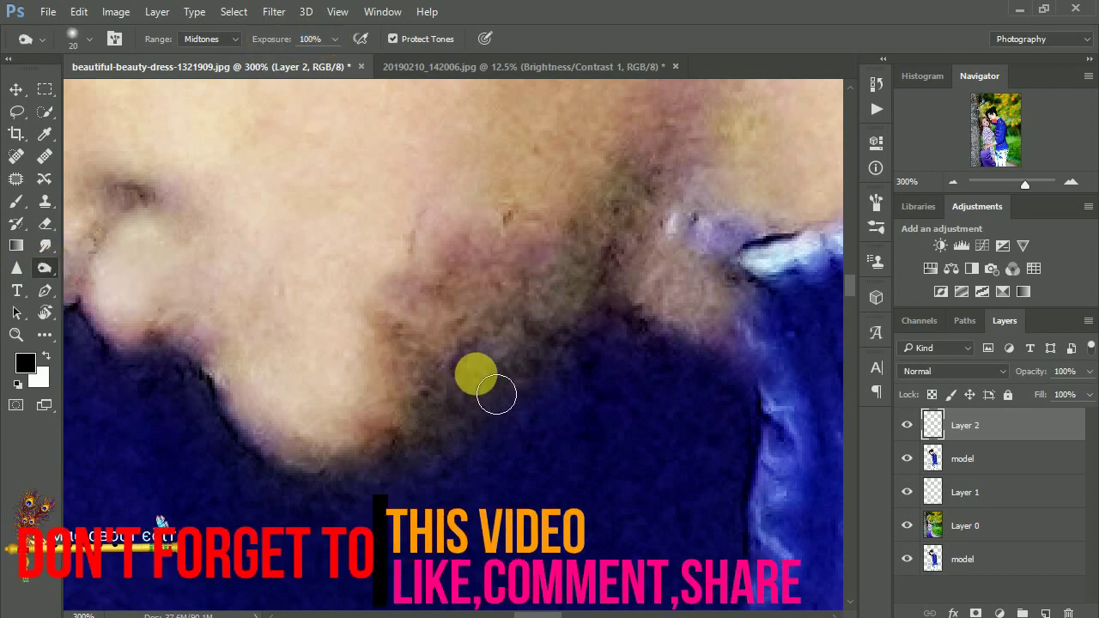
Darken the shadow under the man's chin on the model layer
left_click(970, 458)
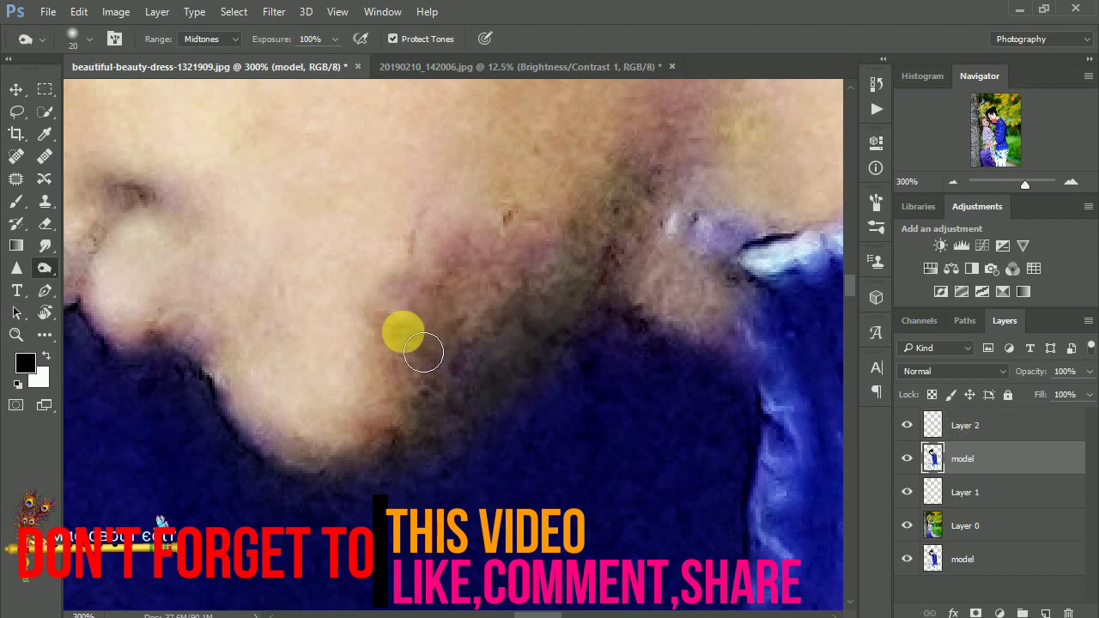
mouse_move(423, 352)
left_mouse_down()
mouse_move(572, 327)
mouse_move(550, 271)
mouse_move(576, 287)
left_mouse_up()
left_click_drag(313, 283, 361, 338)
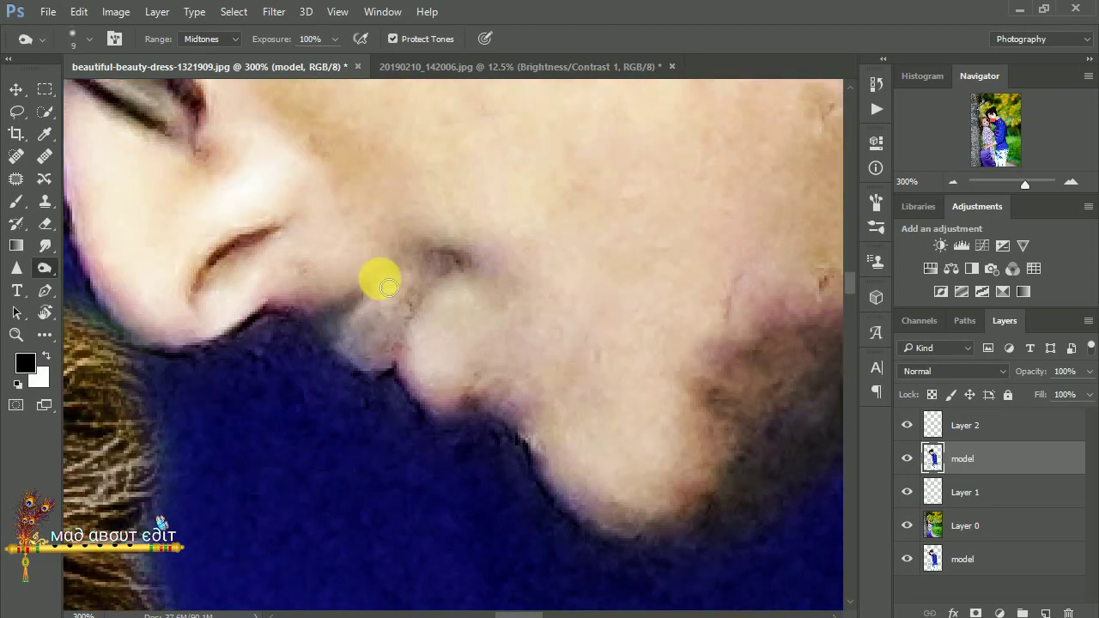
key("ctrl+minus")
key("ctrl+minus")
key("ctrl+minus")
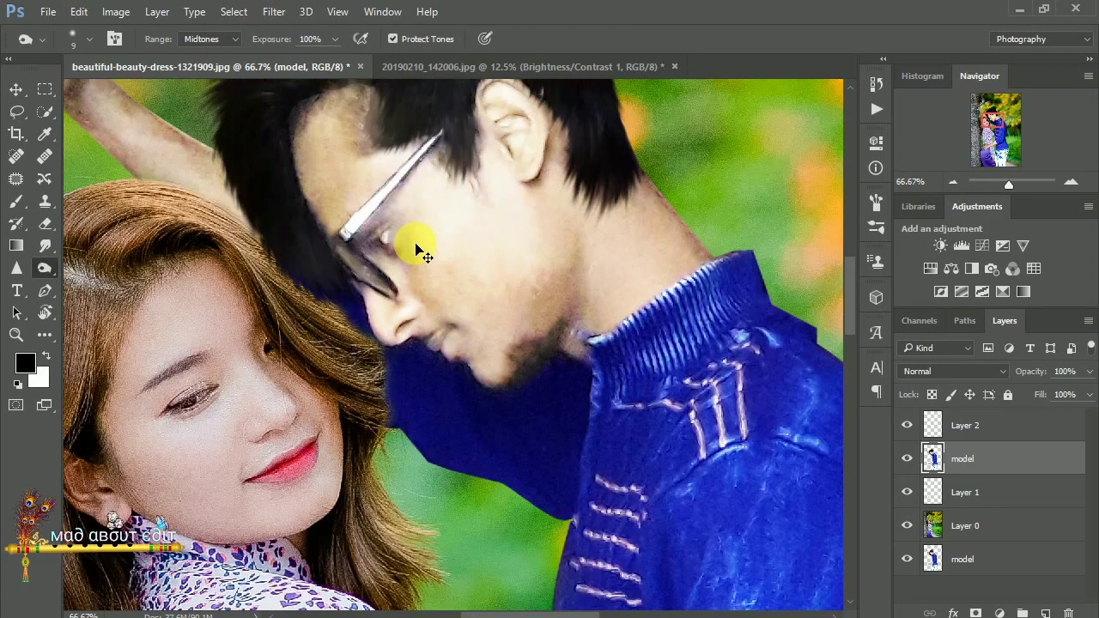
key("ctrl+plus")
scroll(399, 236, "up", 5)
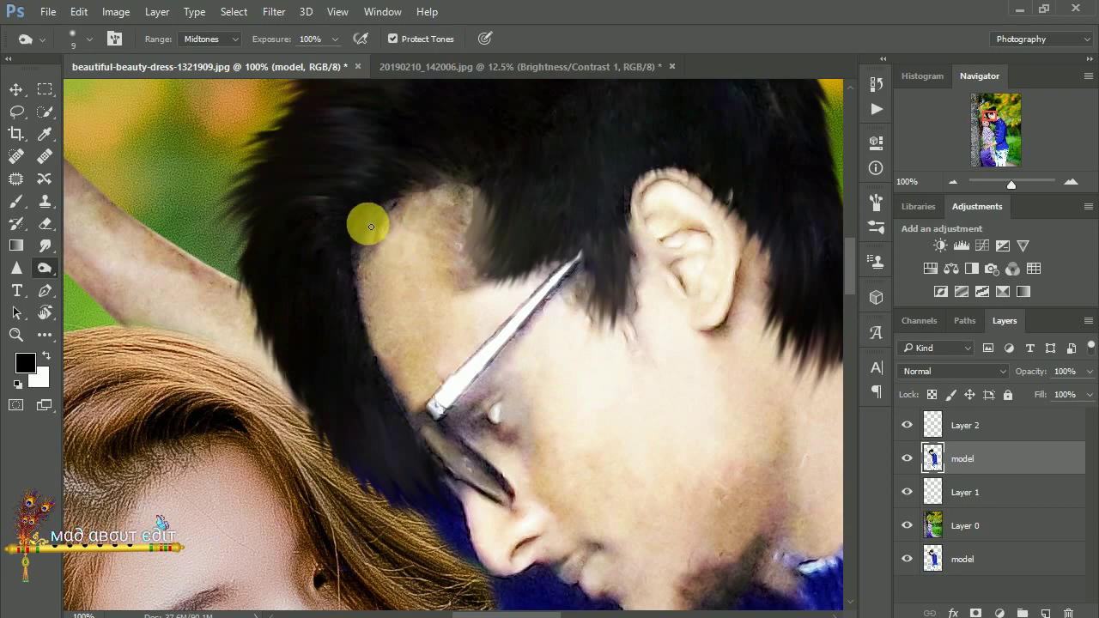
scroll(470, 221, "down", 1)
scroll(466, 215, "down", 1)
scroll(356, 196, "up", 3)
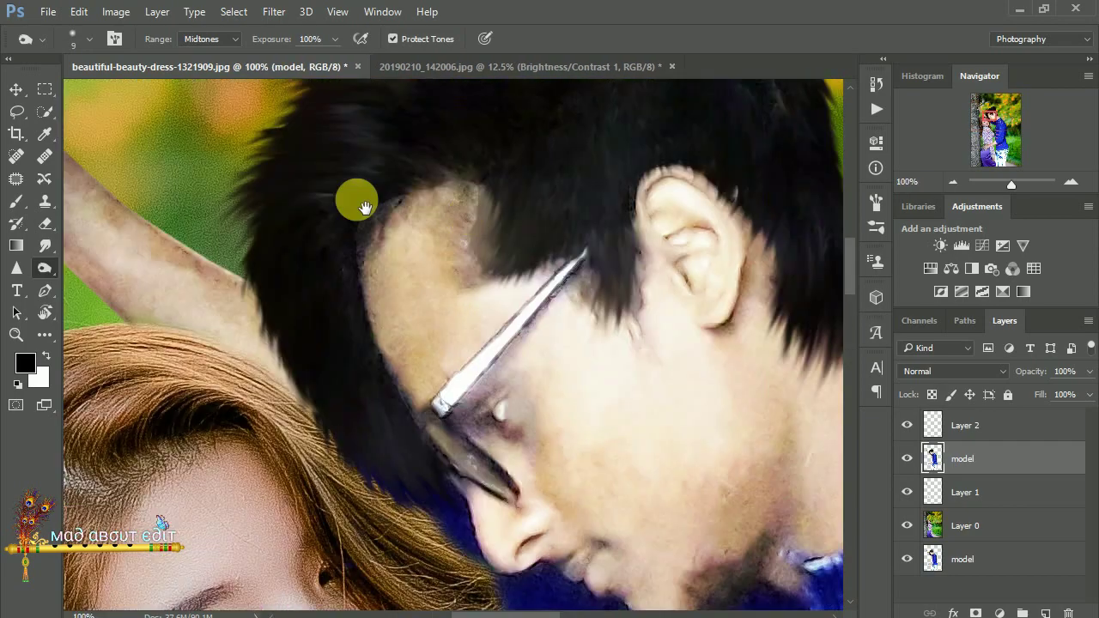
scroll(362, 206, "down", 1)
scroll(362, 203, "down", 4)
scroll(378, 176, "down", 1)
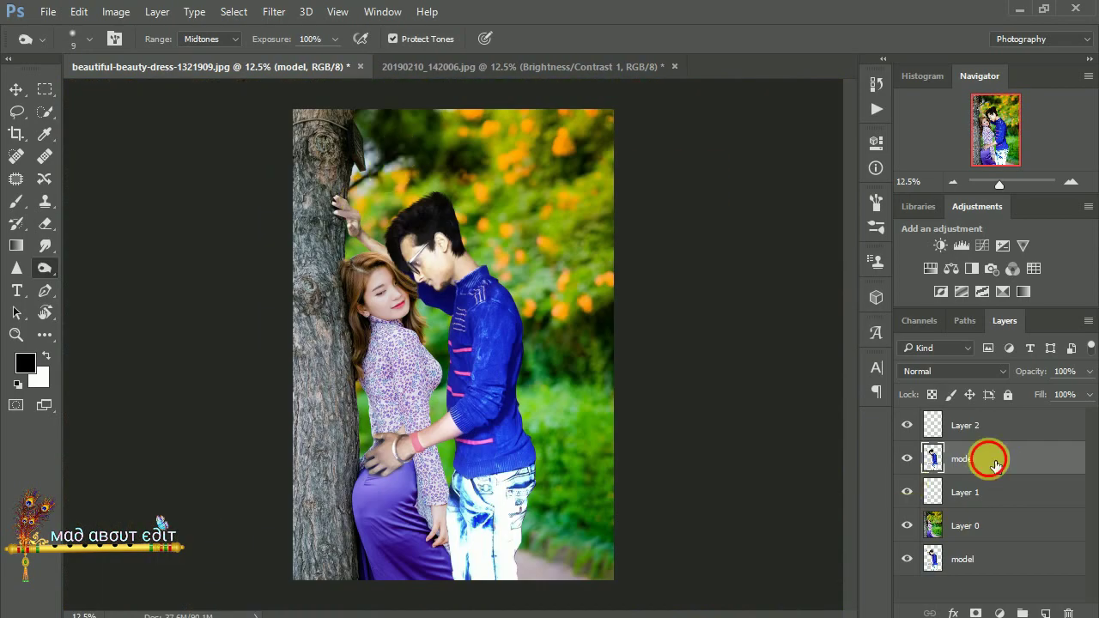
left_click(970, 424)
Merge Layer 2 down into model and select the Smudge tool
right_click(973, 421)
left_click(653, 572)
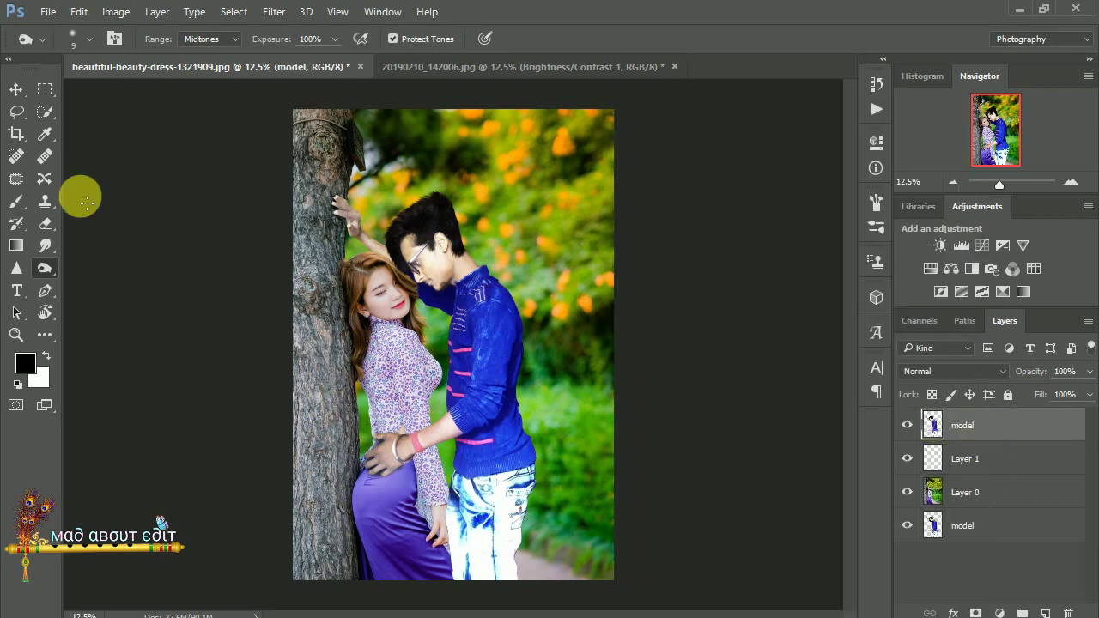
left_click(46, 251)
left_click(76, 50)
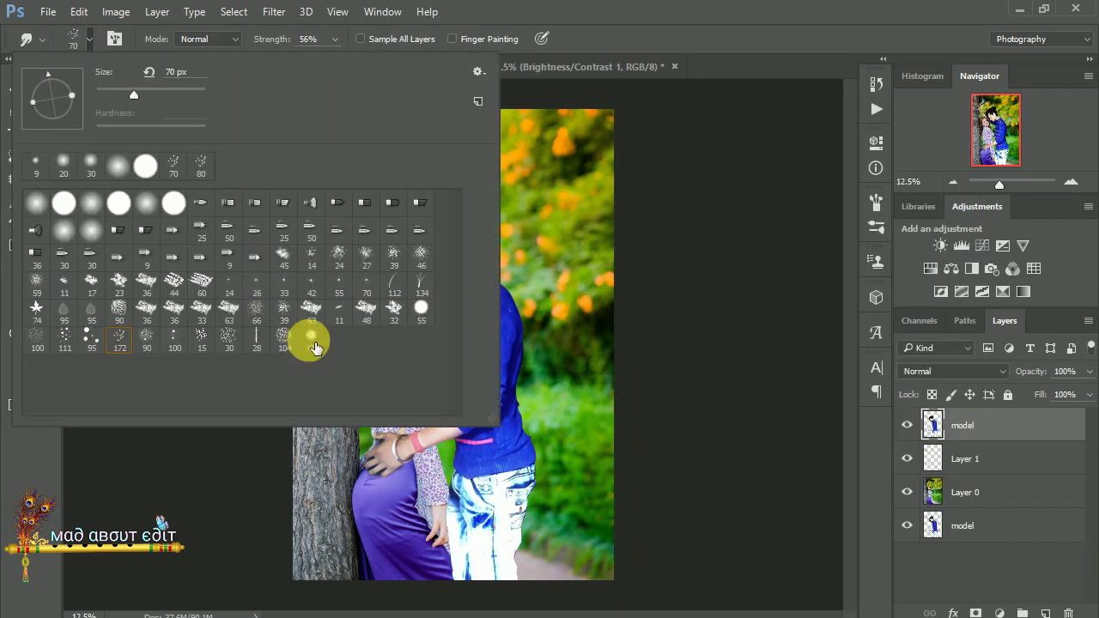
scroll(478, 249, "up", 1)
scroll(479, 249, "up", 1)
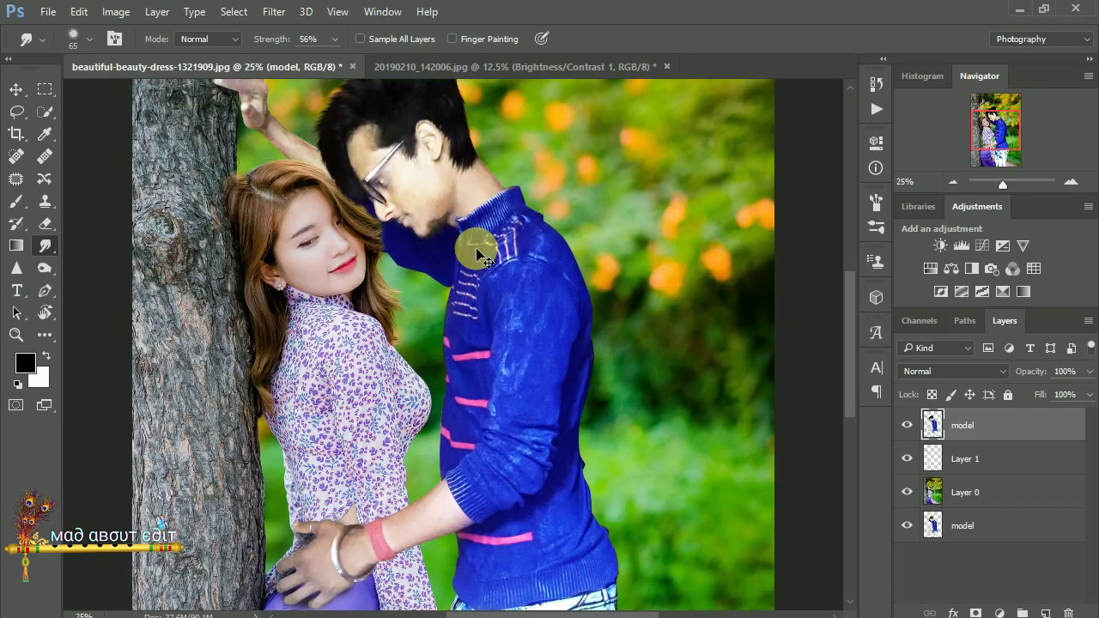
scroll(479, 249, "up", 3)
scroll(470, 250, "down", 2)
scroll(559, 319, "up", 2)
scroll(559, 324, "up", 1)
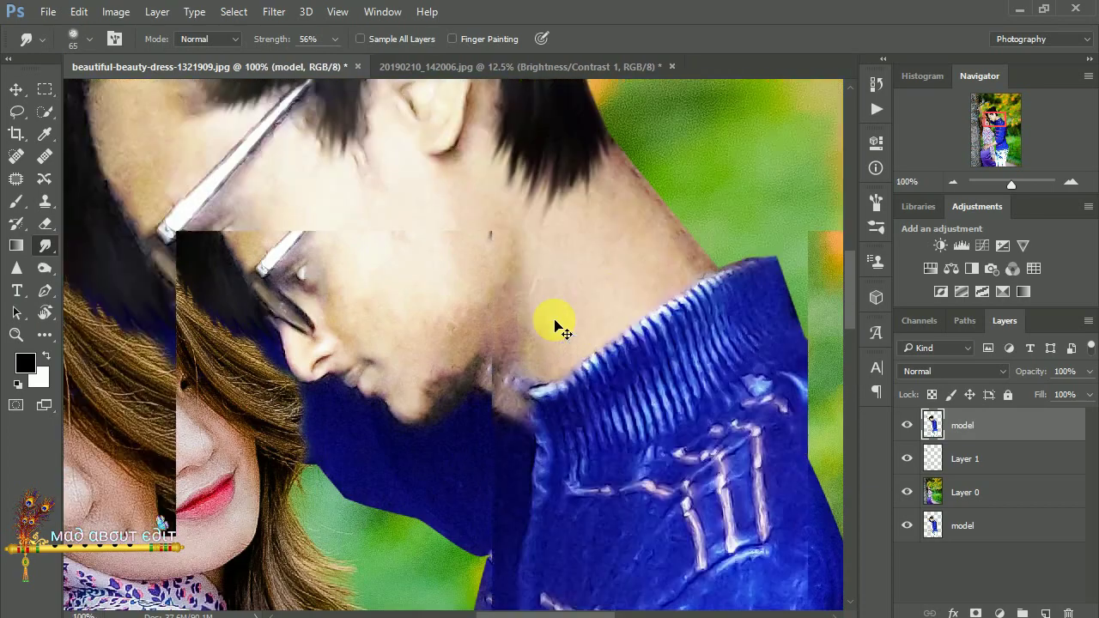
scroll(424, 426, "up", 2)
Set the smudge brush to 40 at 23% strength and smooth the neck, cheek and chin
left_click_drag(424, 427, 442, 522)
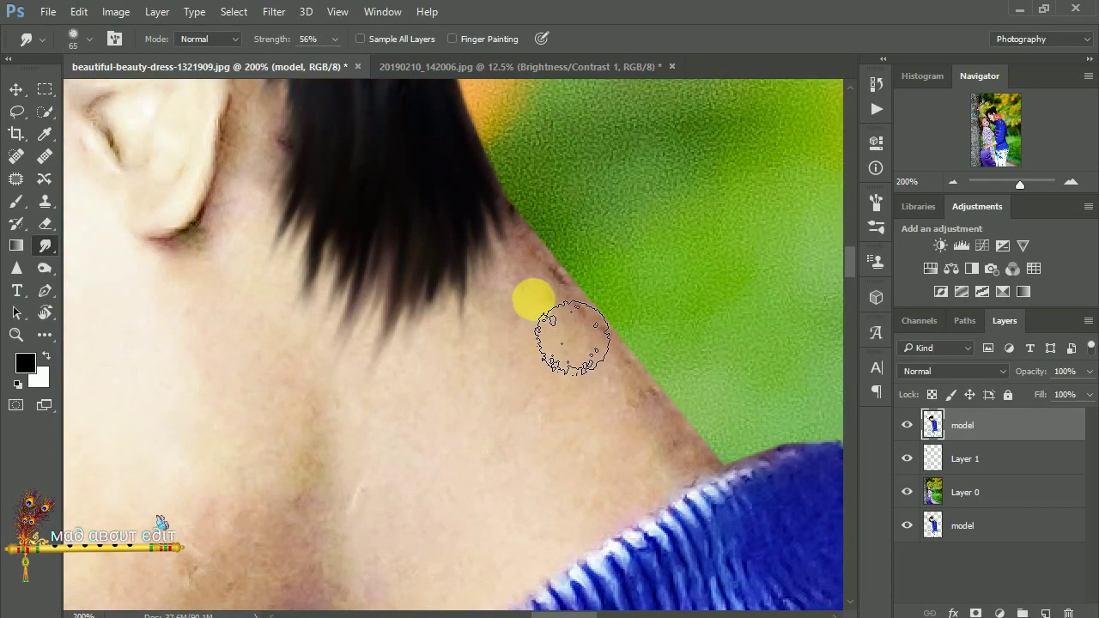
key("bracketleft")
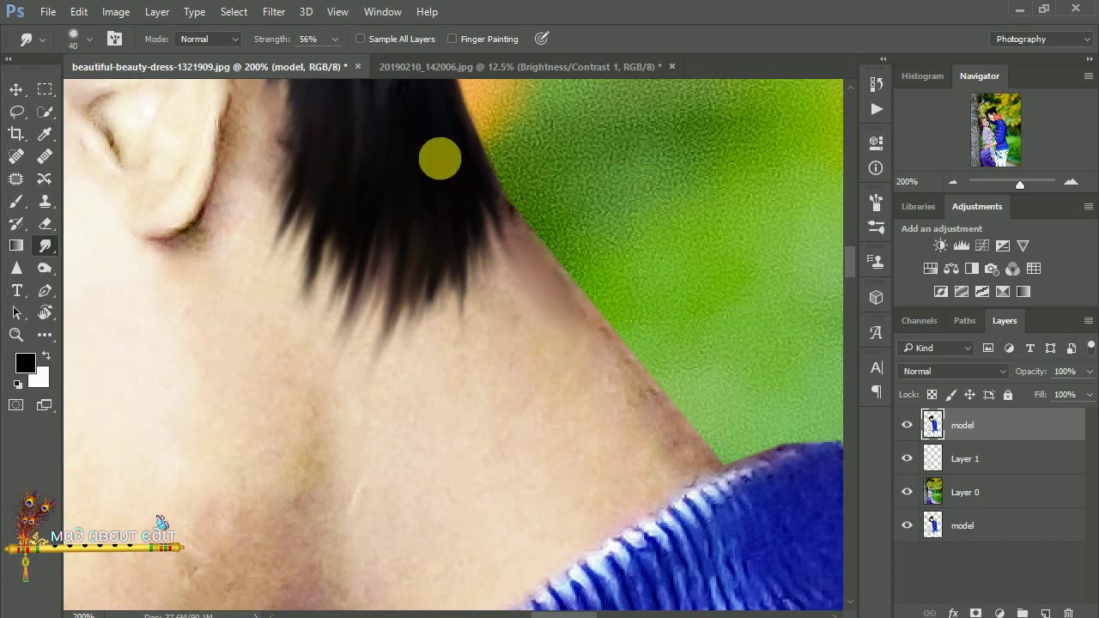
left_click_drag(244, 43, 241, 43)
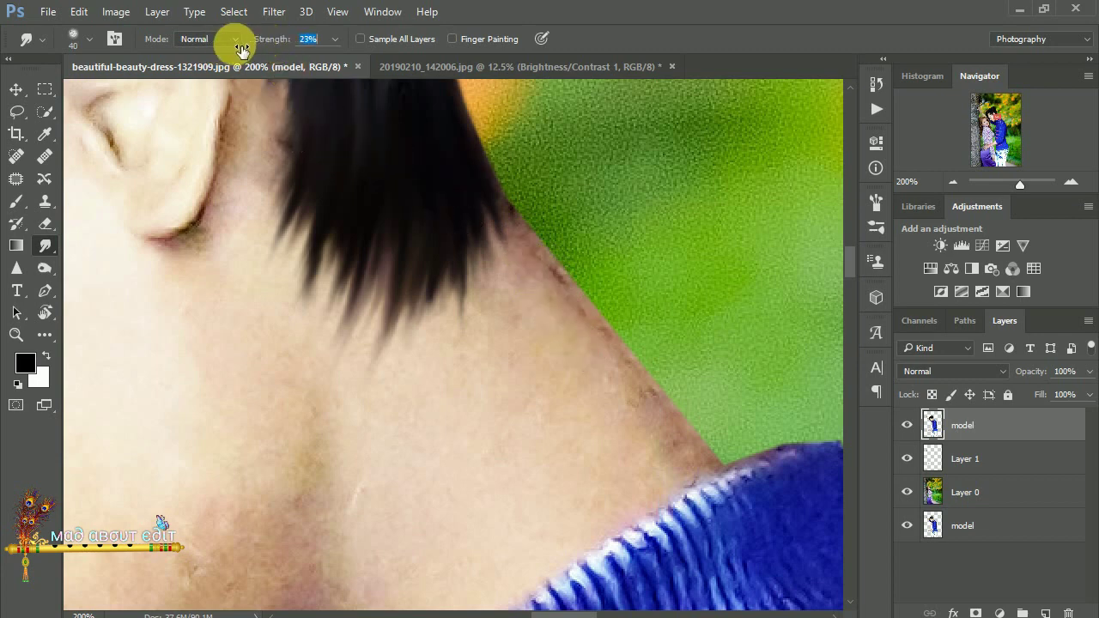
left_click_drag(621, 398, 676, 512)
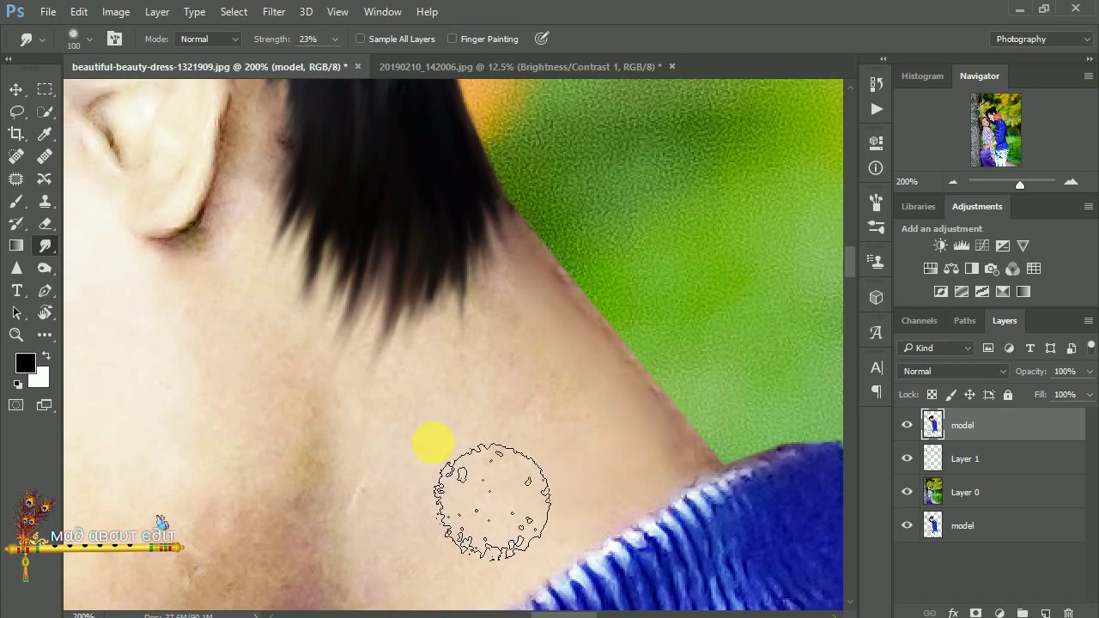
scroll(478, 412, "down", 3)
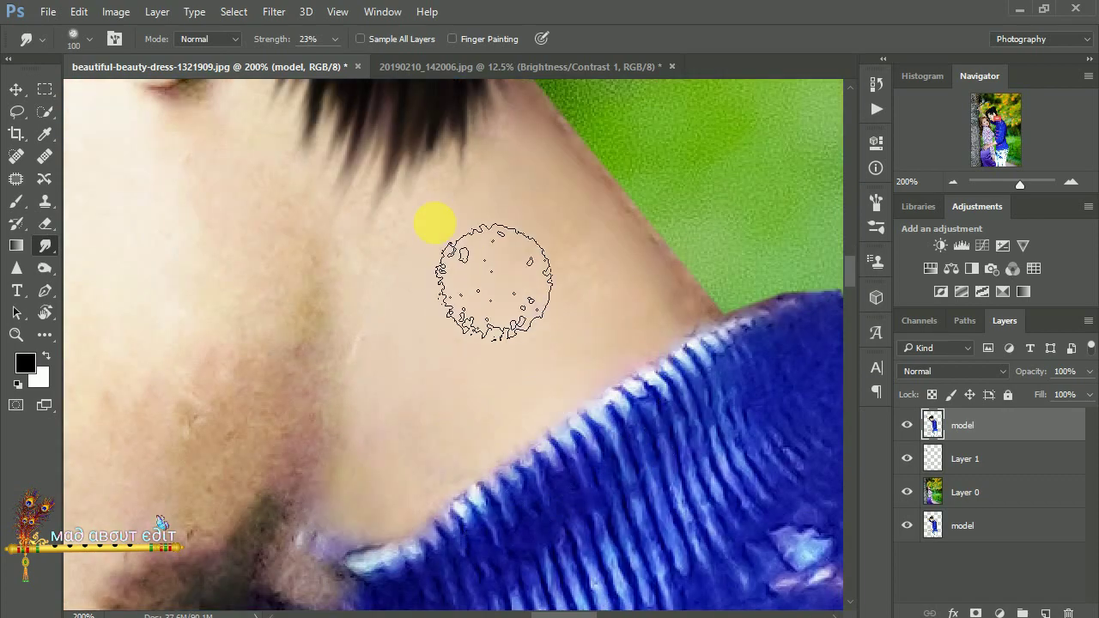
mouse_move(369, 338)
left_mouse_down()
mouse_move(534, 328)
mouse_move(643, 405)
mouse_move(716, 418)
left_mouse_up()
scroll(687, 386, "down", 3)
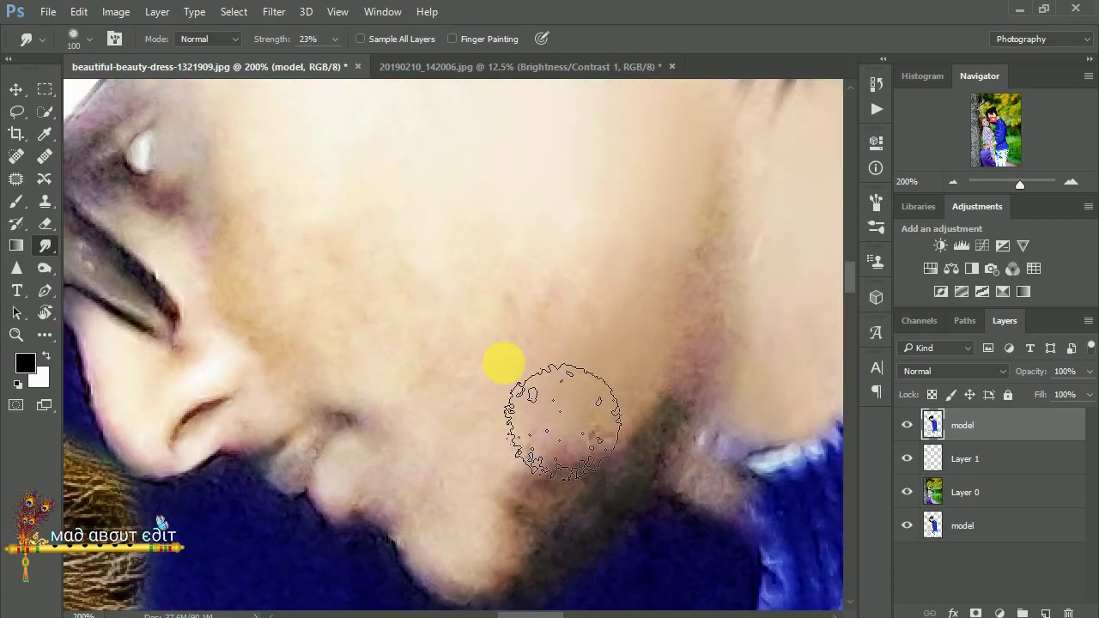
mouse_move(562, 421)
left_mouse_down()
mouse_move(368, 356)
mouse_move(454, 466)
mouse_move(491, 540)
mouse_move(599, 446)
left_mouse_up()
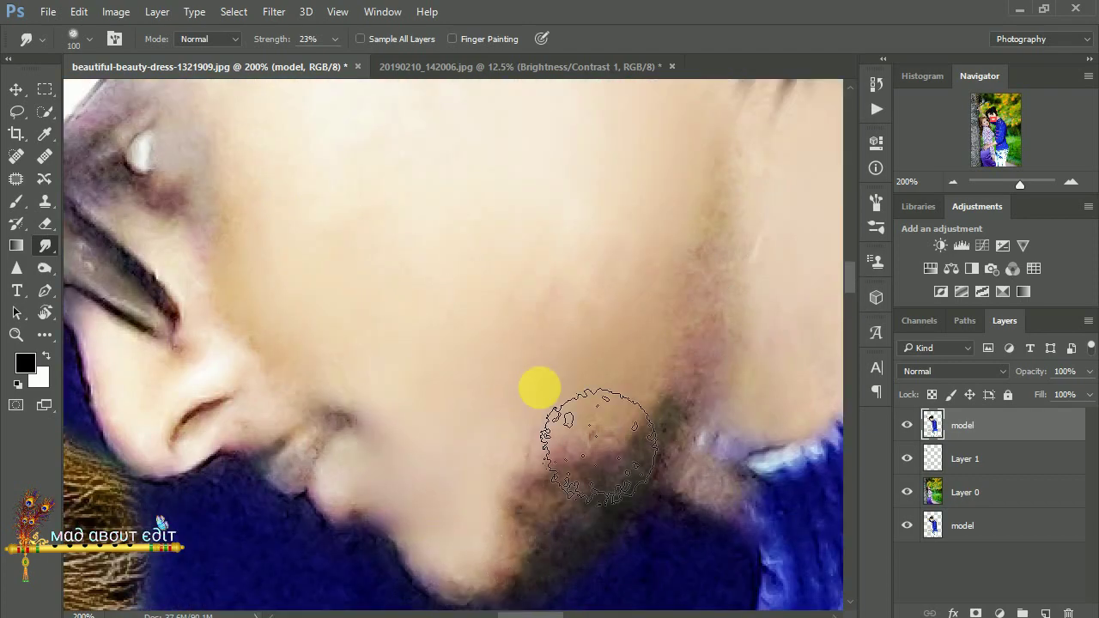
Smooth the skin beside the glasses and on the temple
scroll(592, 387, "up", 3)
scroll(481, 360, "up", 2)
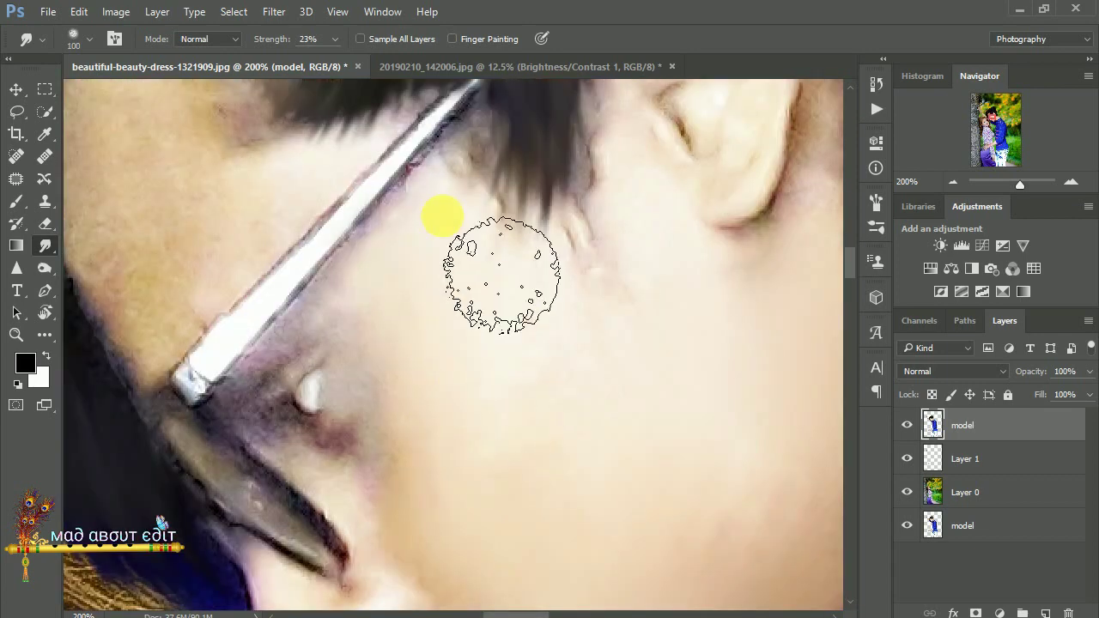
scroll(393, 343, "up", 2)
scroll(392, 344, "left", 5)
left_click_drag(490, 295, 527, 441)
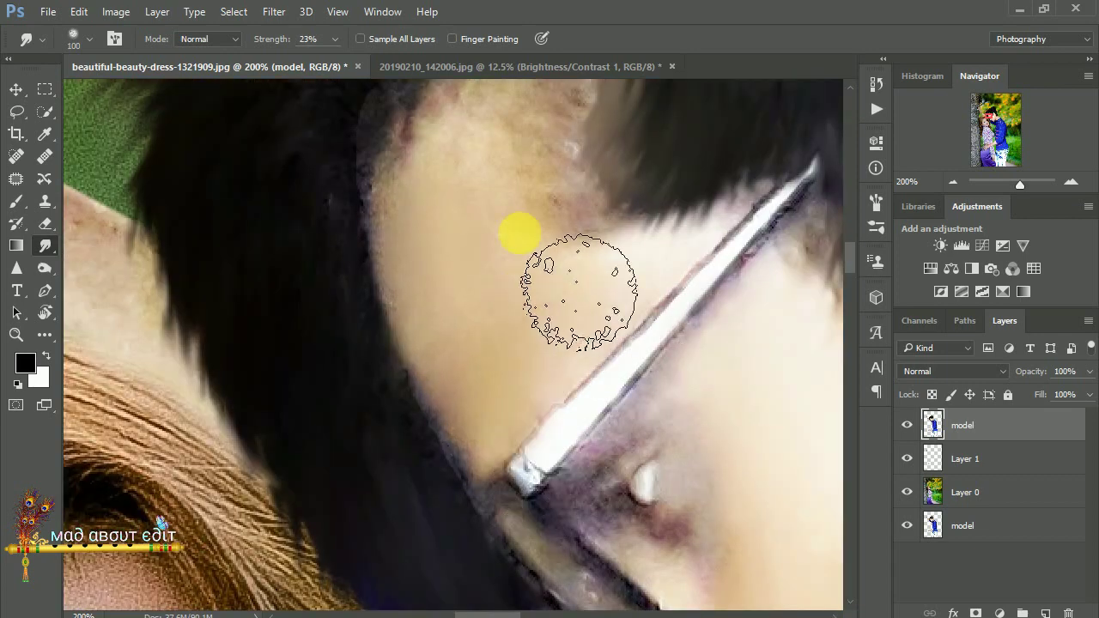
scroll(579, 290, "up", 2)
mouse_move(576, 245)
left_mouse_down()
mouse_move(478, 282)
mouse_move(589, 368)
left_mouse_up()
Smooth the skin behind the man's ear
left_click_drag(525, 337, 396, 269)
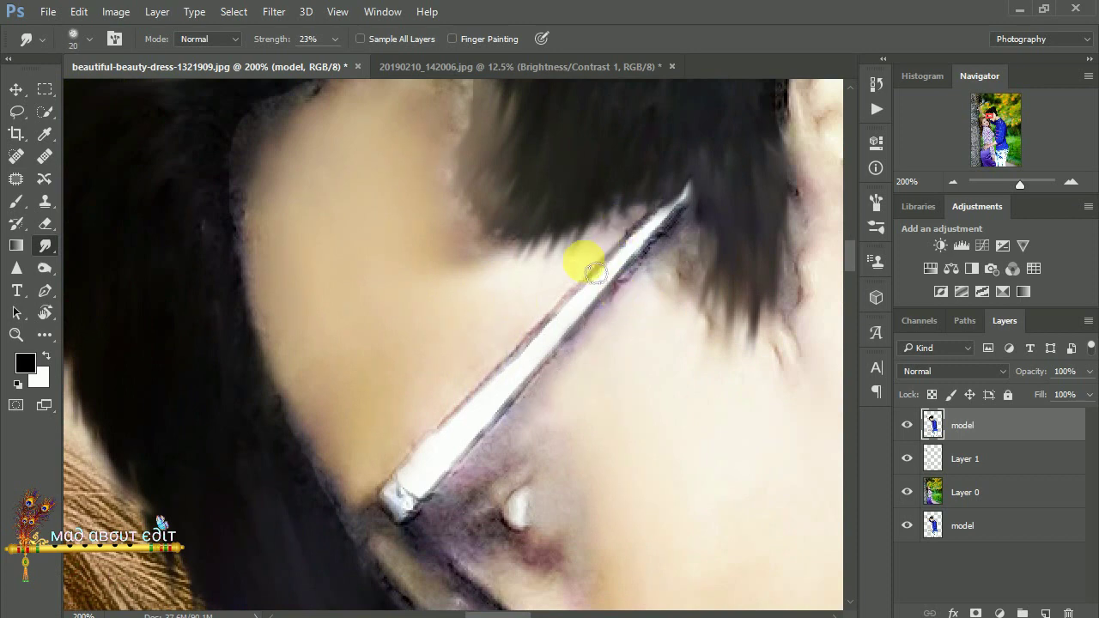
scroll(464, 228, "up", 2)
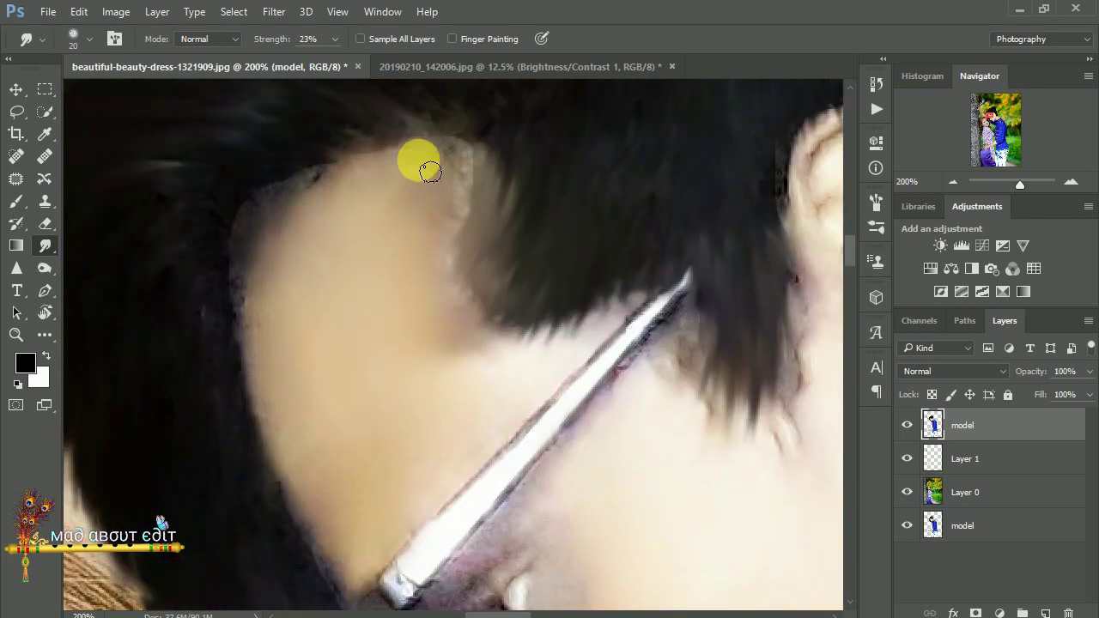
scroll(532, 315, "down", 3)
scroll(532, 315, "right", 3)
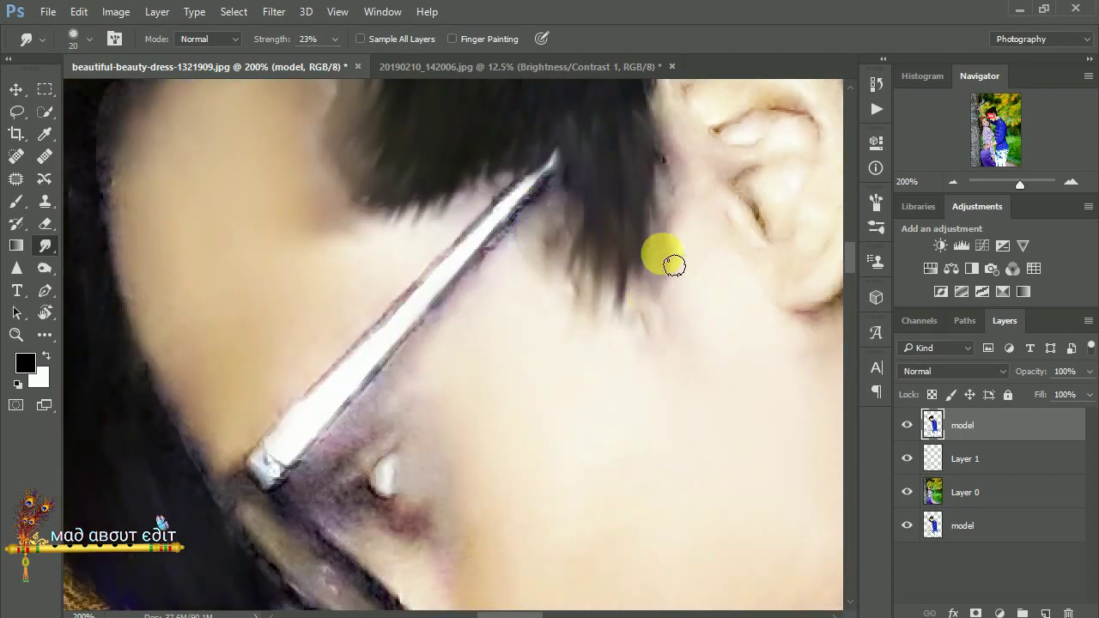
scroll(674, 265, "up", 2)
scroll(613, 319, "right", 4)
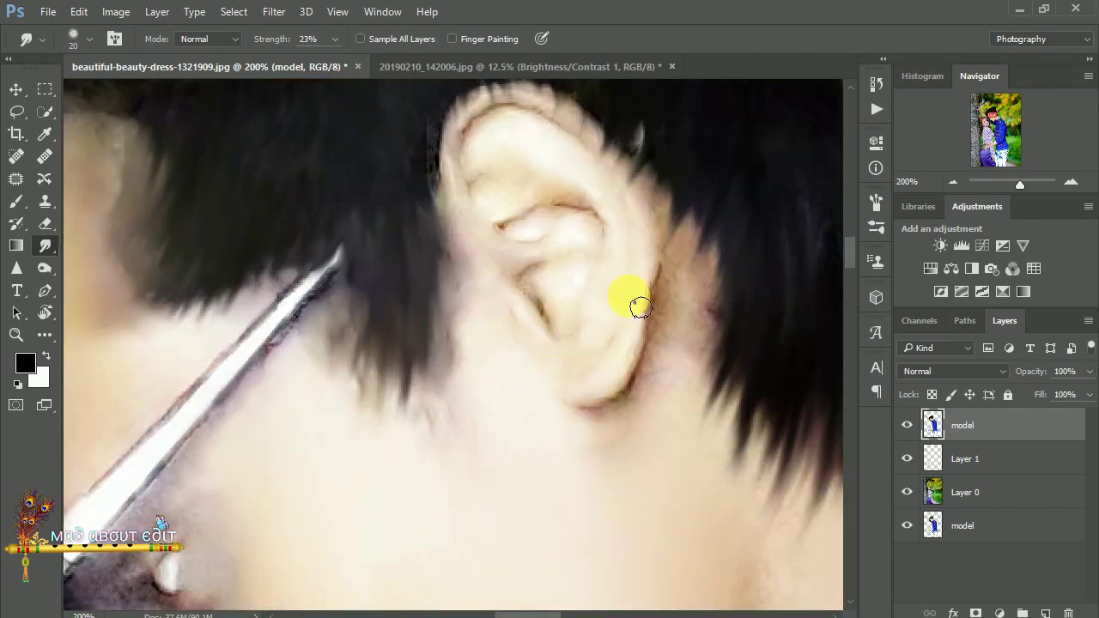
left_click_drag(667, 350, 693, 257)
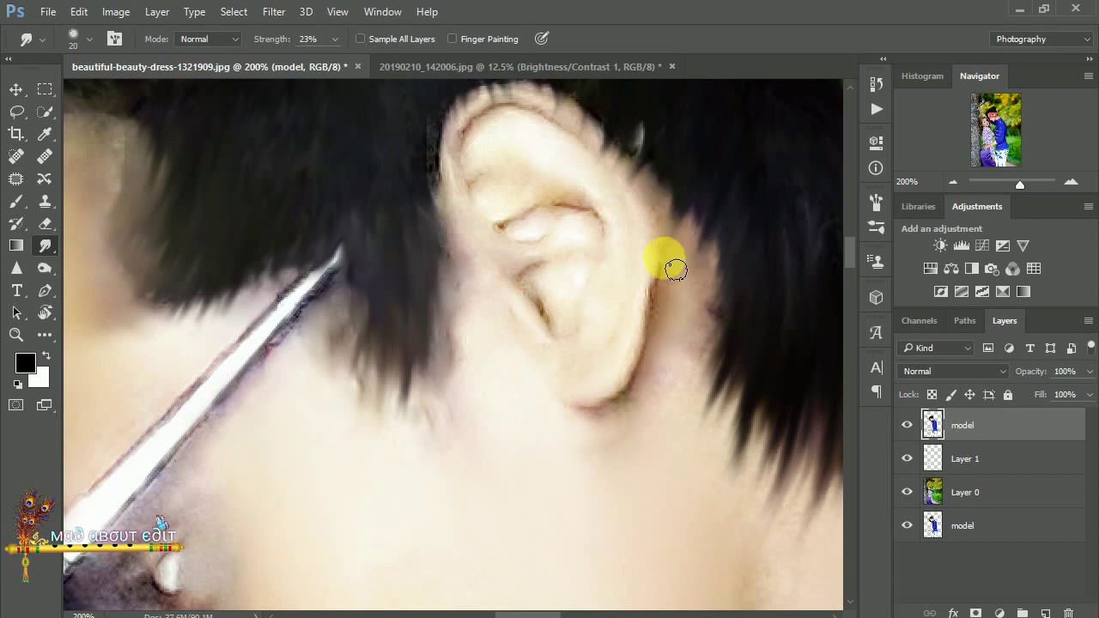
scroll(594, 431, "up", 1)
scroll(515, 327, "right", 1)
left_click(489, 257)
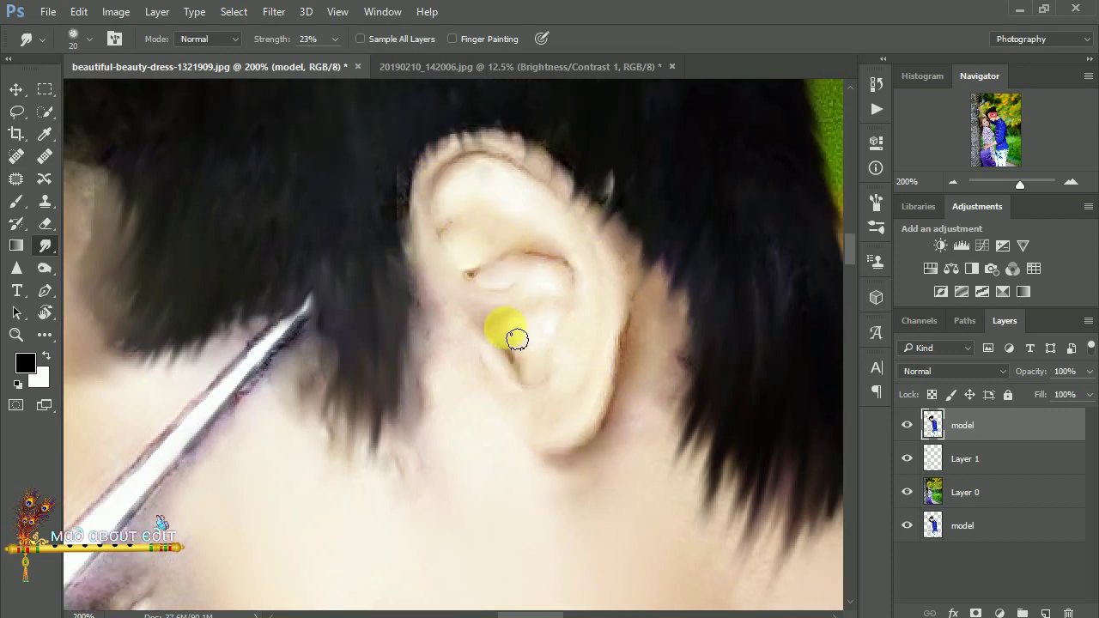
Enlarge the smudge brush to 30 and smooth the skin near the chin and collar
scroll(478, 508, "down", 2)
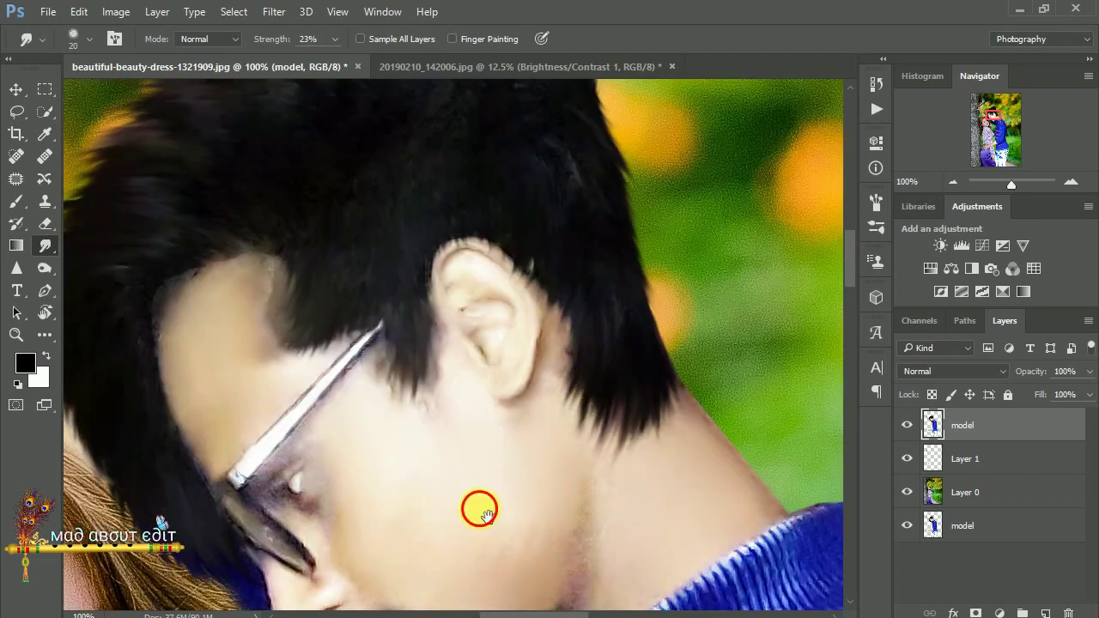
left_click_drag(478, 507, 498, 245)
scroll(283, 295, "up", 3)
mouse_move(282, 295)
left_mouse_down()
mouse_move(371, 208)
mouse_move(373, 250)
left_mouse_up()
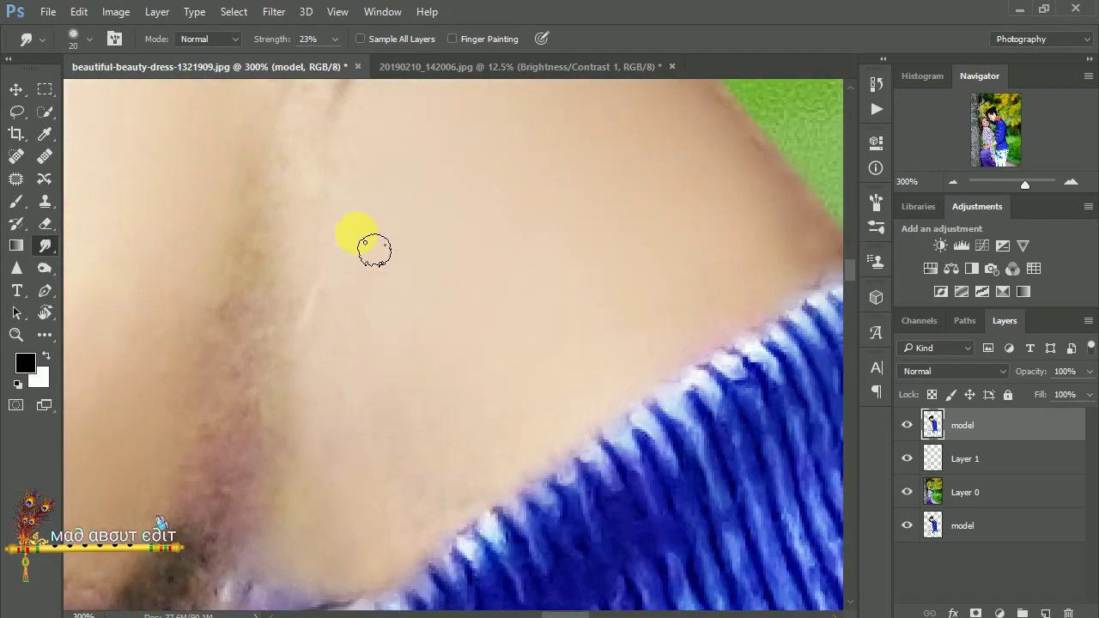
key("bracketright")
scroll(277, 397, "down", 3)
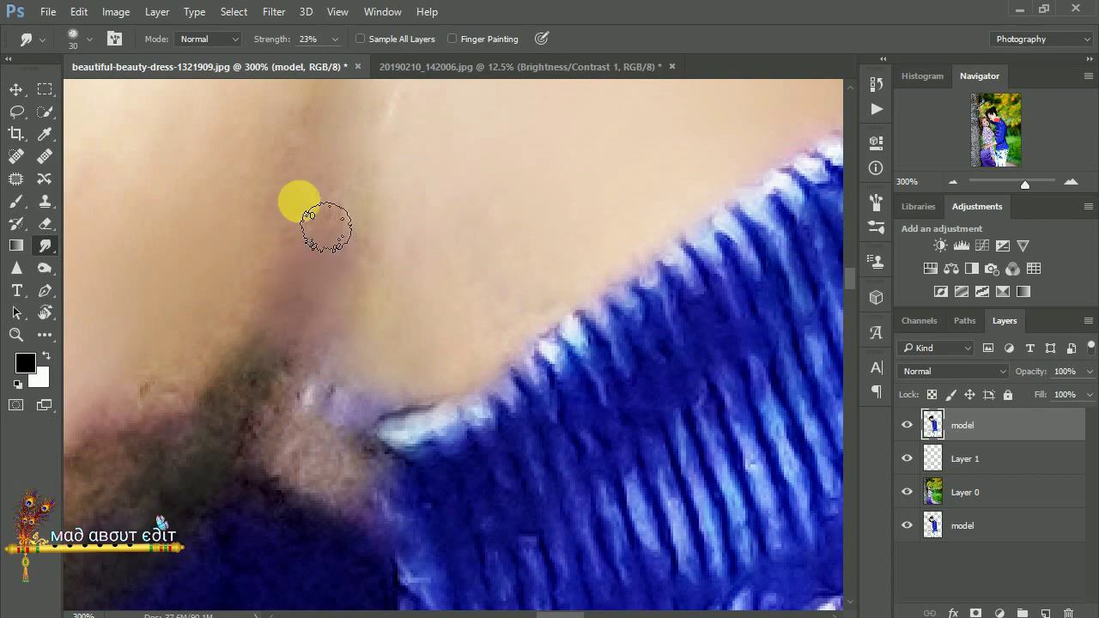
scroll(318, 302, "up", 1)
scroll(323, 412, "up", 2)
scroll(313, 292, "down", 6)
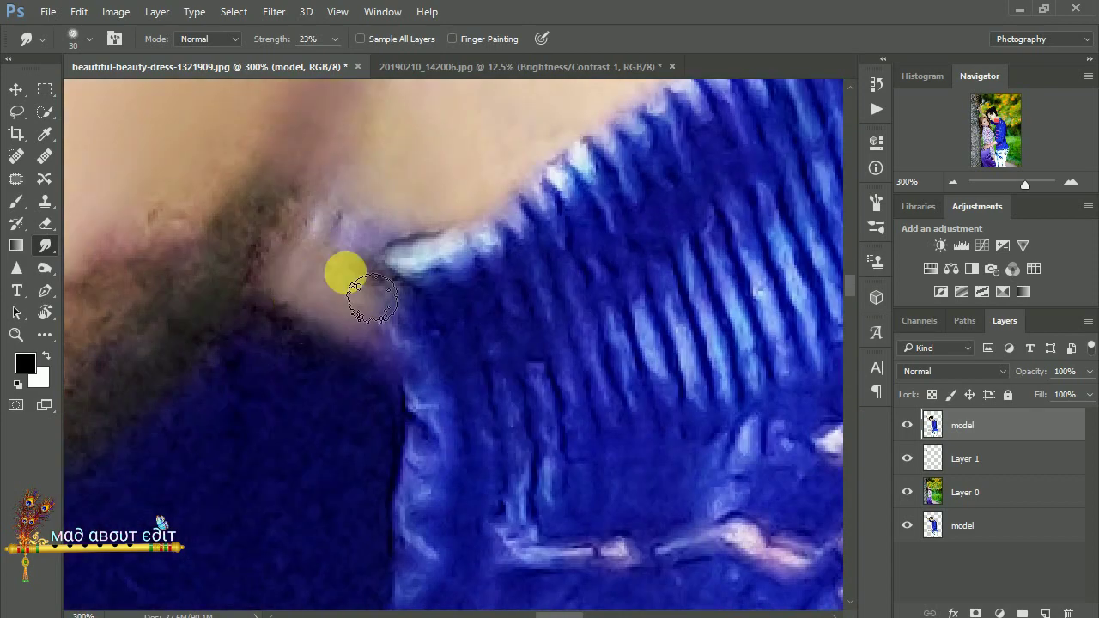
mouse_move(313, 273)
left_mouse_down()
mouse_move(456, 277)
mouse_move(404, 356)
left_mouse_up()
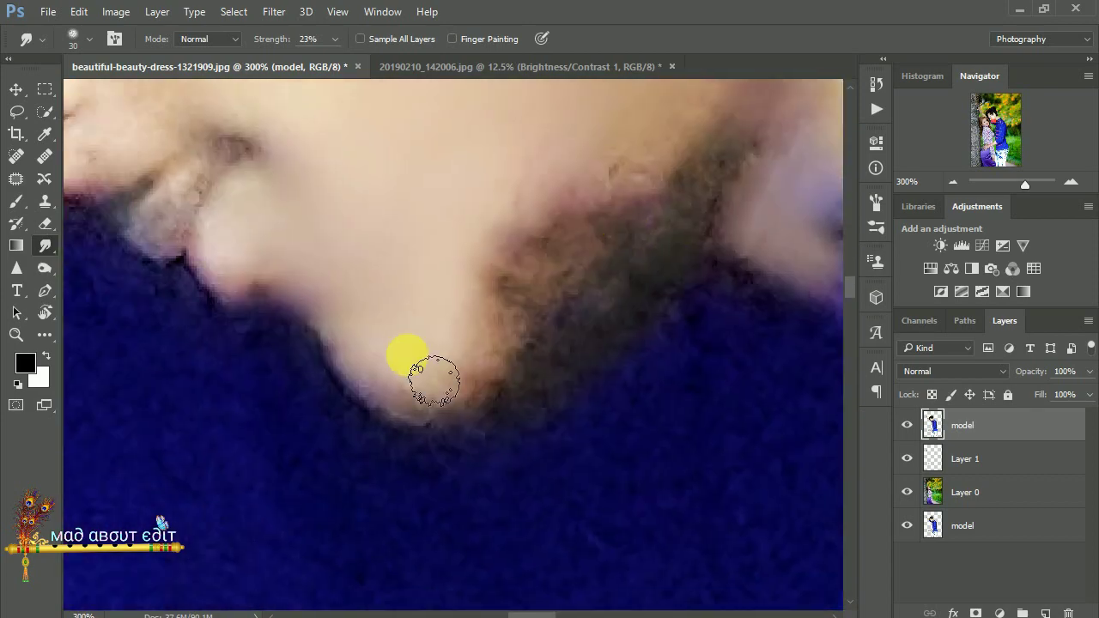
mouse_move(311, 257)
left_mouse_down()
mouse_move(523, 300)
mouse_move(545, 275)
left_mouse_up()
Smooth the skin along the hairline, then zoom out to 200%
left_click_drag(408, 199, 554, 220)
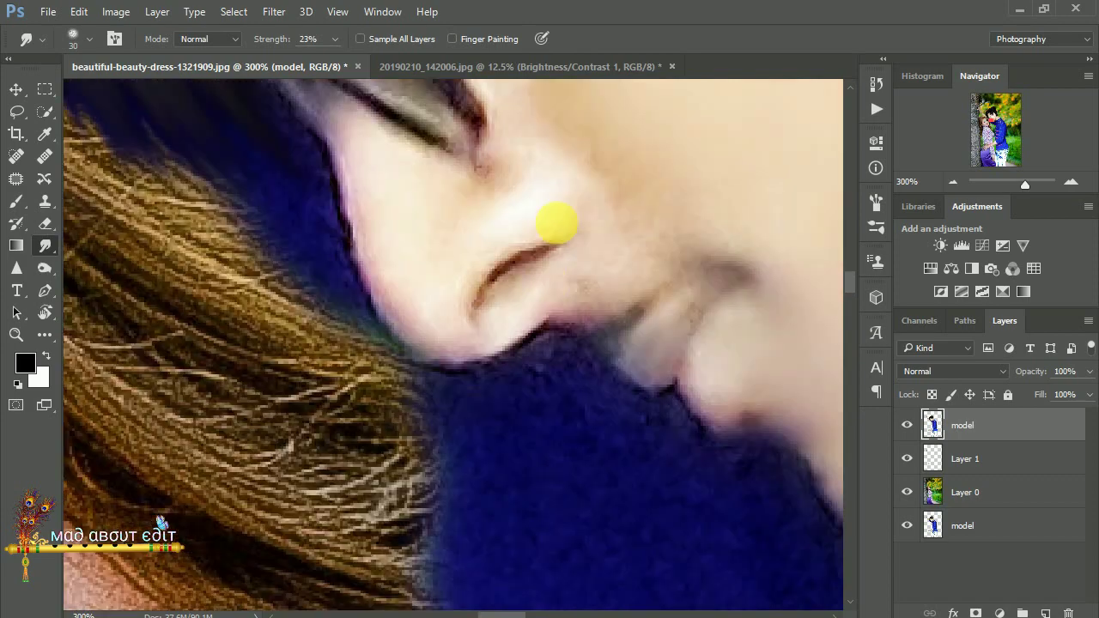
left_click_drag(408, 221, 459, 254)
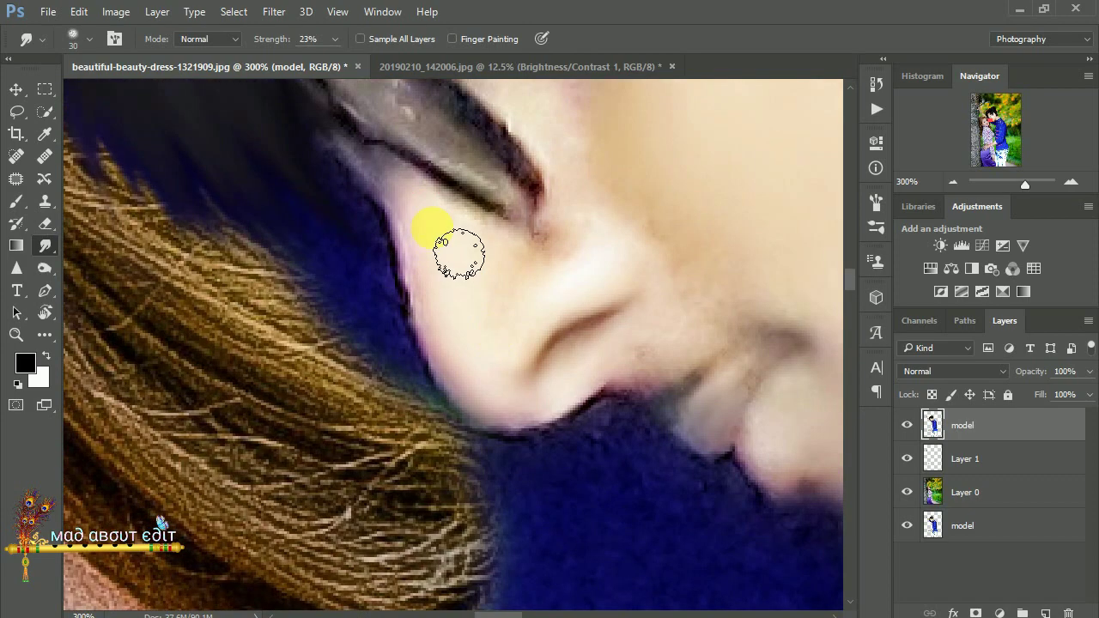
mouse_move(582, 242)
left_mouse_down()
mouse_move(613, 229)
mouse_move(522, 183)
mouse_move(398, 221)
mouse_move(505, 289)
mouse_move(555, 300)
mouse_move(462, 300)
mouse_move(581, 417)
mouse_move(557, 271)
mouse_move(705, 455)
left_mouse_up()
left_click_drag(490, 196, 564, 393)
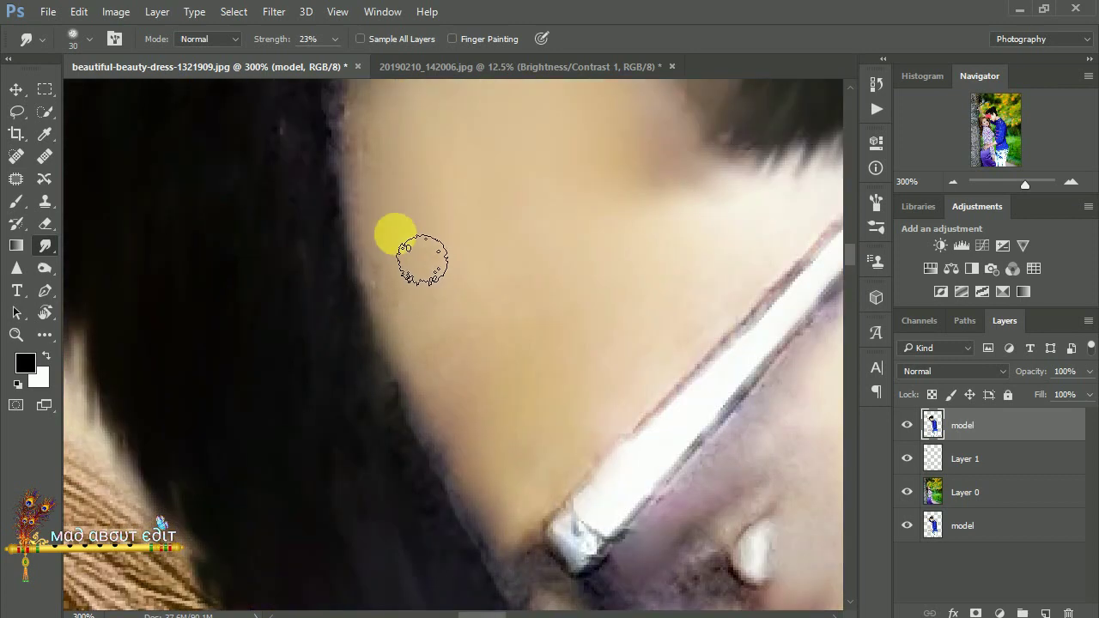
left_click_drag(427, 338, 453, 436)
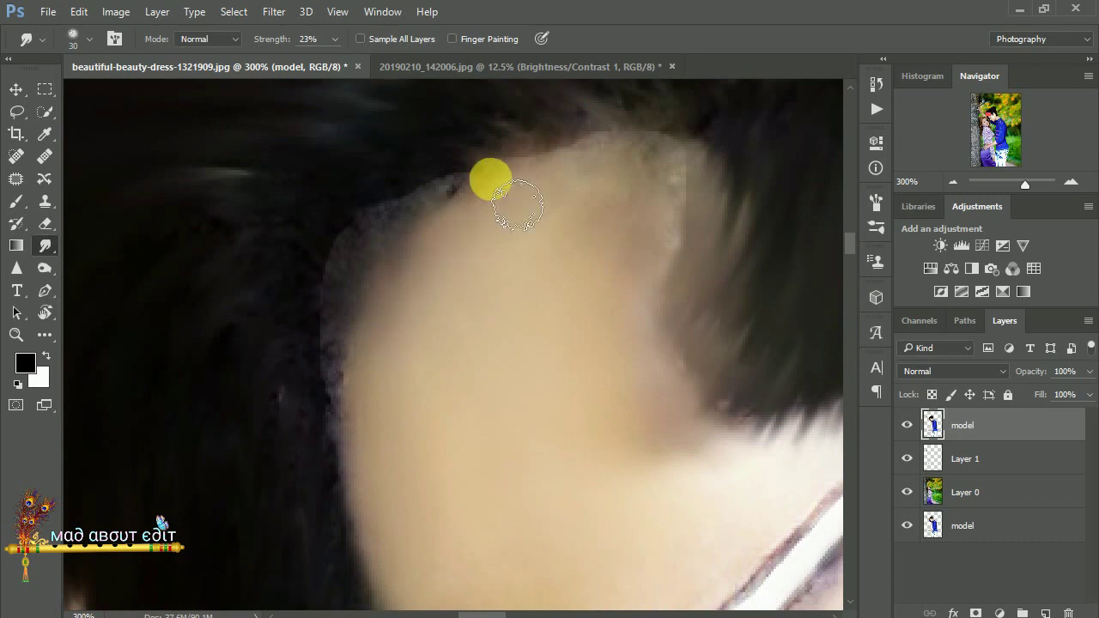
left_click_drag(388, 379, 648, 266)
key("ctrl+minus")
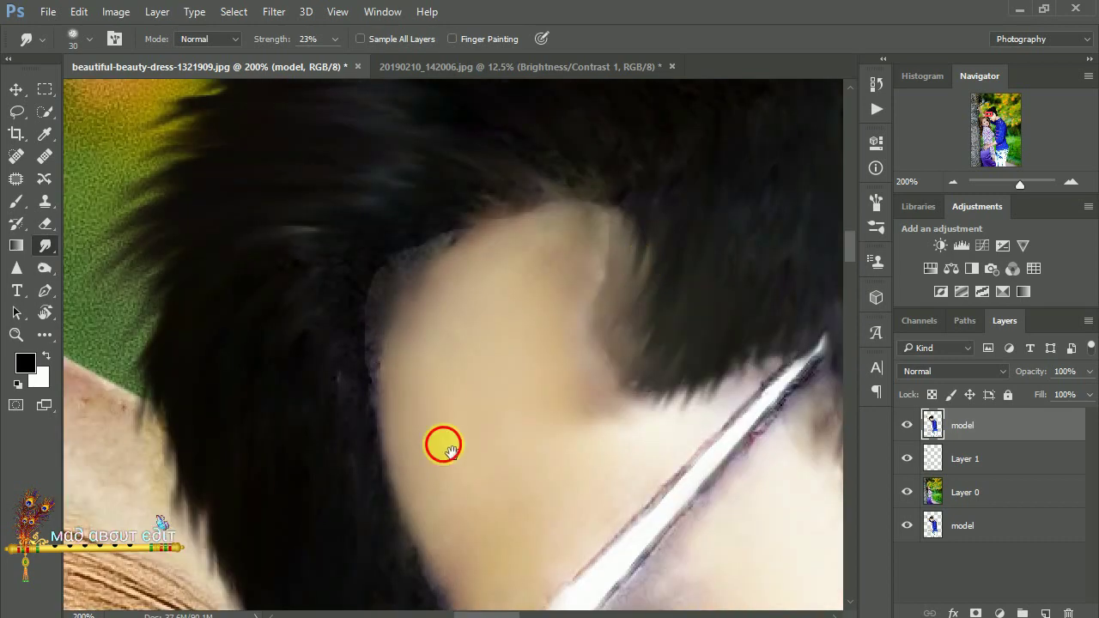
scroll(412, 394, "down", 3)
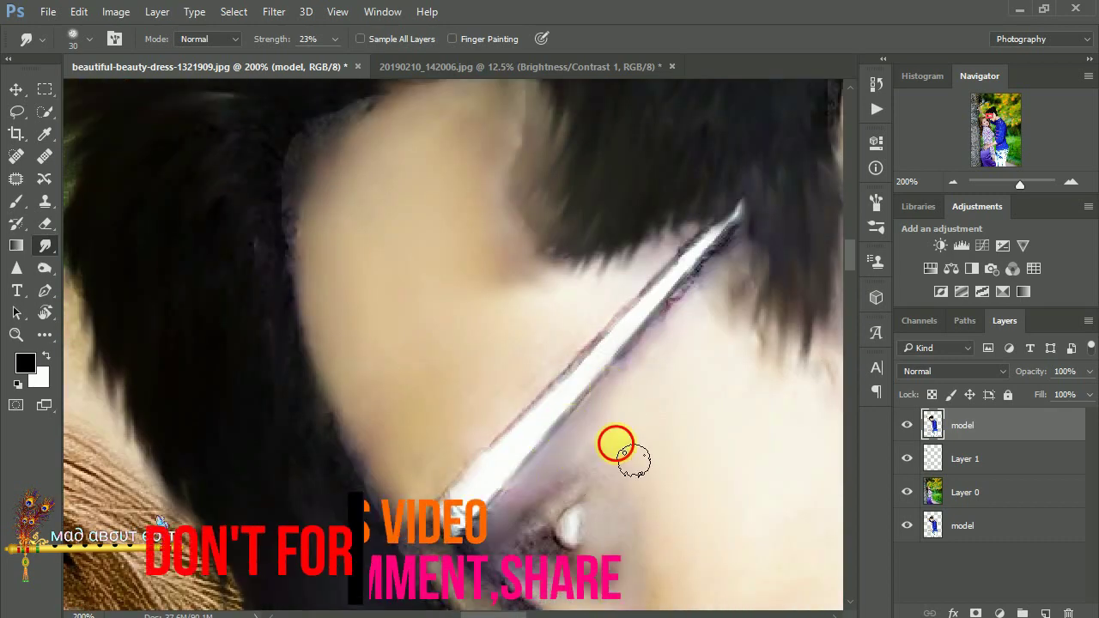
mouse_move(219, 415)
left_mouse_down()
mouse_move(434, 450)
mouse_move(626, 436)
mouse_move(502, 347)
mouse_move(583, 377)
mouse_move(846, 535)
left_mouse_up()
Smooth the skin of the man's forearm and elbow
left_click(934, 426, "ctrl")
mouse_move(540, 356)
left_mouse_down()
mouse_move(545, 454)
mouse_move(540, 368)
mouse_move(731, 509)
mouse_move(535, 360)
left_mouse_up()
mouse_move(454, 392)
left_mouse_down()
mouse_move(576, 456)
mouse_move(724, 466)
left_mouse_up()
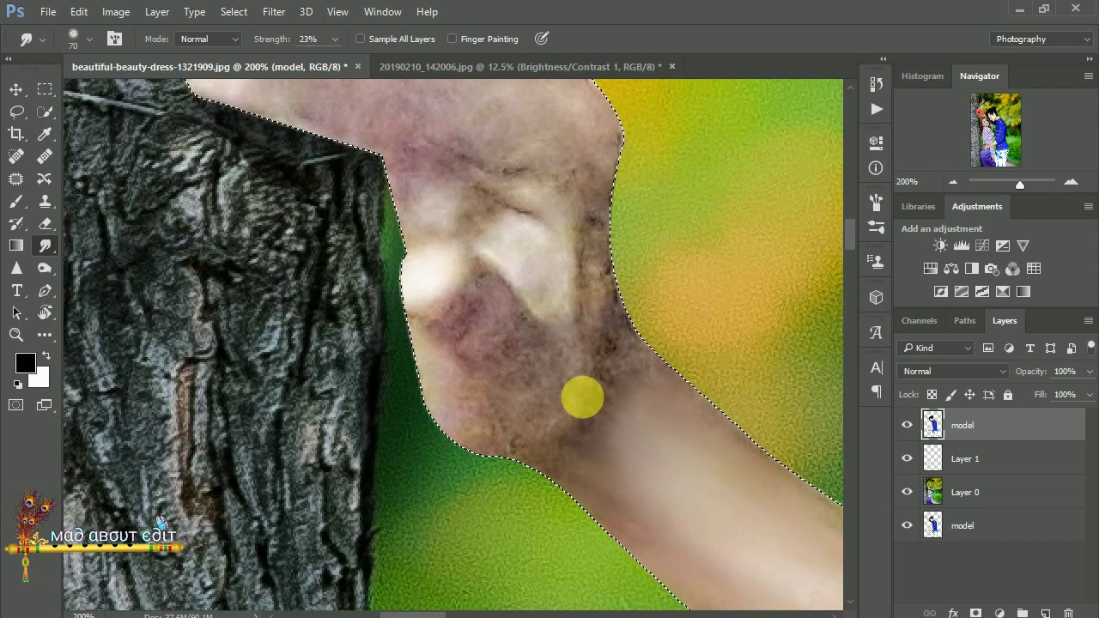
mouse_move(582, 392)
left_mouse_down()
mouse_move(478, 302)
mouse_move(454, 387)
mouse_move(464, 455)
left_mouse_up()
Lower the smudge strength and gently smooth the elbow and knuckles
left_click_drag(273, 59, 263, 51)
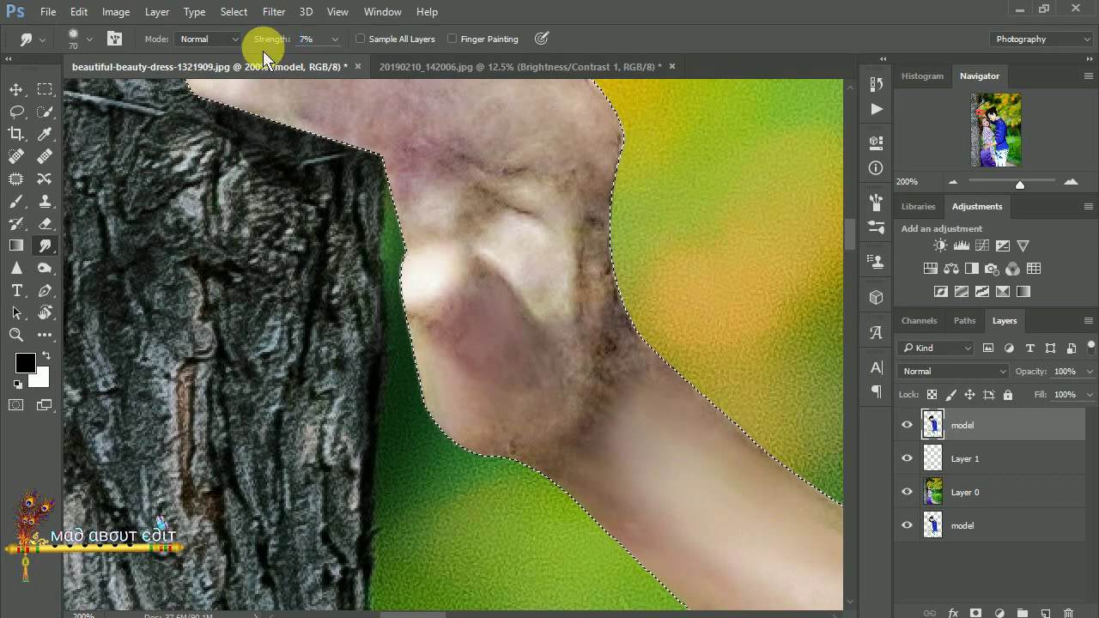
mouse_move(601, 277)
left_mouse_down()
mouse_move(503, 404)
mouse_move(544, 287)
left_mouse_up()
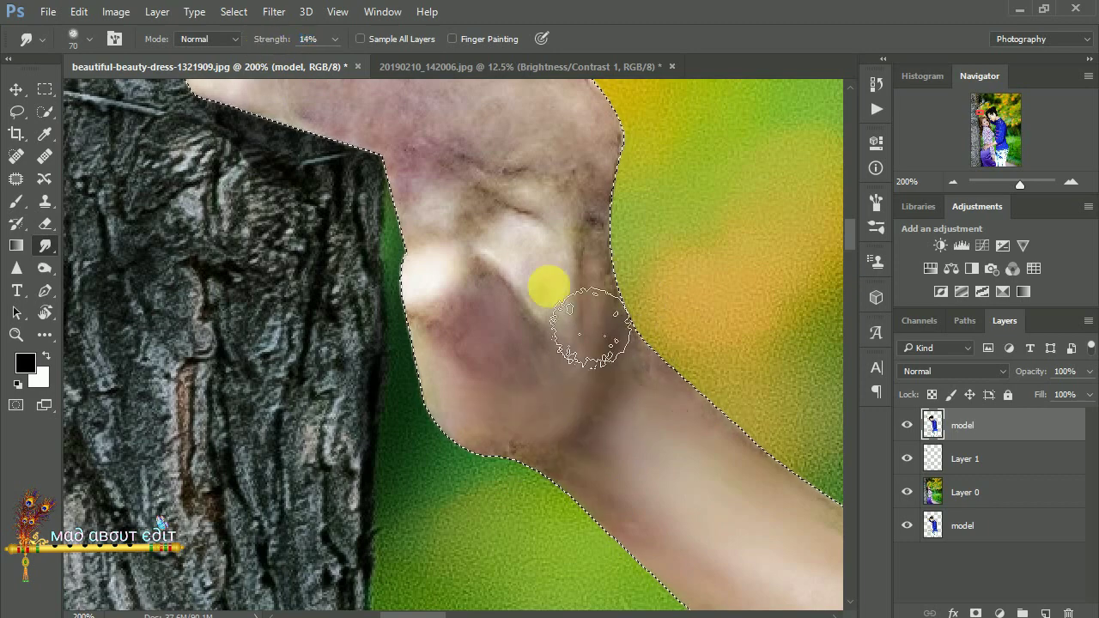
mouse_move(536, 150)
left_mouse_down()
mouse_move(563, 249)
mouse_move(245, 166)
mouse_move(627, 343)
mouse_move(503, 146)
mouse_move(535, 235)
mouse_move(545, 324)
mouse_move(496, 223)
mouse_move(554, 300)
left_mouse_up()
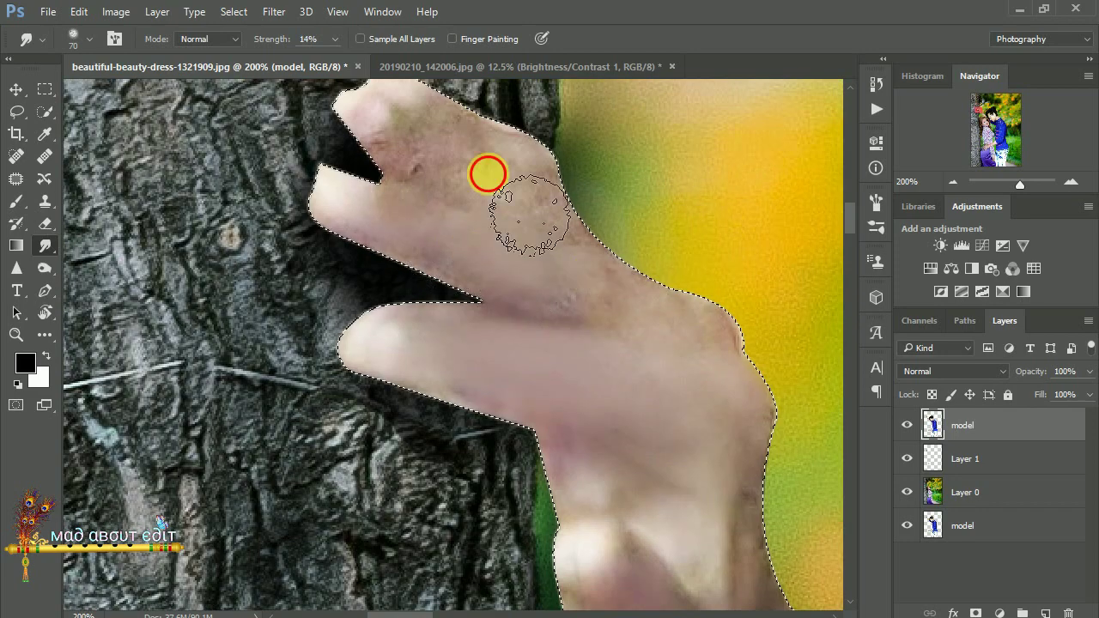
mouse_move(486, 174)
left_mouse_down()
mouse_move(577, 264)
mouse_move(387, 152)
mouse_move(486, 289)
mouse_move(802, 334)
left_mouse_up()
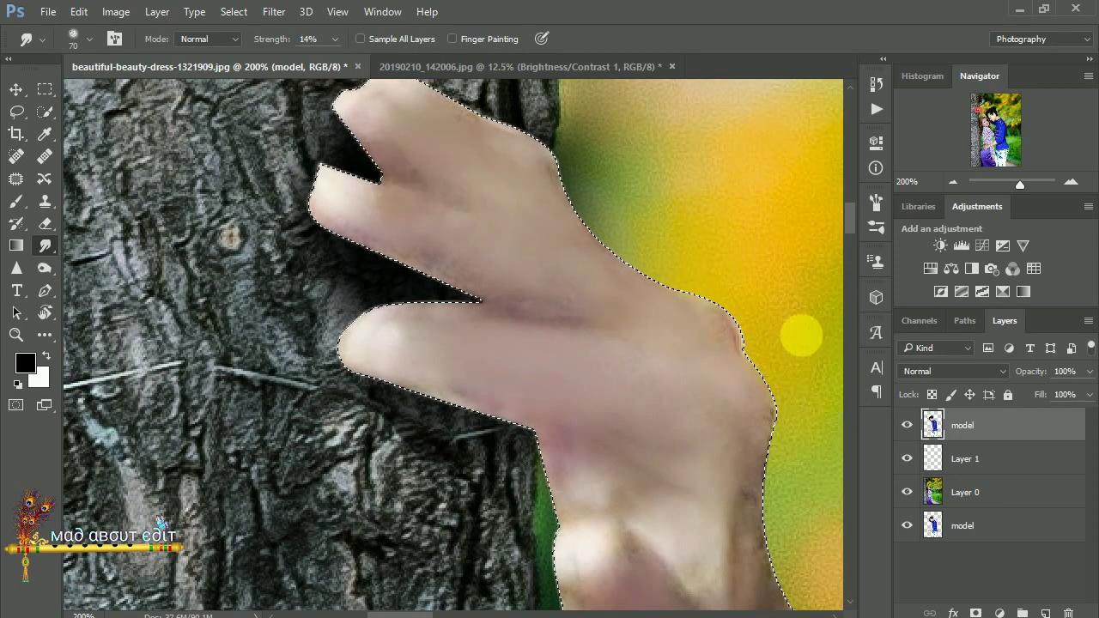
Zoom in on the hand at her waist and smooth the arm's edge beside the sleeve
key("ctrl+minus")
key("ctrl+minus")
key("ctrl+minus")
key("ctrl+minus")
key("ctrl+minus")
key("ctrl+minus")
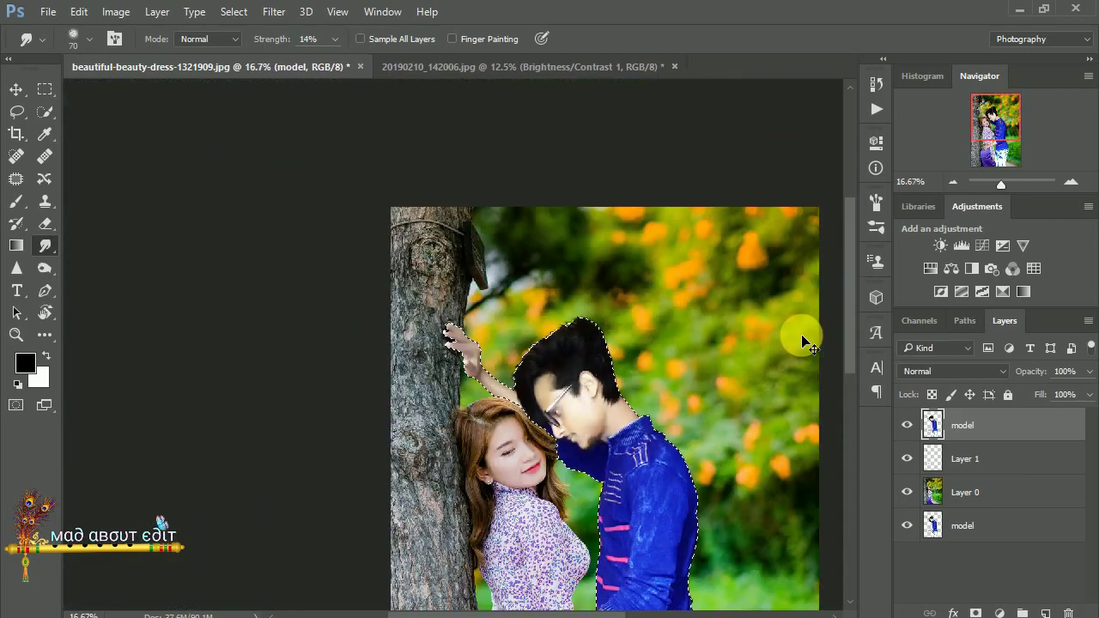
key("ctrl+plus")
key("ctrl+plus")
key("ctrl+plus")
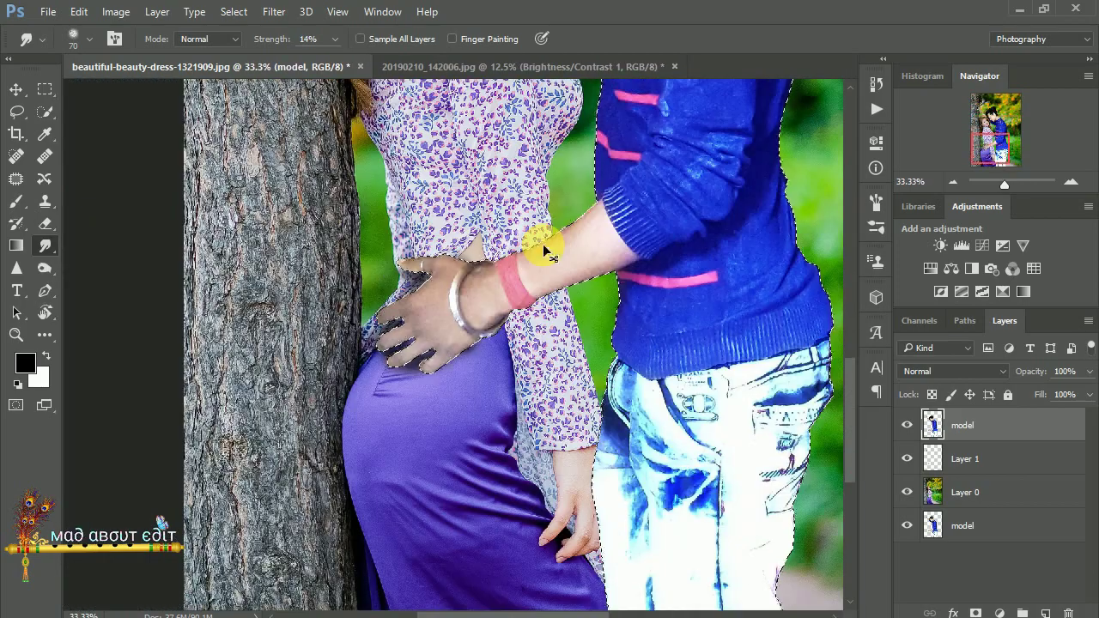
key("ctrl+plus")
left_click_drag(541, 244, 274, 402)
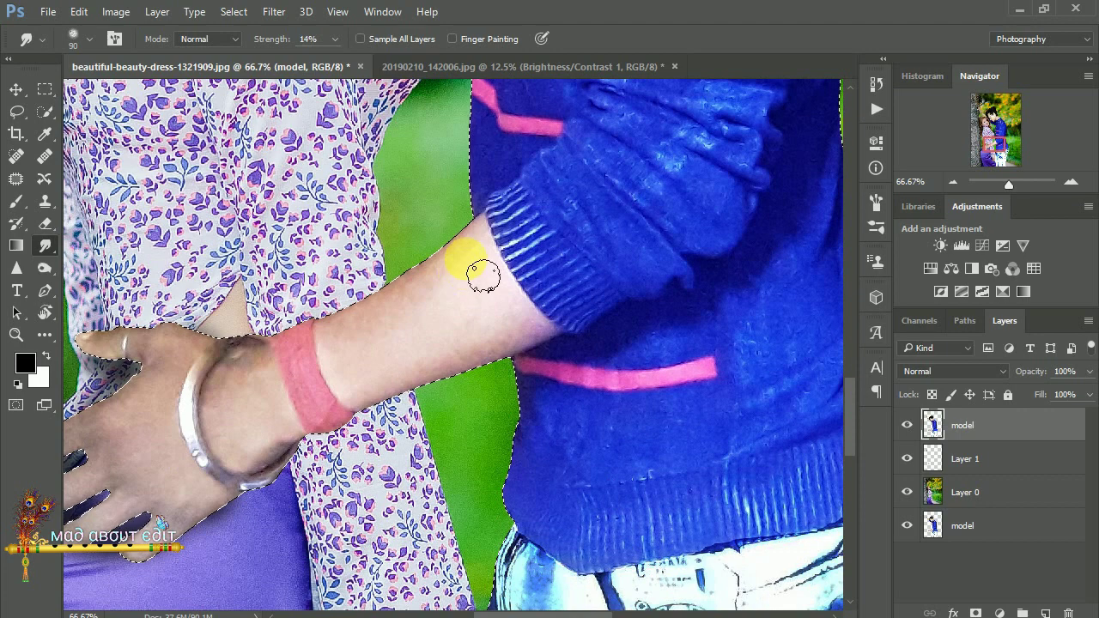
left_click_drag(515, 292, 496, 375)
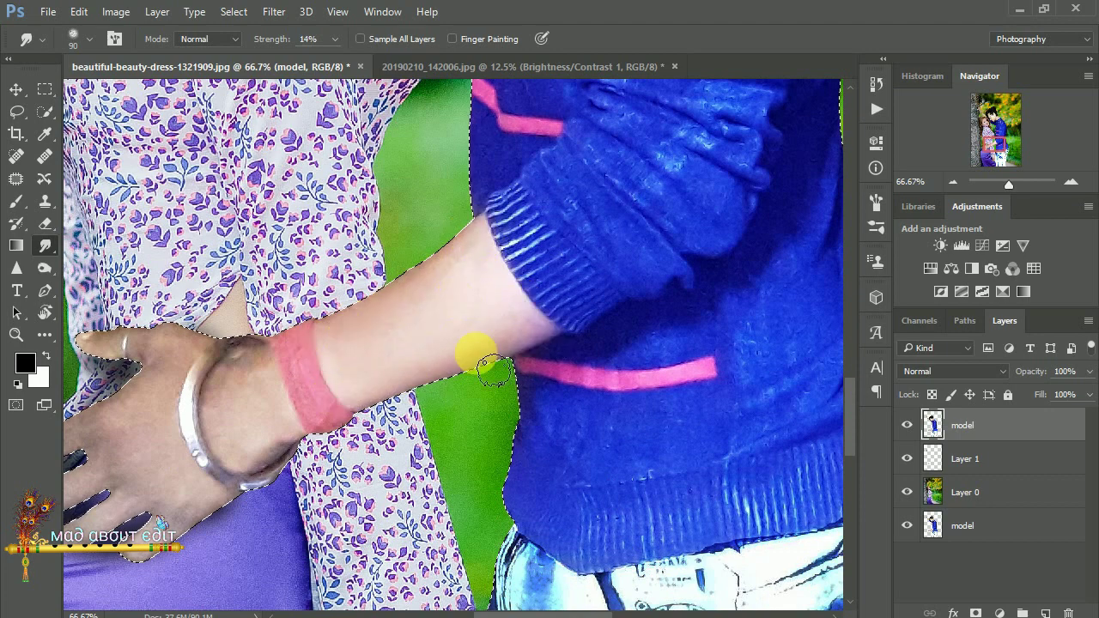
Smooth the skin over the top of the bangle and the back of the hand toward the fingers
left_click_drag(370, 367, 441, 294)
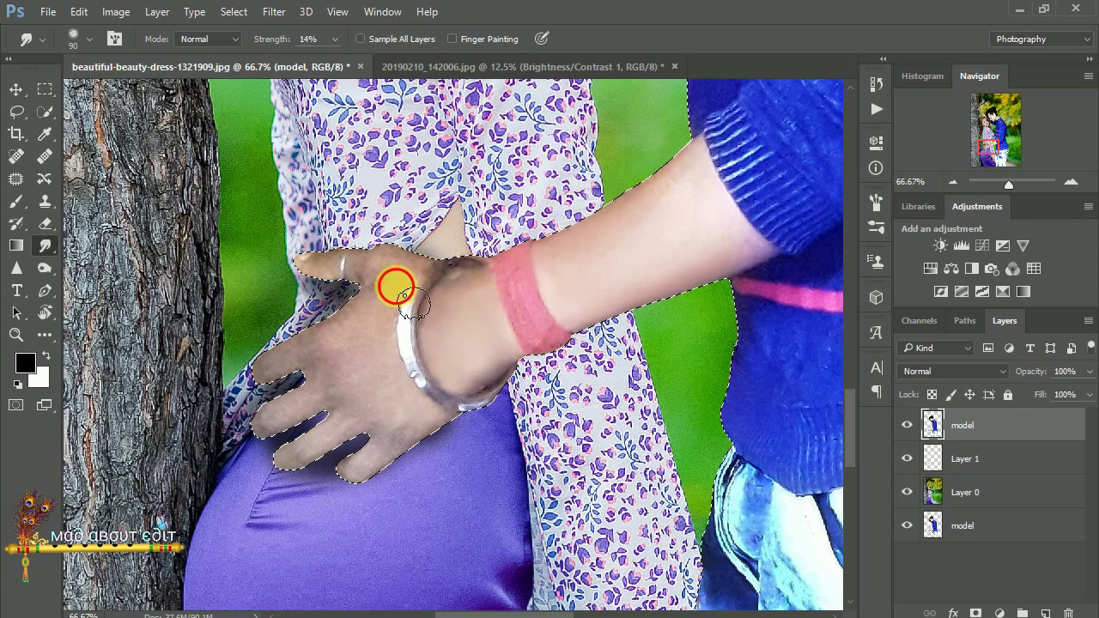
left_click_drag(411, 298, 363, 351)
mouse_move(415, 408)
left_mouse_down()
mouse_move(372, 481)
mouse_move(365, 439)
mouse_move(266, 425)
mouse_move(346, 385)
mouse_move(386, 270)
mouse_move(421, 280)
left_mouse_up()
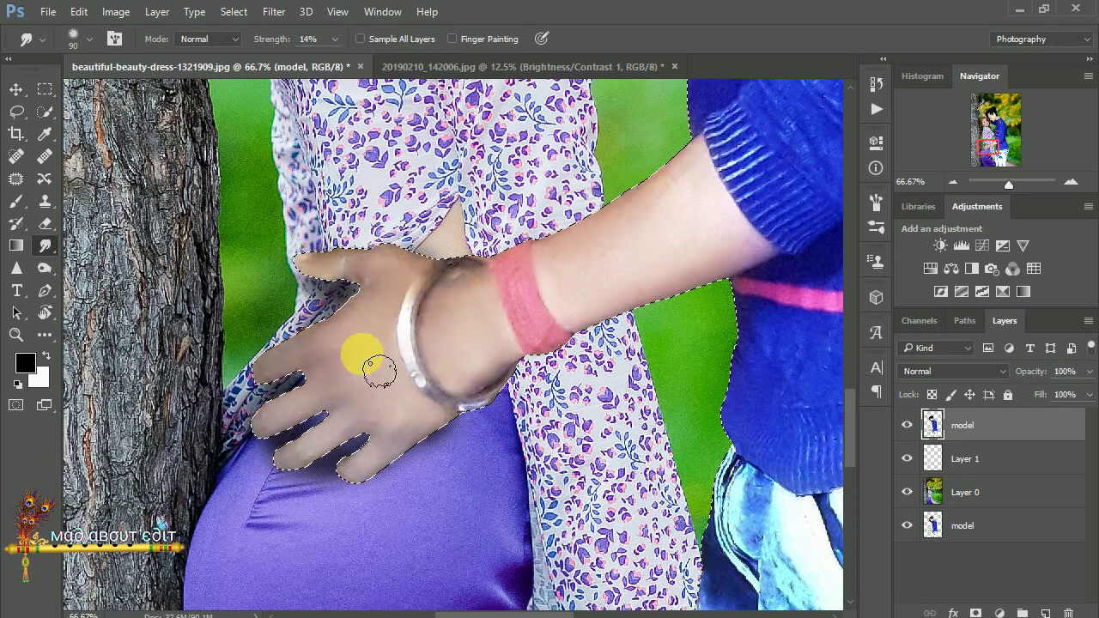
scroll(485, 296, "down", 2)
scroll(486, 301, "down", 2)
scroll(485, 299, "down", 1)
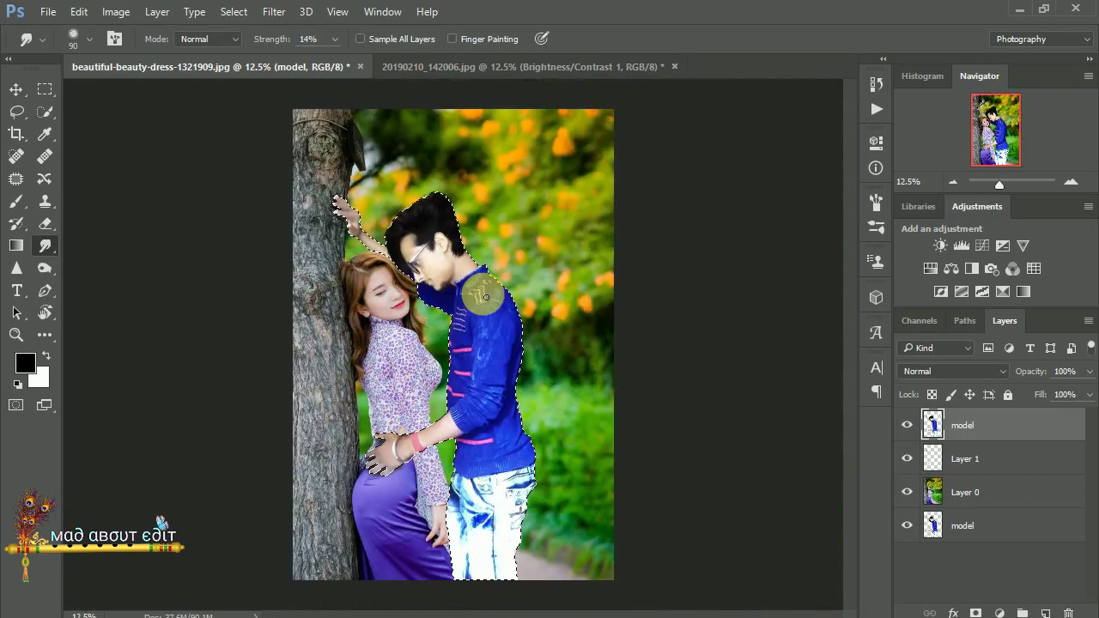
Clear the selection and dodge the dark beard and neck under the man's chin
key("ctrl+d")
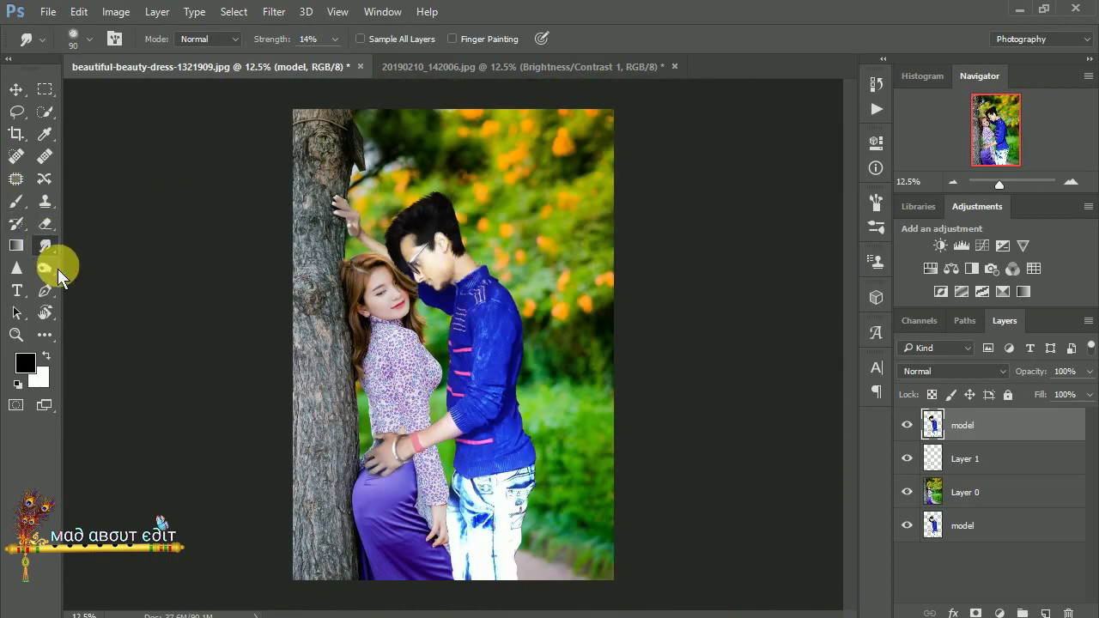
left_click(54, 269)
scroll(413, 273, "up", 1)
scroll(405, 192, "up", 2)
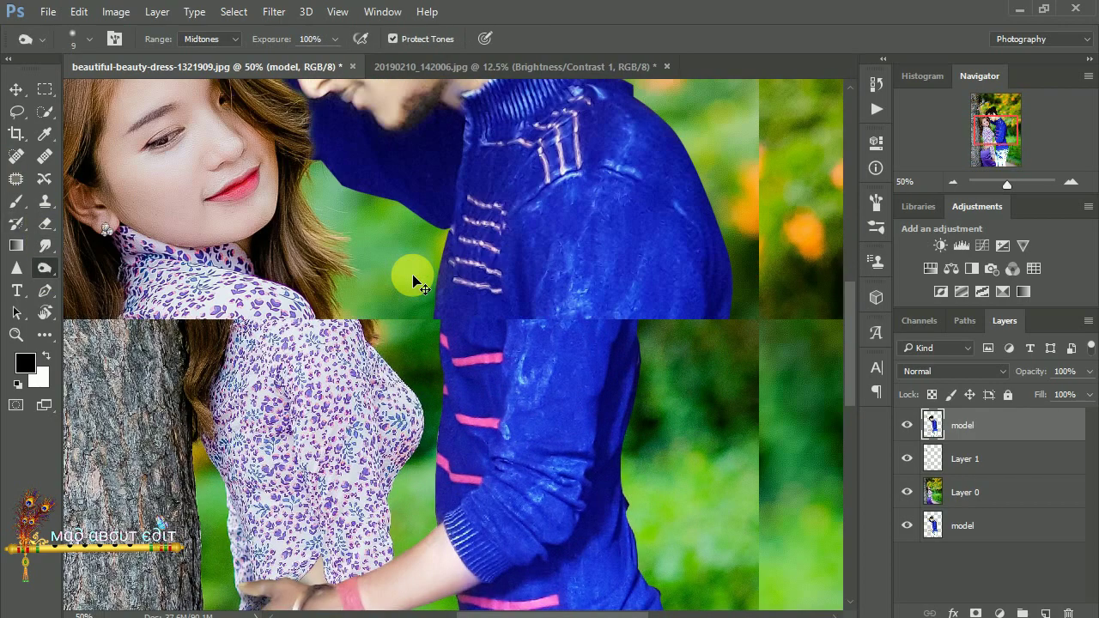
scroll(412, 275, "up", 2)
scroll(454, 434, "up", 2)
scroll(518, 383, "up", 2)
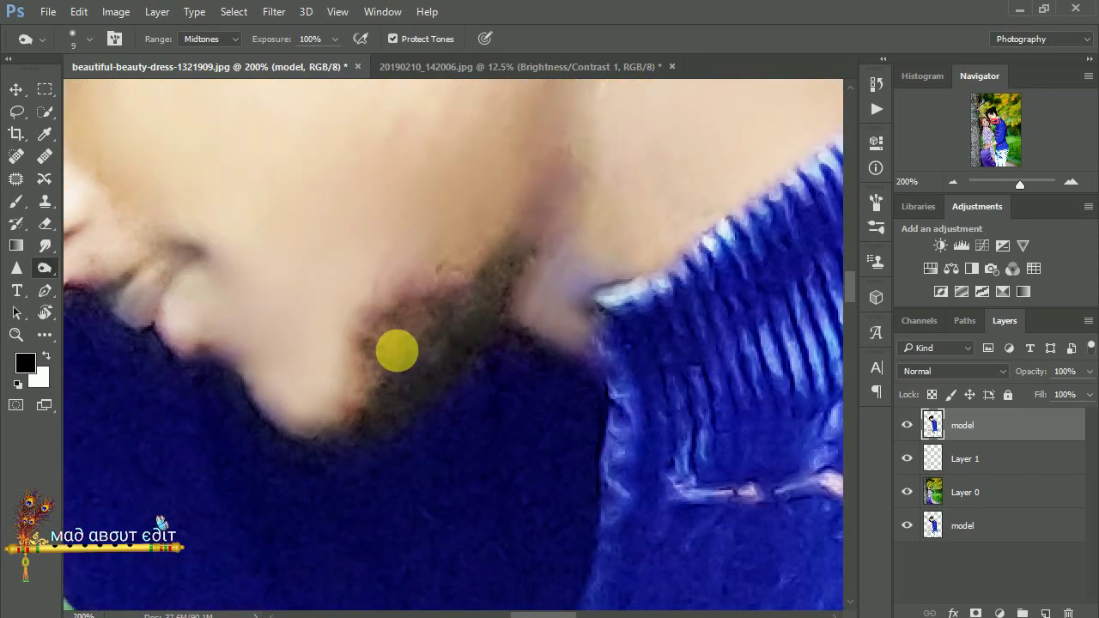
mouse_move(405, 364)
left_mouse_down()
mouse_move(481, 312)
mouse_move(425, 379)
left_mouse_up()
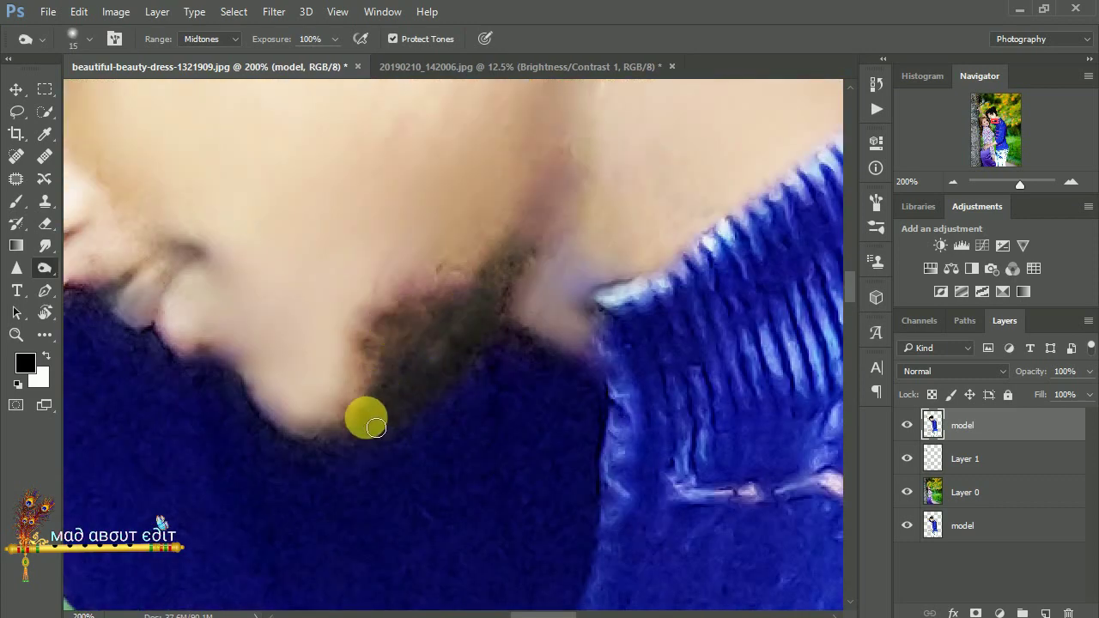
mouse_move(375, 428)
left_mouse_down()
mouse_move(498, 319)
mouse_move(589, 356)
mouse_move(547, 328)
mouse_move(625, 335)
left_mouse_up()
Pan over the glasses to the raised arm and enlarge the dodge brush to 30
scroll(444, 368, "up", 3)
scroll(547, 454, "left", 5)
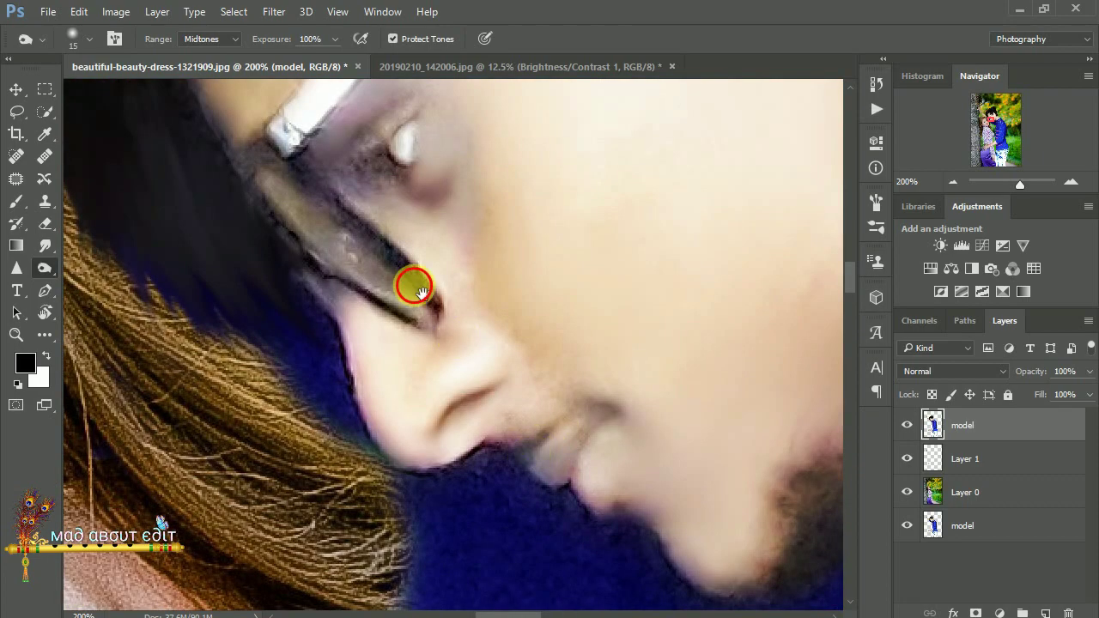
left_click_drag(421, 292, 449, 337)
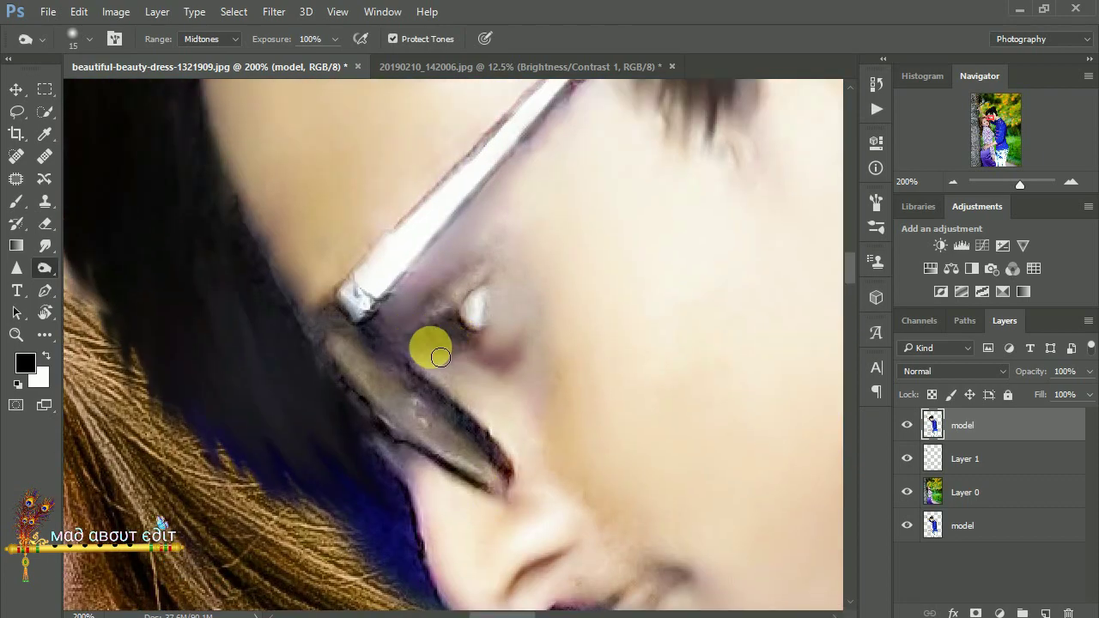
left_click_drag(441, 344, 533, 449)
scroll(441, 392, "up", 5)
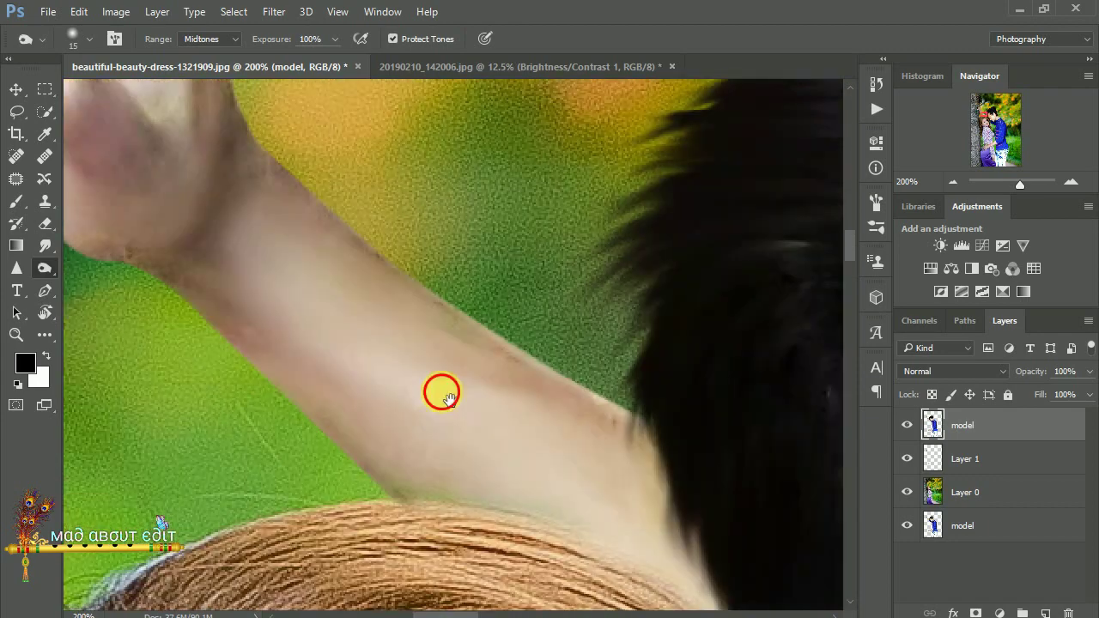
key("bracketright")
key("bracketright")
key("bracketright")
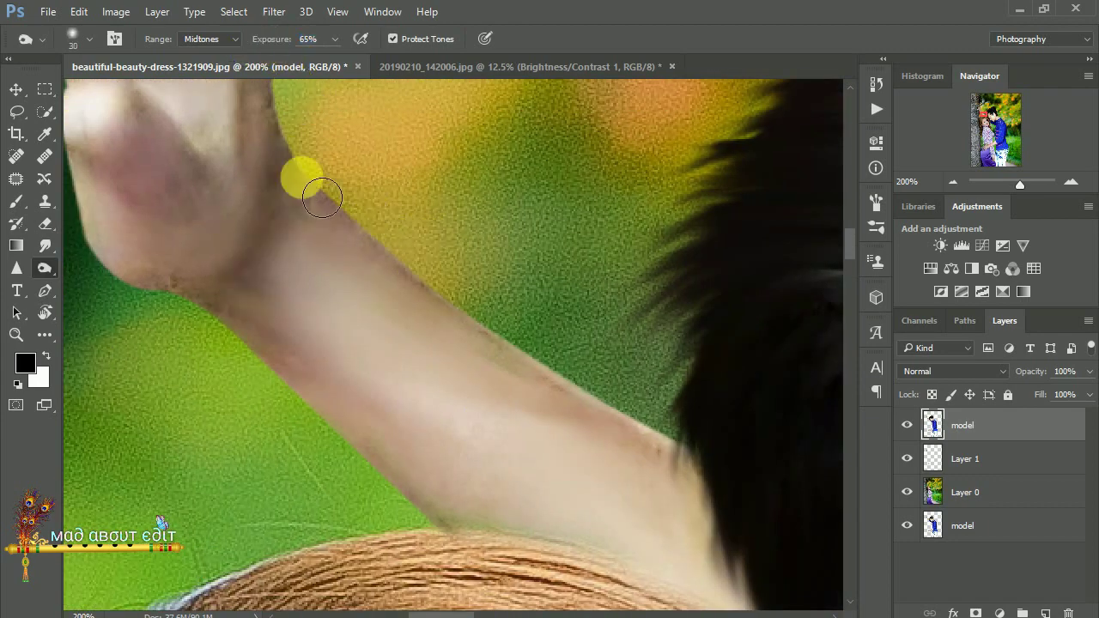
Set the Dodge exposure to 49% and move the view to the wrist and fingers on the bark
key("z")
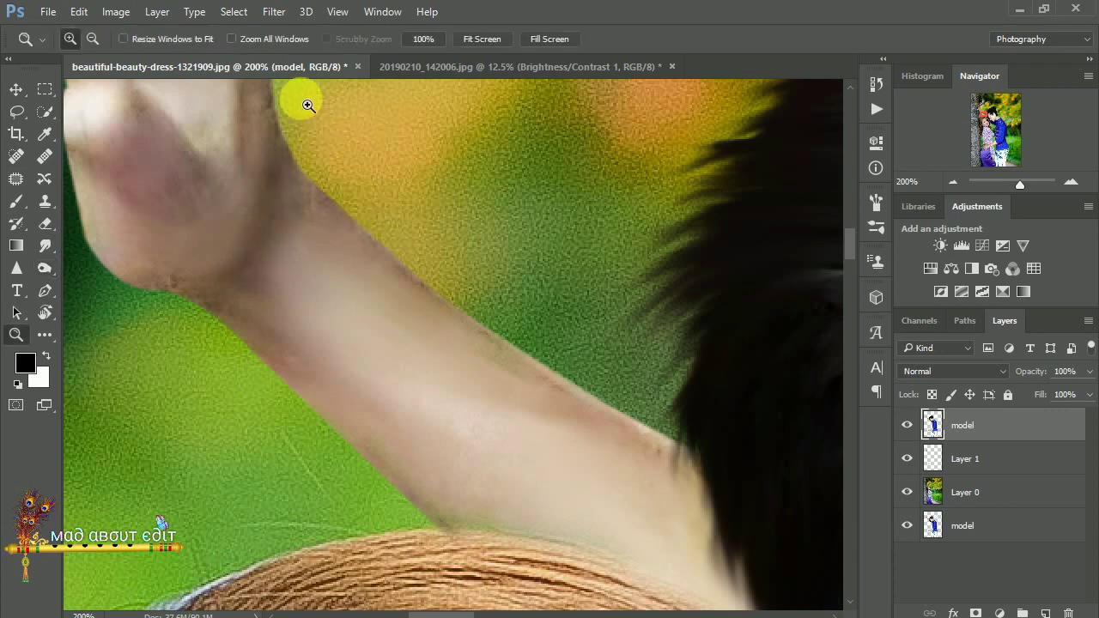
left_click(44, 268)
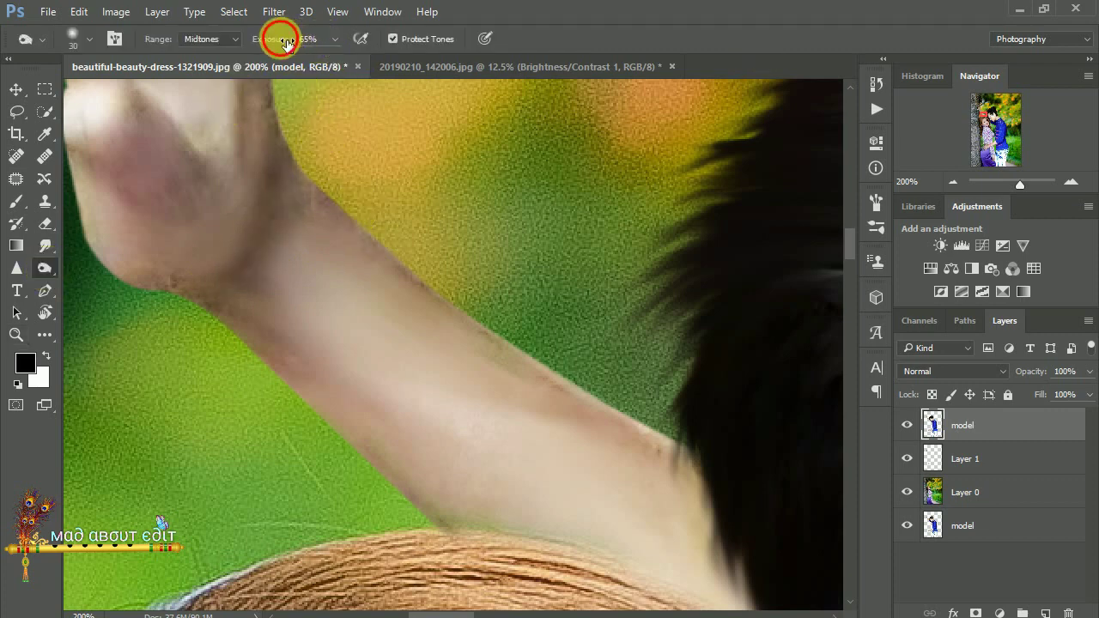
left_click_drag(286, 41, 281, 42)
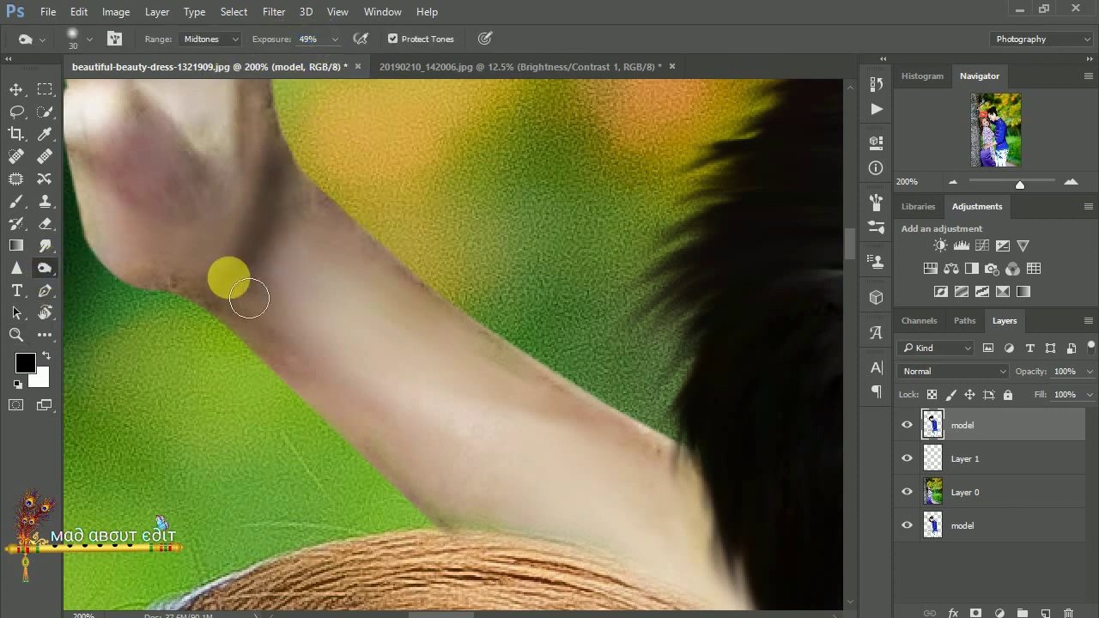
left_click_drag(445, 293, 510, 343)
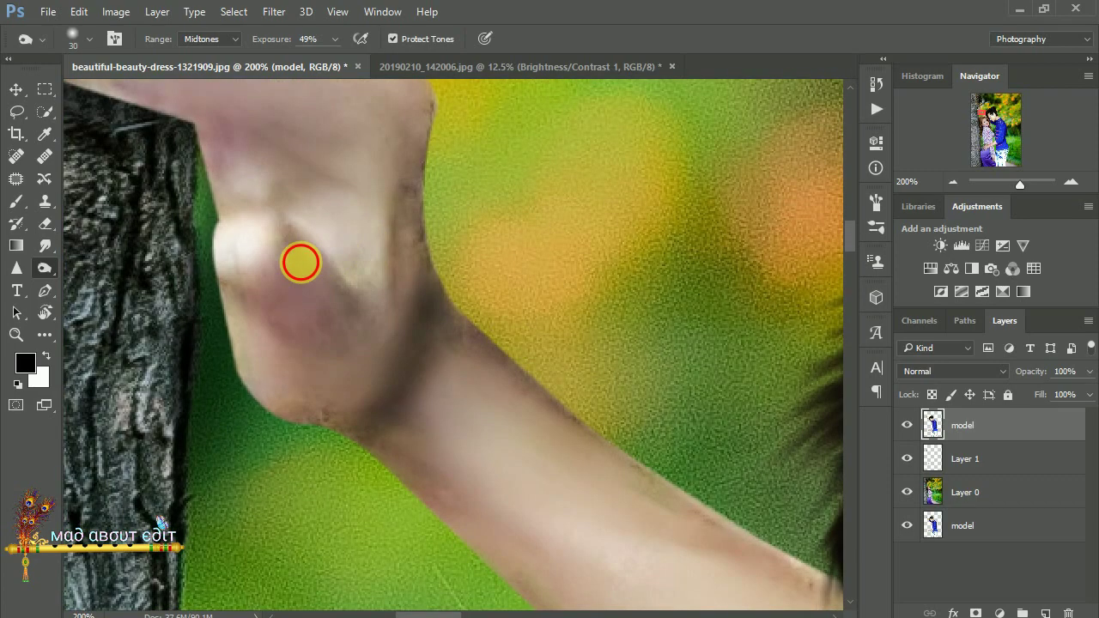
mouse_move(397, 322)
left_mouse_down()
mouse_move(285, 176)
mouse_move(422, 278)
mouse_move(326, 263)
left_mouse_up()
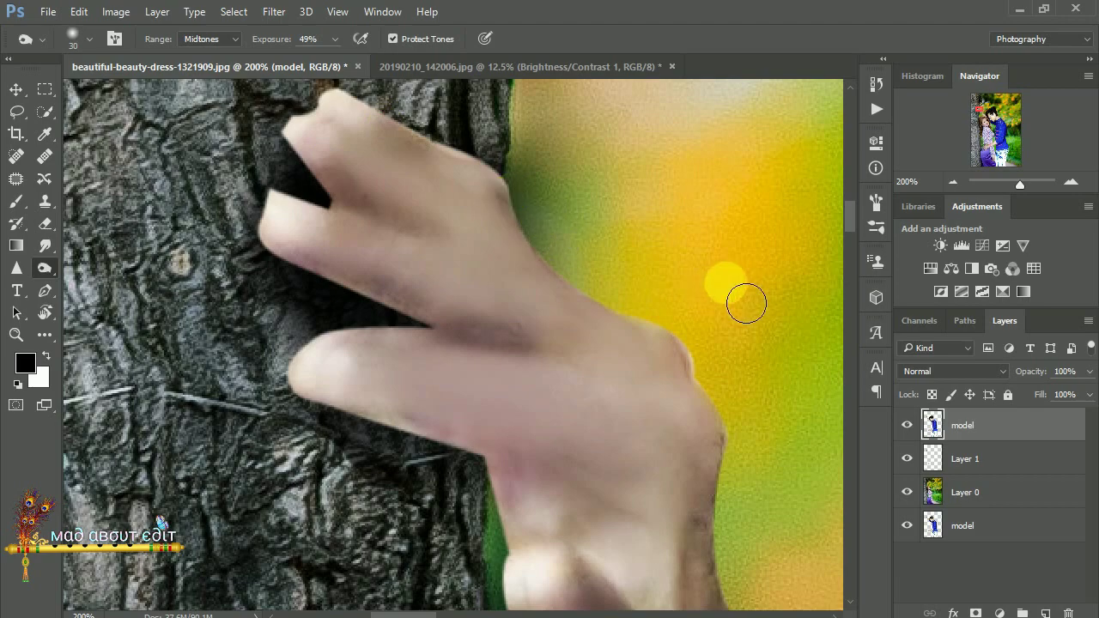
key("ctrl+minus")
key("ctrl+minus")
key("ctrl+minus")
key("ctrl+minus")
key("ctrl+minus")
key("ctrl+minus")
key("ctrl+minus")
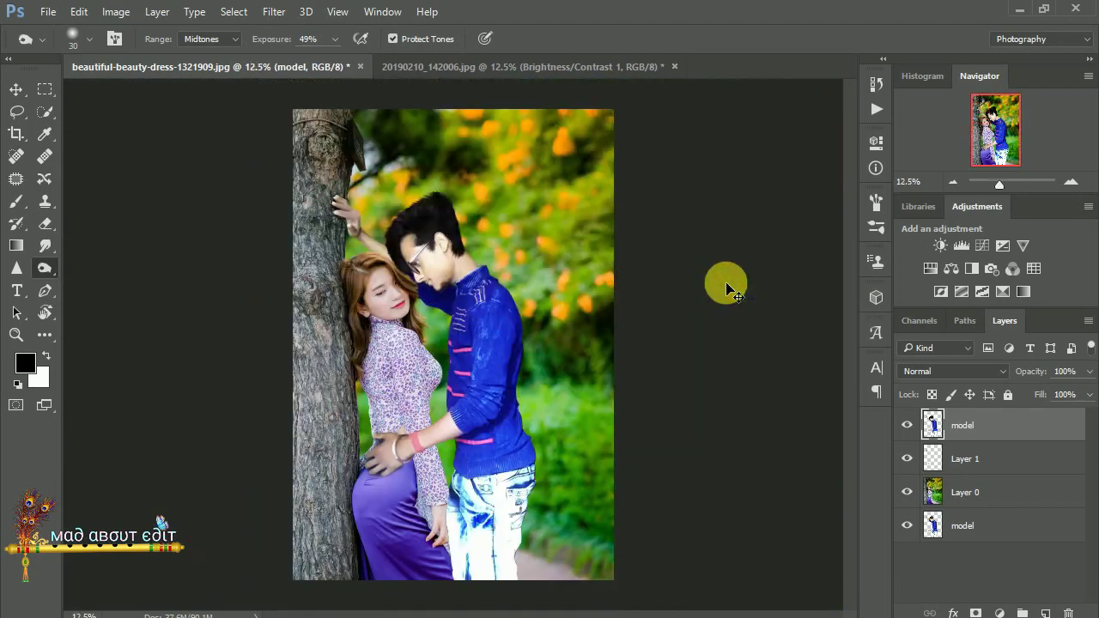
key("ctrl+plus")
Zoom in on the man's fingers at the woman's waist and scroll around to inspect them
key("ctrl+plus")
key("ctrl+plus")
left_click_drag(281, 595, 523, 289)
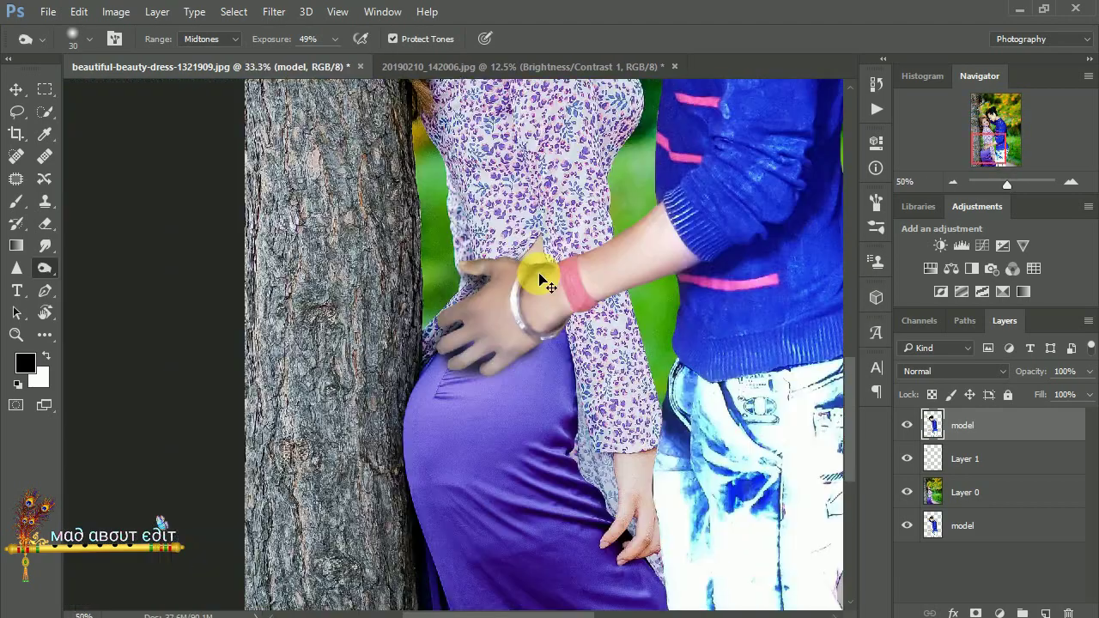
key("ctrl+plus")
key("ctrl+plus")
key("ctrl+plus")
key("ctrl+plus")
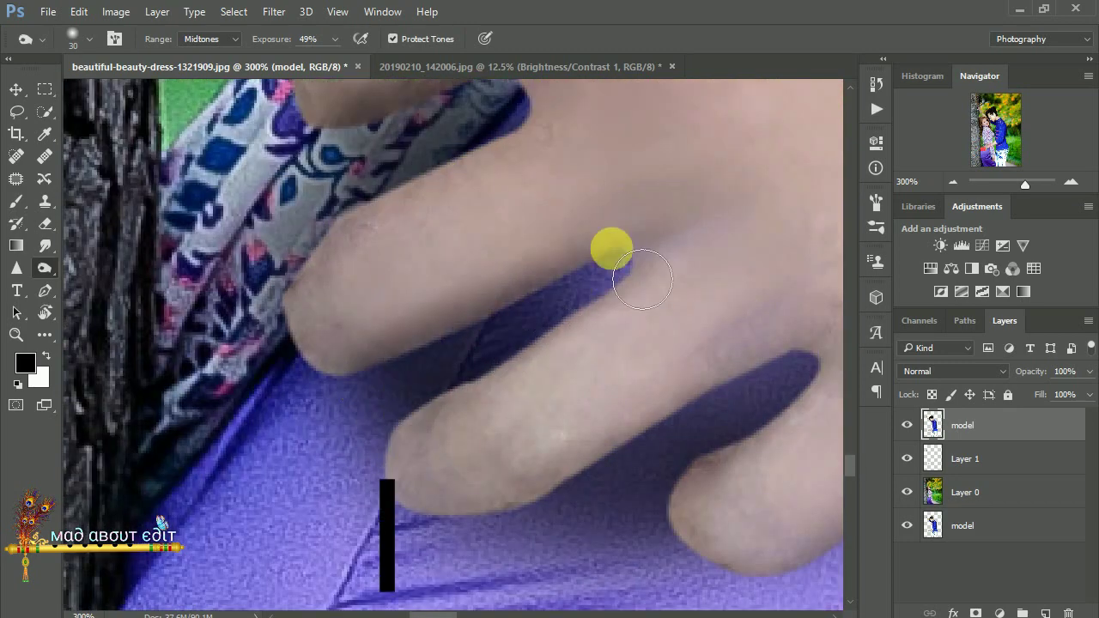
scroll(608, 246, "down", 3)
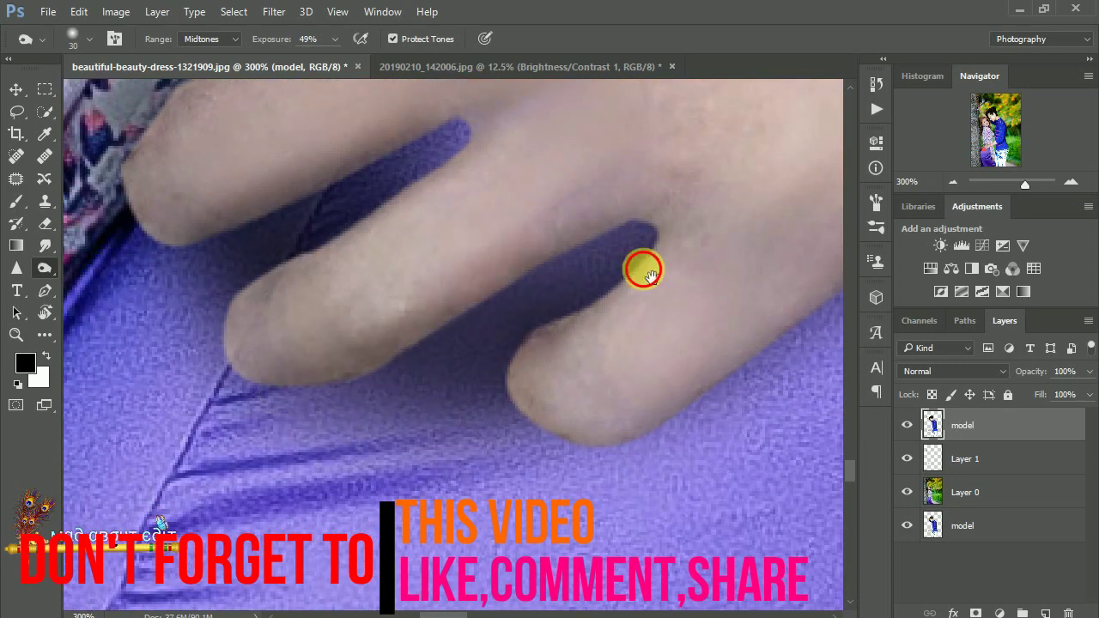
scroll(675, 296, "down", 2)
scroll(675, 296, "right", 3)
scroll(545, 334, "down", 2)
scroll(546, 335, "down", 1)
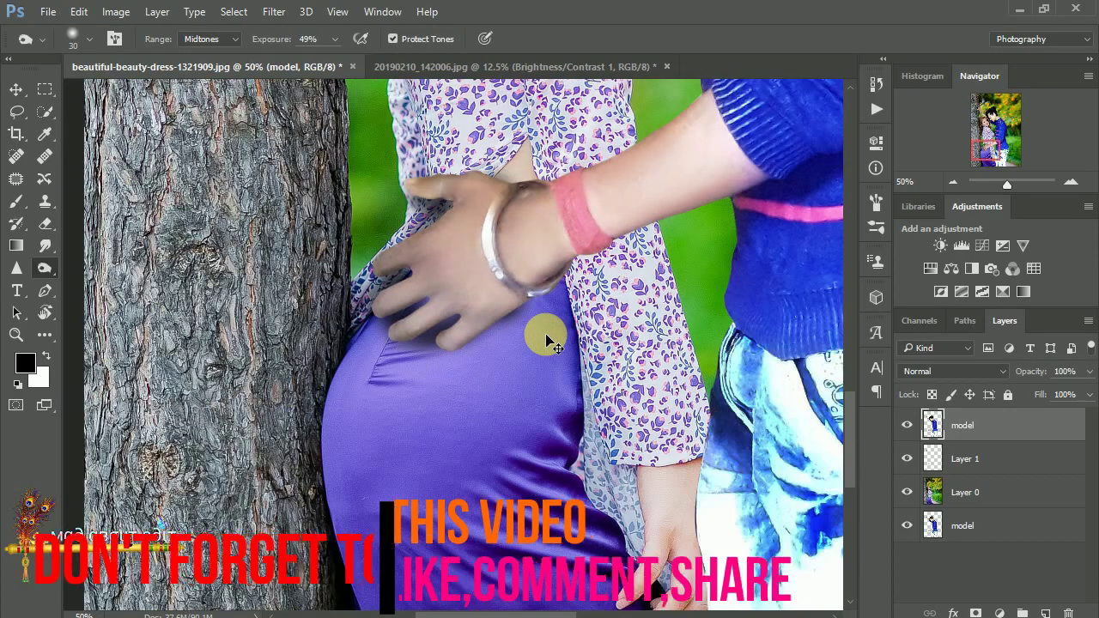
scroll(553, 347, "up", 1)
scroll(541, 244, "up", 2)
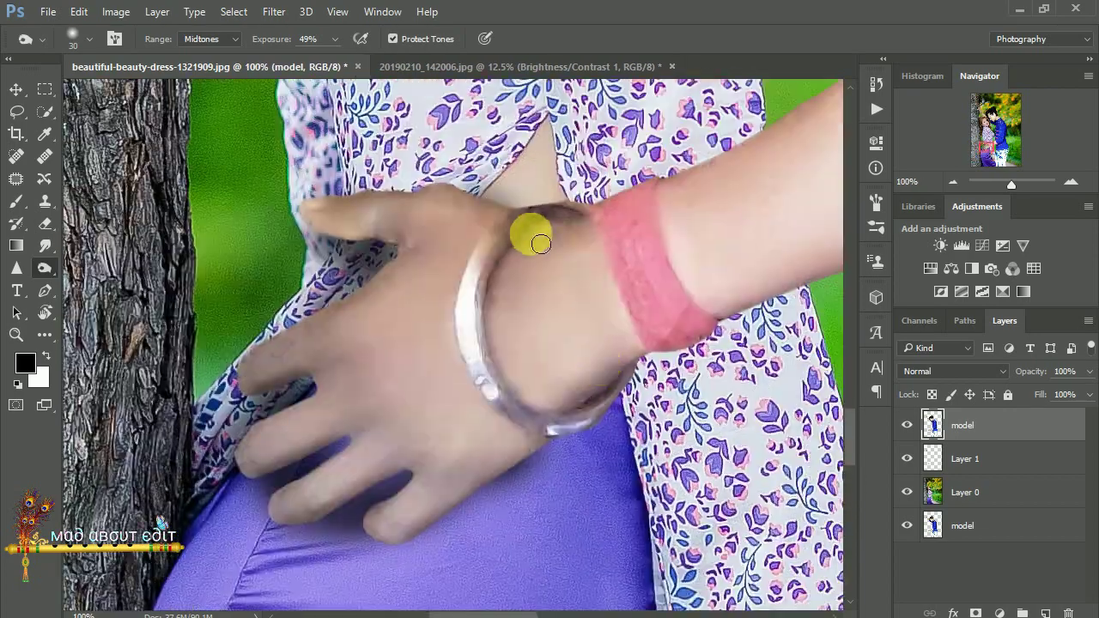
scroll(540, 227, "down", 3)
scroll(540, 228, "down", 1)
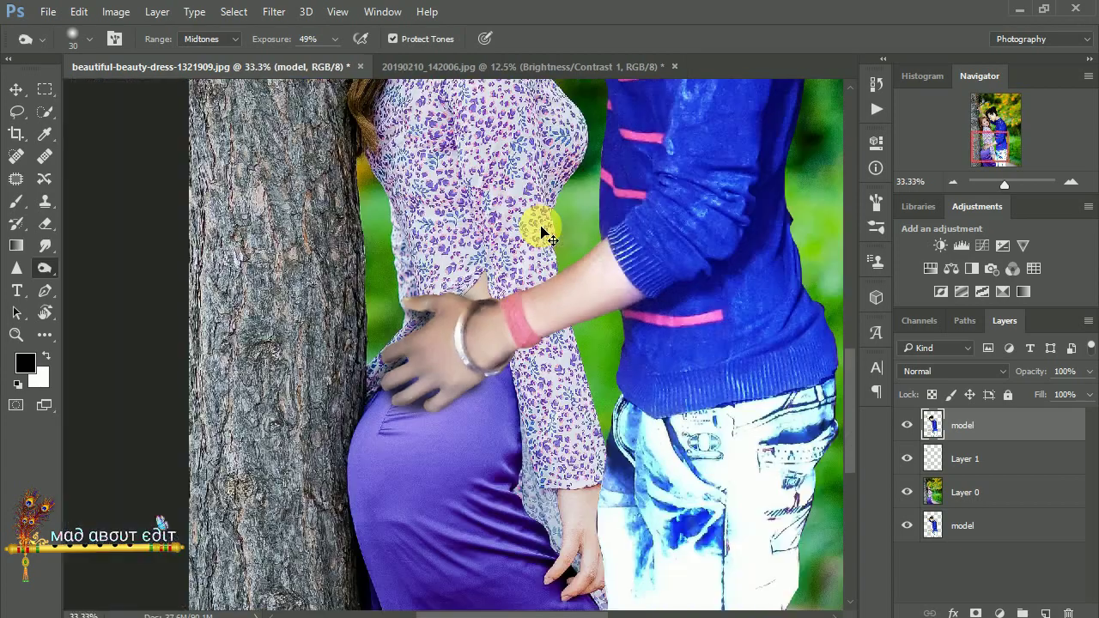
scroll(540, 228, "down", 1)
Switch to the other toning brush and tone the skin around and under the man's eye
right_click(44, 268)
left_click(112, 265)
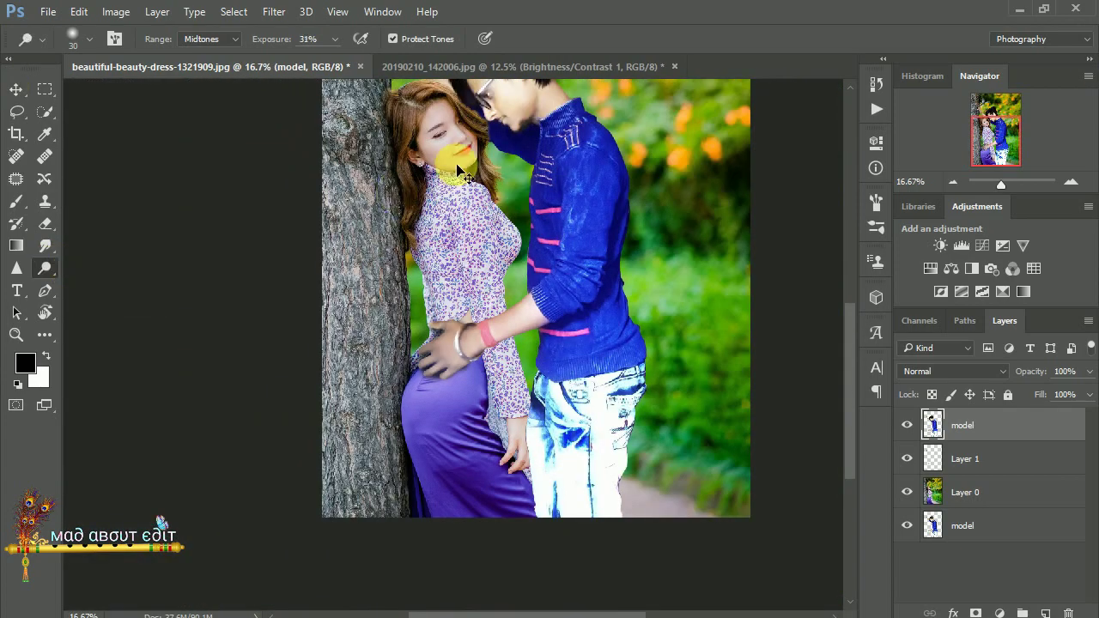
scroll(455, 159, "up", 3)
mouse_move(456, 160)
left_mouse_down()
mouse_move(610, 215)
mouse_move(569, 323)
left_mouse_up()
scroll(569, 324, "up", 1)
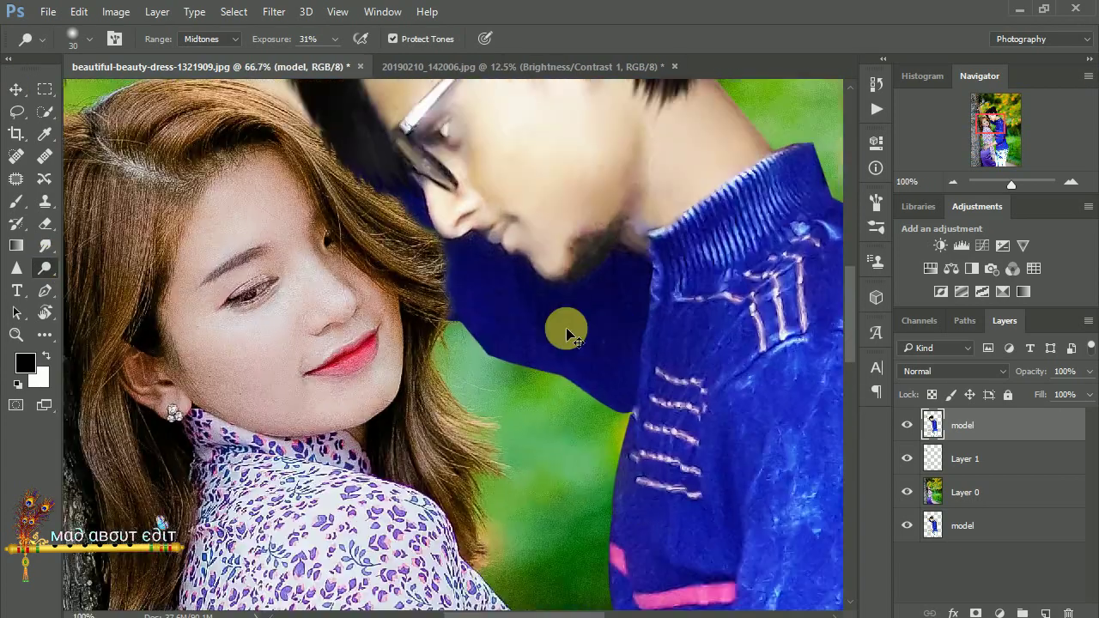
scroll(564, 275, "up", 1)
scroll(447, 220, "up", 1)
scroll(441, 216, "up", 1)
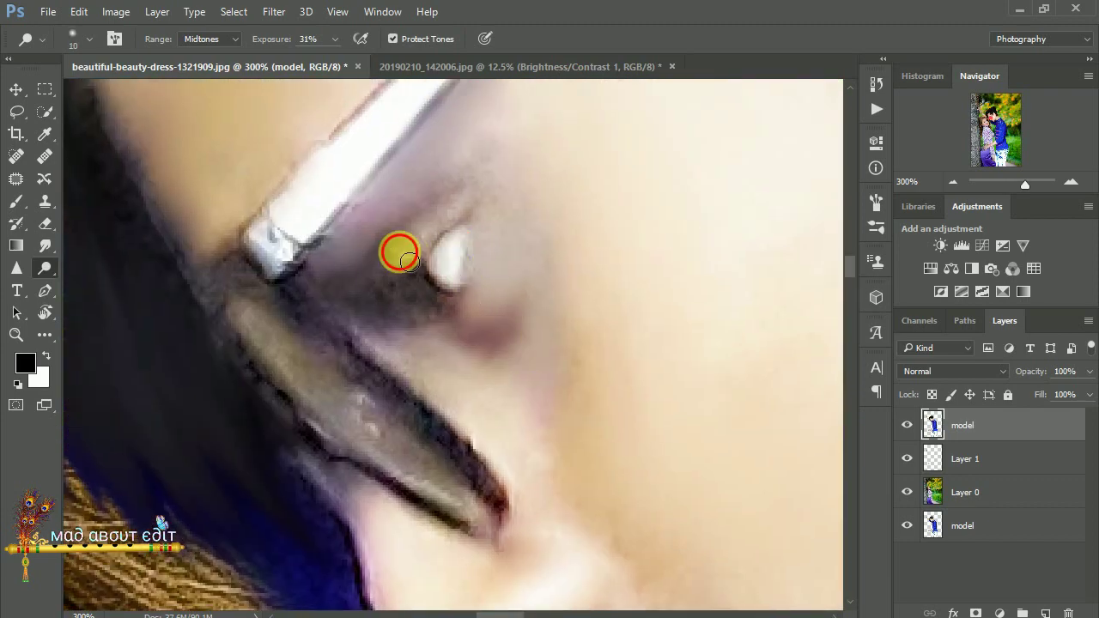
left_click_drag(408, 261, 441, 216)
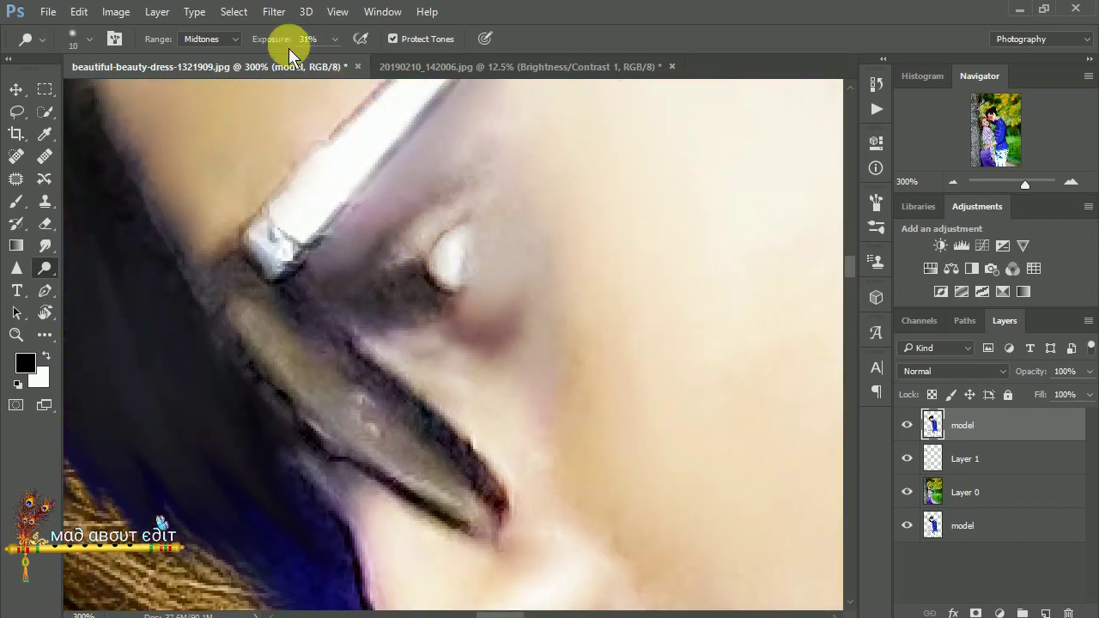
left_click_drag(424, 353, 514, 324)
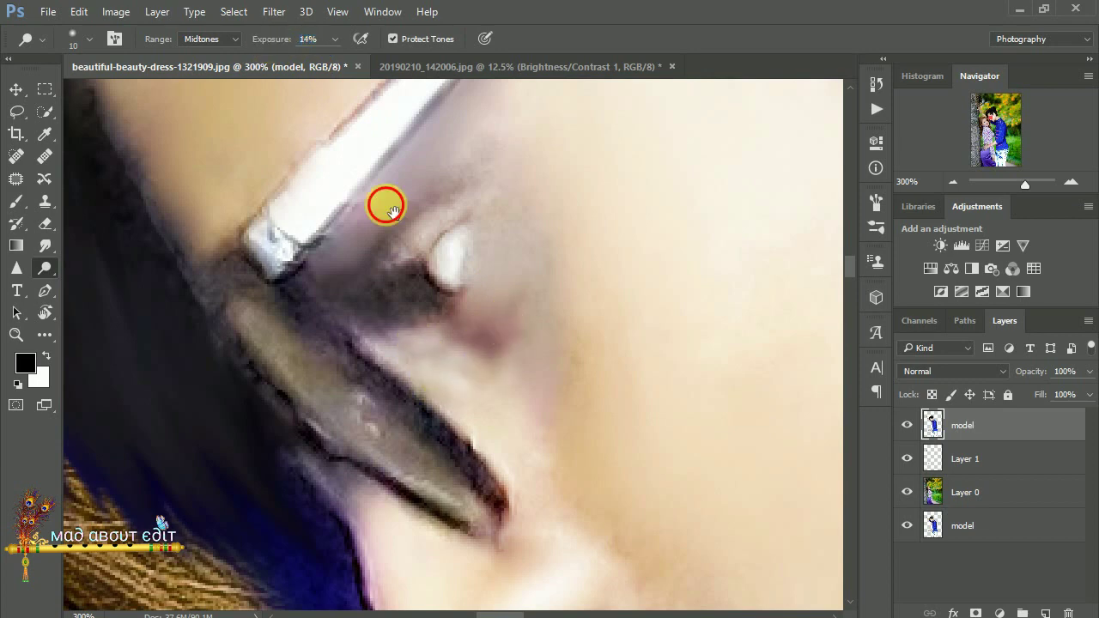
Brush across the man's cheek to lighten it so it matches the scene's lighting
mouse_move(386, 206)
left_mouse_down()
mouse_move(368, 361)
mouse_move(404, 237)
left_mouse_up()
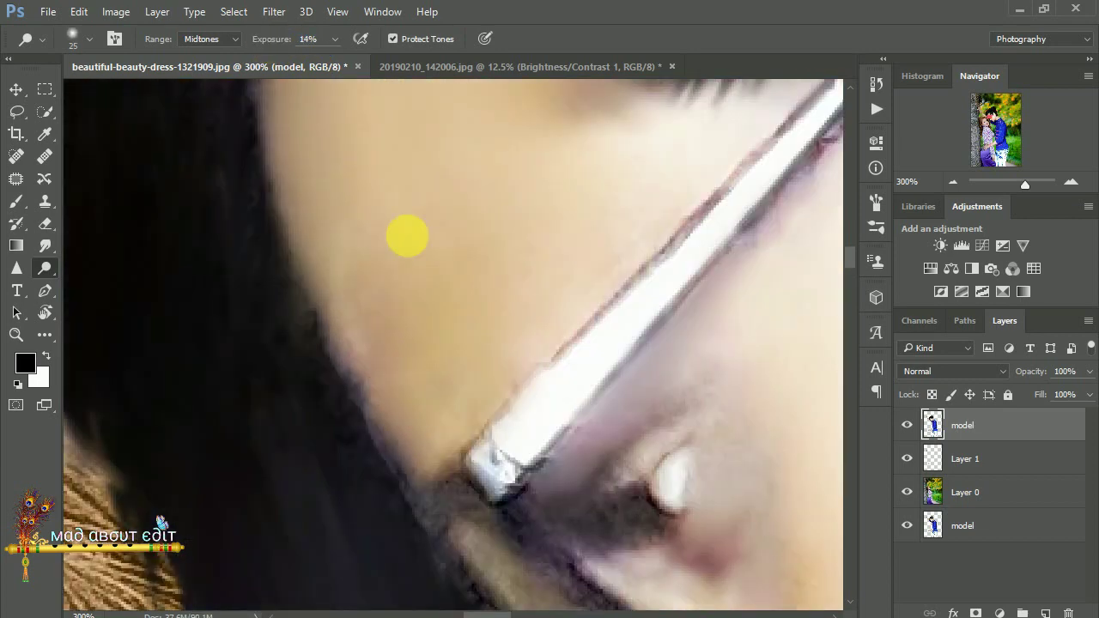
scroll(532, 253, "up", 2)
scroll(518, 292, "up", 2)
left_click_drag(585, 209, 403, 177)
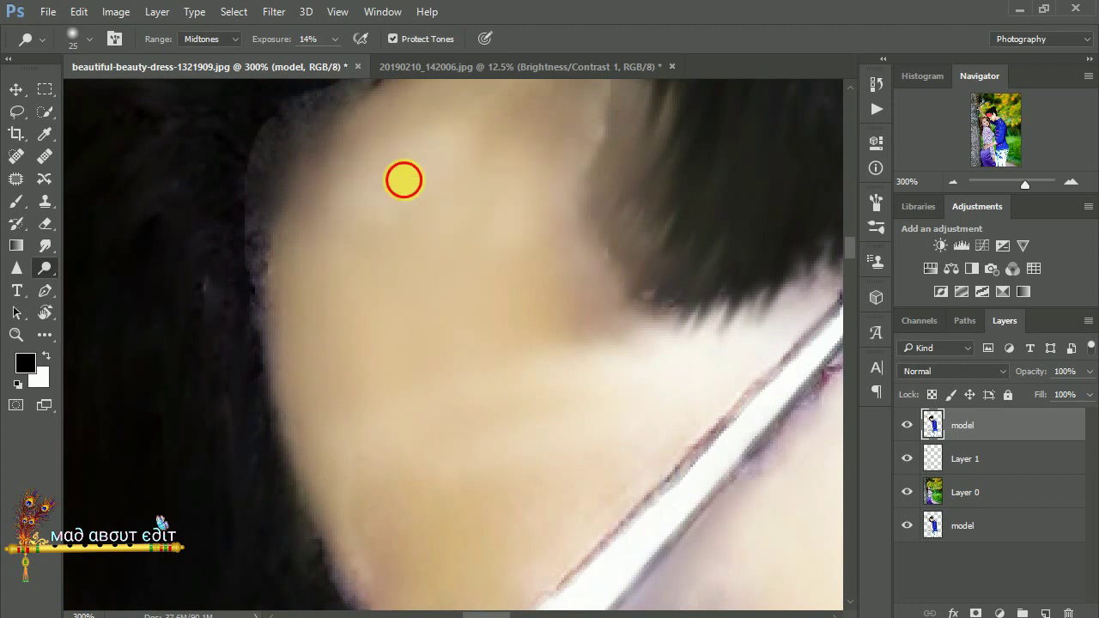
scroll(403, 177, "up", 2)
scroll(402, 177, "left", 3)
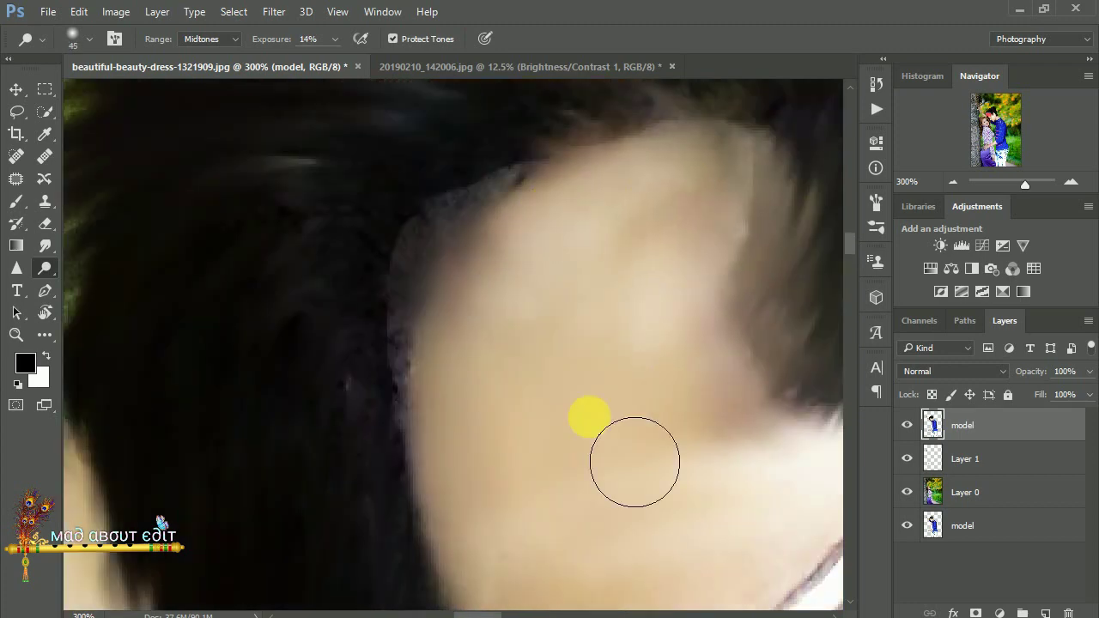
left_click_drag(725, 225, 572, 614)
scroll(658, 300, "down", 6)
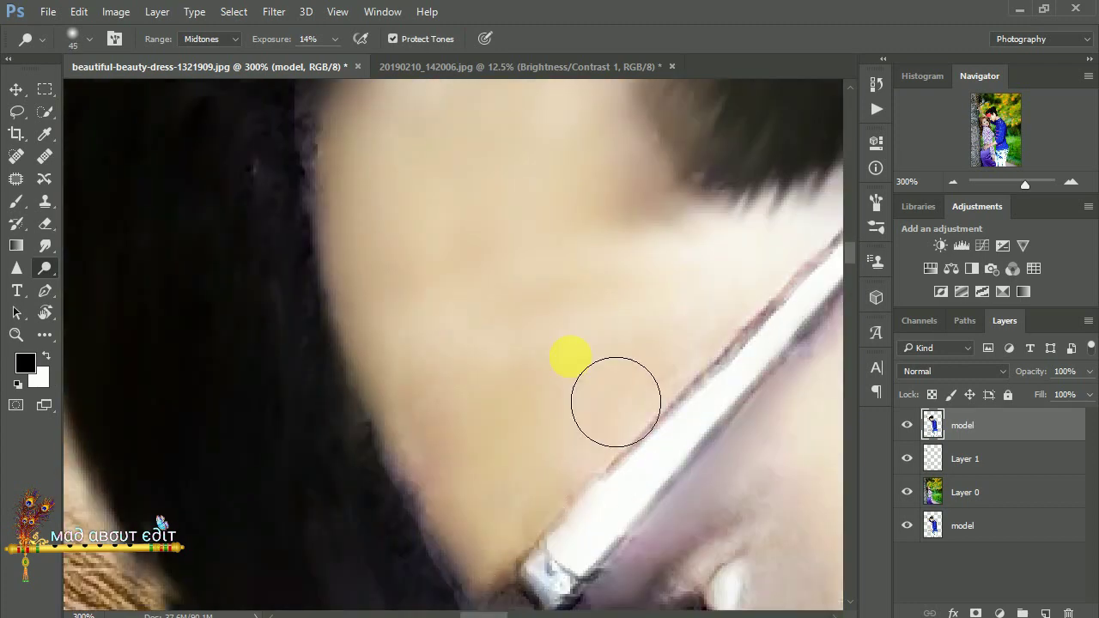
scroll(572, 363, "down", 1)
scroll(572, 361, "down", 2)
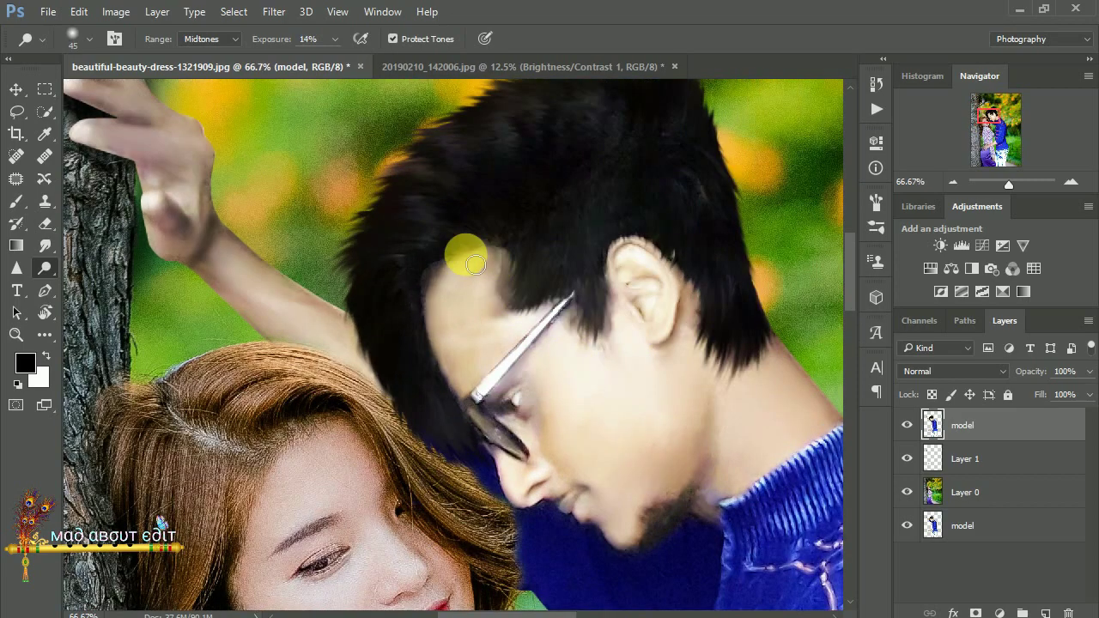
Pan to the man's hand on the tree and scroll around to inspect the toning
left_click_drag(475, 366, 619, 424)
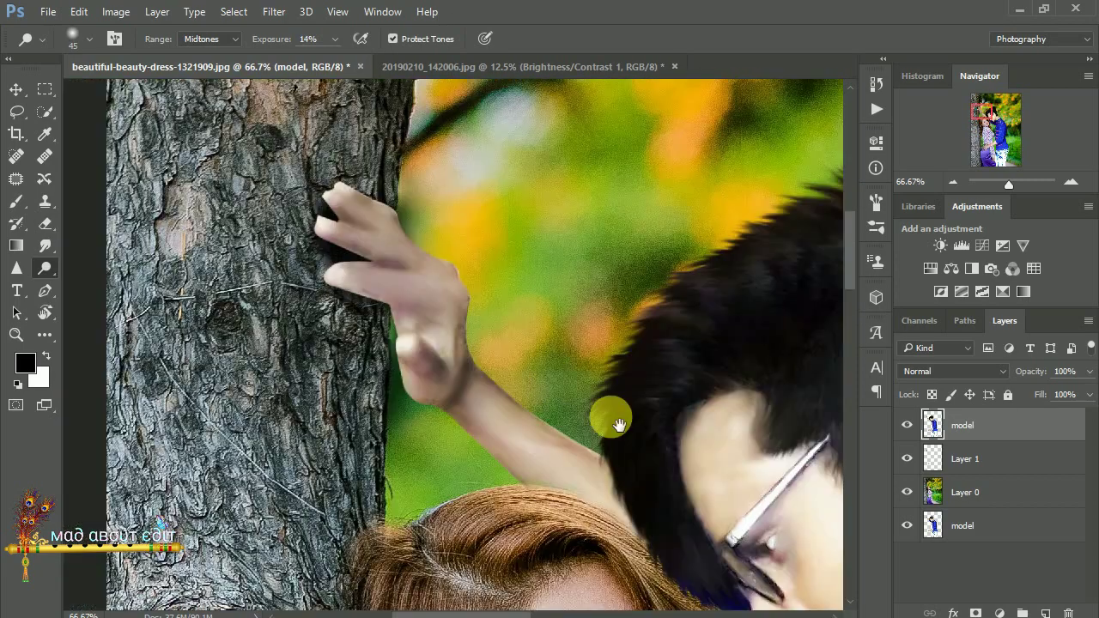
scroll(556, 388, "up", 2)
scroll(559, 386, "up", 1)
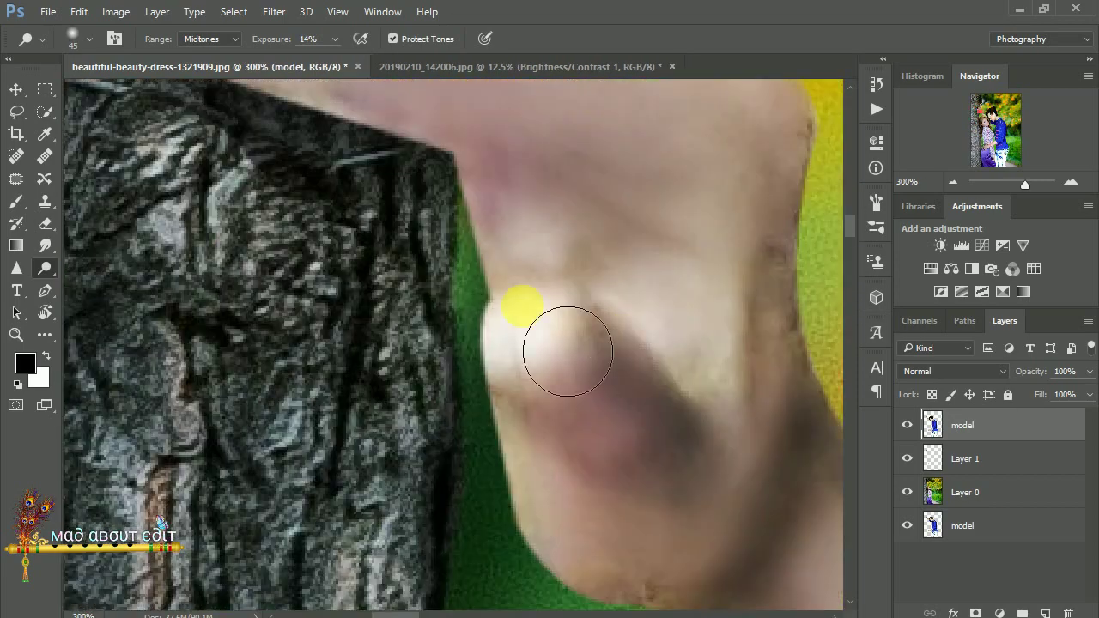
scroll(661, 309, "up", 3)
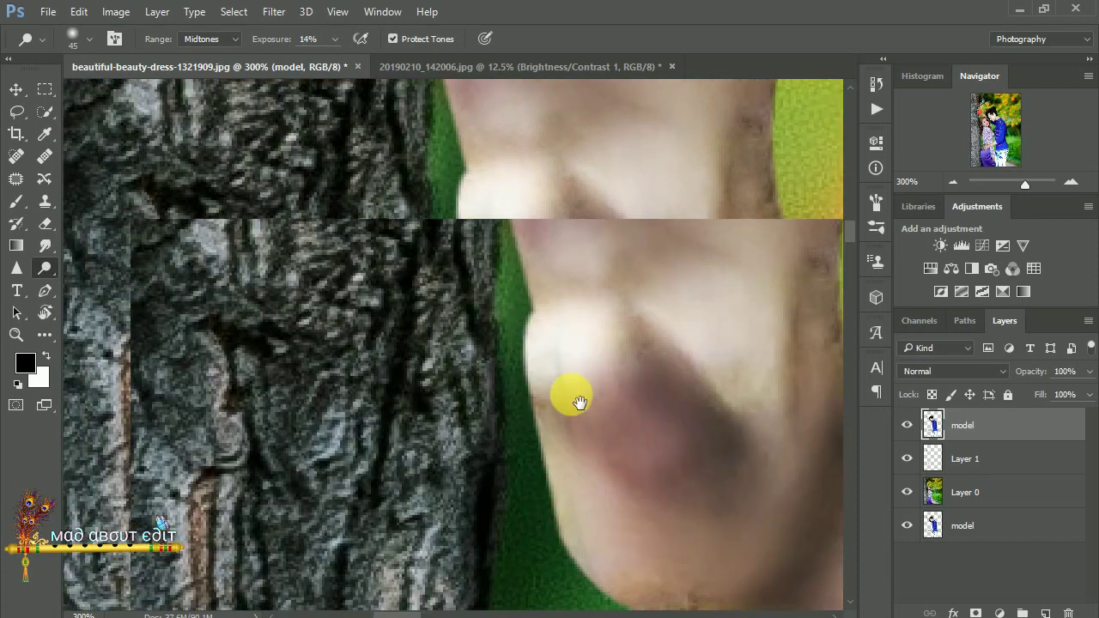
scroll(572, 392, "left", 3)
scroll(355, 184, "up", 3)
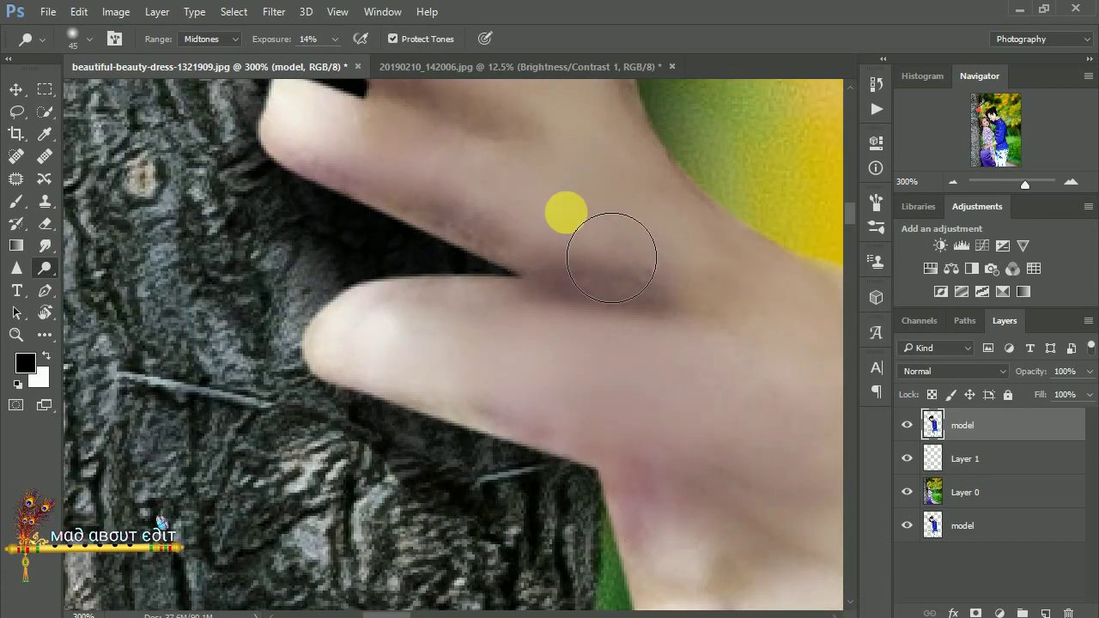
scroll(613, 246, "up", 3)
scroll(729, 326, "down", 4)
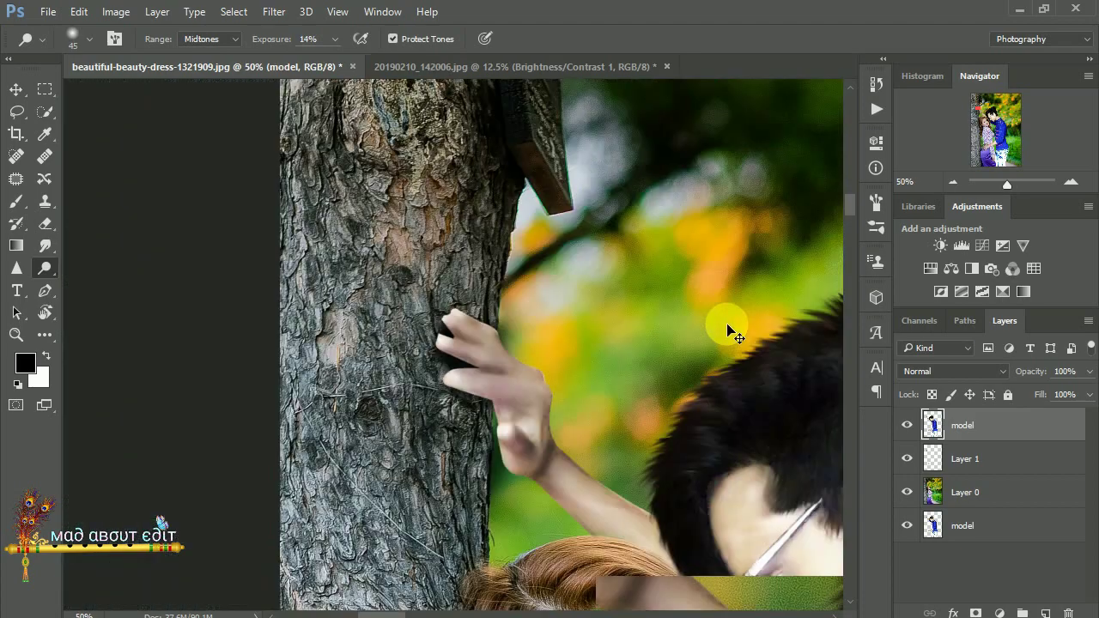
scroll(728, 331, "down", 2)
scroll(729, 330, "down", 1)
scroll(728, 329, "up", 2)
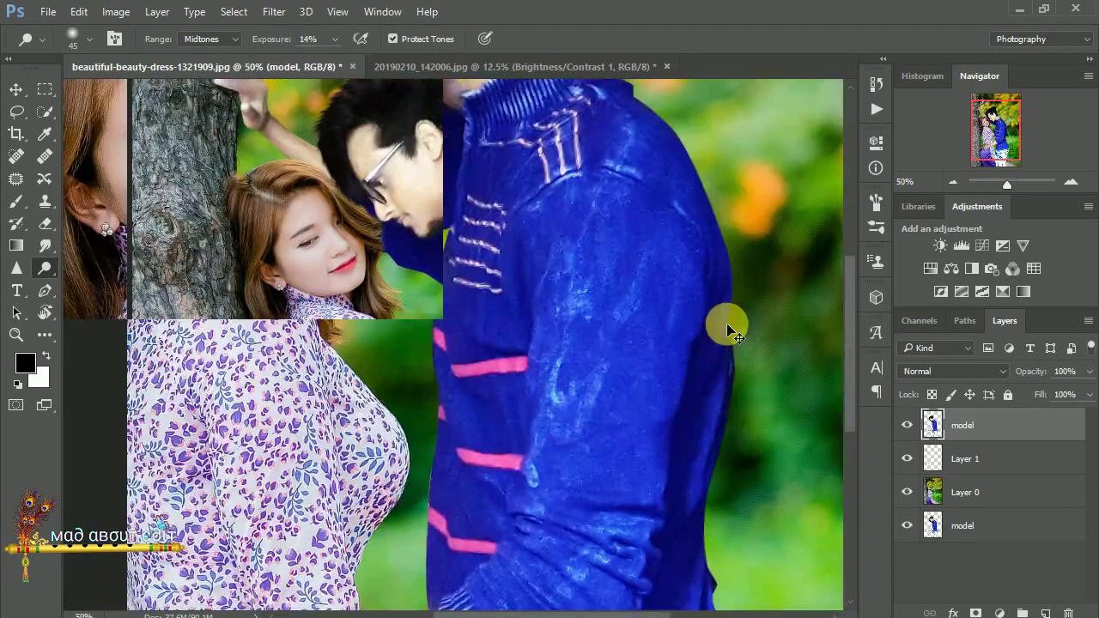
scroll(523, 444, "up", 2)
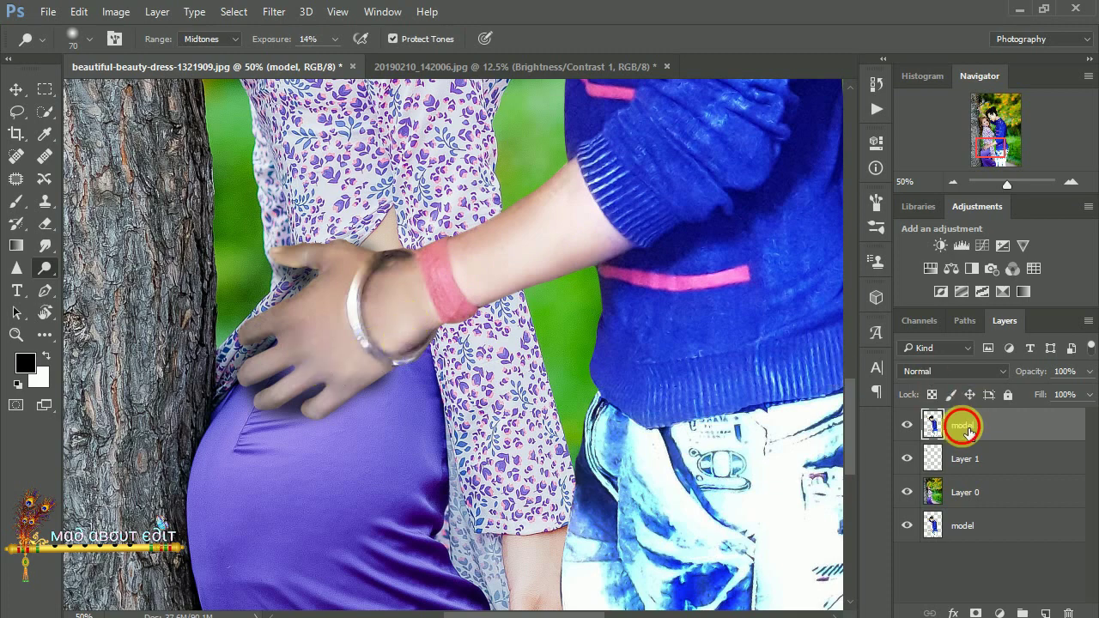
Add a layer mask to the man's model layer and pick the Brush for painting on it
left_click(46, 225)
left_click(974, 612)
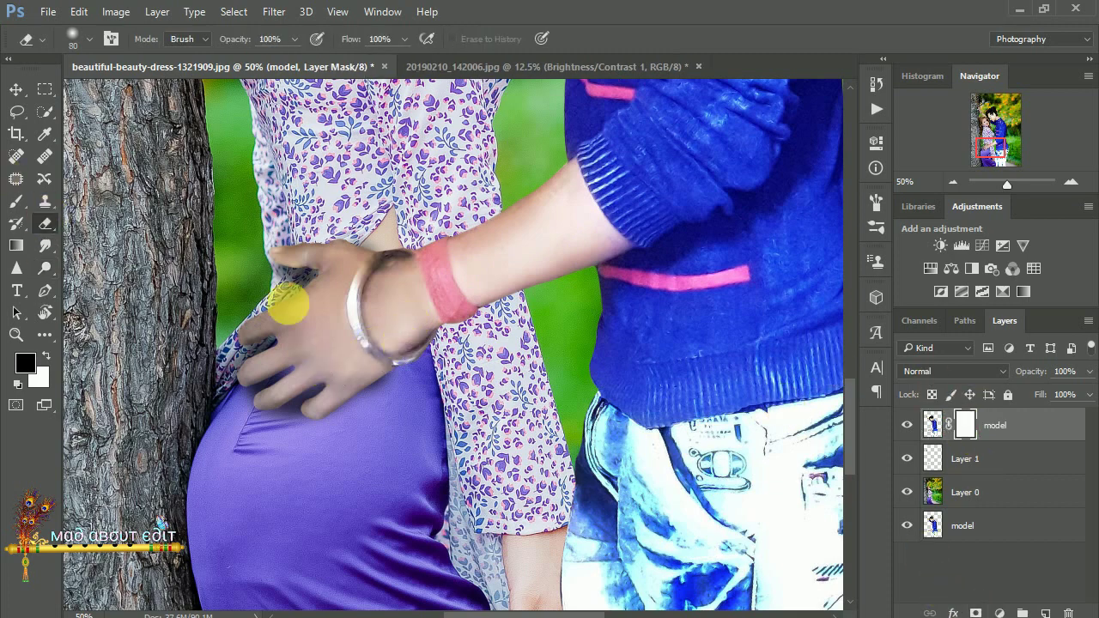
left_click(15, 203)
scroll(412, 154, "up", 2)
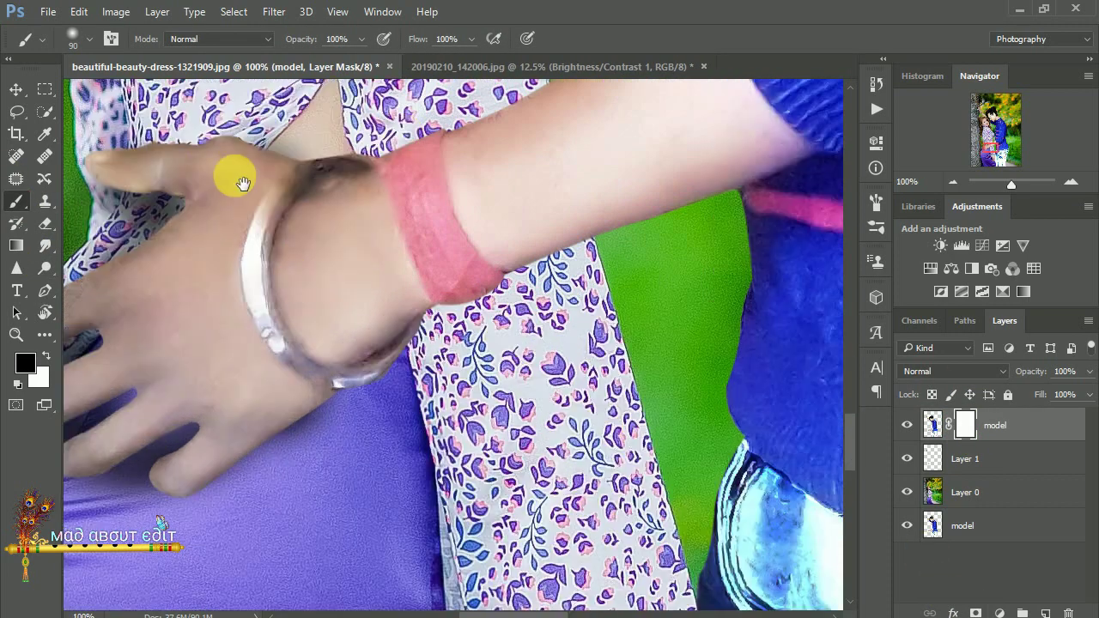
scroll(388, 169, "up", 3)
scroll(388, 169, "up", 5)
scroll(351, 118, "up", 5)
scroll(385, 272, "up", 5)
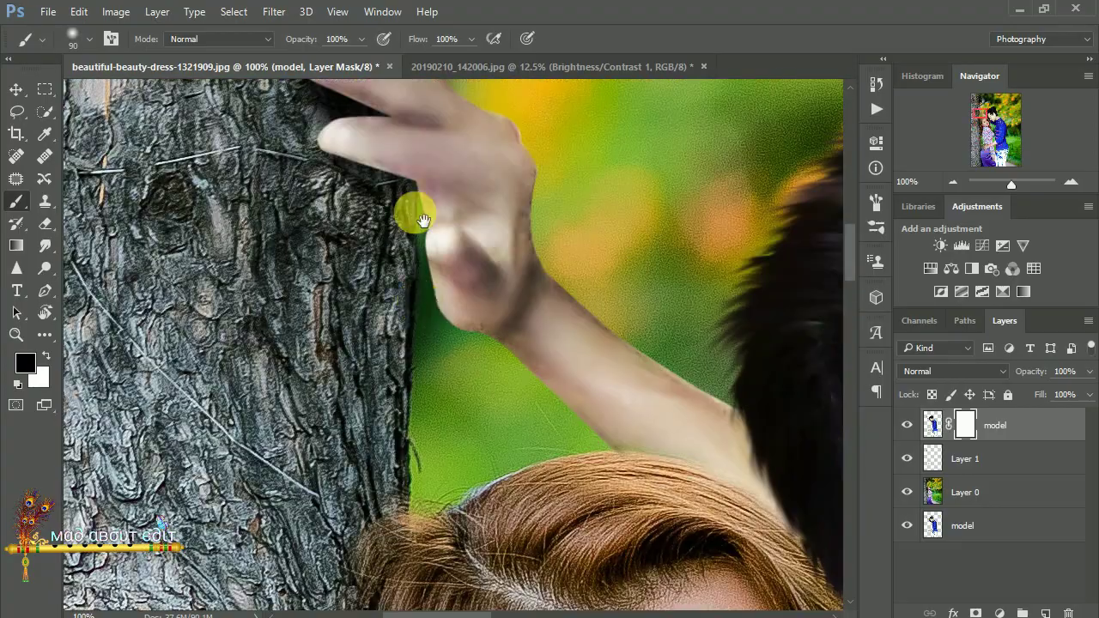
scroll(409, 213, "up", 3)
scroll(418, 302, "up", 3)
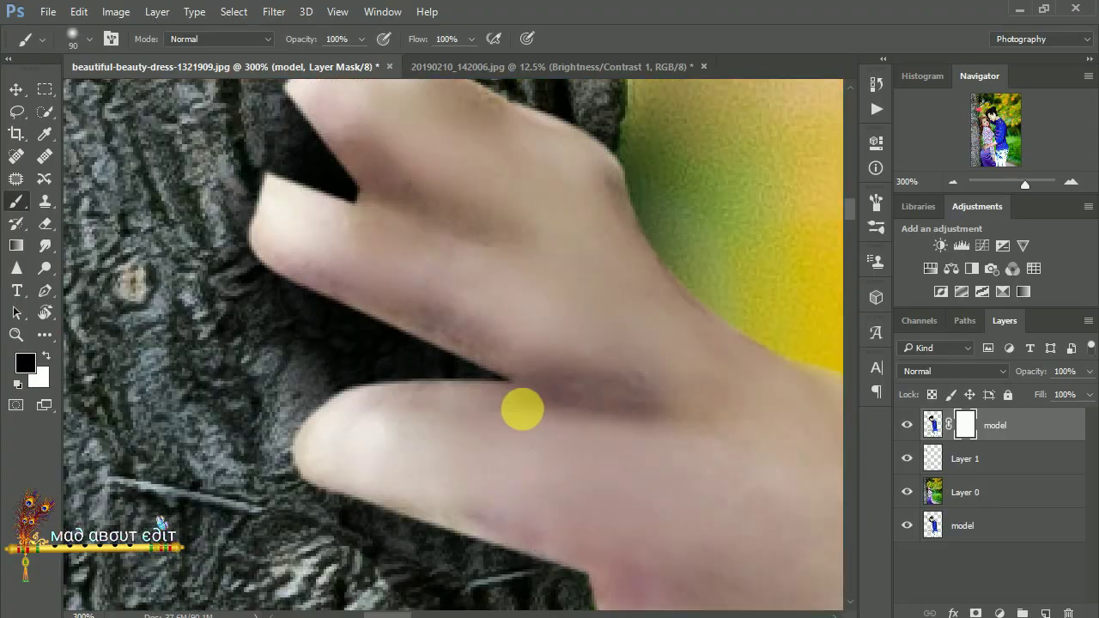
Paint black with a size-10 brush between the fingers gripping the tree, then reselect the layer thumbnail
key("bracketleft")
key("bracketleft")
key("bracketleft")
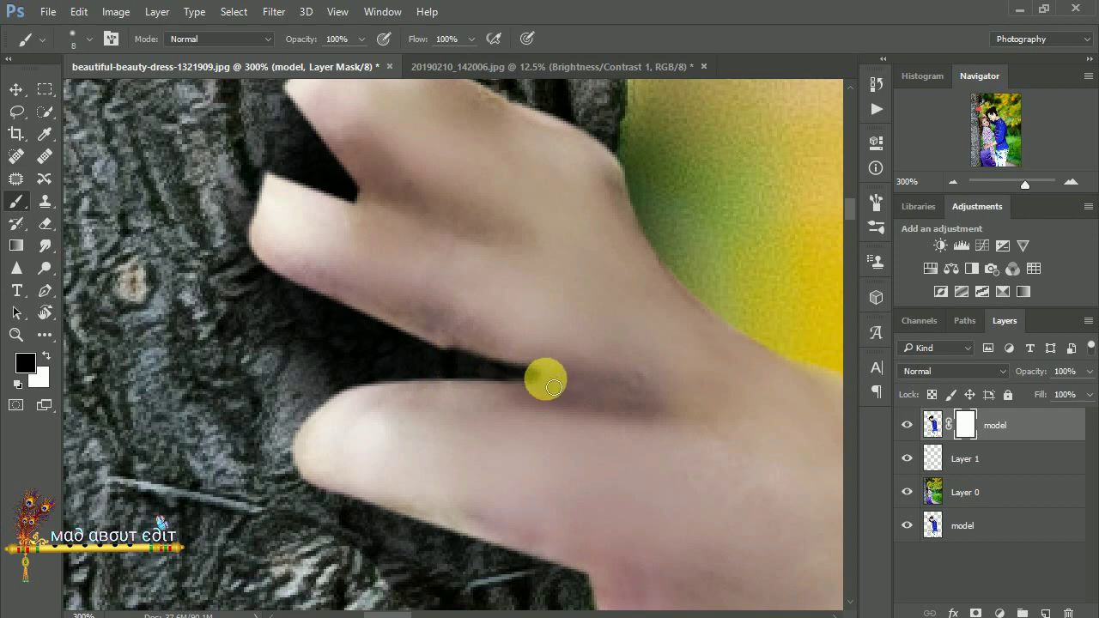
mouse_move(441, 388)
left_mouse_down()
mouse_move(469, 385)
mouse_move(319, 394)
left_mouse_up()
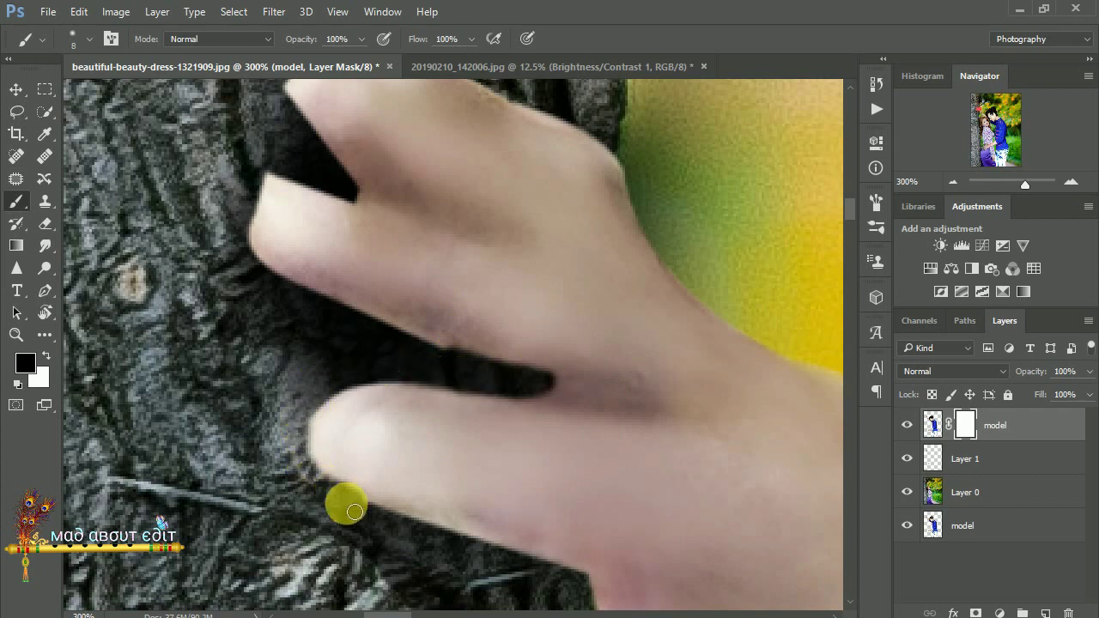
scroll(289, 461, "up", 3)
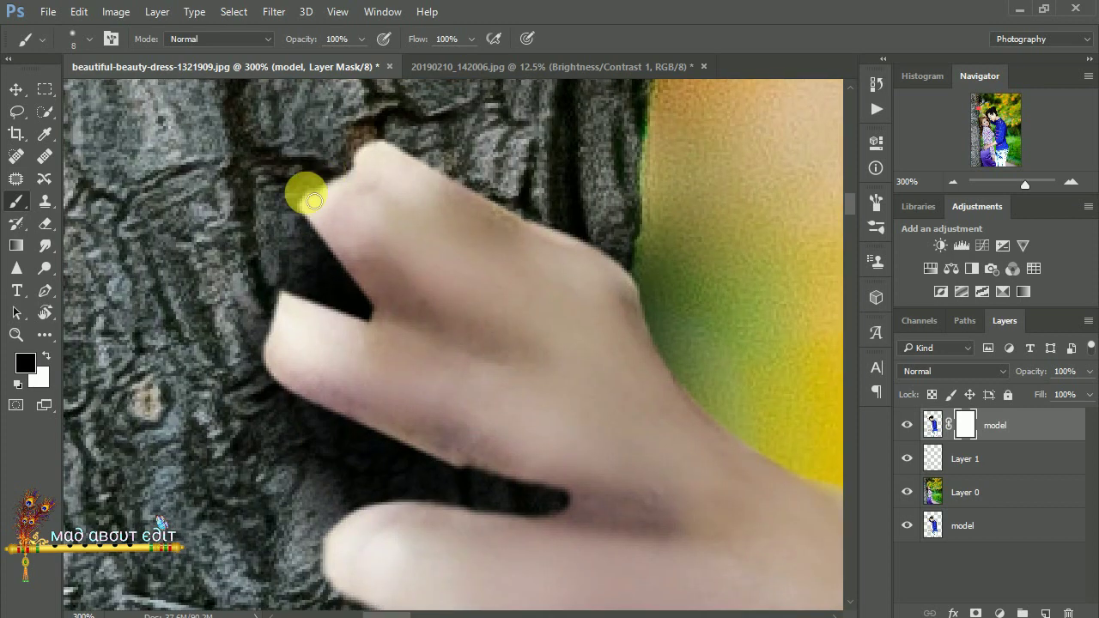
mouse_move(339, 258)
left_mouse_down()
mouse_move(466, 338)
mouse_move(413, 328)
left_mouse_up()
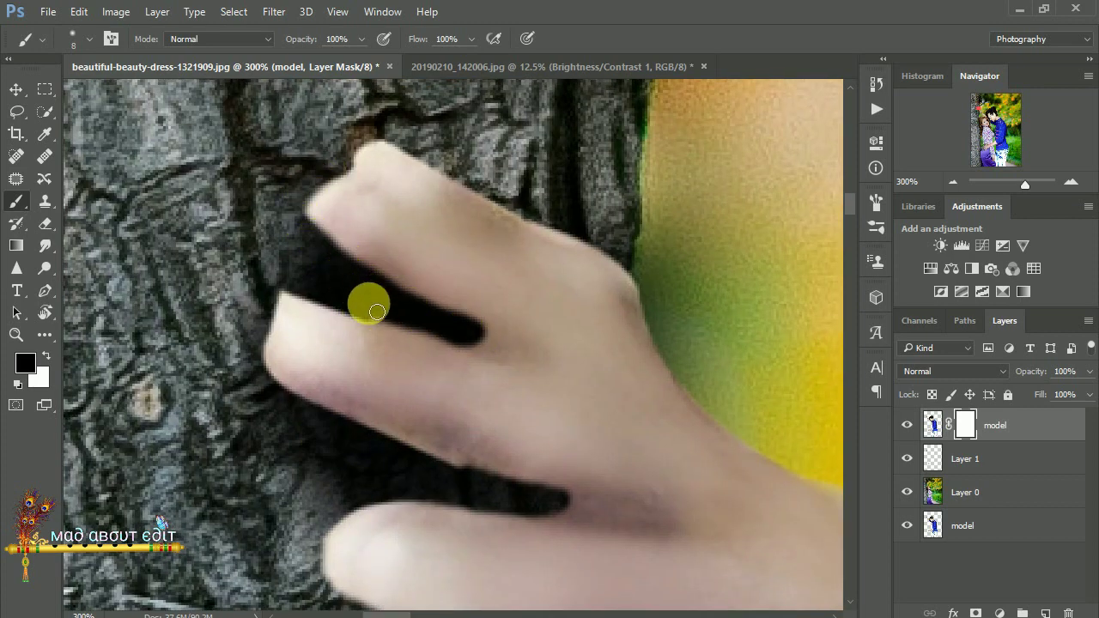
left_click_drag(309, 257, 318, 305)
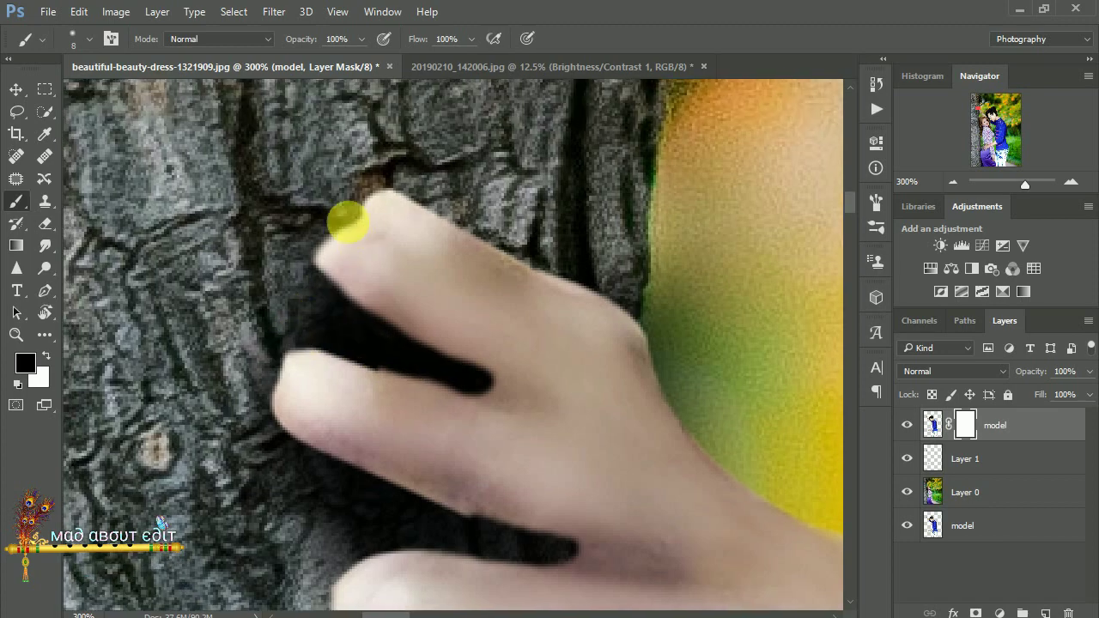
left_click_drag(430, 269, 508, 308)
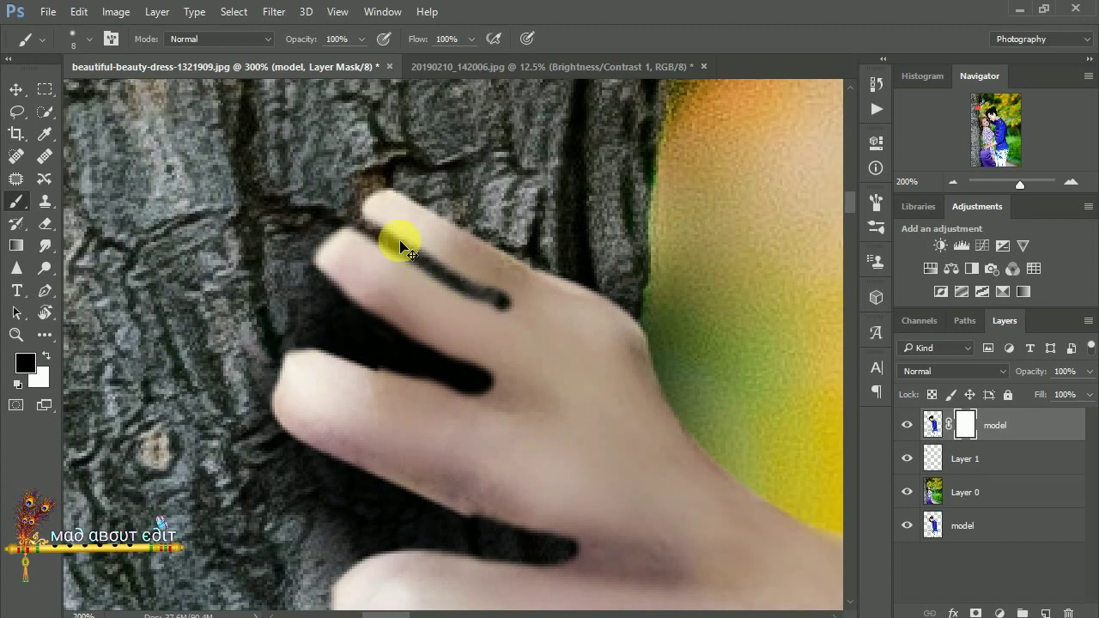
scroll(403, 249, "down", 5)
scroll(404, 248, "down", 2)
scroll(401, 244, "down", 1)
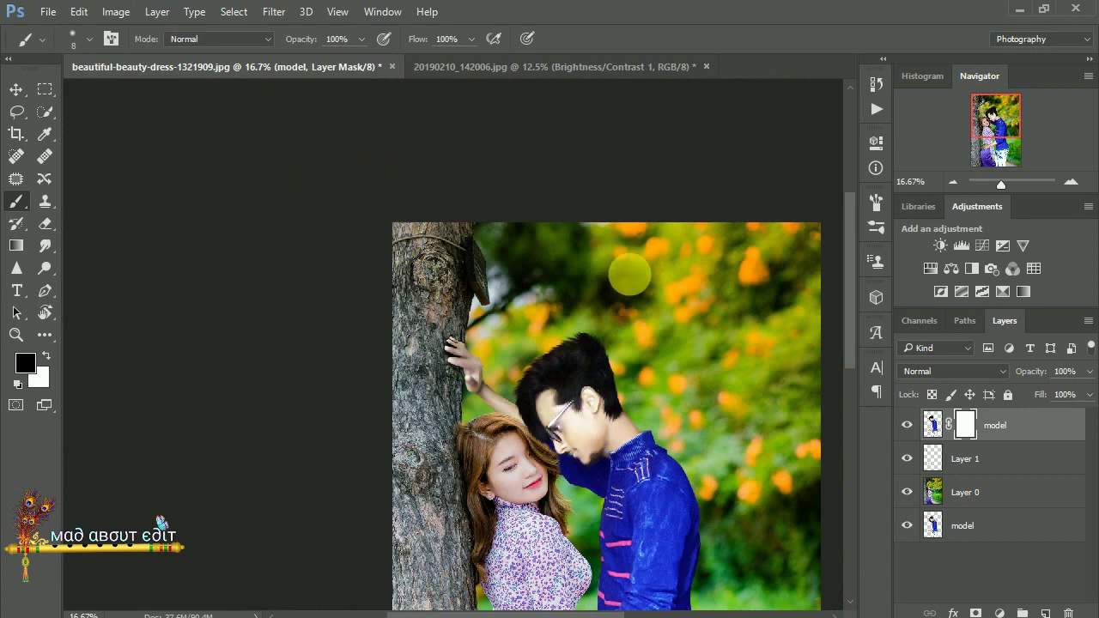
scroll(704, 381, "down", 1)
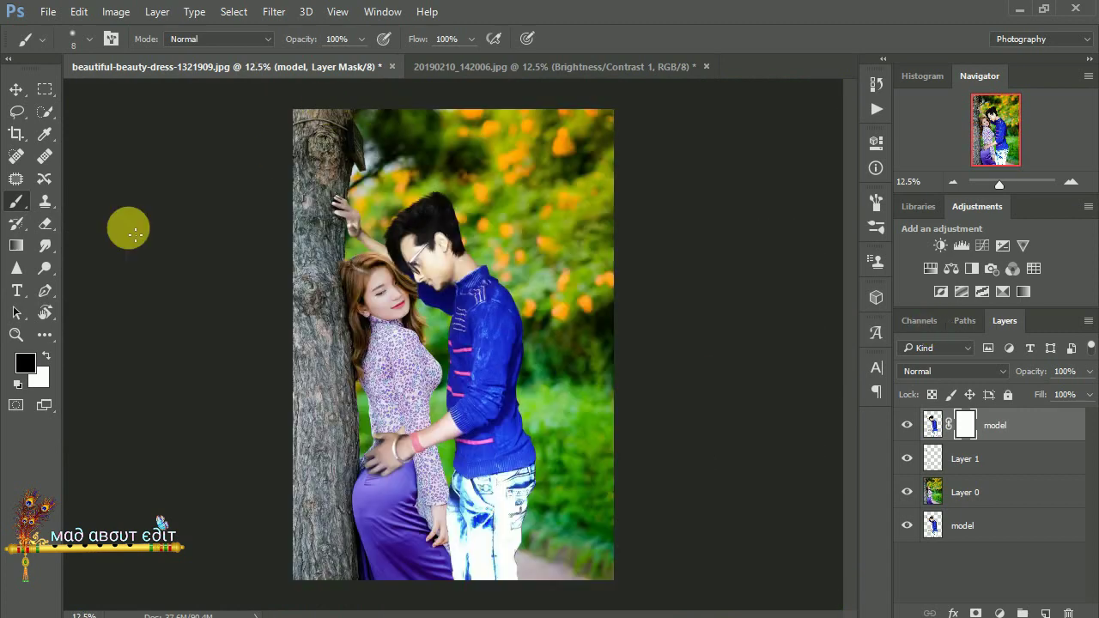
left_click(935, 427)
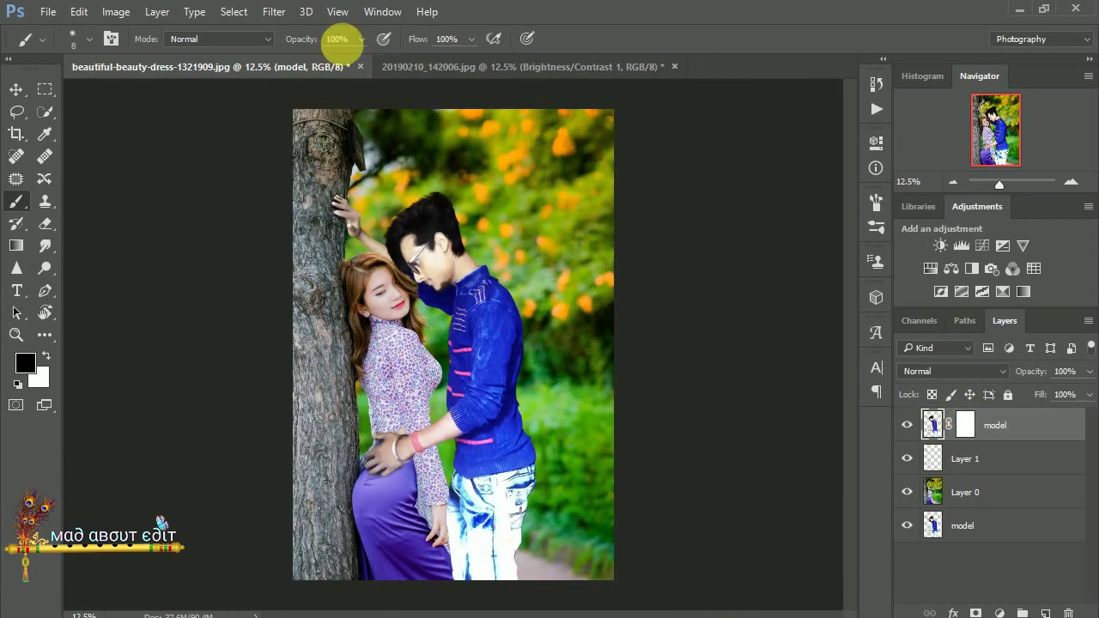
Scale the man's layer to about 95.8%, nudge him up and left, and commit
left_click(276, 17)
key("Escape")
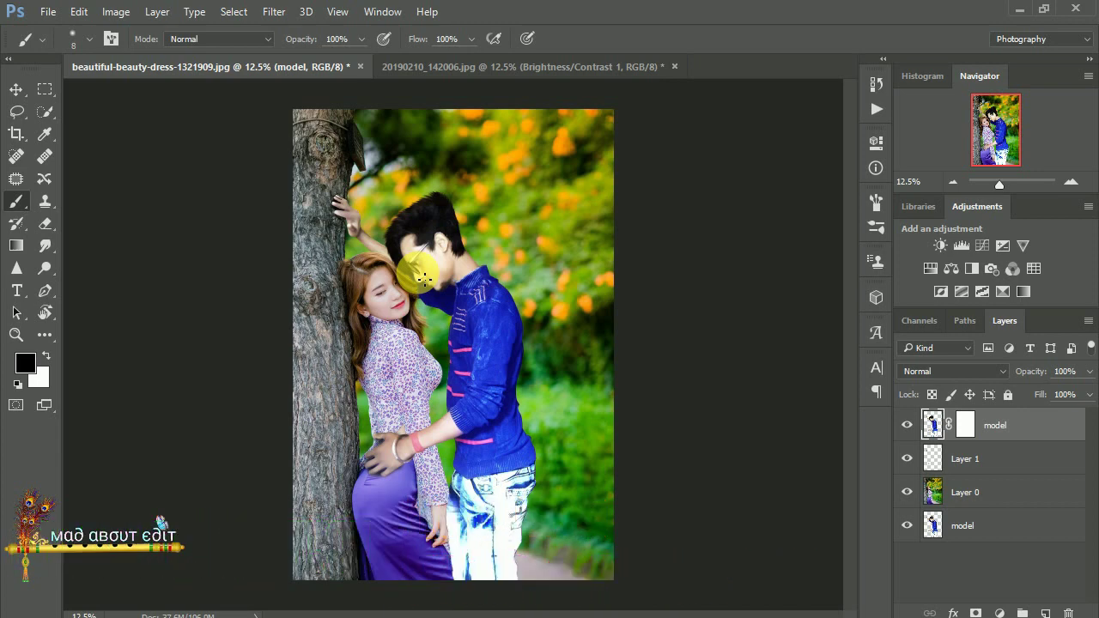
key("ctrl+t")
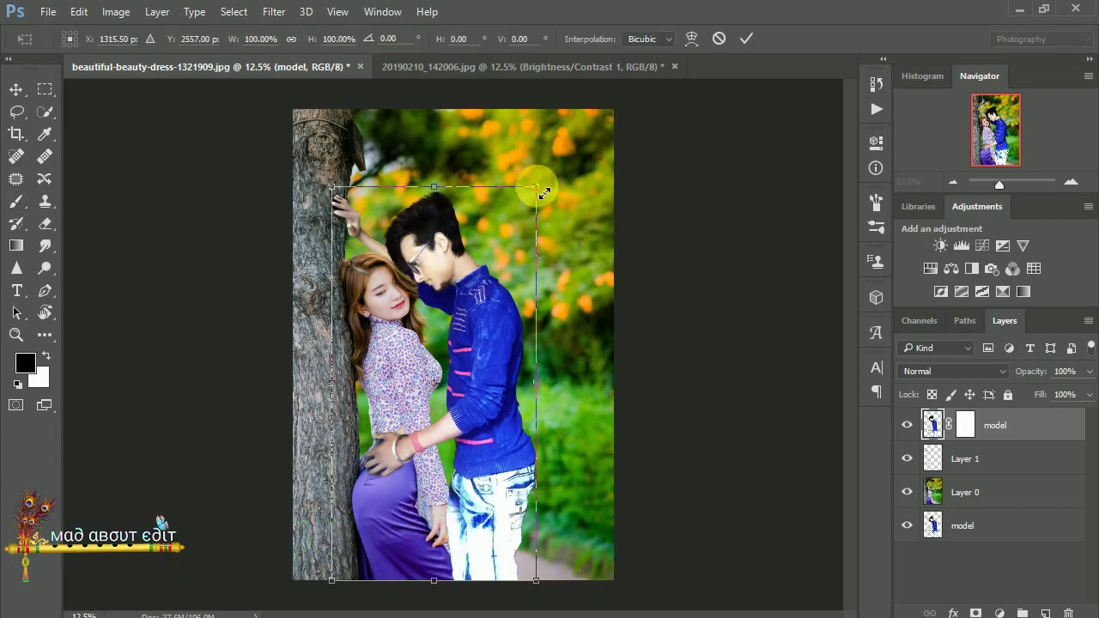
left_click_drag(544, 195, 539, 203)
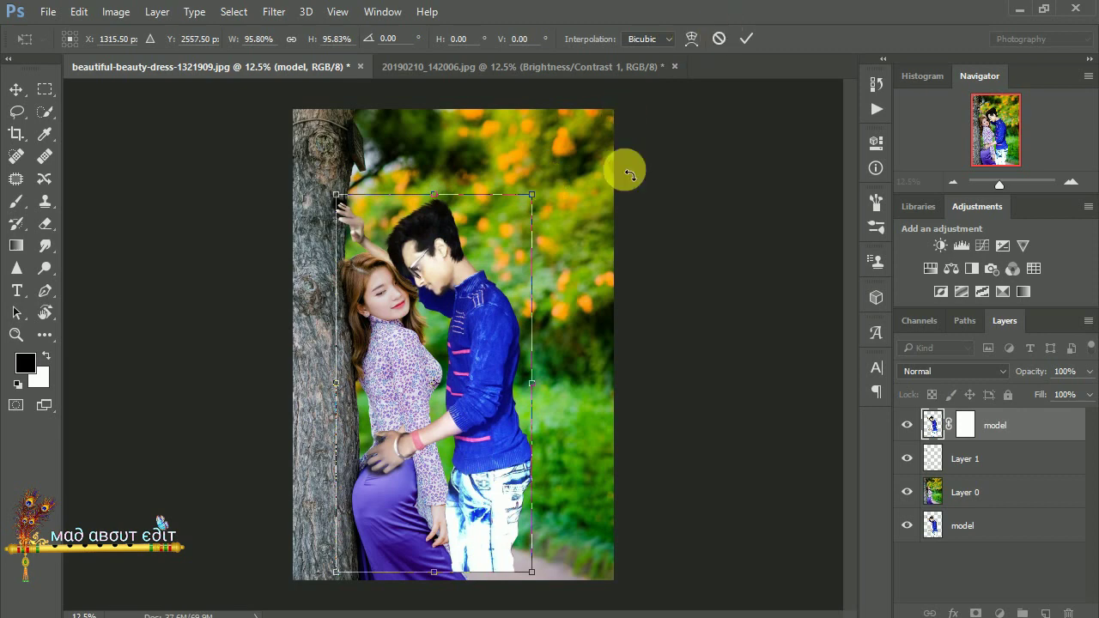
key("Up")
key("Up")
key("Up")
key("Left")
key("Left")
key("Left")
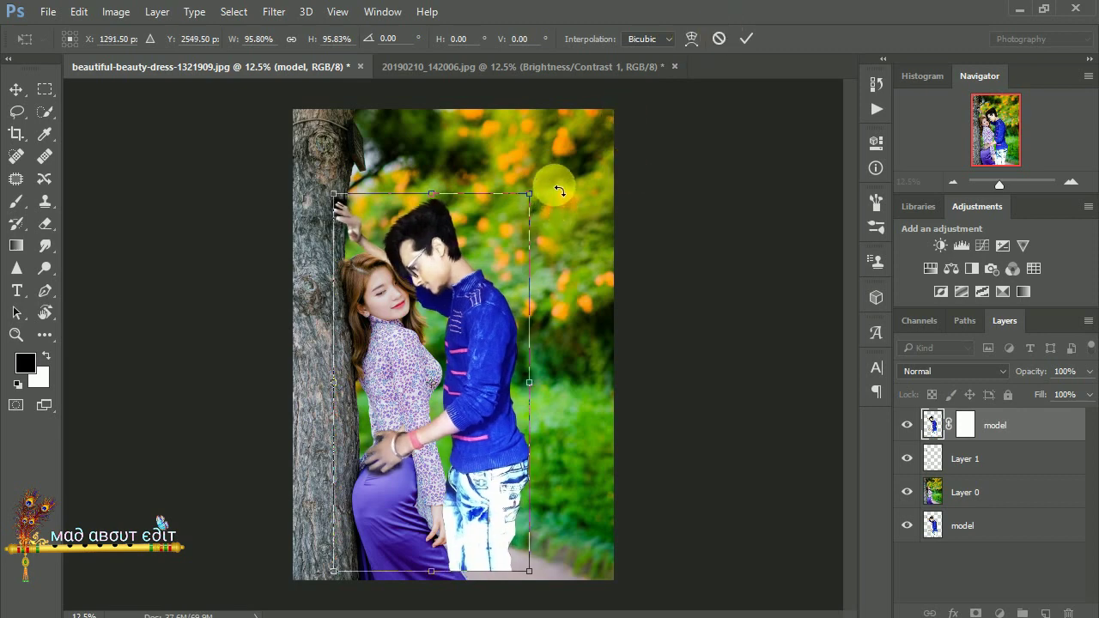
key("Up")
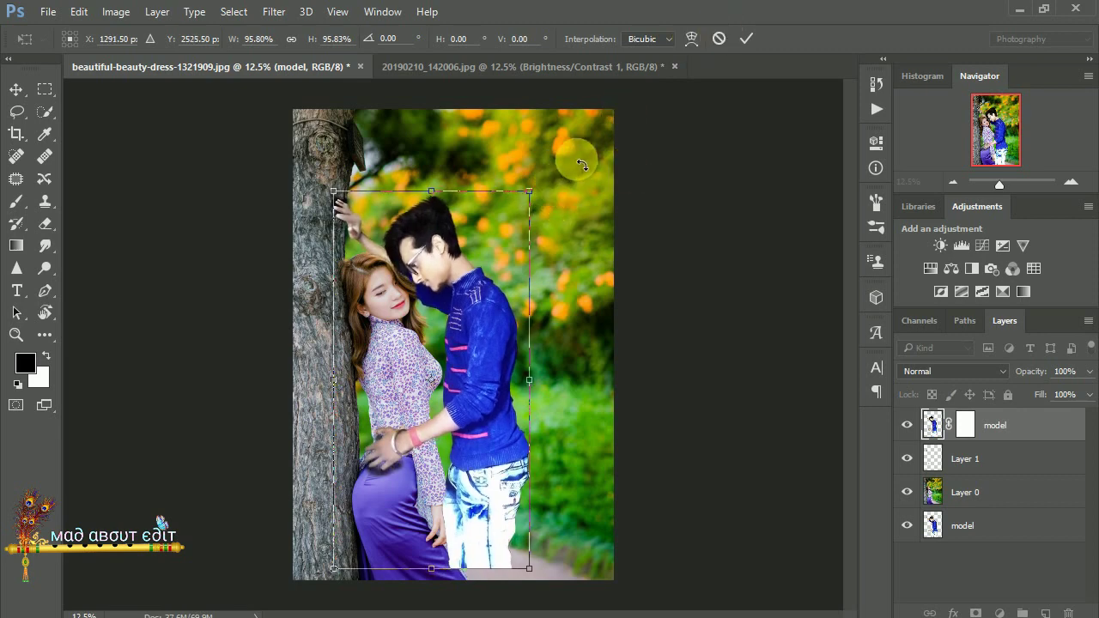
key("Return")
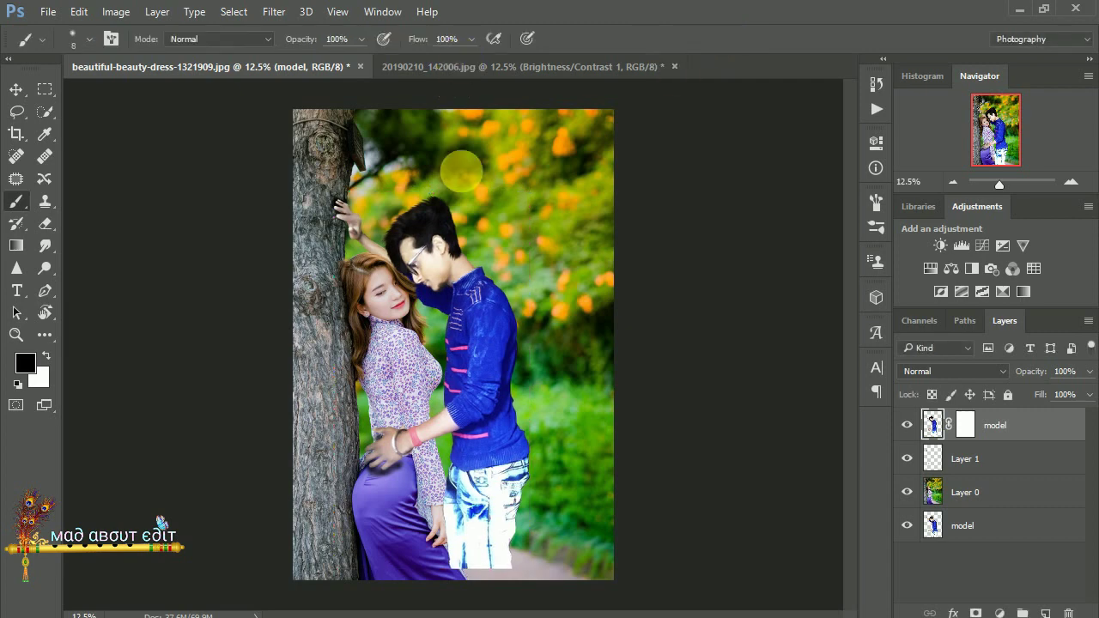
Delete Layer 1 and add a new layer named sado
left_click(975, 461)
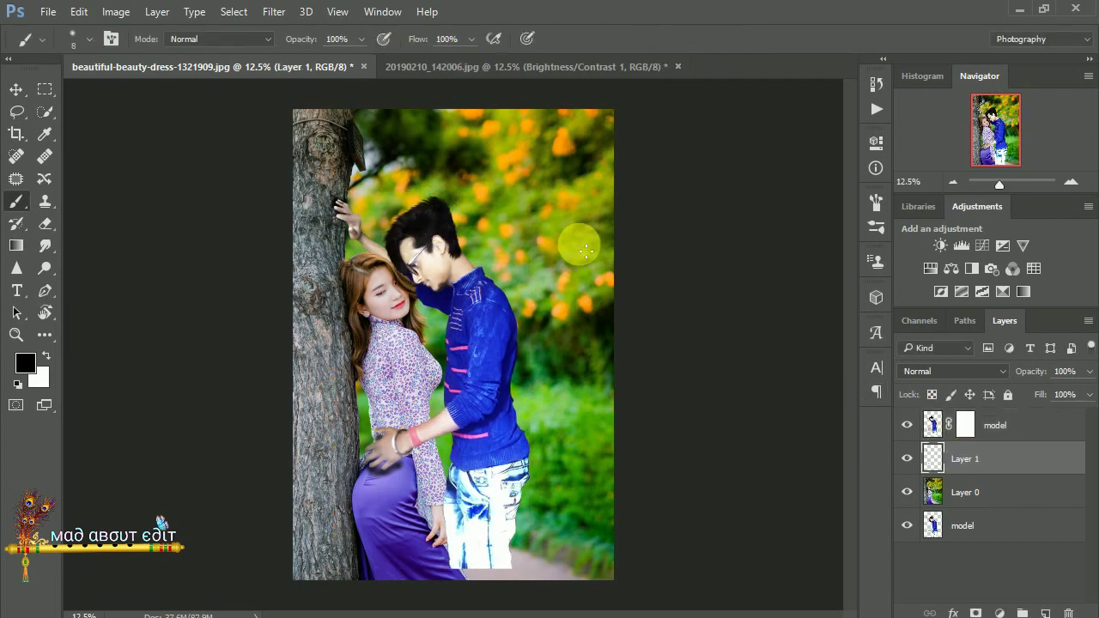
right_click(975, 461)
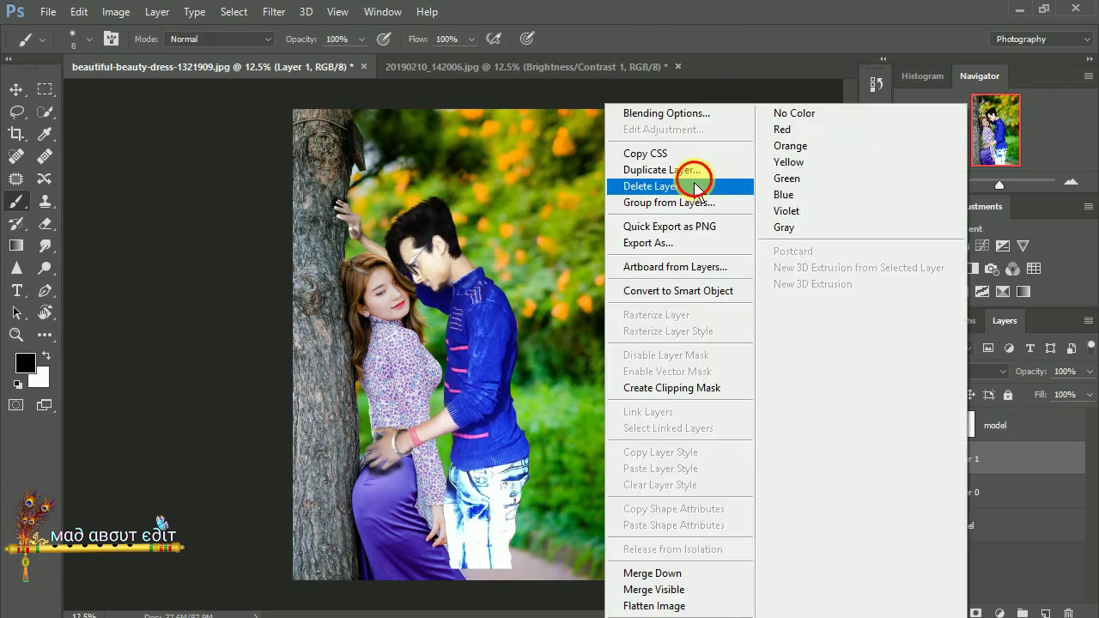
left_click(694, 180)
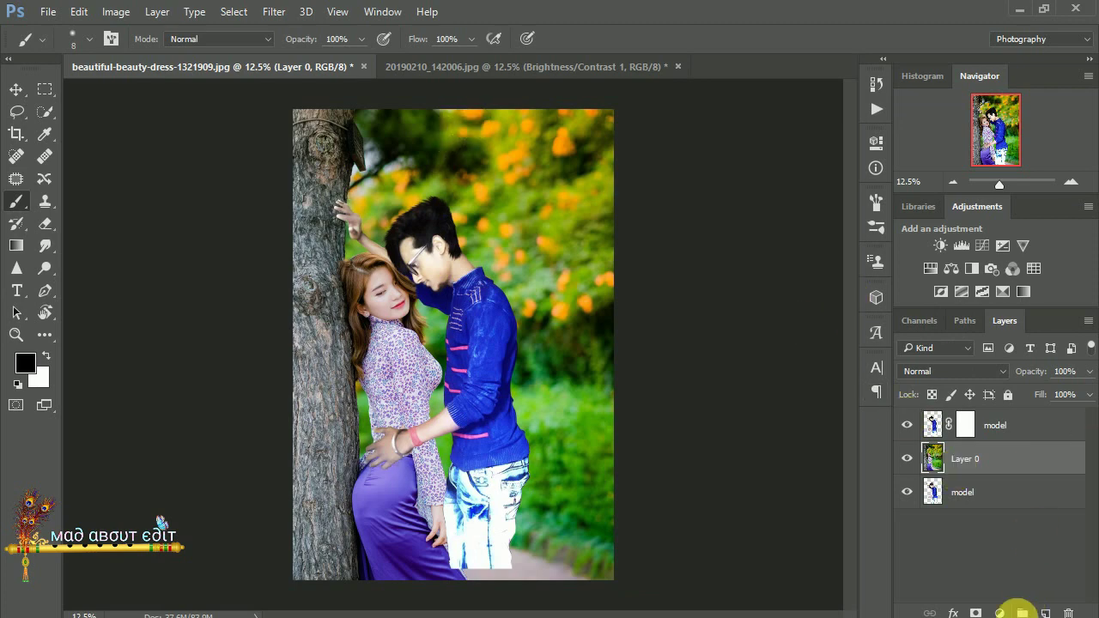
left_click(1044, 604)
type("sado")
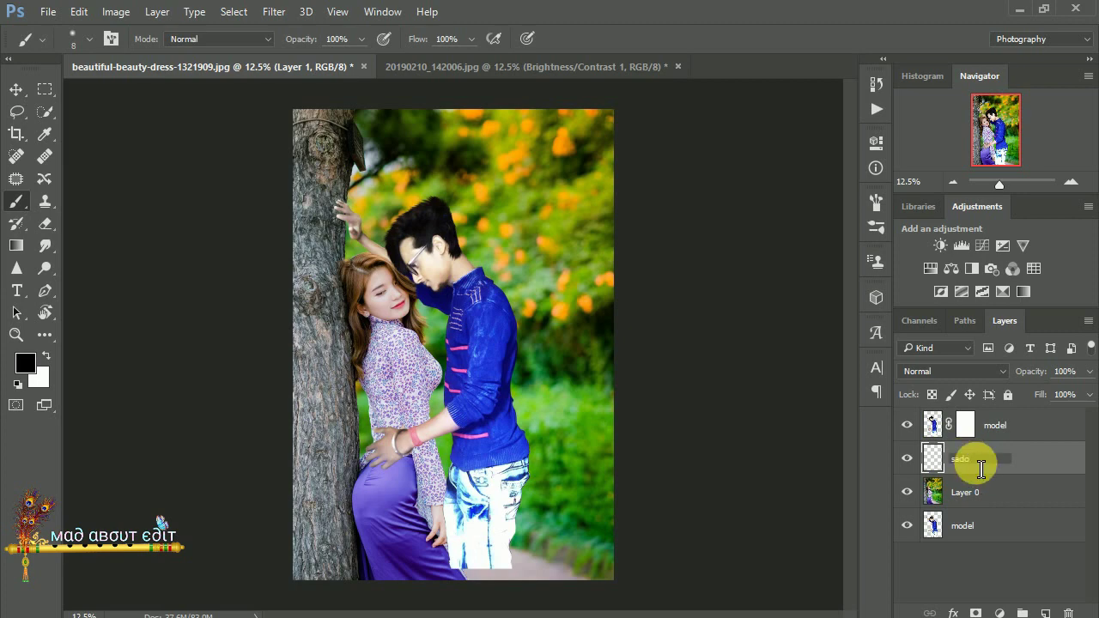
key("Return")
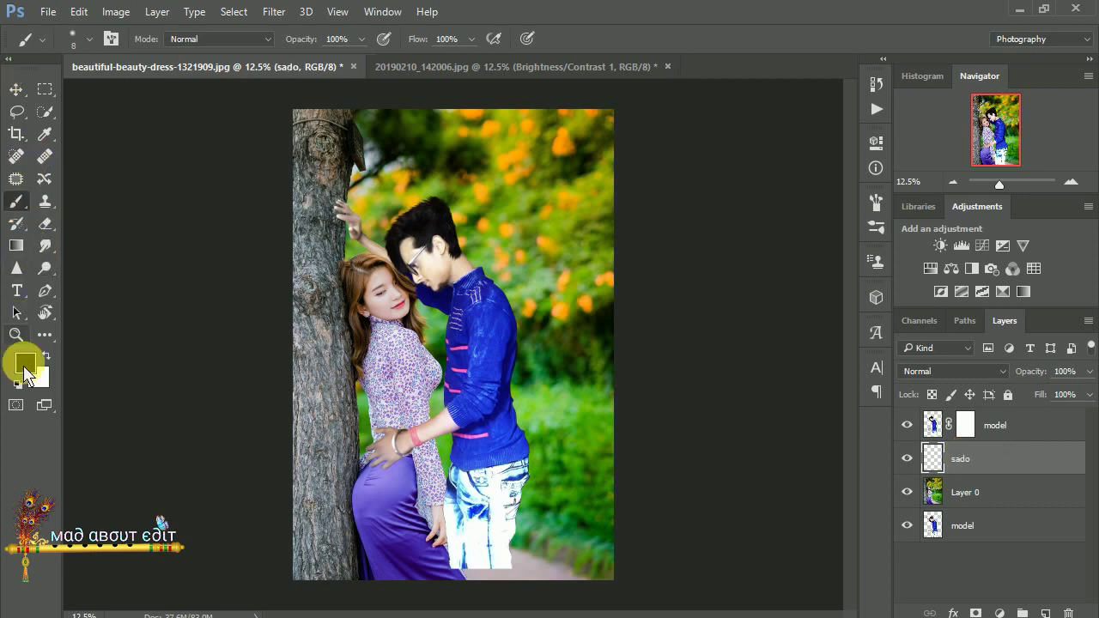
Set the foreground to black and paint soft 30%-opacity shadows around the hand and on the dress
left_click(25, 363)
left_click(397, 127)
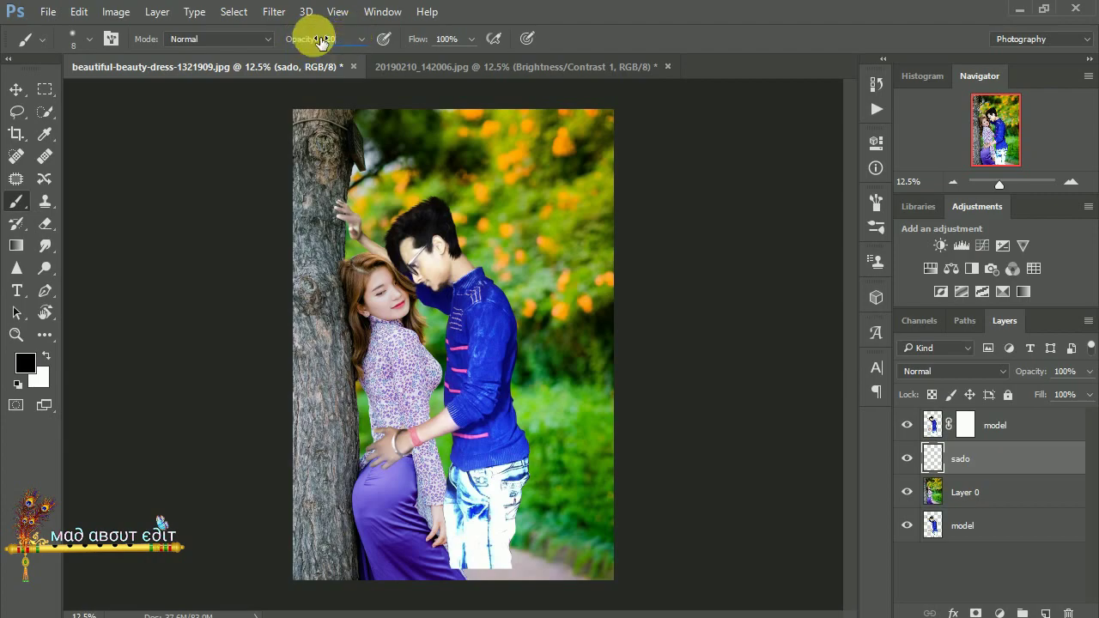
scroll(385, 191, "up", 1)
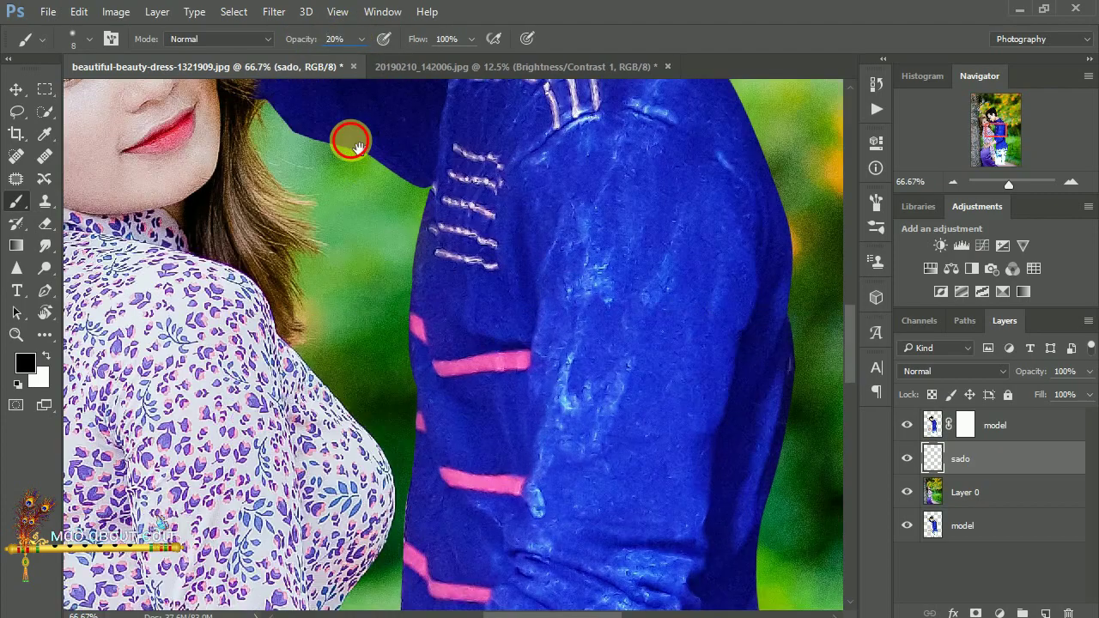
left_click_drag(348, 140, 459, 372)
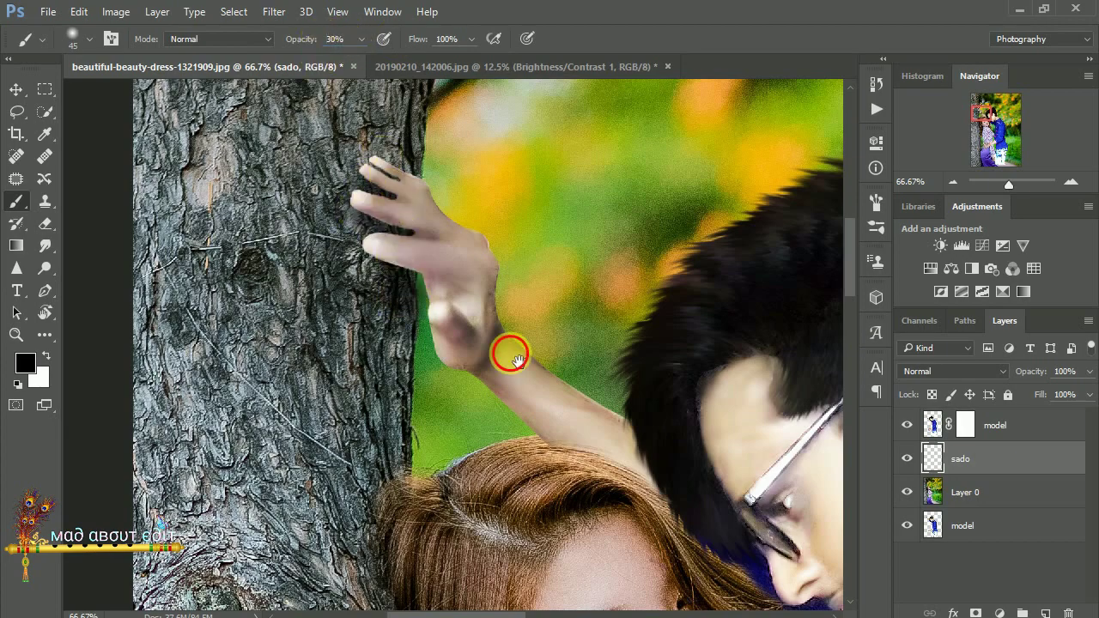
scroll(512, 355, "down", 5)
scroll(581, 393, "down", 5)
scroll(552, 183, "down", 5)
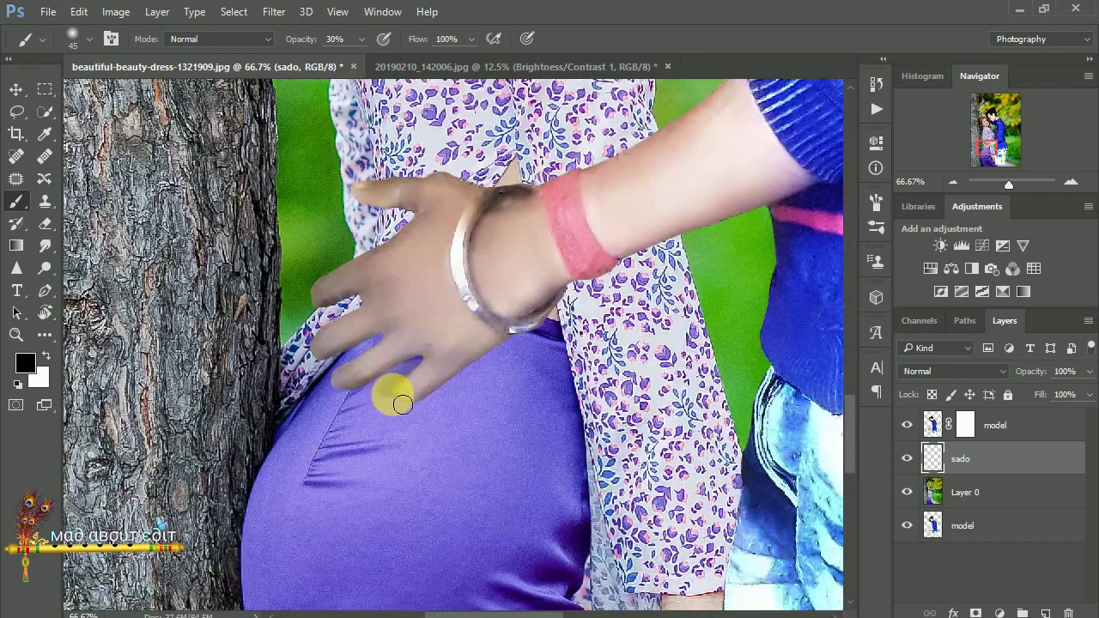
left_click_drag(342, 366, 364, 330)
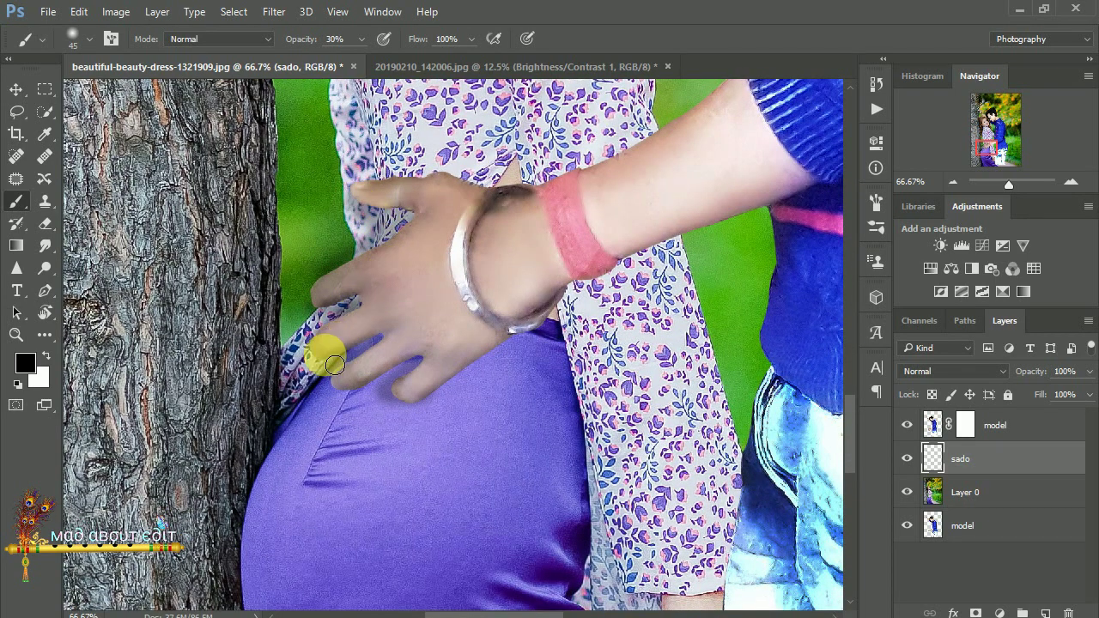
left_click_drag(335, 364, 431, 372)
key("ctrl+minus")
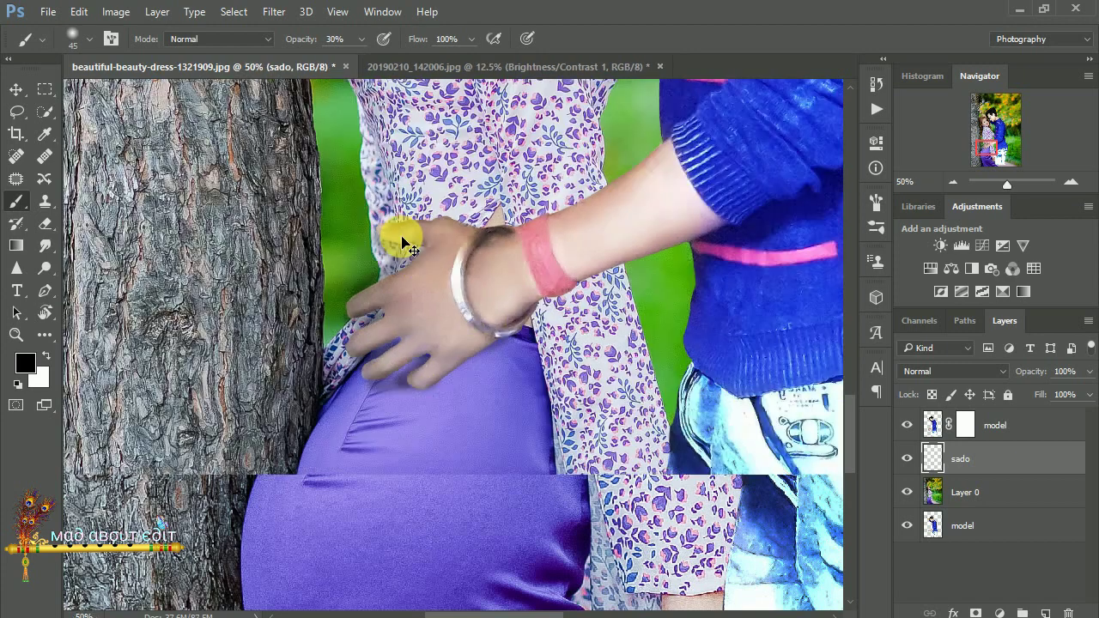
key("ctrl+minus")
key("ctrl+minus")
key("ctrl+minus")
key("ctrl+minus")
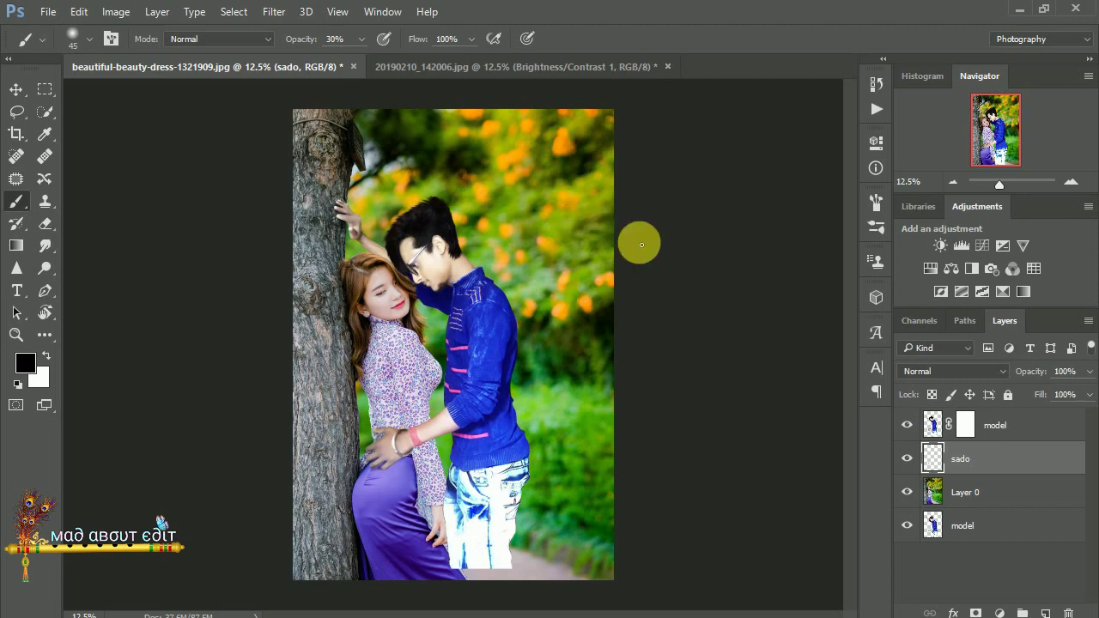
Transform the model layer to about 92% by 94.6%, nudged down and rotated −2.04°
key("ctrl+t")
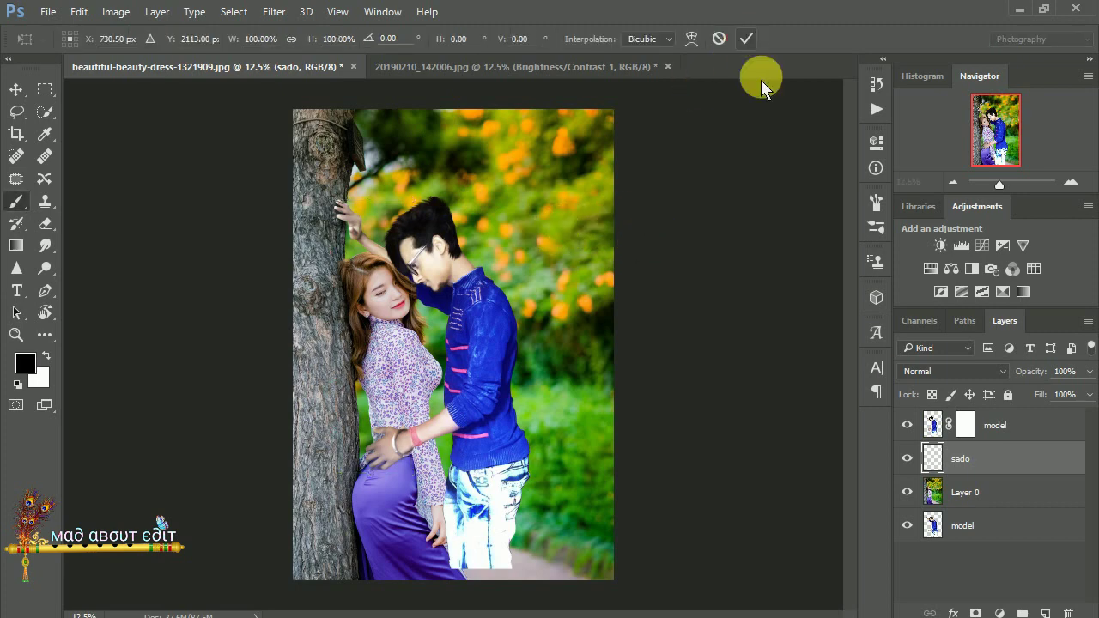
left_click(995, 425)
key("ctrl+t")
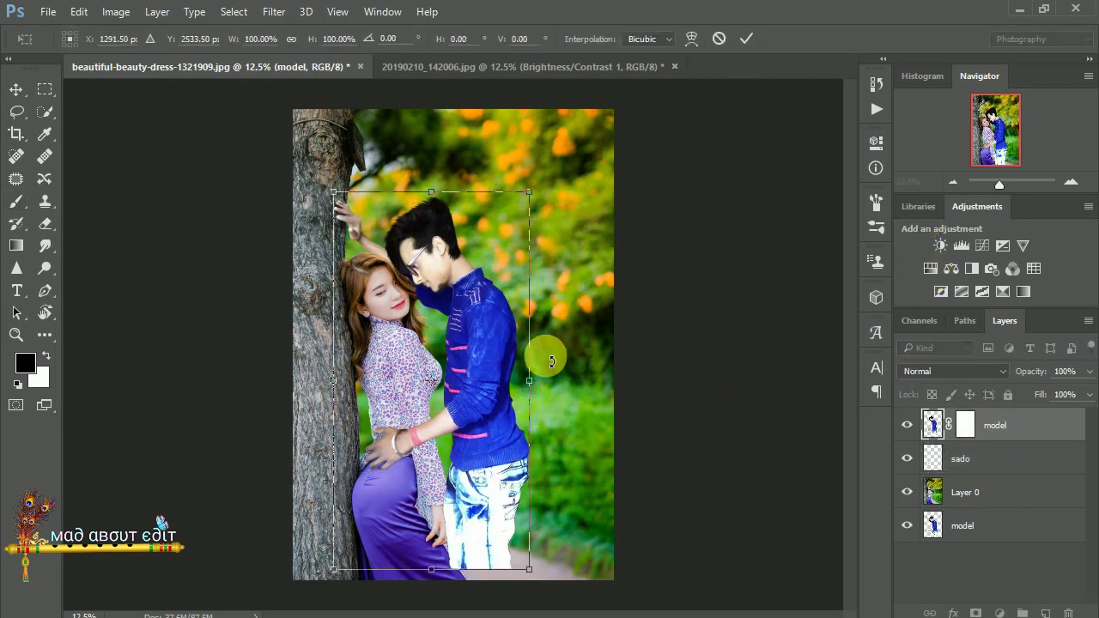
key("Down")
key("Down")
key("Down")
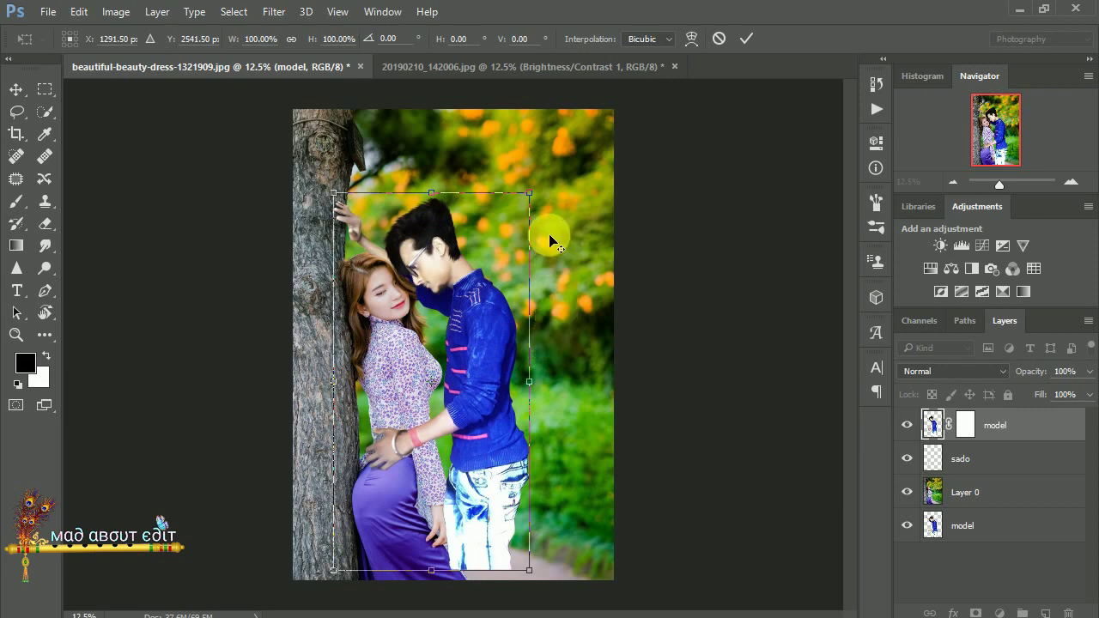
left_click_drag(531, 199, 526, 198)
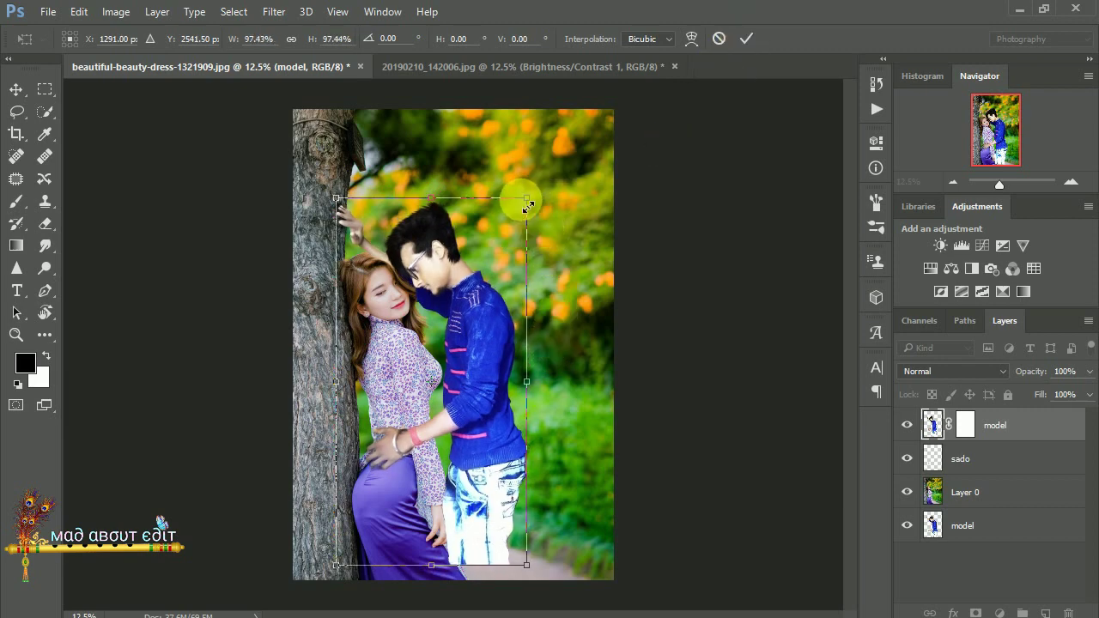
left_click_drag(527, 206, 523, 202)
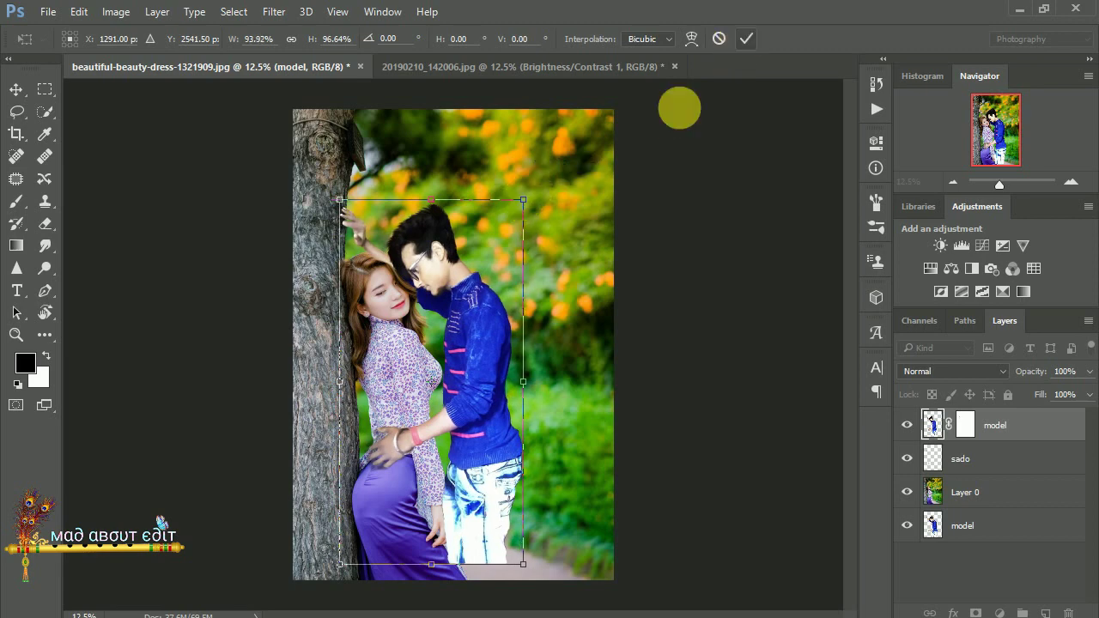
left_click_drag(527, 208, 523, 211)
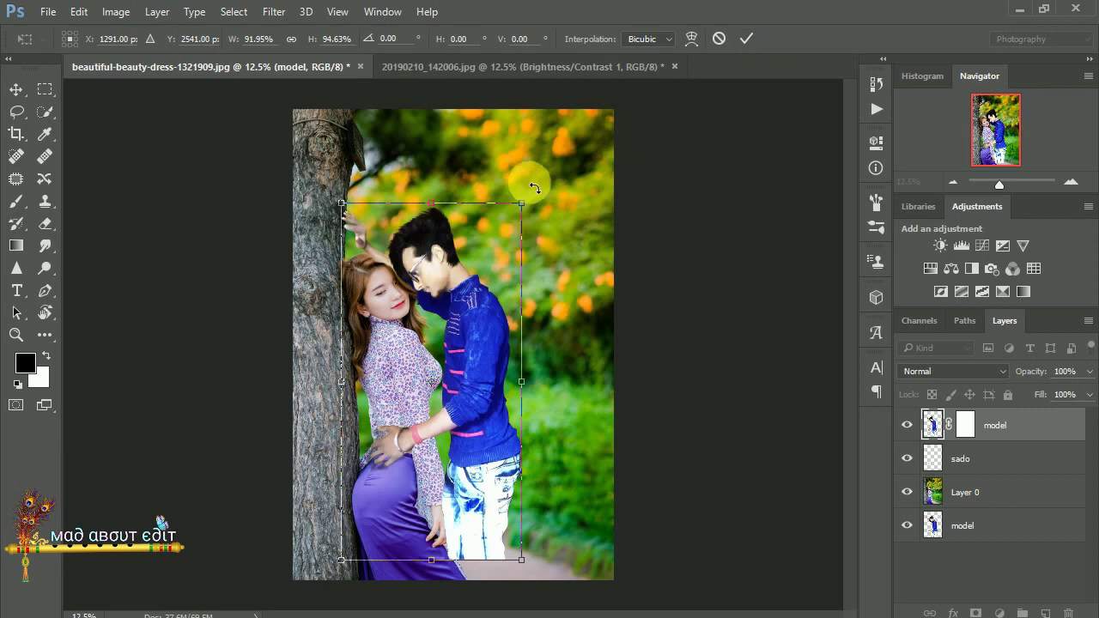
left_click_drag(533, 187, 530, 182)
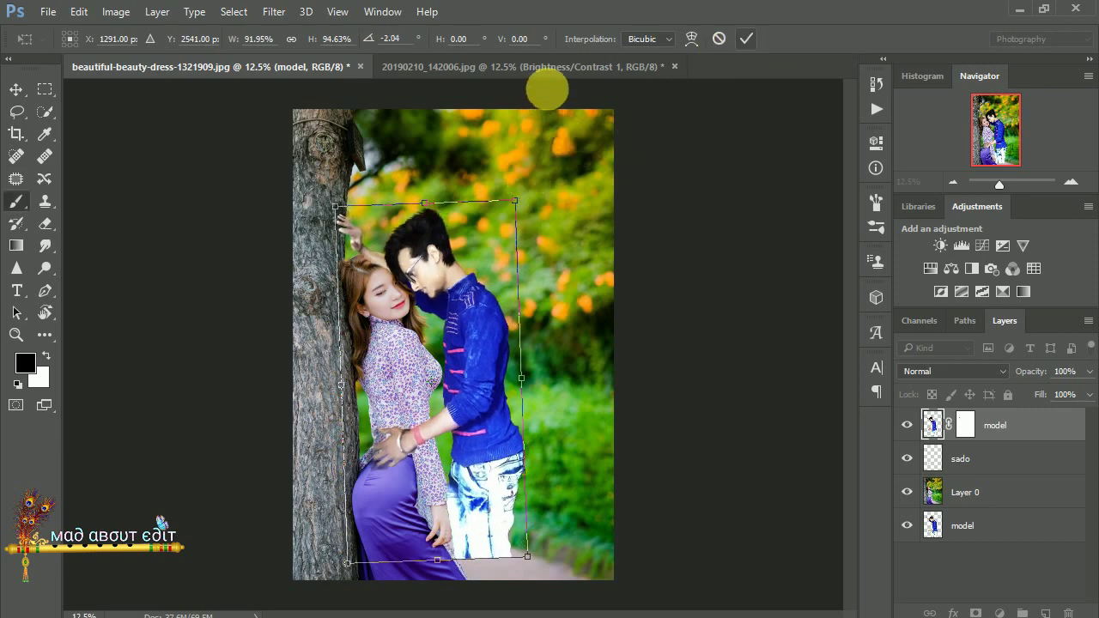
key("Return")
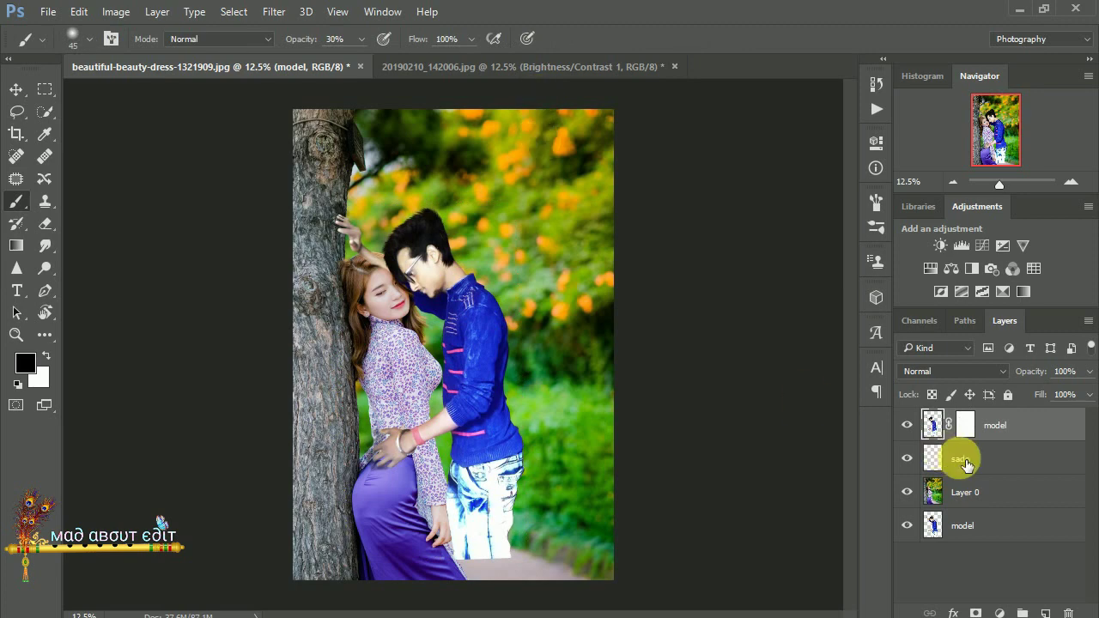
Nudge the man slightly upward and lower his layer opacity to 71%
left_click(17, 89)
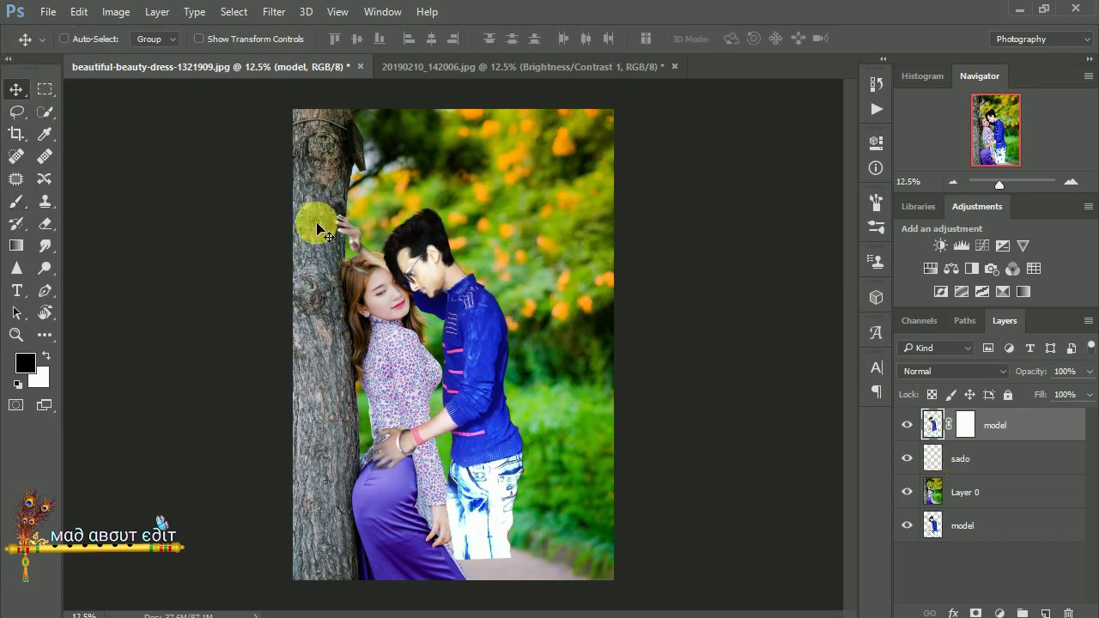
left_click_drag(368, 236, 358, 223)
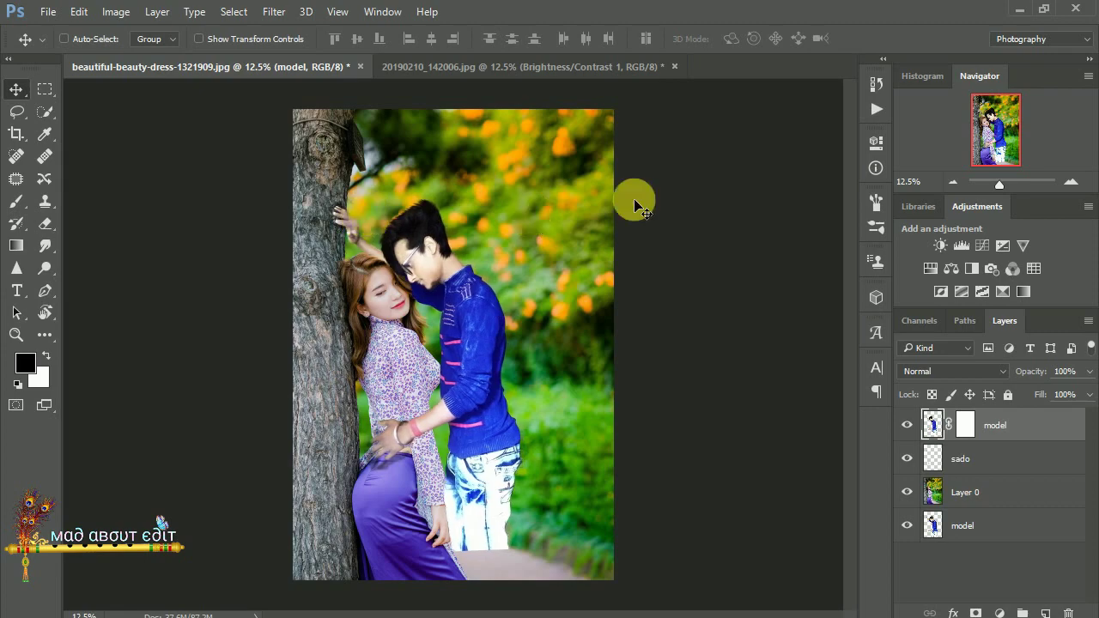
key("ctrl+plus")
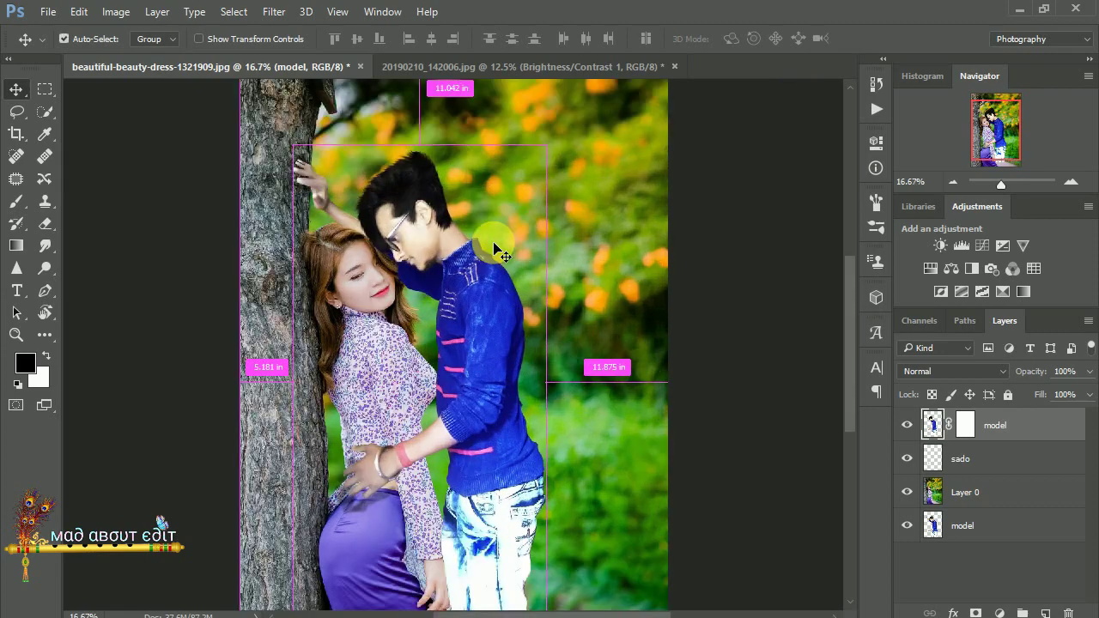
key("ctrl+plus")
key("ctrl+plus")
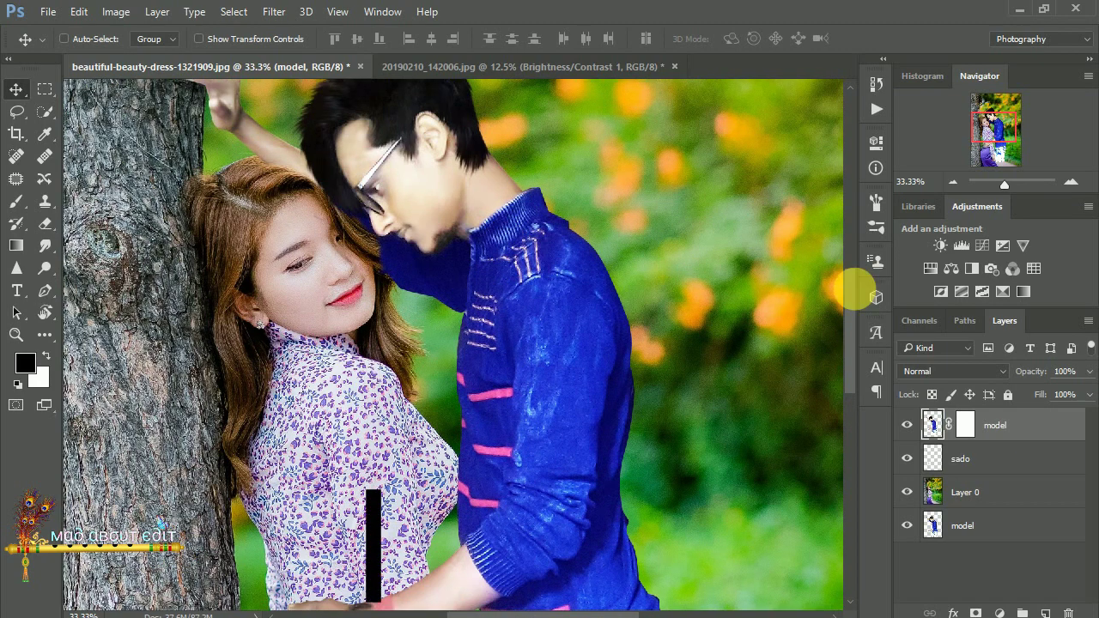
left_click_drag(1043, 376, 1010, 371)
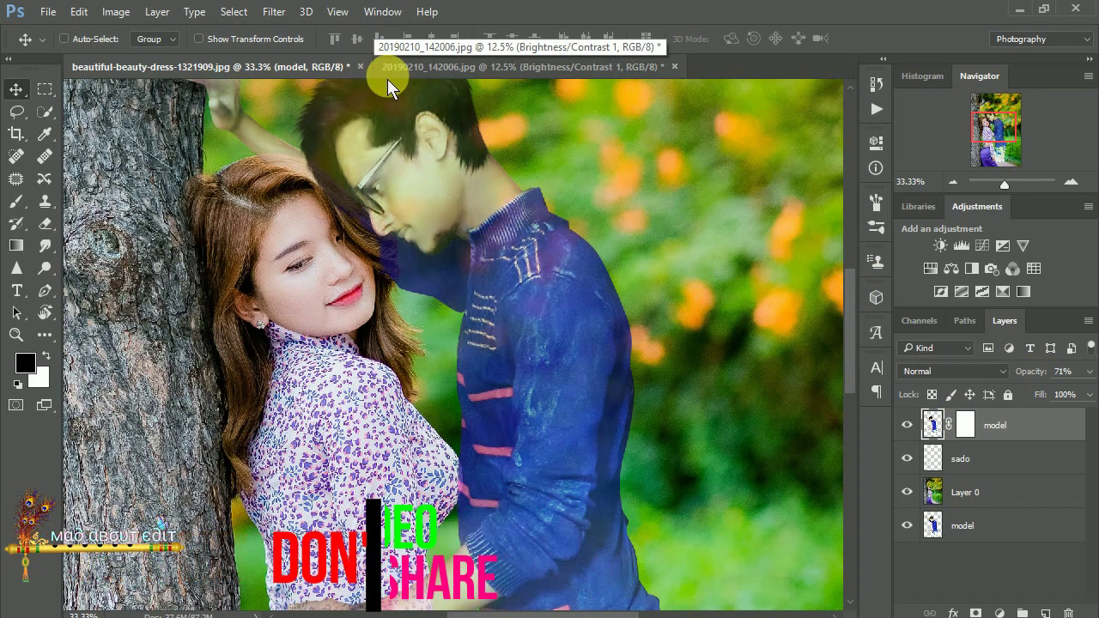
Zoom in on the faces, target the man's layer mask, and set black as the brush colour
key("ctrl+plus")
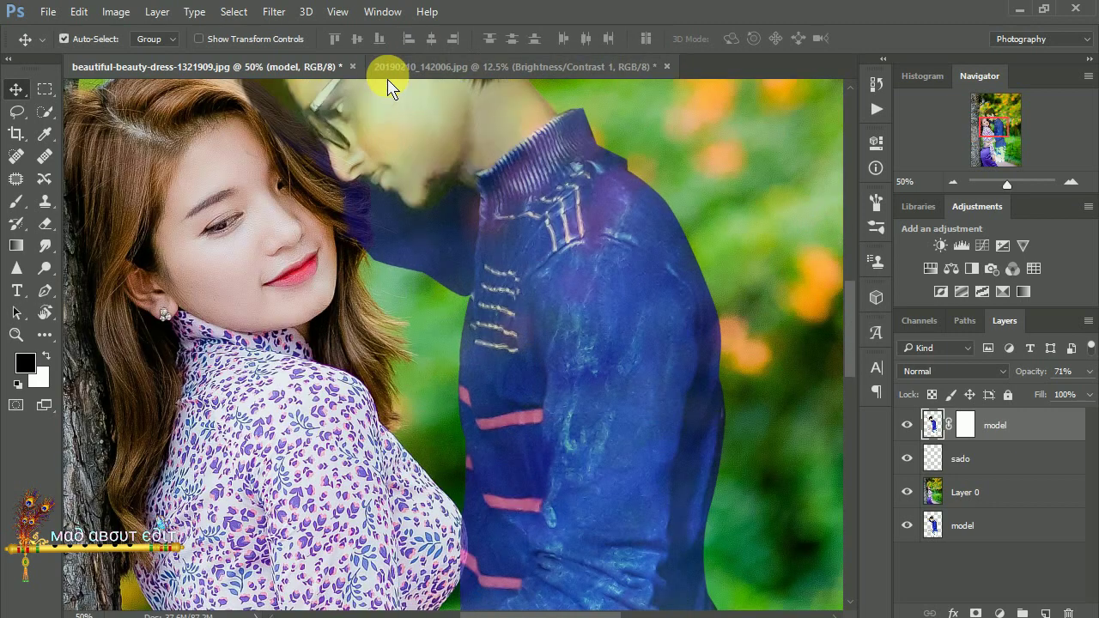
key("ctrl+plus")
scroll(241, 189, "up", 3)
left_click(989, 429)
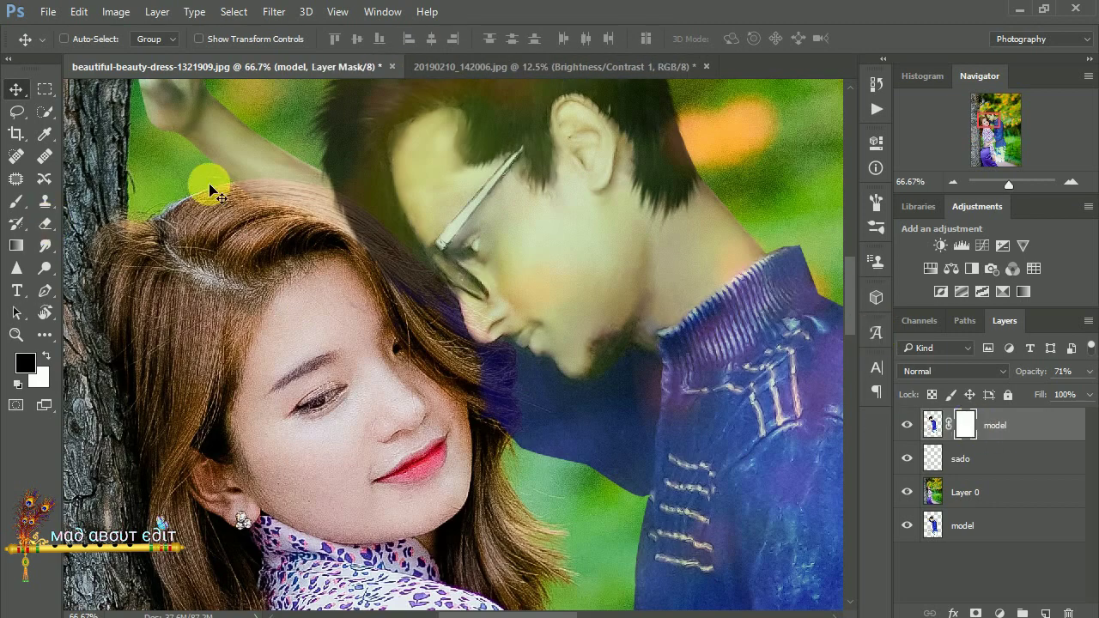
left_click(16, 201)
left_click(39, 369)
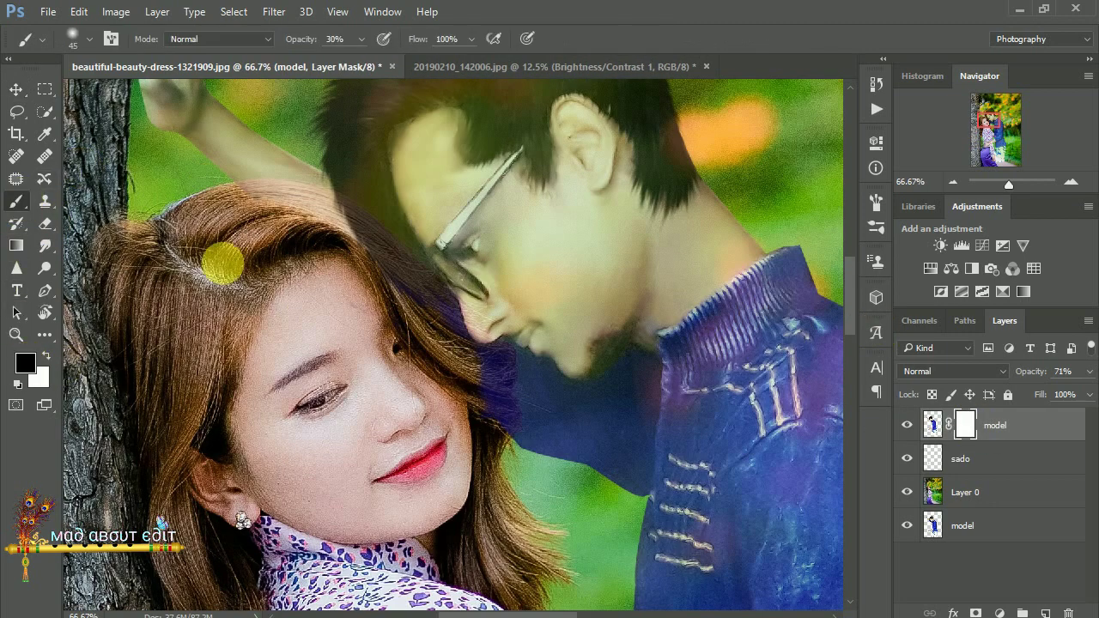
scroll(228, 215, "up", 1)
scroll(388, 355, "up", 1)
scroll(237, 273, "up", 1)
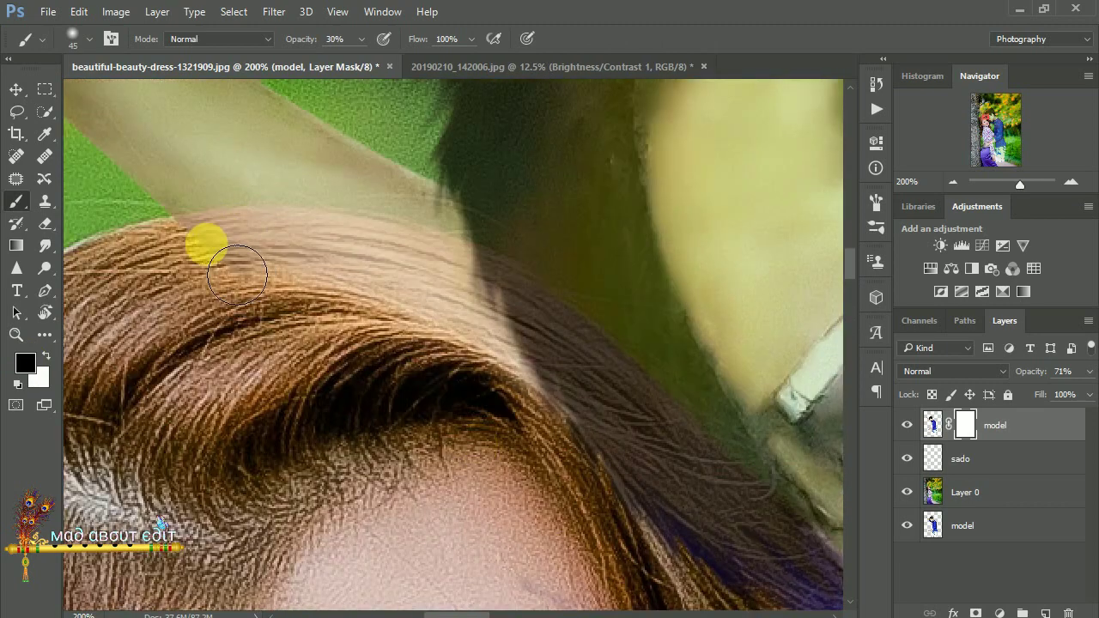
Paint the mask along the woman's hairline to reveal her hair over the man, then restore 100% opacity
mouse_move(233, 251)
left_mouse_down()
mouse_move(282, 248)
mouse_move(380, 289)
mouse_move(222, 280)
left_mouse_up()
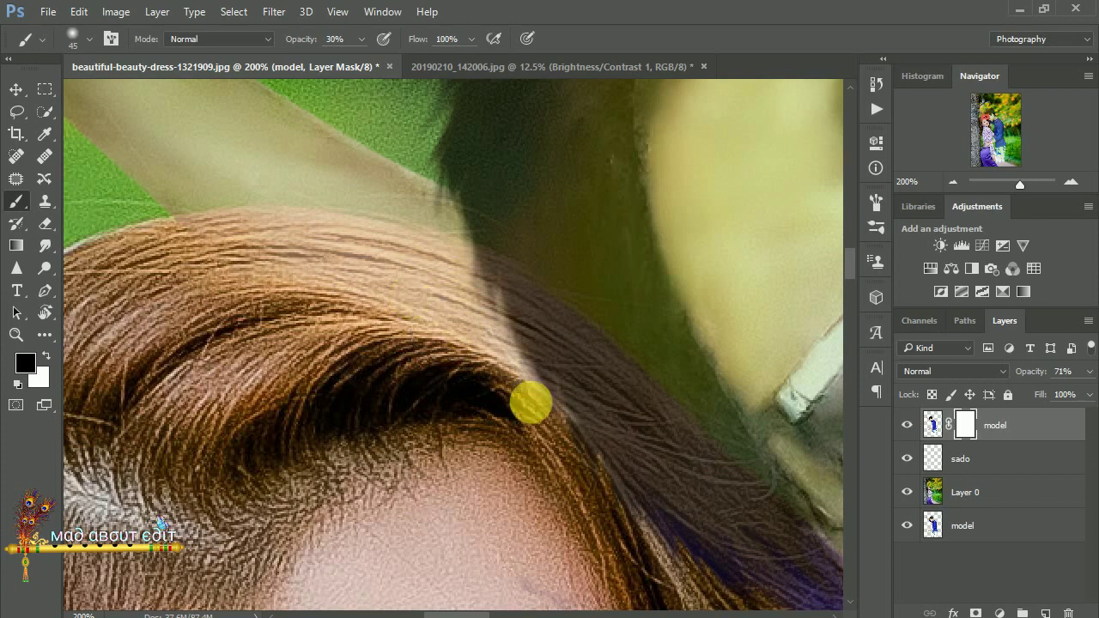
left_click_drag(530, 398, 281, 121)
mouse_move(289, 204)
left_mouse_down()
mouse_move(466, 314)
mouse_move(483, 417)
mouse_move(422, 396)
mouse_move(416, 321)
mouse_move(441, 466)
mouse_move(389, 237)
left_mouse_up()
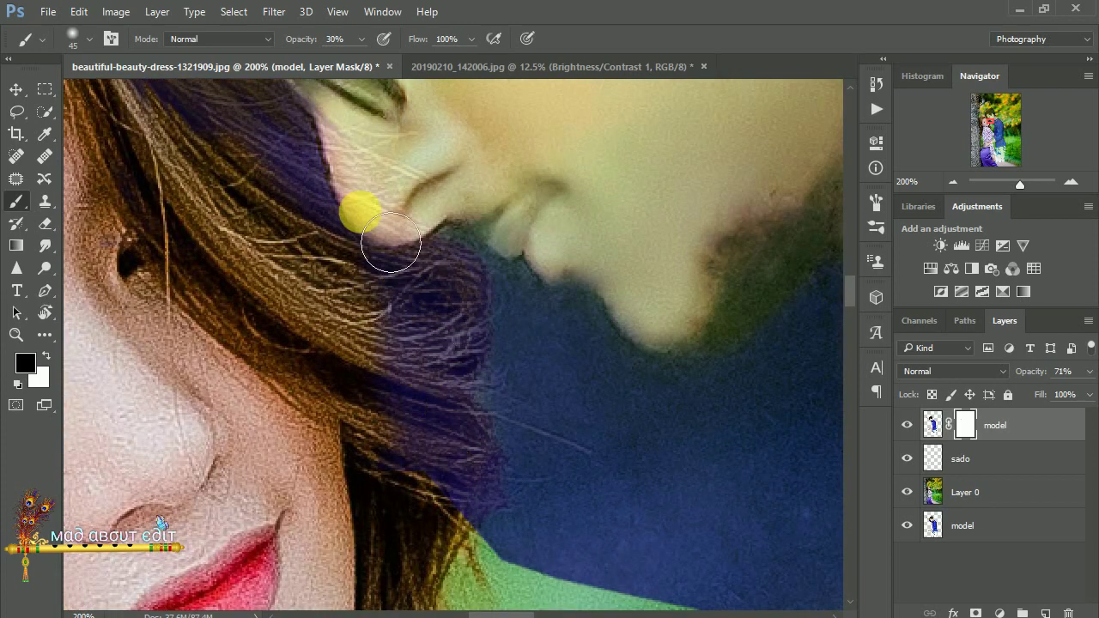
mouse_move(412, 283)
left_mouse_down()
mouse_move(430, 344)
mouse_move(425, 309)
mouse_move(454, 346)
mouse_move(454, 450)
left_mouse_up()
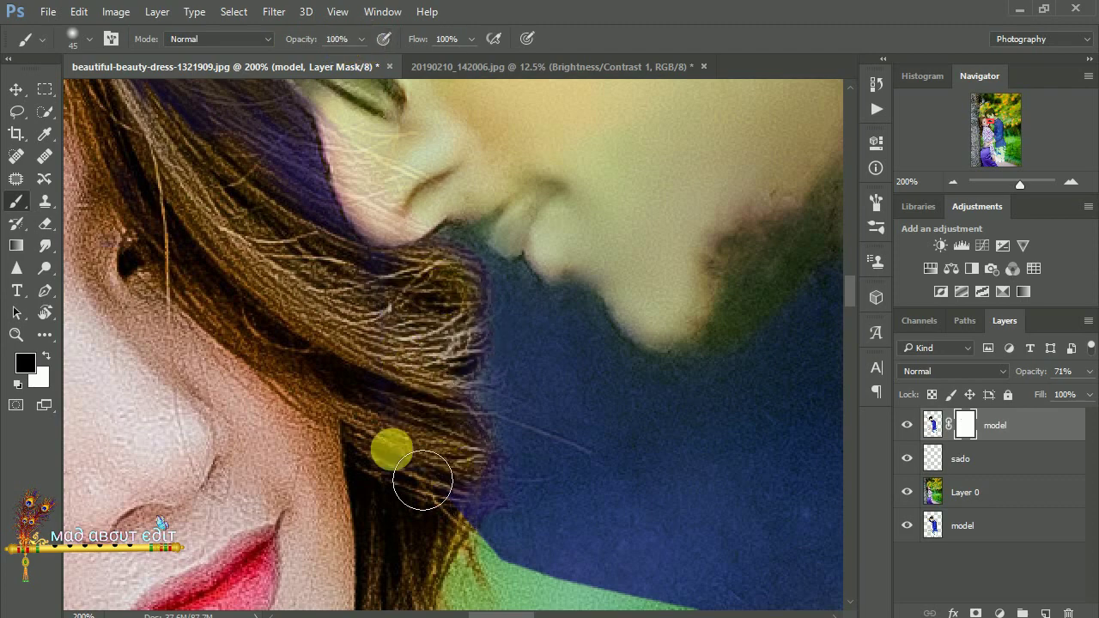
mouse_move(235, 230)
left_mouse_down()
mouse_move(349, 334)
mouse_move(422, 456)
left_mouse_up()
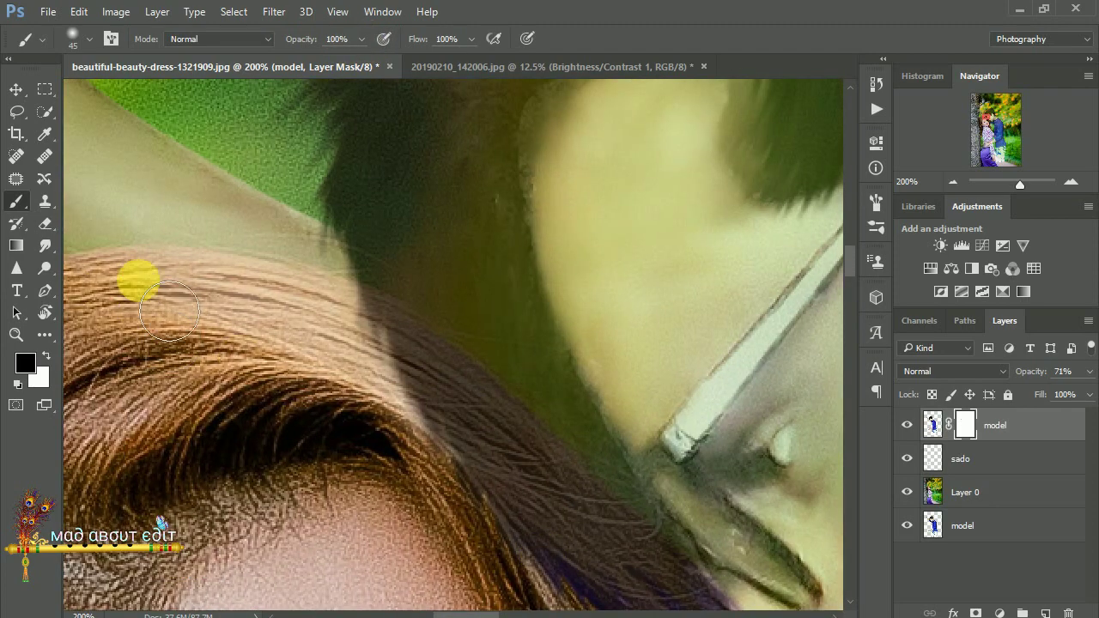
left_click_drag(371, 416, 152, 326)
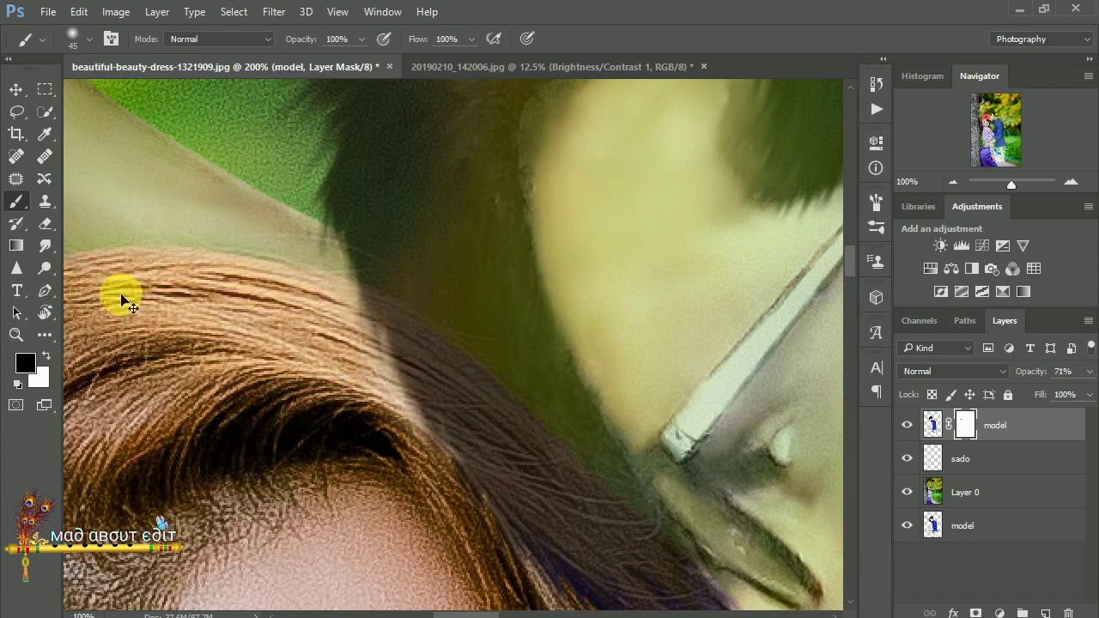
key("ctrl+minus")
key("ctrl+minus")
key("ctrl+minus")
key("ctrl+minus")
key("ctrl+minus")
key("ctrl+minus")
key("ctrl+minus")
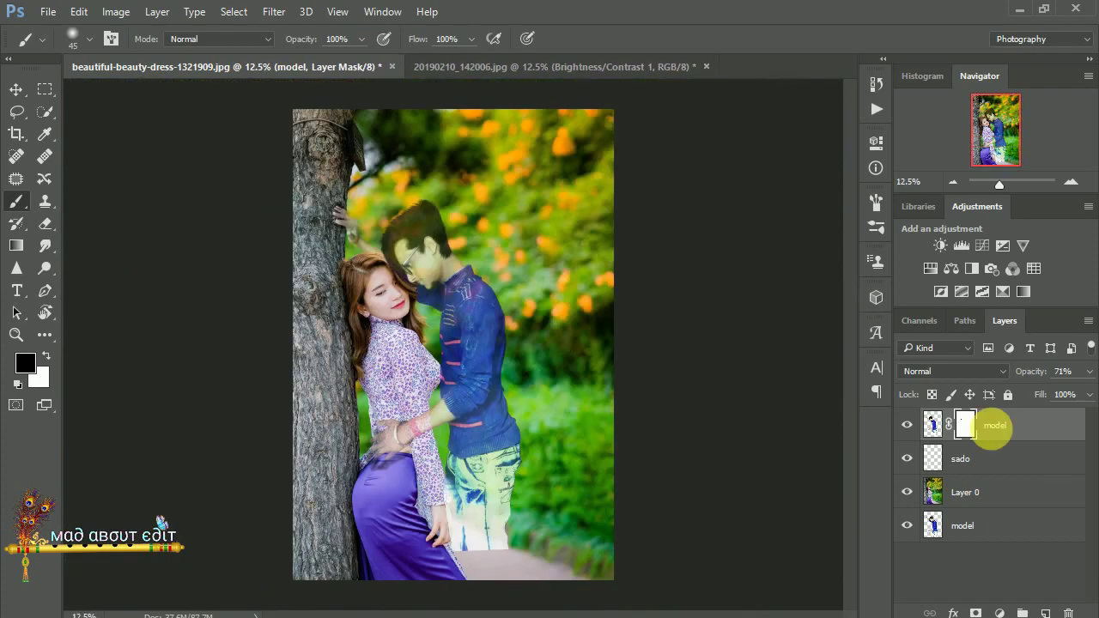
left_click(500, 250)
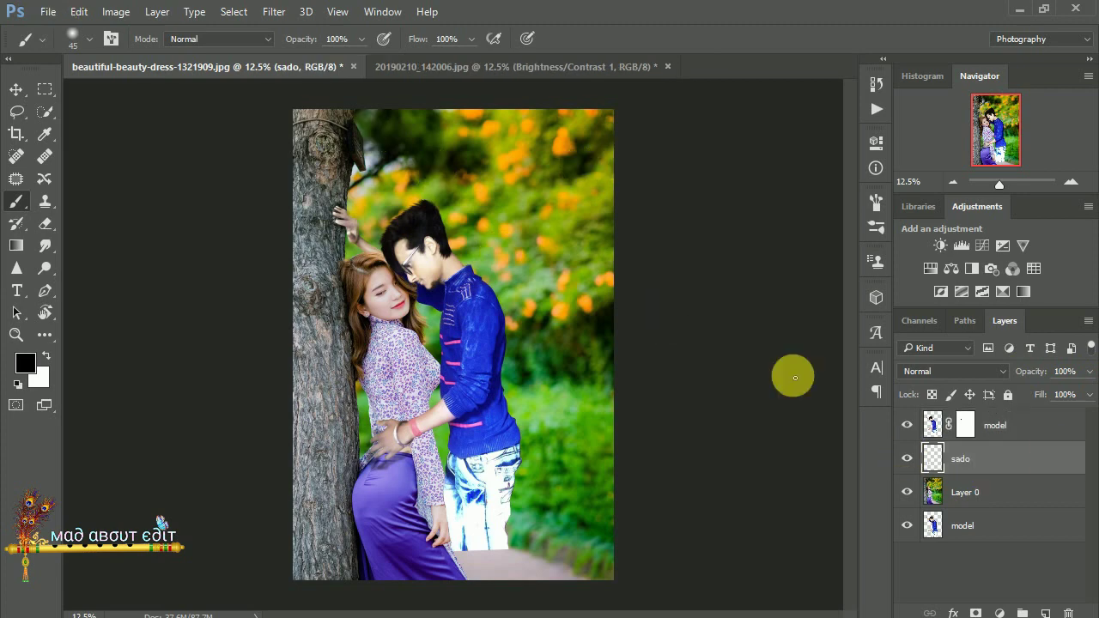
Delete the sado layer and set the brush opacity to 44%
right_click(1018, 459)
left_click(704, 172)
type("28")
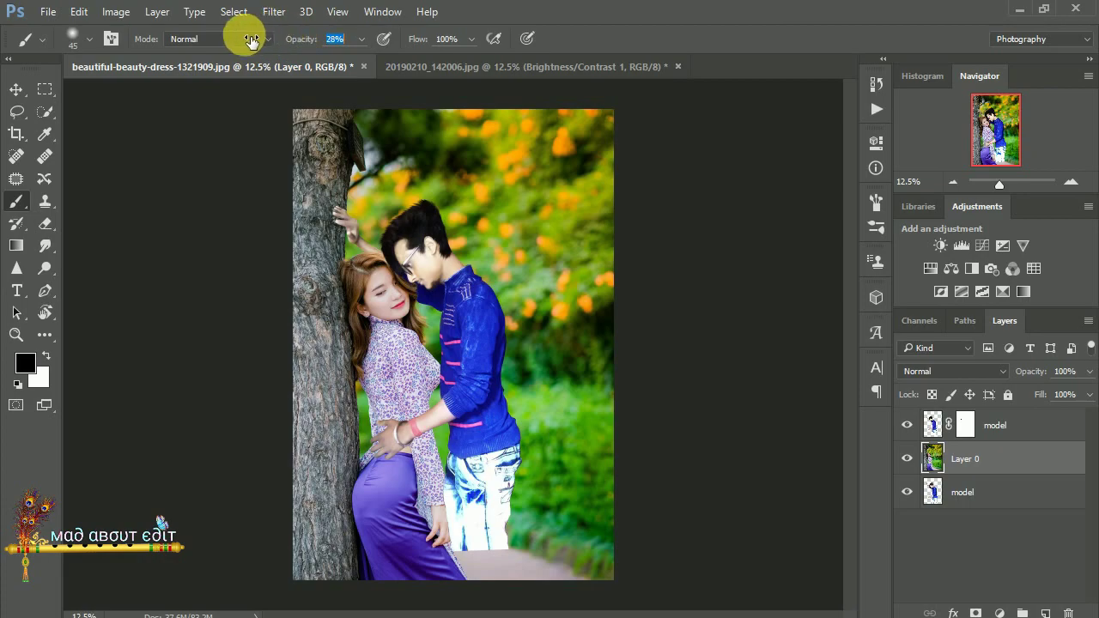
type("44")
key("Return")
On a new layer, paint black shadows where the man's fingers and palm touch the tree bark
key("ctrl+plus")
key("ctrl+plus")
key("ctrl+plus")
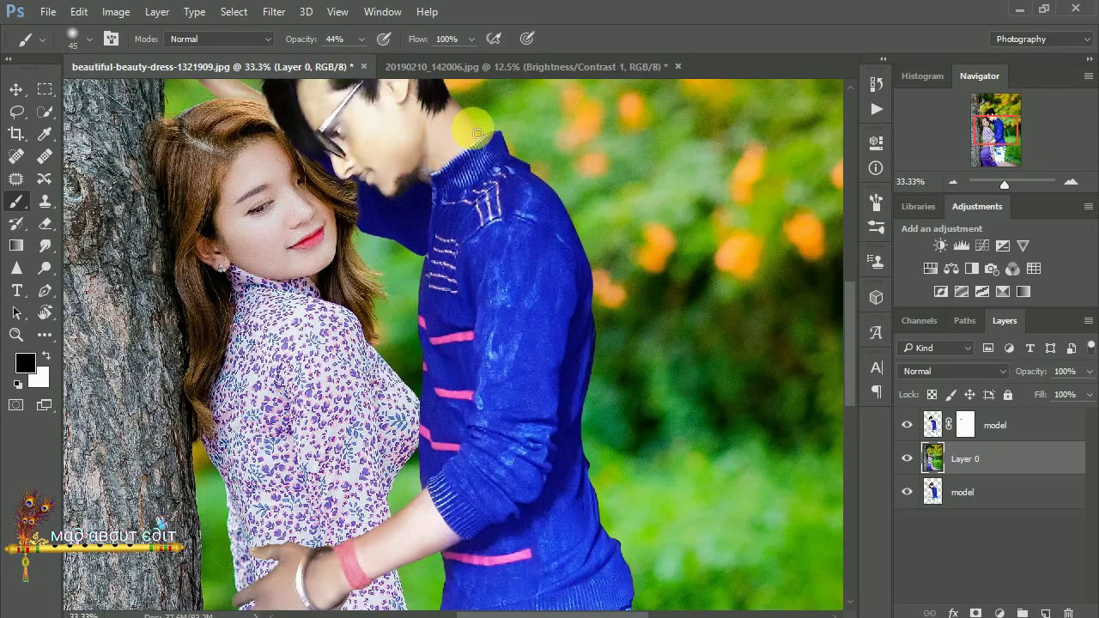
left_click(1045, 614)
scroll(300, 346, "up", 1)
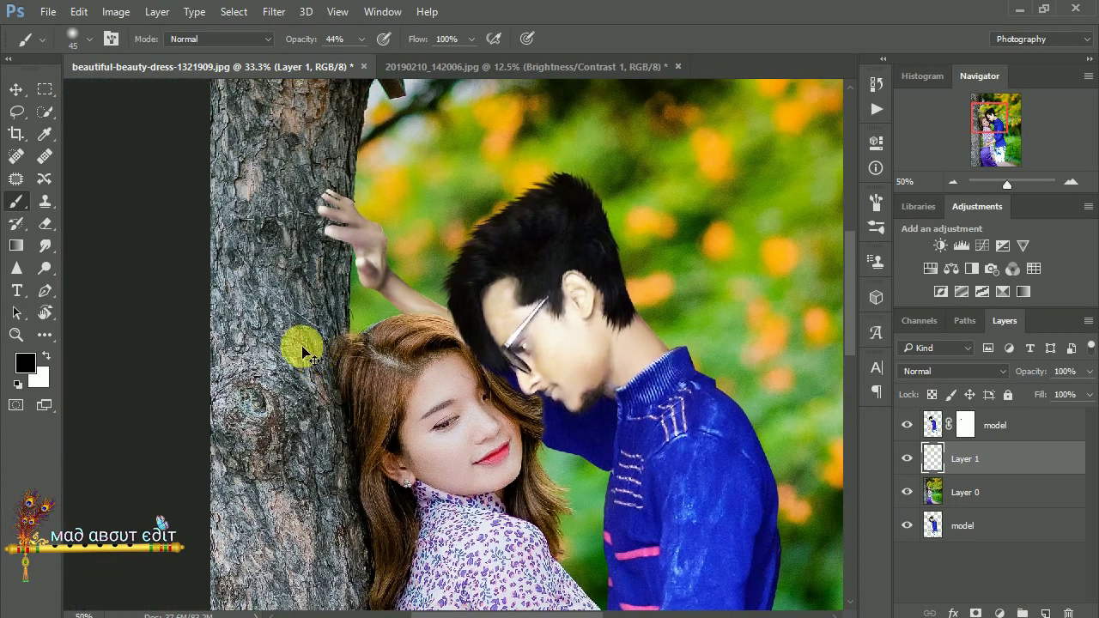
scroll(311, 355, "up", 1)
left_click_drag(311, 355, 404, 368)
left_click_drag(365, 285, 327, 271)
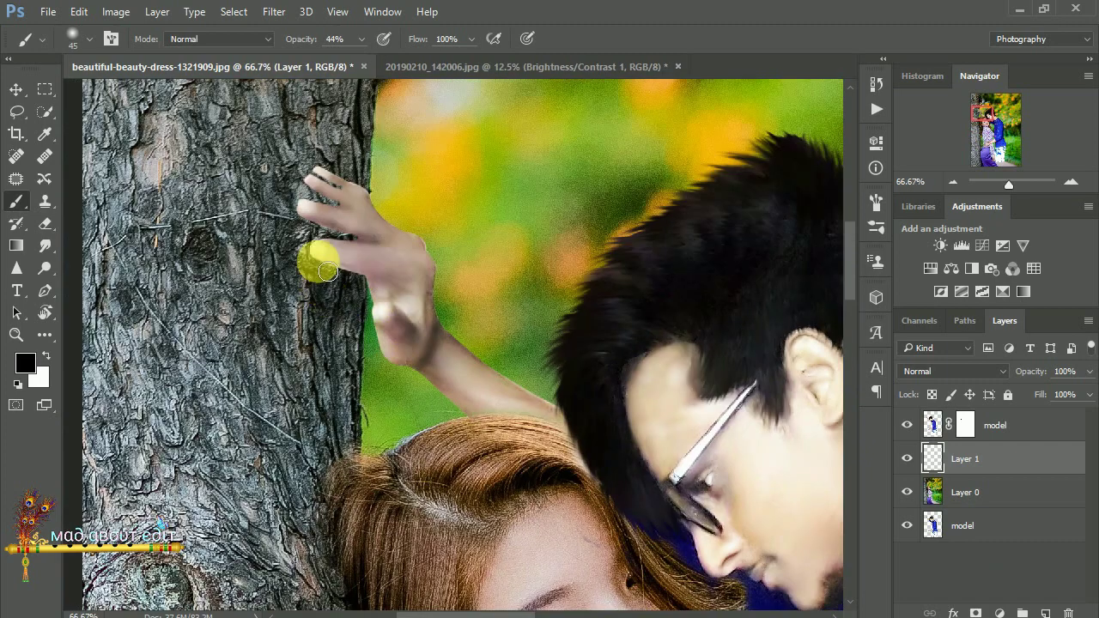
mouse_move(343, 192)
left_mouse_down()
mouse_move(363, 305)
mouse_move(315, 213)
left_mouse_up()
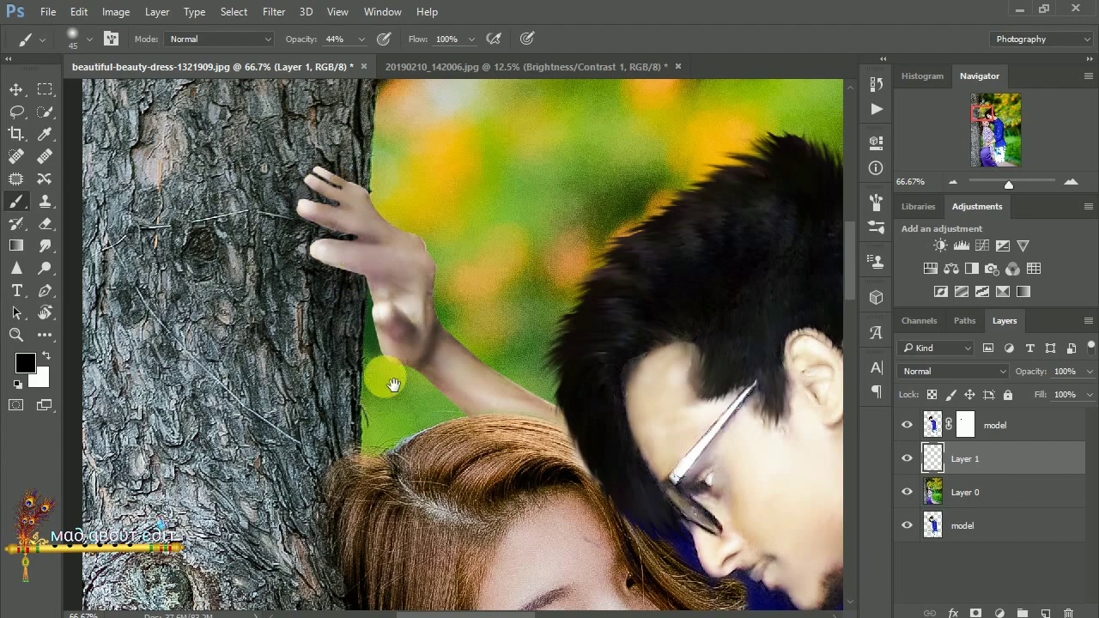
Paint shadows across the back of the man's hand, fingers and wrist on the woman's waist
mouse_move(393, 385)
left_mouse_down()
mouse_move(454, 432)
mouse_move(496, 164)
left_mouse_up()
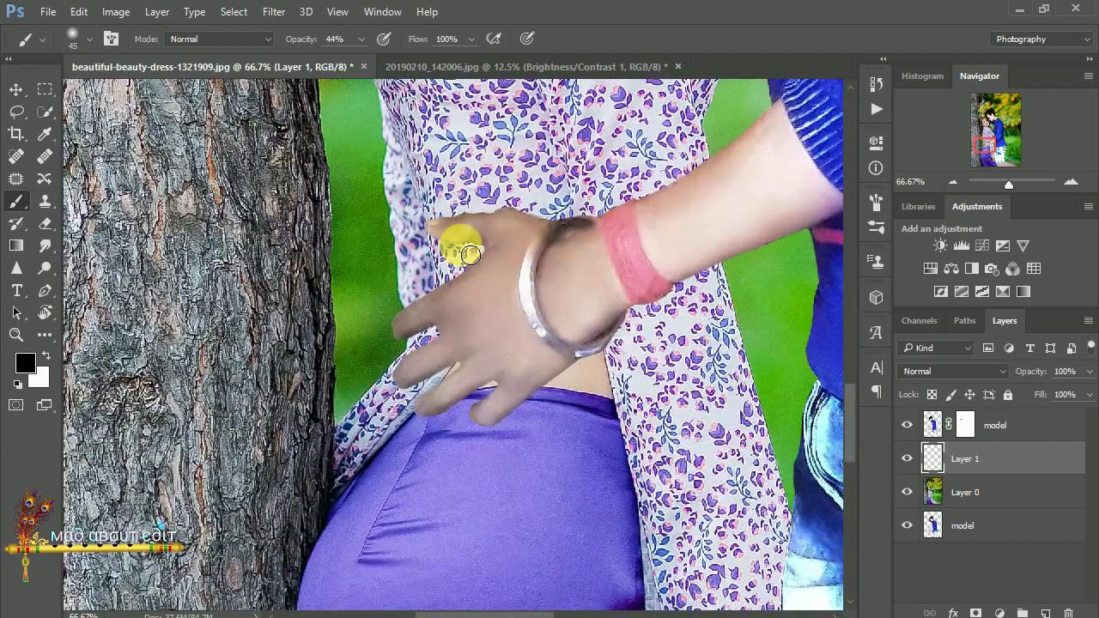
left_click_drag(471, 254, 479, 299)
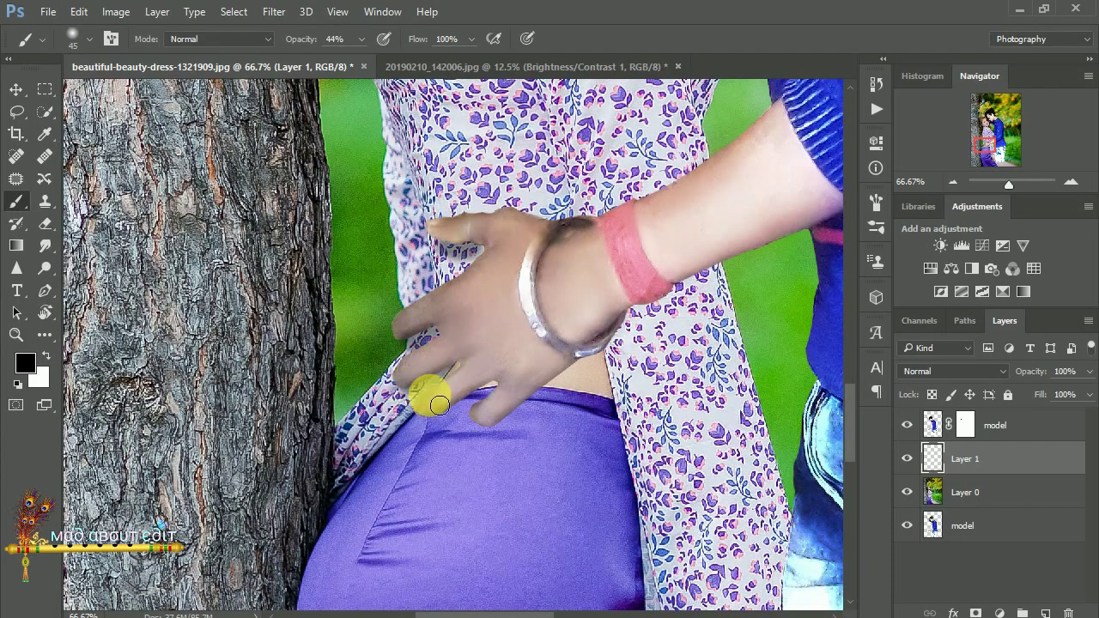
mouse_move(439, 404)
left_mouse_down()
mouse_move(491, 383)
mouse_move(421, 412)
mouse_move(521, 412)
mouse_move(622, 330)
left_mouse_up()
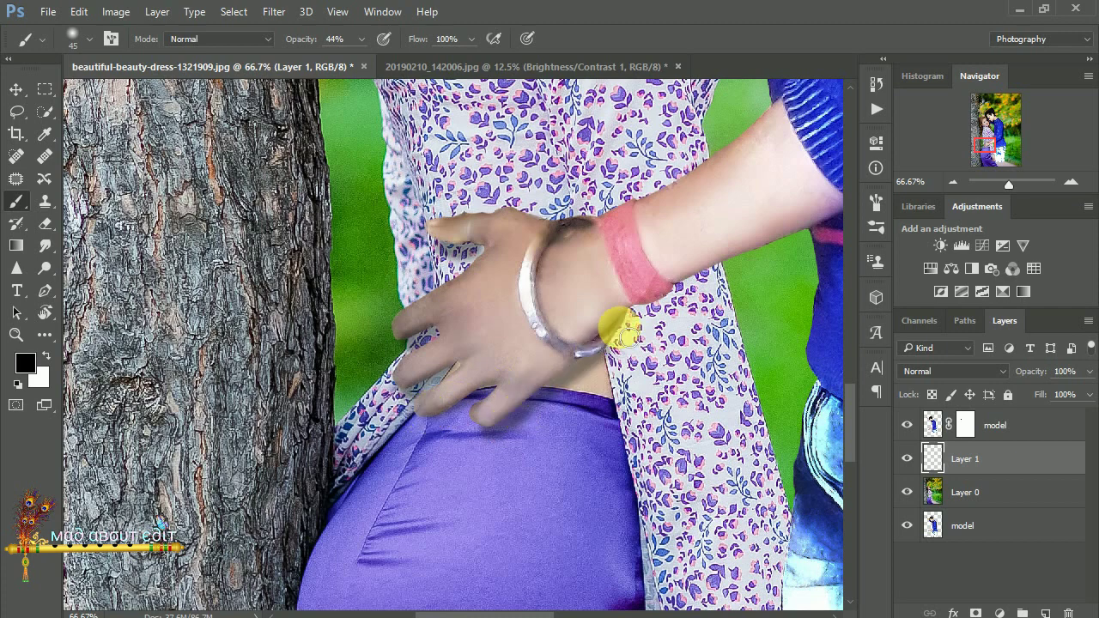
scroll(650, 318, "down", 5)
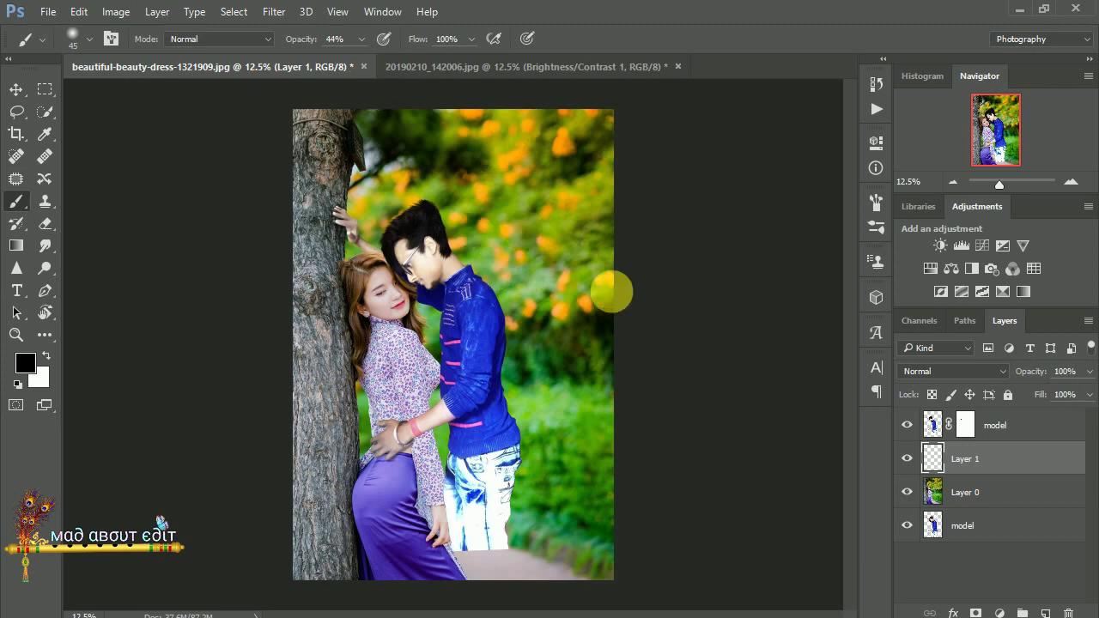
Apply the man's layer mask, crop a strip off the image bottom, and set his opacity to 65%
right_click(962, 429)
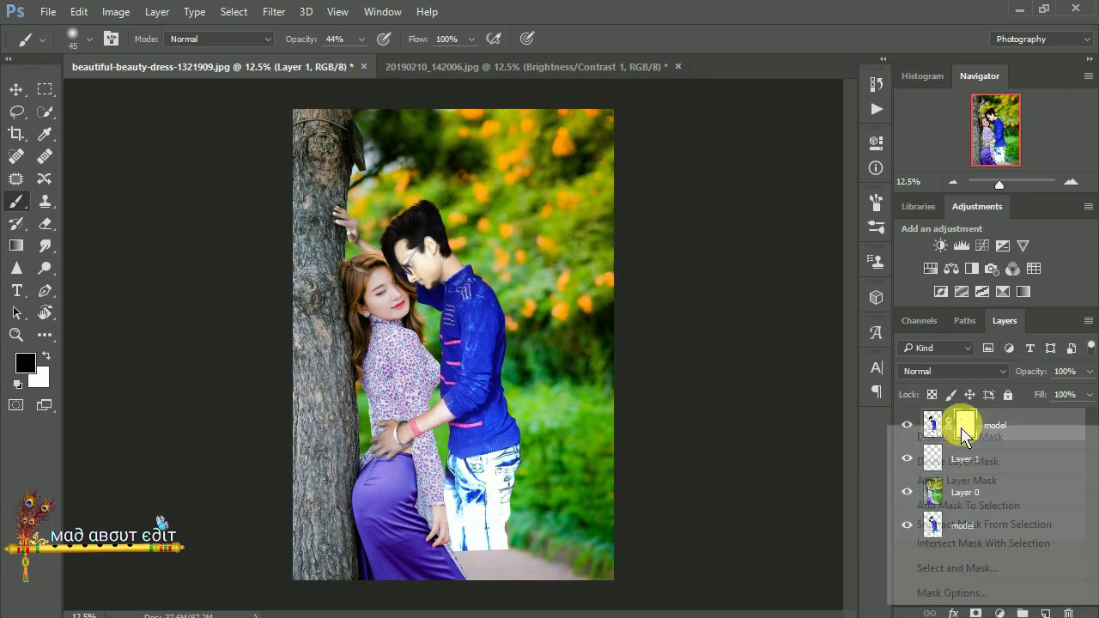
left_click(957, 482)
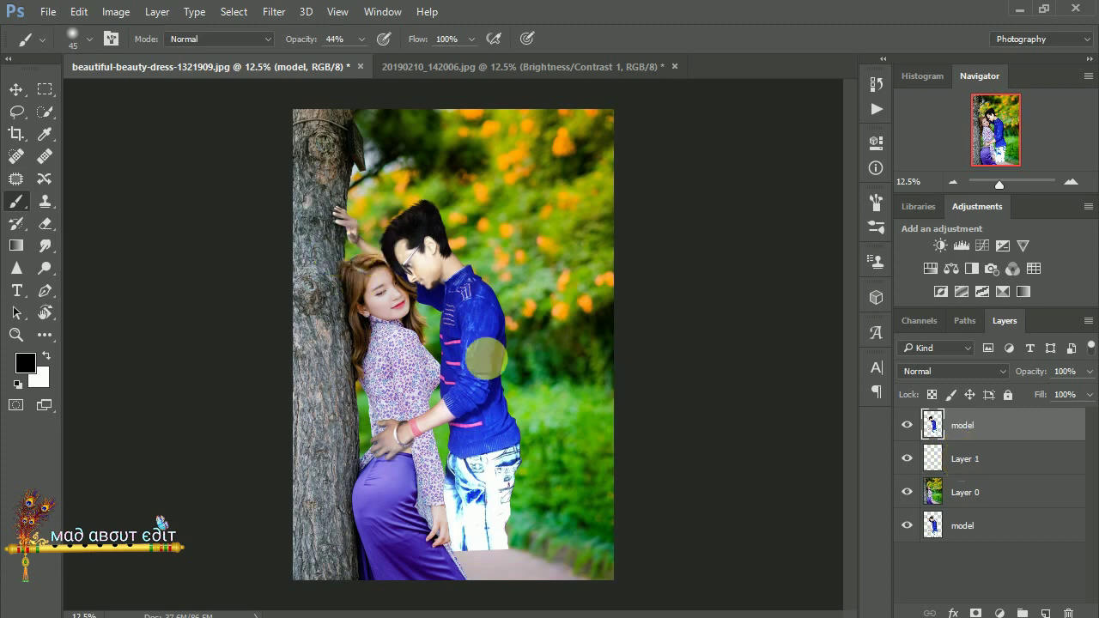
left_click(15, 139)
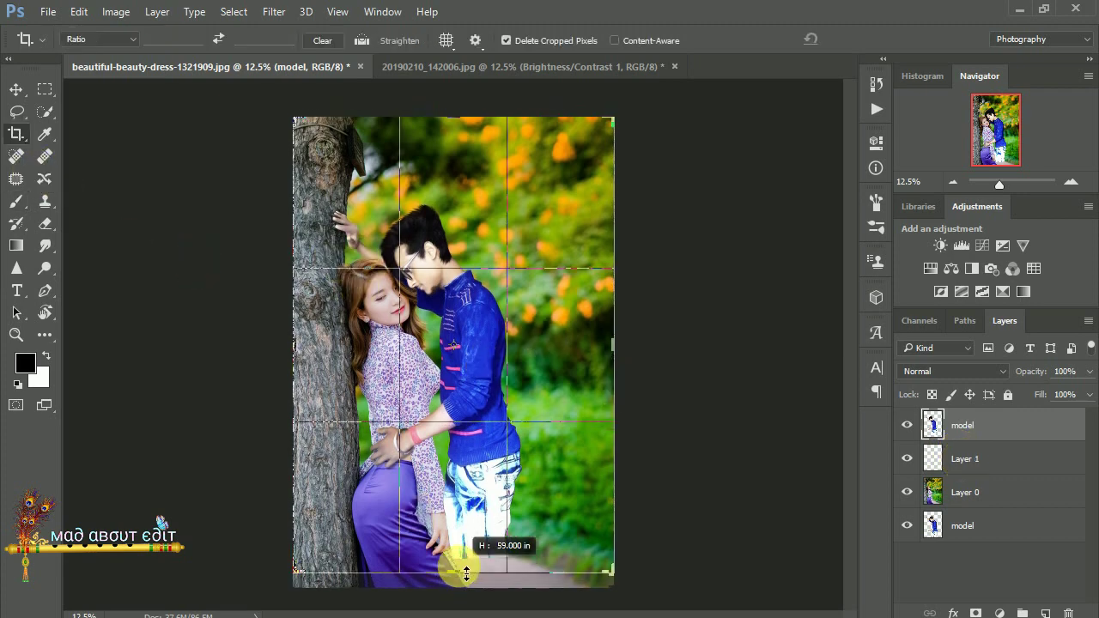
left_click_drag(461, 583, 462, 554)
left_click(869, 39)
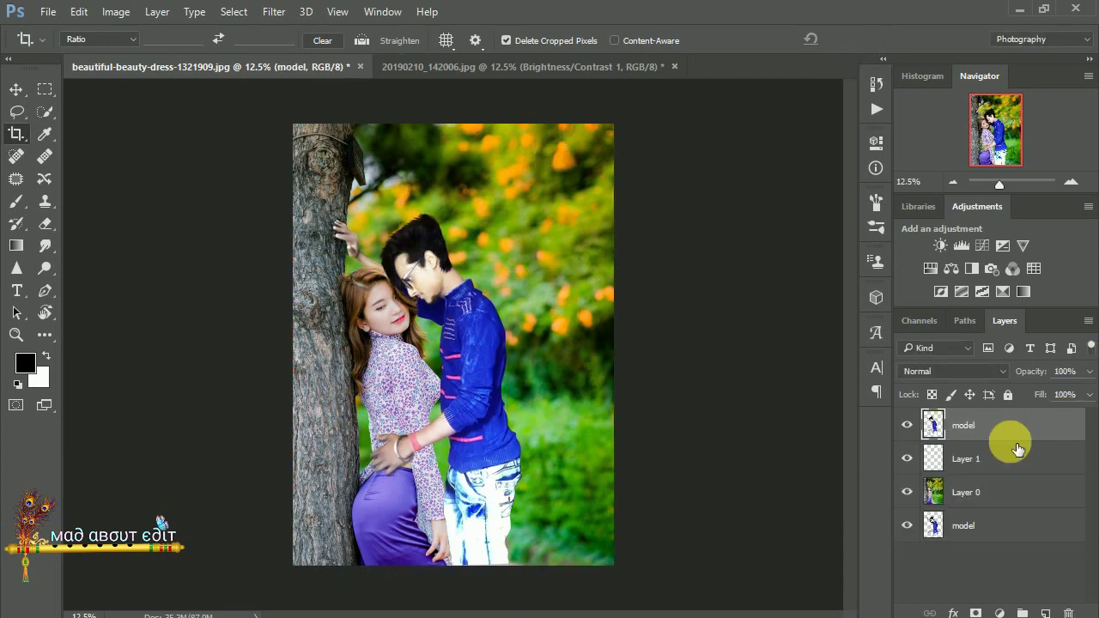
left_click_drag(1042, 378, 1025, 367)
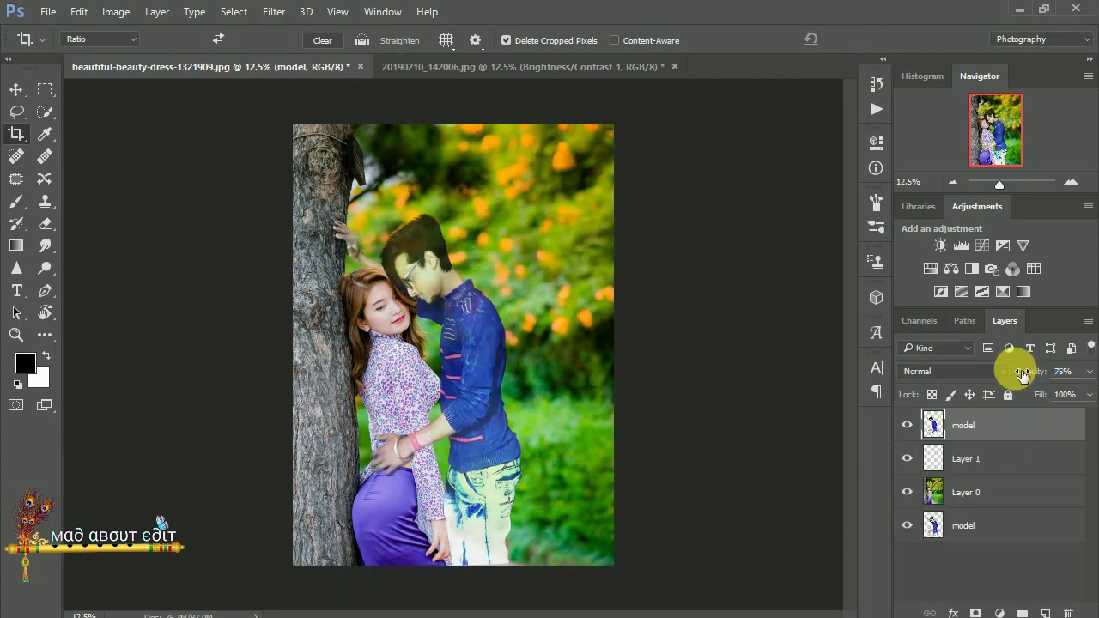
Add a white layer mask to the man's layer and zoom to the couple's waist with the Brush
left_click(975, 613)
left_click(16, 203)
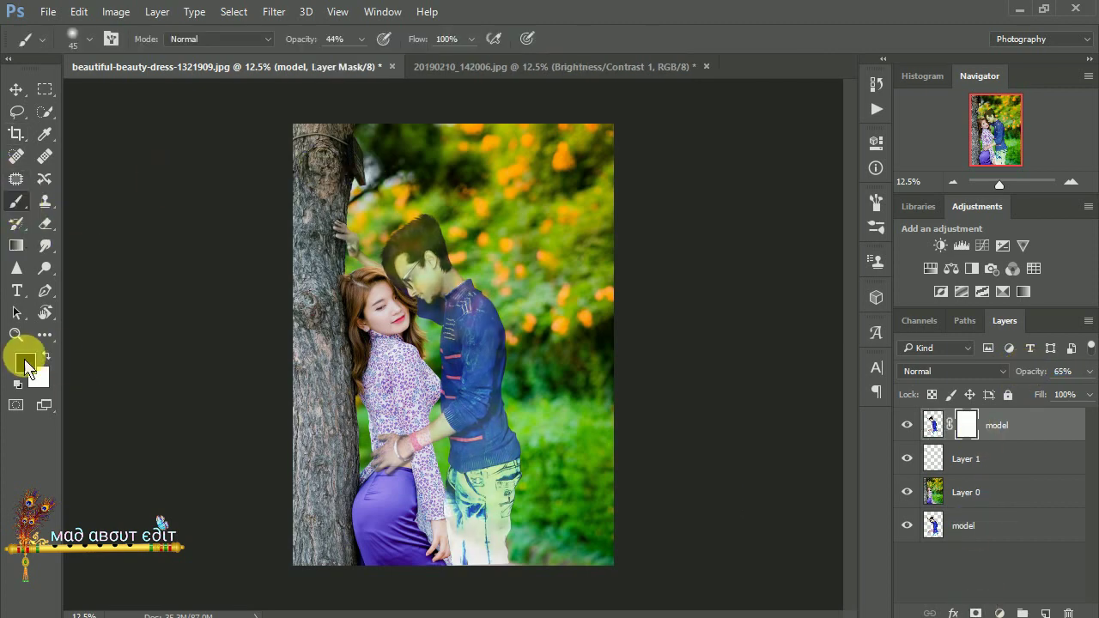
scroll(407, 378, "up", 1)
scroll(405, 375, "up", 1)
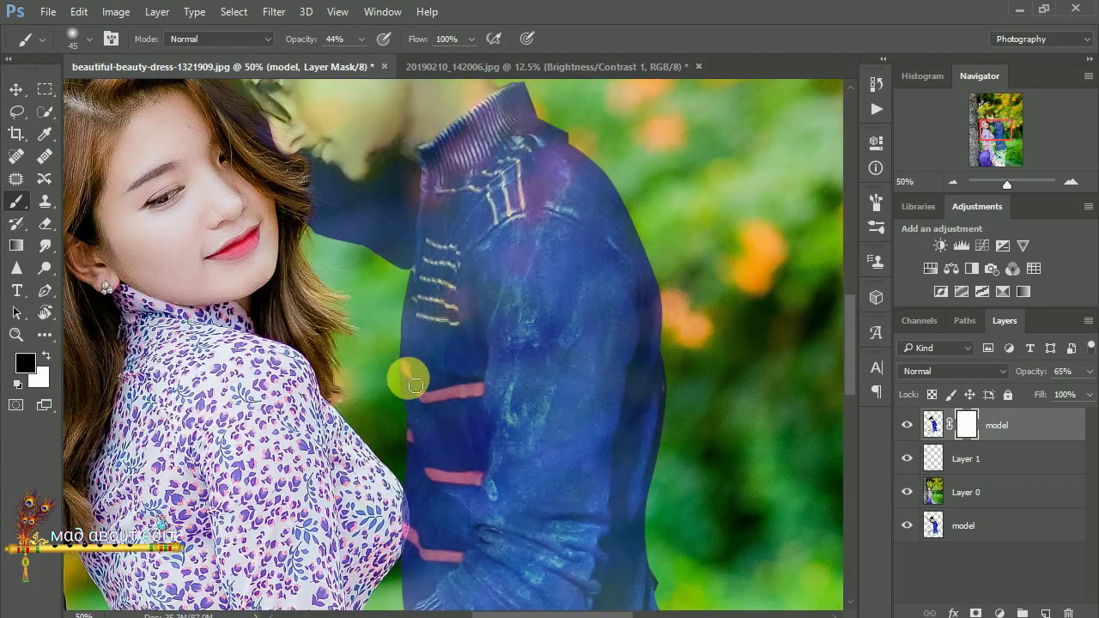
scroll(430, 455, "down", 3)
left_click_drag(454, 540, 436, 263)
scroll(437, 262, "up", 2)
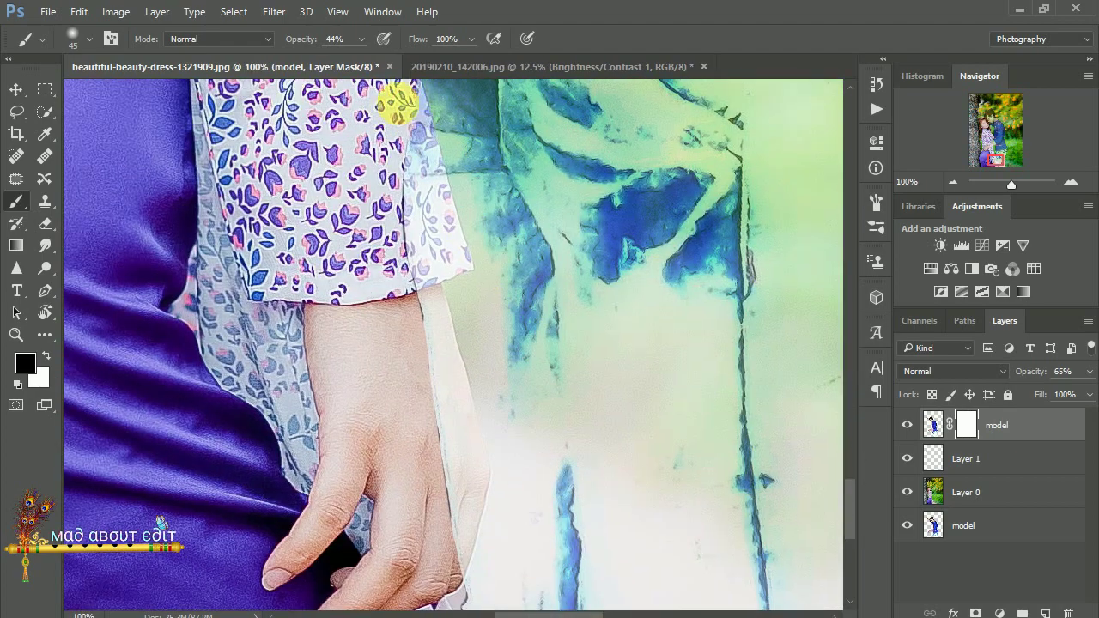
Mask the man along the woman's sleeve, wrist and hand edge, then set opacity back to 100%
mouse_move(435, 159)
left_mouse_down()
mouse_move(459, 247)
mouse_move(419, 206)
left_mouse_up()
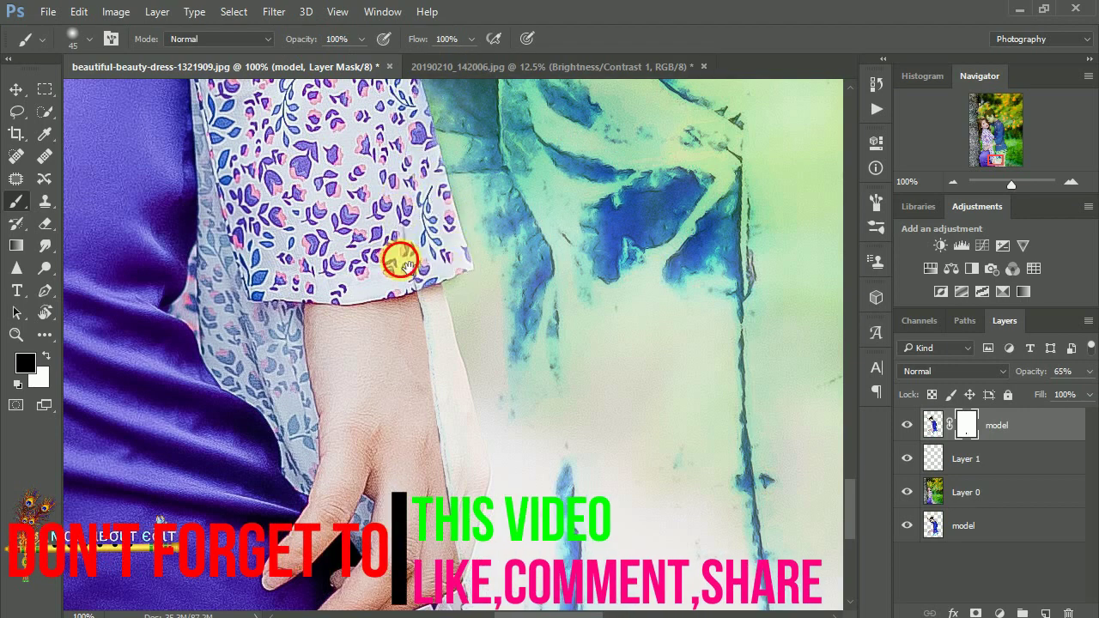
left_click_drag(401, 262, 429, 182)
left_click_drag(453, 248, 473, 307)
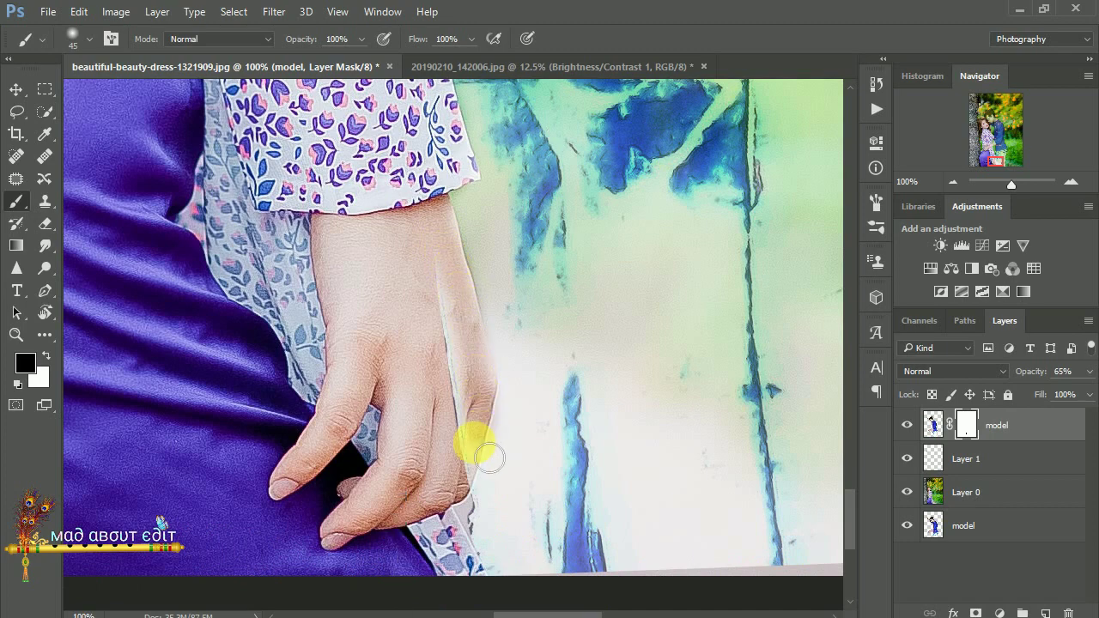
left_click_drag(489, 458, 464, 368)
scroll(464, 388, "up", 3)
scroll(436, 417, "up", 2)
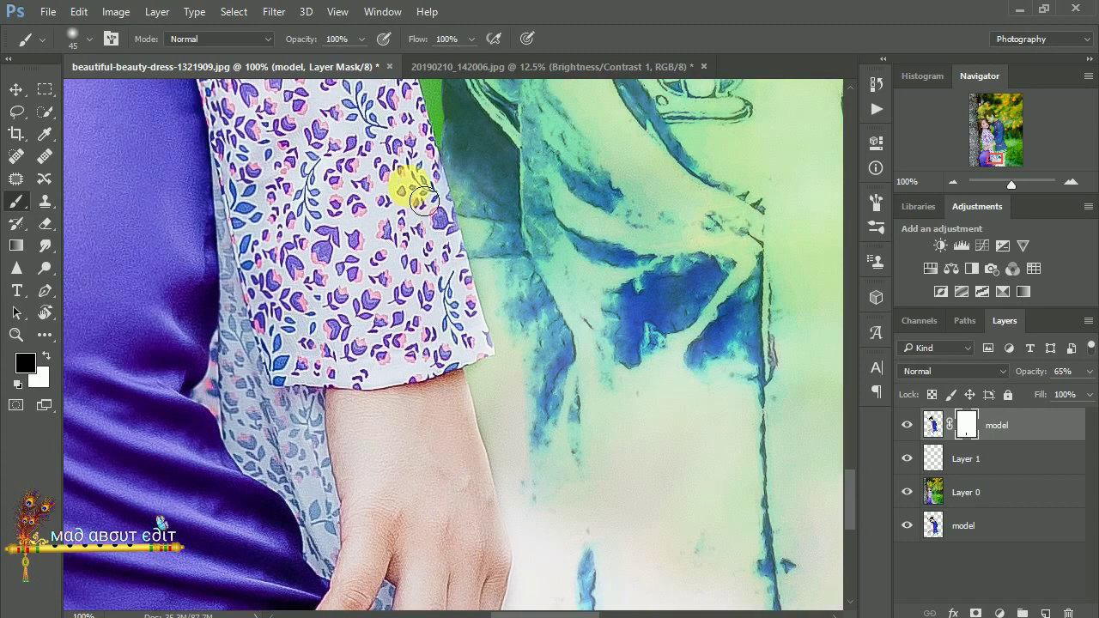
scroll(468, 309, "down", 2)
scroll(461, 289, "down", 2)
scroll(461, 289, "down", 3)
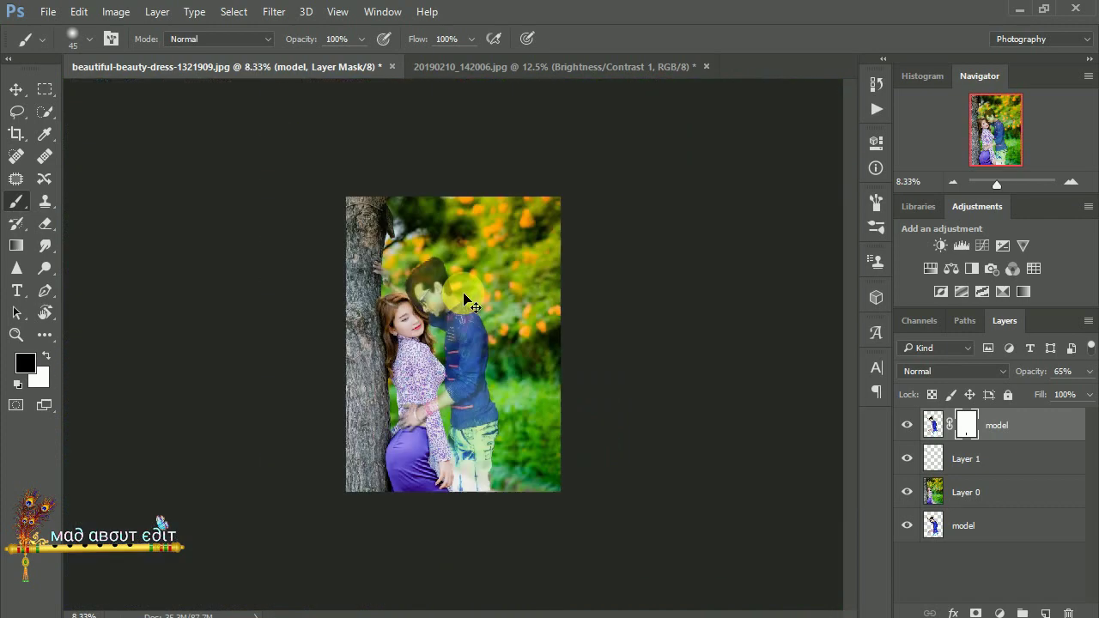
type("100")
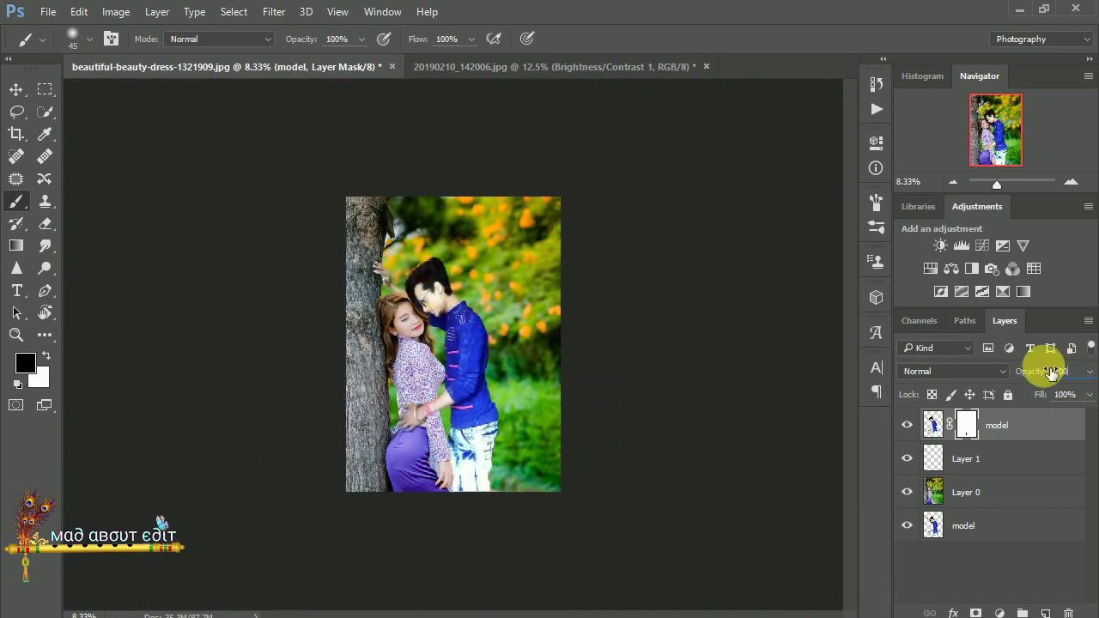
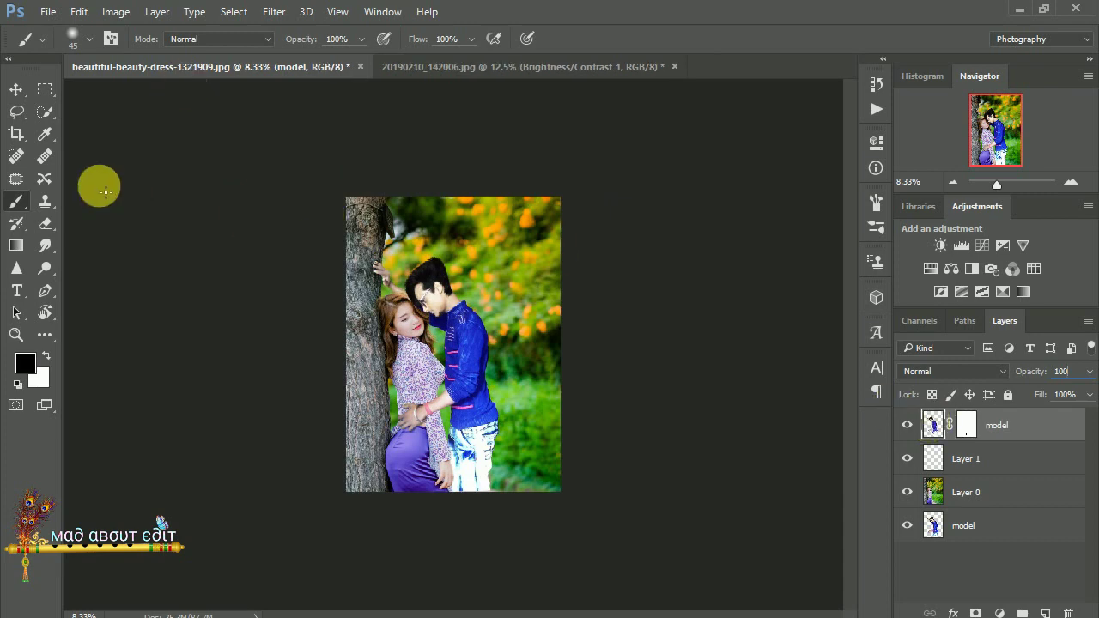
Choose the Smudge tool with a 100 px brush and about 62% Strength, zoomed in on the man's head
key("ctrl+plus")
key("ctrl+plus")
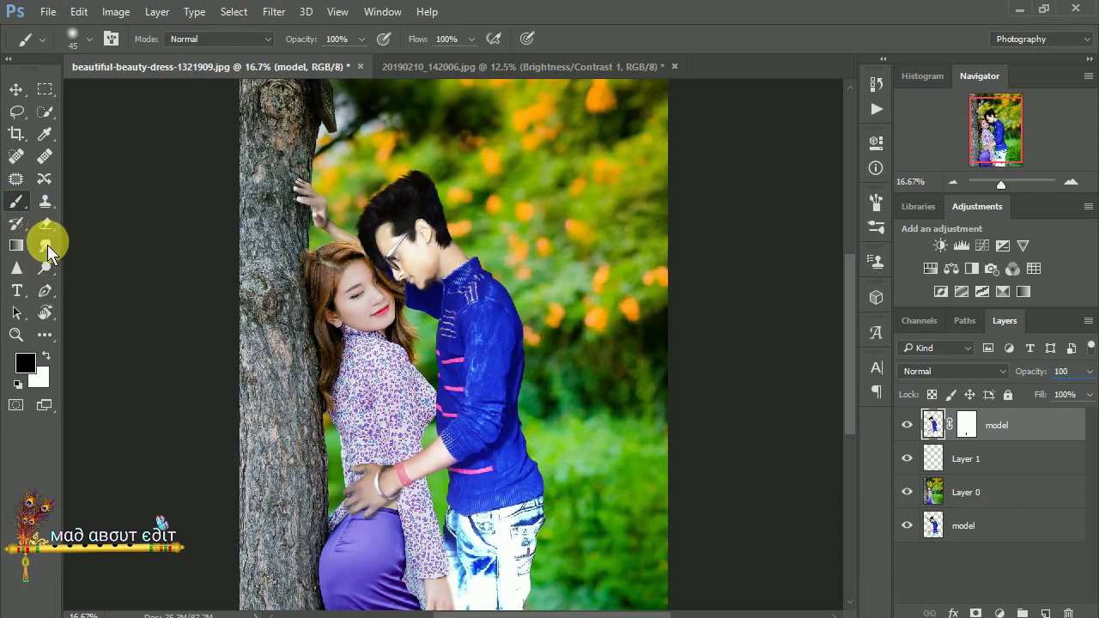
left_click(47, 245)
left_click(73, 39)
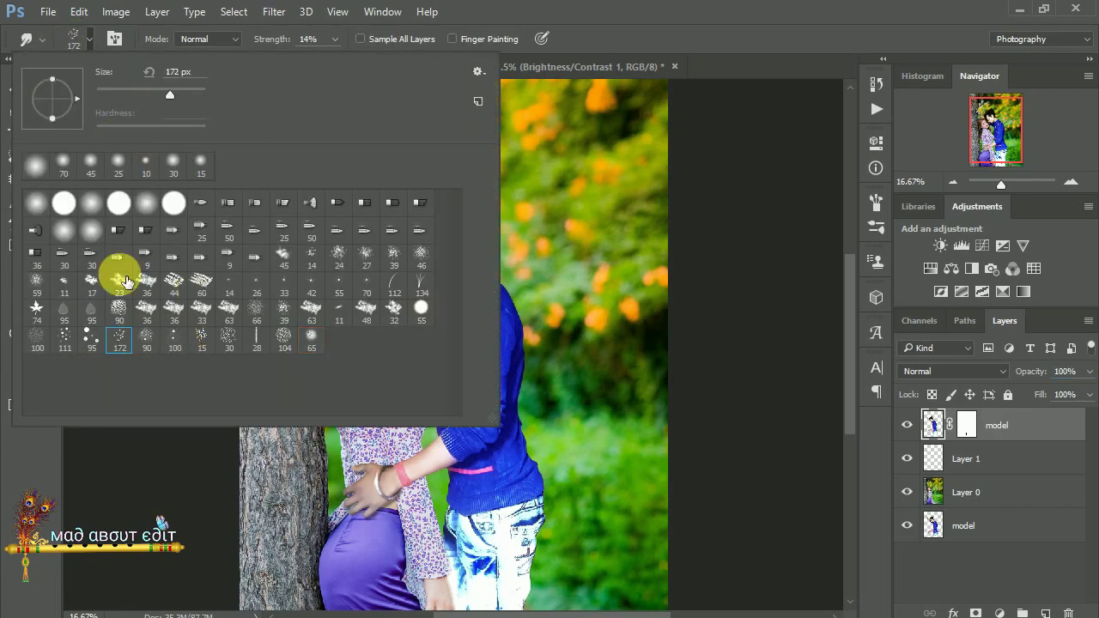
key("Escape")
key("ctrl+plus")
key("ctrl+plus")
key("ctrl+plus")
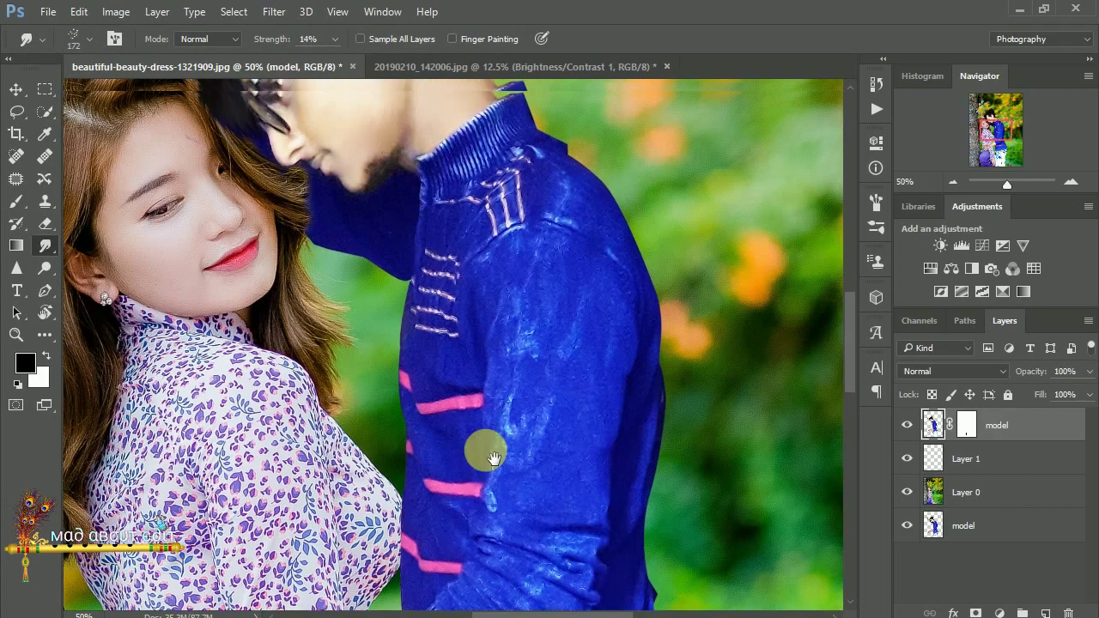
scroll(483, 449, "up", 5)
key("ctrl+plus")
scroll(474, 379, "up", 2)
scroll(510, 376, "up", 3)
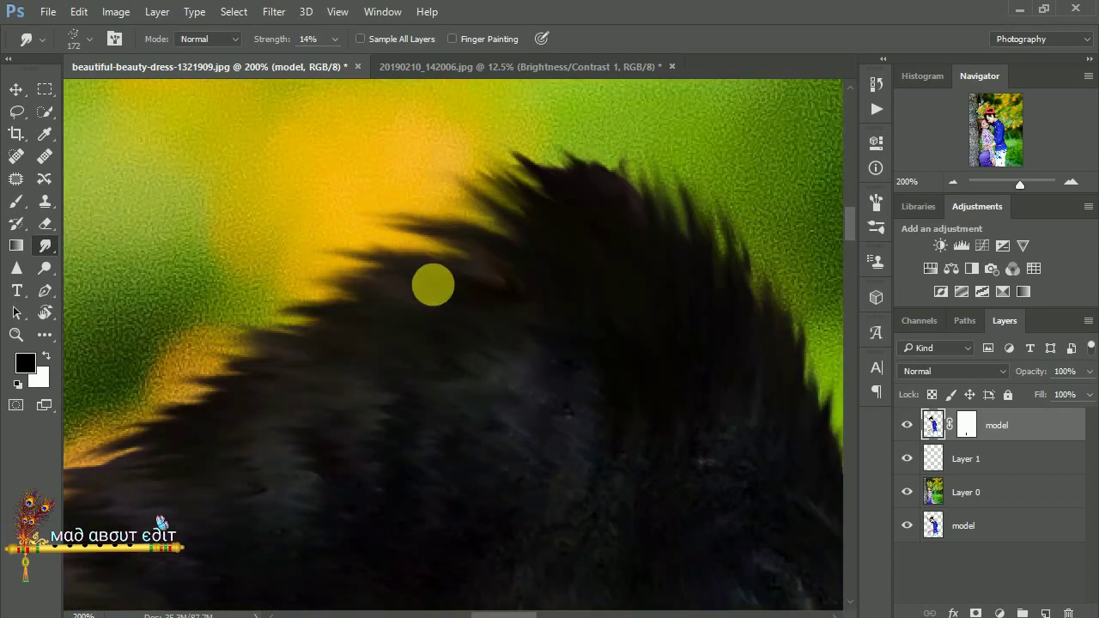
left_click_drag(266, 38, 367, 37)
Smudge the man's upper hair edge leftward into wispy strands over the yellow background
left_click_drag(502, 335, 506, 269)
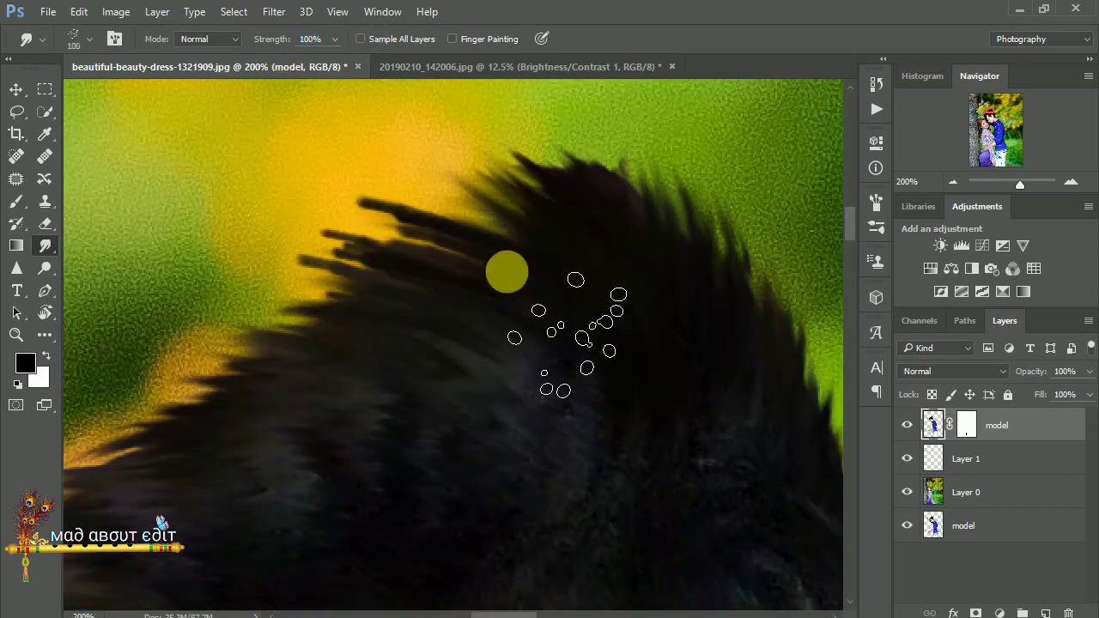
key("ctrl+z")
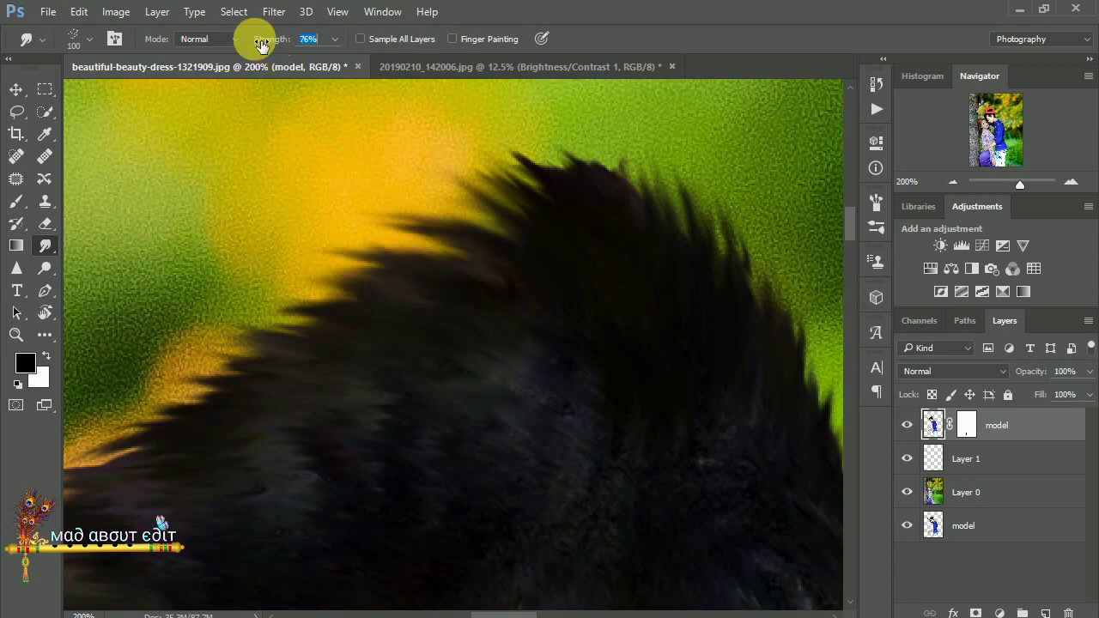
mouse_move(387, 228)
left_mouse_down()
mouse_move(304, 211)
mouse_move(581, 370)
mouse_move(478, 329)
left_mouse_up()
left_click_drag(641, 290, 478, 270)
left_click_drag(650, 235, 344, 193)
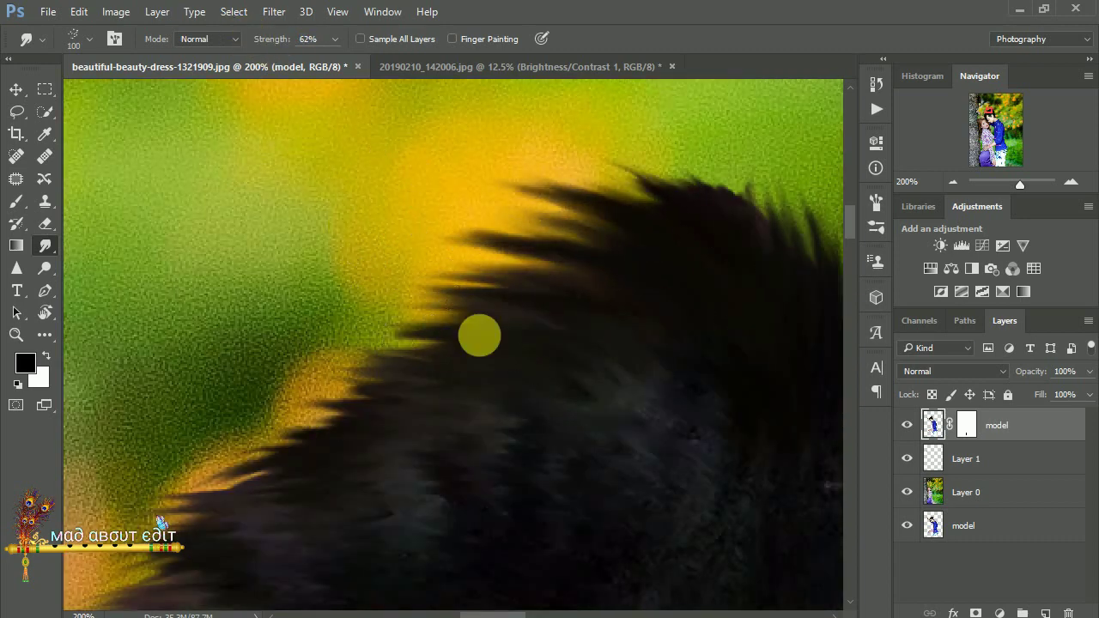
left_click_drag(638, 311, 246, 180)
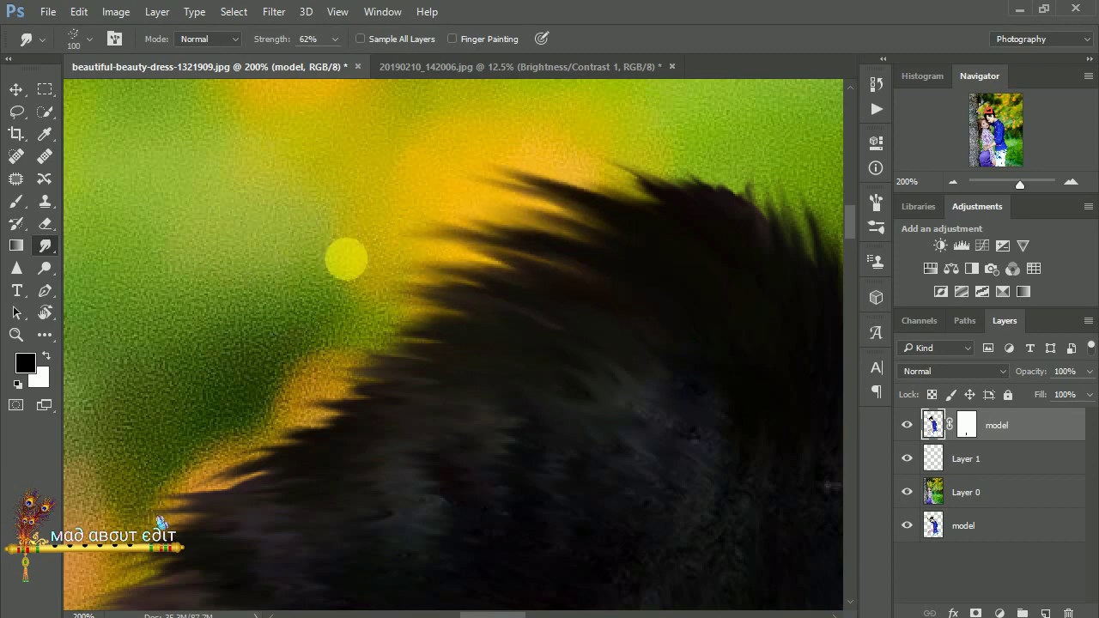
mouse_move(653, 377)
left_mouse_down()
mouse_move(695, 337)
mouse_move(343, 275)
left_mouse_up()
left_click_drag(687, 240, 455, 260)
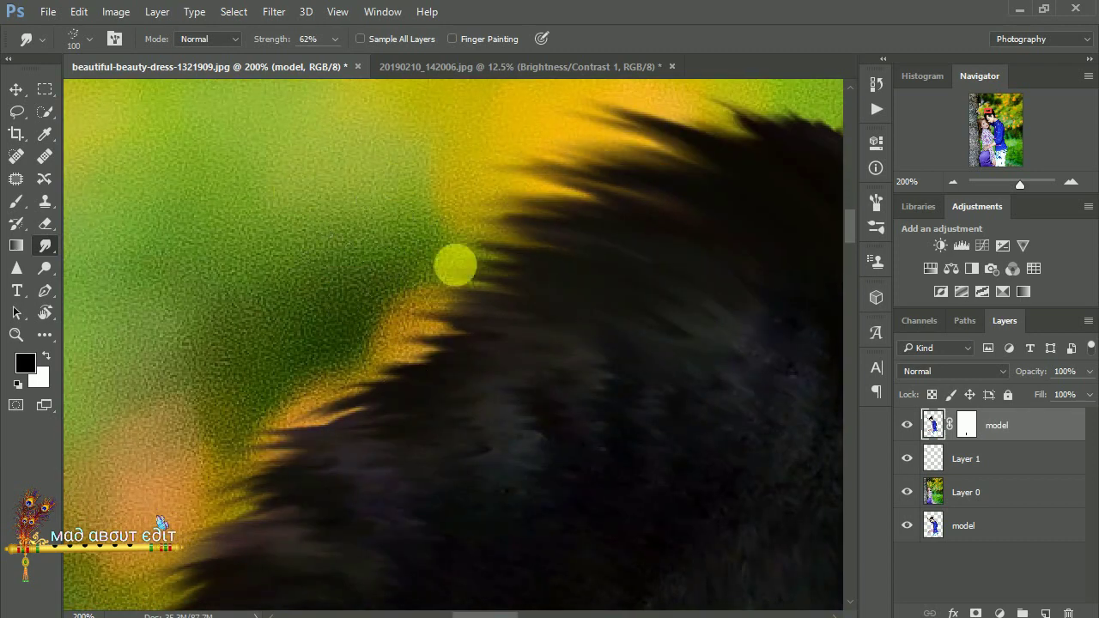
left_click_drag(588, 388, 181, 312)
left_click_drag(558, 215, 228, 272)
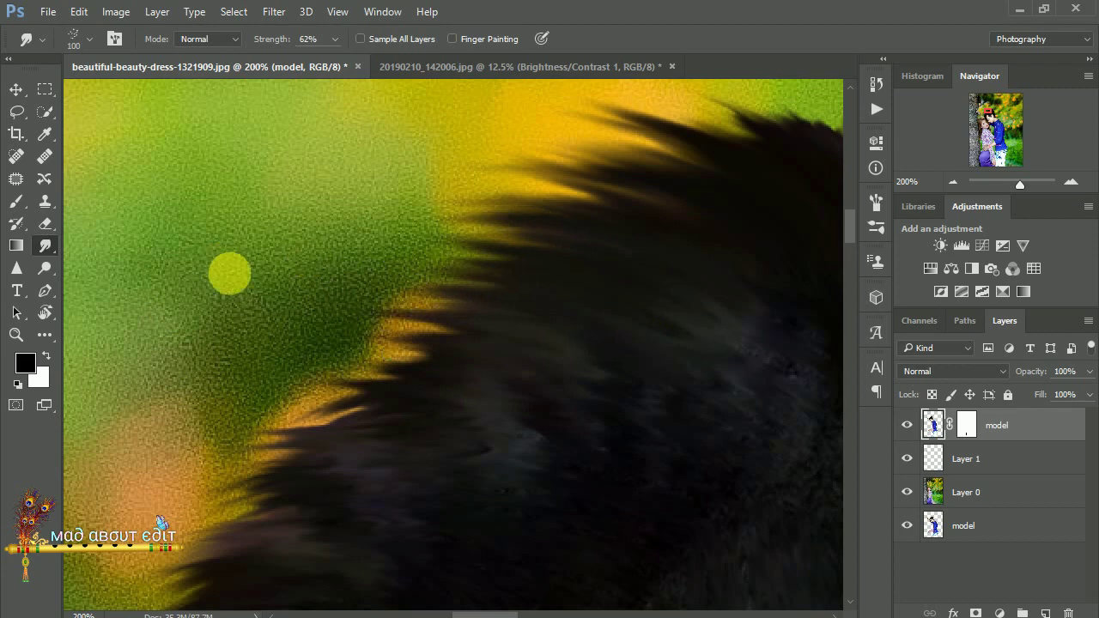
Feather the hair edge into the green background and blend the lower hair downward
mouse_move(455, 365)
left_mouse_down()
mouse_move(558, 305)
mouse_move(164, 300)
left_mouse_up()
left_click_drag(638, 221, 263, 248)
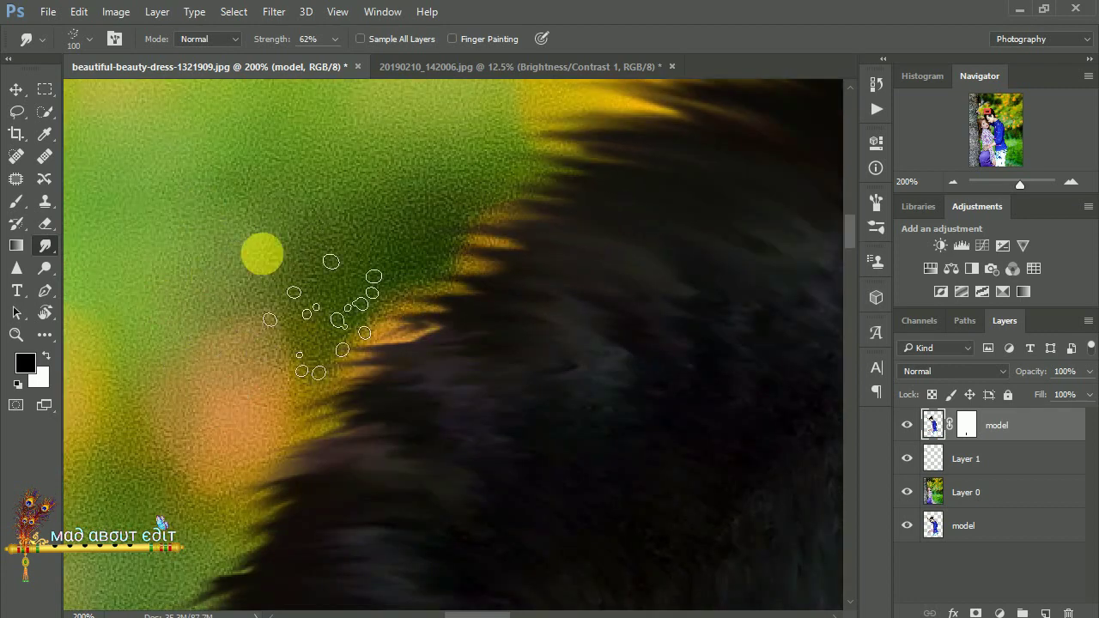
left_click_drag(564, 323, 128, 338)
left_click_drag(626, 270, 122, 282)
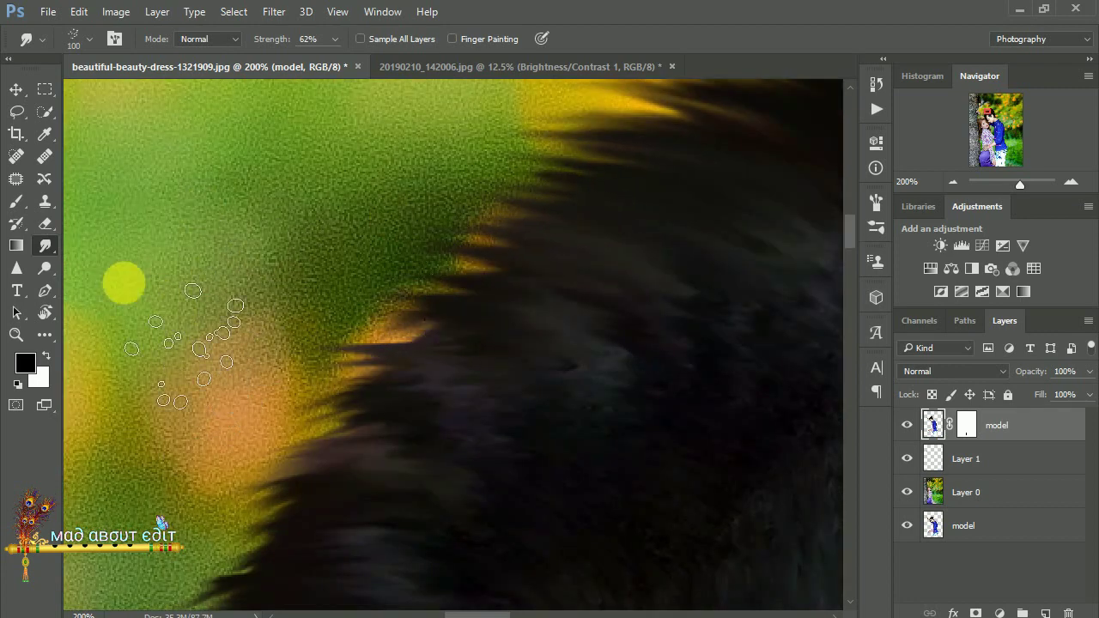
mouse_move(535, 336)
left_mouse_down()
mouse_move(657, 258)
mouse_move(158, 336)
left_mouse_up()
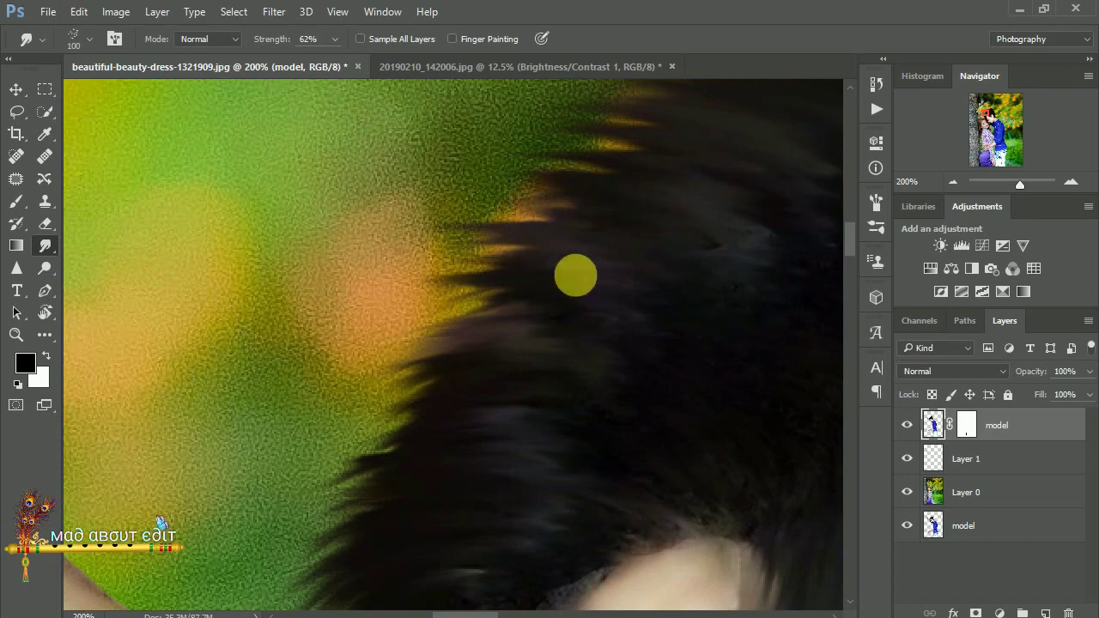
mouse_move(564, 314)
left_mouse_down()
mouse_move(453, 294)
mouse_move(146, 447)
left_mouse_up()
left_click_drag(559, 348, 167, 523)
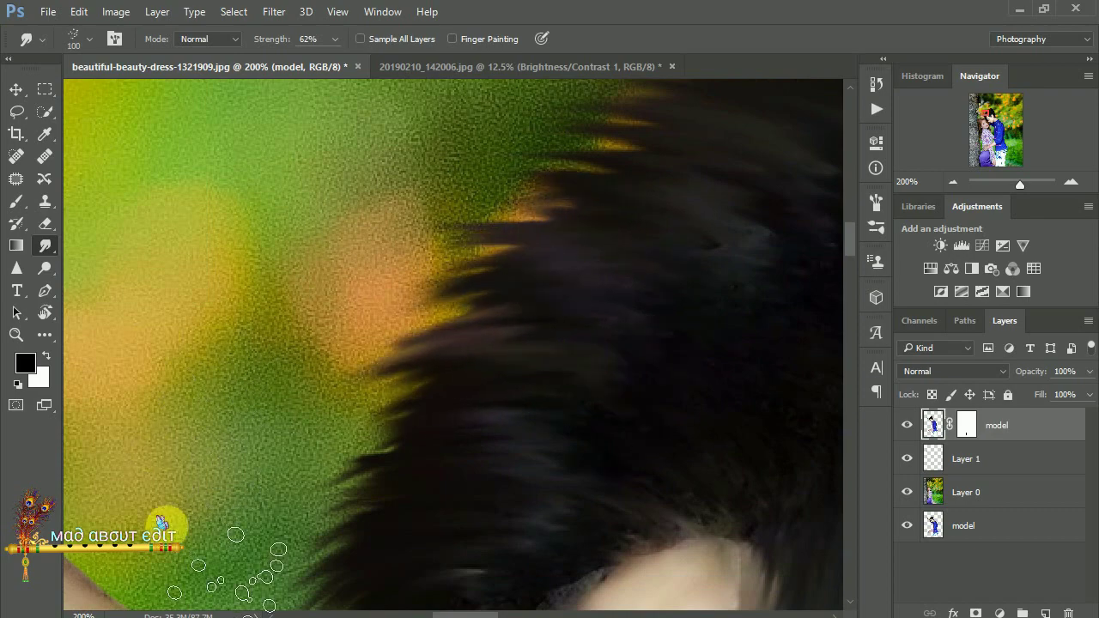
scroll(396, 470, "down", 3)
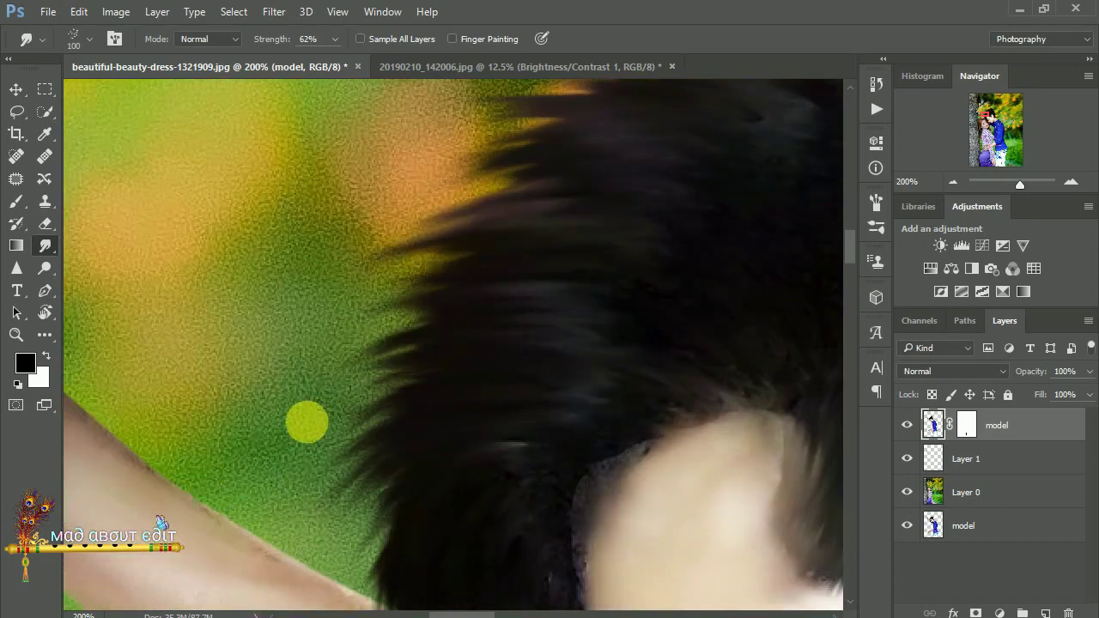
mouse_move(219, 611)
left_mouse_down()
mouse_move(412, 405)
mouse_move(473, 412)
left_mouse_up()
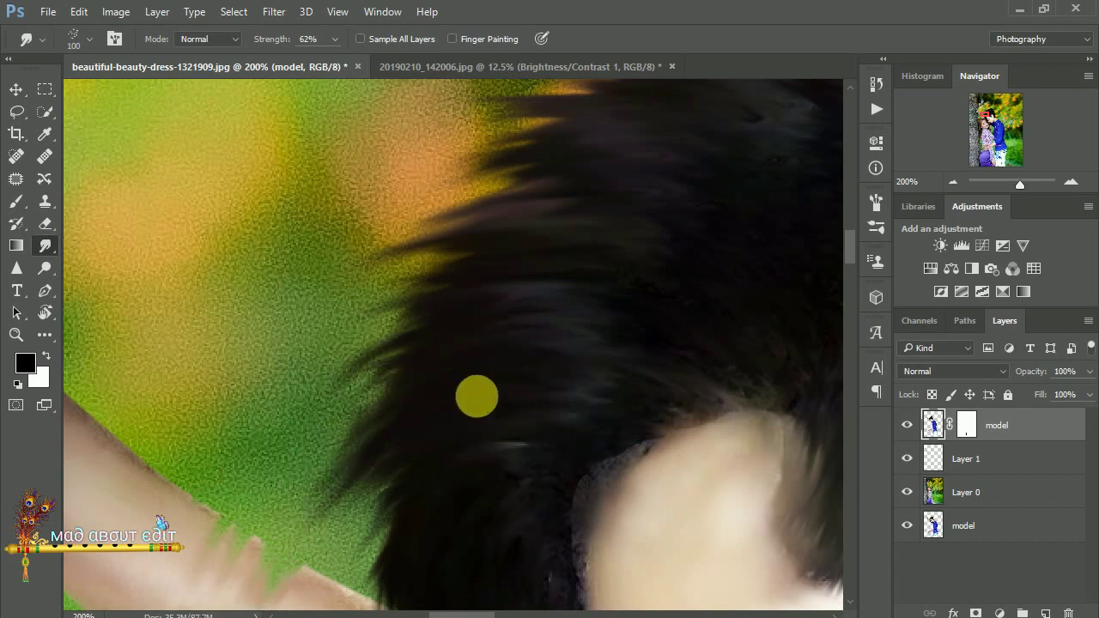
scroll(471, 441, "down", 3)
Shrink the smudge brush to 80 px and smudge the hair beside the arm and above the ear
key("bracketleft")
key("bracketleft")
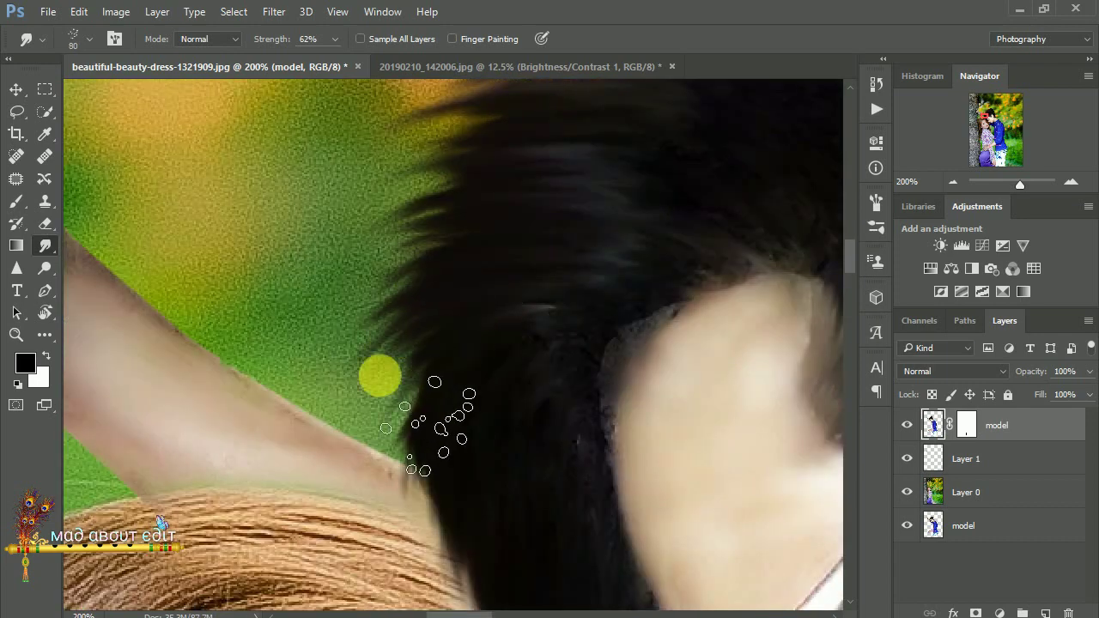
left_click(492, 161)
left_click_drag(446, 355, 487, 245)
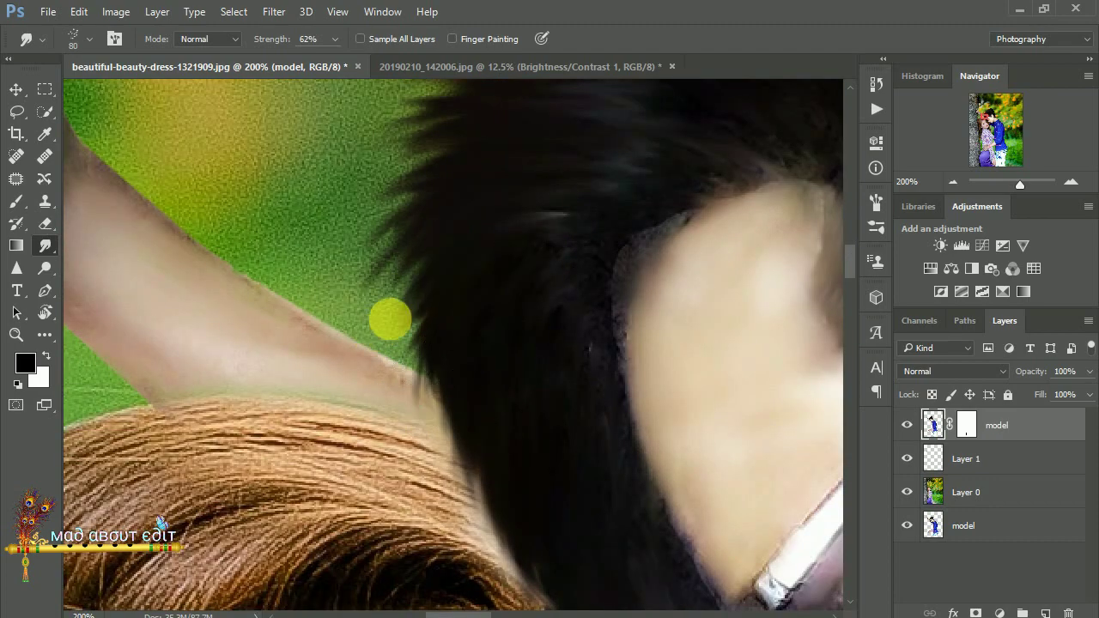
scroll(620, 277, "down", 2)
scroll(622, 279, "down", 2)
scroll(623, 279, "down", 1)
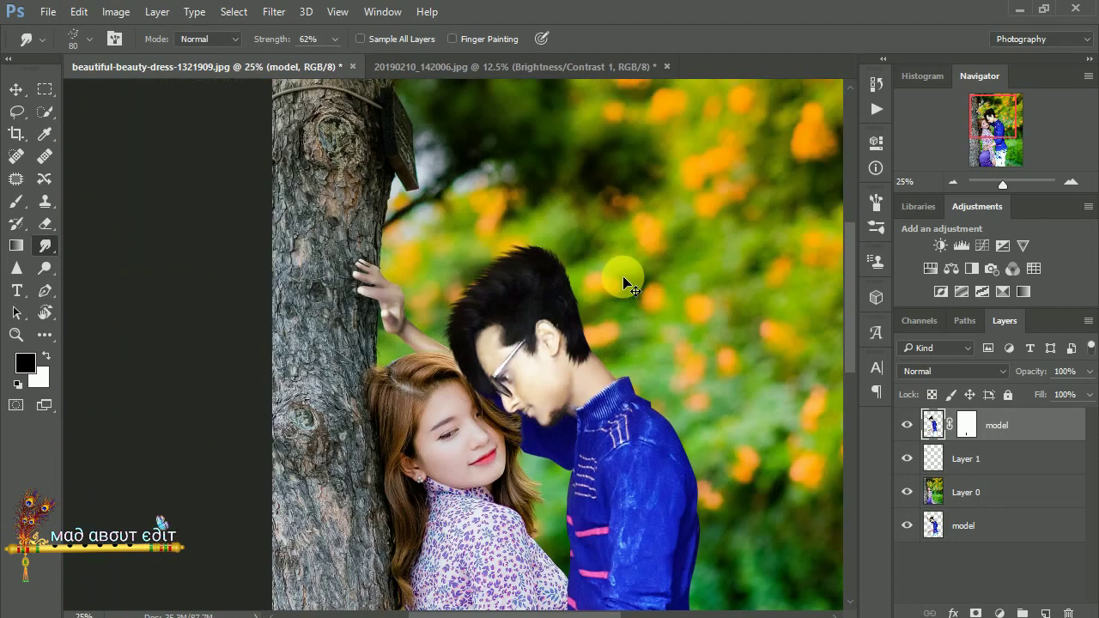
Zoom out on the couple composite and stamp all visible layers into a new merged layer
left_click(411, 69)
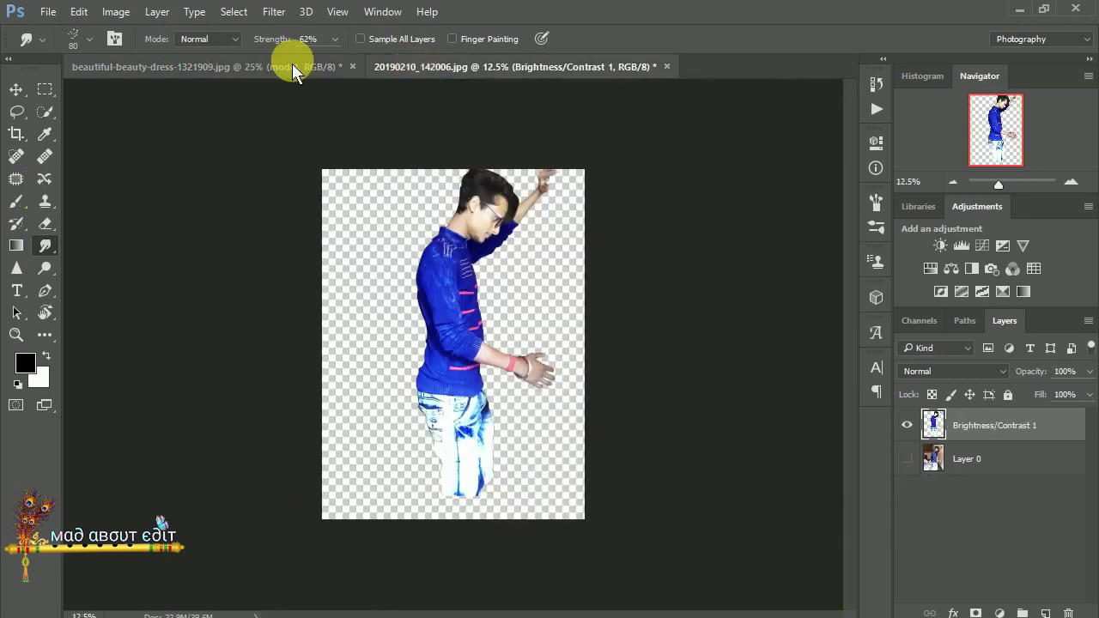
left_click(129, 69)
key("ctrl+minus")
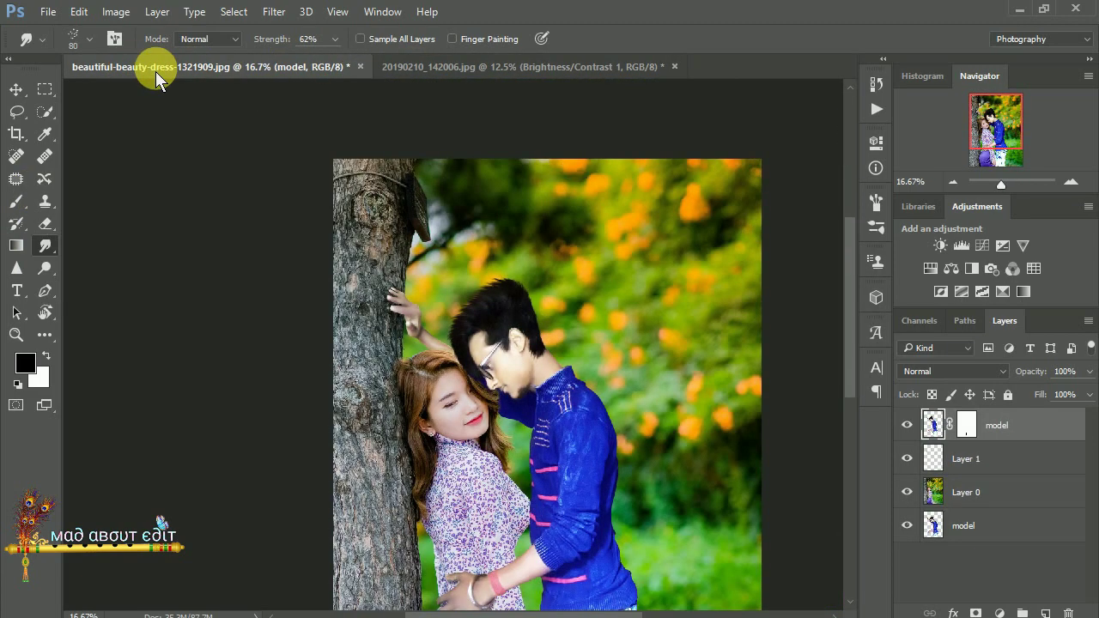
key("ctrl+minus")
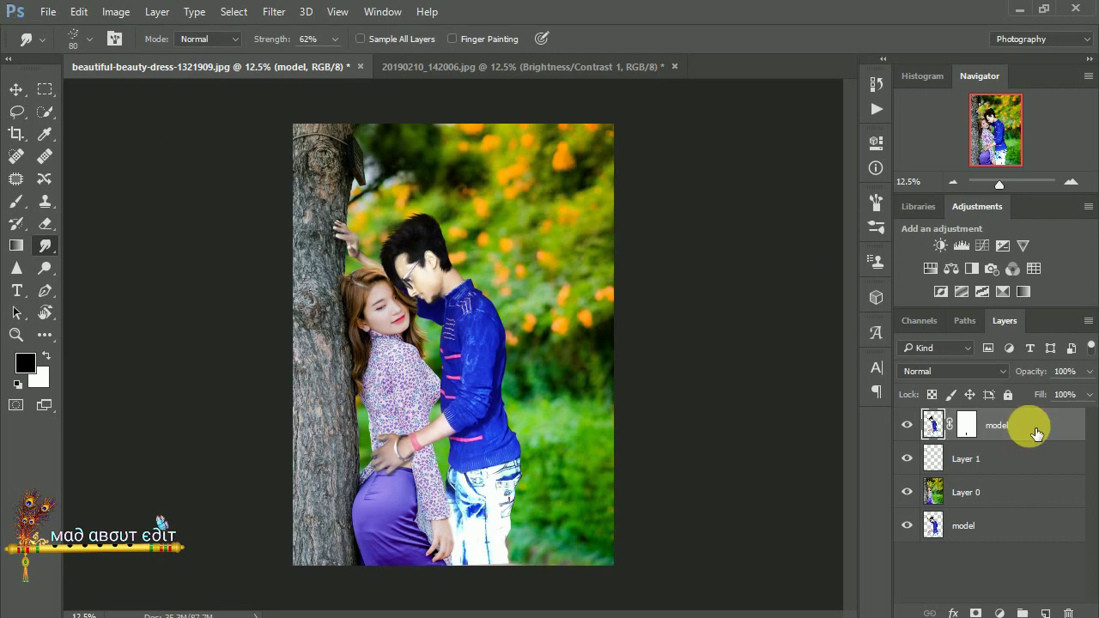
key("ctrl+alt+shift+e")
In Camera Raw, set Exposure −0.90, Highlights +28, Shadows +31 and Blacks −29
left_click(274, 11)
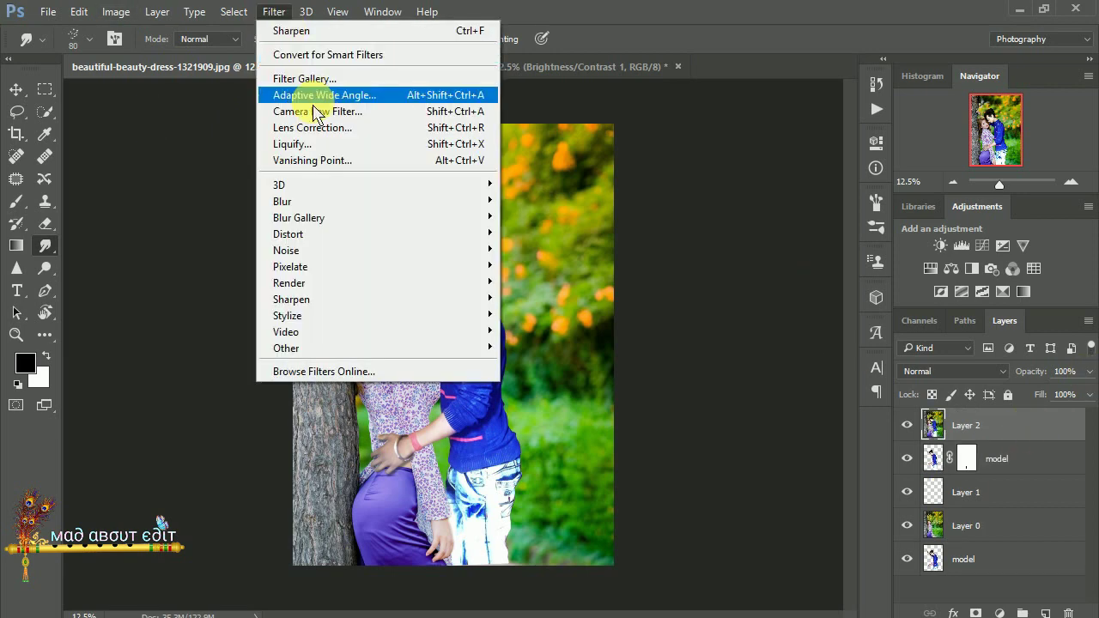
left_click(311, 92)
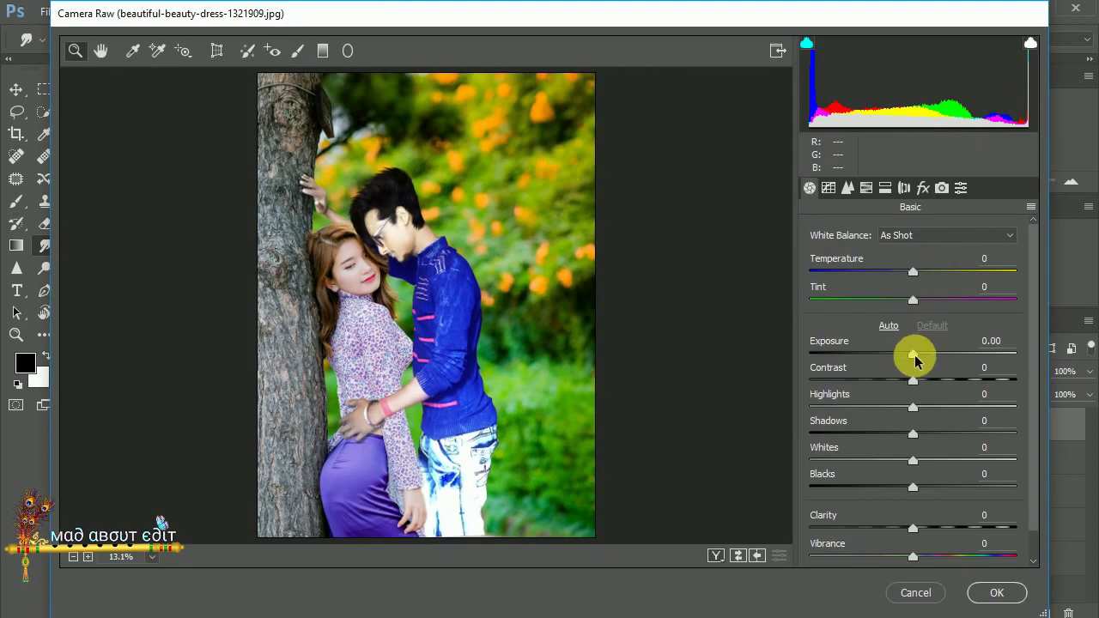
mouse_move(903, 359)
left_mouse_down()
mouse_move(879, 361)
mouse_move(890, 360)
left_mouse_up()
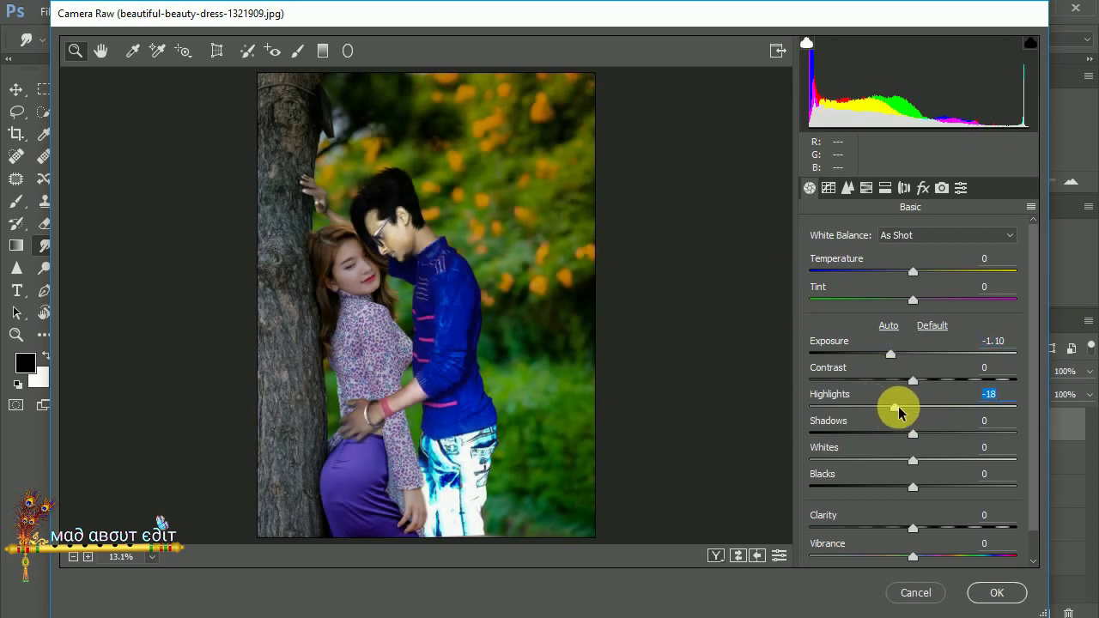
left_click_drag(899, 411, 942, 408)
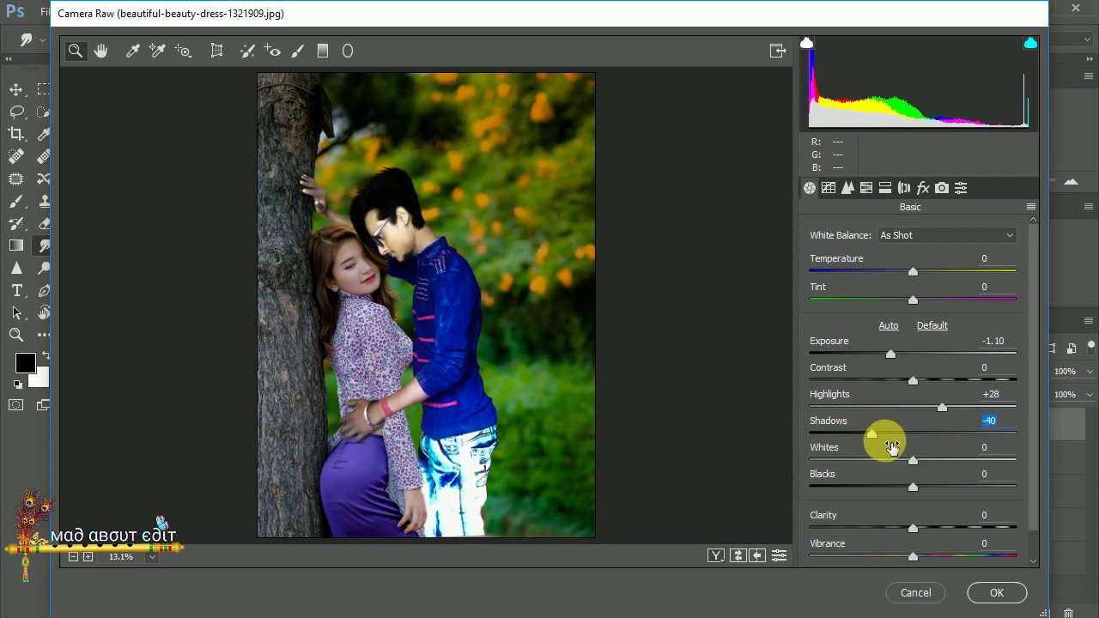
left_click_drag(893, 443, 944, 434)
left_click(907, 354)
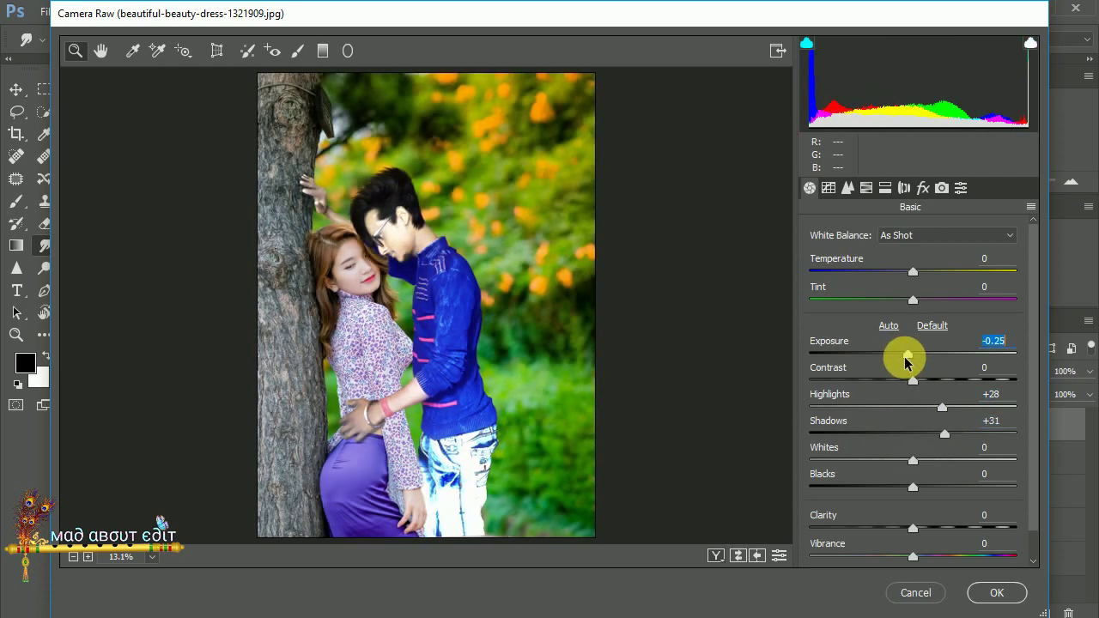
left_click_drag(895, 359, 894, 354)
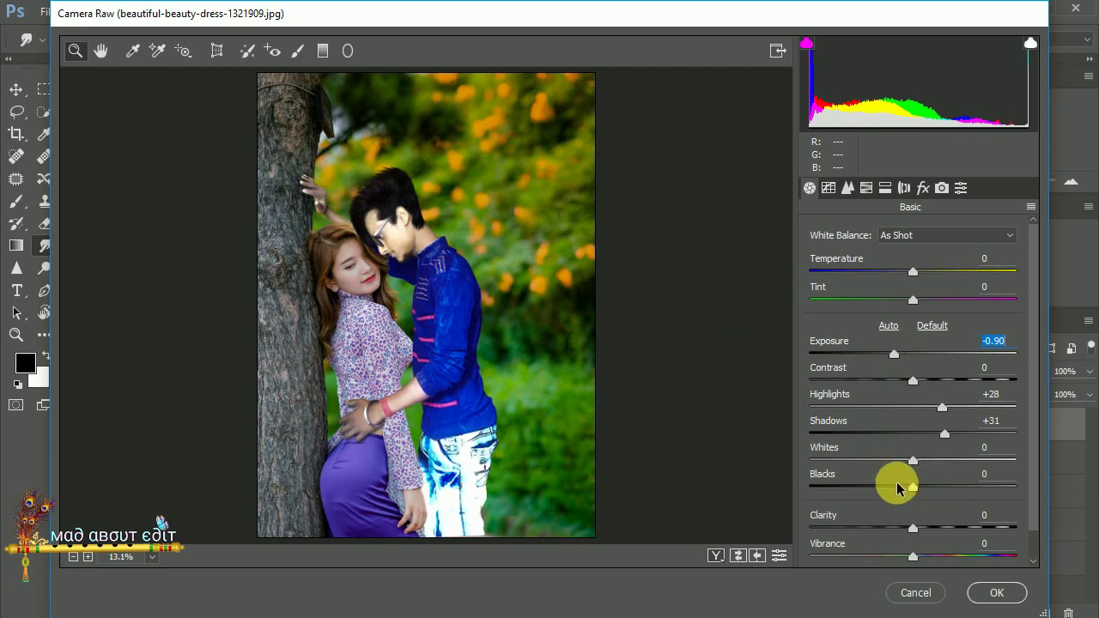
left_click_drag(897, 488, 887, 488)
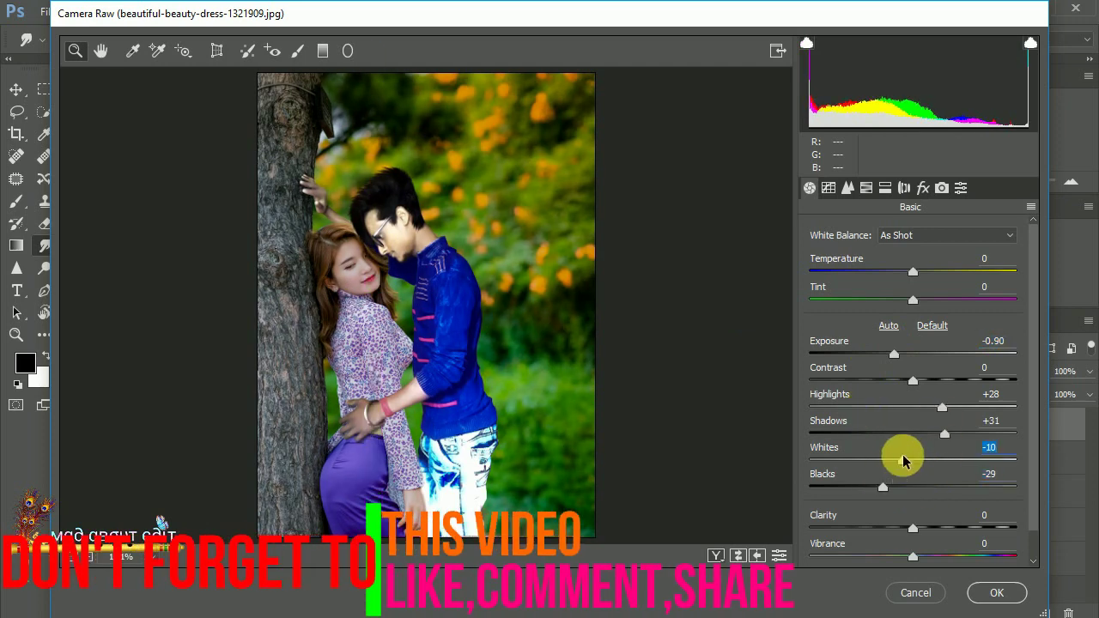
Raise Whites to +10, Clarity to +33 and Saturation to +20
left_click_drag(916, 459, 937, 461)
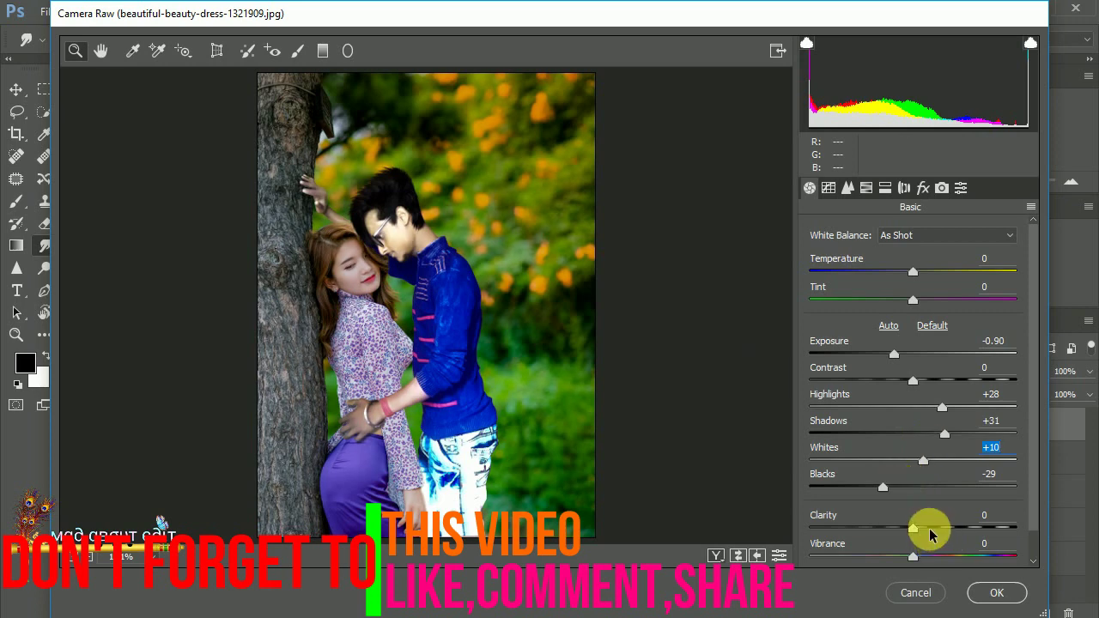
left_click_drag(929, 528, 947, 528)
left_click_drag(1033, 412, 963, 518)
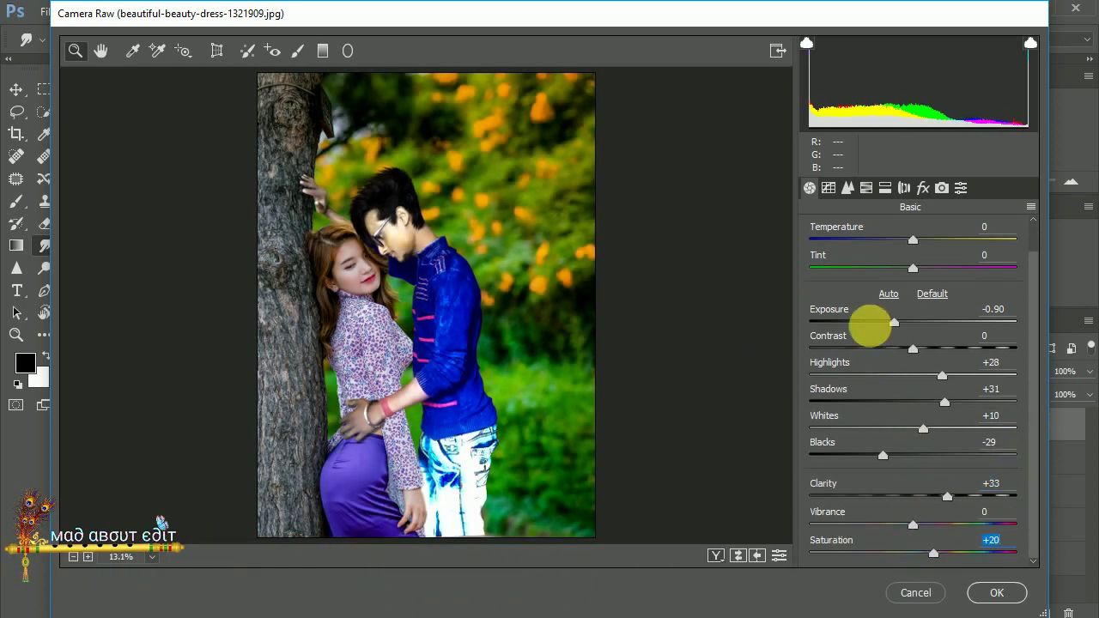
left_click(829, 187)
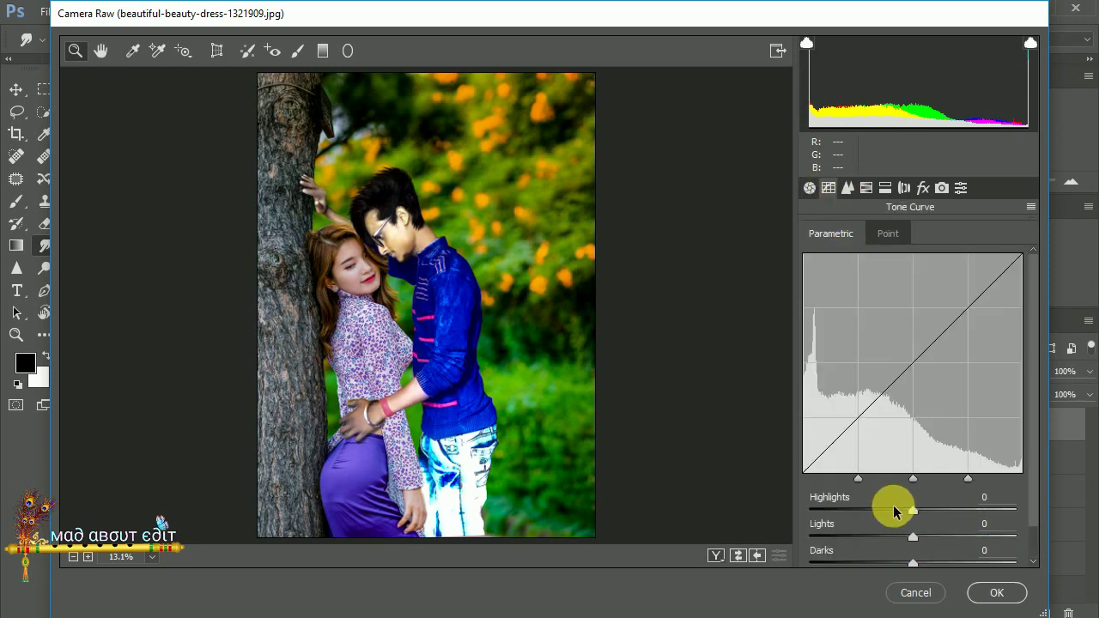
Lower Tone Curve Highlights to −21 and set Luminance noise reduction to 23
left_click(894, 511)
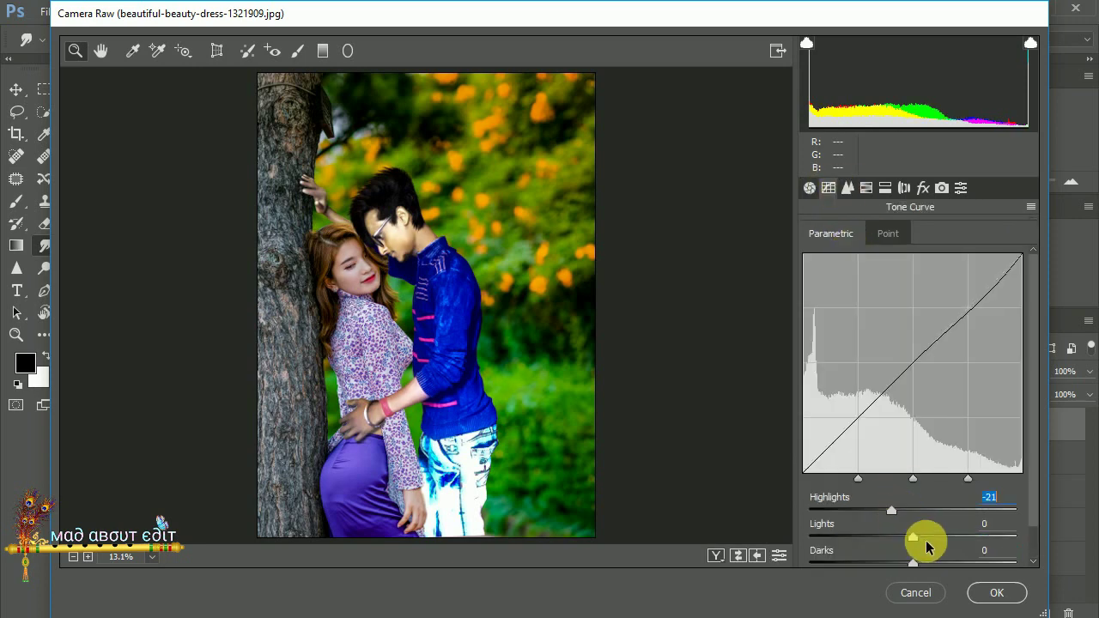
left_click(848, 187)
left_click(854, 400)
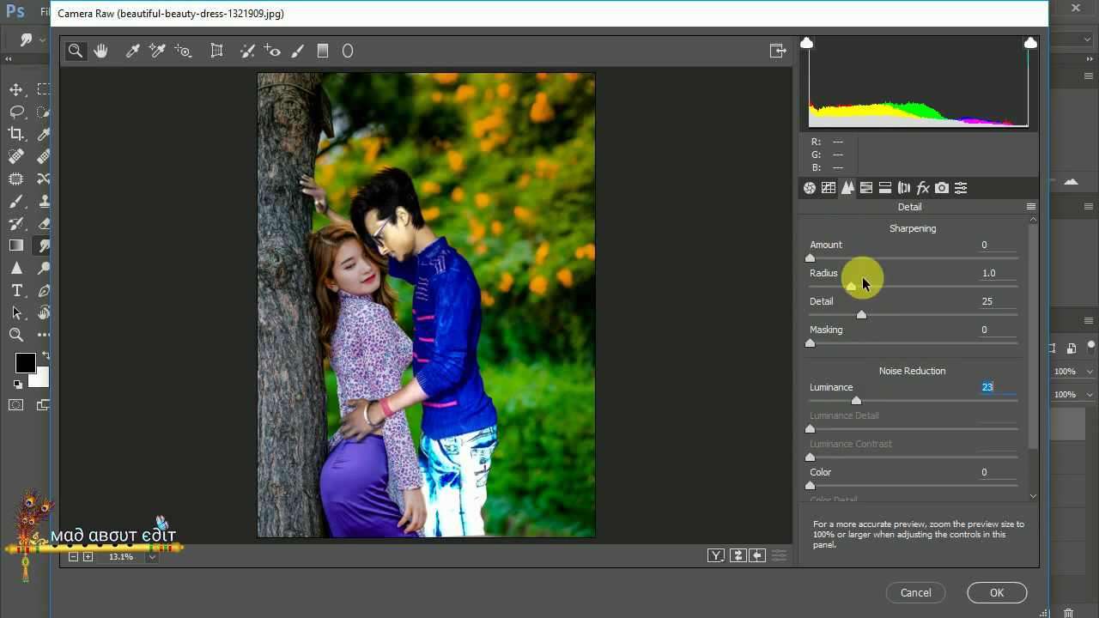
Brighten red, orange and yellow luminance and darken aquas, blues, purples and magentas
left_click(866, 187)
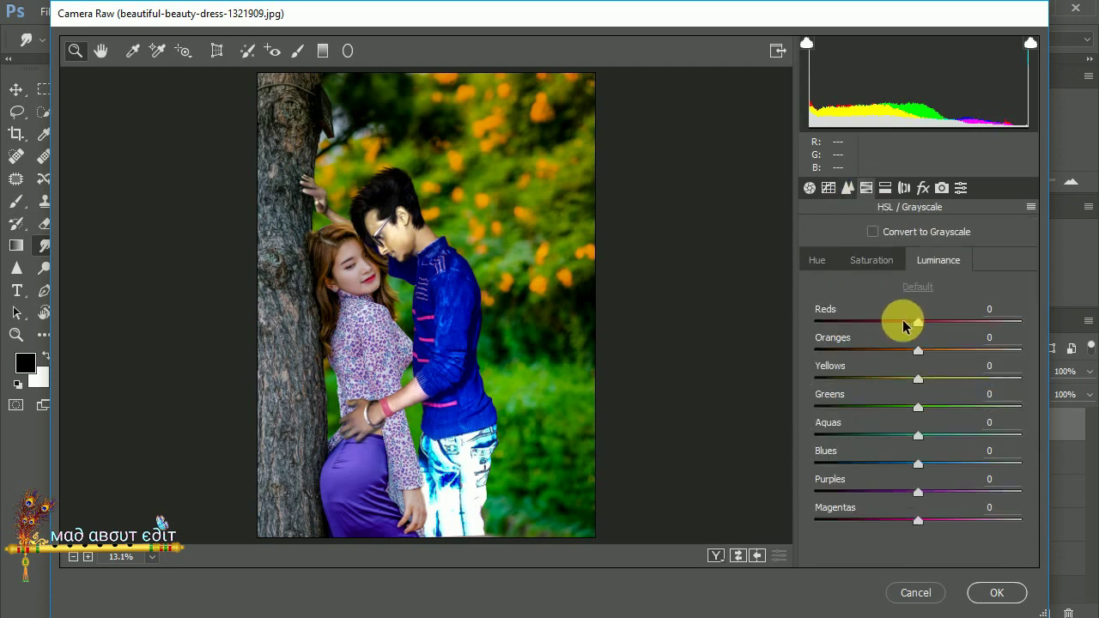
left_click_drag(888, 324, 944, 328)
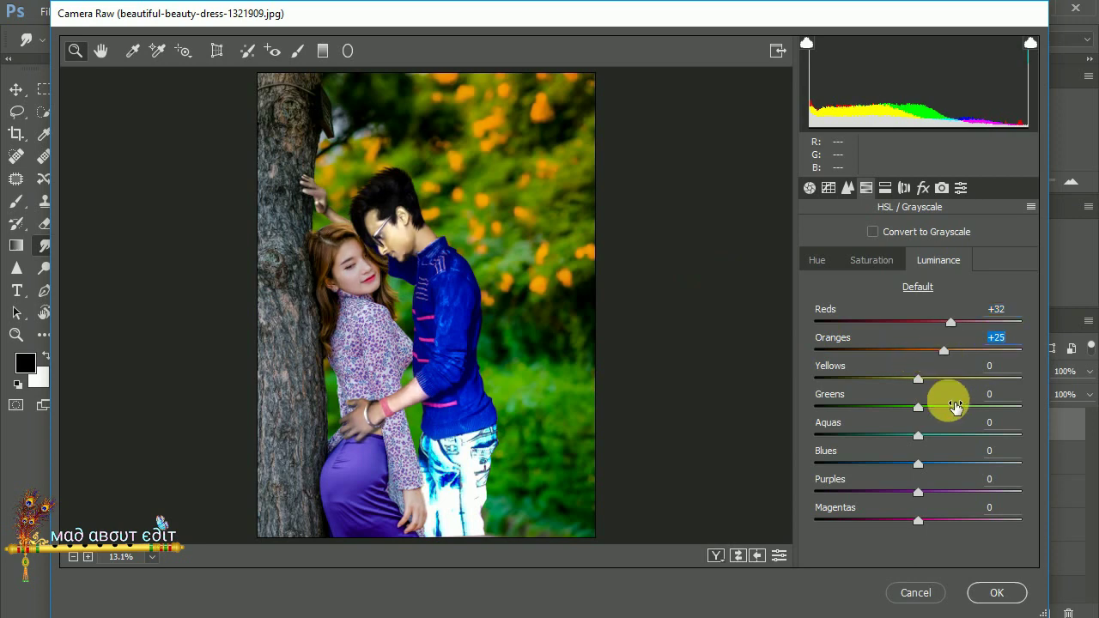
mouse_move(918, 379)
left_mouse_down()
mouse_move(938, 378)
mouse_move(950, 407)
mouse_move(897, 435)
mouse_move(894, 464)
left_mouse_up()
mouse_move(918, 492)
left_mouse_down()
mouse_move(887, 492)
mouse_move(892, 521)
left_mouse_up()
In Split Toning, set Balance +26 and reset Shadows saturation to 0
left_click(883, 187)
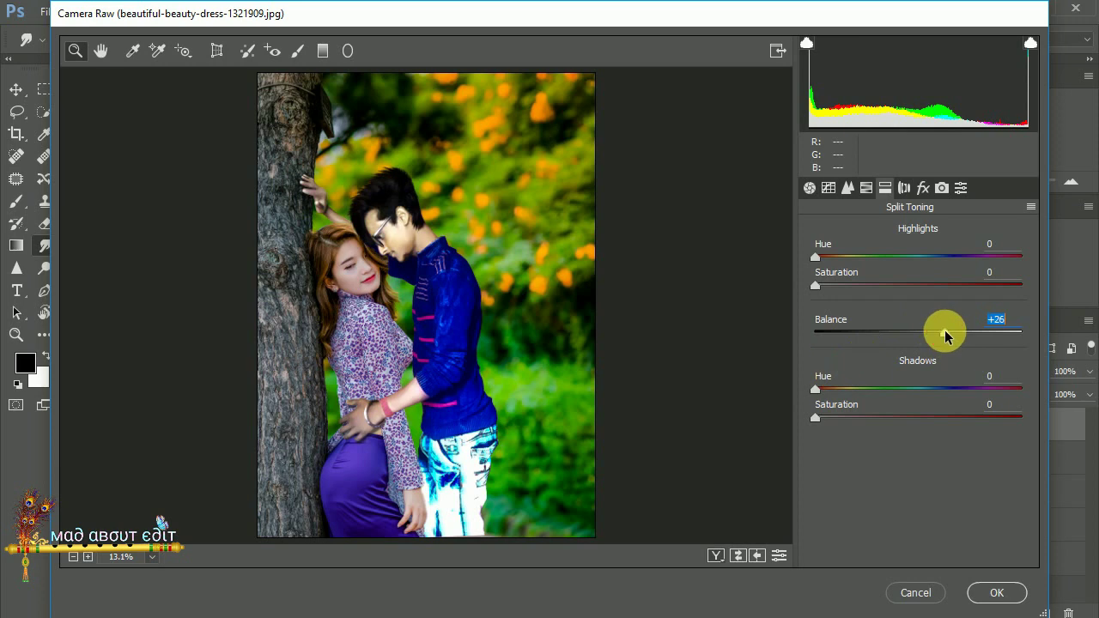
double_click(835, 412)
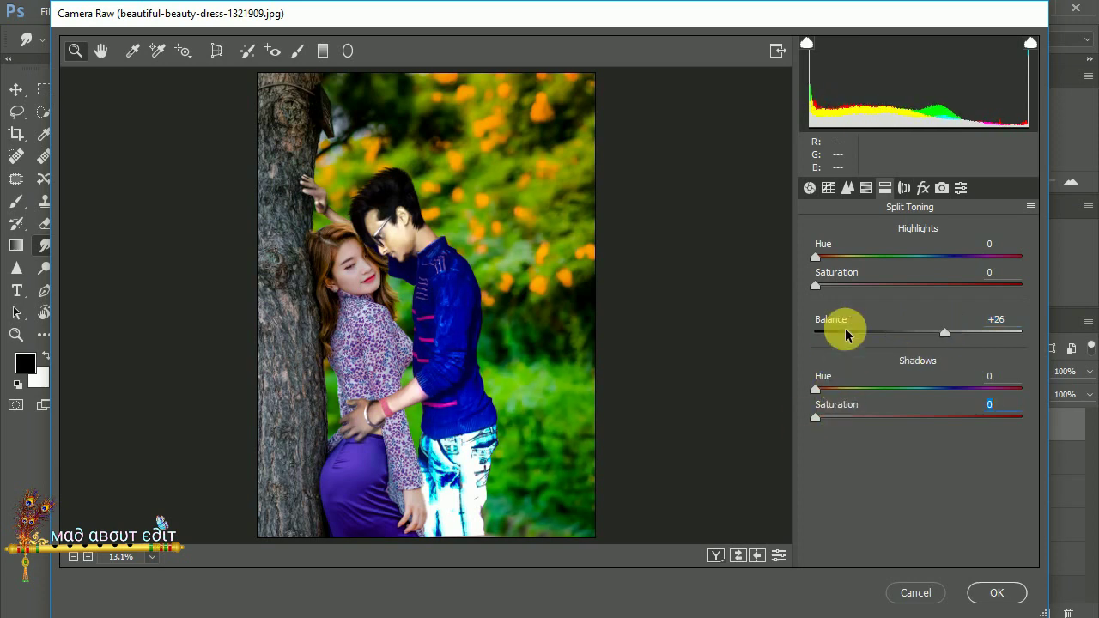
left_click(877, 196)
left_click(848, 188)
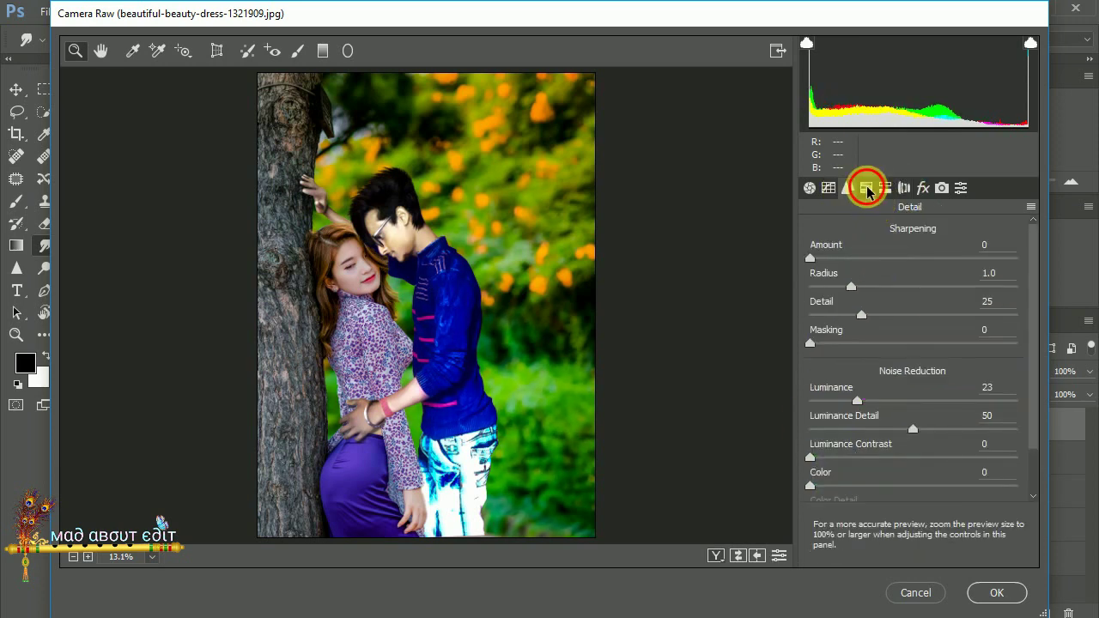
left_click(866, 187)
Set saturation Oranges/Yellows −21, Greens +43, Aquas +12, Blues −27, Purples/Magentas +13, then apply
left_click(870, 260)
left_click(897, 350)
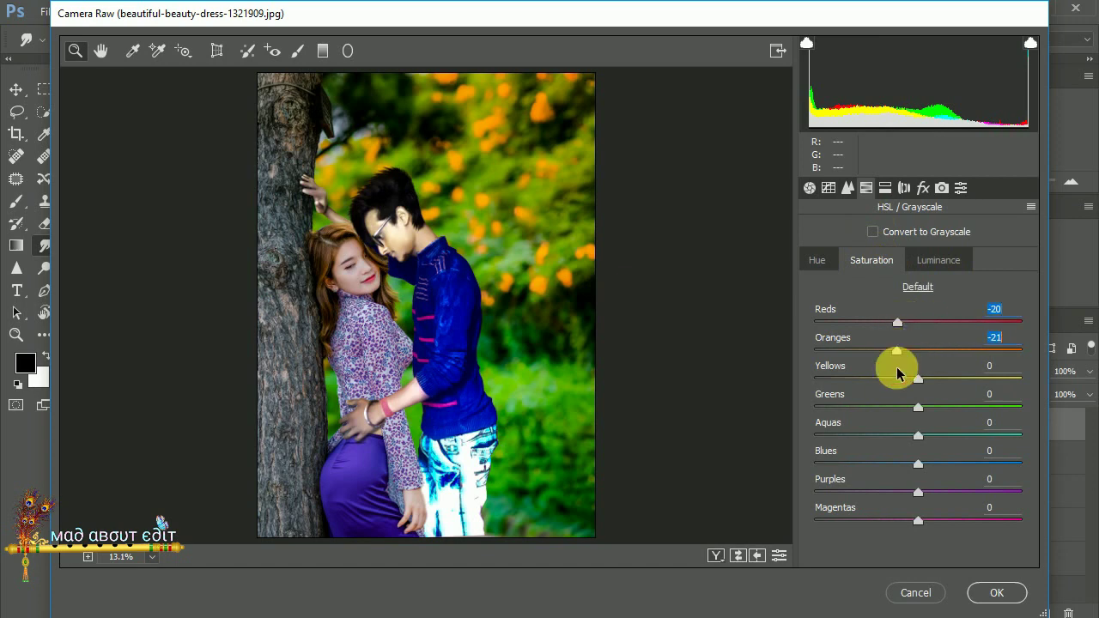
left_click(898, 379)
left_click_drag(946, 412, 963, 407)
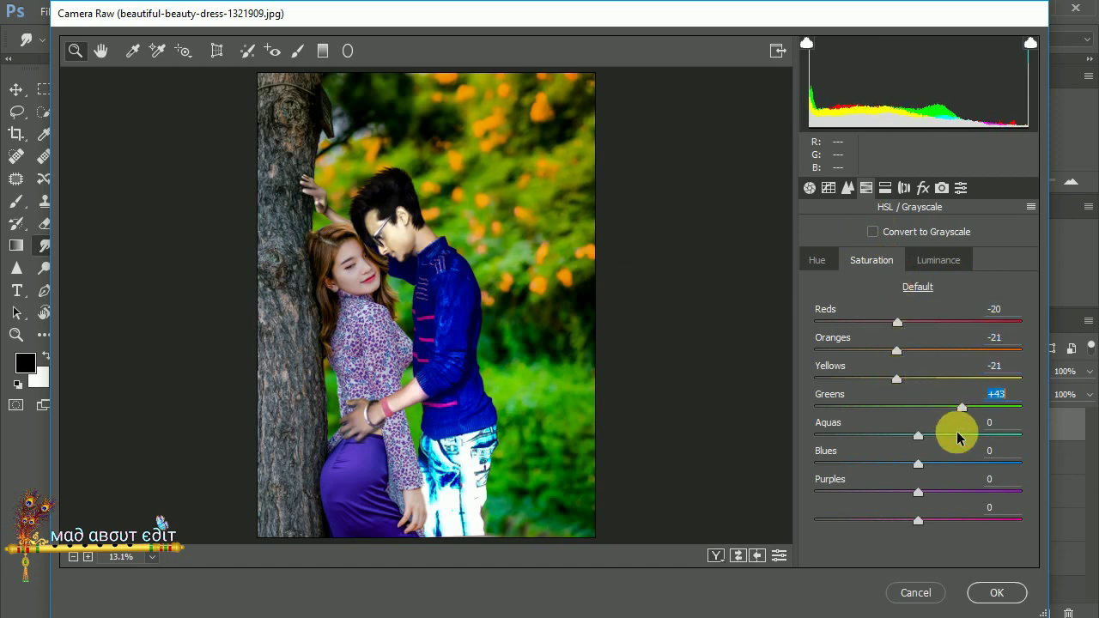
left_click(930, 435)
left_click_drag(926, 465, 891, 463)
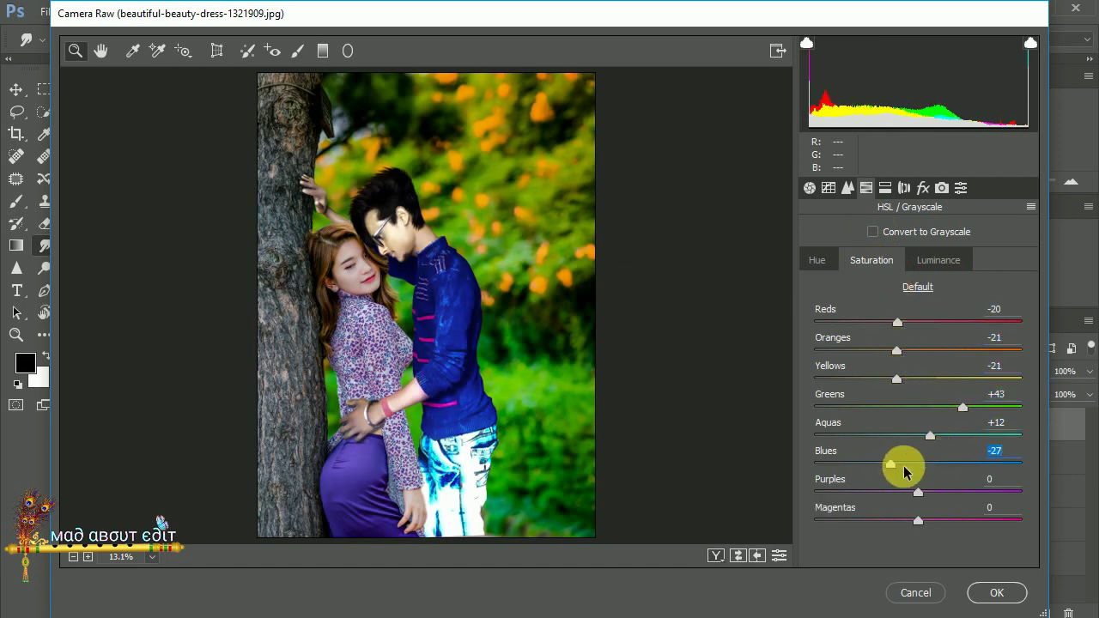
left_click(933, 520)
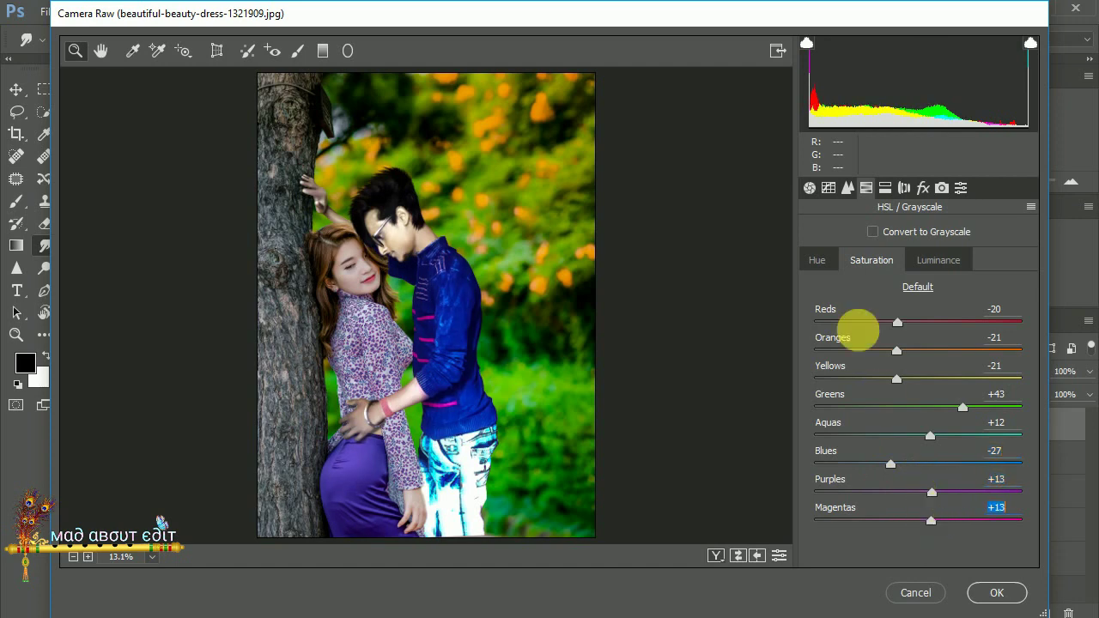
left_click(817, 259)
left_click(994, 593)
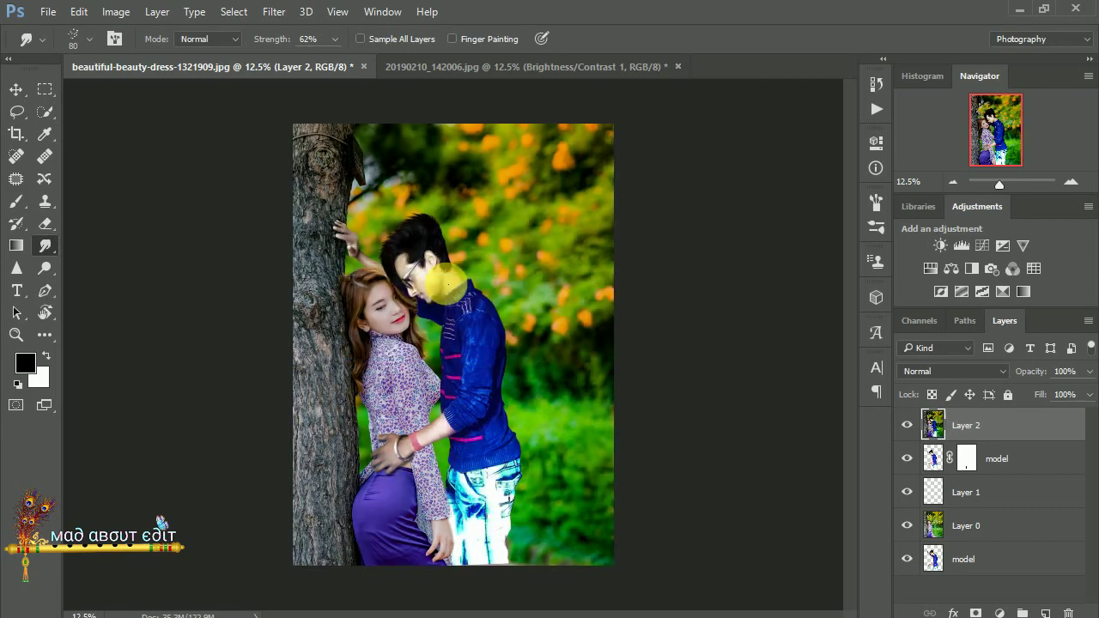
Zoom in to inspect the graded couple, switch to the Move tool, and zoom back out
scroll(445, 283, "up", 1)
scroll(444, 275, "up", 1)
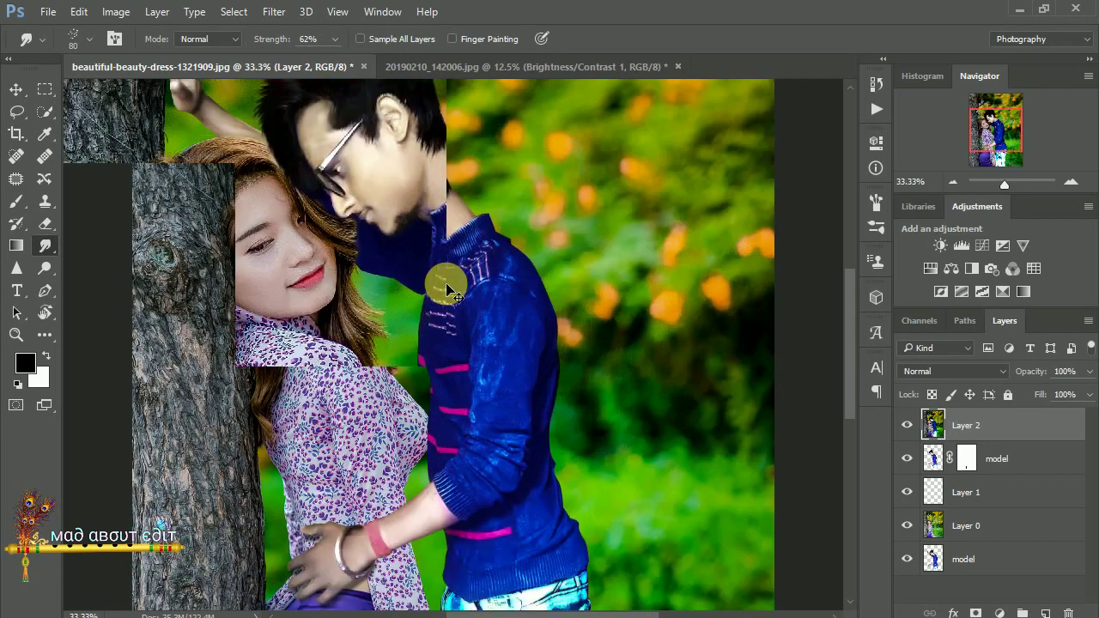
scroll(444, 282, "up", 1)
left_click(15, 88)
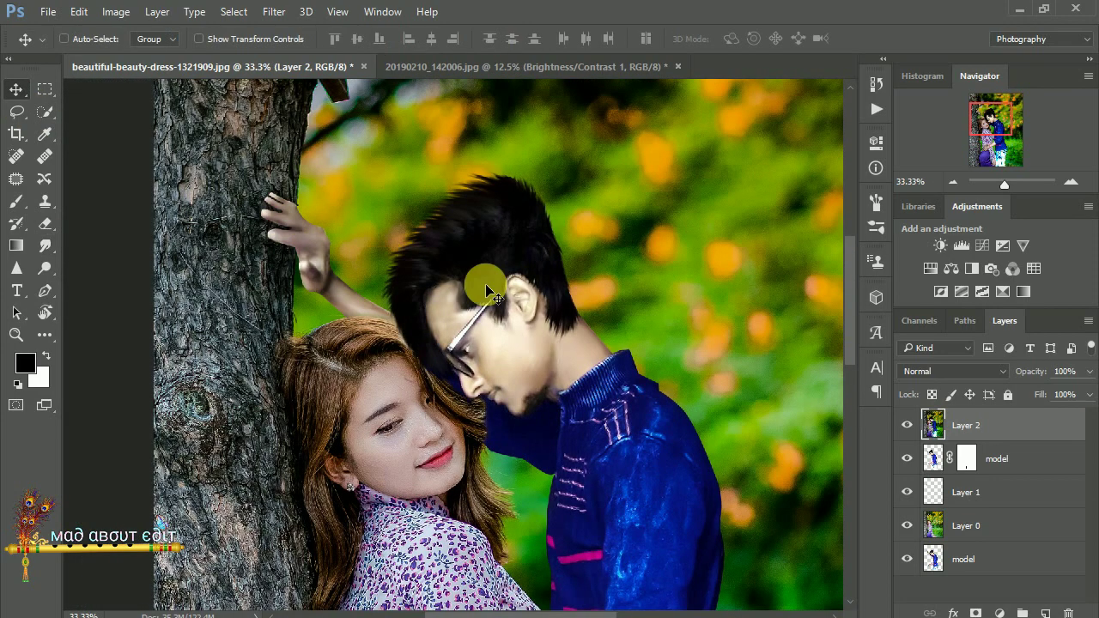
scroll(478, 287, "down", 2)
scroll(481, 288, "down", 1)
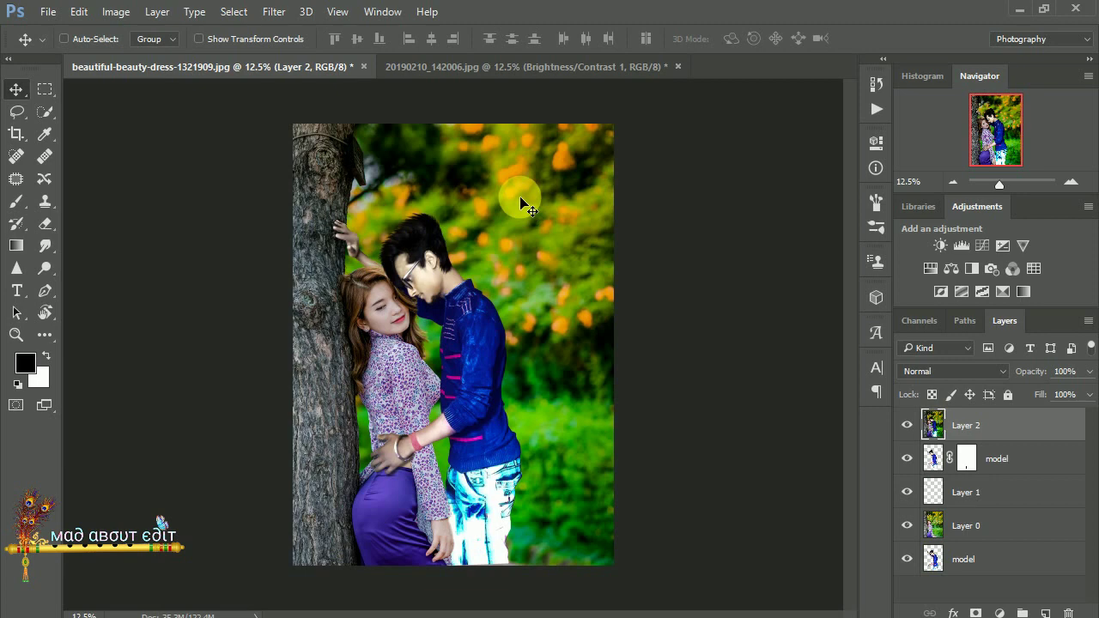
Add an Exposure adjustment layer with Exposure −0.38, Offset 0 and Gamma 0.82
left_click(1001, 613)
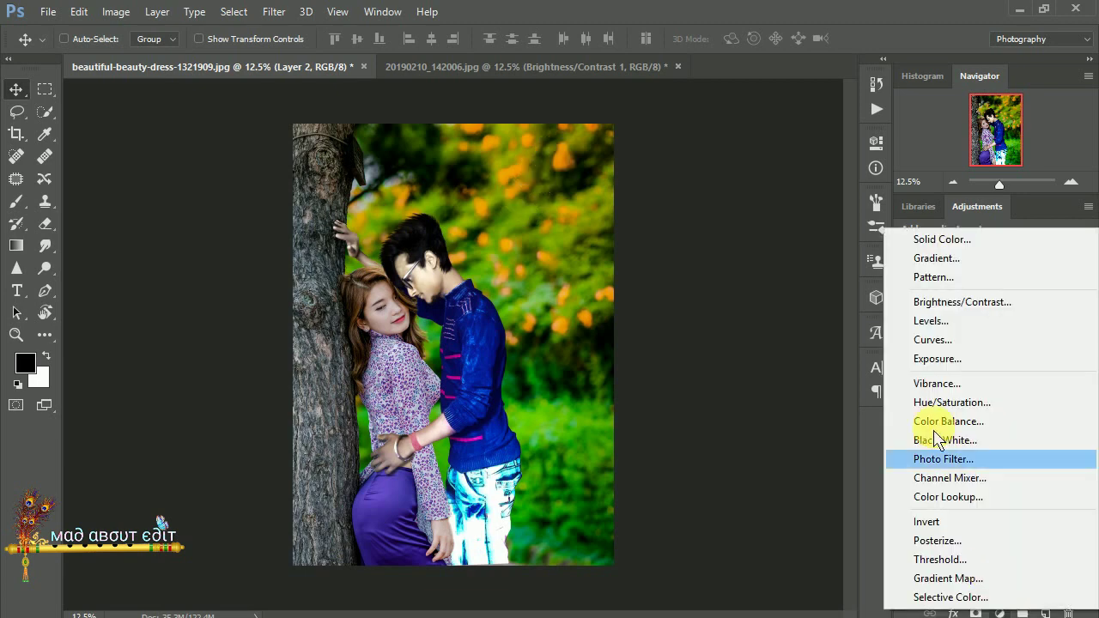
left_click(931, 359)
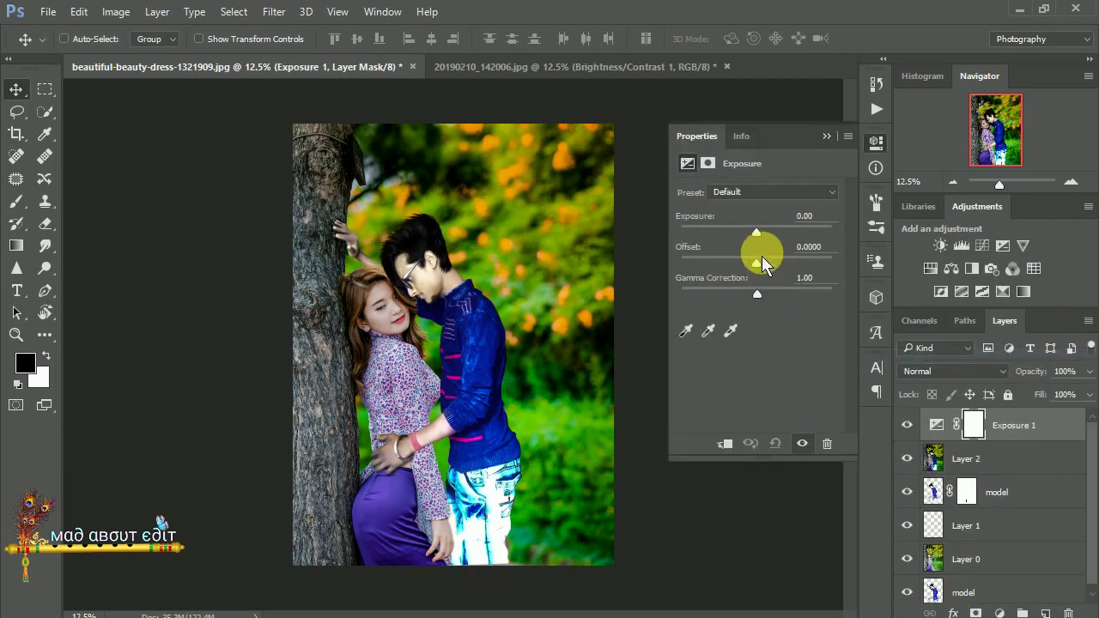
mouse_move(756, 230)
left_mouse_down()
mouse_move(731, 230)
mouse_move(752, 232)
mouse_move(740, 263)
mouse_move(754, 268)
left_mouse_up()
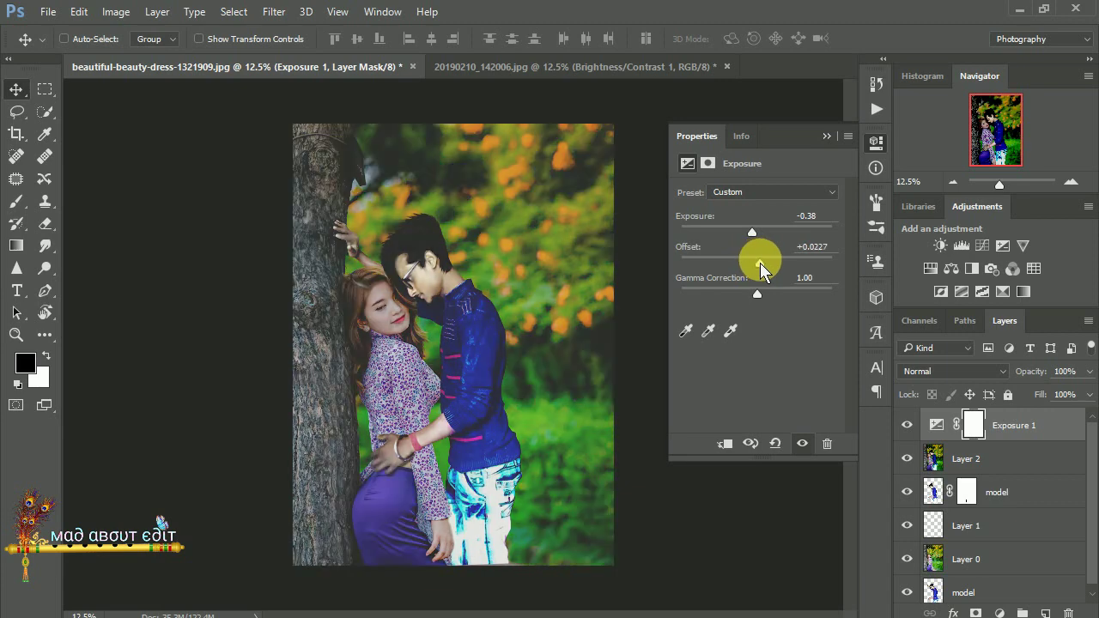
double_click(803, 247)
type("0")
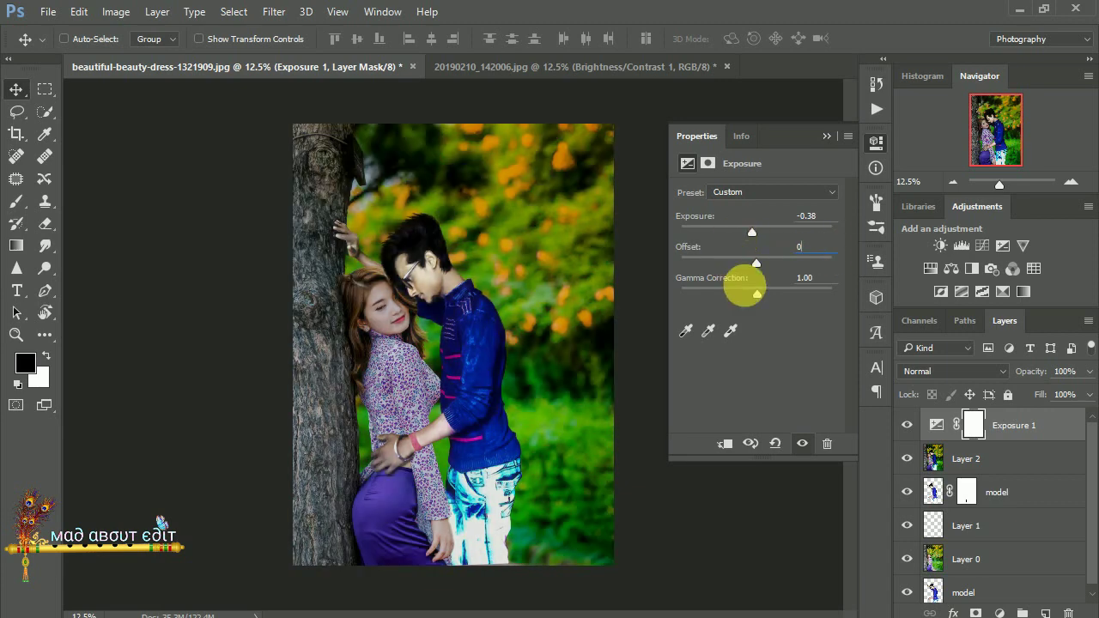
left_click_drag(757, 294, 773, 296)
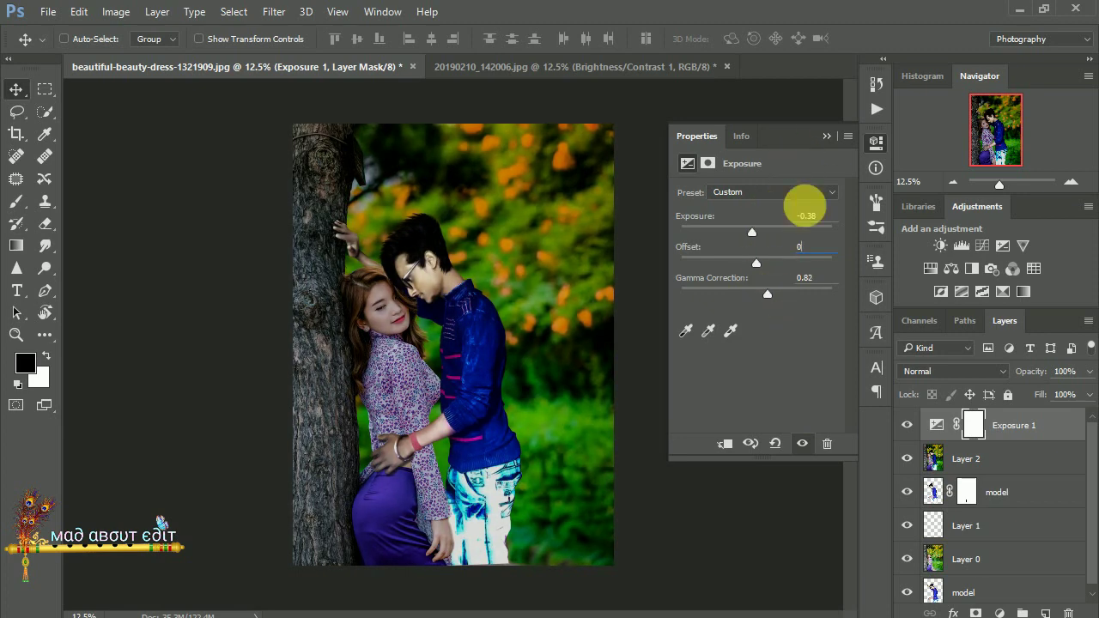
left_click(827, 136)
Try a Levels adjustment clipped to Layer 2, compare it, then delete the Levels 1 layer
left_click(977, 453)
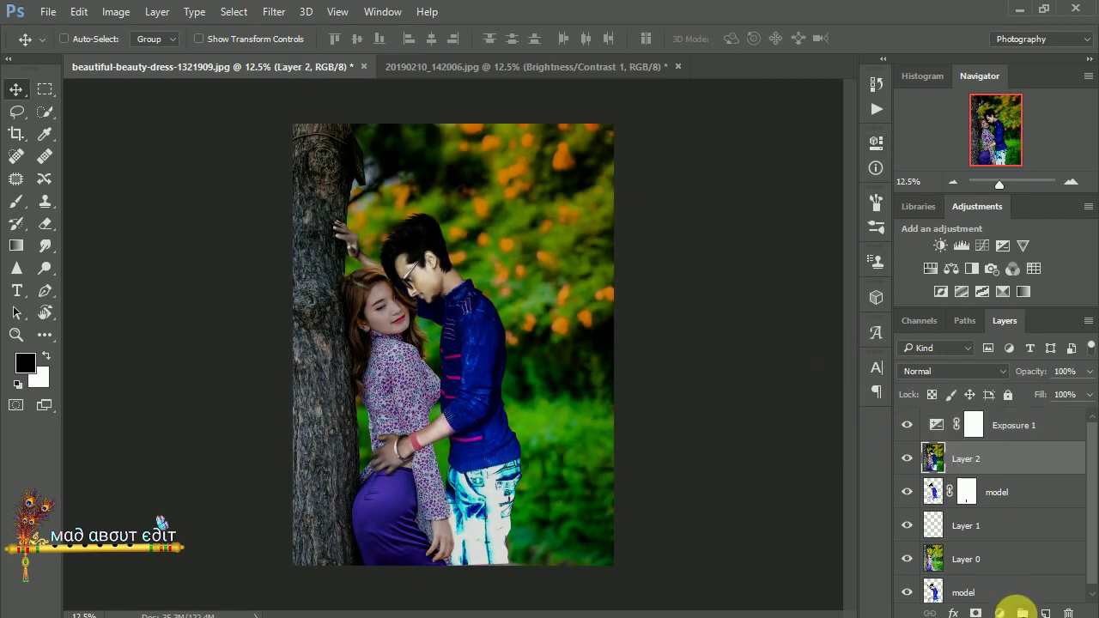
left_click(998, 612)
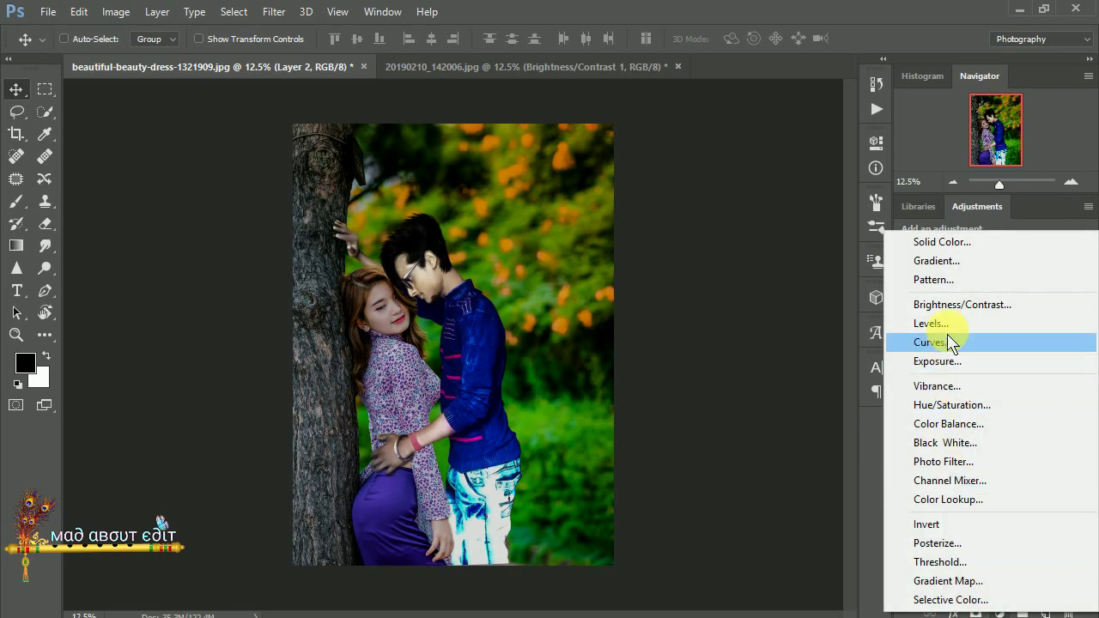
left_click(936, 360)
left_click_drag(831, 312, 767, 314)
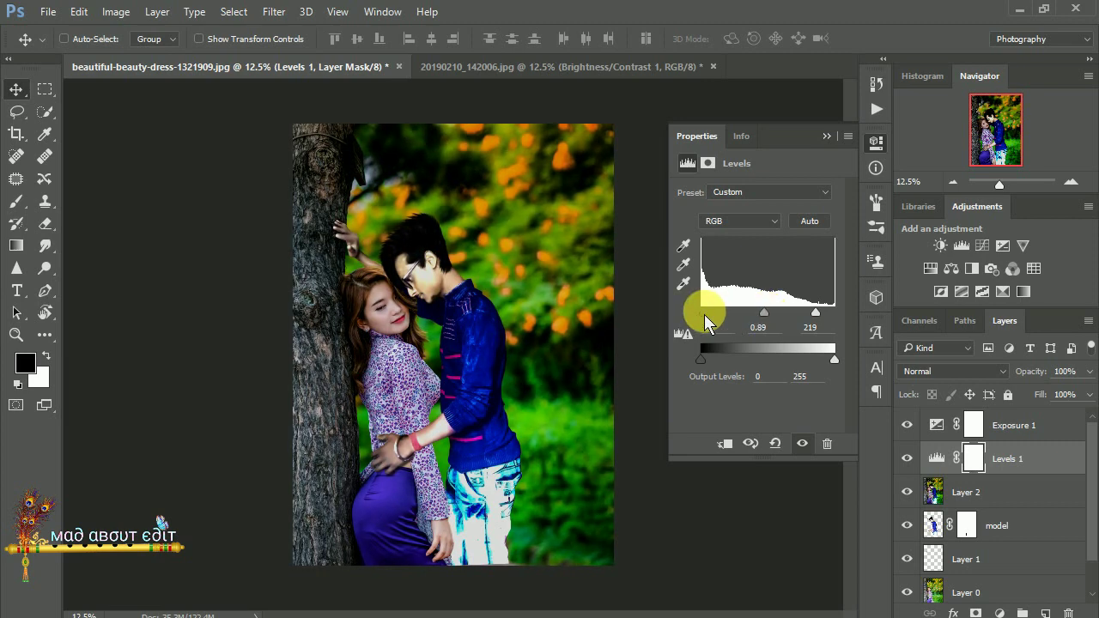
left_click(725, 443)
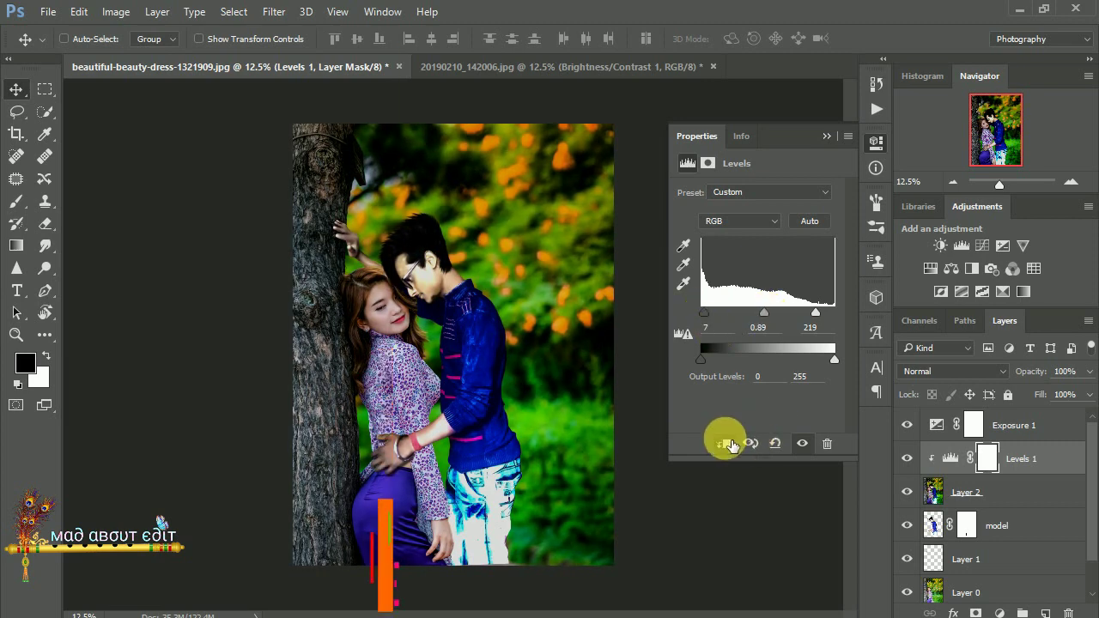
left_click(802, 443)
left_click(801, 439)
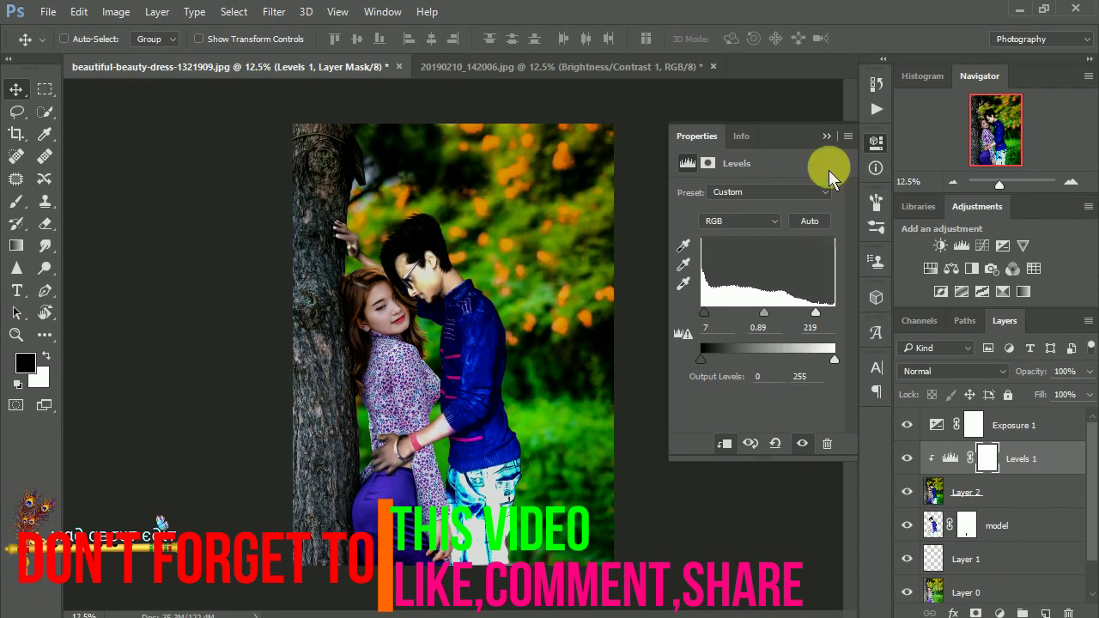
left_click(827, 135)
right_click(988, 459)
left_click(687, 185)
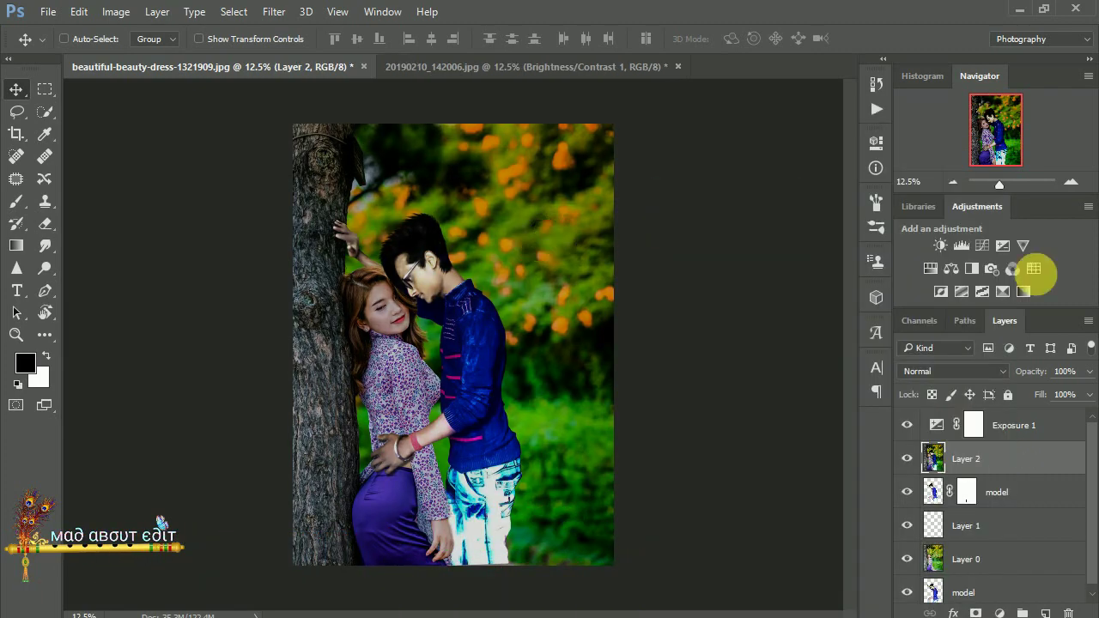
Choose the Clone Stamp tool and zoom to 200% on the man's hand on the tree trunk
key("ctrl+plus")
key("ctrl+plus")
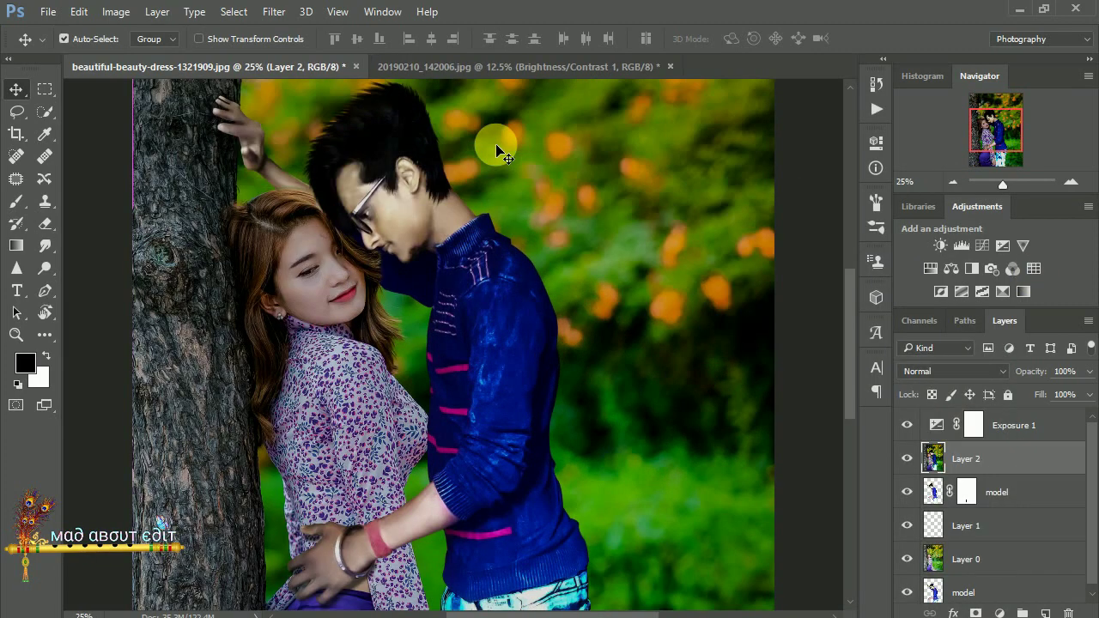
key("ctrl+minus")
key("ctrl+minus")
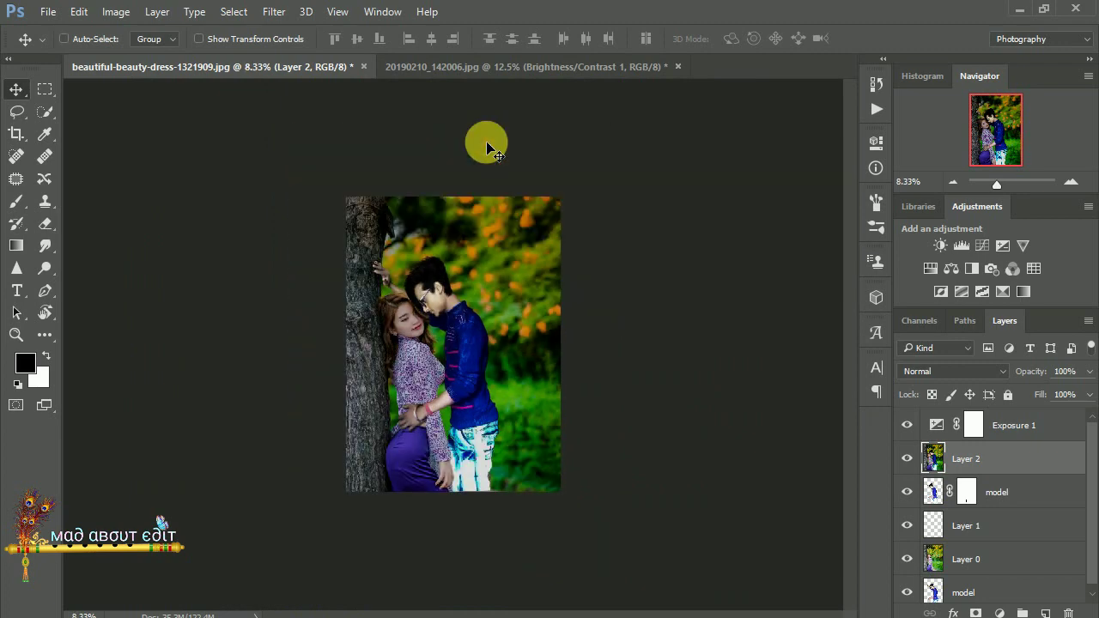
key("ctrl+plus")
key("ctrl+plus")
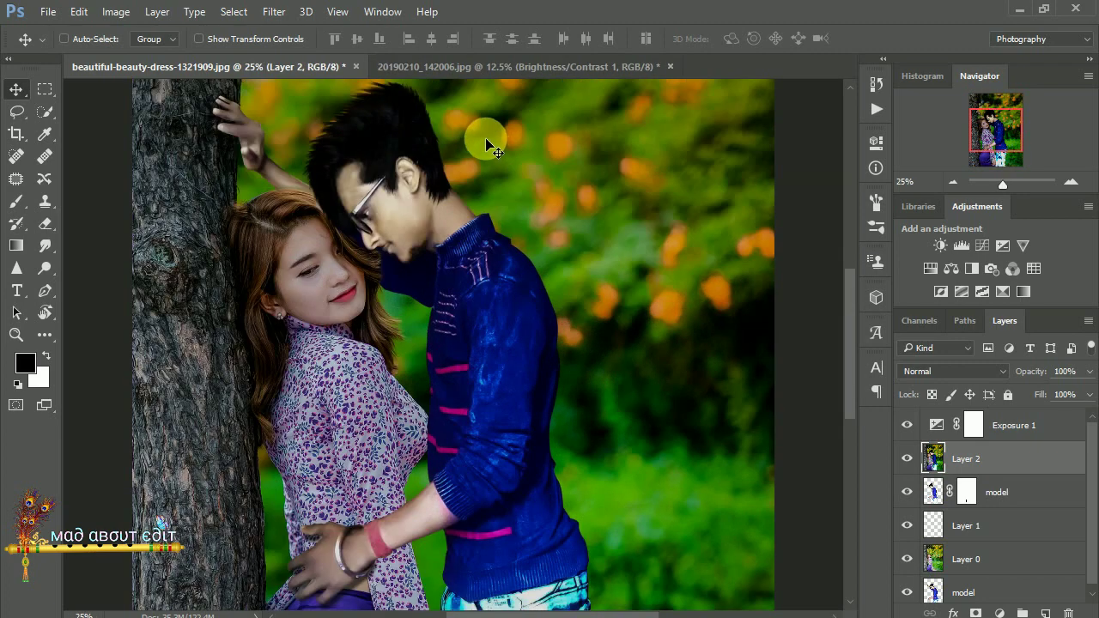
key("ctrl+minus")
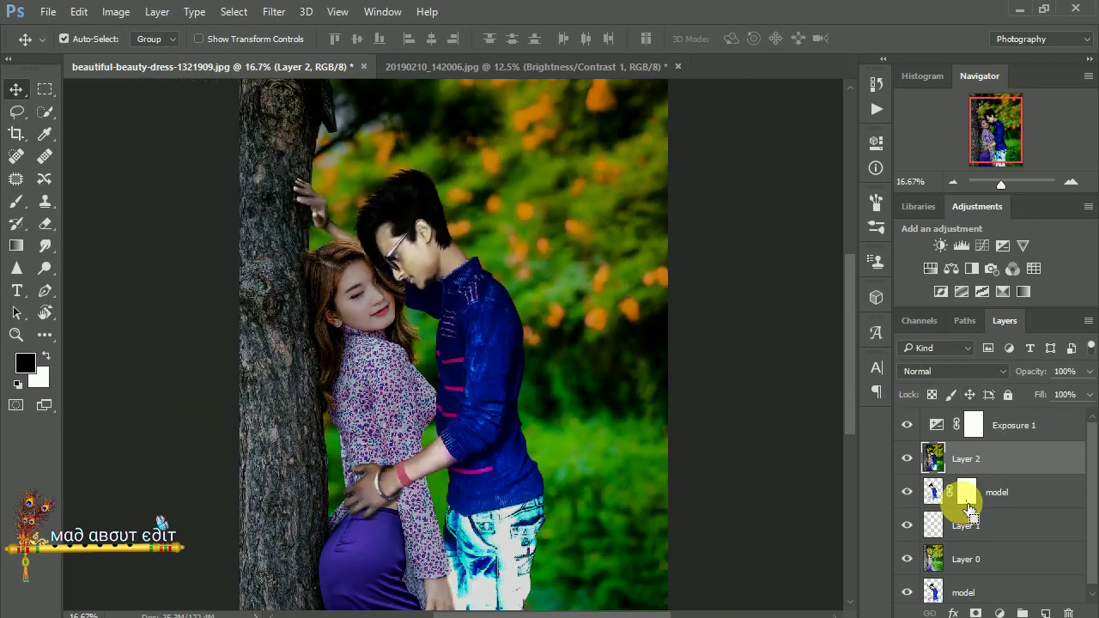
key("ctrl+minus")
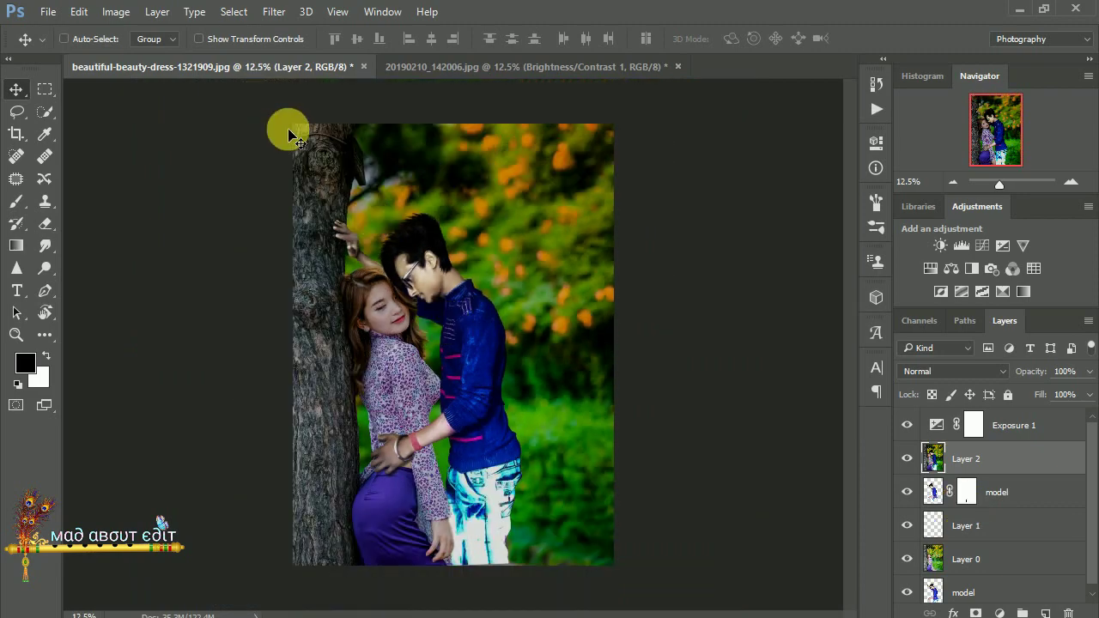
left_click(45, 201)
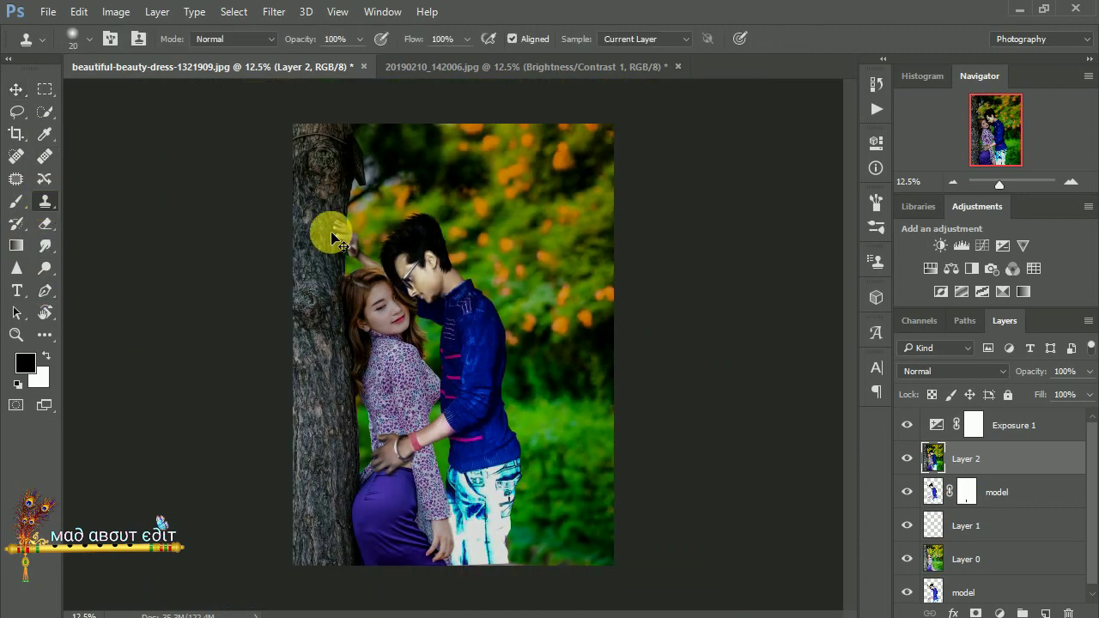
key("ctrl+plus")
key("ctrl+plus")
key("ctrl+plus")
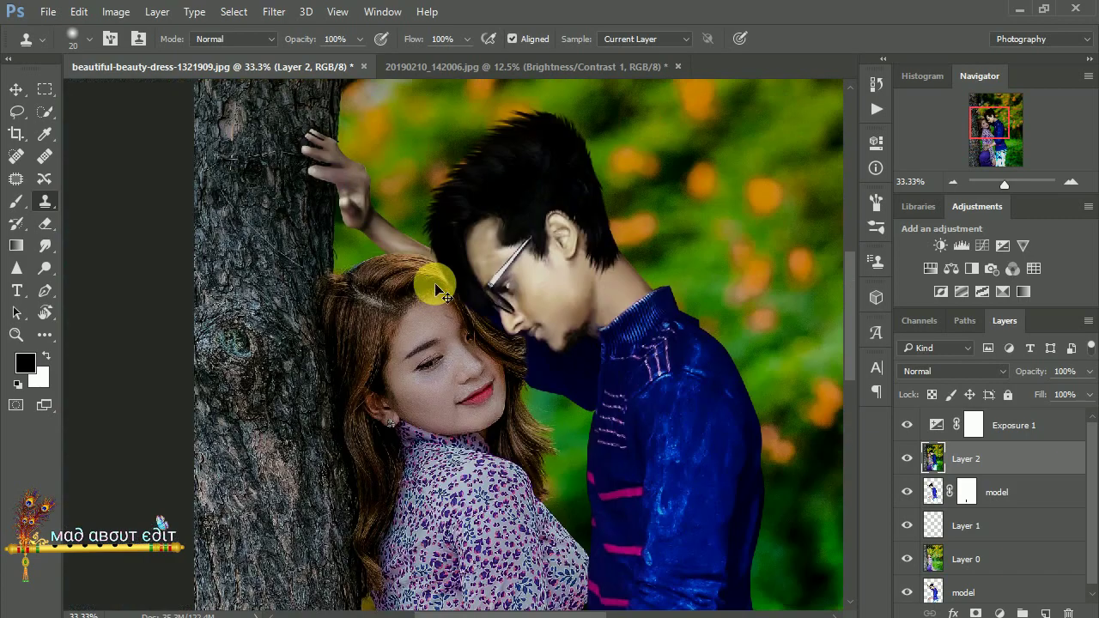
key("ctrl+plus")
key("ctrl+plus")
mouse_move(429, 282)
left_mouse_down()
mouse_move(453, 343)
mouse_move(582, 502)
left_mouse_up()
key("ctrl+plus")
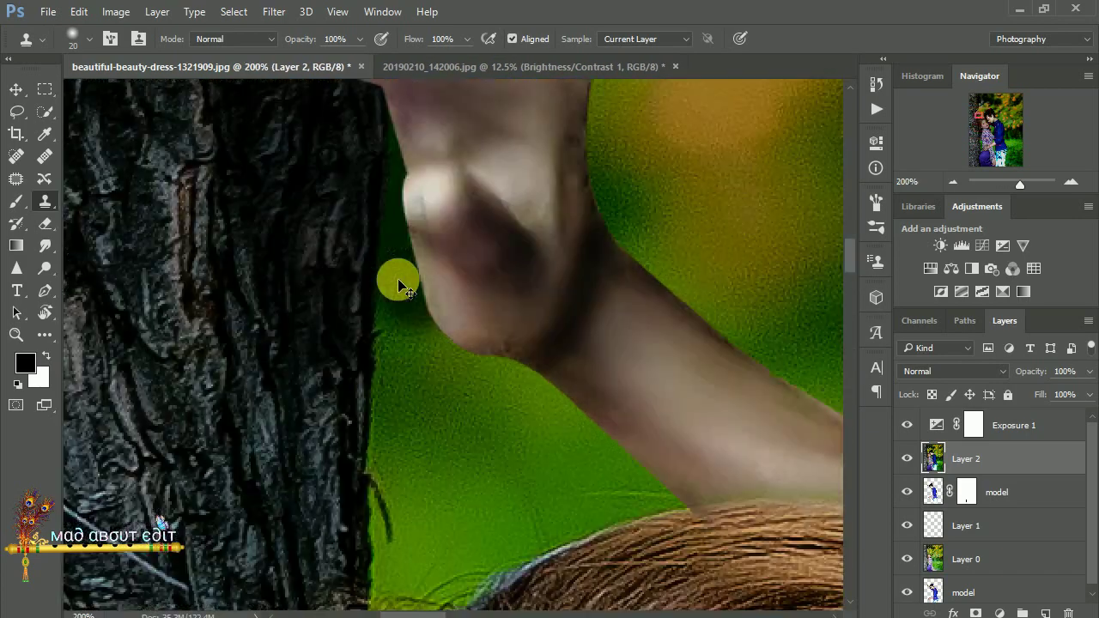
key("ctrl+plus")
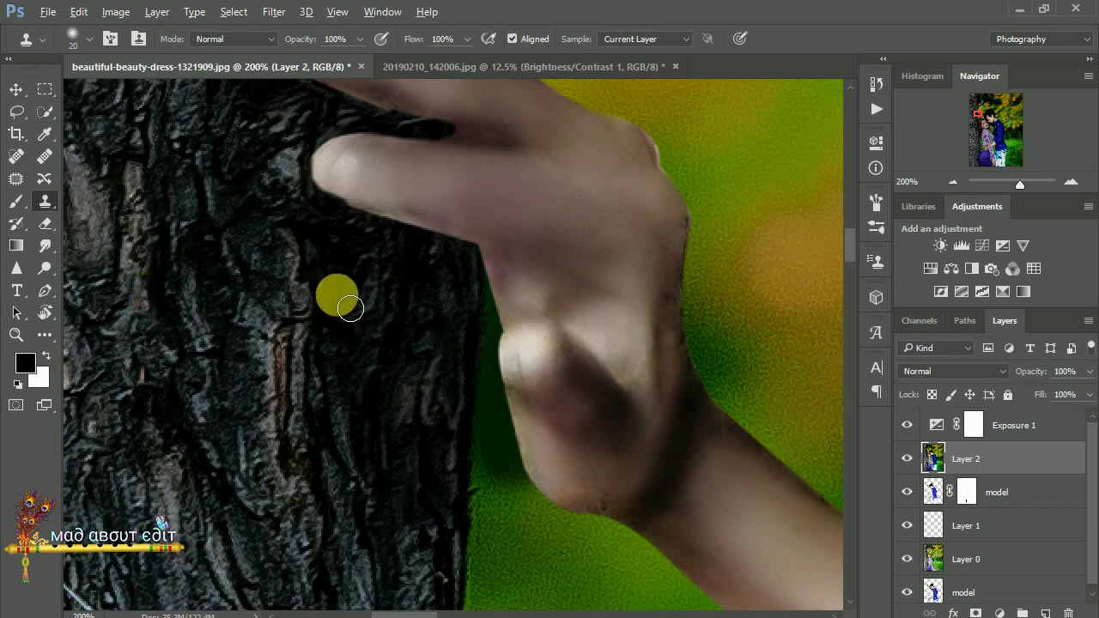
Sample bark and clone it along the hand's edge and the trunk edge above the hair
left_click(481, 300, "alt")
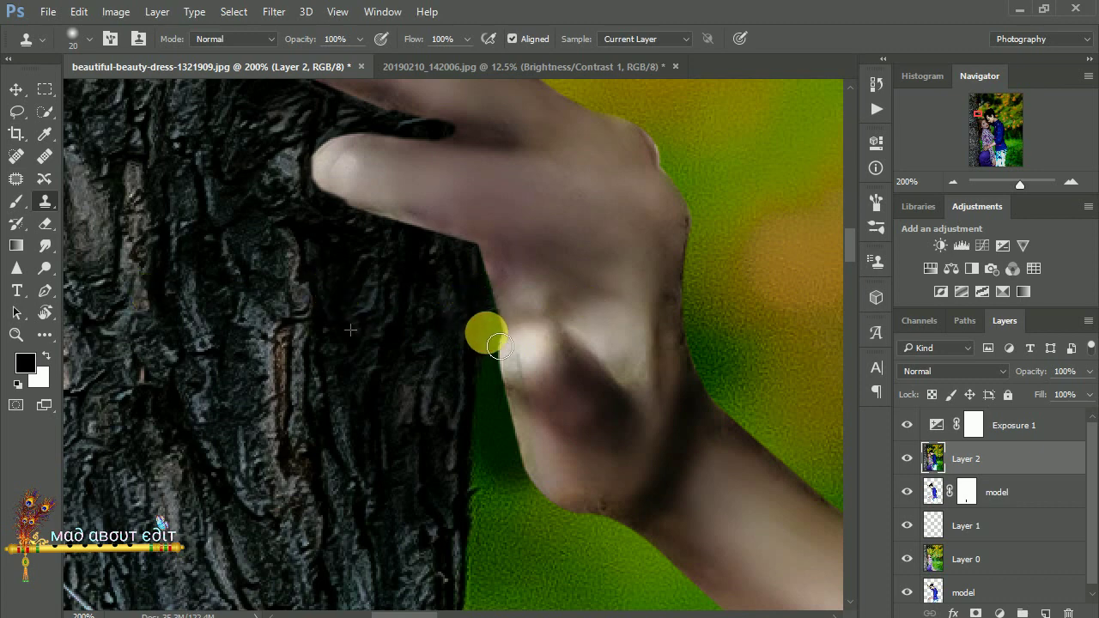
left_click_drag(498, 346, 478, 415)
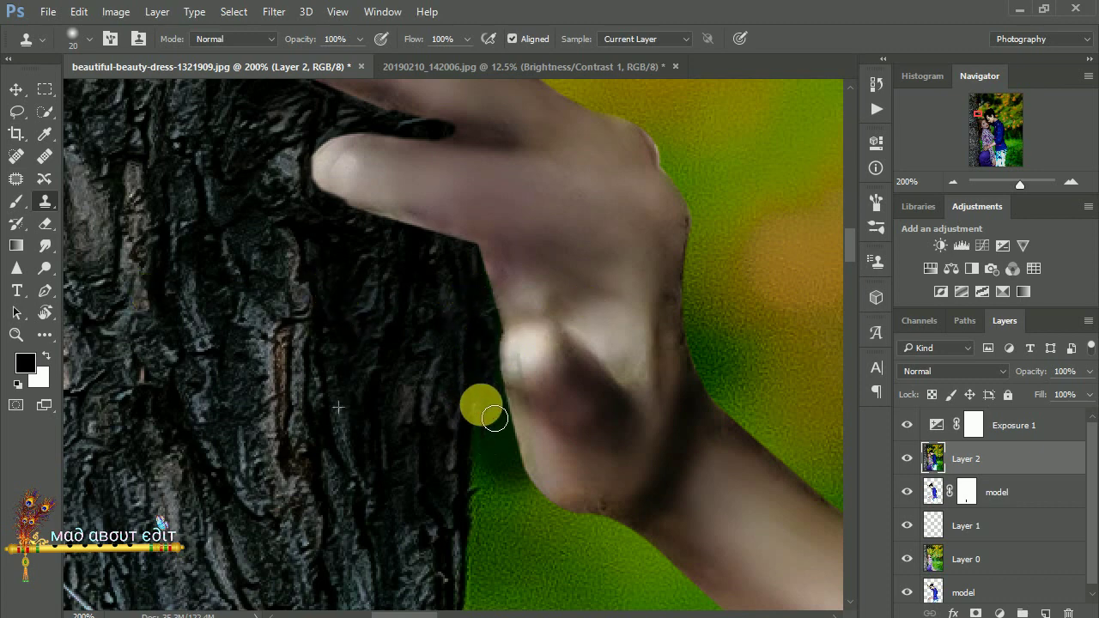
left_click_drag(510, 450, 494, 519)
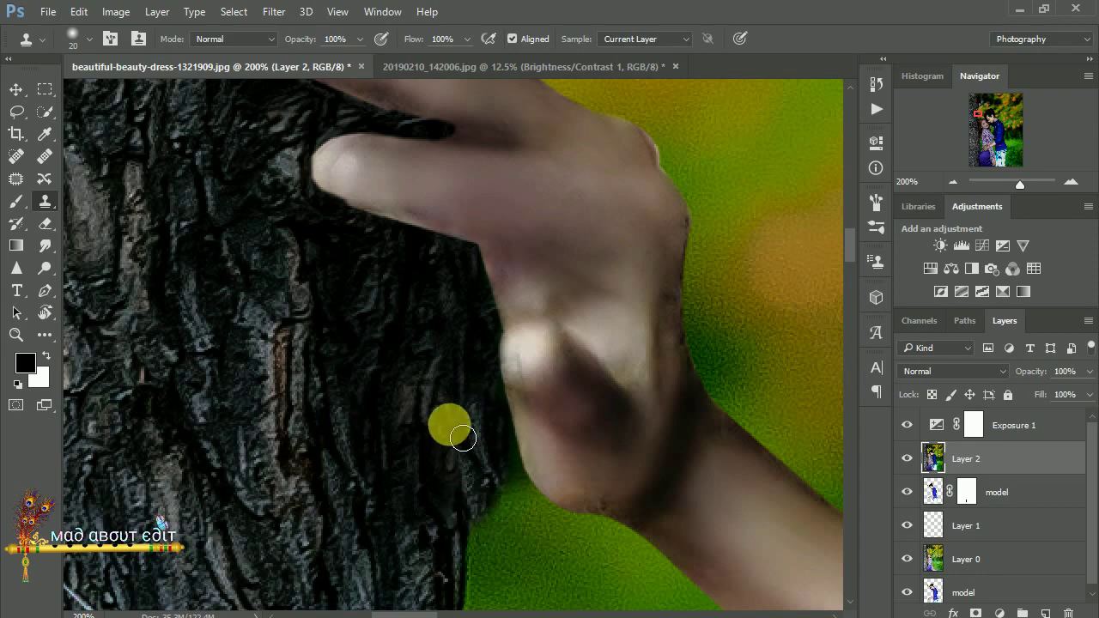
mouse_move(468, 429)
left_mouse_down()
mouse_move(456, 258)
mouse_move(480, 331)
left_mouse_up()
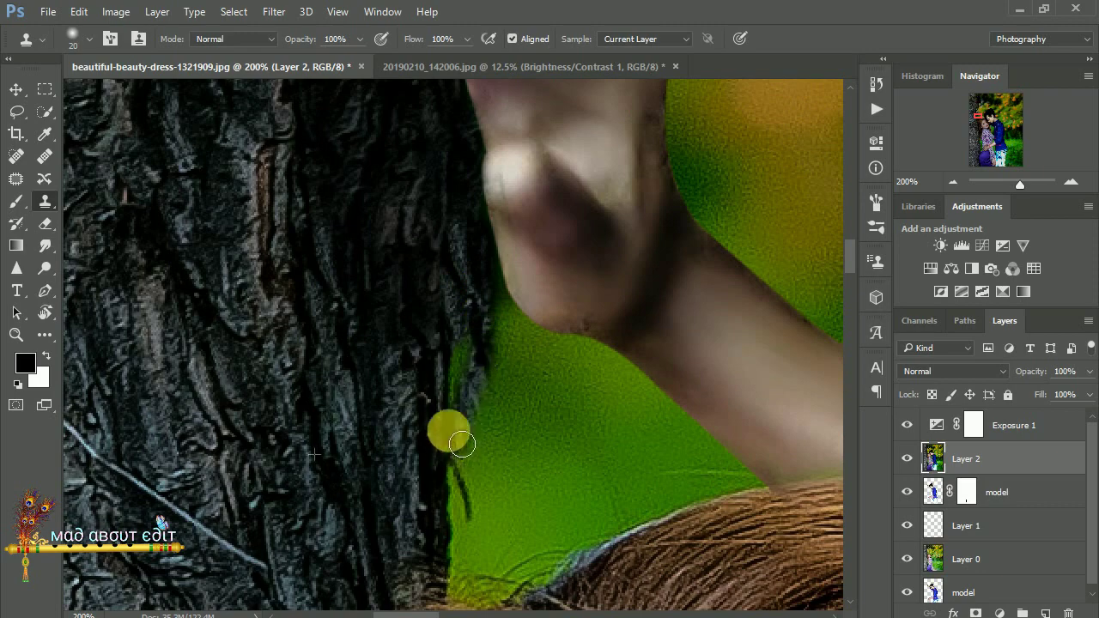
mouse_move(398, 368)
left_mouse_down()
mouse_move(454, 215)
mouse_move(424, 372)
left_mouse_up()
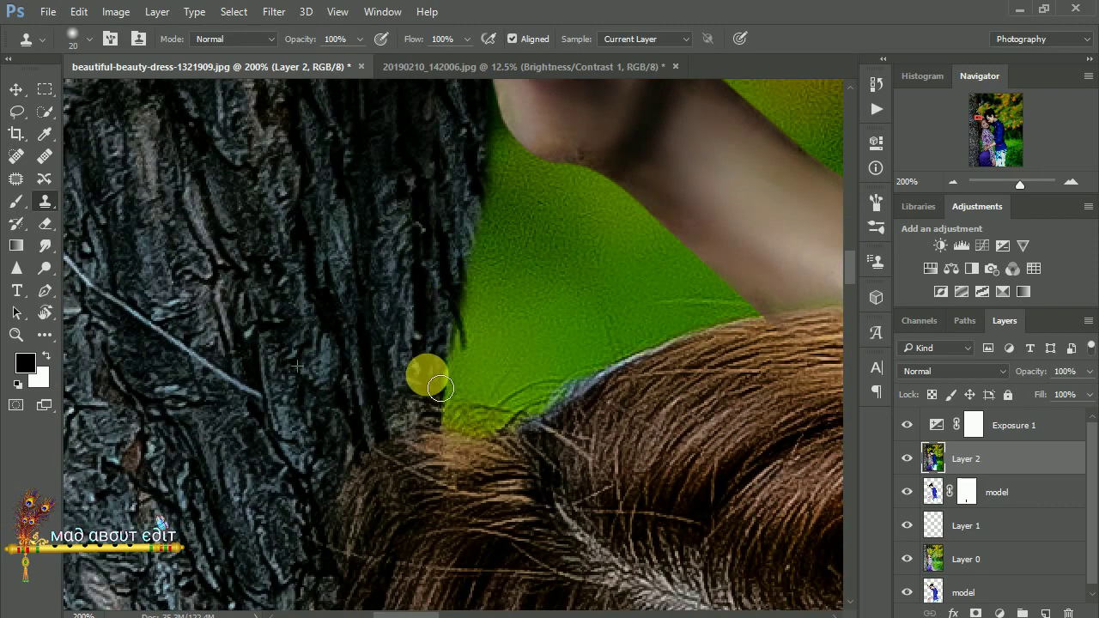
scroll(420, 237, "down", 1)
scroll(412, 230, "down", 2)
scroll(408, 225, "down", 1)
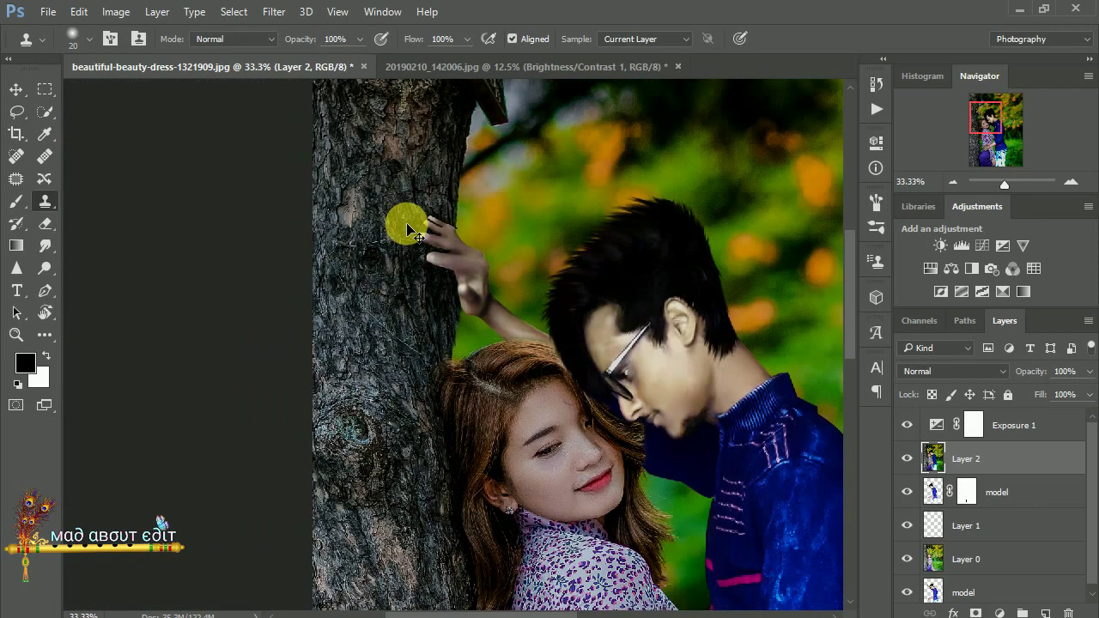
scroll(408, 225, "down", 1)
scroll(296, 118, "down", 1)
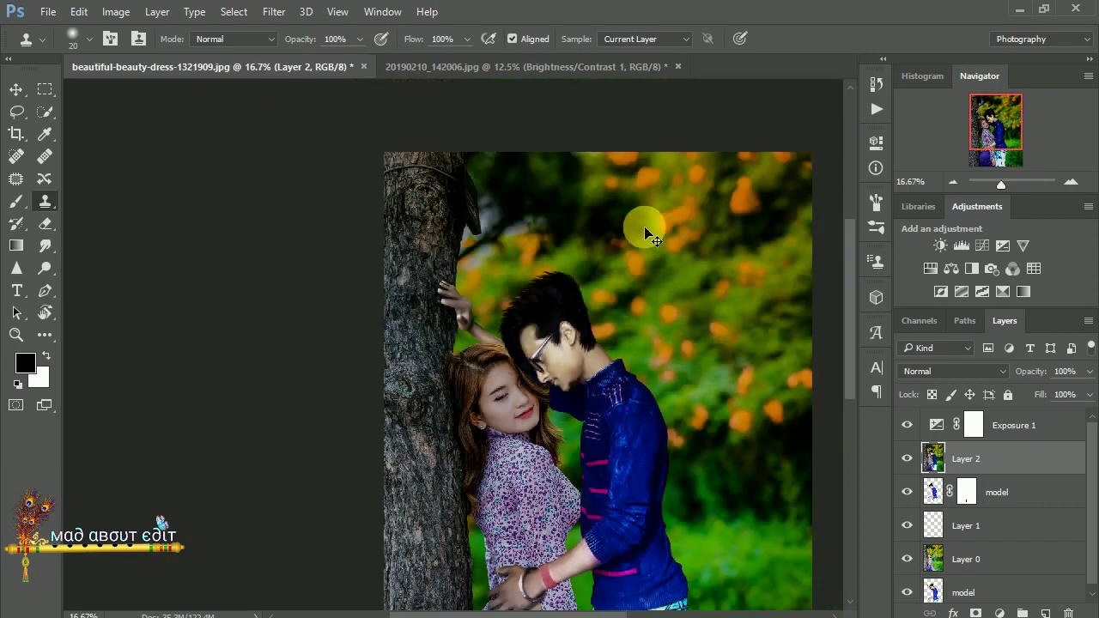
scroll(644, 226, "down", 1)
In the couple composite, add a white layer mask to Layer 2 and drag it onto Exposure 1
left_click(511, 67)
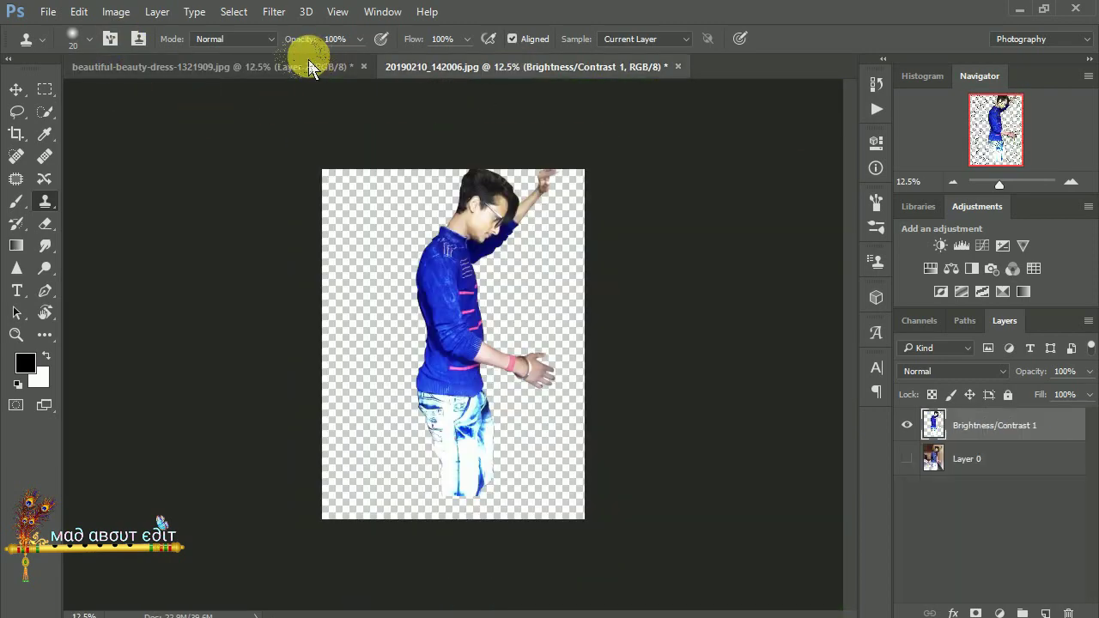
left_click(309, 62)
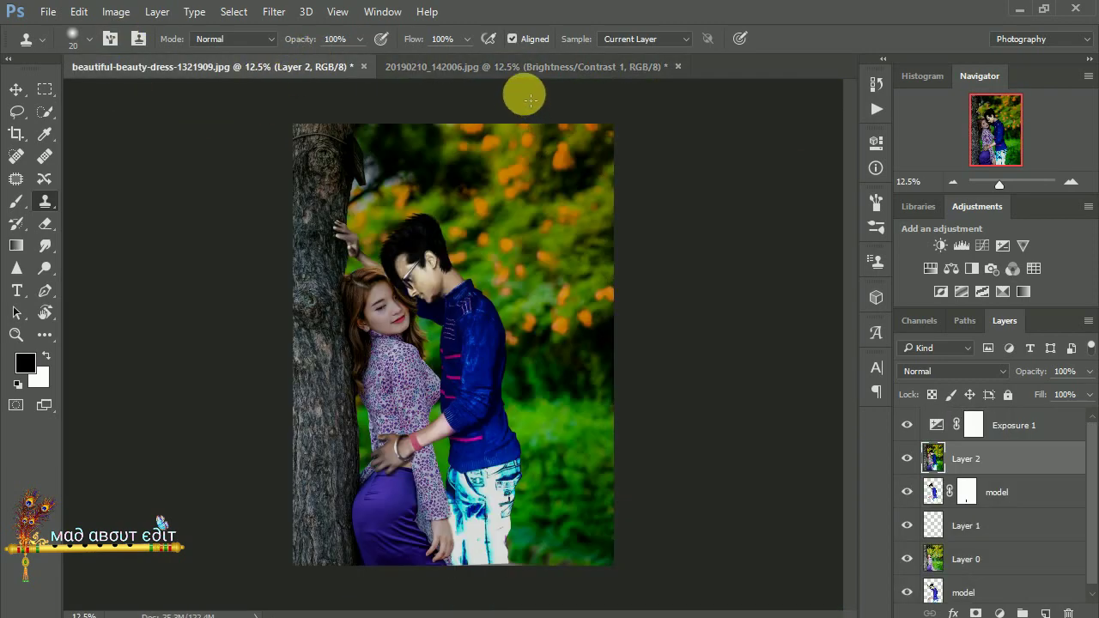
key("ctrl+plus")
key("ctrl+plus")
key("ctrl+plus")
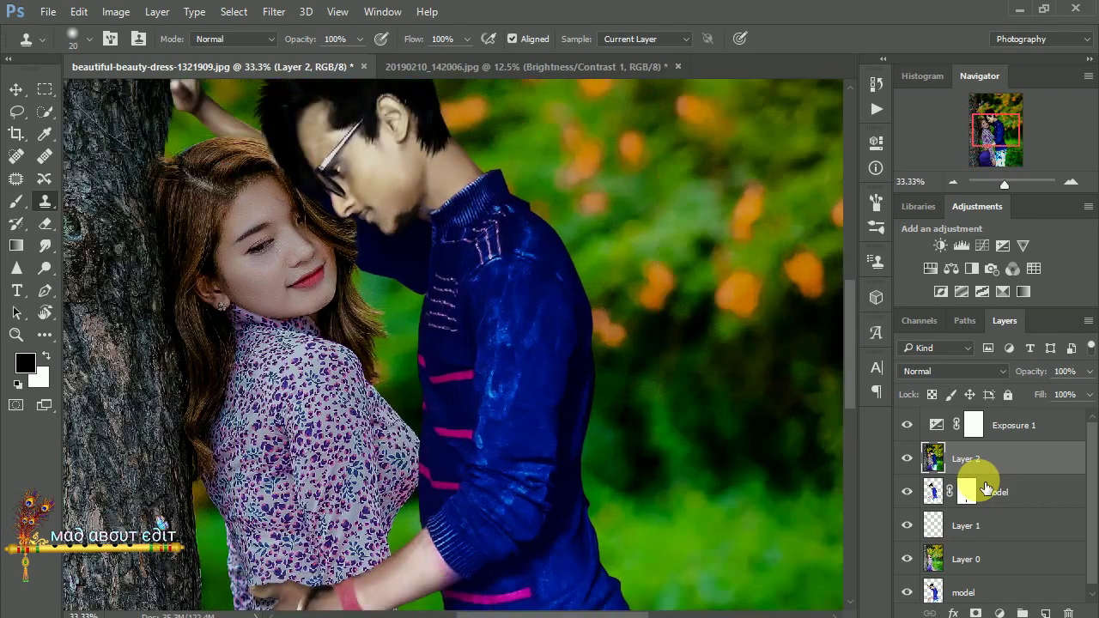
scroll(498, 270, "down", 1)
scroll(515, 289, "down", 1)
scroll(521, 295, "down", 1)
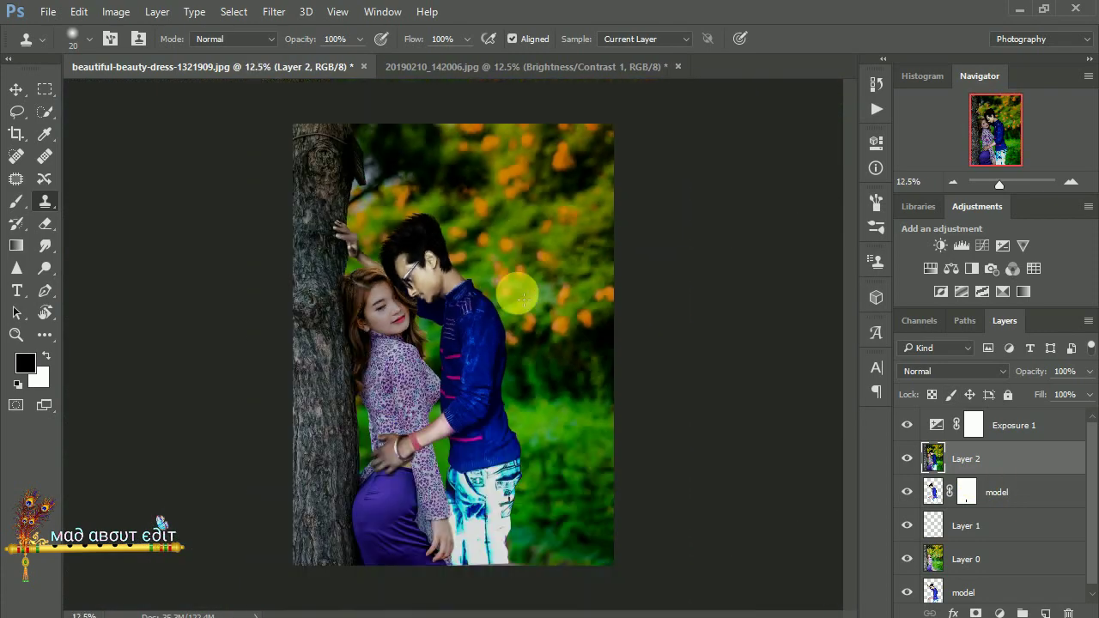
left_click(975, 613)
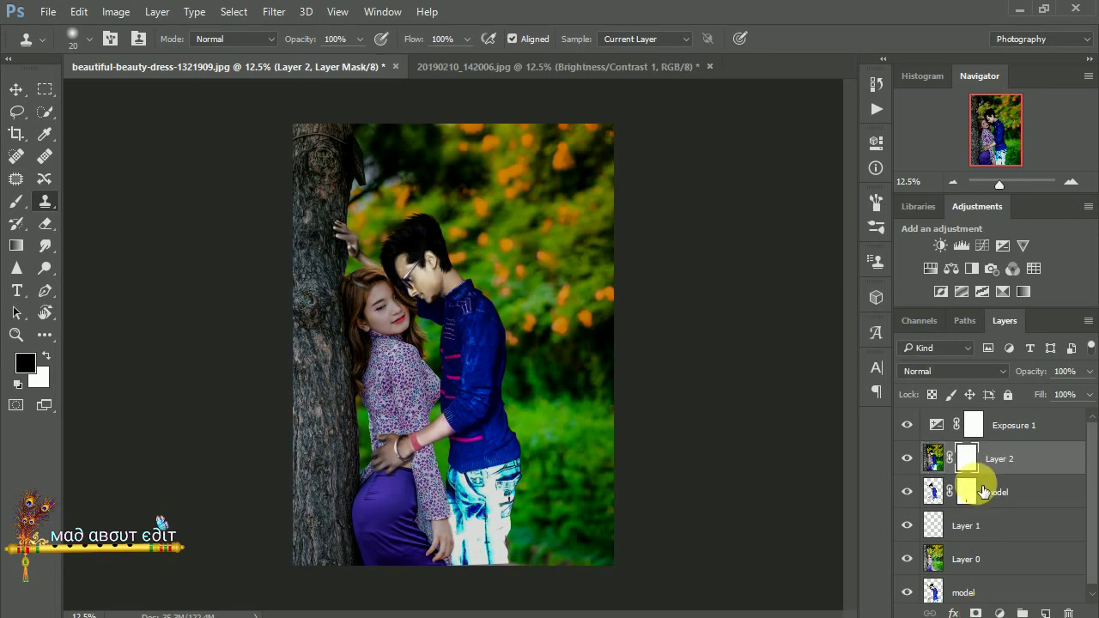
left_click_drag(967, 459, 977, 426)
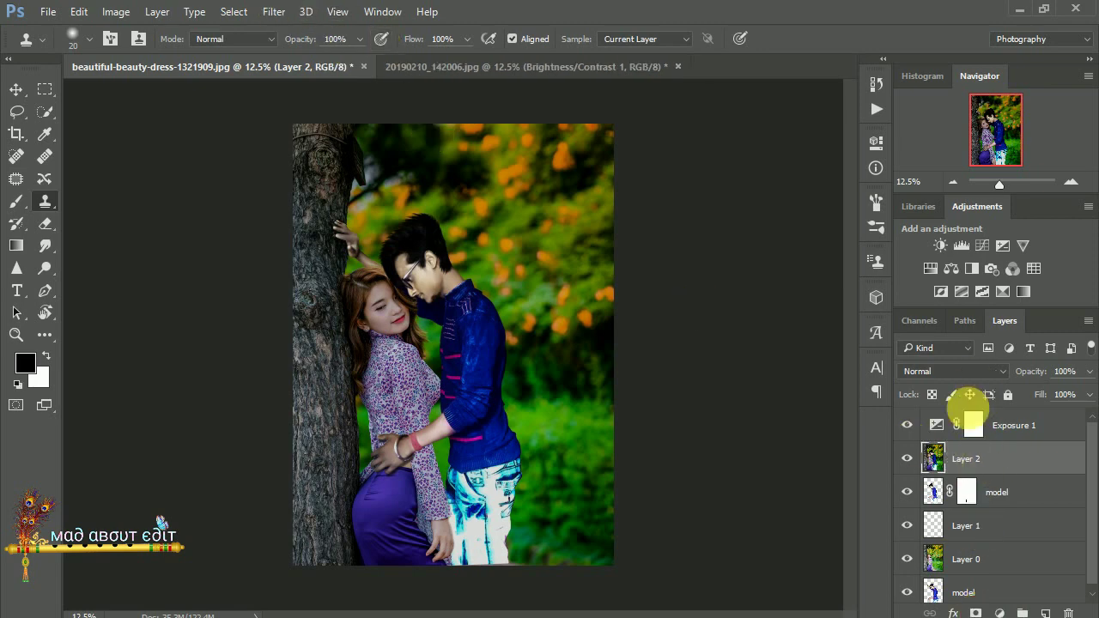
Merge Exposure 1 with Layer 2 and duplicate the result as Exposure 1 copy
right_click(1004, 434)
left_click(706, 570)
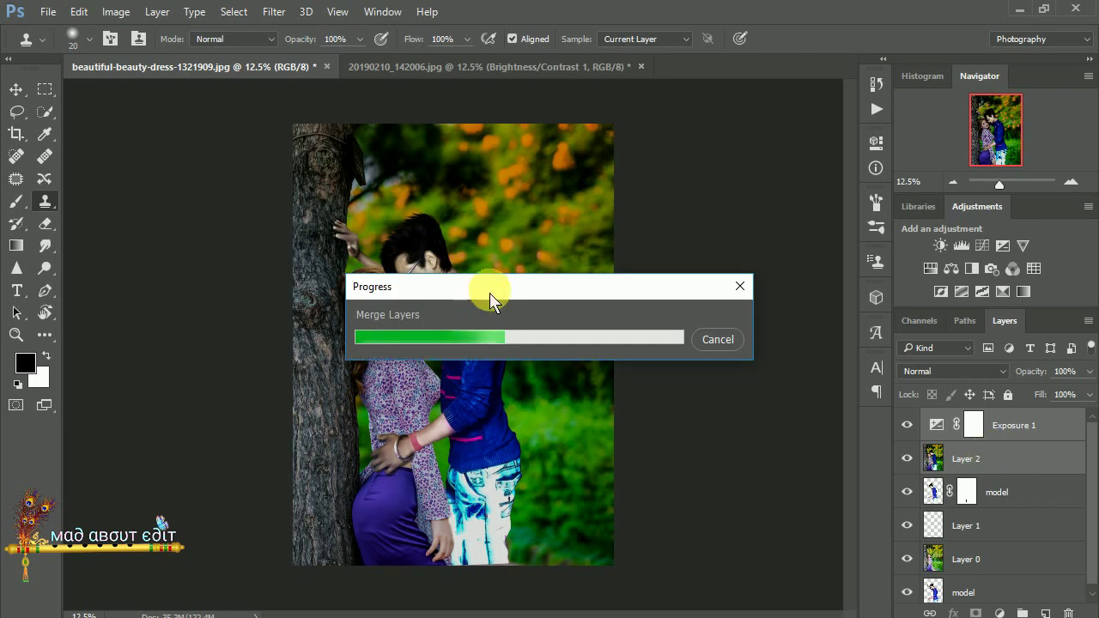
left_click_drag(490, 293, 630, 147)
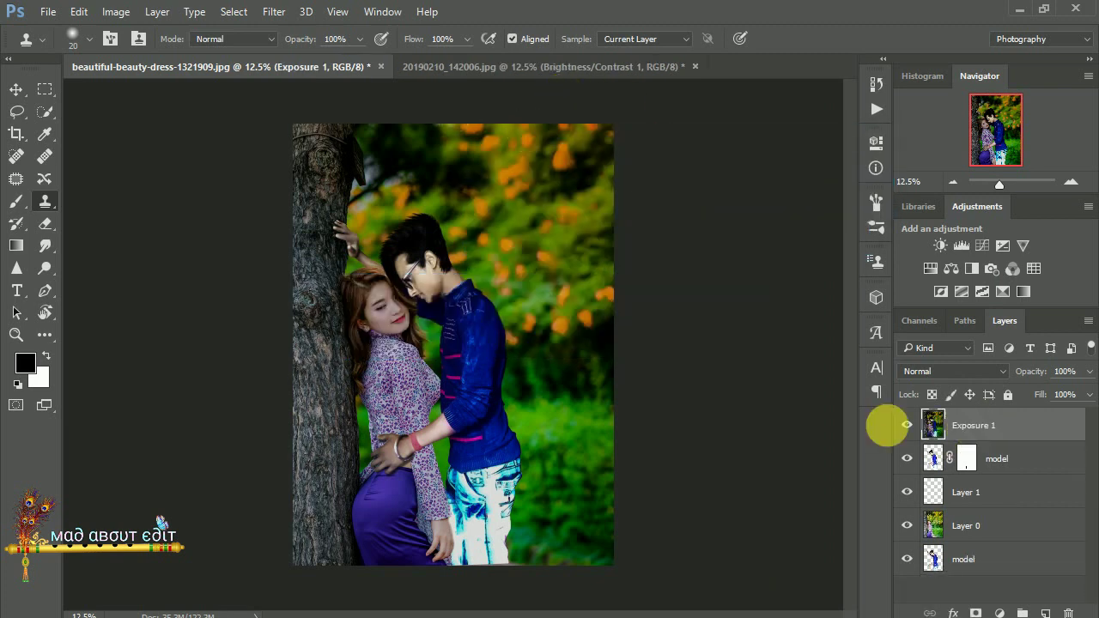
left_click_drag(974, 425, 1046, 597)
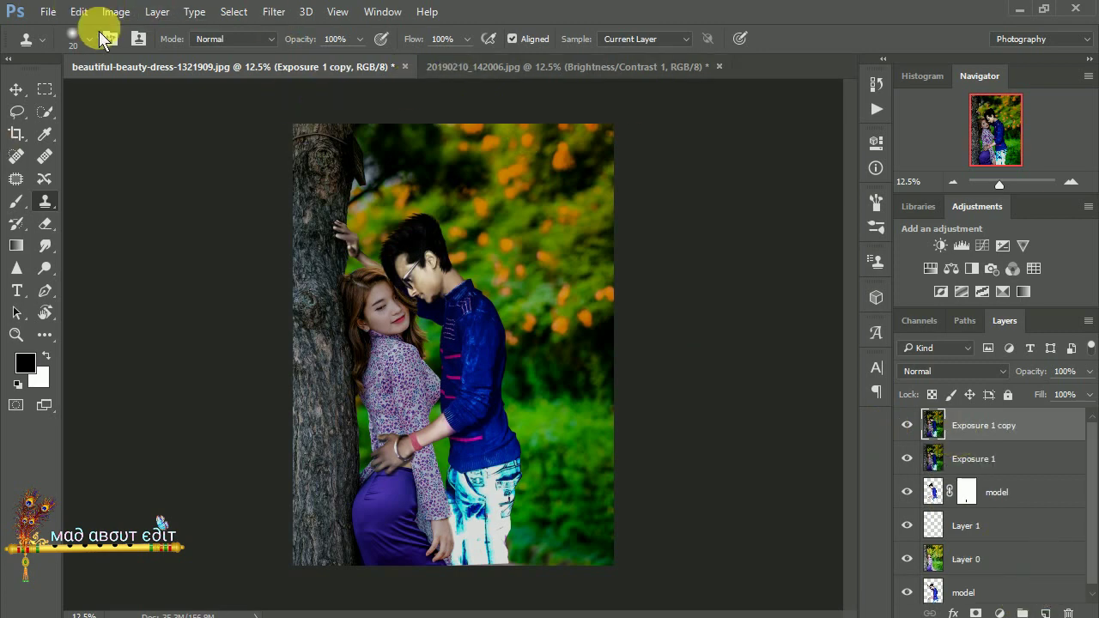
Fill the Exposure 1 copy layer with 50% Gray using Edit > Fill
left_click(78, 11)
left_click(98, 235)
left_click(528, 175)
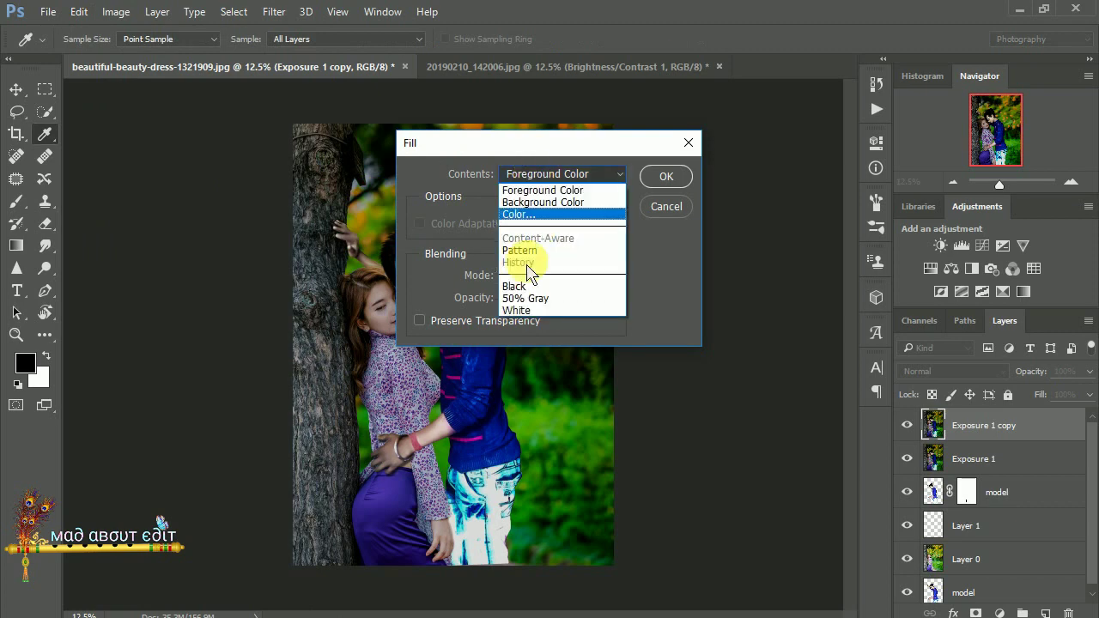
left_click(525, 295)
left_click(661, 176)
key("s")
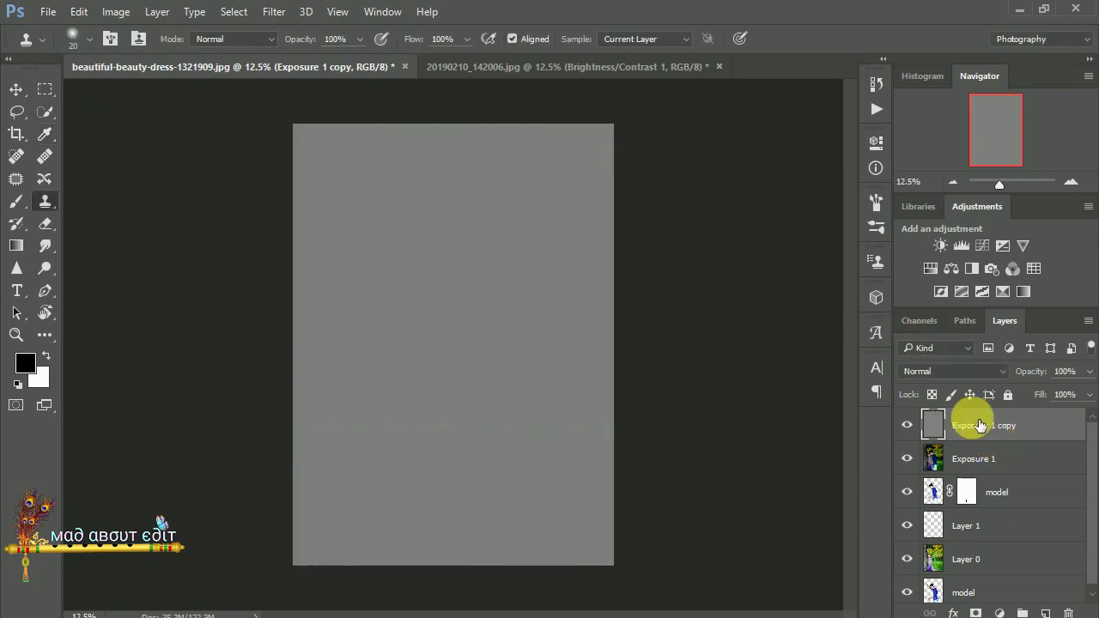
Set the gray layer to Overlay blending and ready the Brush with white foreground
left_click(953, 371)
left_click(926, 194)
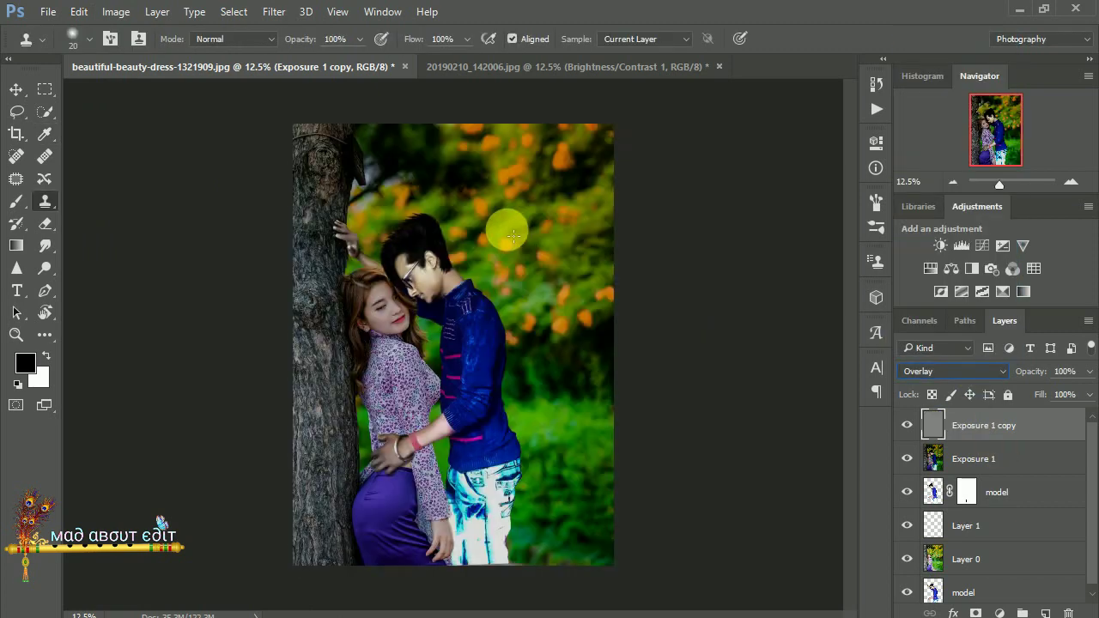
left_click(17, 202)
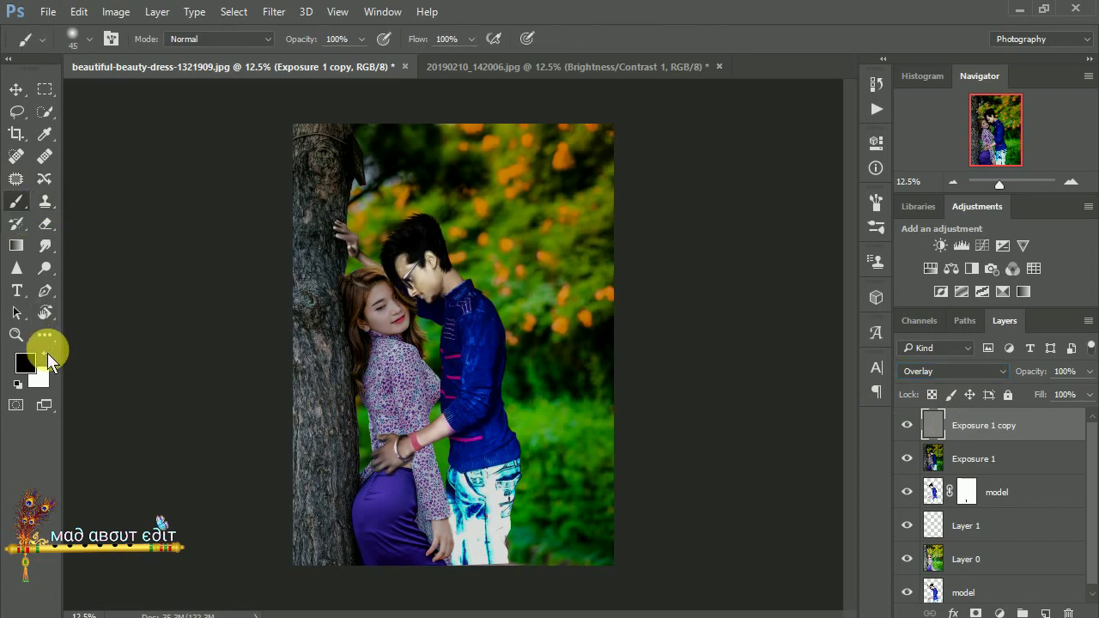
left_click(46, 354)
Lower the Exposure 1 copy overlay layer's opacity to 26%
scroll(359, 302, "up", 1)
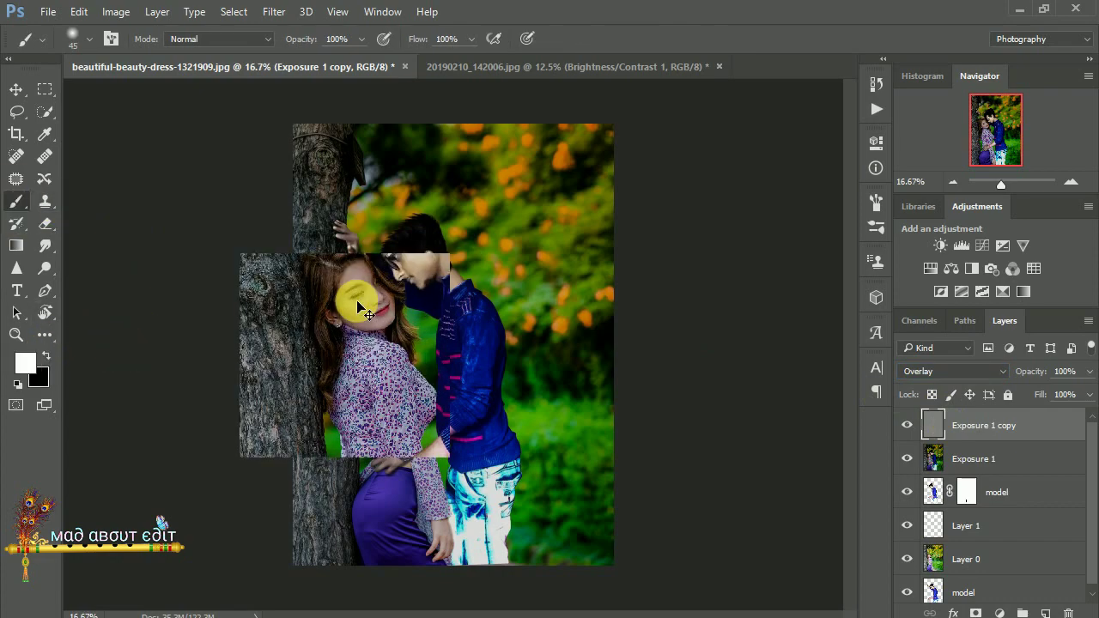
scroll(359, 302, "up", 2)
scroll(358, 302, "up", 2)
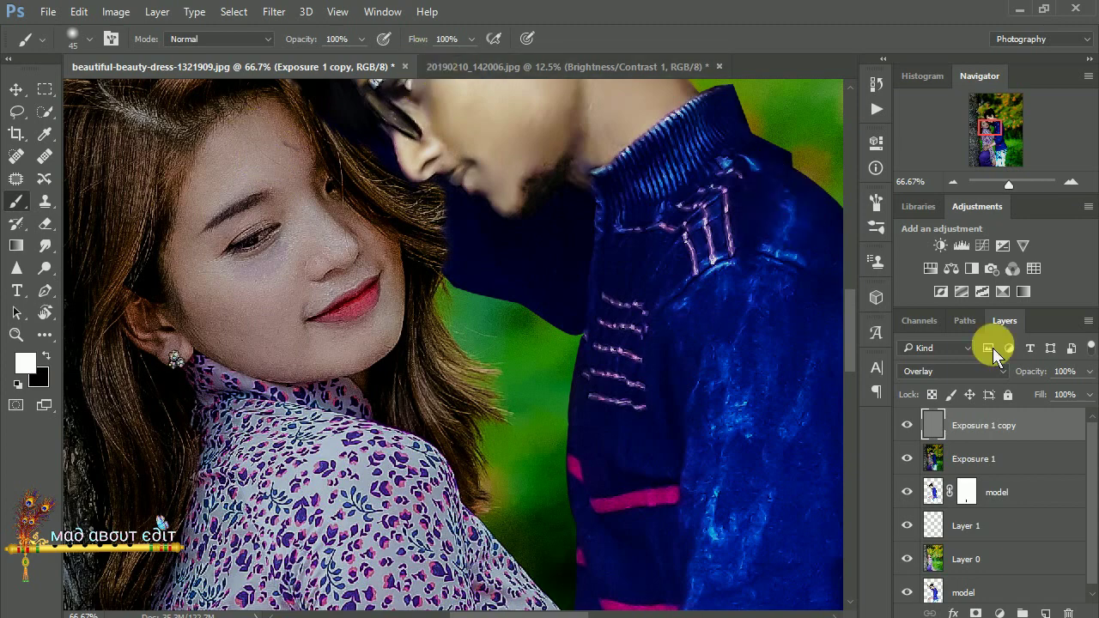
left_click_drag(1014, 376, 981, 369)
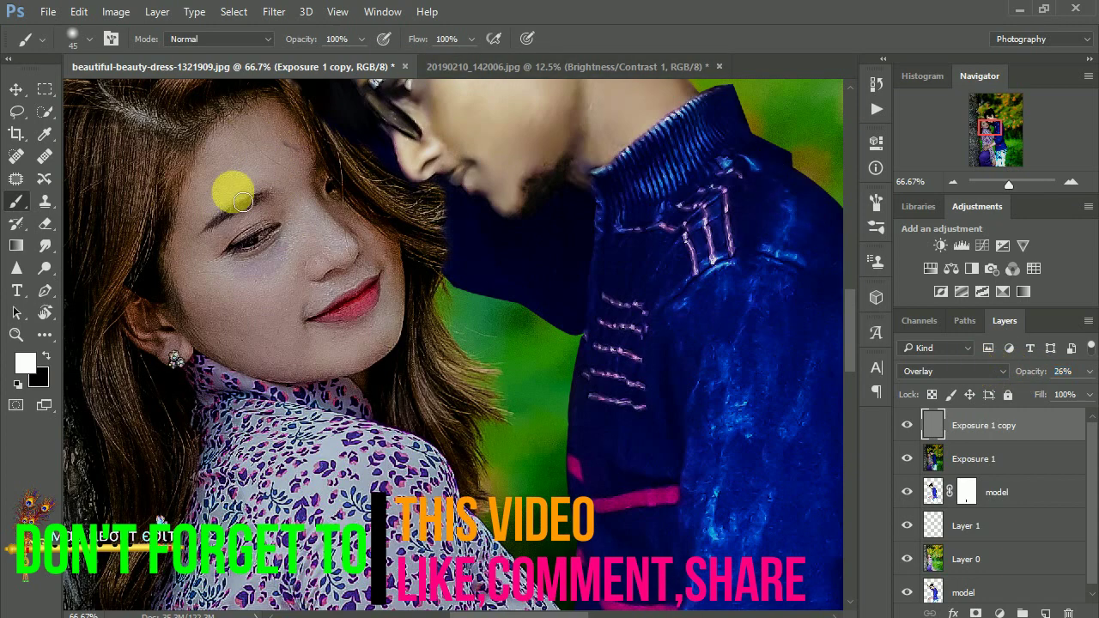
Paint white over the woman's forehead, cheeks, nose, lips and the skin near her earring
scroll(271, 146, "up", 3)
scroll(425, 260, "up", 3)
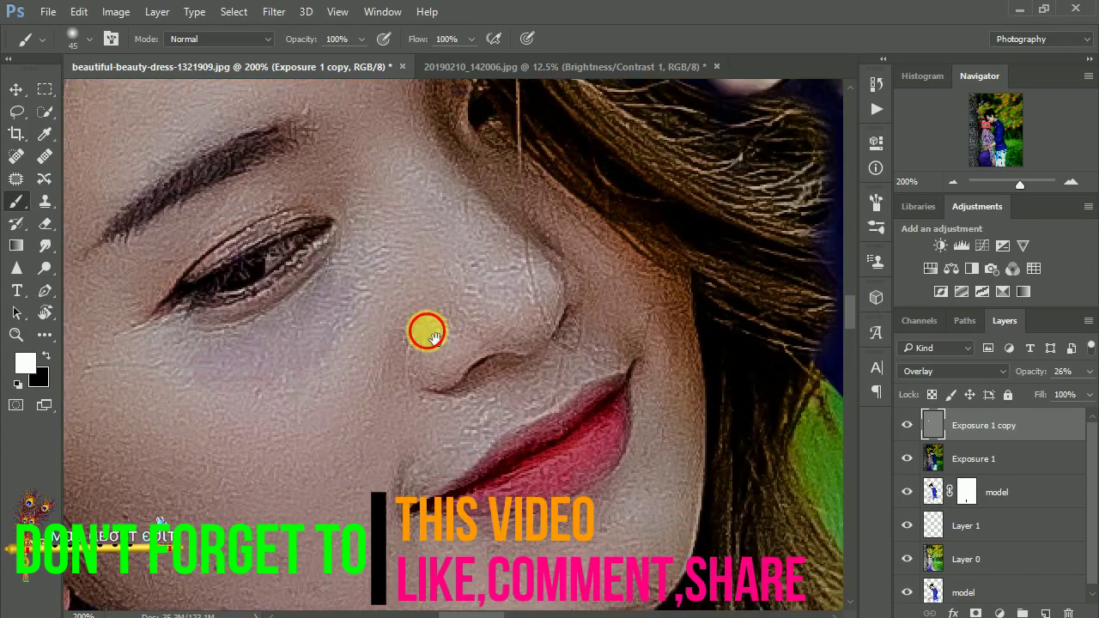
scroll(421, 249, "up", 3)
mouse_move(460, 204)
left_mouse_down()
mouse_move(552, 307)
mouse_move(334, 331)
mouse_move(337, 459)
mouse_move(535, 323)
mouse_move(613, 471)
left_mouse_up()
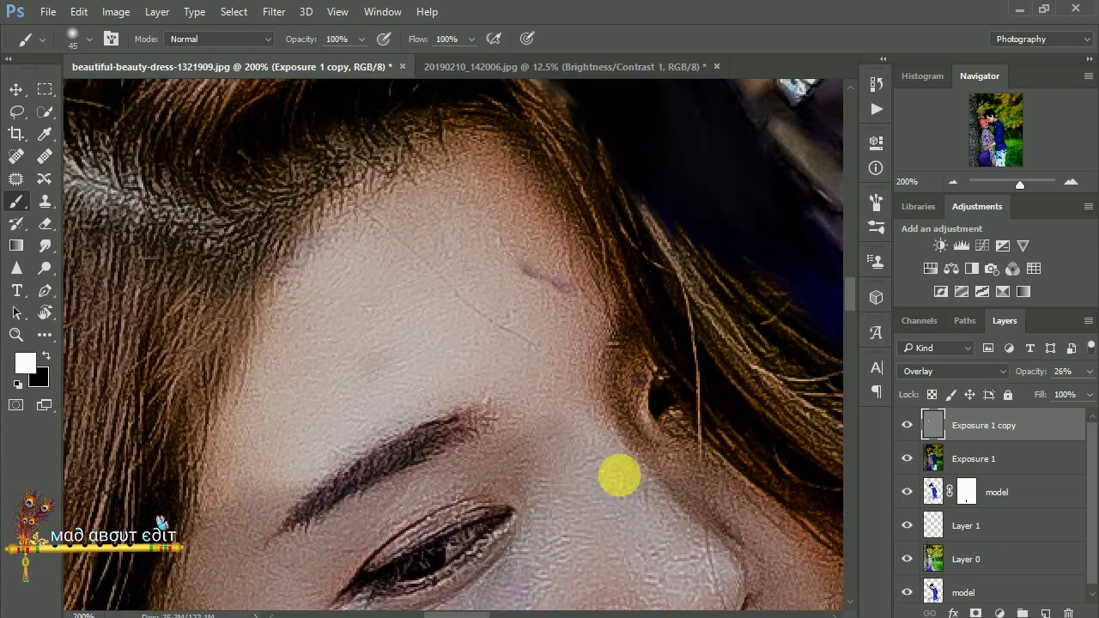
scroll(613, 471, "down", 3)
mouse_move(338, 275)
left_mouse_down()
mouse_move(416, 402)
mouse_move(670, 345)
mouse_move(536, 293)
mouse_move(418, 384)
mouse_move(735, 324)
mouse_move(494, 491)
mouse_move(644, 563)
mouse_move(745, 451)
mouse_move(522, 464)
mouse_move(613, 467)
mouse_move(624, 442)
mouse_move(473, 311)
mouse_move(534, 381)
left_mouse_up()
scroll(536, 294, "down", 3)
scroll(387, 348, "up", 3)
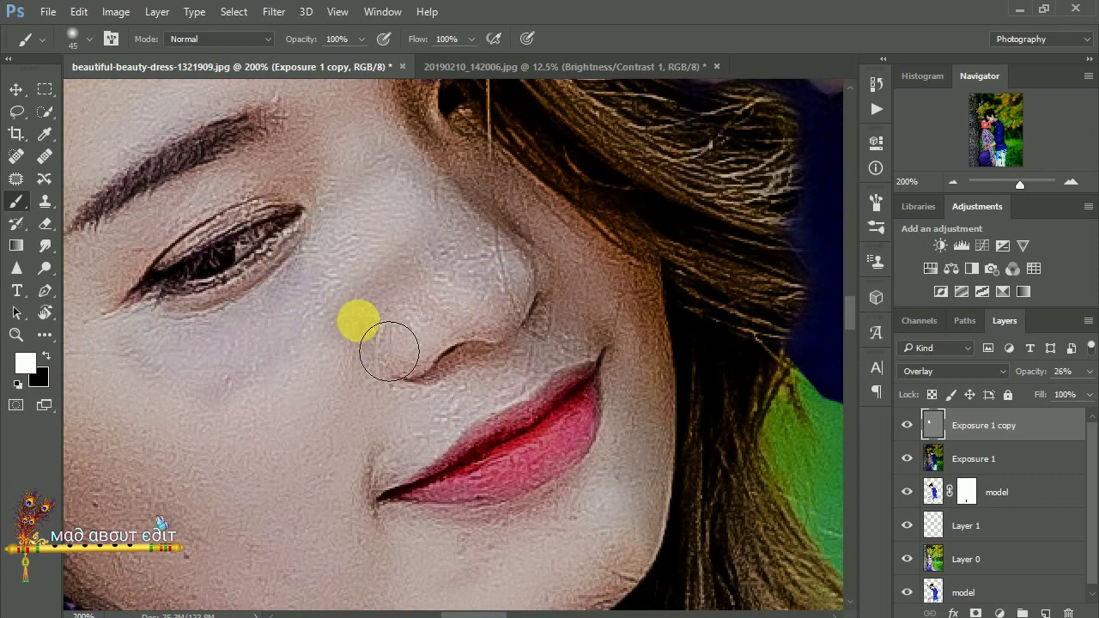
mouse_move(387, 348)
left_mouse_down()
mouse_move(581, 260)
mouse_move(663, 363)
mouse_move(437, 363)
mouse_move(520, 432)
left_mouse_up()
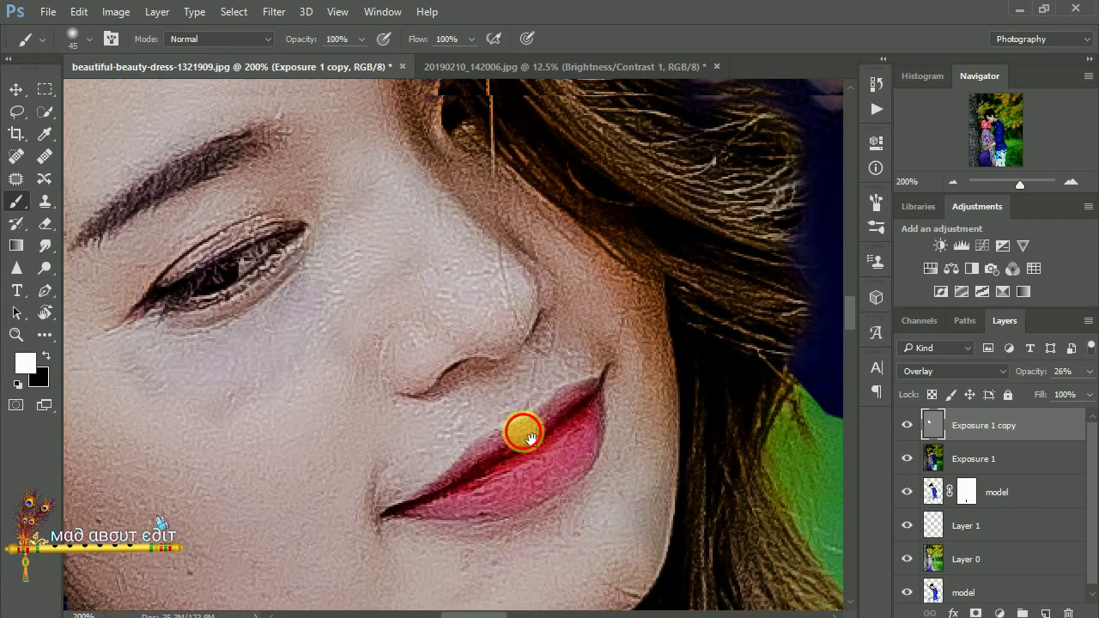
scroll(481, 326, "up", 5)
left_click_drag(453, 208, 551, 276)
scroll(551, 276, "down", 5)
mouse_move(369, 243)
left_mouse_down()
mouse_move(426, 327)
mouse_move(544, 304)
left_mouse_up()
scroll(515, 318, "right", 4)
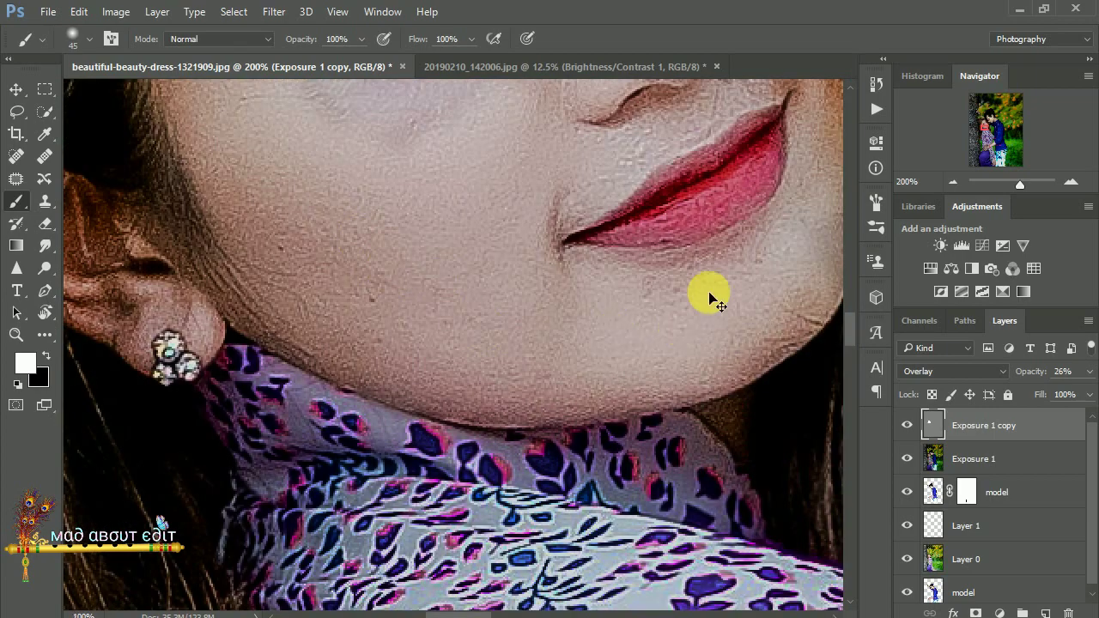
Brighten the skin of the woman's hand with white brush strokes
key("ctrl+minus")
key("ctrl+minus")
key("ctrl+minus")
key("ctrl+plus")
key("ctrl+plus")
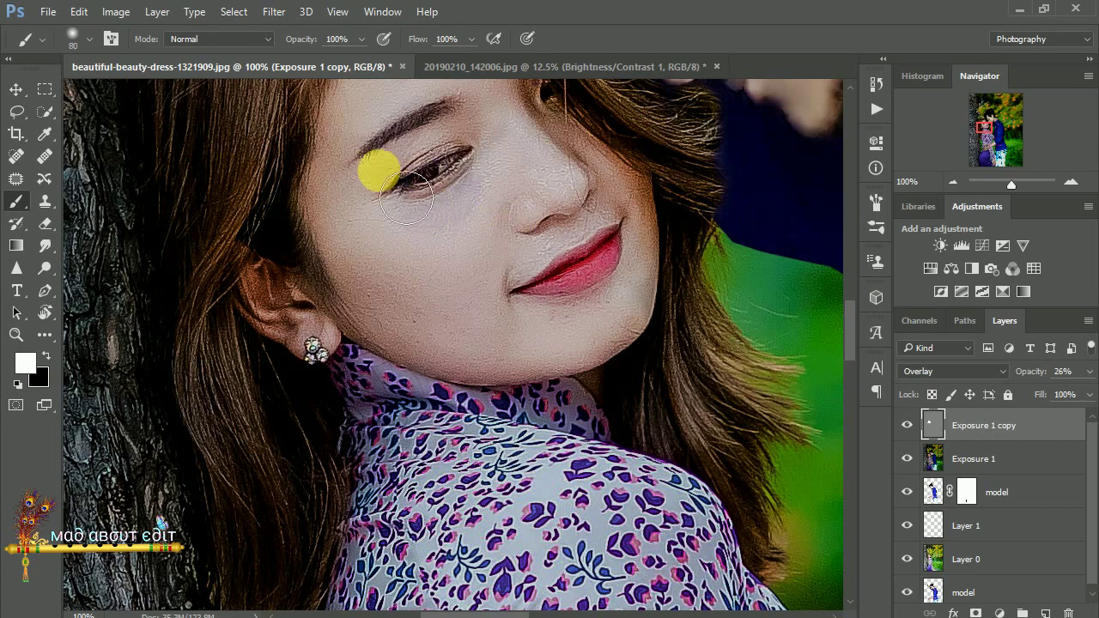
left_click_drag(556, 273, 605, 300)
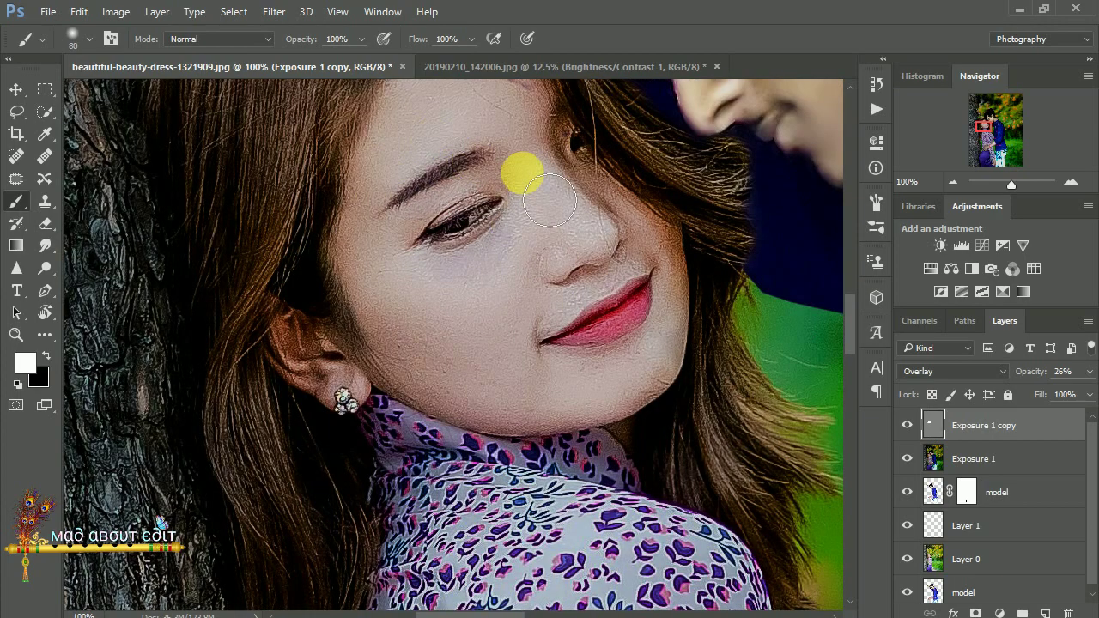
left_click_drag(498, 81, 535, 144)
left_click_drag(605, 470, 605, 230)
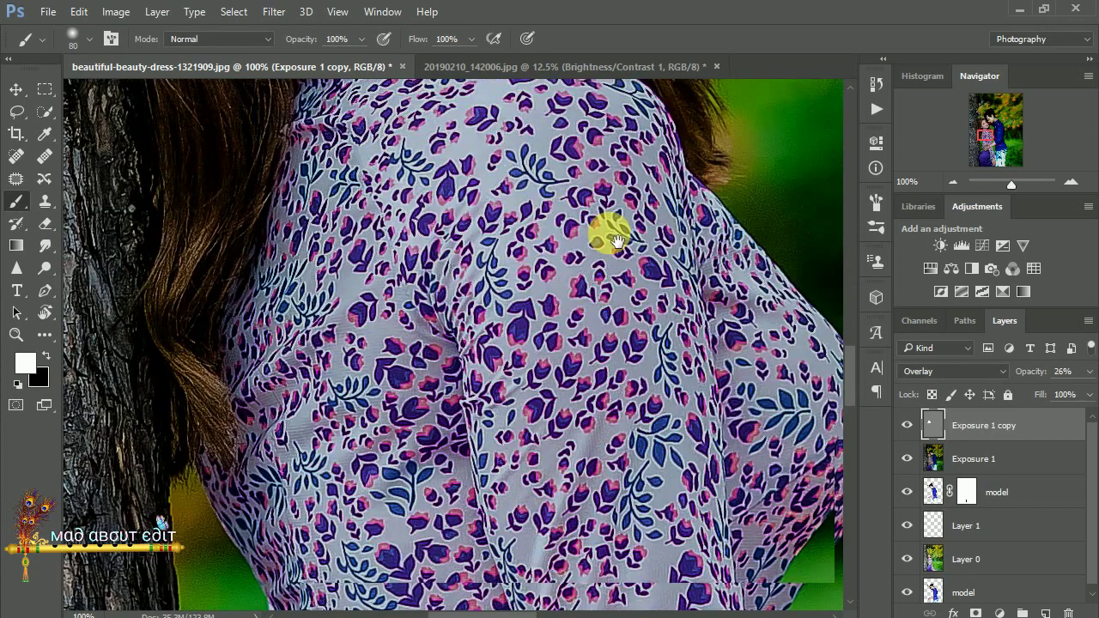
key("ctrl+minus")
mouse_move(621, 393)
left_mouse_down()
mouse_move(597, 401)
mouse_move(414, 325)
mouse_move(429, 232)
left_mouse_up()
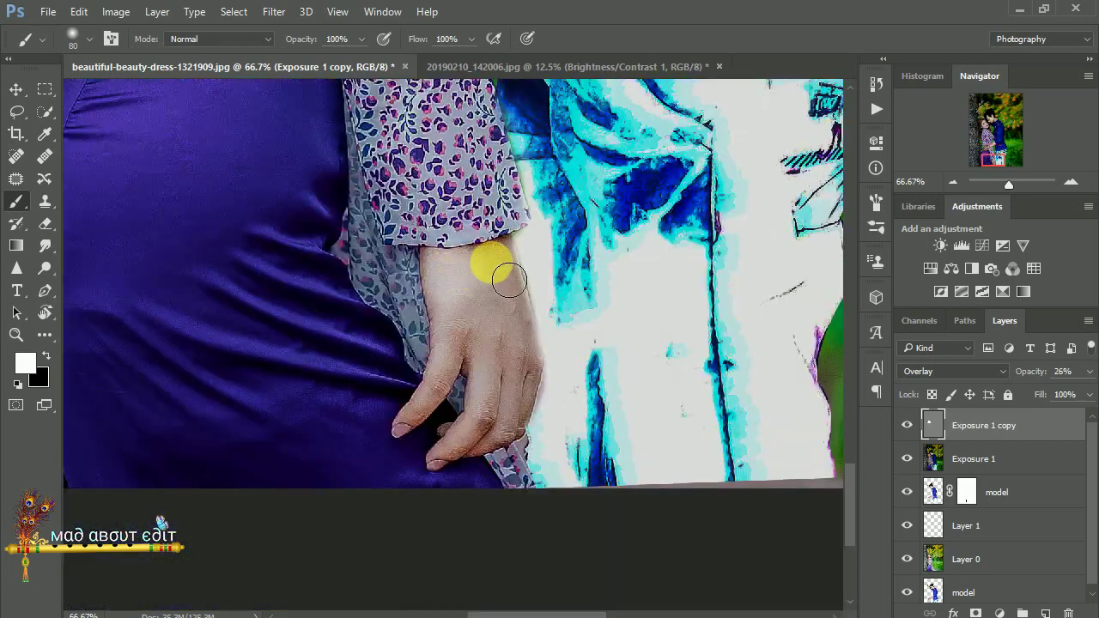
mouse_move(508, 281)
left_mouse_down()
mouse_move(530, 370)
mouse_move(469, 466)
mouse_move(459, 400)
mouse_move(471, 284)
left_mouse_up()
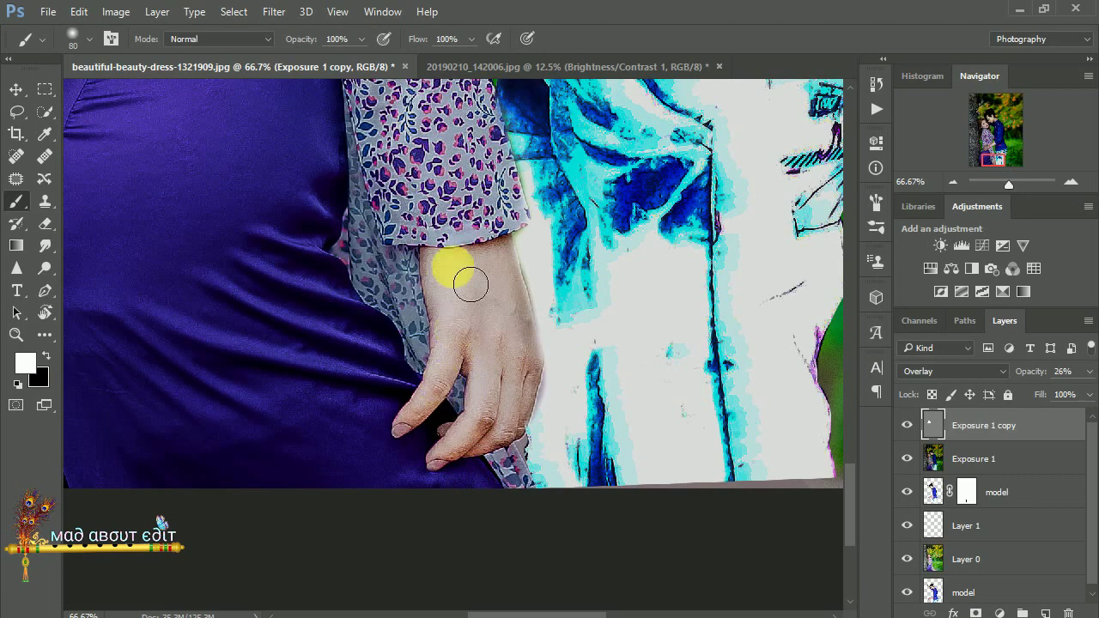
scroll(552, 350, "down", 2)
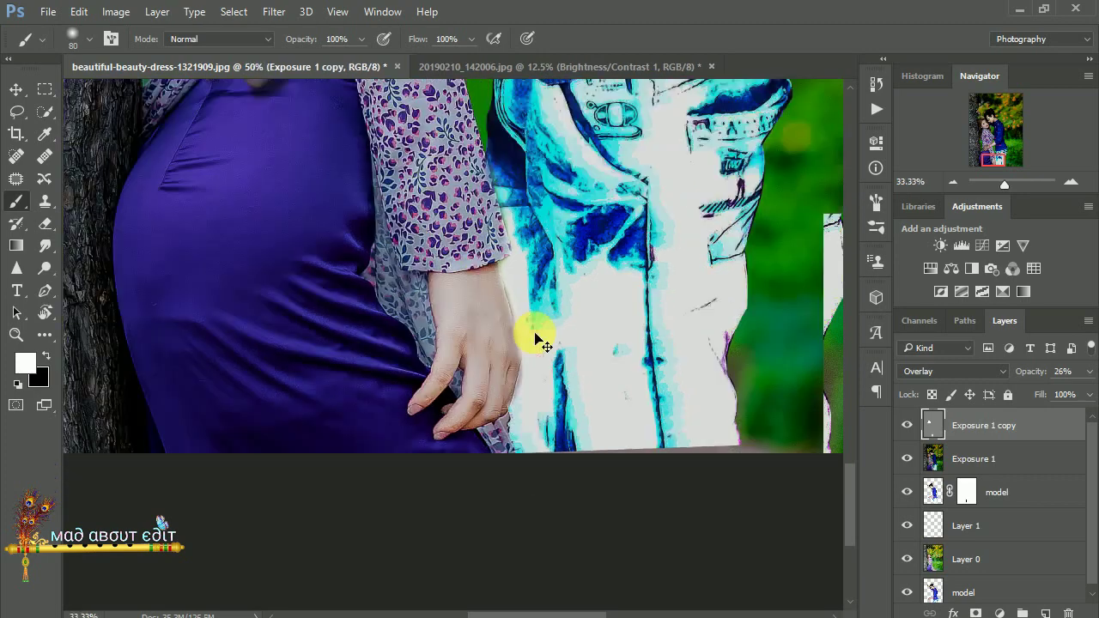
scroll(549, 348, "down", 2)
scroll(543, 343, "down", 1)
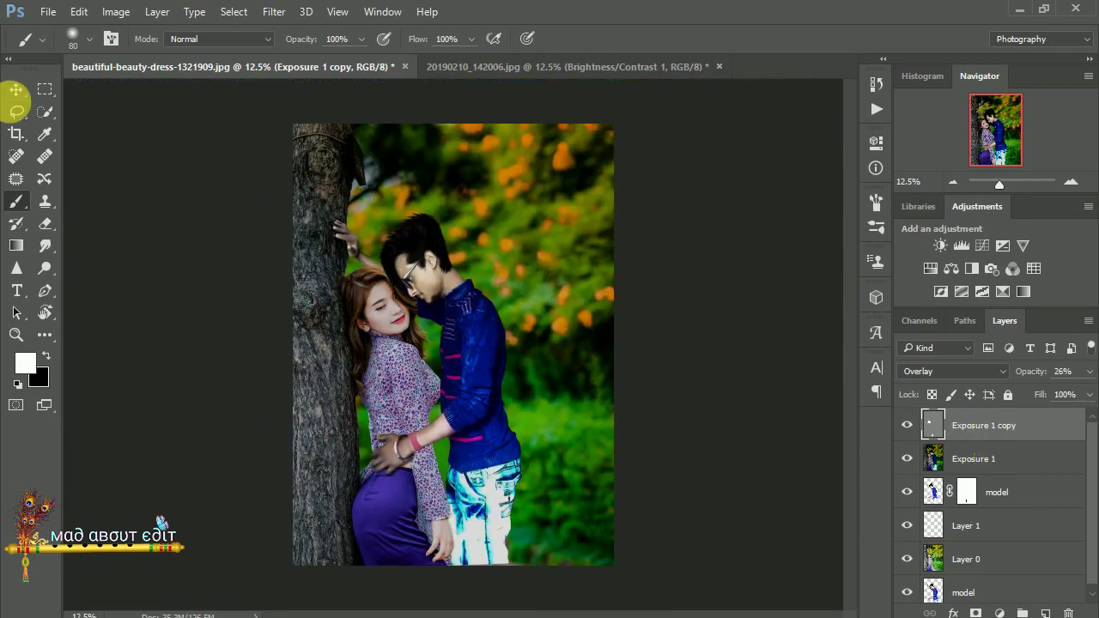
Pick the Smudge tool and make the Exposure 1 layer active
left_click(43, 249)
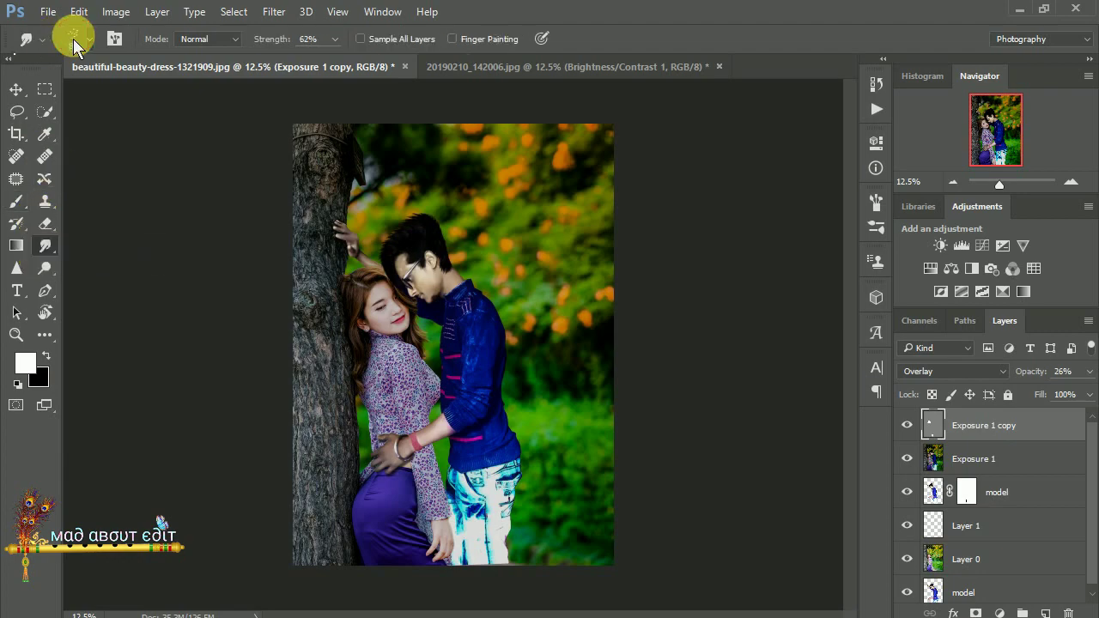
left_click(73, 42)
left_click(493, 352)
scroll(493, 352, "up", 2)
scroll(493, 352, "up", 2)
left_click(978, 461)
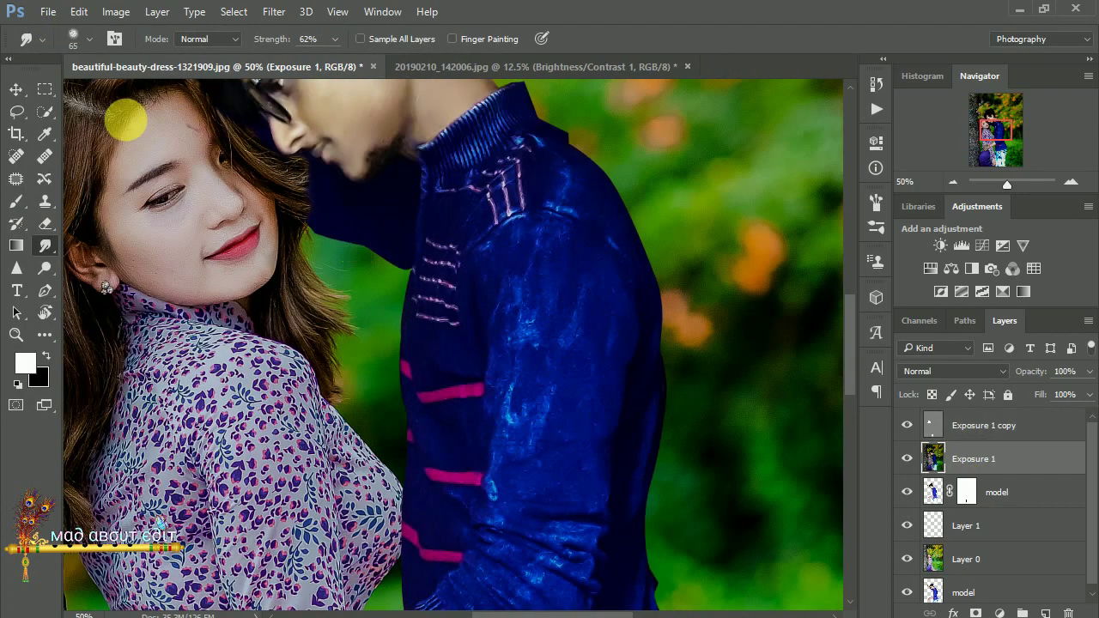
scroll(120, 129, "up", 1)
scroll(154, 135, "up", 2)
scroll(286, 267, "up", 1)
Set smudge strength to 19% and smooth the forehead, eyebrow, cheek and temple
left_click_drag(286, 267, 400, 404)
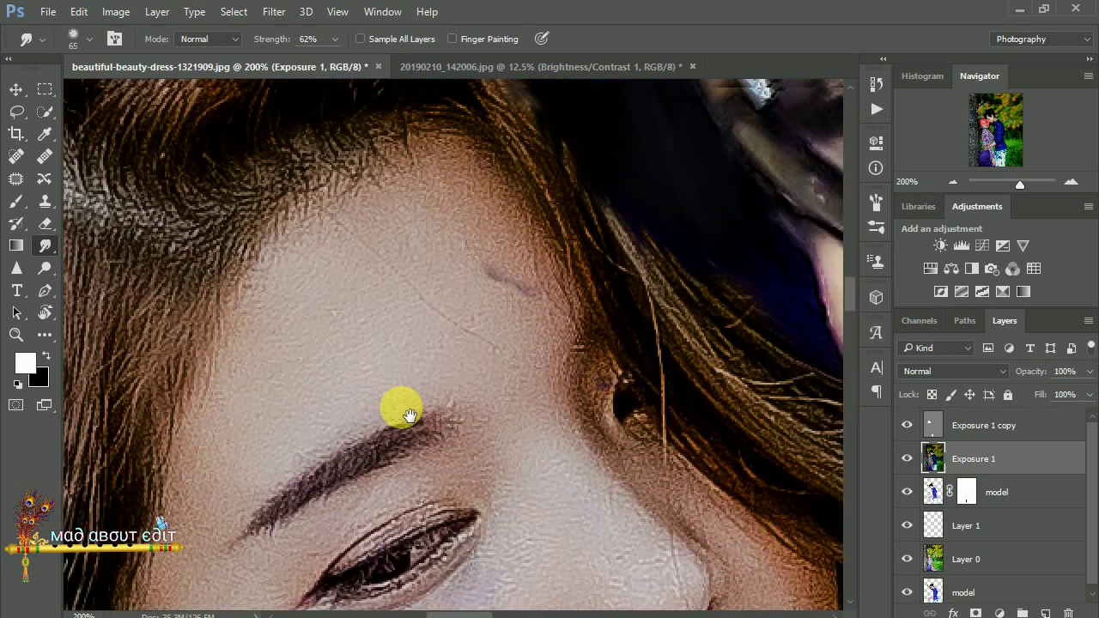
mouse_move(326, 174)
left_mouse_down()
mouse_move(429, 256)
mouse_move(369, 313)
left_mouse_up()
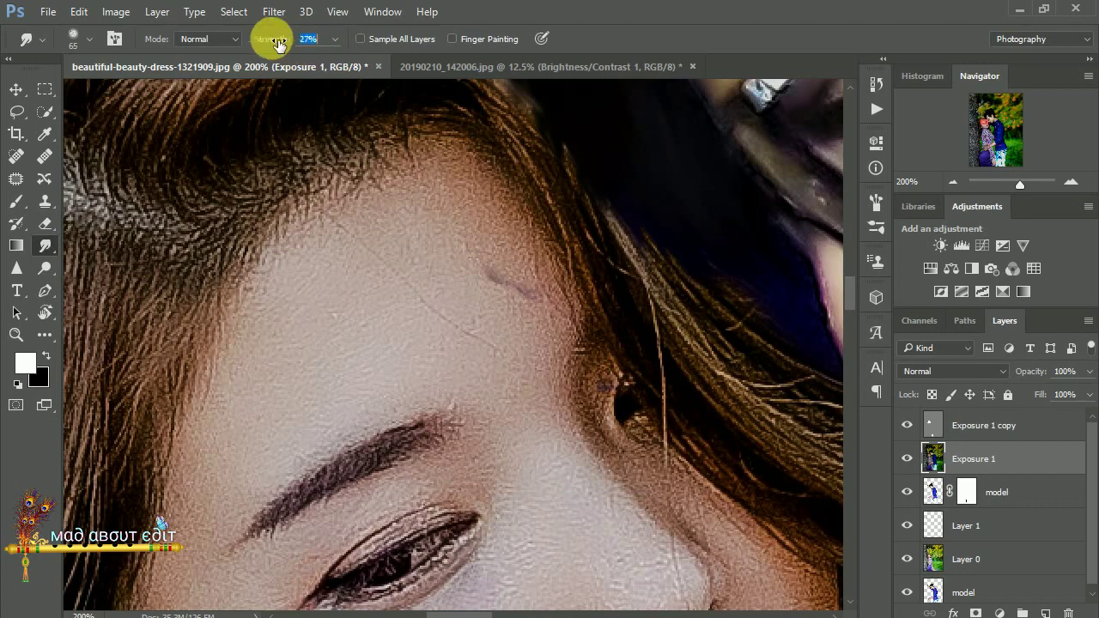
left_click_drag(279, 38, 292, 37)
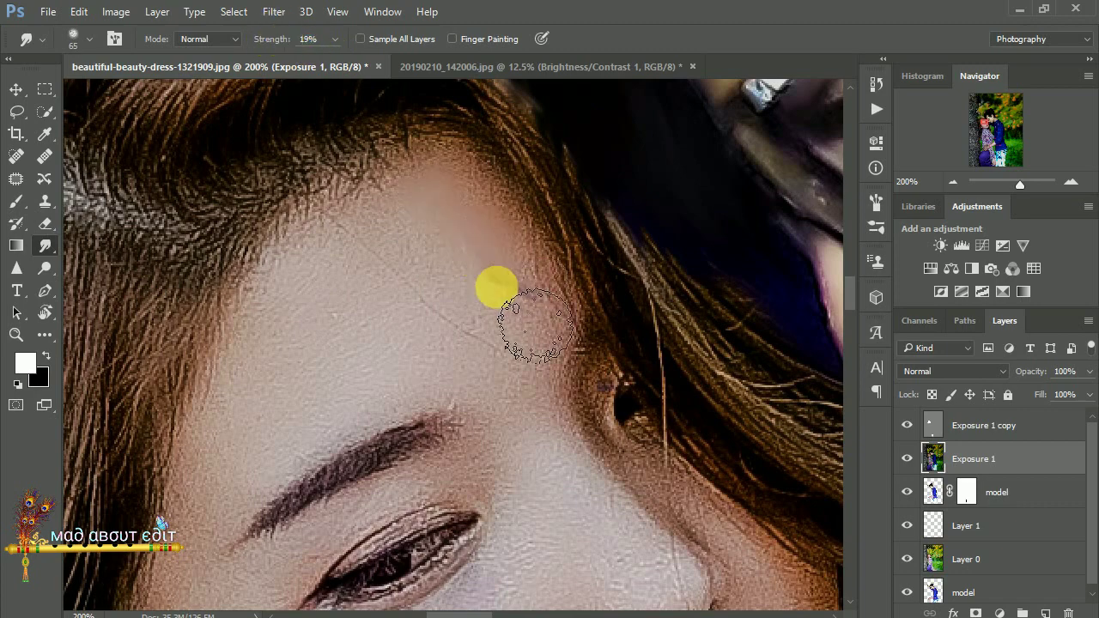
mouse_move(386, 283)
left_mouse_down()
mouse_move(277, 437)
mouse_move(528, 393)
mouse_move(496, 407)
mouse_move(450, 266)
mouse_move(338, 356)
mouse_move(318, 495)
left_mouse_up()
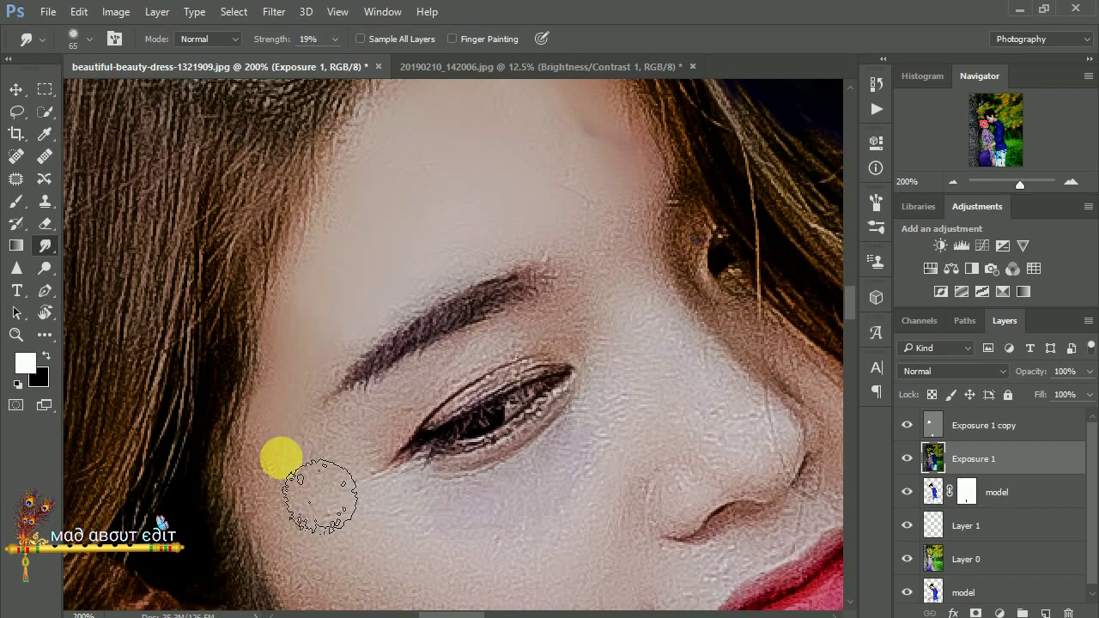
scroll(318, 495, "down", 3)
mouse_move(353, 239)
left_mouse_down()
mouse_move(373, 466)
mouse_move(417, 507)
mouse_move(373, 349)
mouse_move(465, 391)
mouse_move(623, 322)
mouse_move(610, 417)
mouse_move(628, 427)
mouse_move(635, 420)
mouse_move(398, 407)
mouse_move(393, 507)
mouse_move(533, 458)
left_mouse_up()
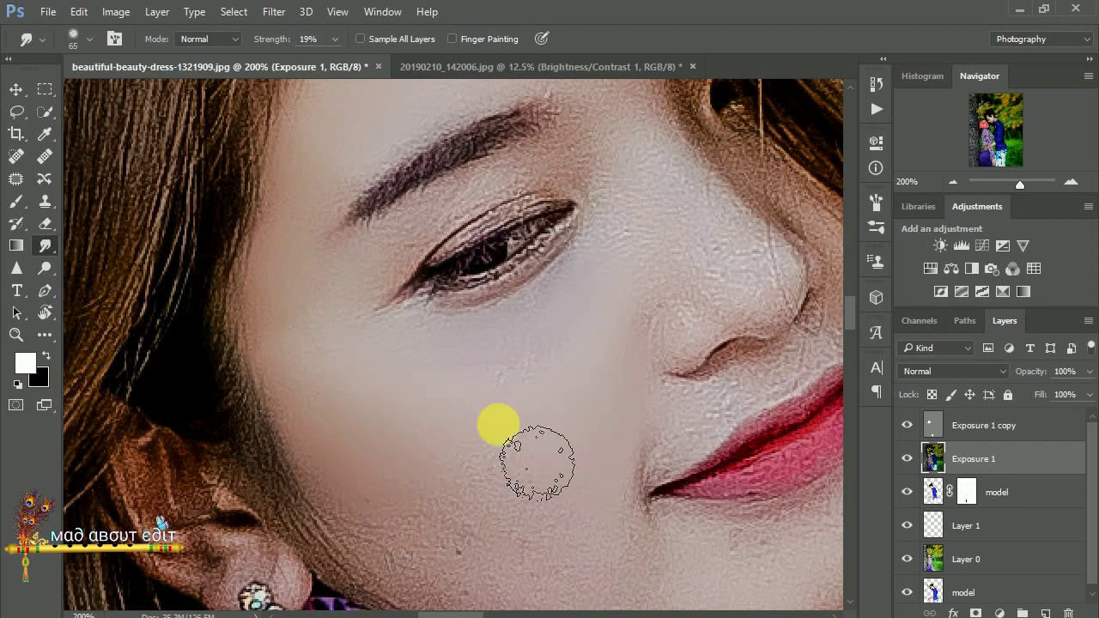
Smudge the jawline, lower cheek and lip corner smooth
scroll(556, 243, "down", 3)
mouse_move(556, 243)
left_mouse_down()
mouse_move(419, 377)
mouse_move(598, 468)
mouse_move(513, 407)
mouse_move(466, 351)
mouse_move(493, 312)
mouse_move(624, 386)
mouse_move(507, 183)
left_mouse_up()
scroll(508, 184, "right", 5)
mouse_move(546, 290)
left_mouse_down()
mouse_move(601, 282)
mouse_move(662, 327)
mouse_move(575, 369)
mouse_move(536, 344)
left_mouse_up()
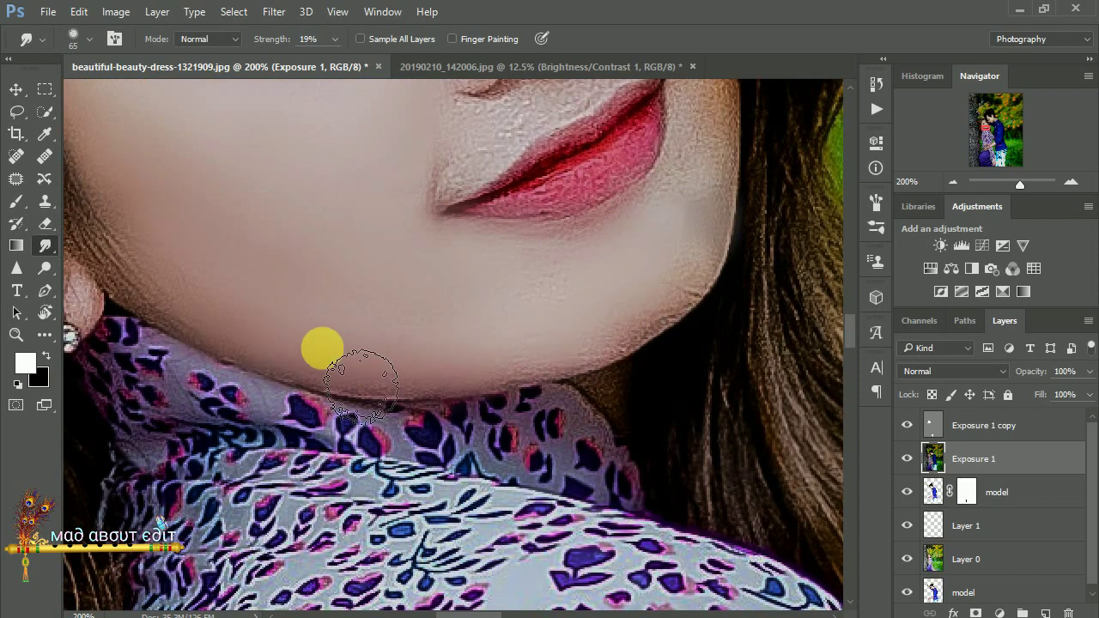
mouse_move(361, 386)
left_mouse_down()
mouse_move(559, 343)
mouse_move(552, 299)
mouse_move(640, 359)
mouse_move(625, 343)
mouse_move(658, 331)
mouse_move(670, 189)
left_mouse_up()
scroll(669, 189, "up", 3)
scroll(669, 189, "right", 2)
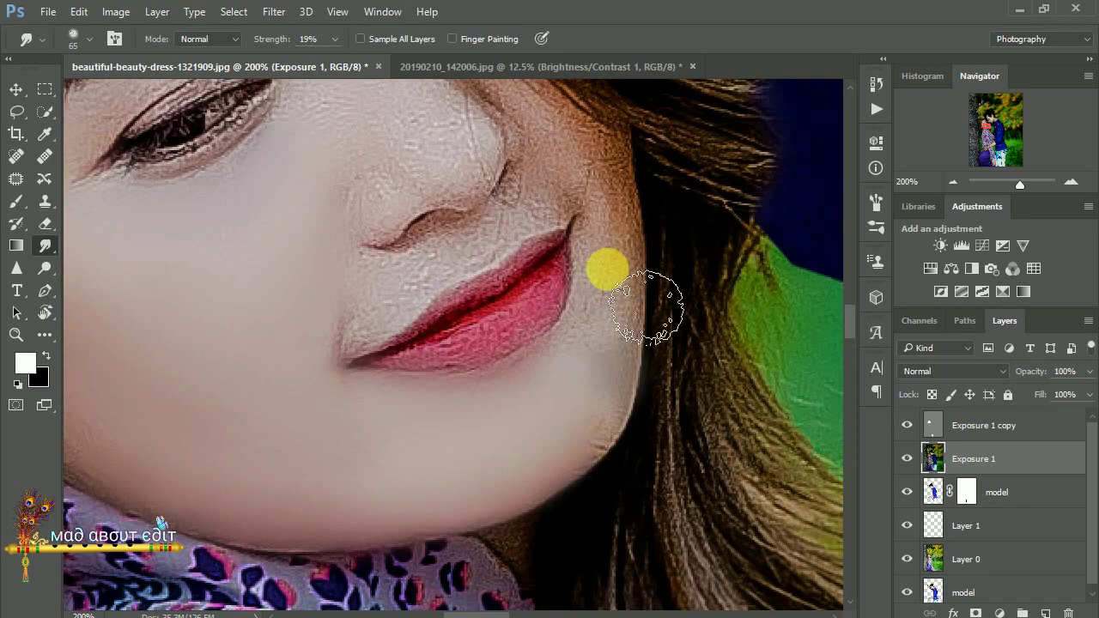
mouse_move(647, 307)
left_mouse_down()
mouse_move(566, 417)
mouse_move(658, 299)
mouse_move(633, 429)
mouse_move(599, 327)
left_mouse_up()
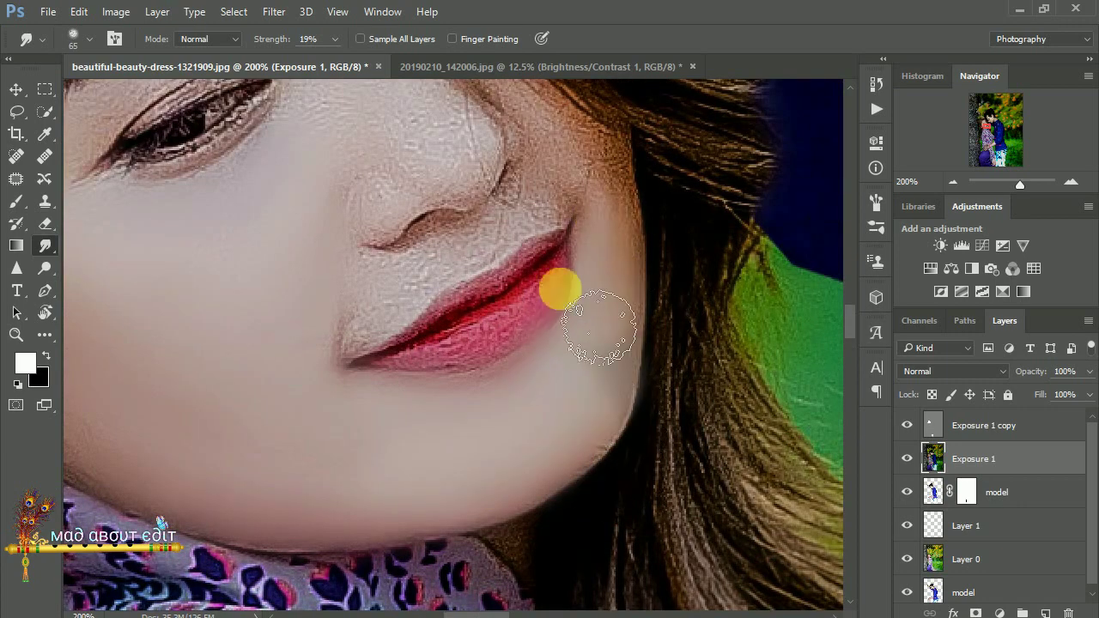
Smooth the upper lip, cheek up to the hairline and skin beside the nose
scroll(600, 326, "up", 3)
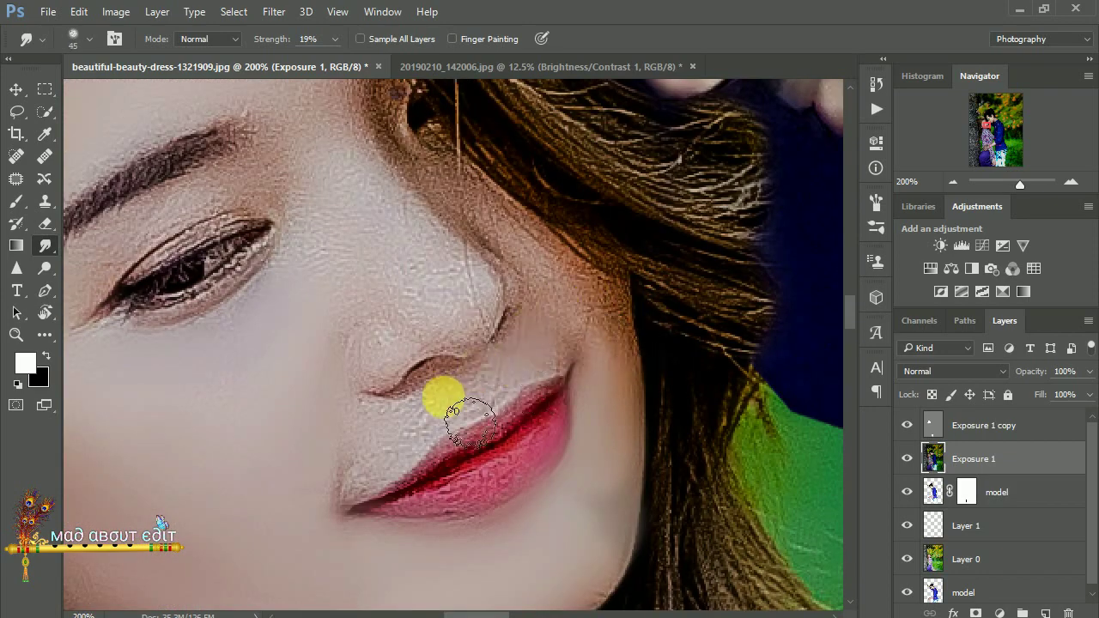
mouse_move(466, 416)
left_mouse_down()
mouse_move(434, 420)
mouse_move(537, 251)
left_mouse_up()
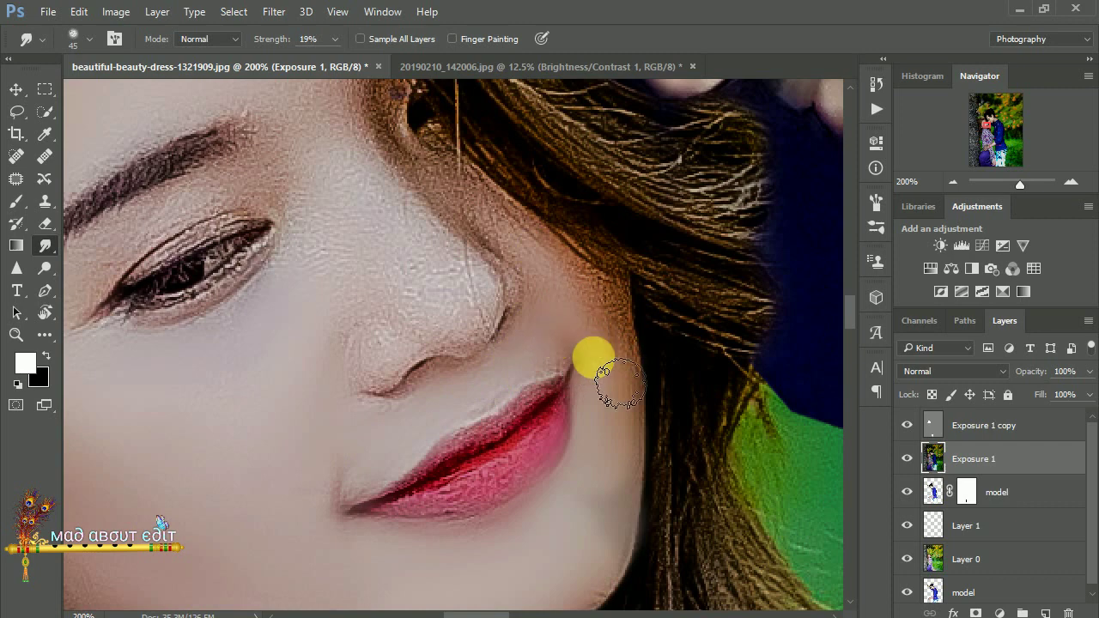
scroll(515, 258, "up", 3)
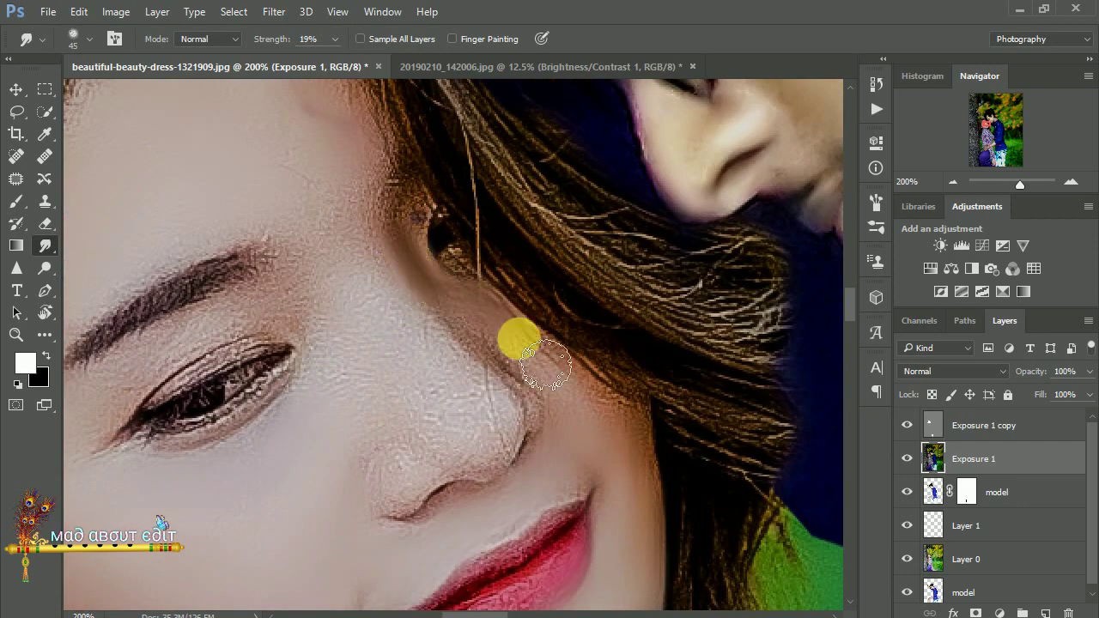
left_click_drag(523, 376, 445, 219)
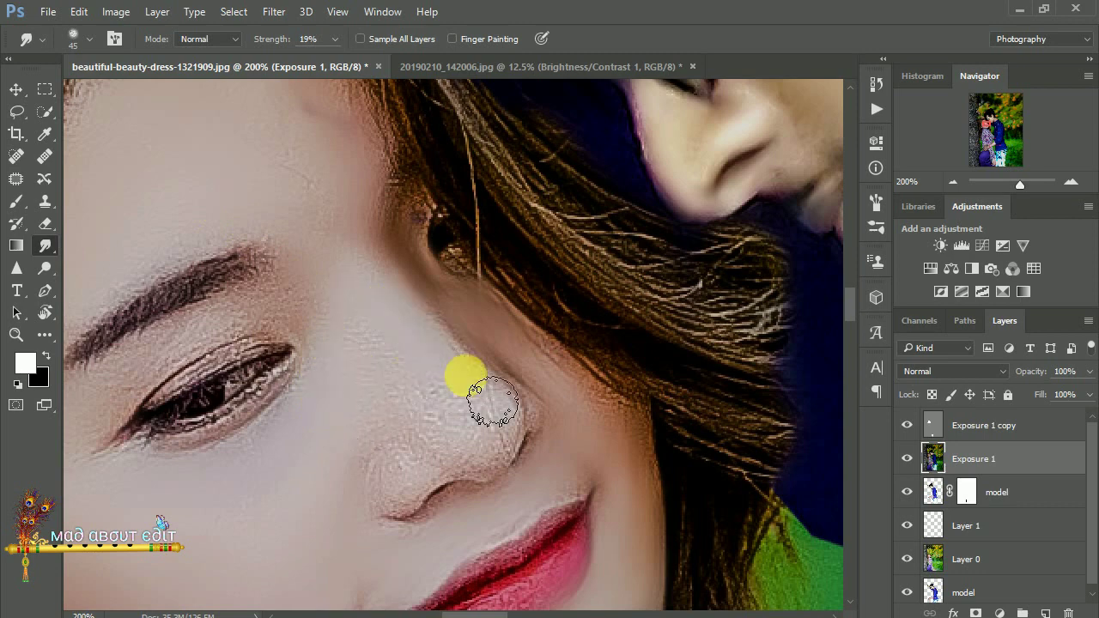
left_click_drag(492, 401, 401, 523)
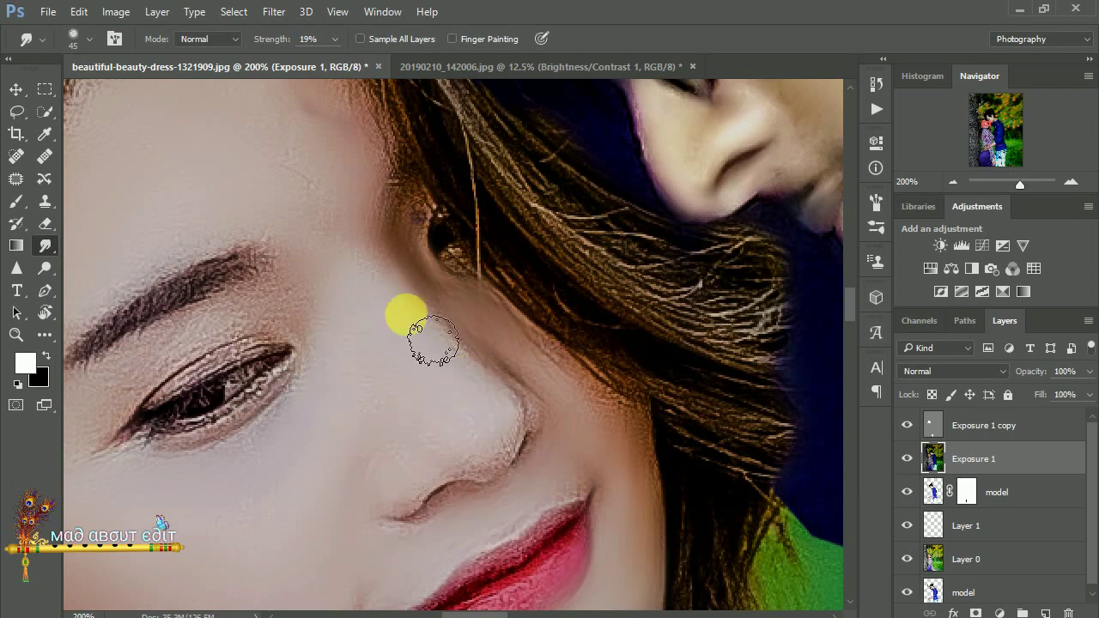
mouse_move(434, 341)
left_mouse_down()
mouse_move(535, 441)
mouse_move(517, 498)
left_mouse_up()
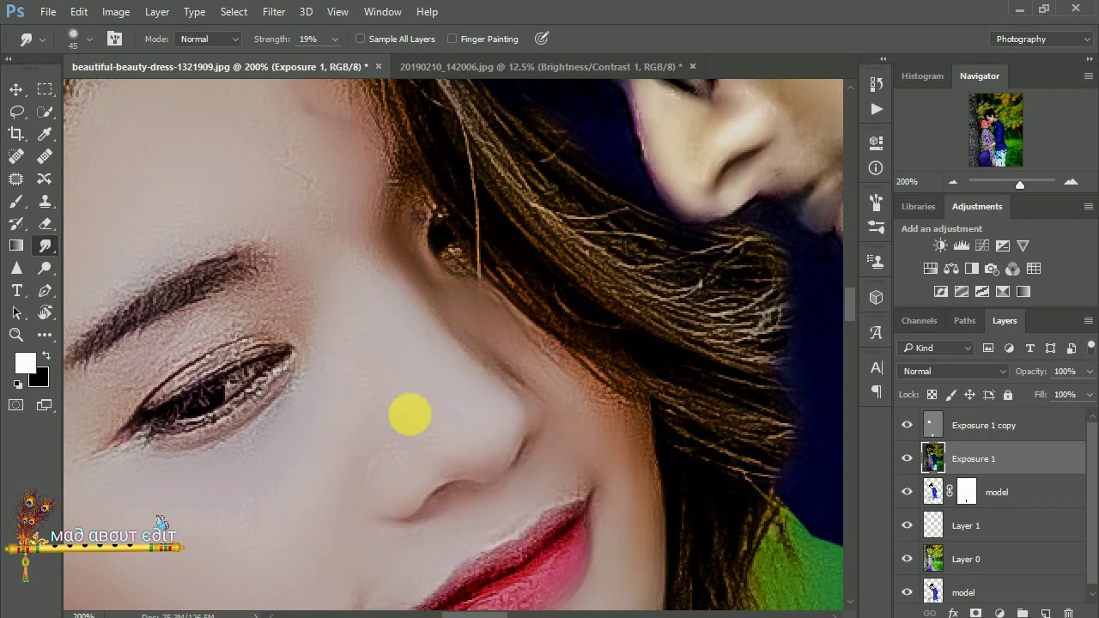
Smudge the eyelid skin above the eye smooth
scroll(410, 415, "left", 4)
scroll(522, 466, "left", 3)
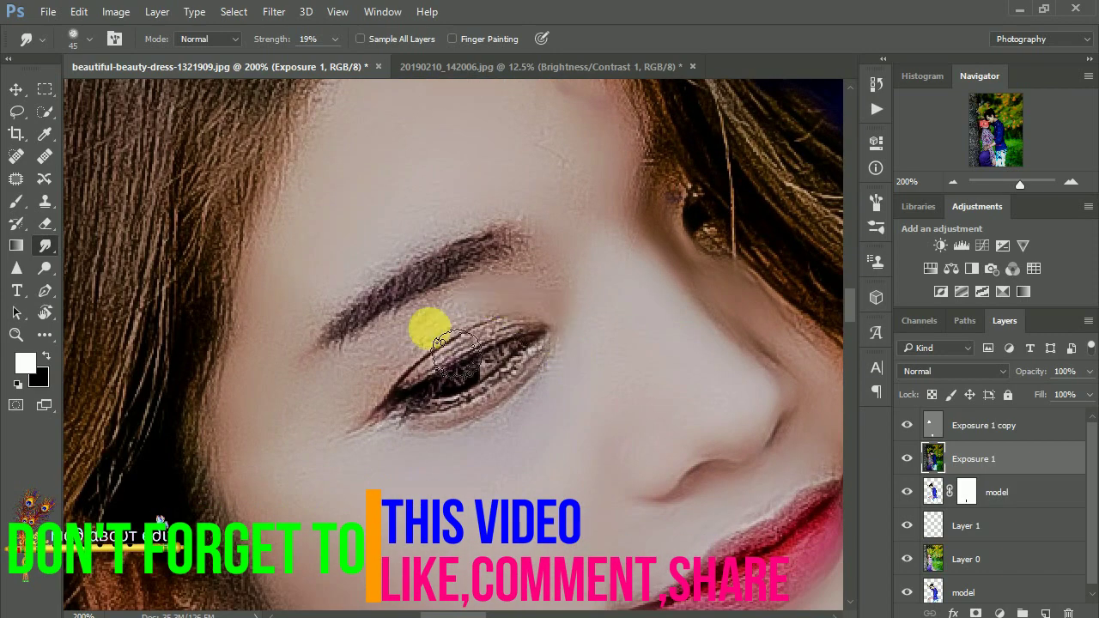
mouse_move(455, 357)
left_mouse_down()
mouse_move(361, 429)
mouse_move(579, 300)
left_mouse_up()
scroll(579, 300, "up", 3)
left_click_drag(393, 326, 383, 352)
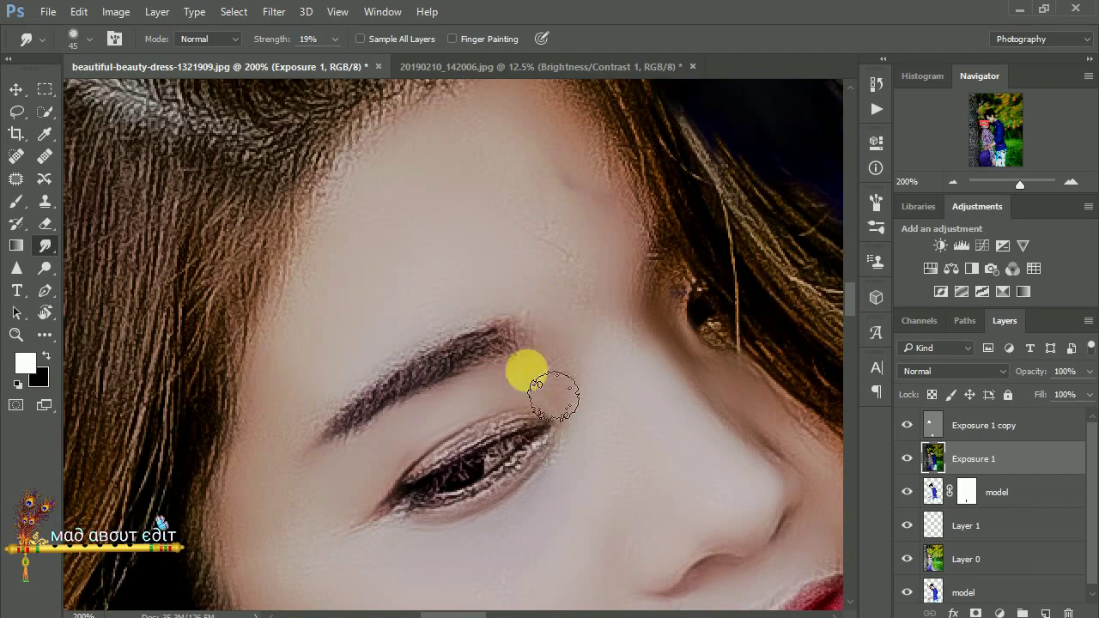
scroll(554, 397, "right", 1)
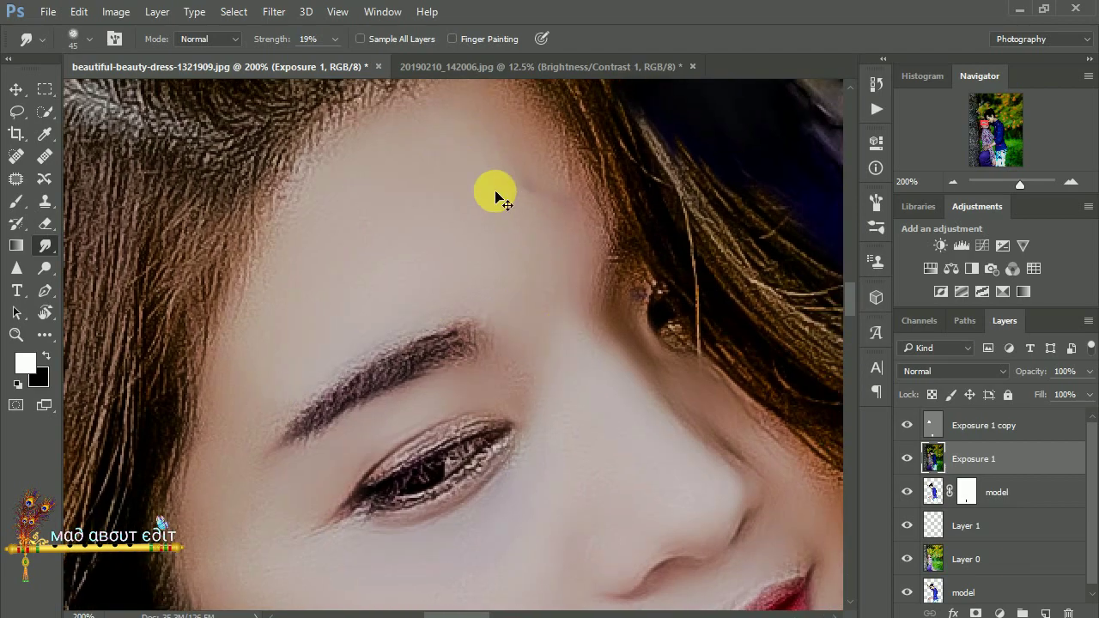
Zoom out over the whole photo, then frame the hand on the purple skirt
key("ctrl+minus")
key("ctrl+minus")
key("ctrl+minus")
key("ctrl+minus")
key("ctrl+minus")
key("ctrl+minus")
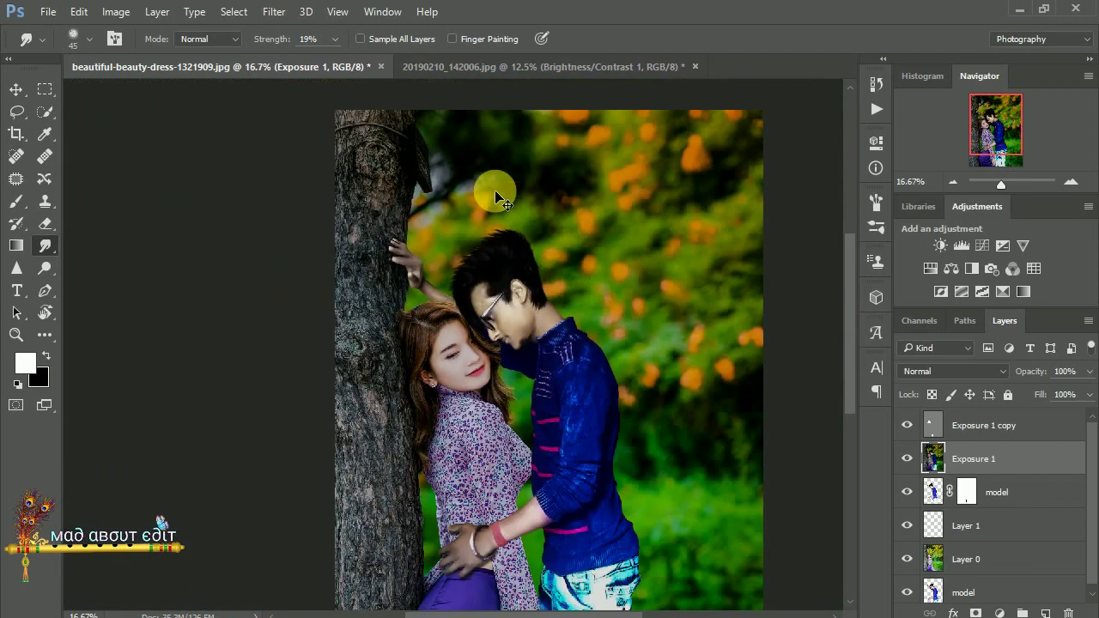
key("ctrl+plus")
key("ctrl+plus")
key("ctrl+plus")
key("ctrl+plus")
key("ctrl+plus")
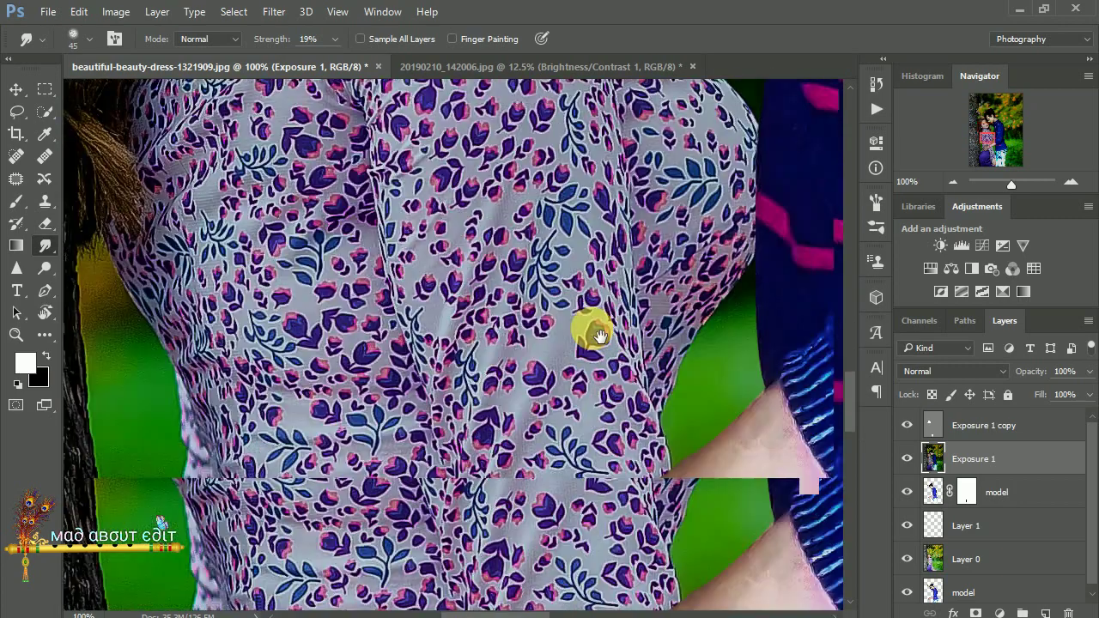
mouse_move(598, 336)
left_mouse_down()
mouse_move(601, 111)
mouse_move(544, 123)
mouse_move(566, 225)
left_mouse_up()
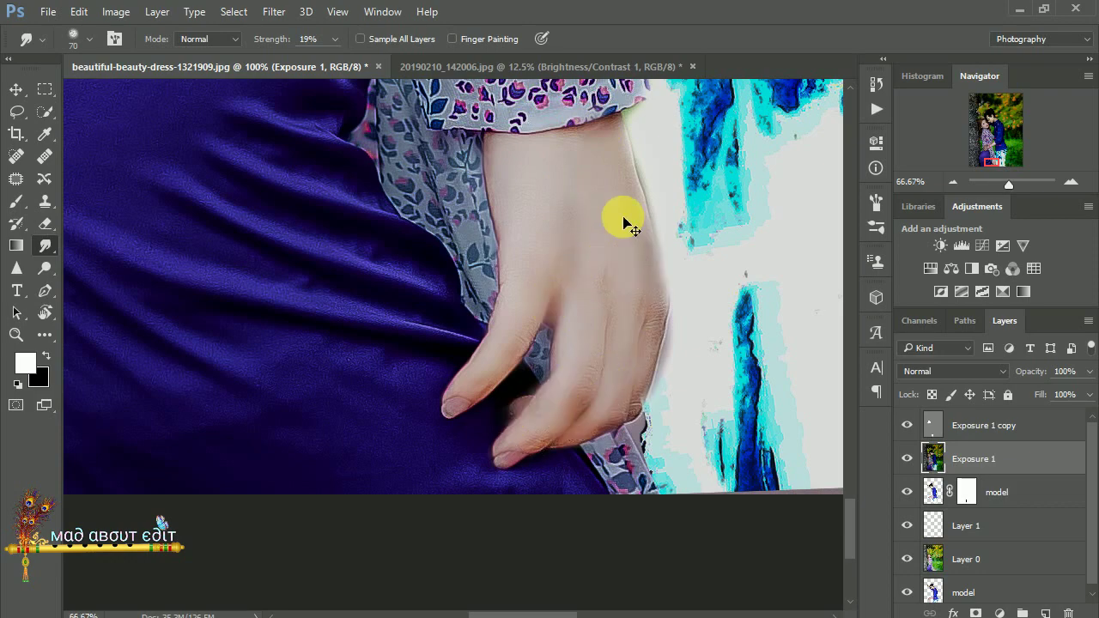
scroll(624, 223, "down", 3)
scroll(624, 223, "down", 3)
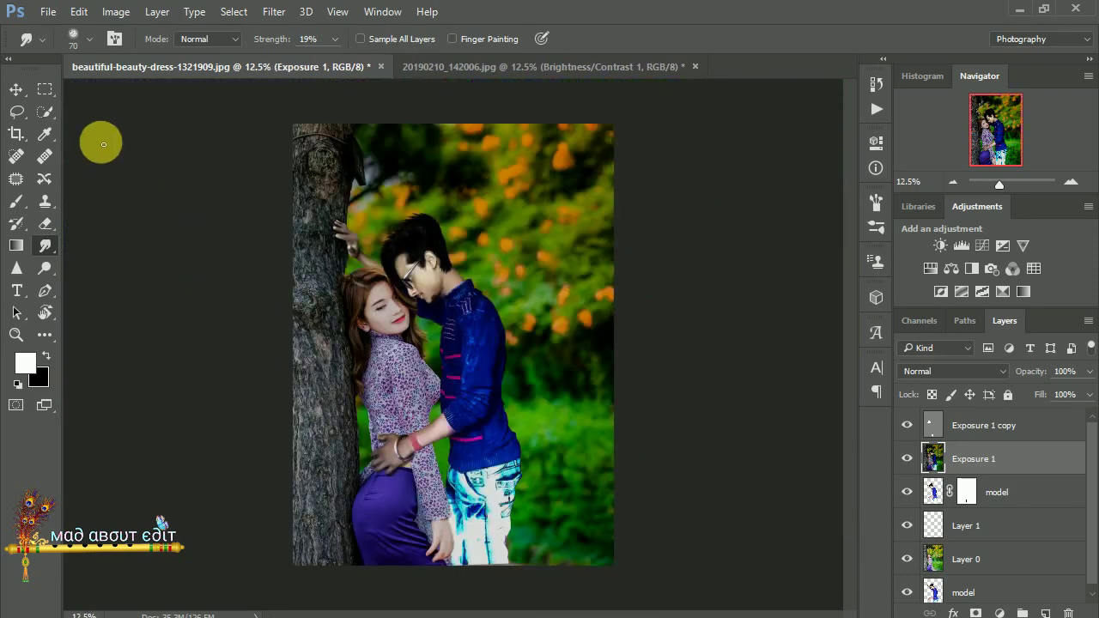
Add a 'lipstic' layer, then lighten the back of the hand and skin by the bangle
left_click(1047, 612)
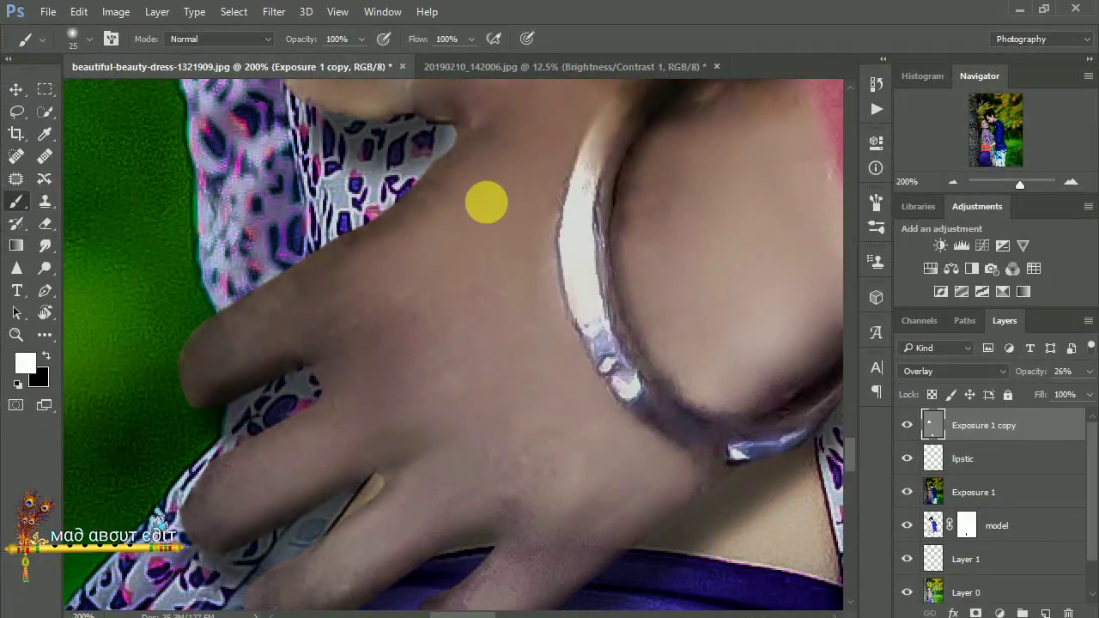
mouse_move(486, 202)
left_mouse_down()
mouse_move(422, 206)
mouse_move(486, 152)
mouse_move(537, 201)
mouse_move(477, 299)
mouse_move(403, 256)
left_mouse_up()
mouse_move(328, 300)
left_mouse_down()
mouse_move(314, 343)
mouse_move(335, 346)
mouse_move(449, 329)
mouse_move(501, 304)
mouse_move(515, 283)
mouse_move(638, 455)
mouse_move(515, 473)
mouse_move(360, 398)
mouse_move(427, 348)
mouse_move(633, 497)
left_mouse_up()
key("bracketright")
key("bracketright")
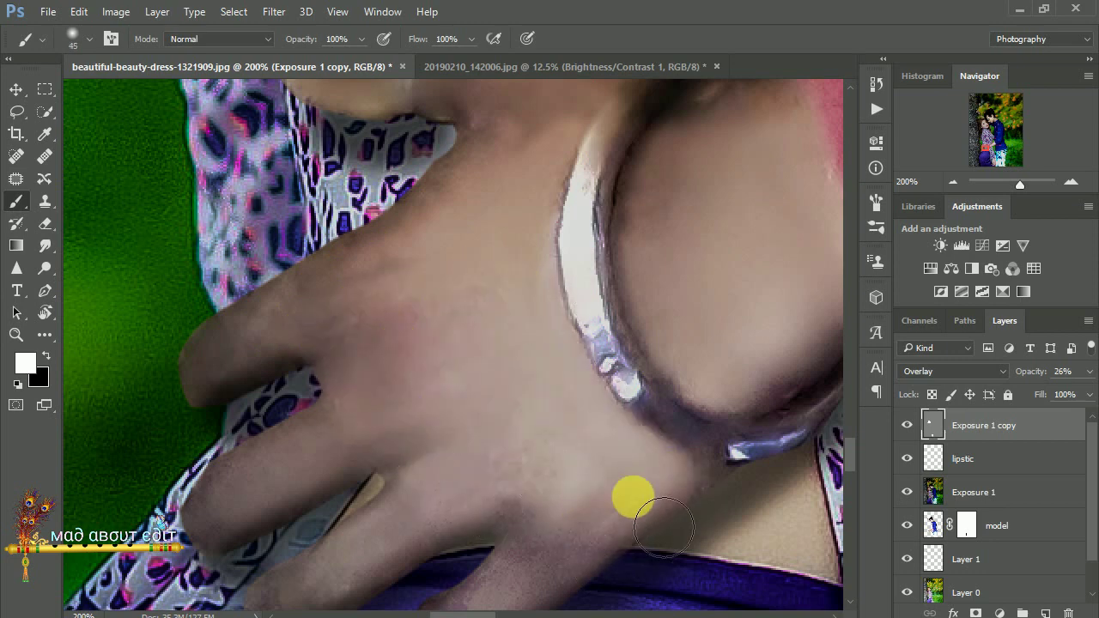
mouse_move(359, 285)
left_mouse_down()
mouse_move(518, 262)
mouse_move(399, 344)
left_mouse_up()
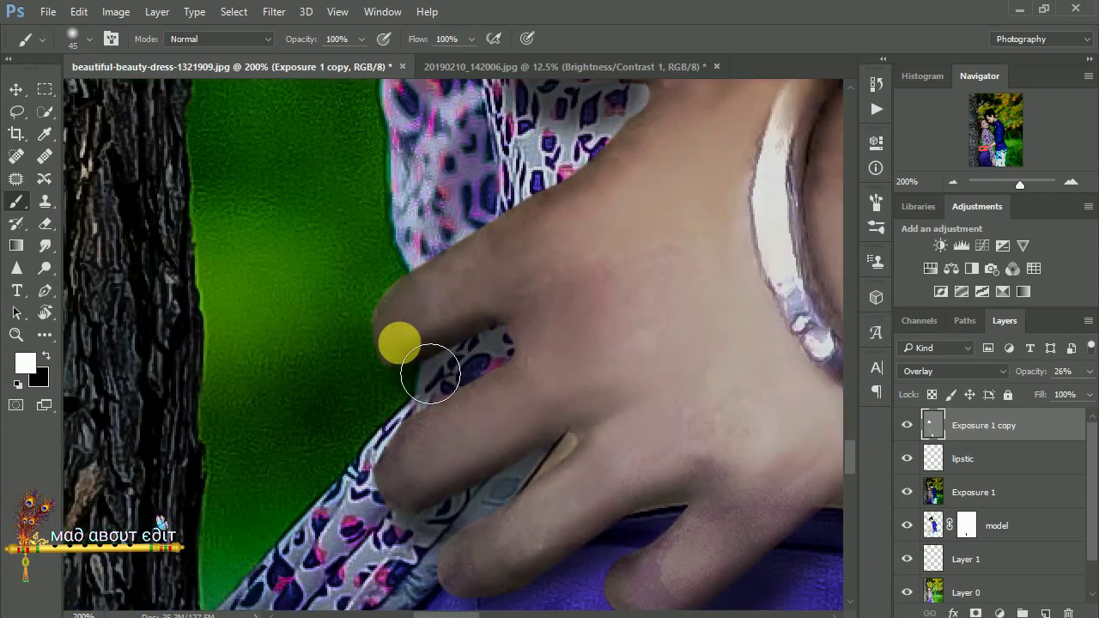
Lighten the woman's fingers resting on the dress
scroll(549, 291, "down", 3)
mouse_move(547, 318)
left_mouse_down()
mouse_move(422, 387)
mouse_move(630, 322)
mouse_move(458, 458)
mouse_move(630, 375)
mouse_move(632, 490)
mouse_move(736, 443)
left_mouse_up()
scroll(466, 351, "up", 5)
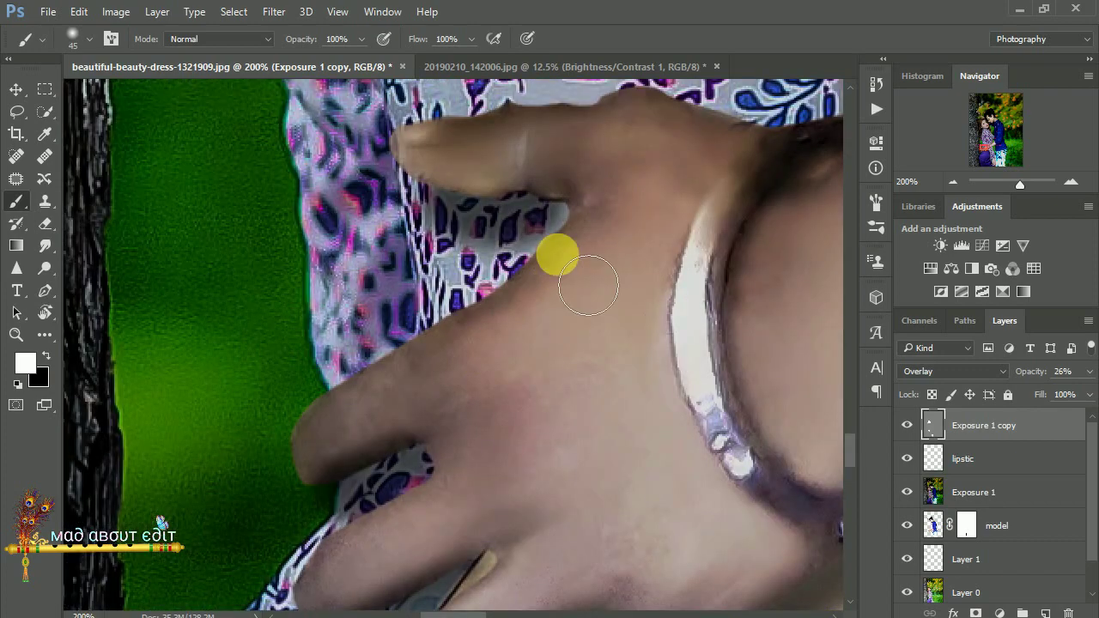
scroll(650, 306, "up", 5)
mouse_move(493, 302)
left_mouse_down()
mouse_move(628, 297)
mouse_move(748, 257)
mouse_move(643, 321)
left_mouse_up()
Lighten the wrist skin around the bangle
scroll(643, 321, "right", 5)
scroll(643, 321, "up", 2)
left_click_drag(583, 468, 606, 482)
scroll(597, 418, "down", 2)
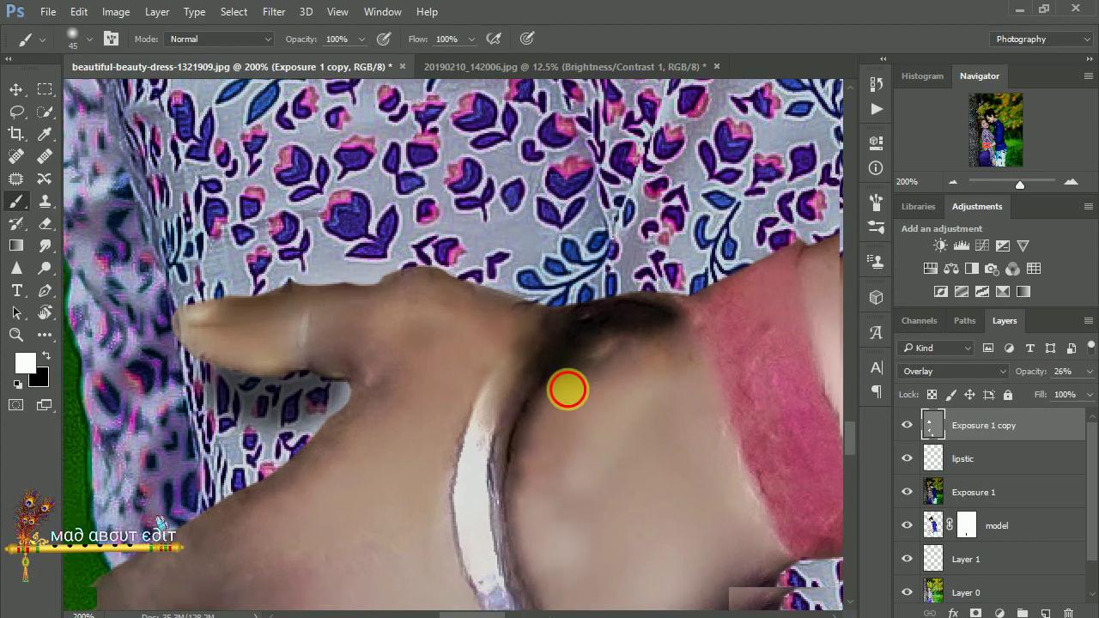
scroll(598, 418, "down", 5)
scroll(598, 418, "right", 2)
mouse_move(533, 420)
left_mouse_down()
mouse_move(641, 517)
mouse_move(737, 416)
mouse_move(609, 418)
mouse_move(636, 444)
left_mouse_up()
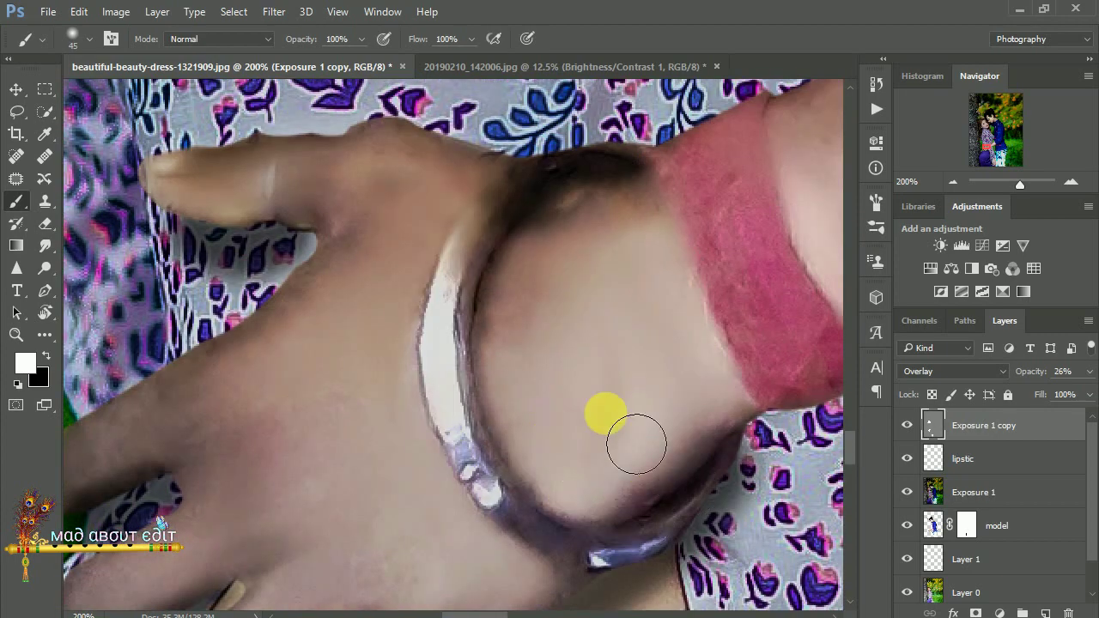
scroll(418, 395, "down", 4)
scroll(419, 395, "down", 2)
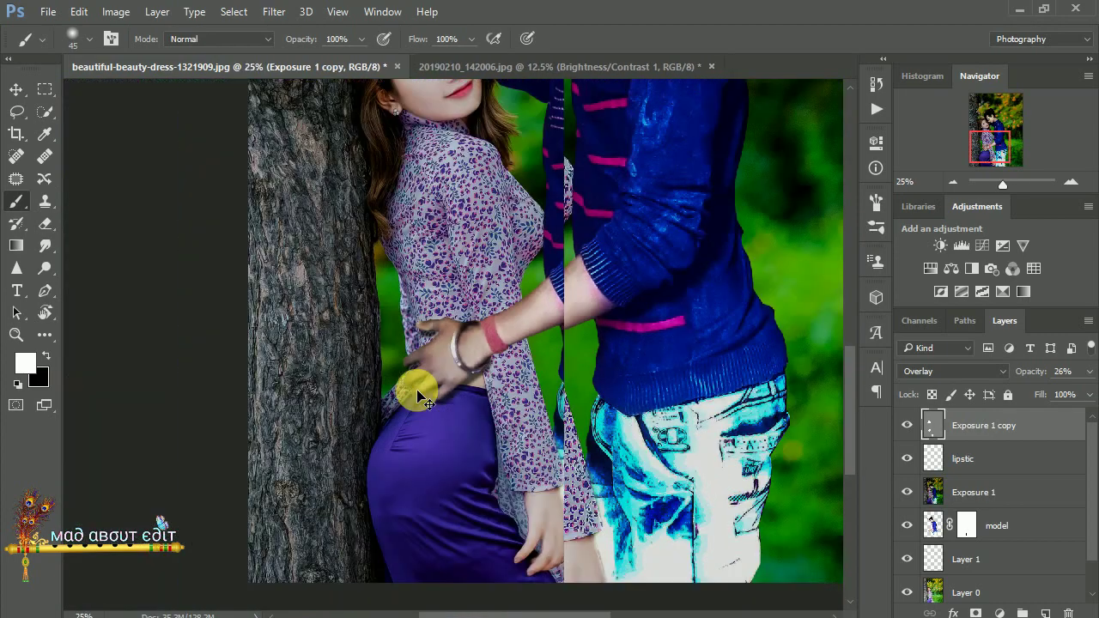
scroll(418, 395, "down", 2)
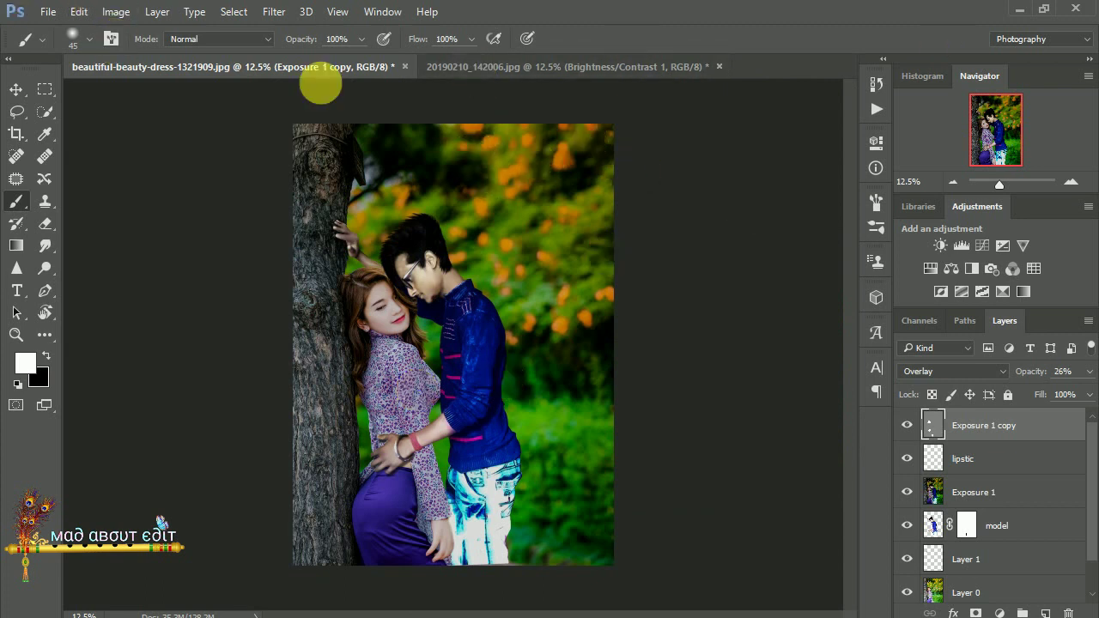
Check the 20190210_142006.jpg document, then return and zoom to the couple's faces
left_click(532, 75)
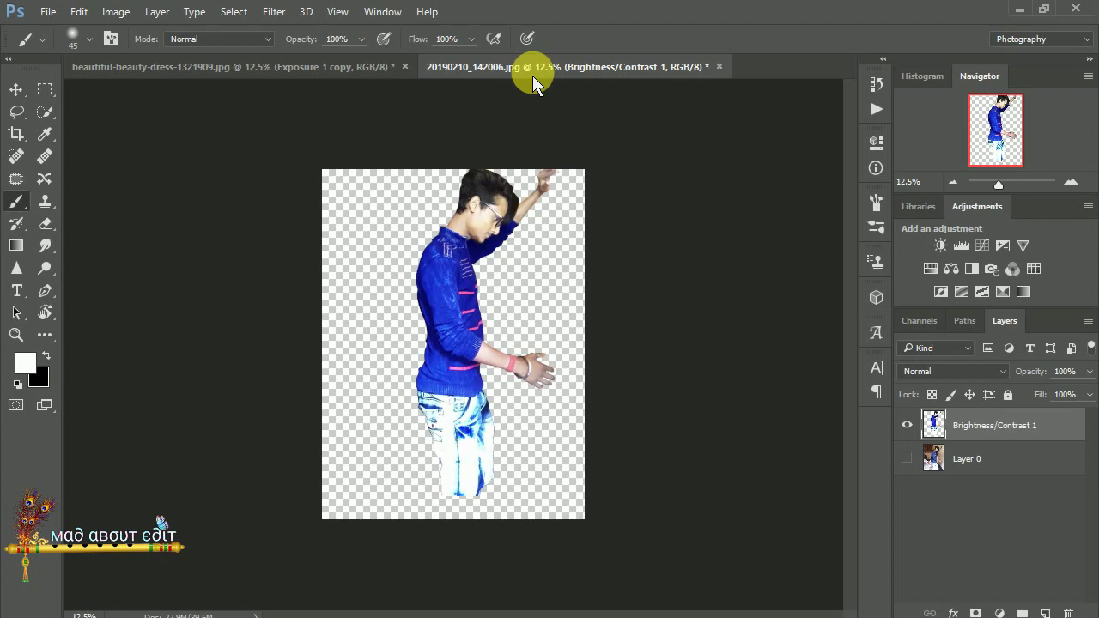
left_click(255, 66)
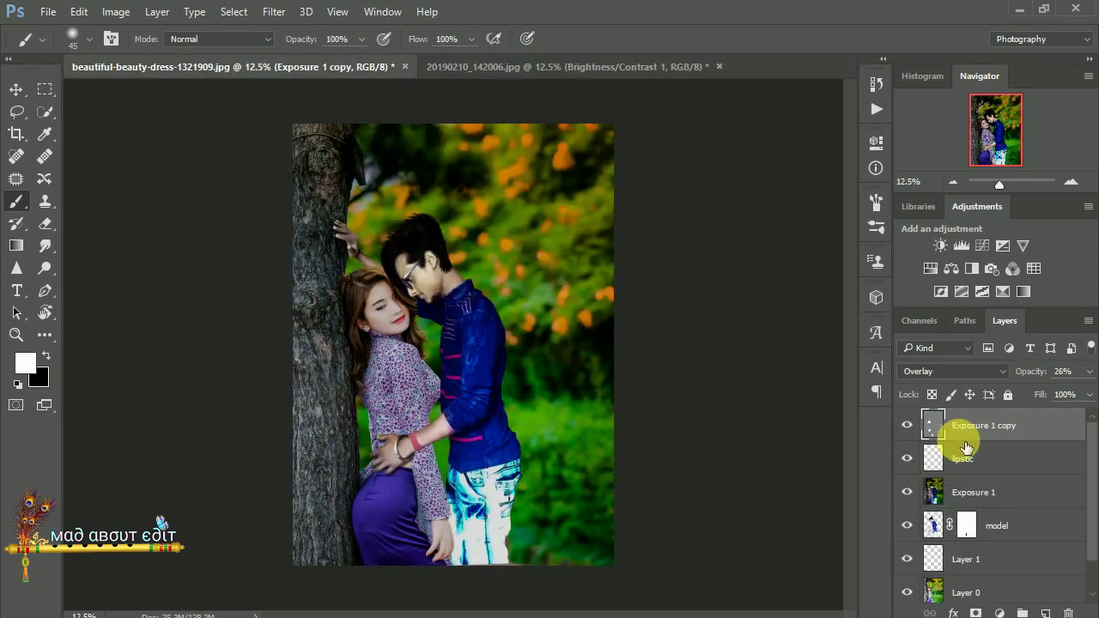
key("ctrl+plus")
key("ctrl+plus")
key("ctrl+plus")
left_click_drag(527, 319, 570, 344)
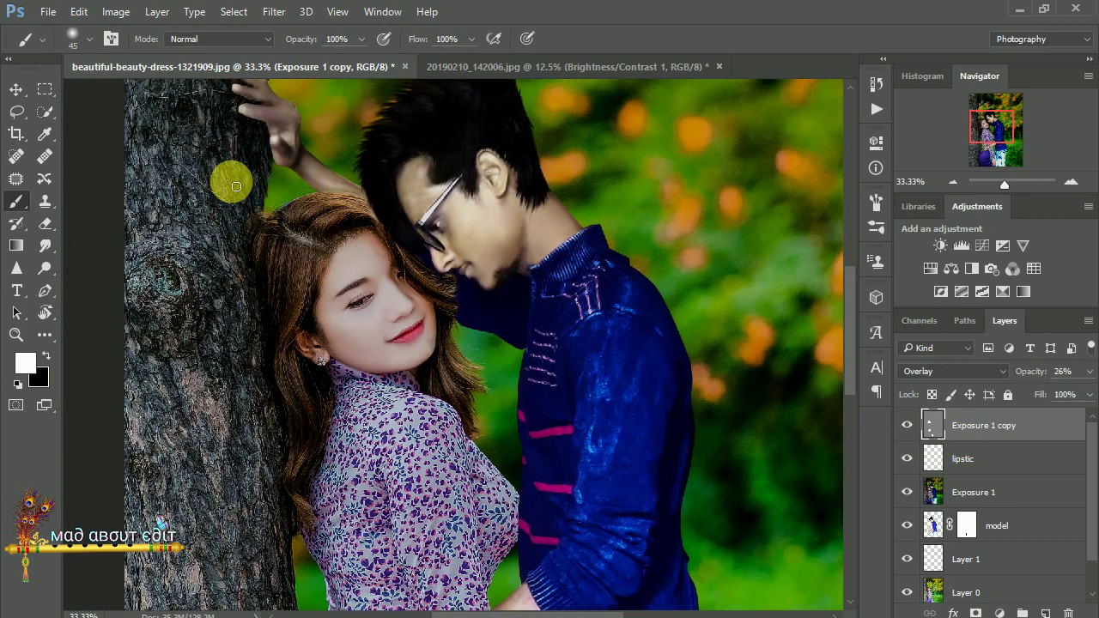
Make Exposure 1 active with the Smudge tool and frame the woman's hairline
left_click(971, 491)
left_click(47, 249)
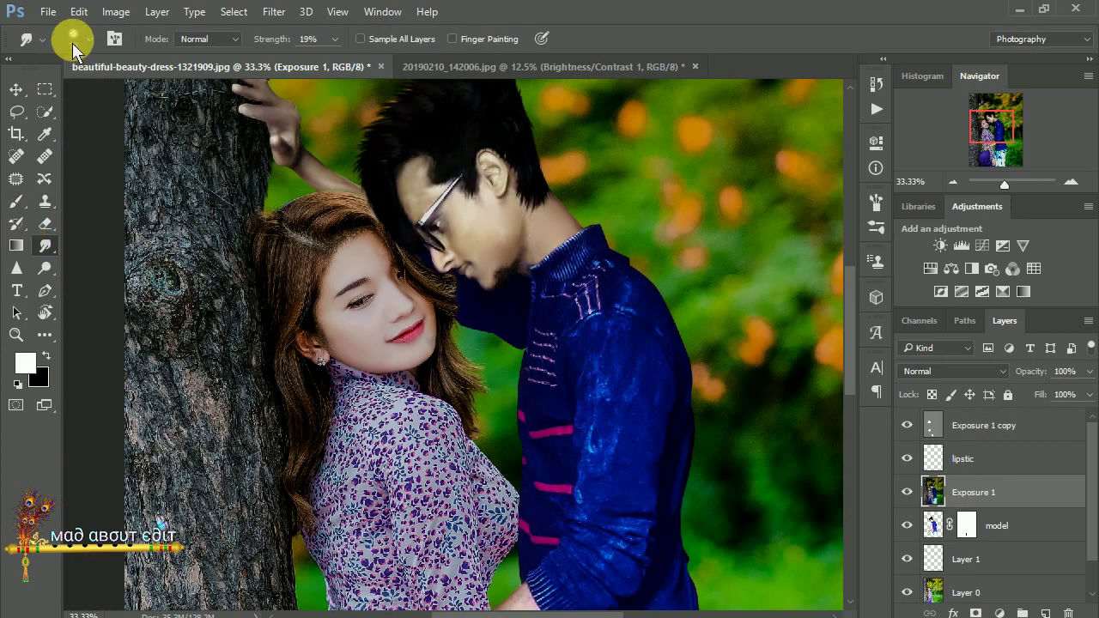
left_click(74, 41)
key("Escape")
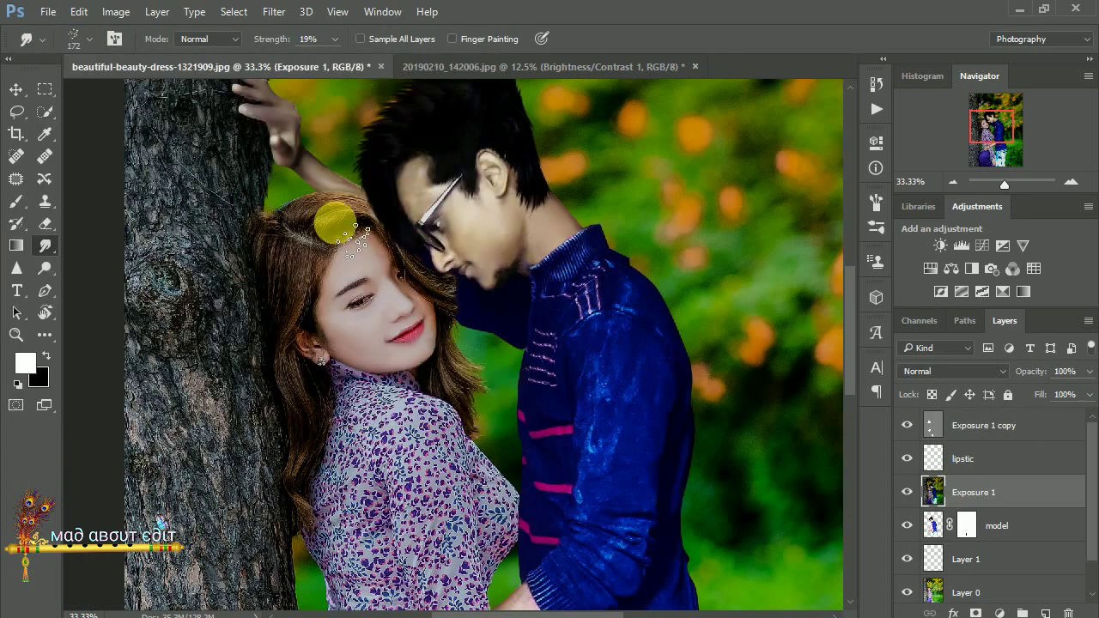
scroll(332, 221, "up", 1)
scroll(332, 221, "up", 2)
left_click_drag(269, 221, 405, 433)
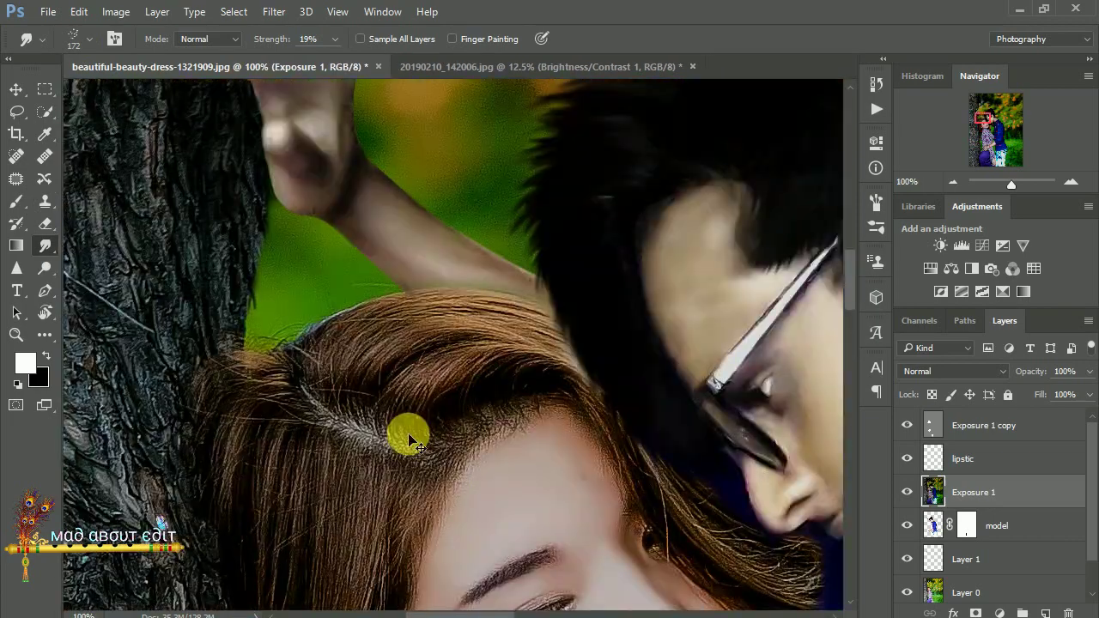
Shrink the smudge brush and soften the hair along the hairline
scroll(405, 434, "up", 1)
scroll(405, 434, "up", 1)
key("bracketleft")
key("bracketleft")
key("bracketleft")
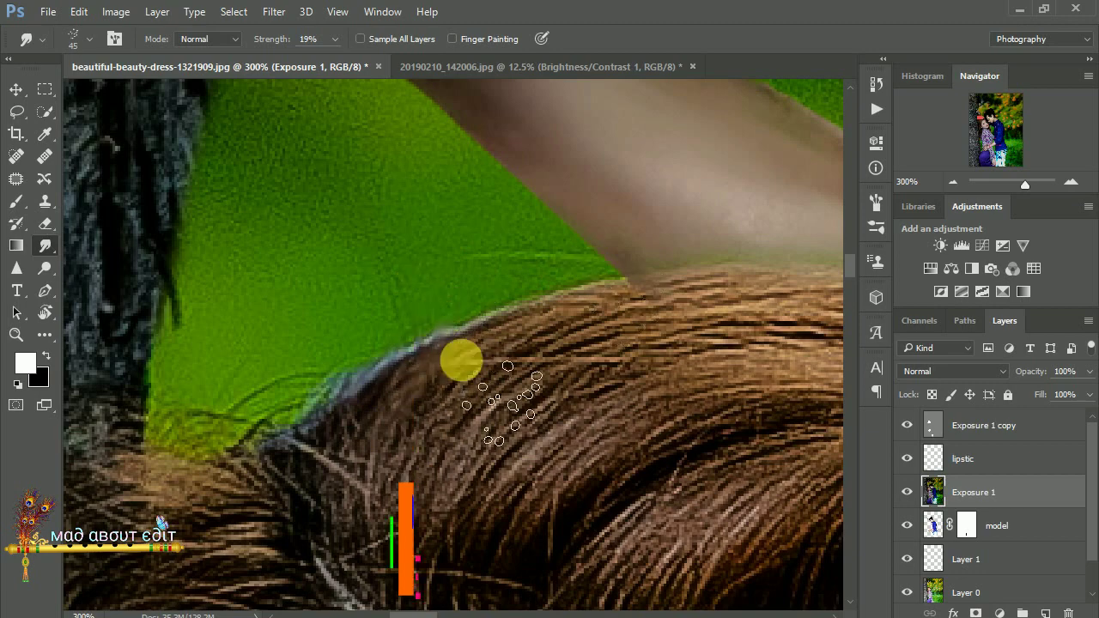
scroll(532, 331, "down", 2)
scroll(533, 330, "right", 2)
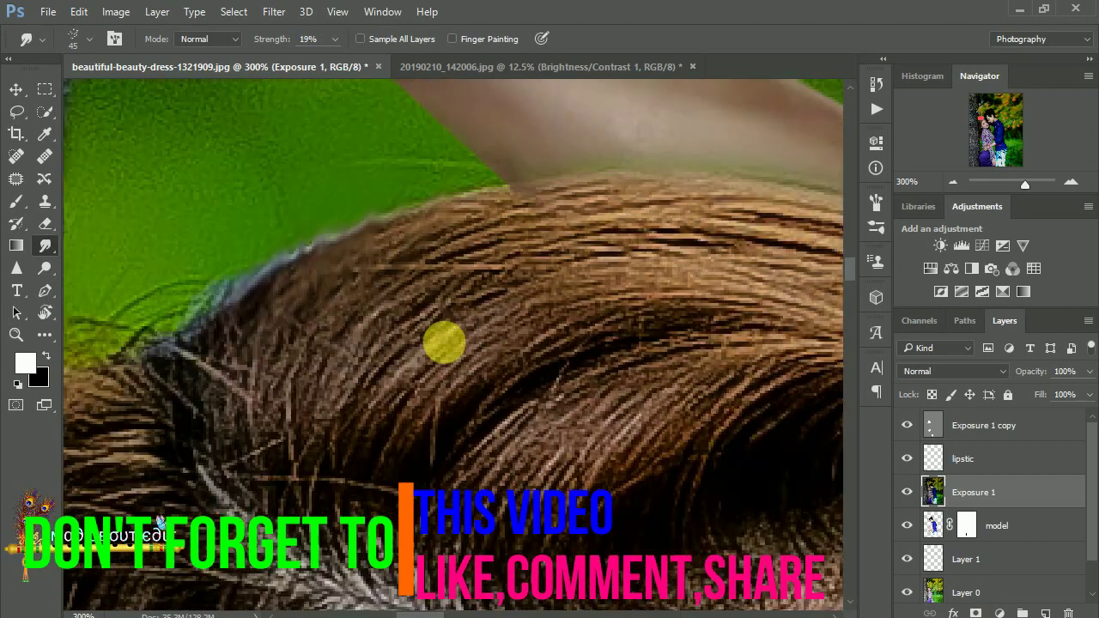
scroll(589, 172, "down", 1)
scroll(515, 258, "down", 4)
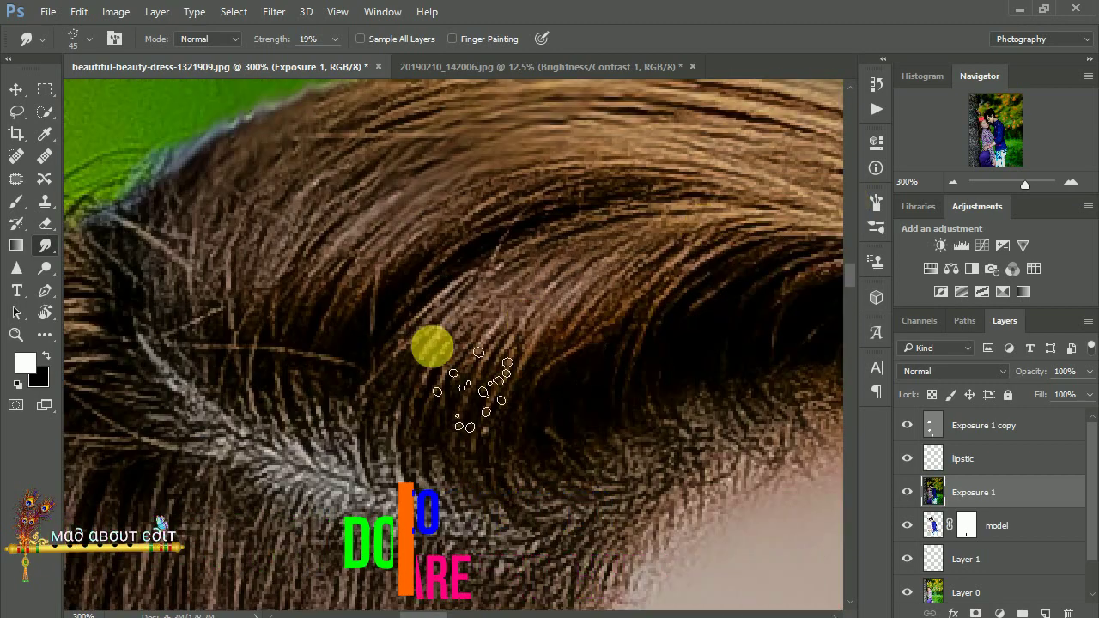
scroll(711, 196, "down", 3)
scroll(601, 224, "up", 4)
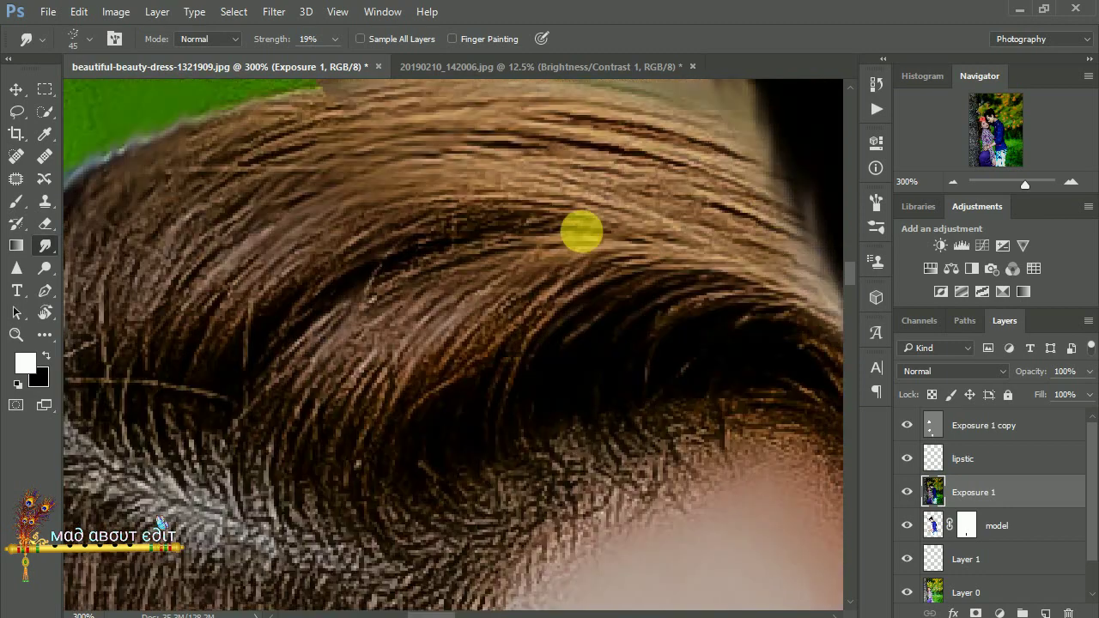
scroll(601, 257, "down", 4)
scroll(550, 344, "down", 2)
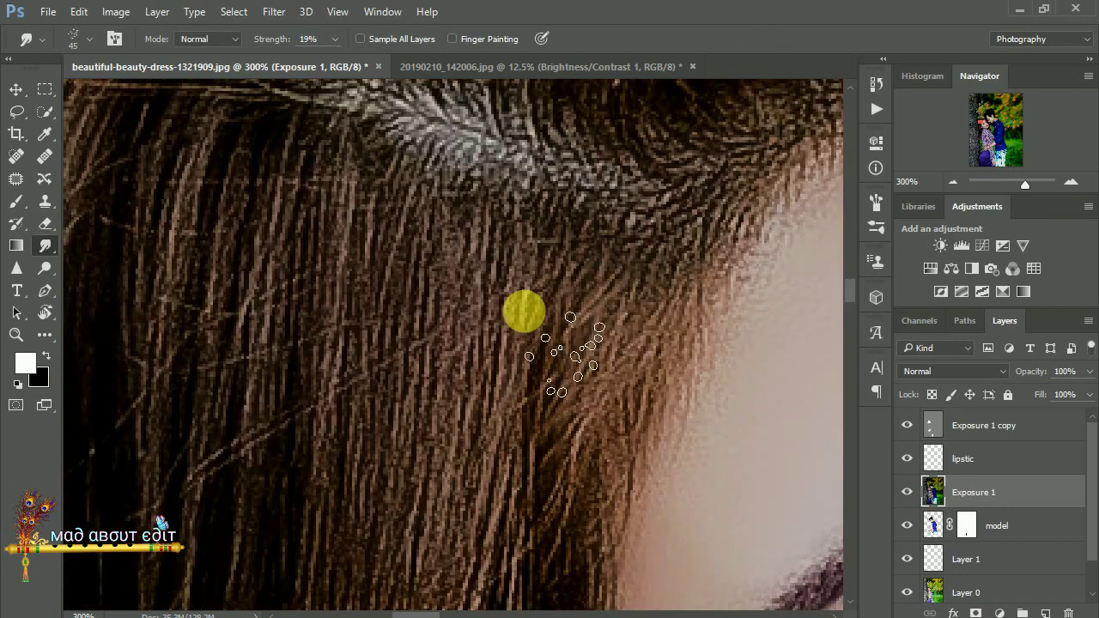
Enlarge the smudge brush and soften the woman's side hair strands
key("bracketright")
key("bracketright")
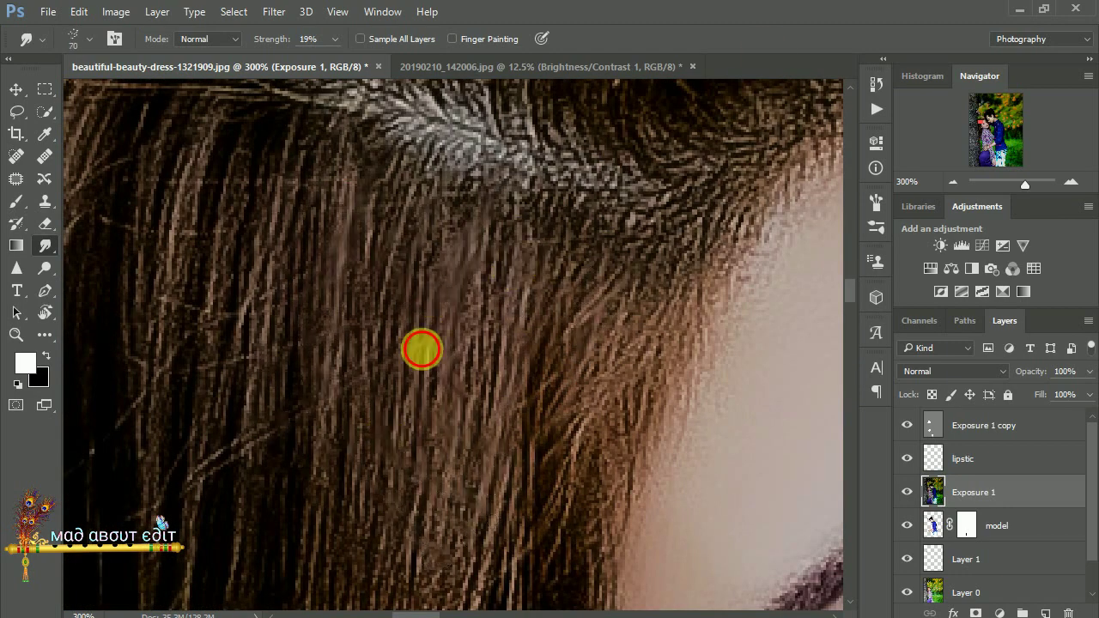
scroll(422, 351, "up", 3)
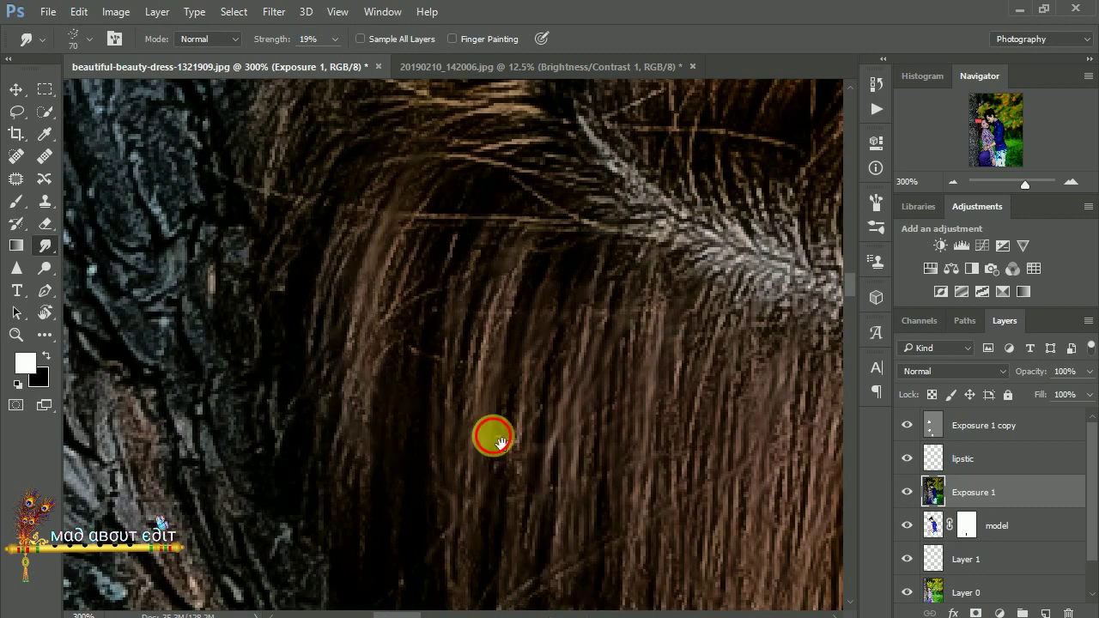
scroll(490, 434, "up", 3)
scroll(720, 489, "down", 2)
scroll(720, 488, "down", 4)
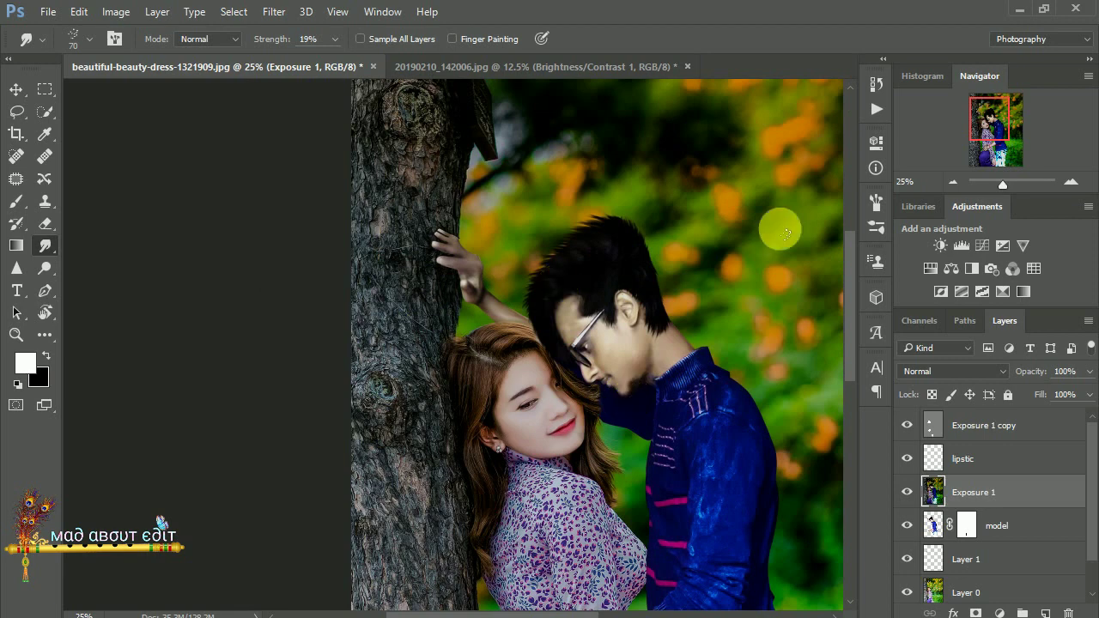
scroll(781, 235, "down", 2)
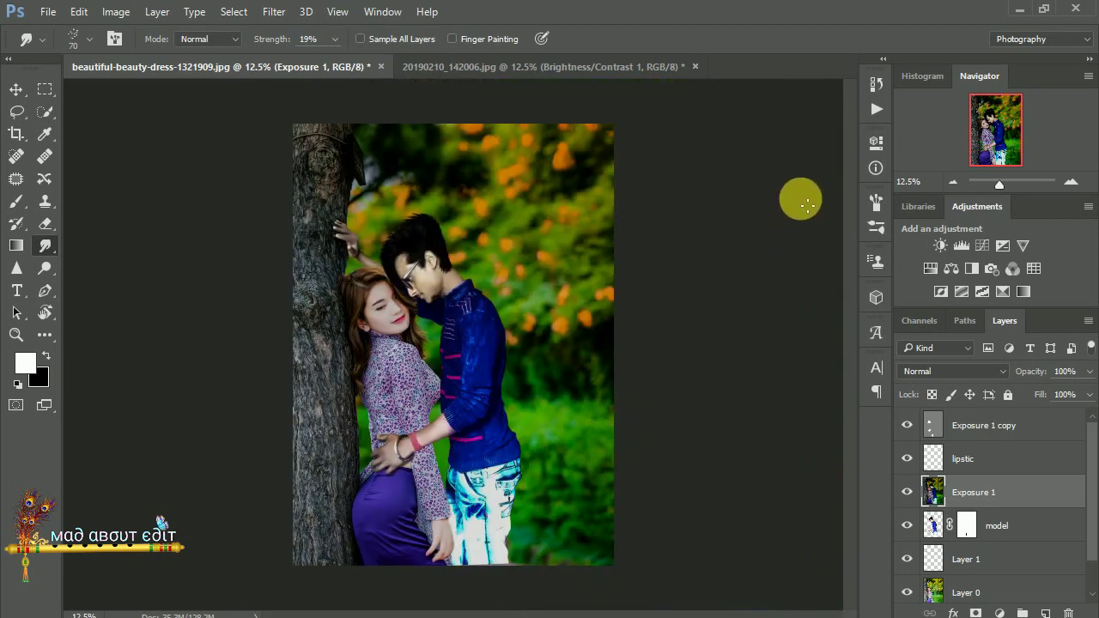
Add a Hue/Saturation adjustment layer at Saturation +73 and invert its mask to hide it
left_click(1000, 613)
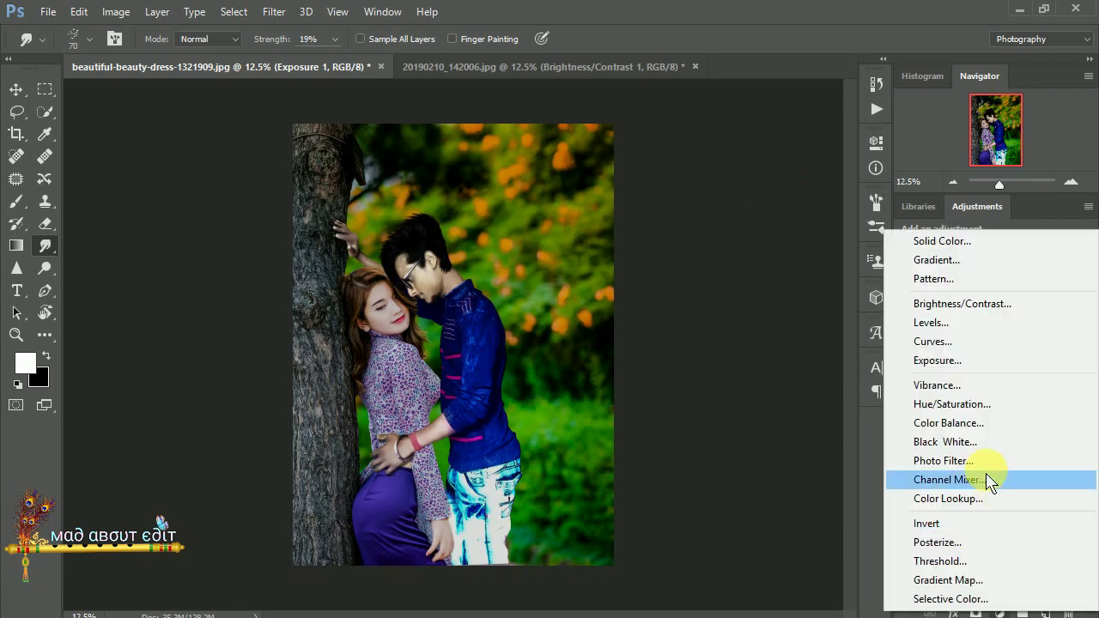
left_click(933, 403)
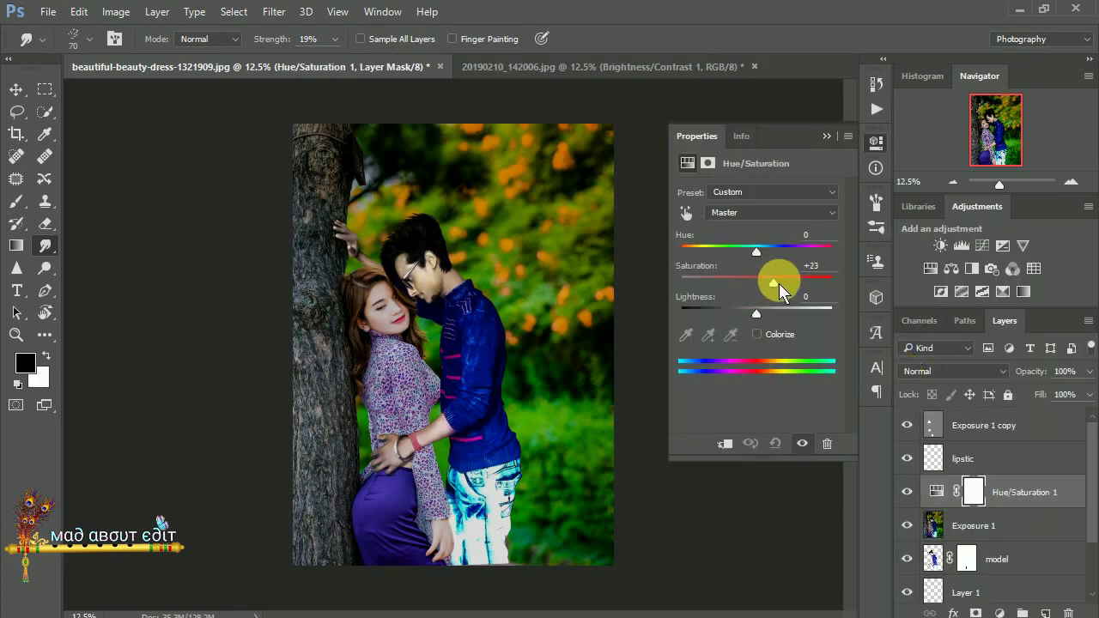
left_click_drag(779, 283, 812, 294)
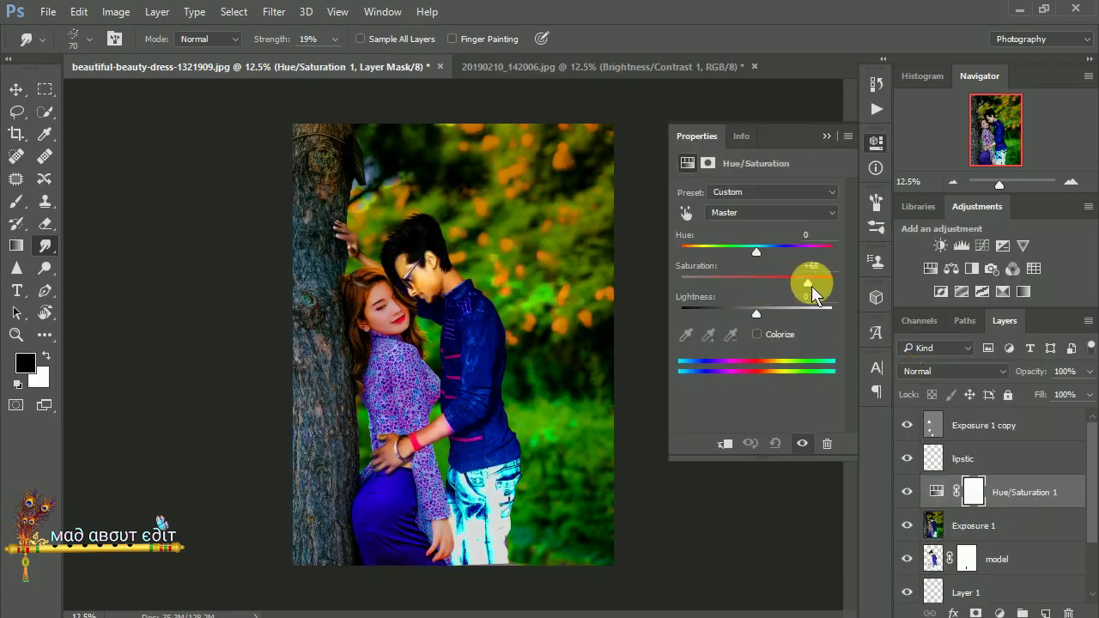
left_click(826, 138)
key("ctrl+i")
Zoom in on the woman and brush white onto the mask over the patterned dress
key("ctrl+plus")
key("ctrl+plus")
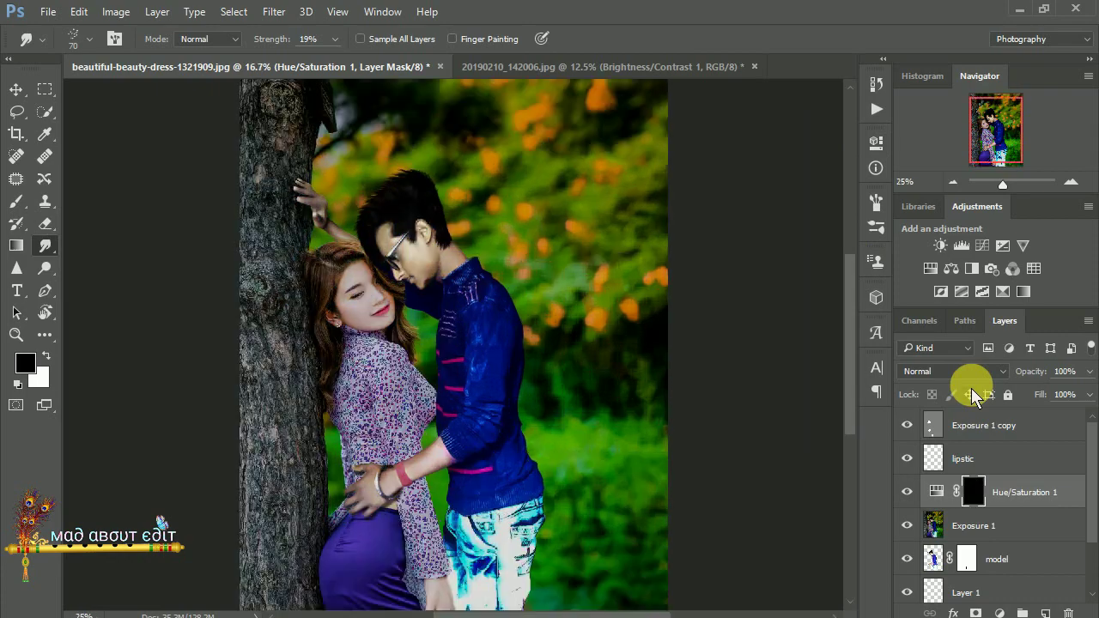
key("ctrl+plus")
scroll(675, 314, "down", 1)
scroll(678, 300, "up", 1)
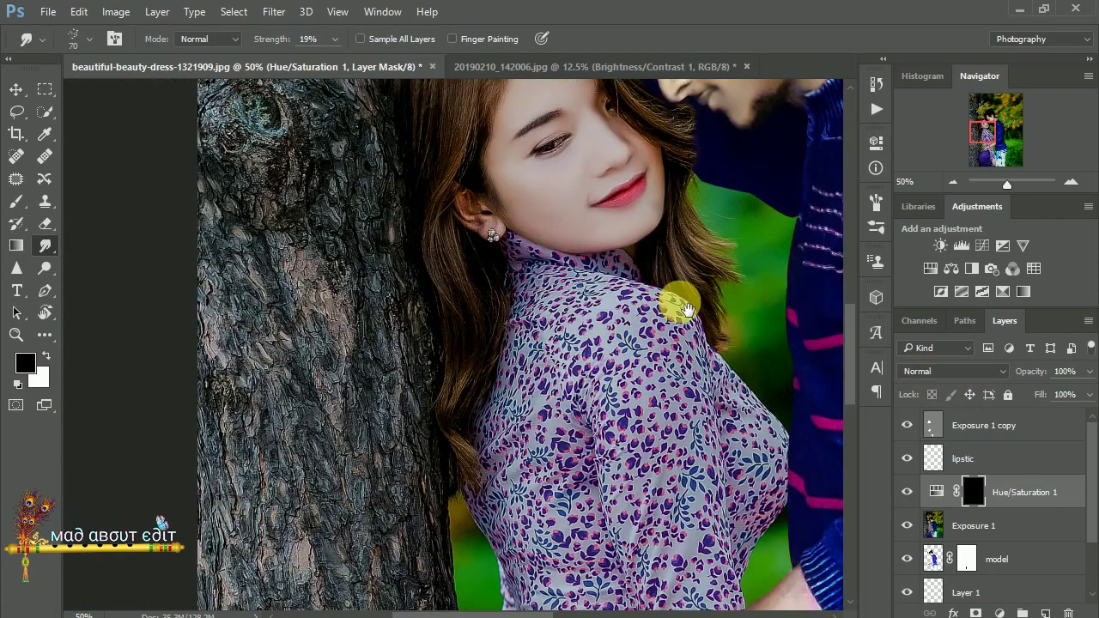
scroll(678, 300, "up", 1)
left_click(19, 205)
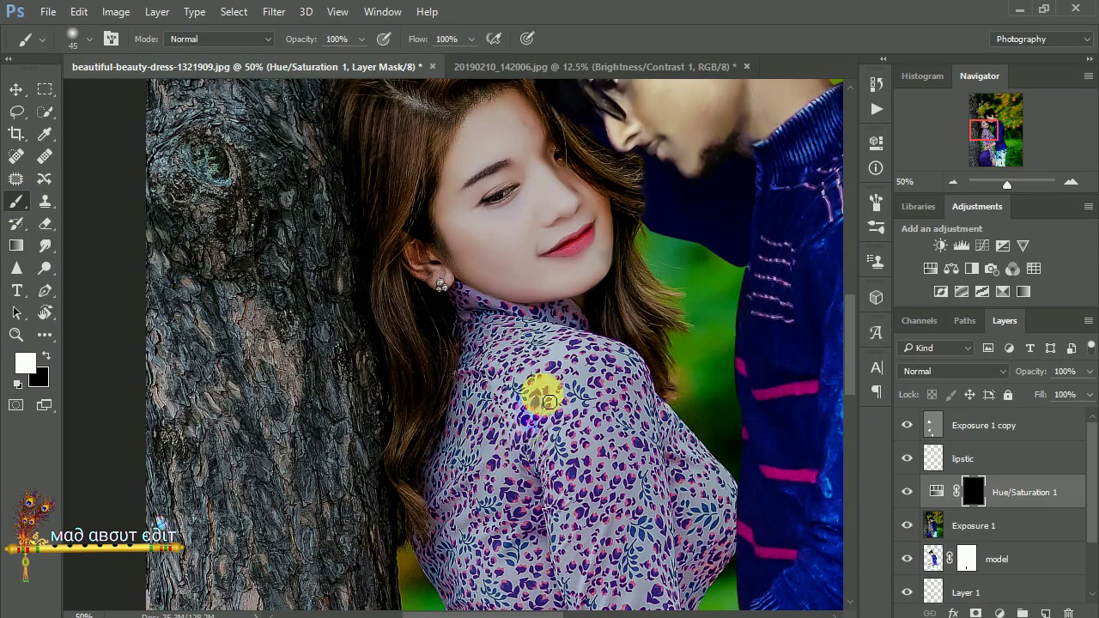
scroll(549, 393, "up", 2)
scroll(549, 393, "up", 1)
scroll(550, 393, "up", 1)
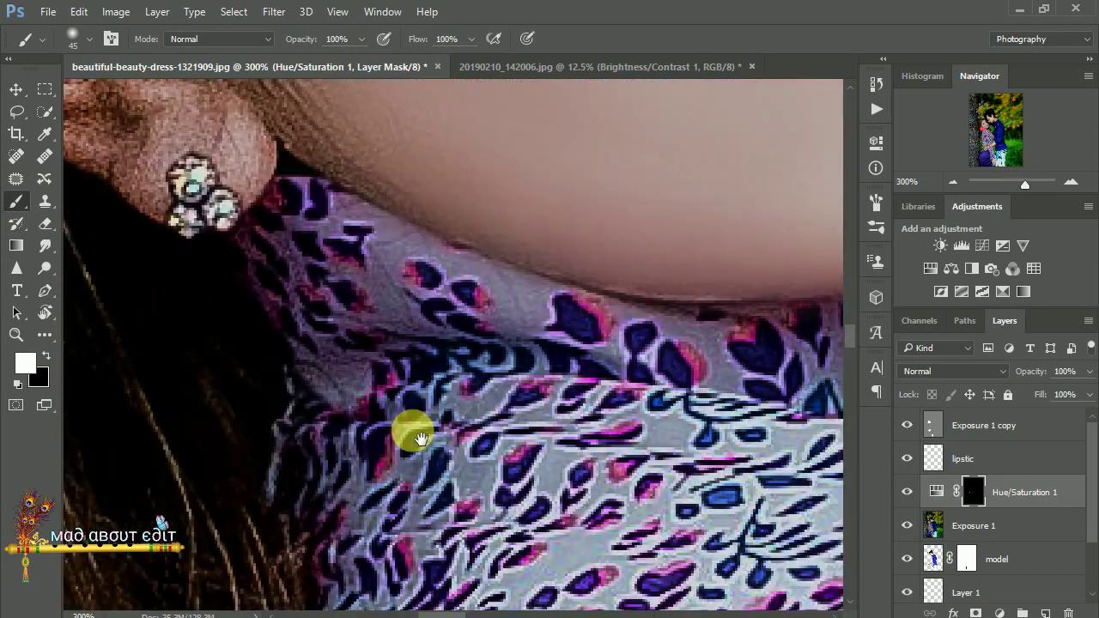
mouse_move(372, 292)
left_mouse_down()
mouse_move(482, 357)
mouse_move(595, 404)
mouse_move(745, 416)
mouse_move(627, 391)
mouse_move(785, 361)
mouse_move(618, 332)
mouse_move(456, 363)
mouse_move(404, 283)
mouse_move(135, 201)
left_mouse_up()
mouse_move(372, 246)
left_mouse_down()
mouse_move(564, 229)
mouse_move(491, 483)
mouse_move(478, 418)
left_mouse_up()
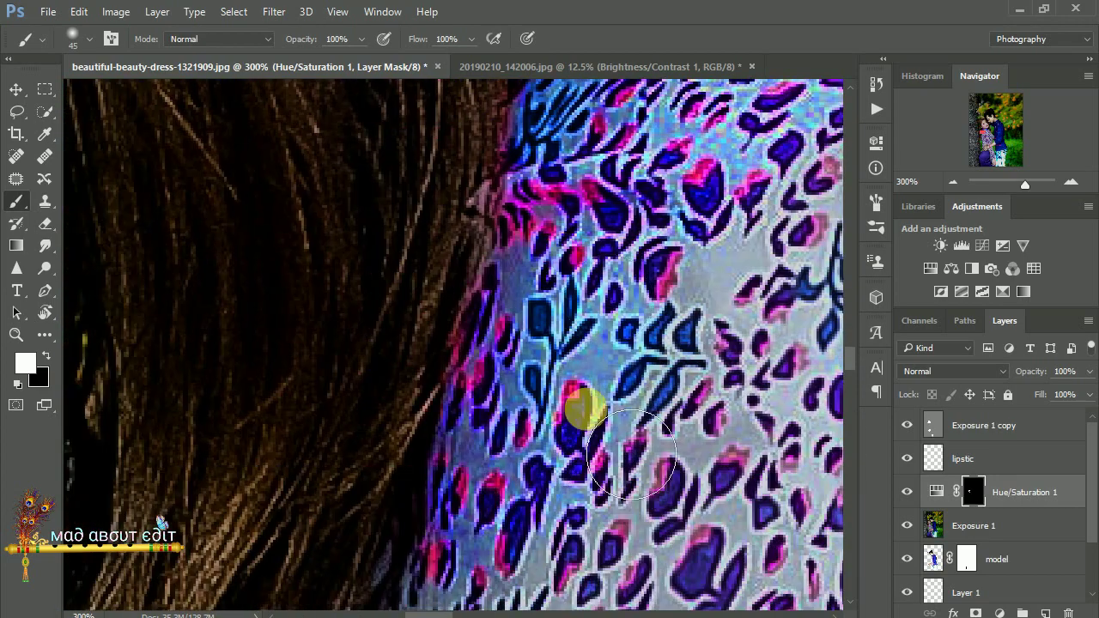
mouse_move(581, 404)
left_mouse_down()
mouse_move(676, 244)
mouse_move(400, 535)
left_mouse_up()
left_click_drag(596, 334, 437, 233)
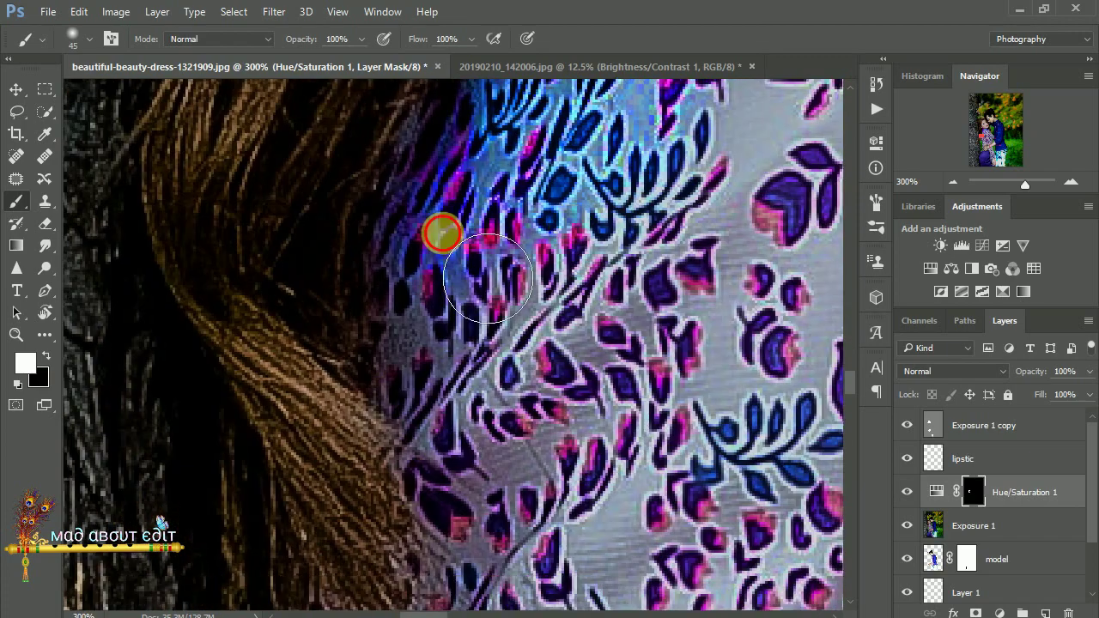
left_click_drag(537, 414, 522, 245)
left_click_drag(466, 387, 456, 289)
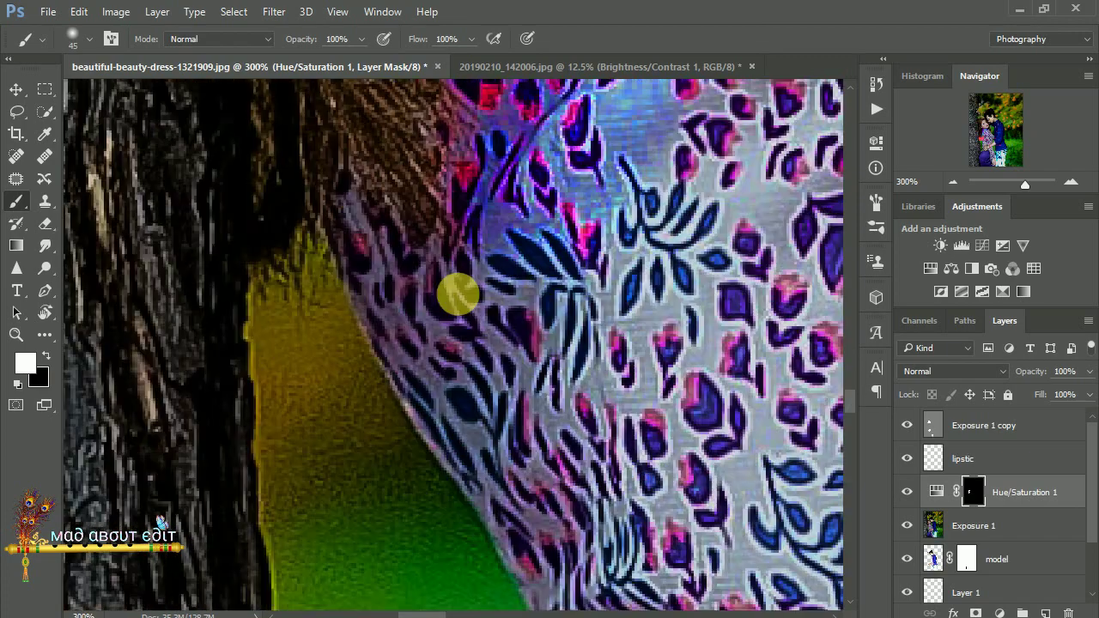
mouse_move(695, 209)
left_mouse_down()
mouse_move(679, 233)
mouse_move(675, 312)
mouse_move(702, 249)
left_mouse_up()
left_click_drag(574, 176, 730, 385)
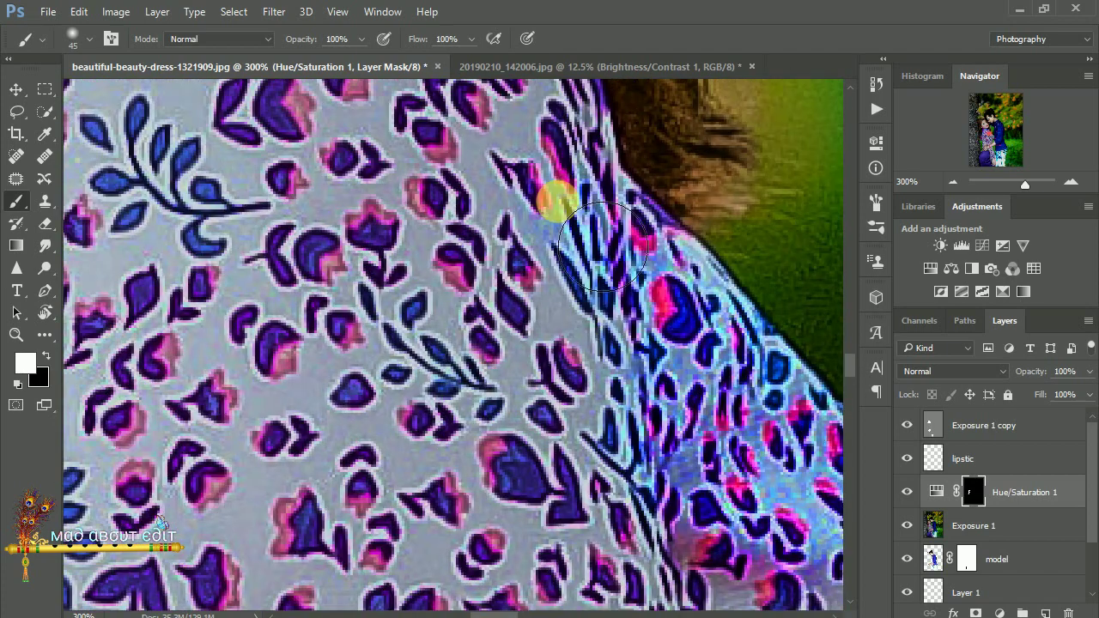
left_click_drag(555, 197, 589, 404)
mouse_move(369, 229)
left_mouse_down()
mouse_move(535, 341)
mouse_move(473, 196)
mouse_move(589, 246)
mouse_move(699, 442)
mouse_move(541, 223)
mouse_move(662, 343)
mouse_move(675, 251)
mouse_move(498, 378)
mouse_move(400, 412)
mouse_move(466, 331)
mouse_move(343, 454)
mouse_move(512, 174)
mouse_move(540, 352)
mouse_move(343, 417)
mouse_move(631, 180)
mouse_move(426, 305)
mouse_move(493, 241)
mouse_move(468, 284)
mouse_move(505, 215)
mouse_move(638, 177)
mouse_move(559, 289)
mouse_move(323, 304)
mouse_move(564, 158)
mouse_move(544, 338)
mouse_move(699, 373)
mouse_move(466, 503)
mouse_move(444, 457)
mouse_move(564, 503)
mouse_move(559, 302)
mouse_move(511, 220)
left_mouse_up()
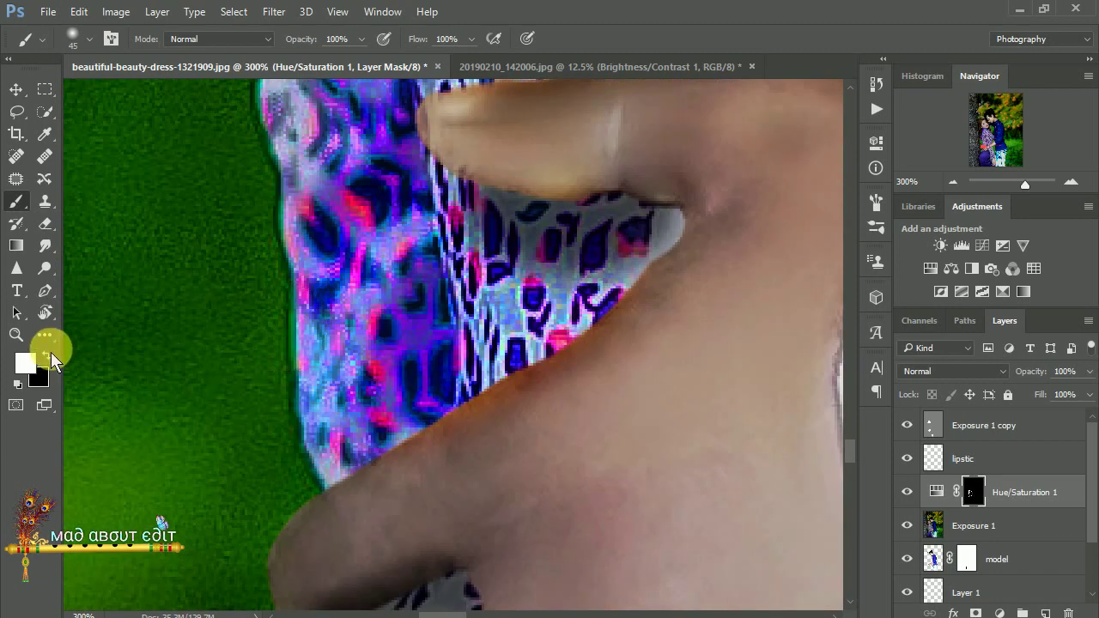
Paint black to remove the boost from a spilled spot, then zoom out
left_click(45, 355)
left_click(541, 472)
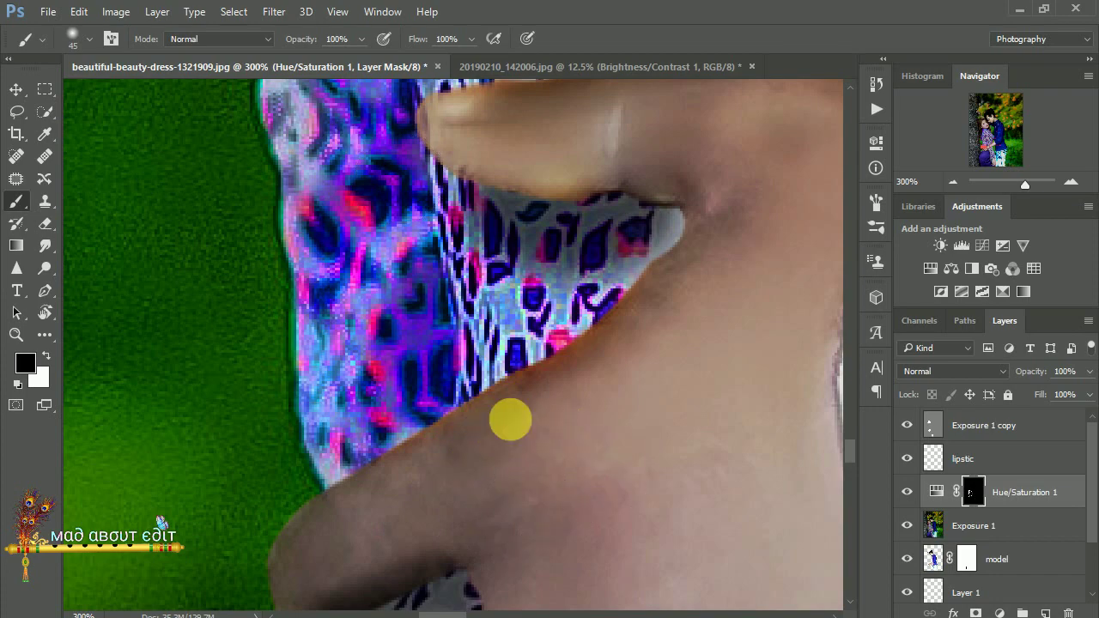
key("ctrl+minus")
key("ctrl+minus")
key("ctrl+minus")
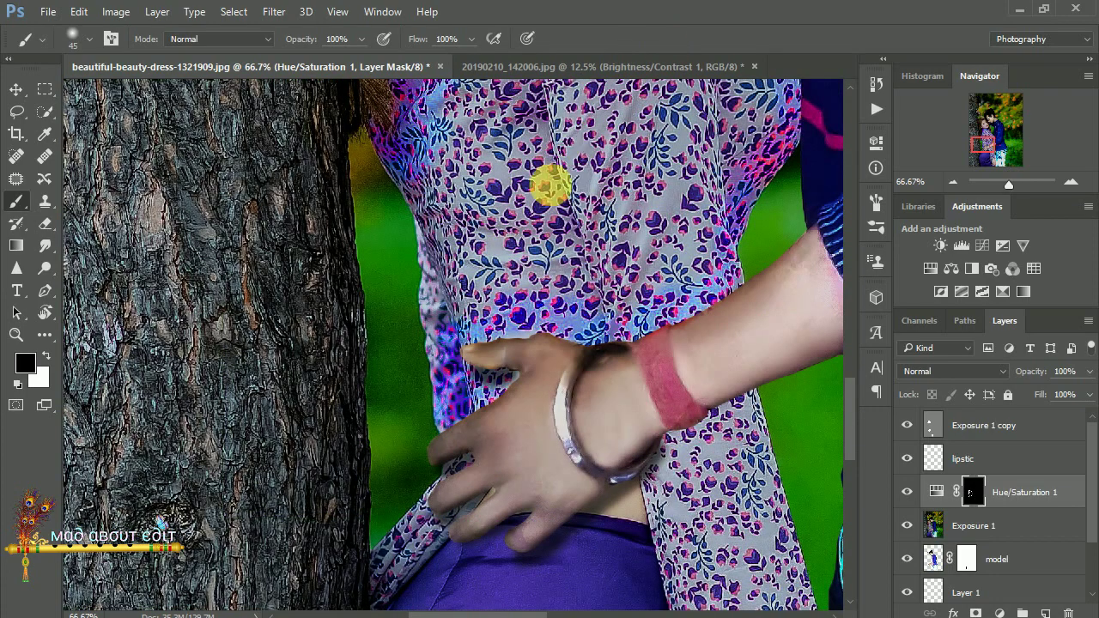
With a white 250 px brush, paint the saturation boost over the purple skirt and waist
left_click(43, 359)
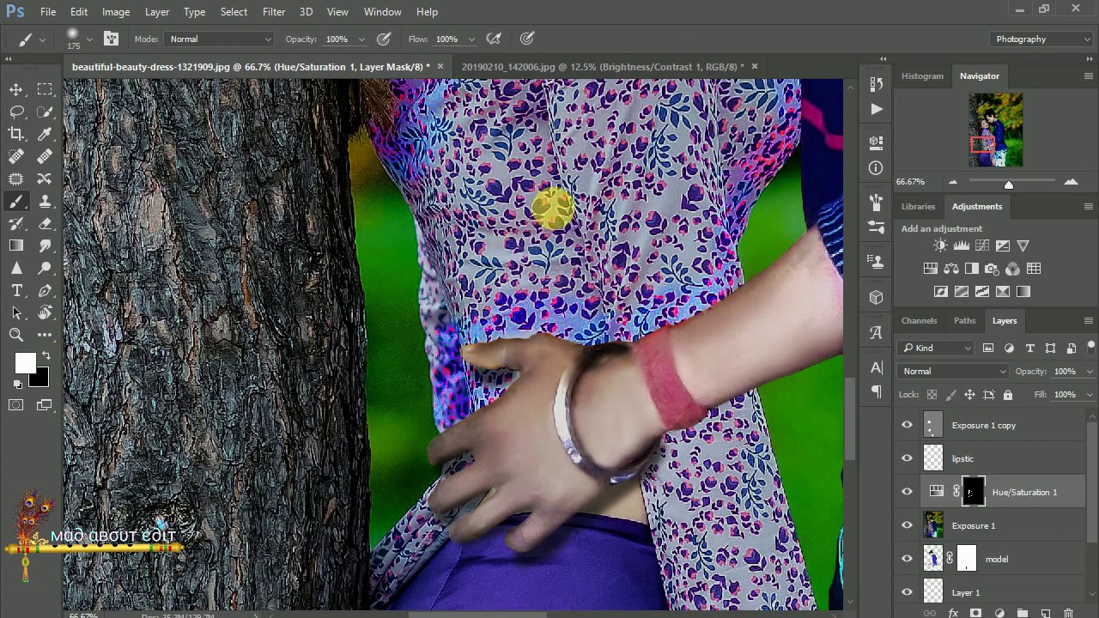
key("bracketright")
key("bracketright")
key("bracketright")
scroll(601, 221, "up", 2)
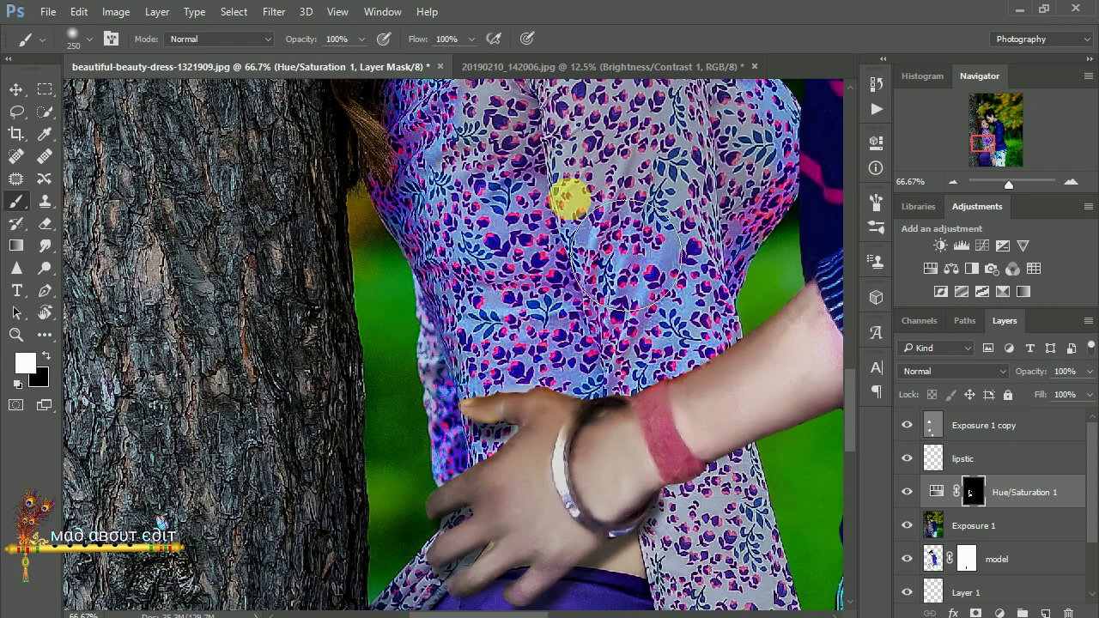
scroll(609, 227, "up", 2)
scroll(581, 314, "up", 1)
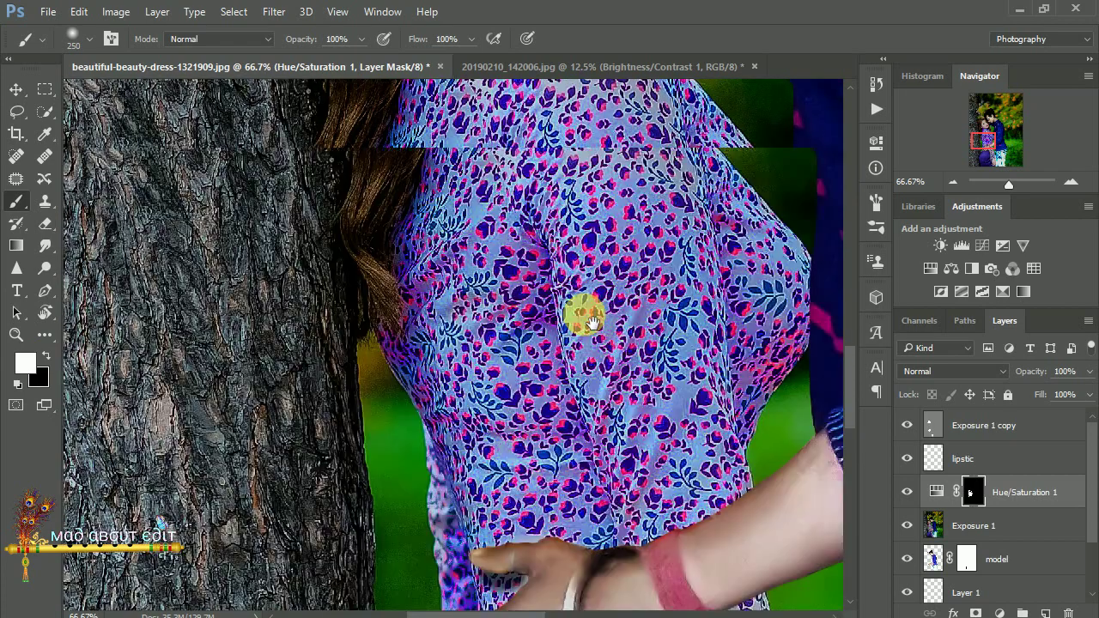
scroll(592, 232, "up", 1)
scroll(558, 283, "up", 2)
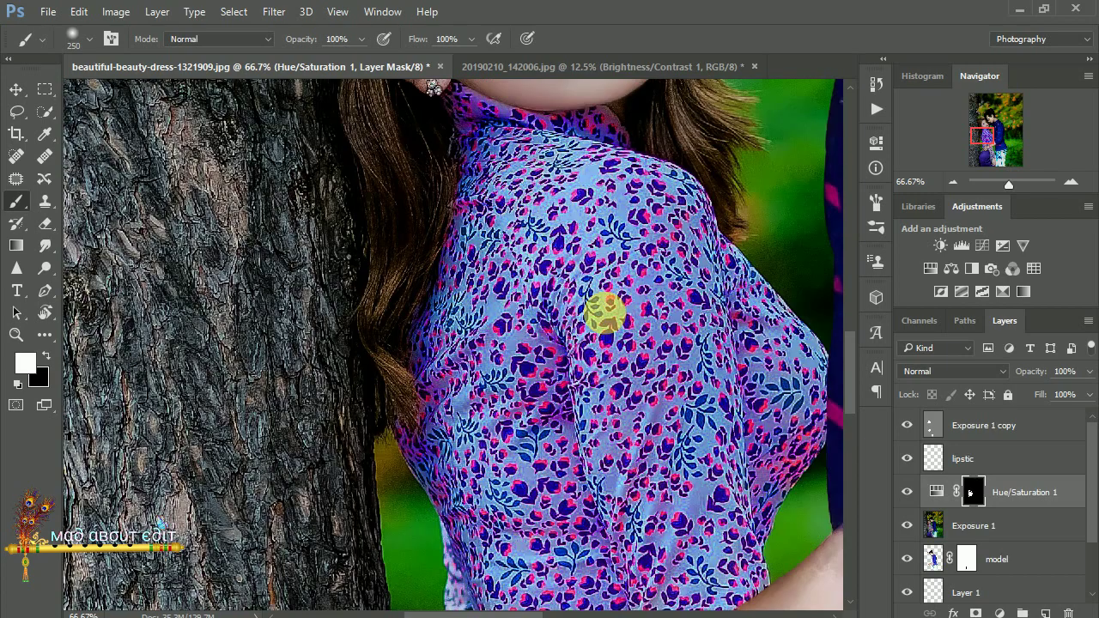
scroll(601, 206, "down", 10)
scroll(592, 94, "down", 5)
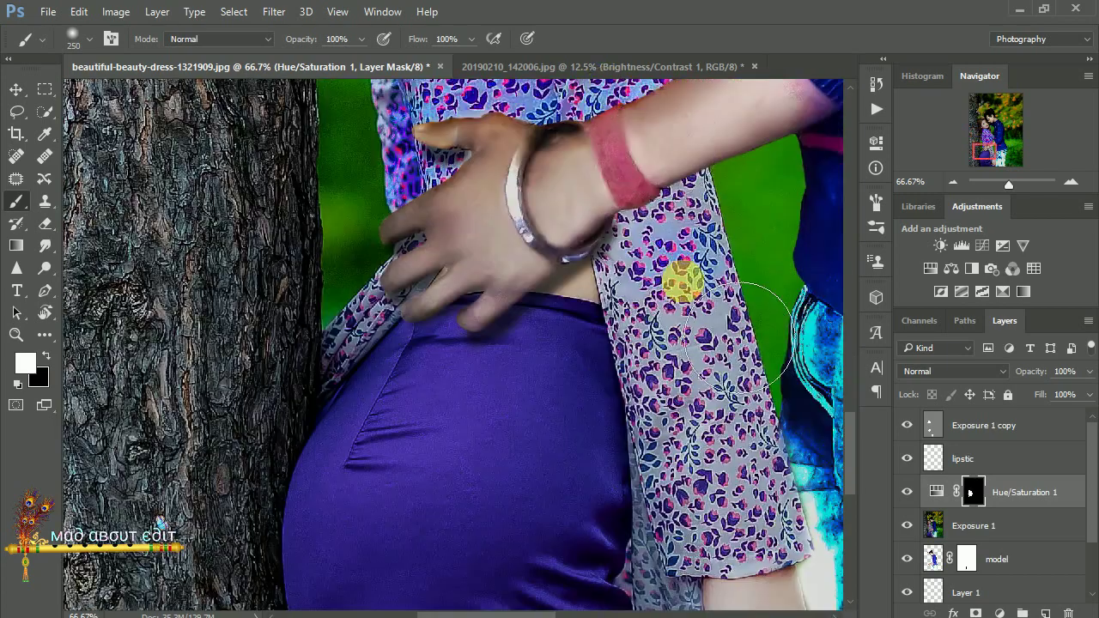
scroll(772, 429, "down", 3)
scroll(687, 344, "down", 2)
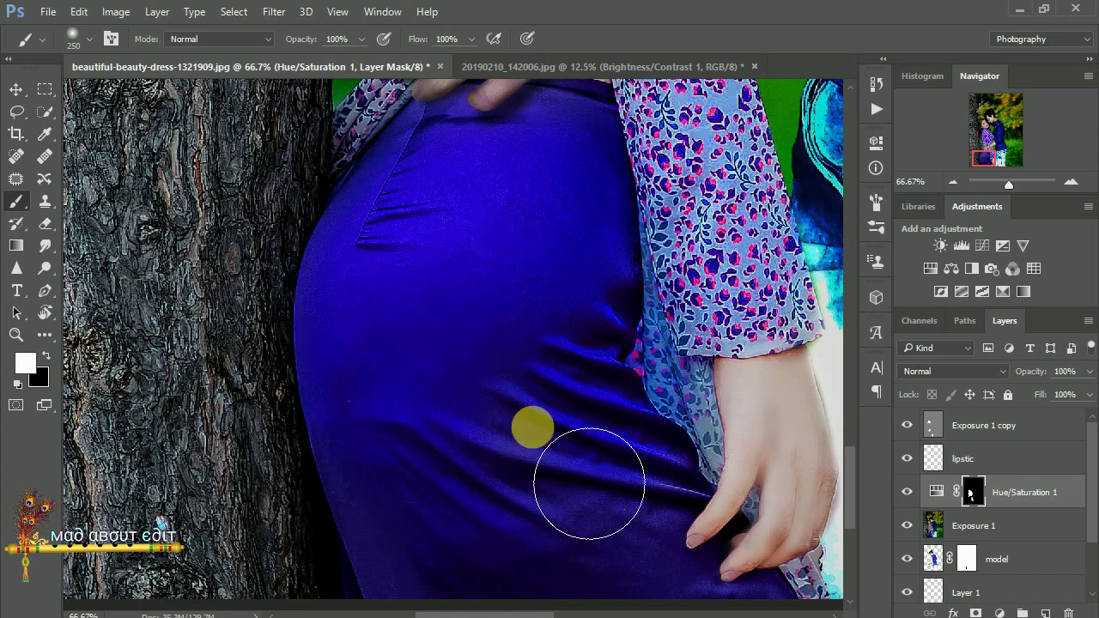
left_click_drag(530, 427, 605, 255)
scroll(592, 275, "down", 3)
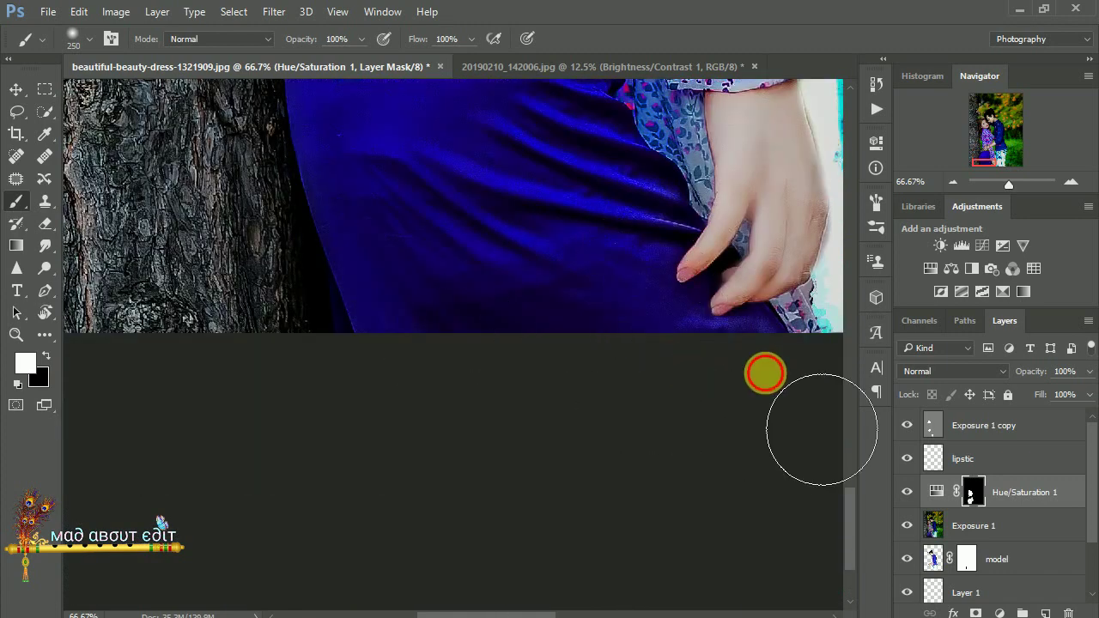
scroll(773, 412, "right", 3)
scroll(515, 318, "up", 5)
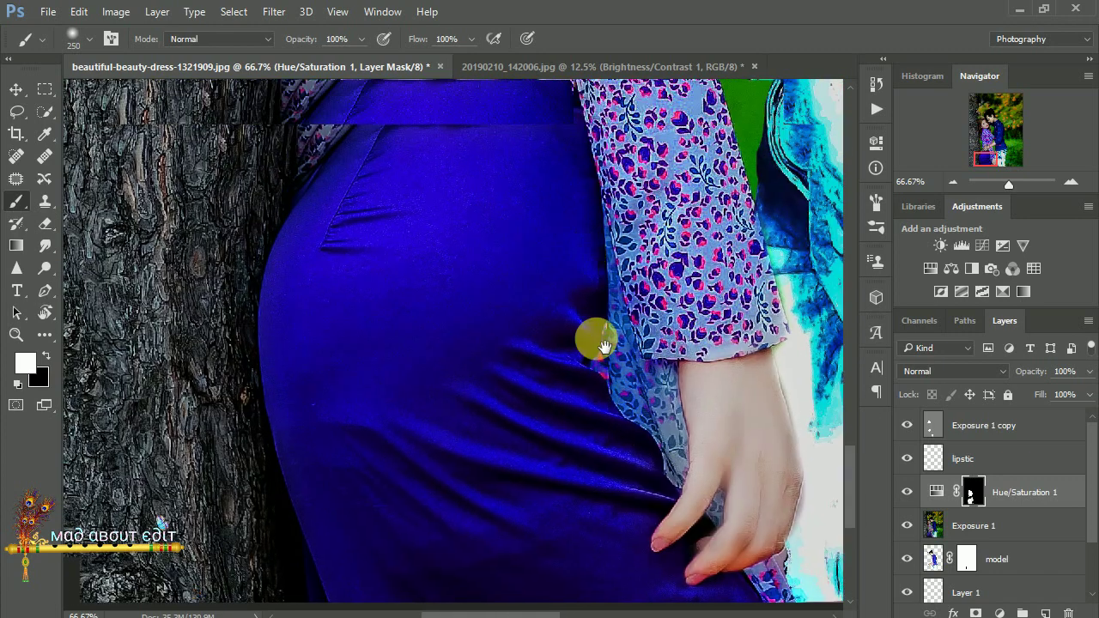
scroll(596, 335, "up", 3)
scroll(595, 336, "left", 2)
left_click_drag(430, 386, 408, 406)
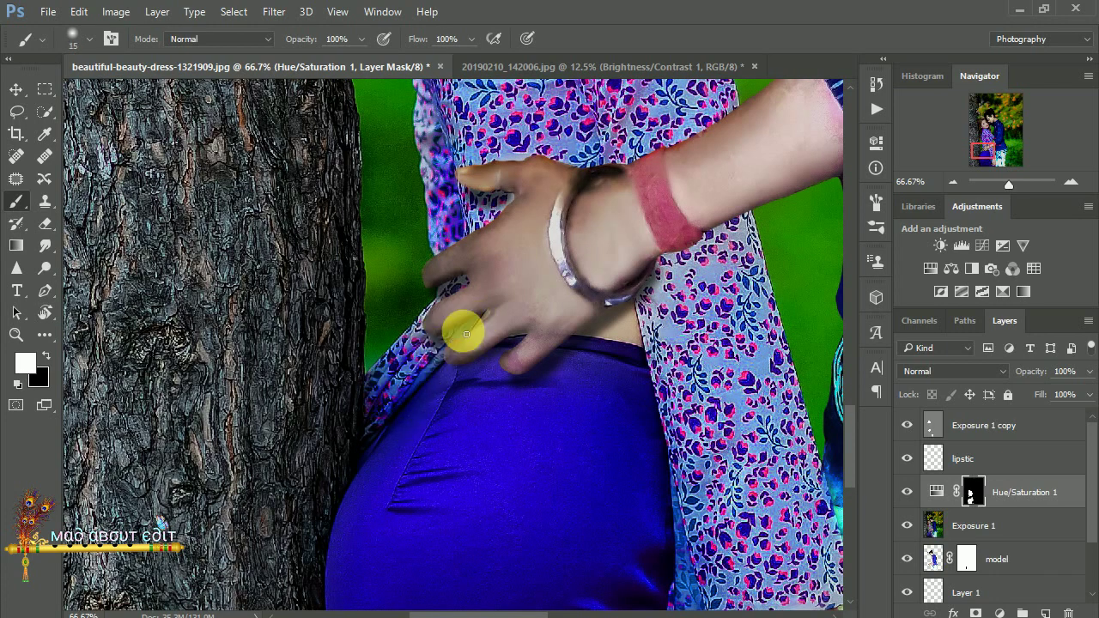
scroll(543, 181, "down", 3)
scroll(545, 182, "down", 2)
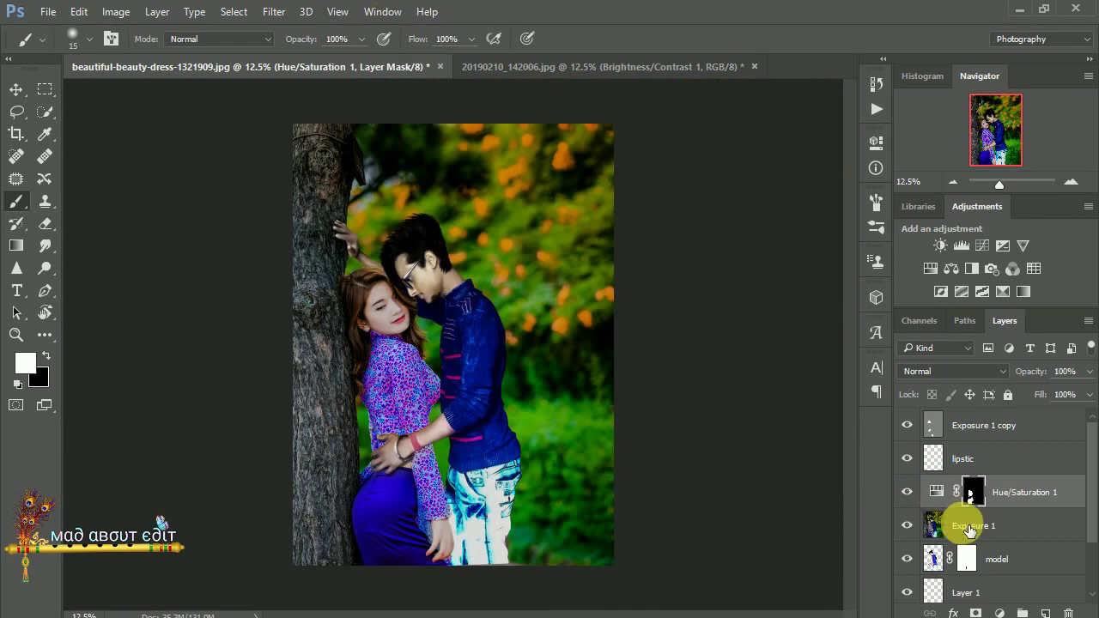
Add a mask to Exposure 1 and apply Shadows/Highlights with shadows around 50%
left_click(969, 531)
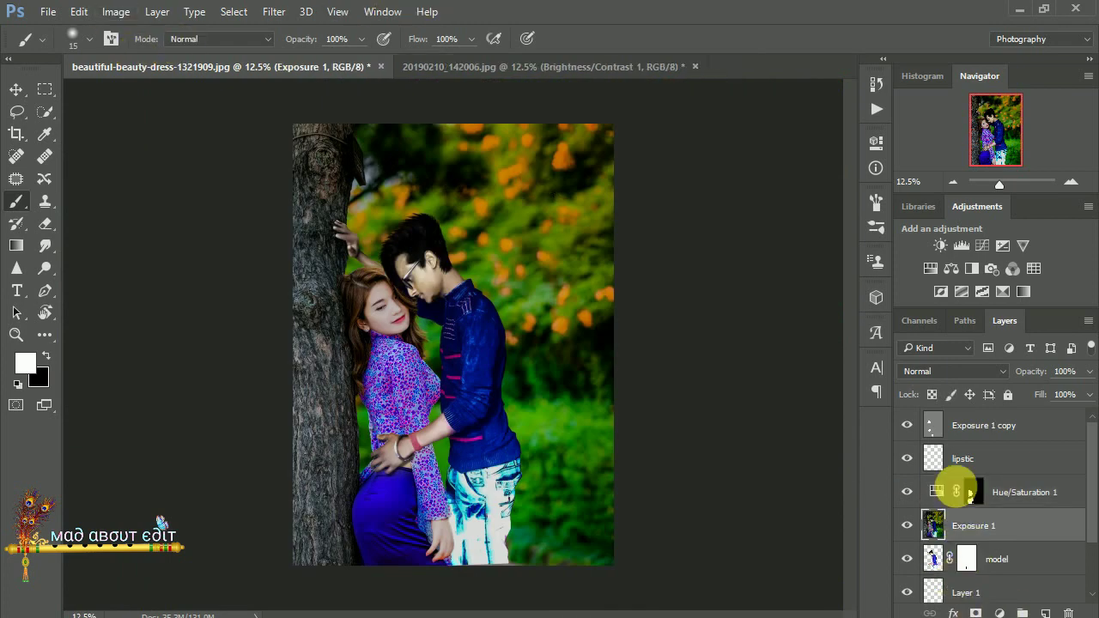
left_click(976, 612)
left_click(931, 518)
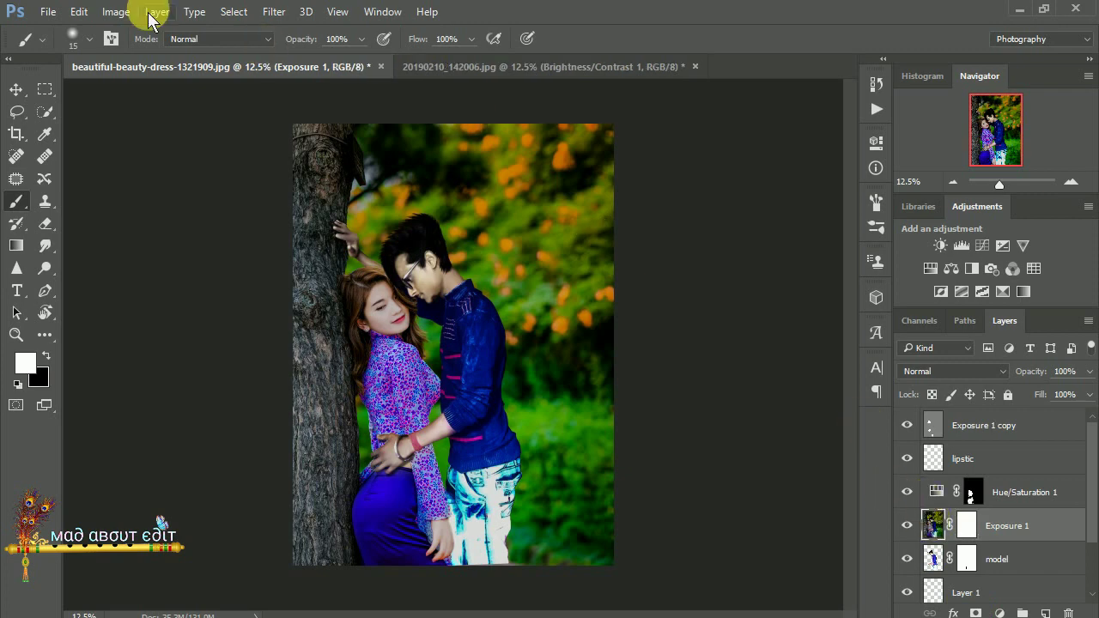
left_click(124, 12)
left_click(344, 335)
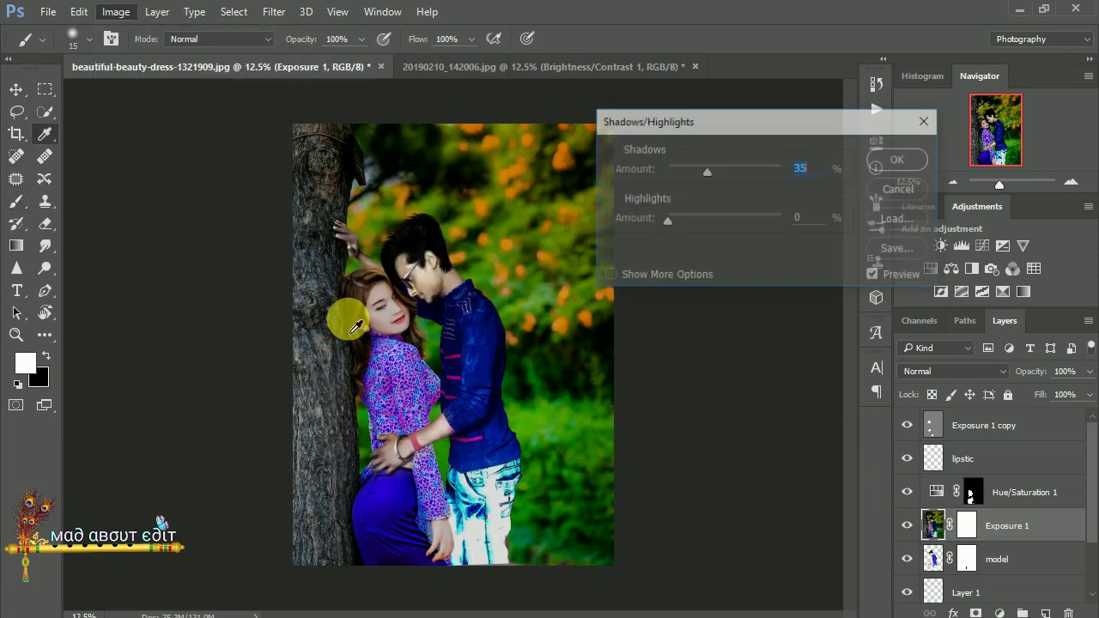
left_click_drag(707, 172, 726, 171)
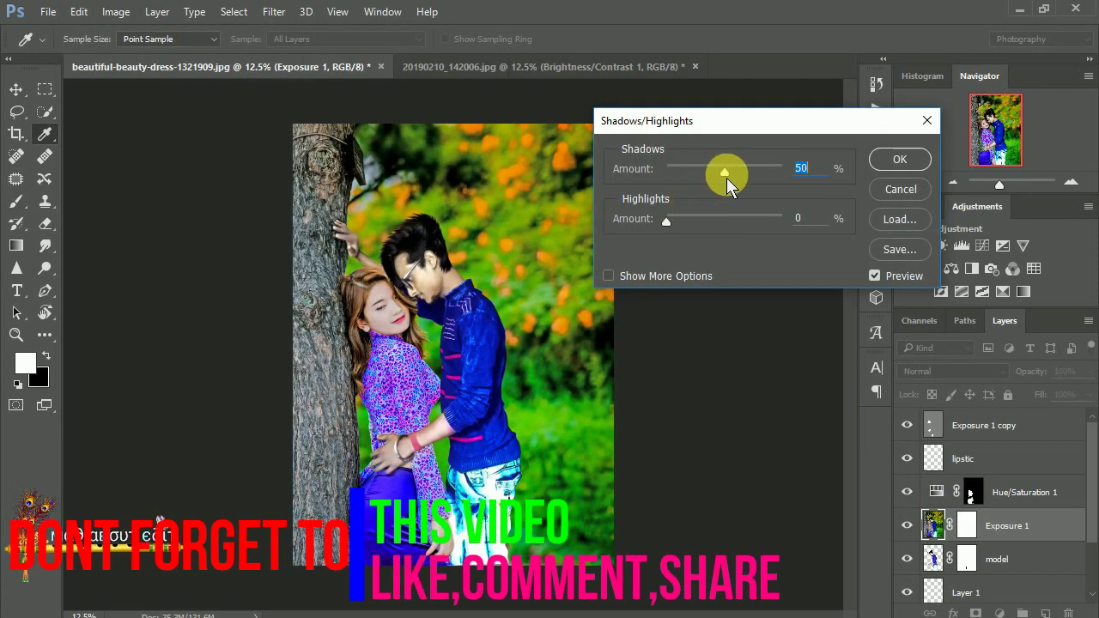
left_click(899, 160)
Invert the Exposure 1 layer mask to hide its effect, undoing an accidental image inversion
key("b")
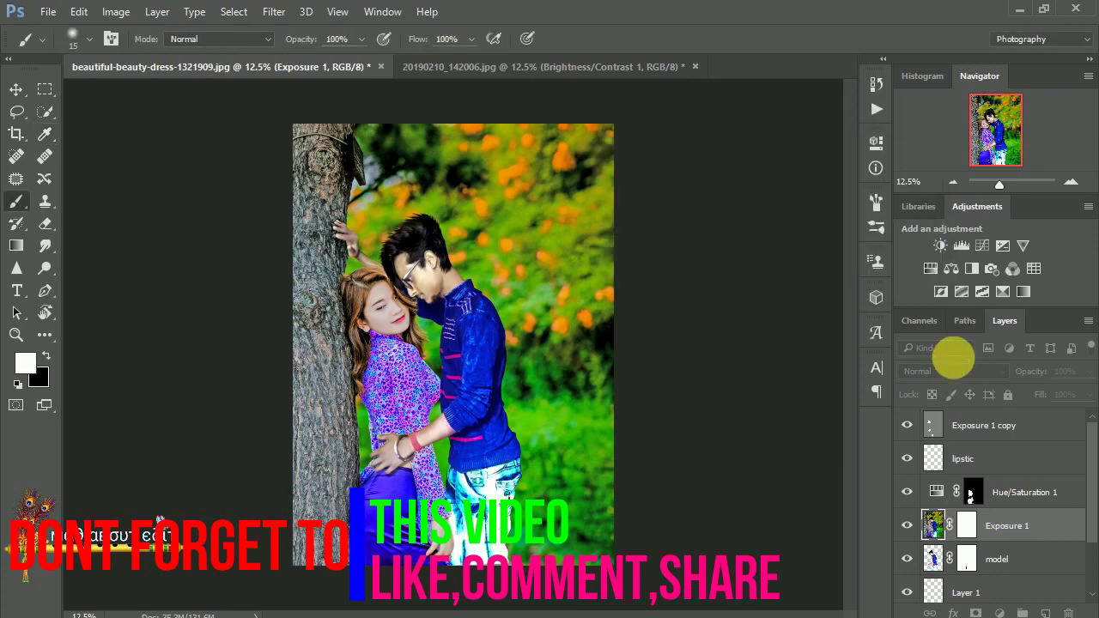
key("ctrl+i")
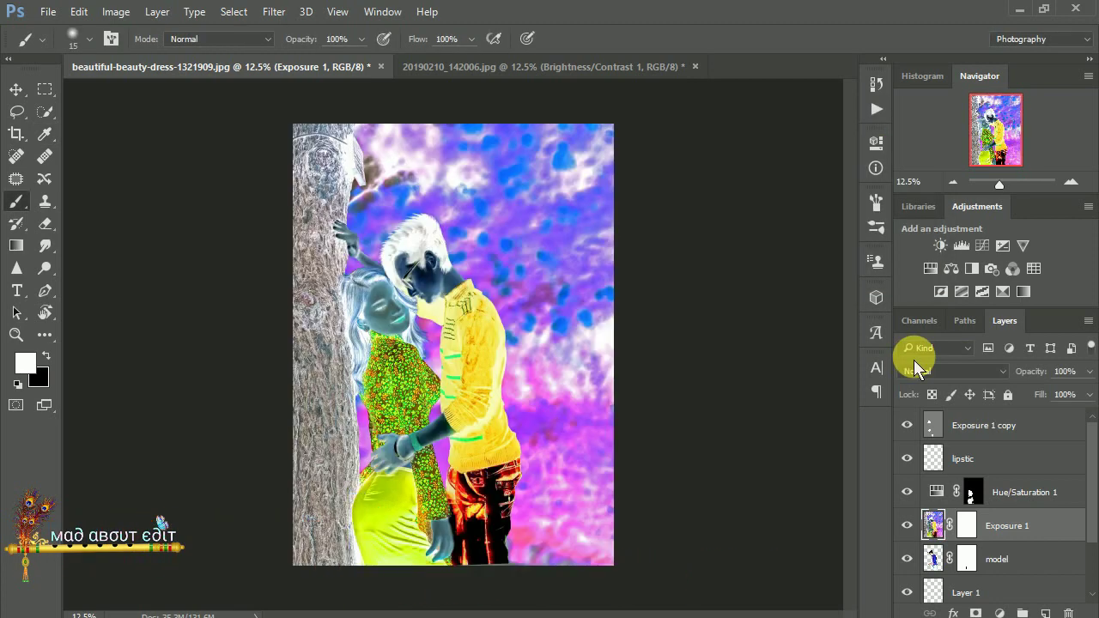
key("ctrl+z")
left_click(969, 521)
key("ctrl+i")
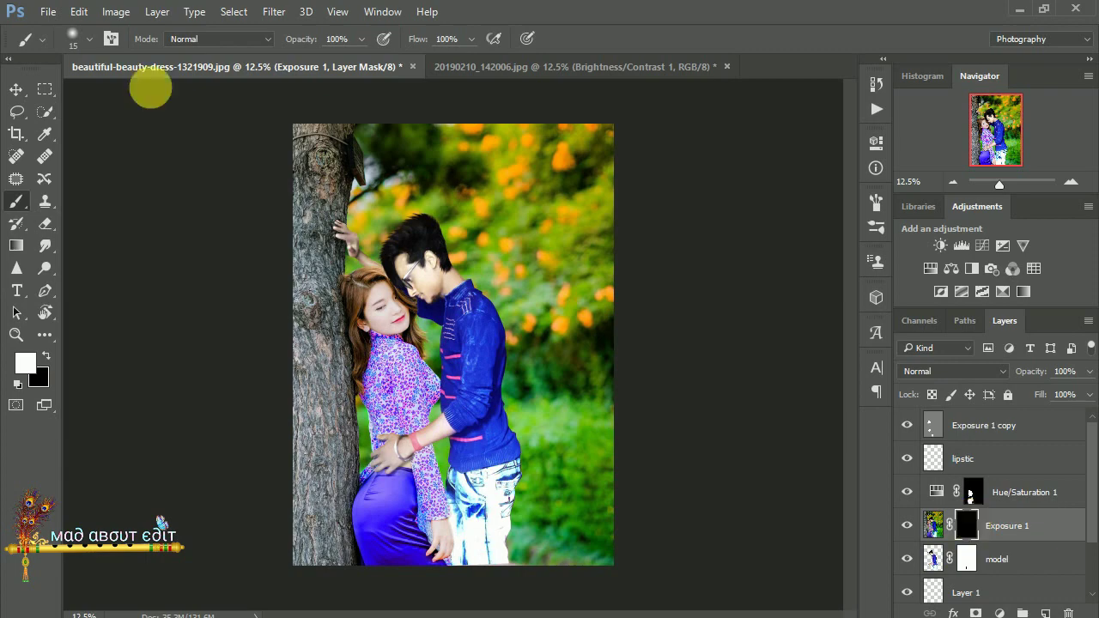
Use Apply Layer Mask on the Exposure 1 mask thumbnail
scroll(444, 274, "up", 1)
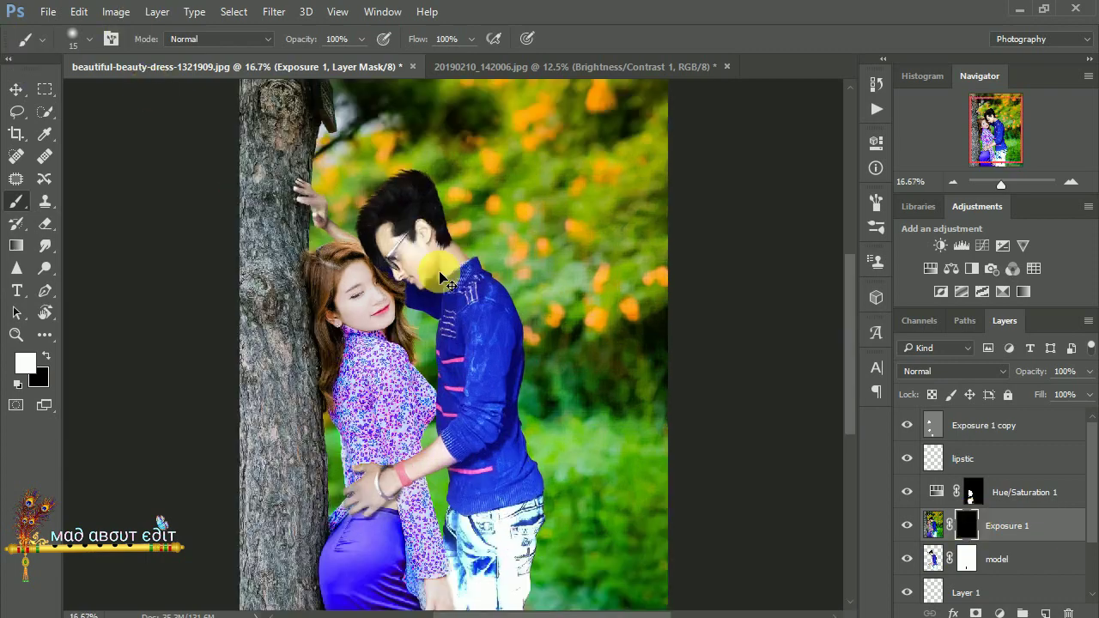
scroll(440, 271, "up", 1)
scroll(413, 258, "up", 1)
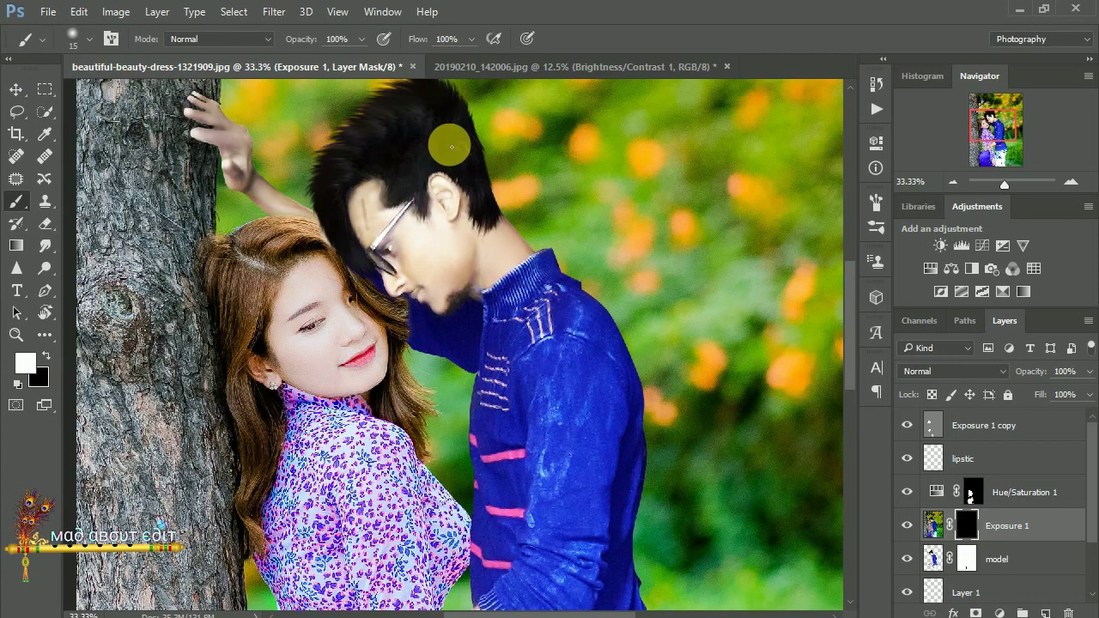
scroll(450, 116, "down", 2)
scroll(449, 115, "down", 2)
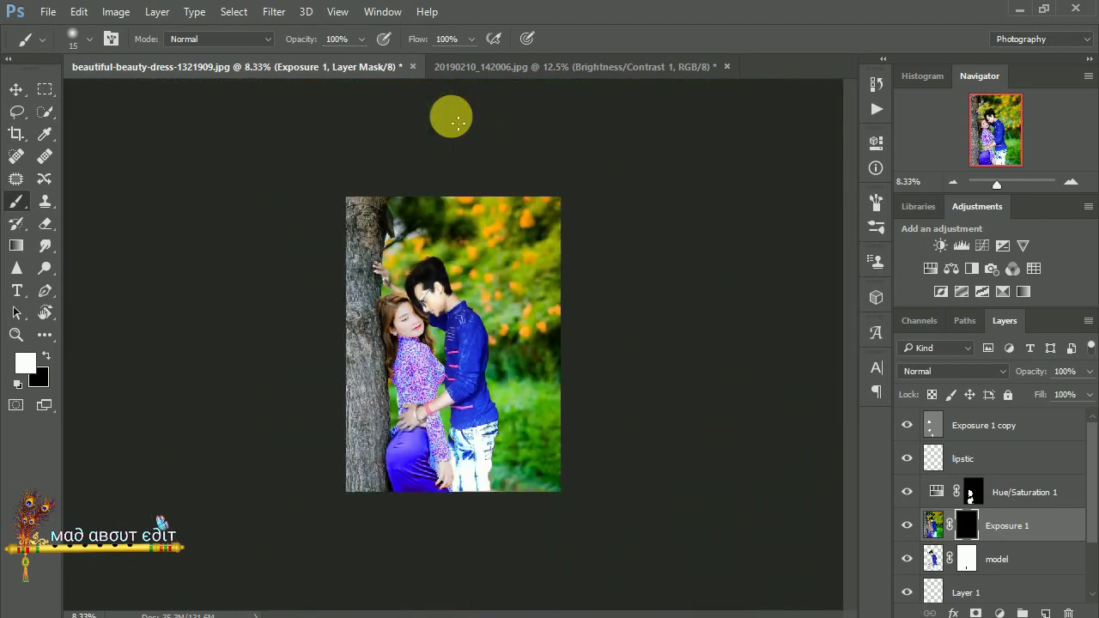
right_click(978, 527)
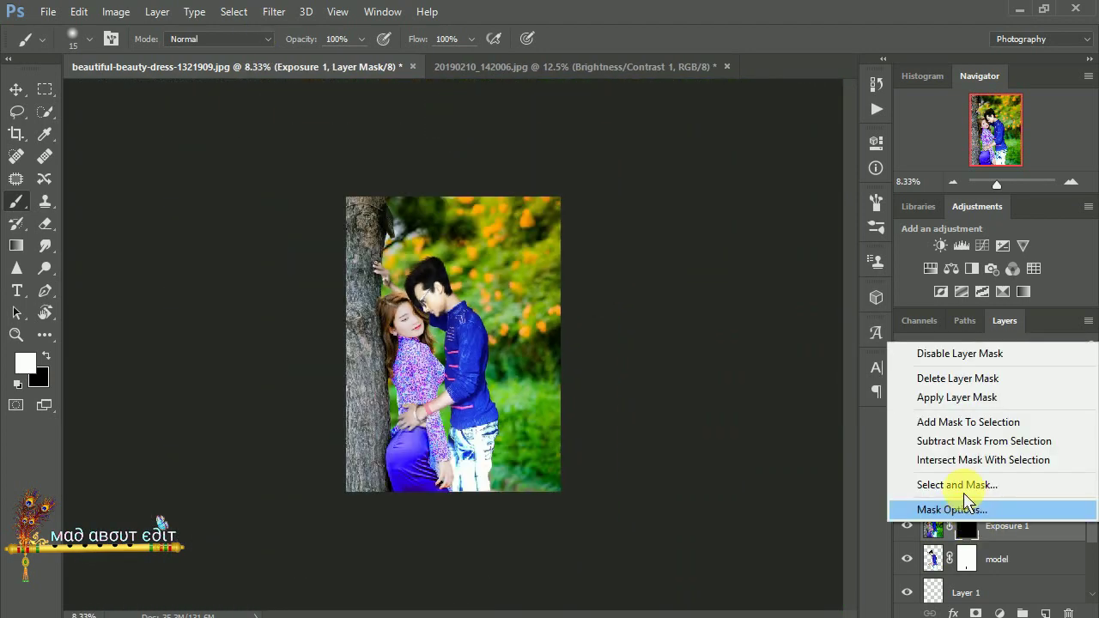
left_click(953, 395)
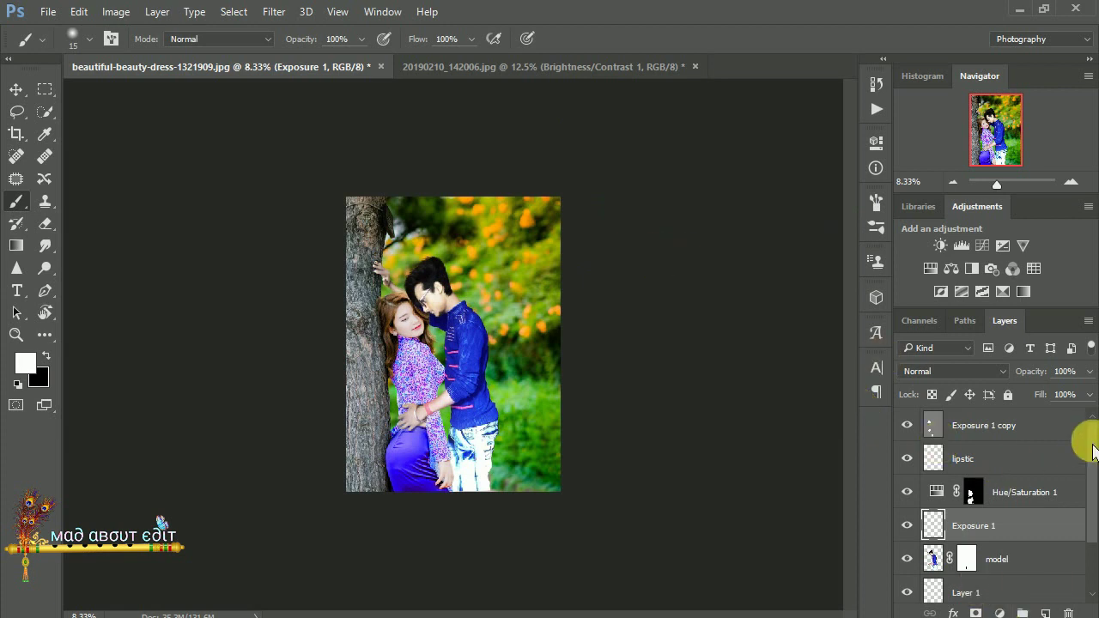
scroll(1084, 498, "down", 2)
Close the Adjustments and Libraries panels, then stamp visible layers above Exposure 1 copy into a new layer
scroll(1084, 498, "up", 2)
left_click(1088, 207)
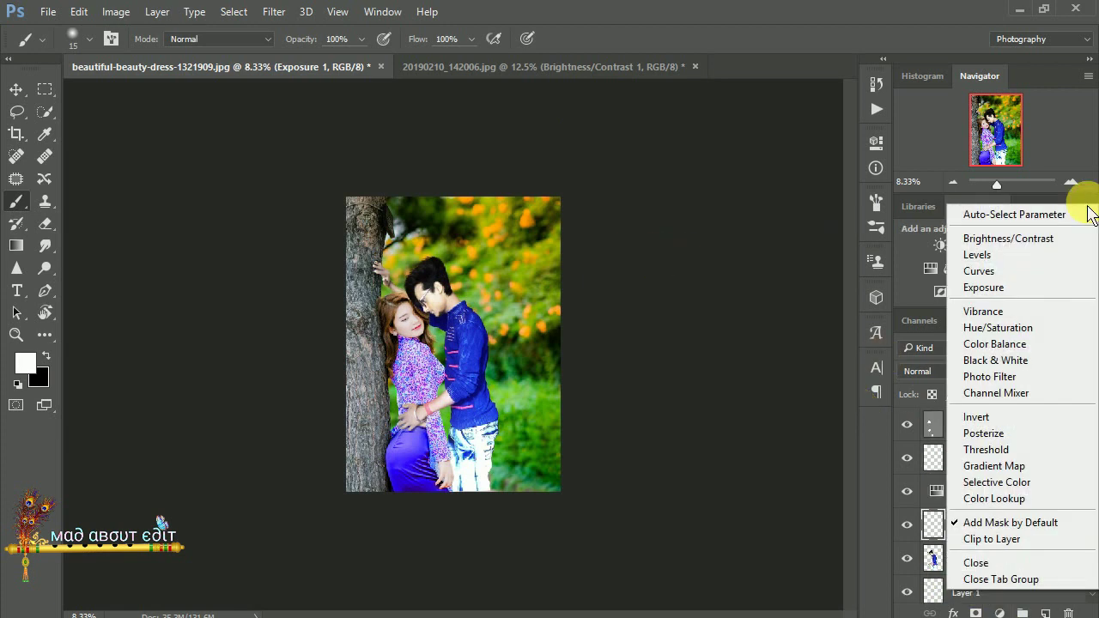
left_click(976, 563)
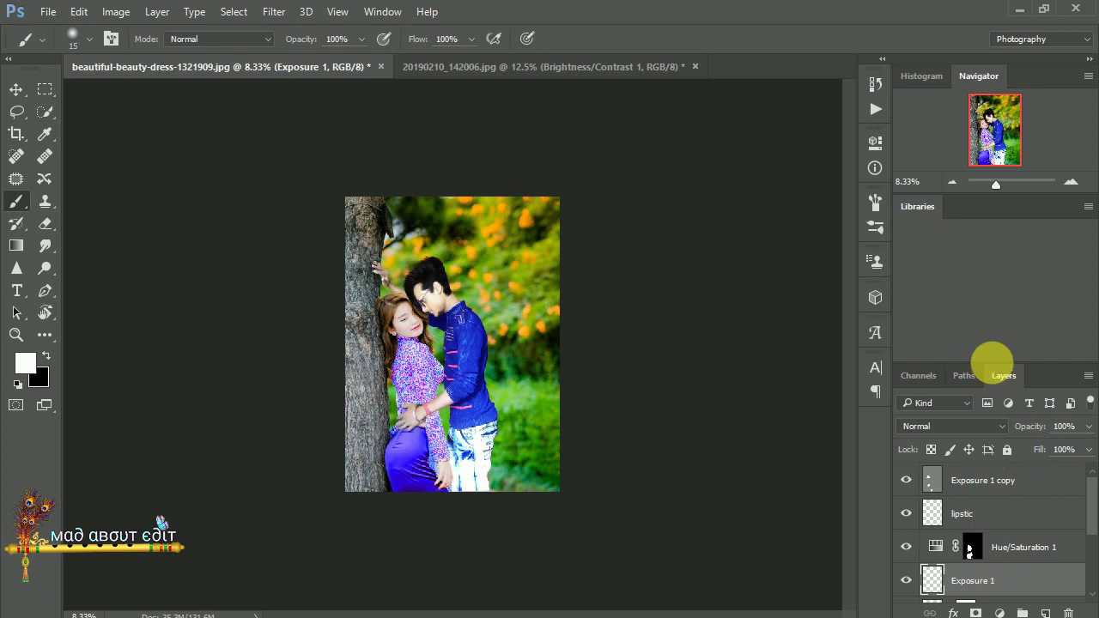
left_click_drag(1016, 214, 822, 273)
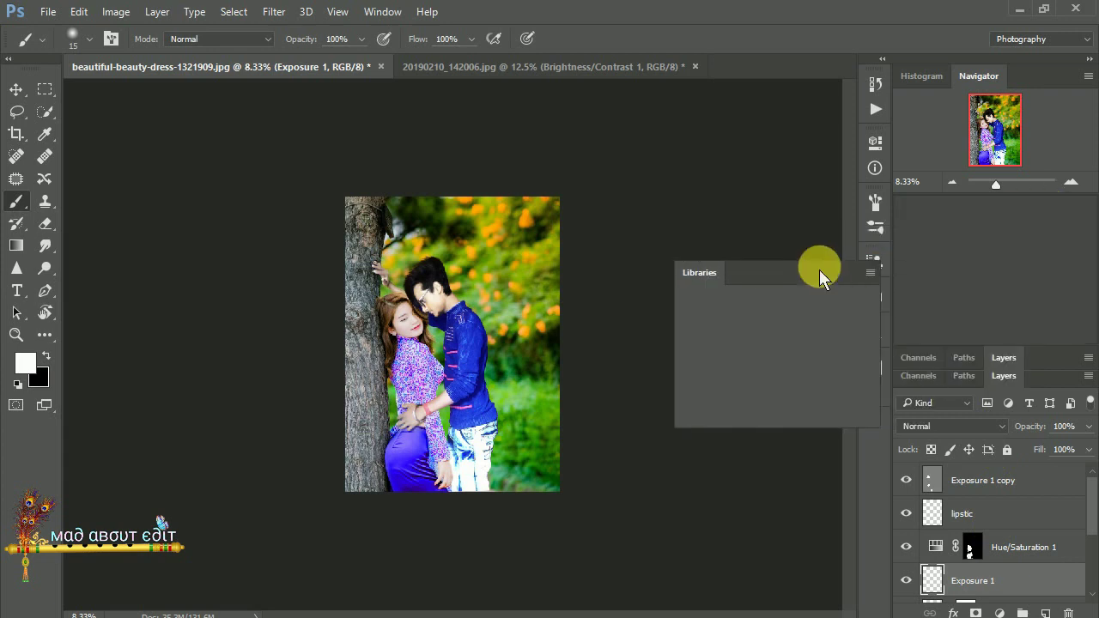
left_click_drag(962, 354, 971, 193)
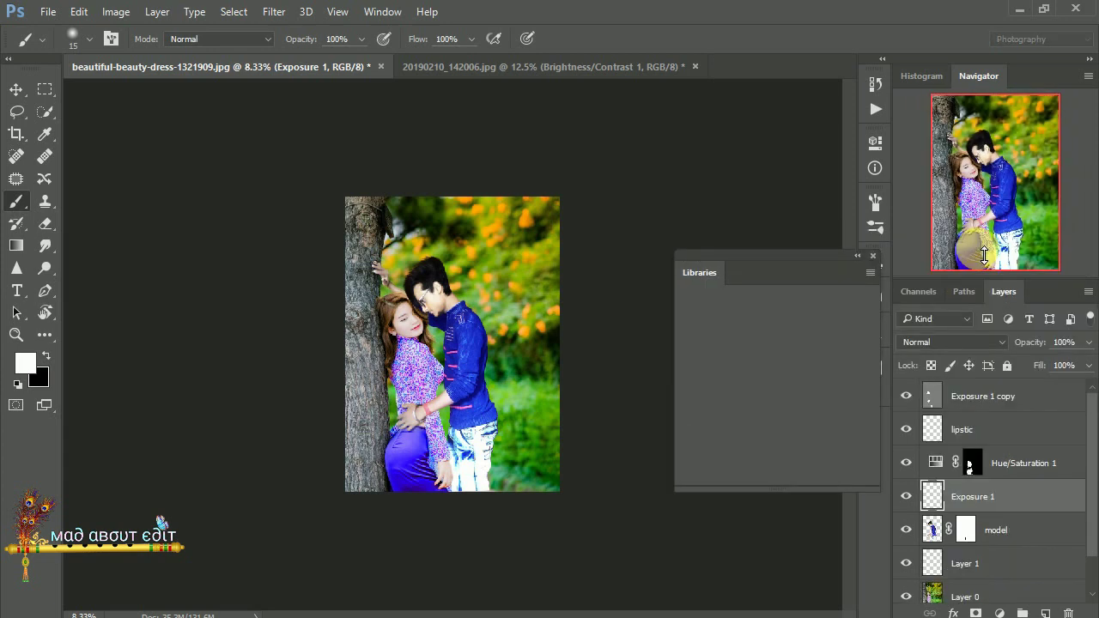
left_click(873, 257)
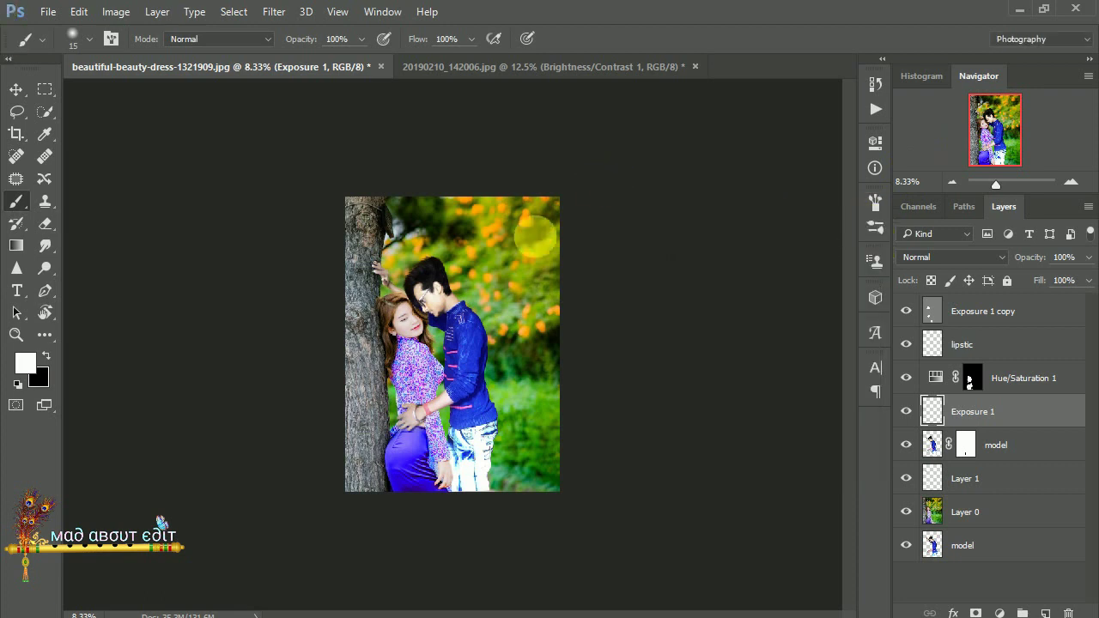
left_click(992, 321)
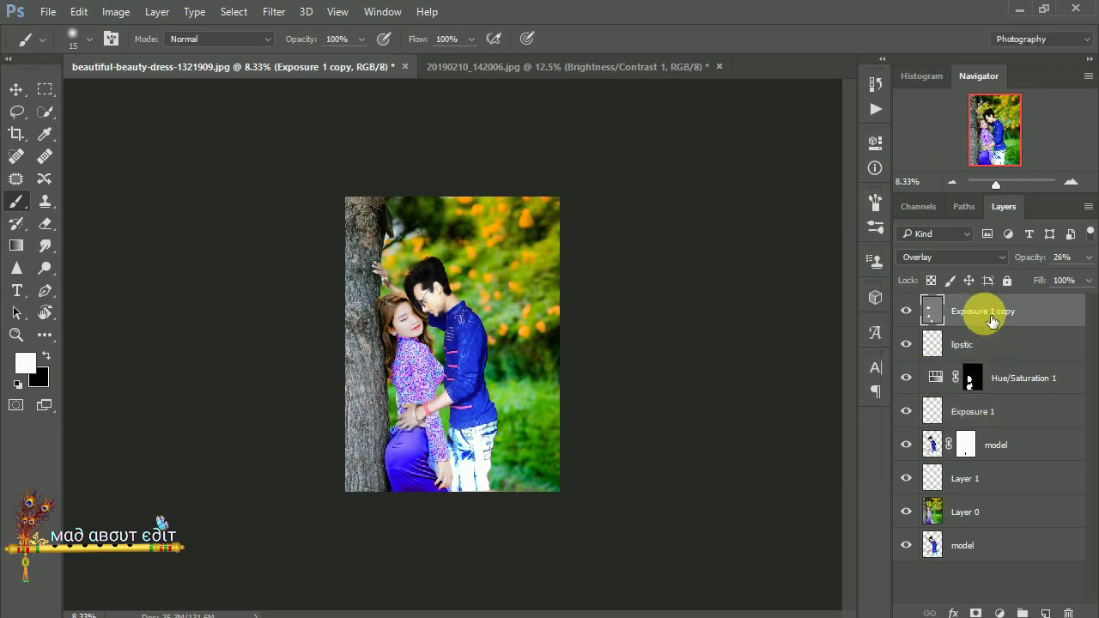
key("ctrl+alt+shift+e")
type("ready")
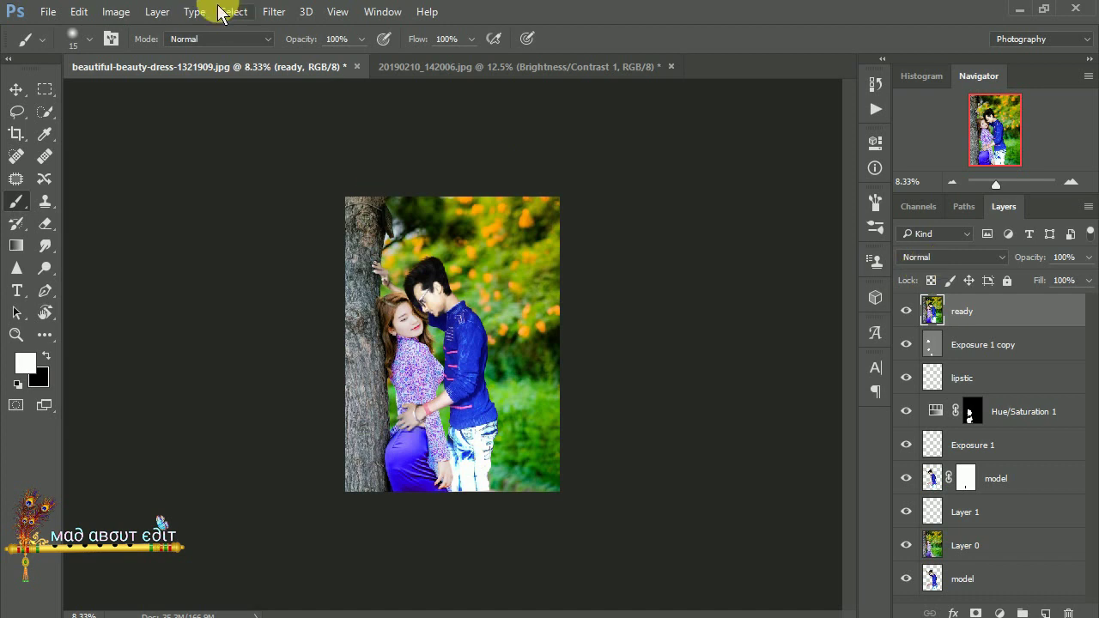
Add a Brightness/Contrast adjustment with lower brightness and slightly higher contrast
left_click(999, 613)
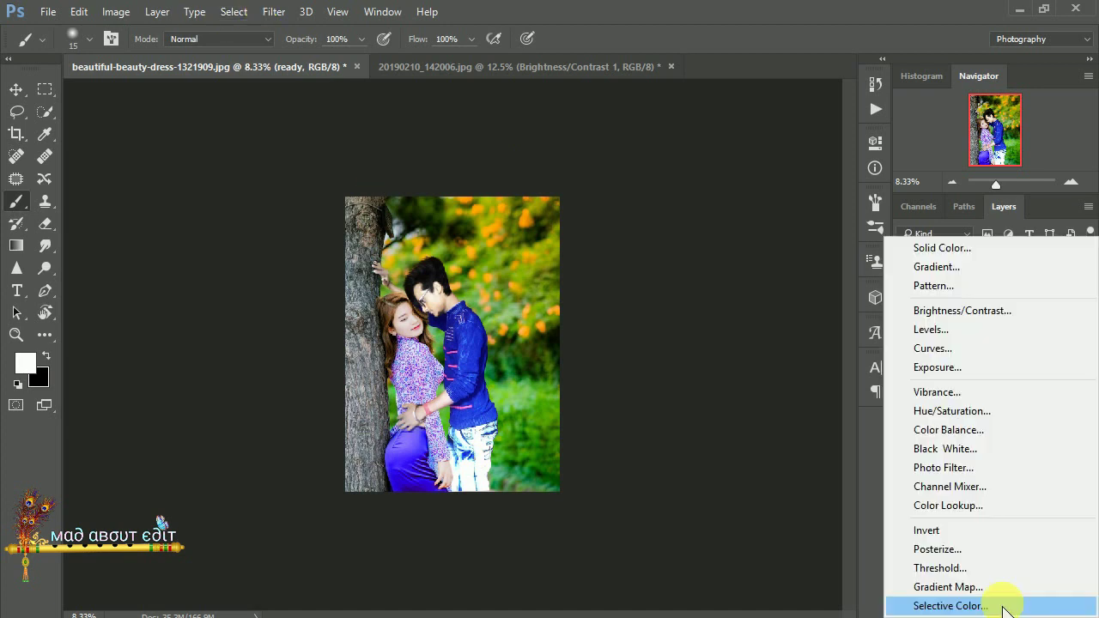
left_click(941, 309)
left_click_drag(751, 234, 721, 229)
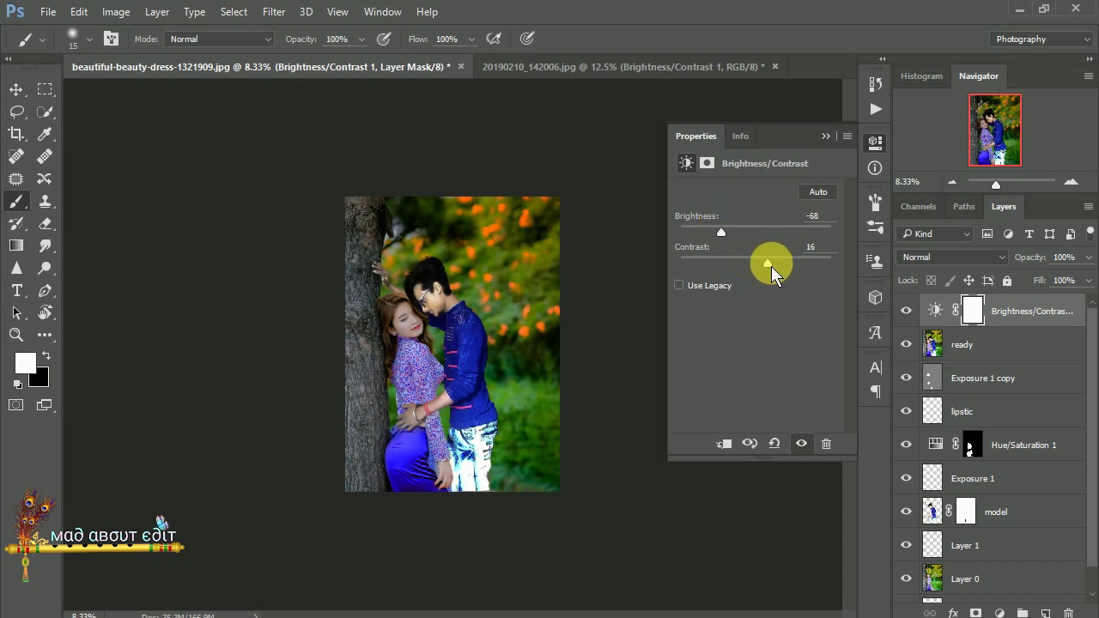
left_click_drag(771, 266, 773, 266)
left_click(825, 135)
Add a Levels adjustment layer above the ready layer
left_click(962, 344)
left_click(1000, 612)
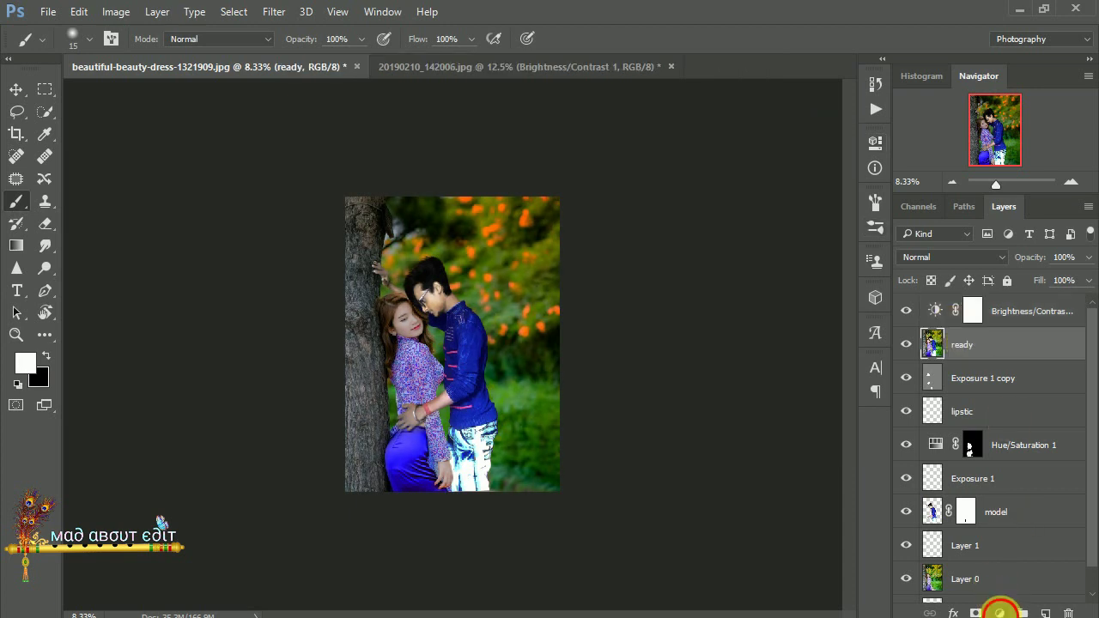
left_click(939, 321)
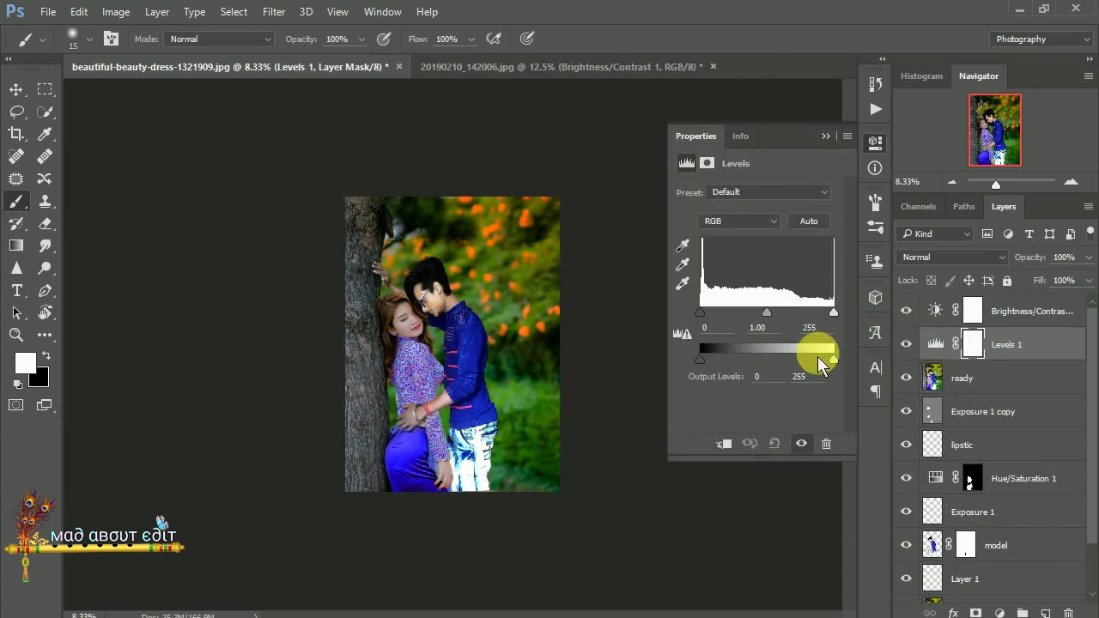
left_click_drag(831, 359, 830, 368)
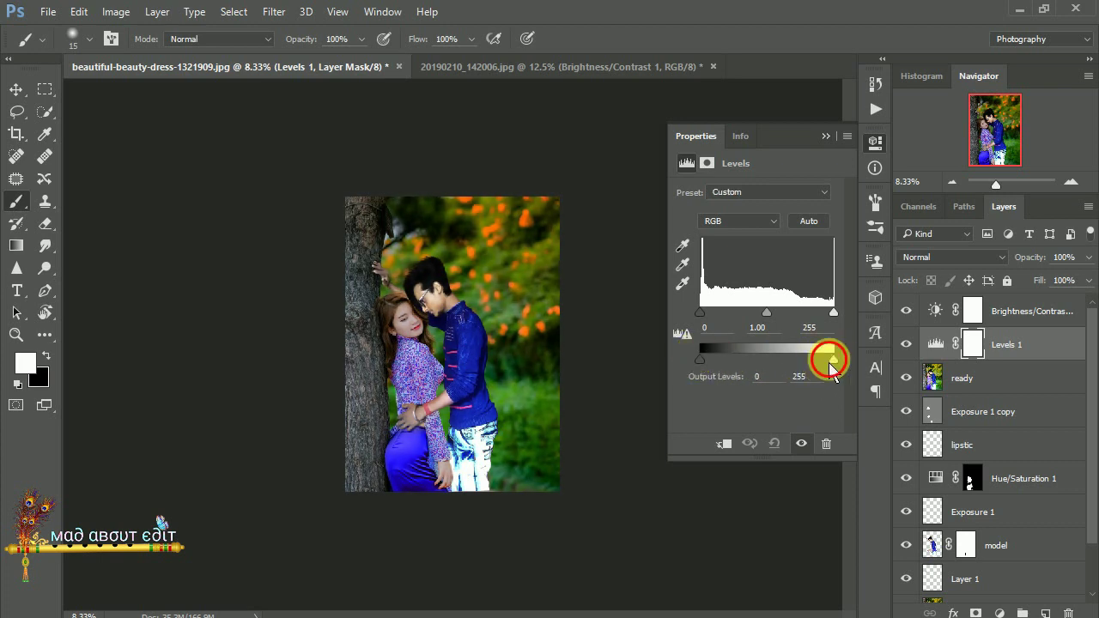
left_click(825, 136)
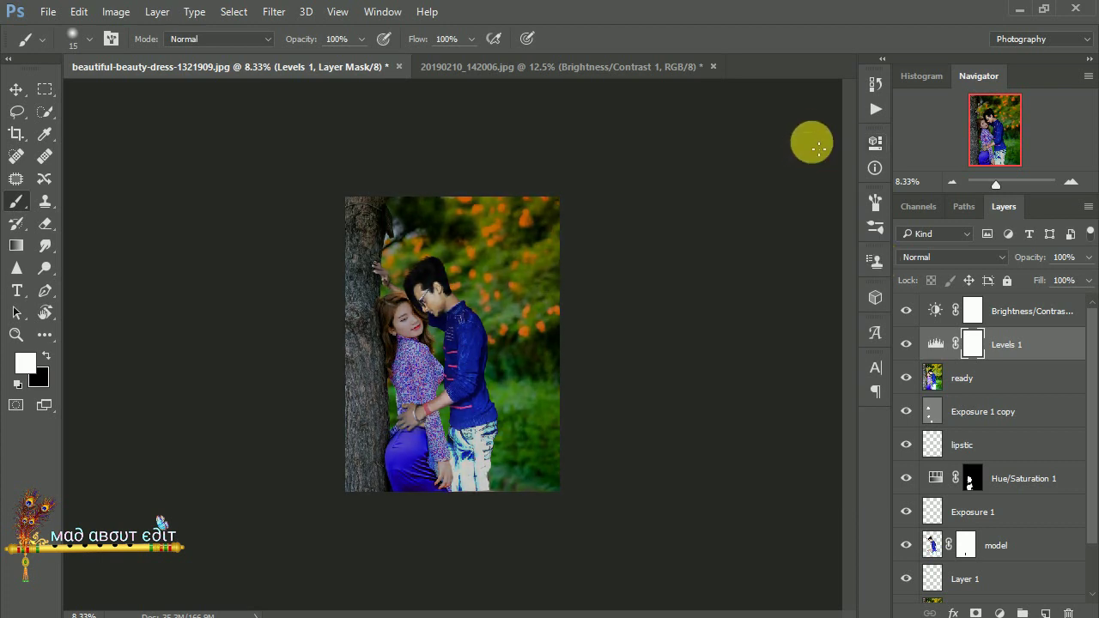
Add a Curves adjustment that pulls the shadow point down to darken shadows
left_click(982, 383)
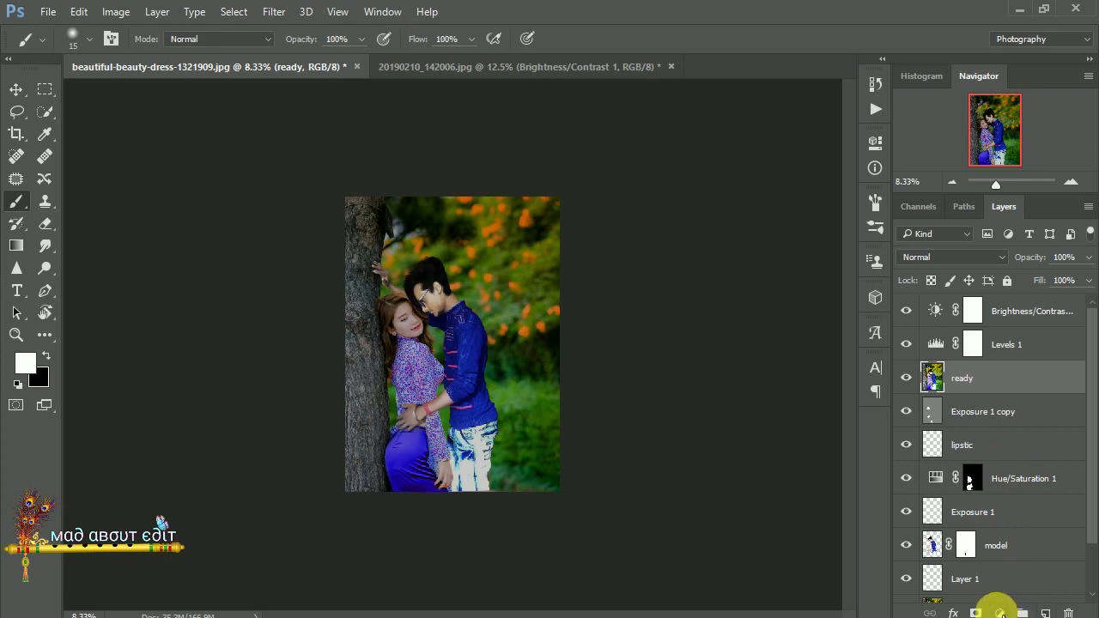
left_click(1000, 613)
left_click(931, 322)
left_click_drag(729, 335, 734, 346)
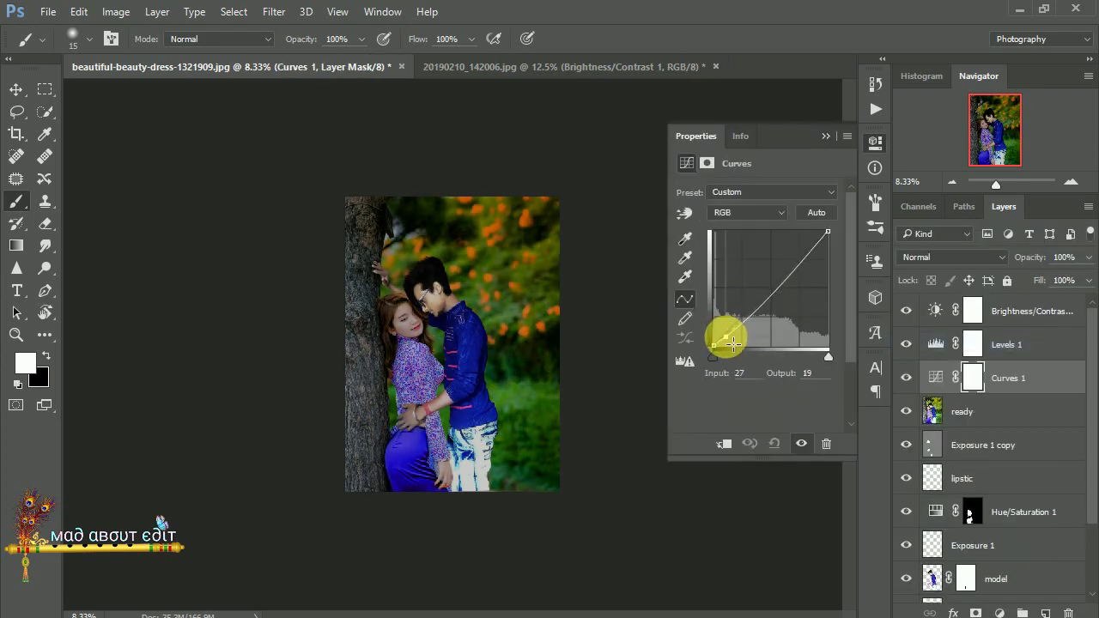
left_click(826, 136)
Try a Color Balance adjustment shifting midtones toward green, then delete it
left_click(983, 418)
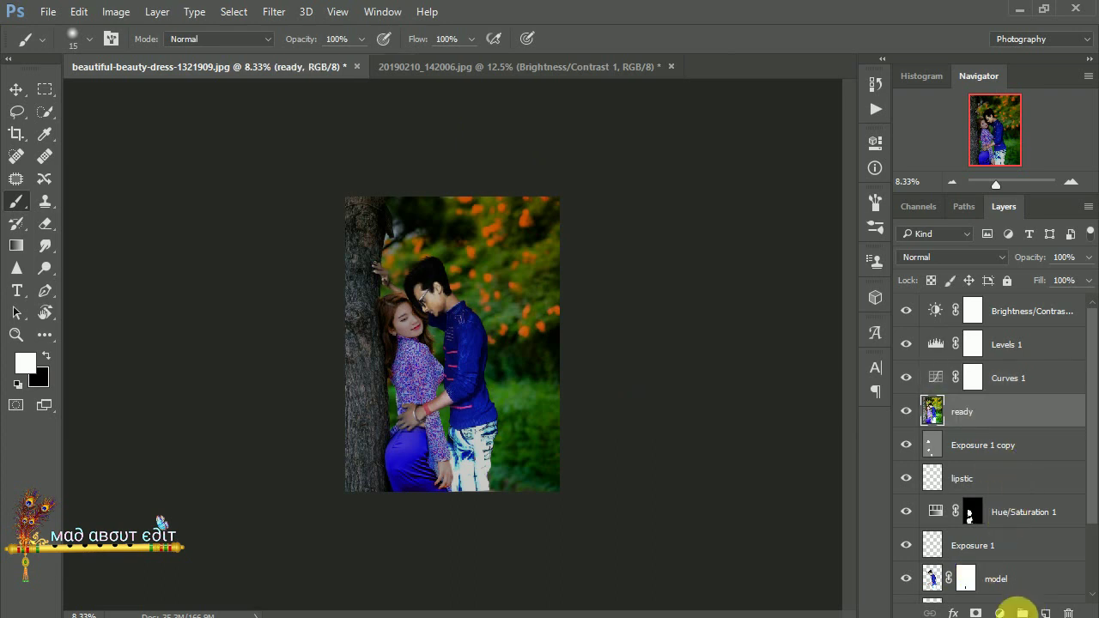
left_click(998, 613)
left_click(966, 426)
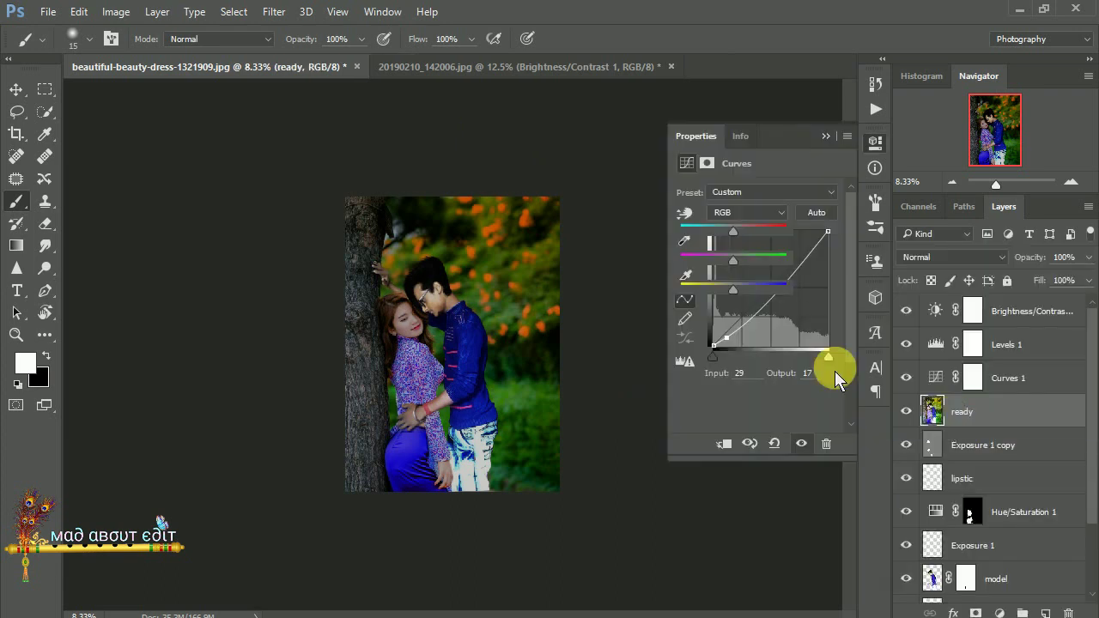
mouse_move(734, 261)
left_mouse_down()
mouse_move(756, 272)
mouse_move(736, 257)
left_mouse_up()
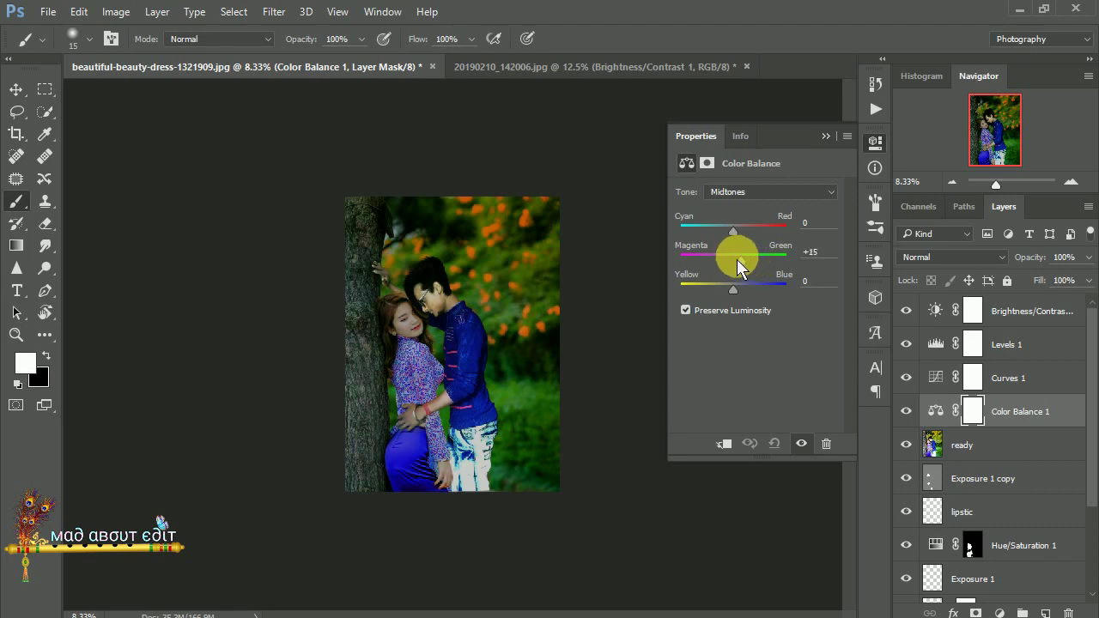
left_click(826, 135)
right_click(1013, 413)
left_click(713, 182)
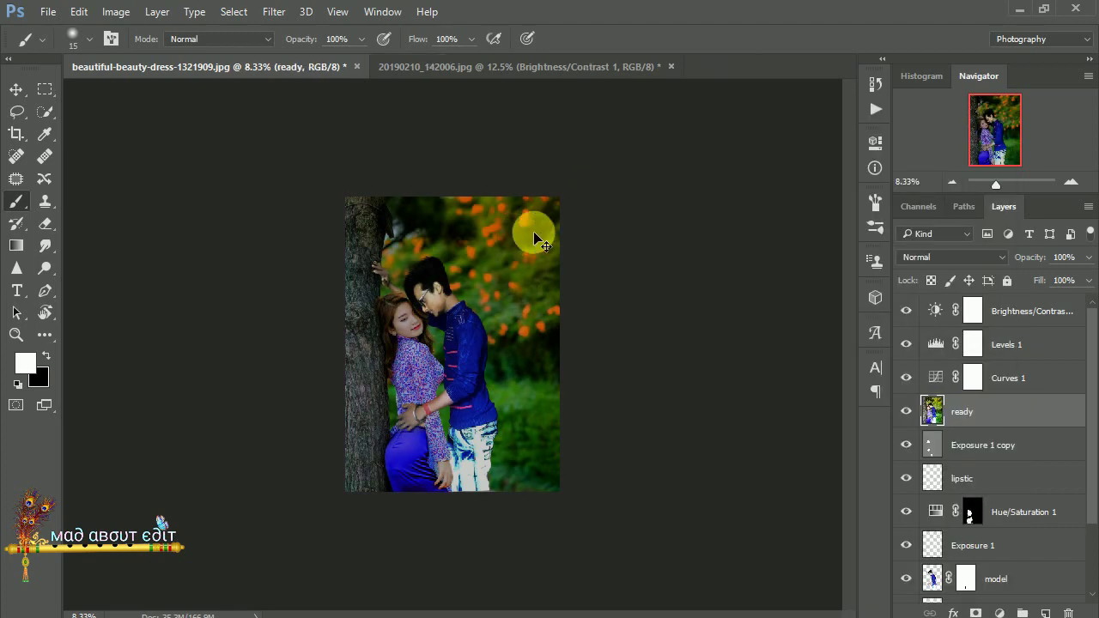
Compare the Curves and Levels adjustments by toggling them, then delete Levels 1
key("ctrl+plus")
key("ctrl+plus")
key("ctrl+minus")
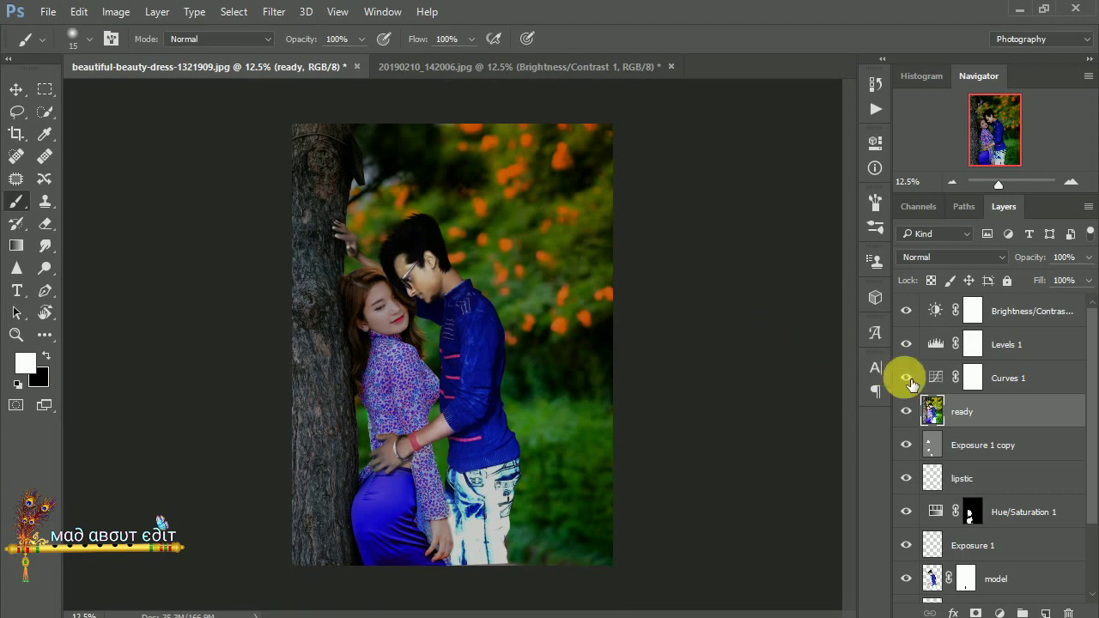
left_click(906, 378)
left_click(906, 378)
left_click(907, 344)
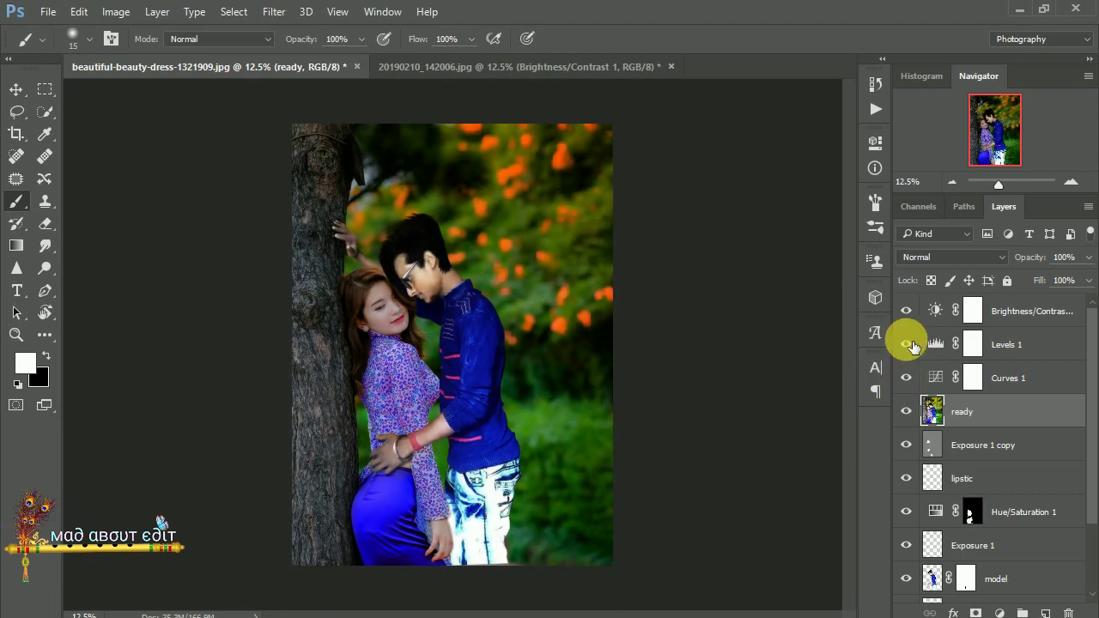
left_click(907, 344)
left_click(907, 344)
left_click(907, 344)
right_click(1004, 343)
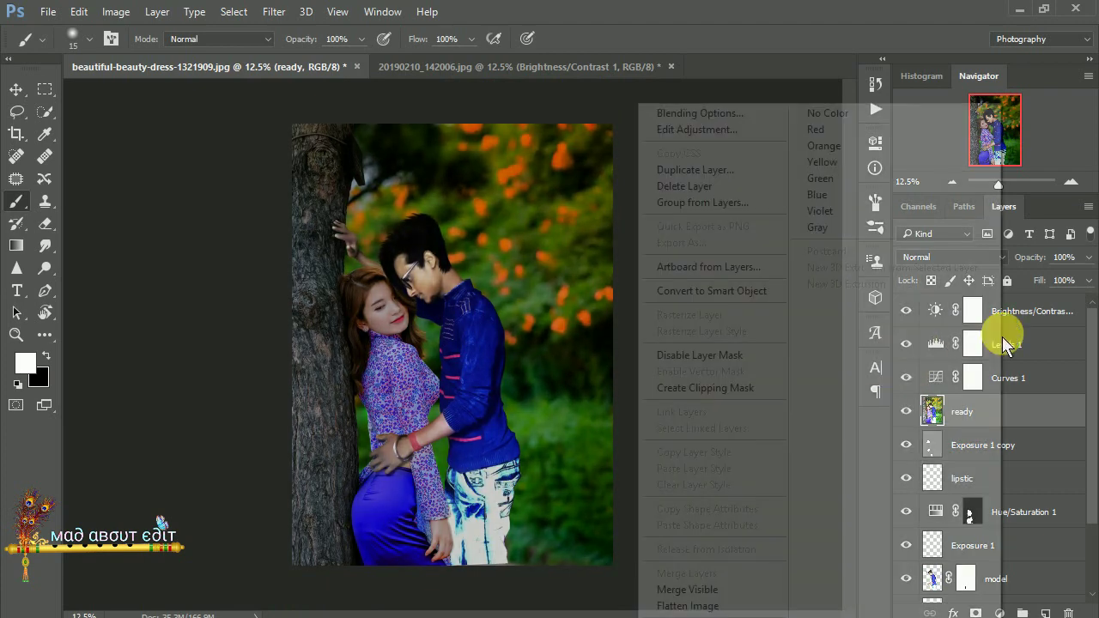
left_click(684, 185)
Check the Brightness/Contrast effect, select all layers and Merge Visible
left_click(909, 312)
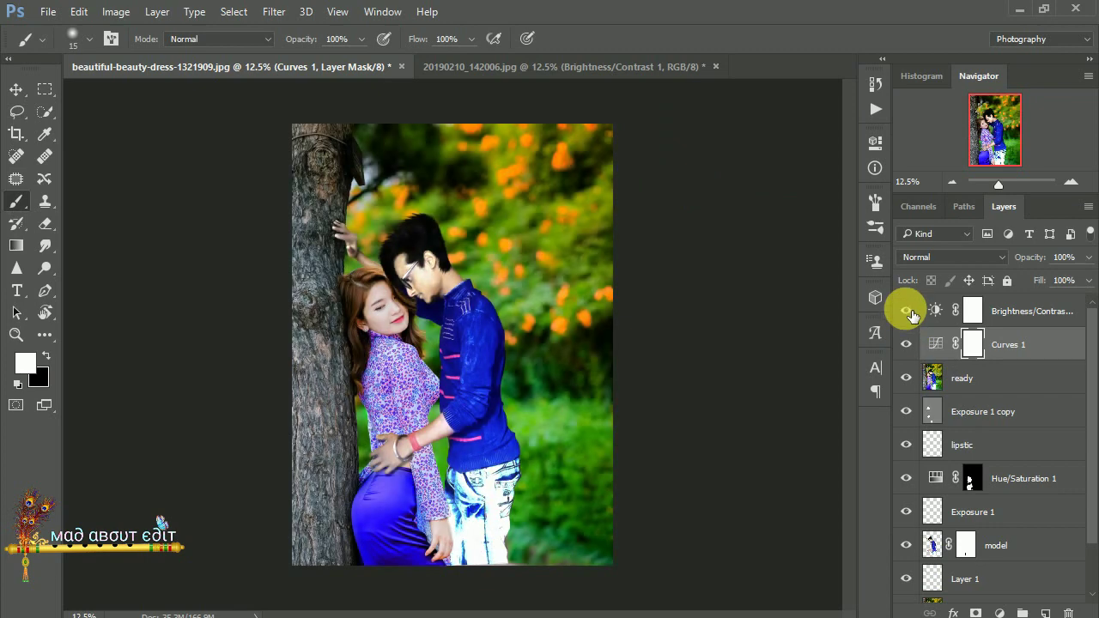
left_click(908, 313)
left_click(962, 378)
left_click(994, 311, "shift")
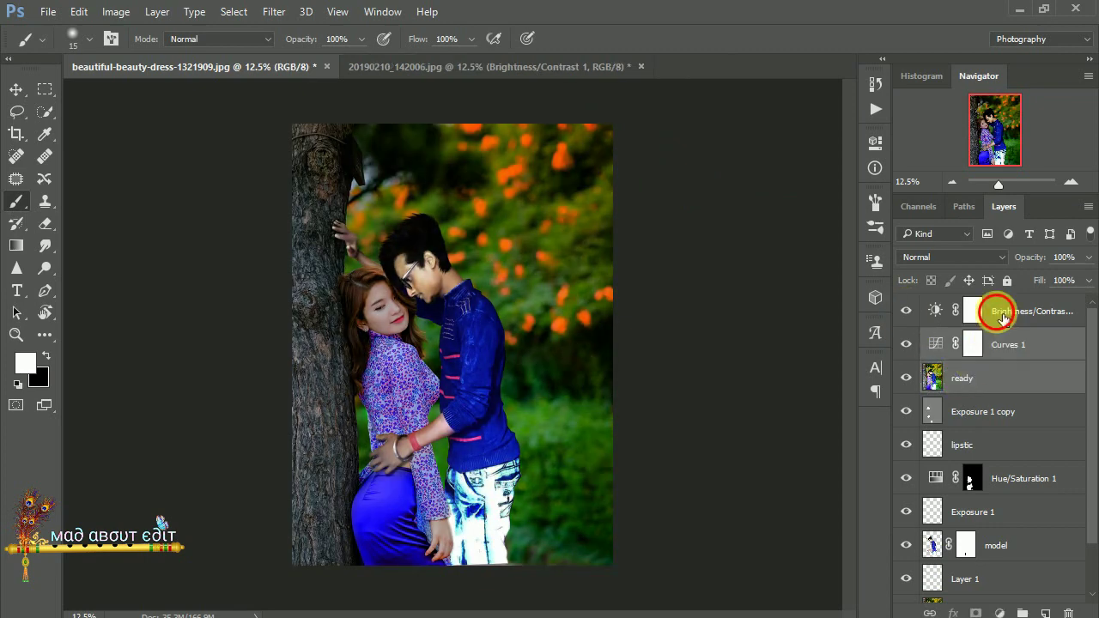
right_click(994, 311)
left_click(717, 590)
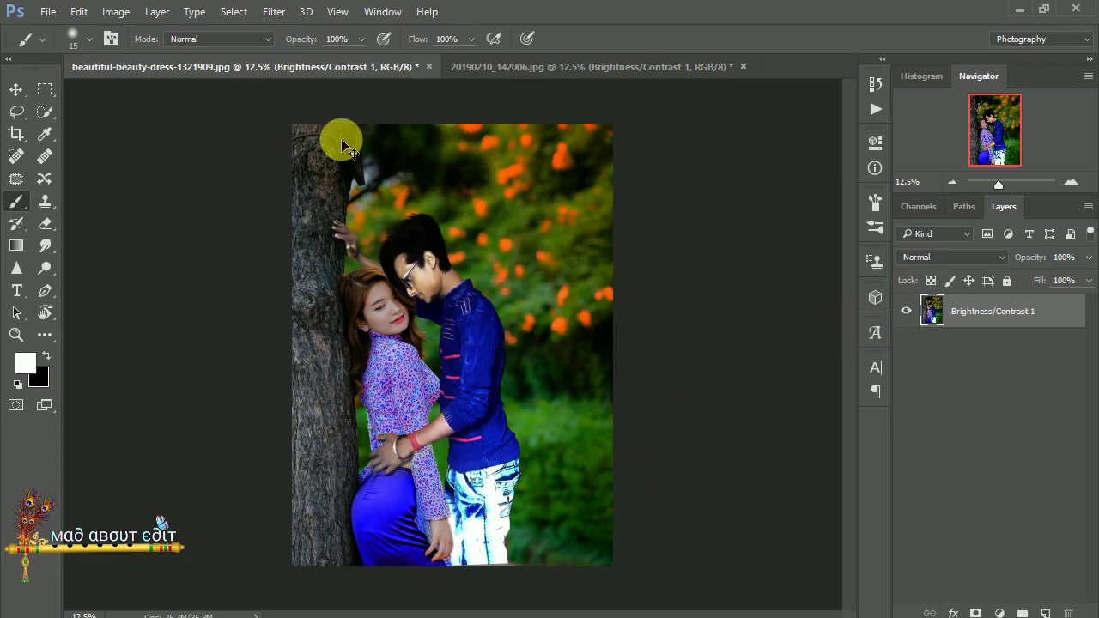
Duplicate the Brightness/Contrast 1 layer with Ctrl+J
scroll(343, 140, "up", 1)
scroll(369, 171, "up", 1)
scroll(395, 210, "up", 1)
scroll(397, 210, "up", 1)
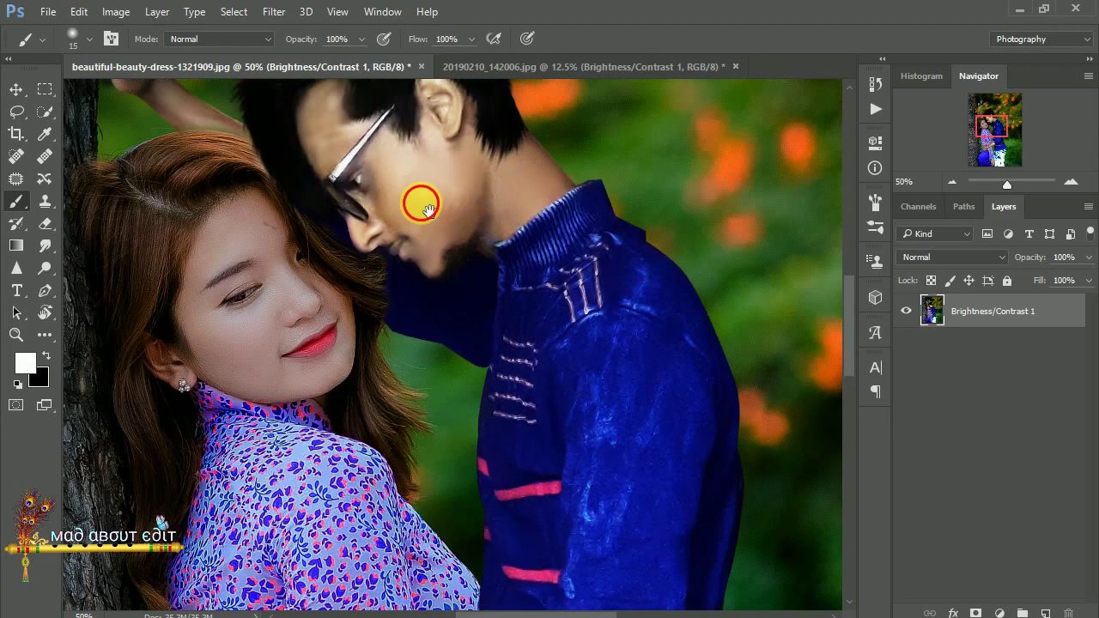
key("ctrl+j")
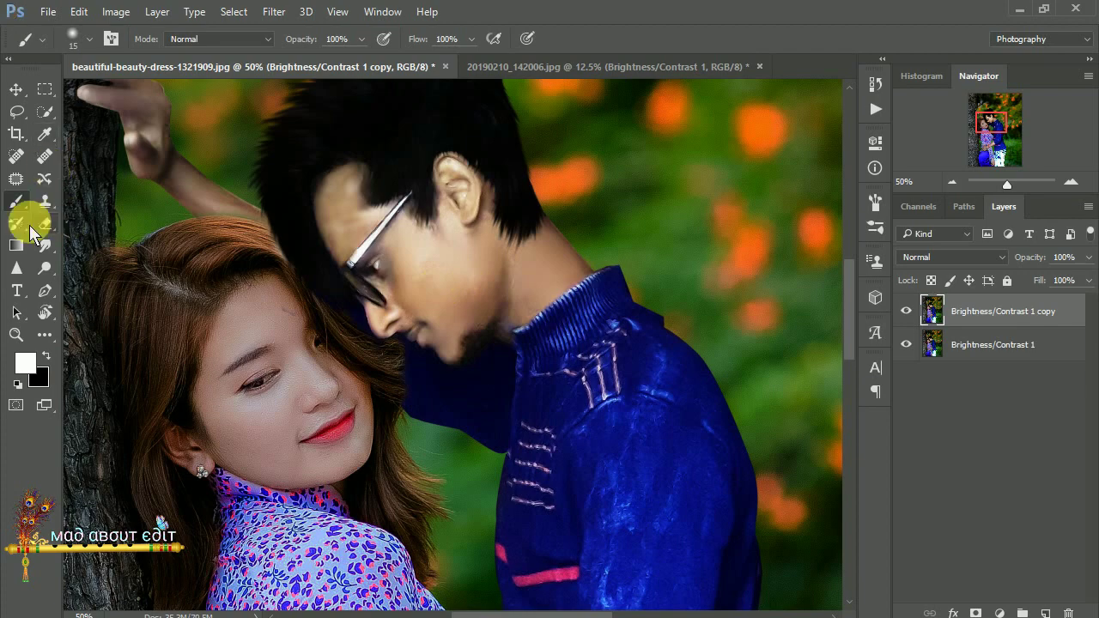
Add a new paint layer at 50% opacity with a skin tone sampled from the photo
left_click(25, 363)
left_click(400, 123)
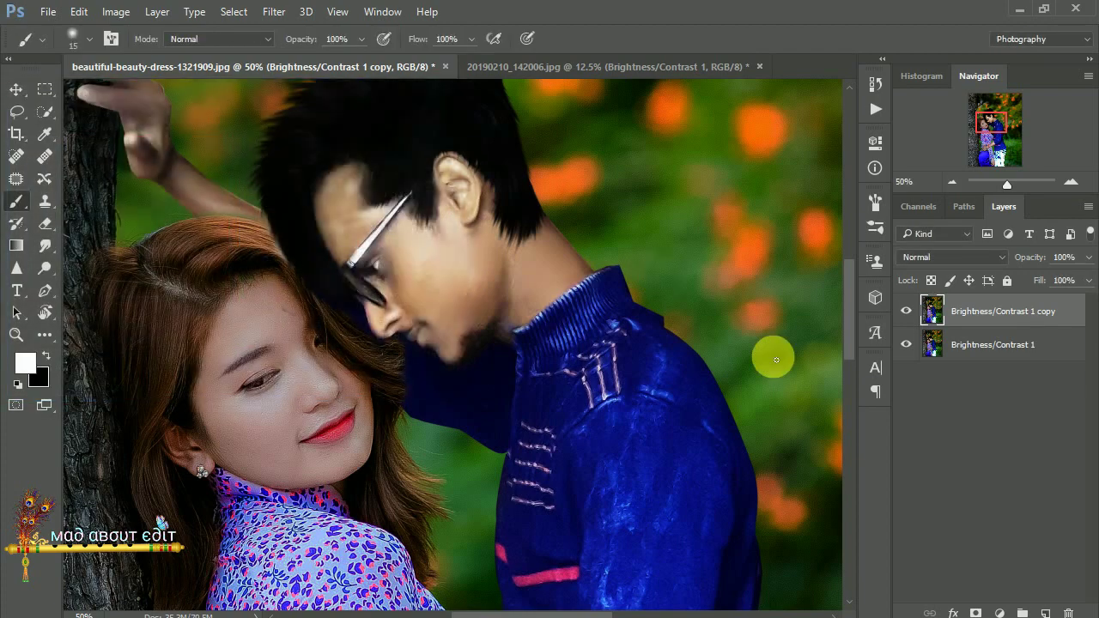
left_click(1046, 613)
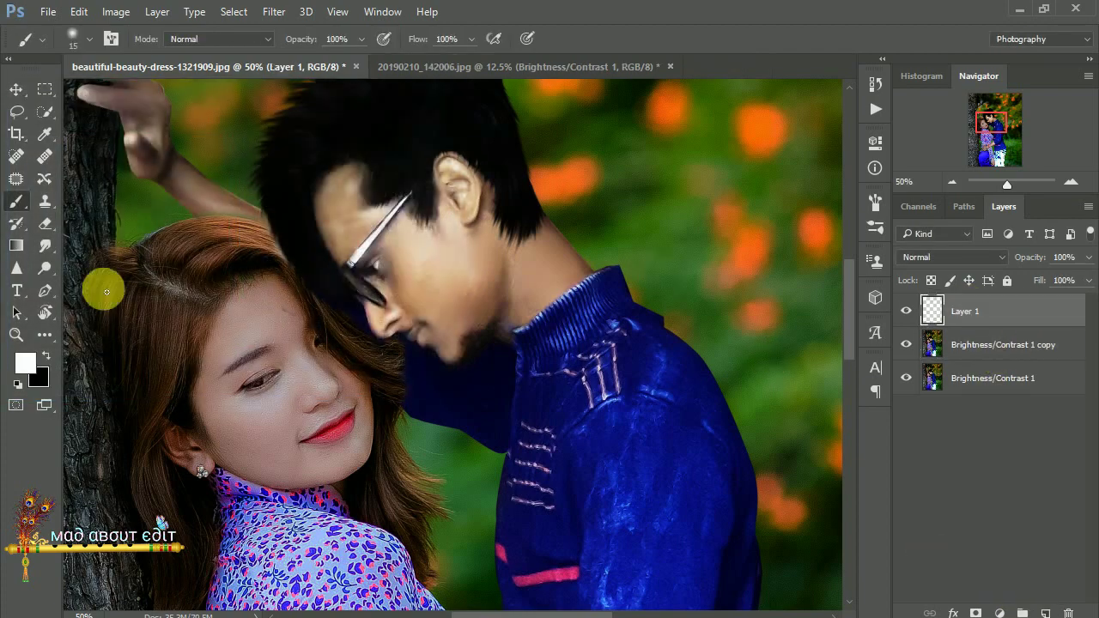
left_click(25, 363)
left_click(473, 263)
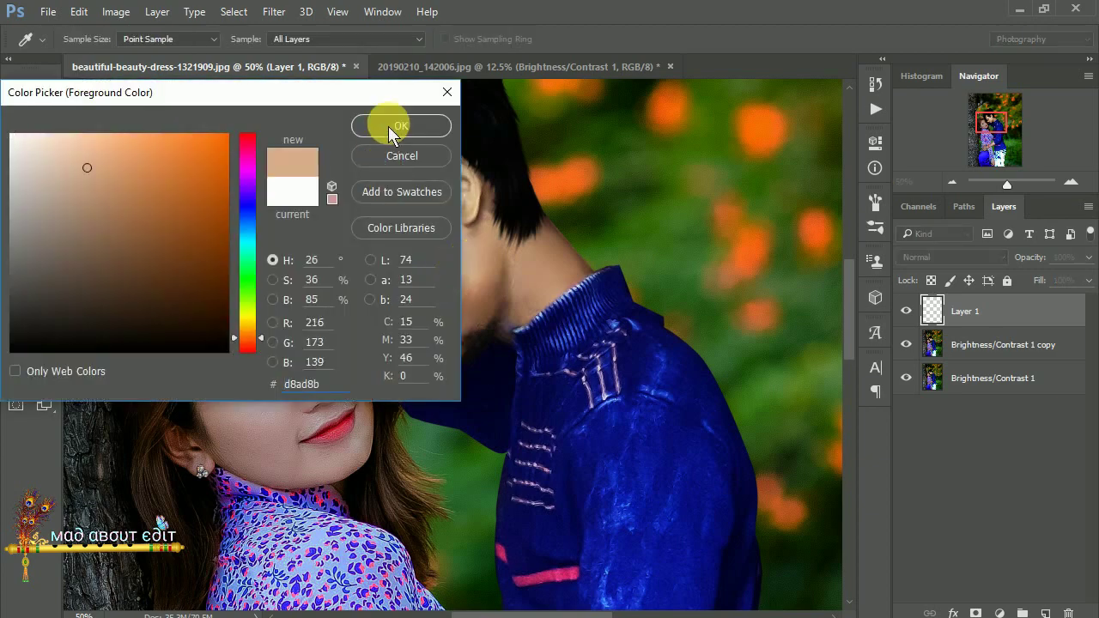
left_click(395, 123)
scroll(388, 193, "up", 1)
scroll(387, 192, "up", 1)
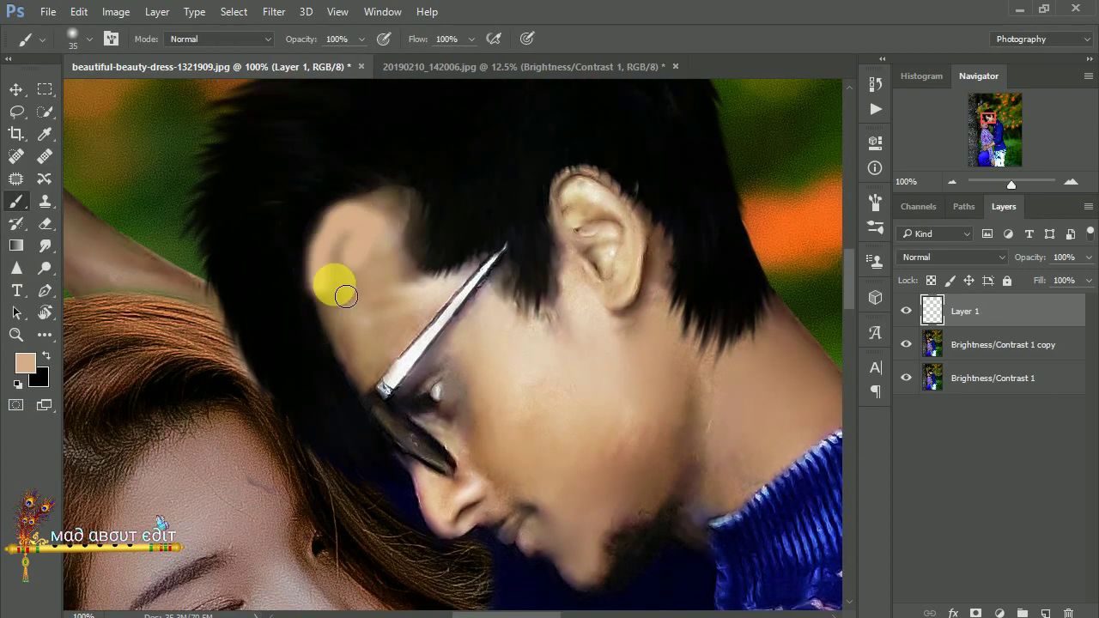
left_click_drag(1031, 257, 994, 255)
left_click(382, 227)
Paint skin tone over the man's forehead and temple, then lower the layer opacity further
left_click_drag(402, 222, 339, 259)
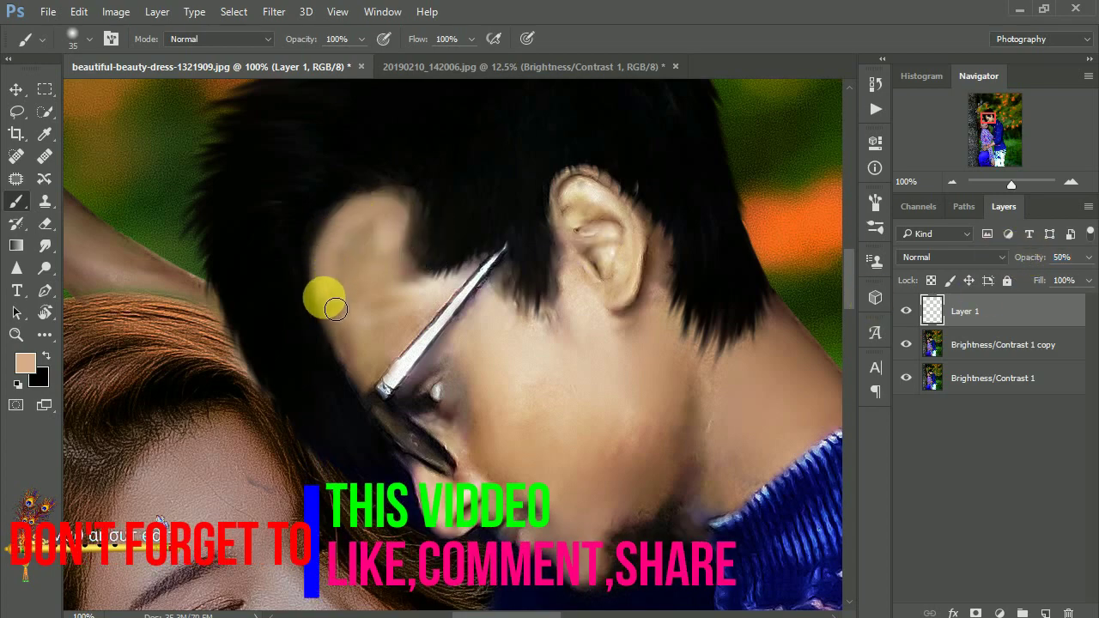
mouse_move(373, 389)
left_mouse_down()
mouse_move(404, 331)
mouse_move(404, 289)
mouse_move(332, 262)
mouse_move(372, 329)
left_mouse_up()
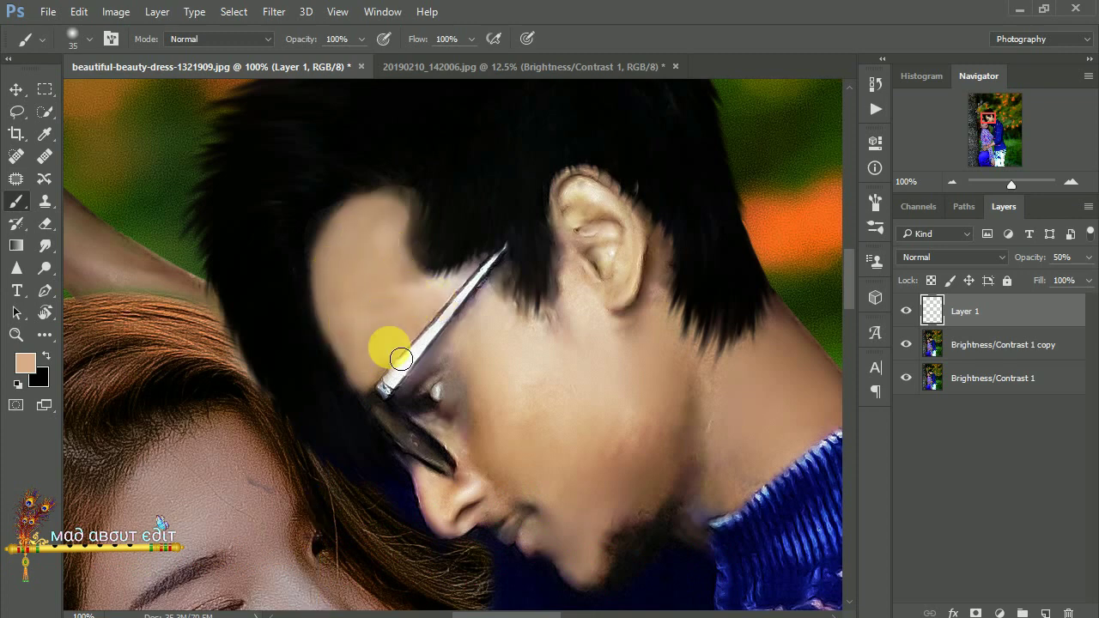
left_click_drag(360, 334, 426, 304)
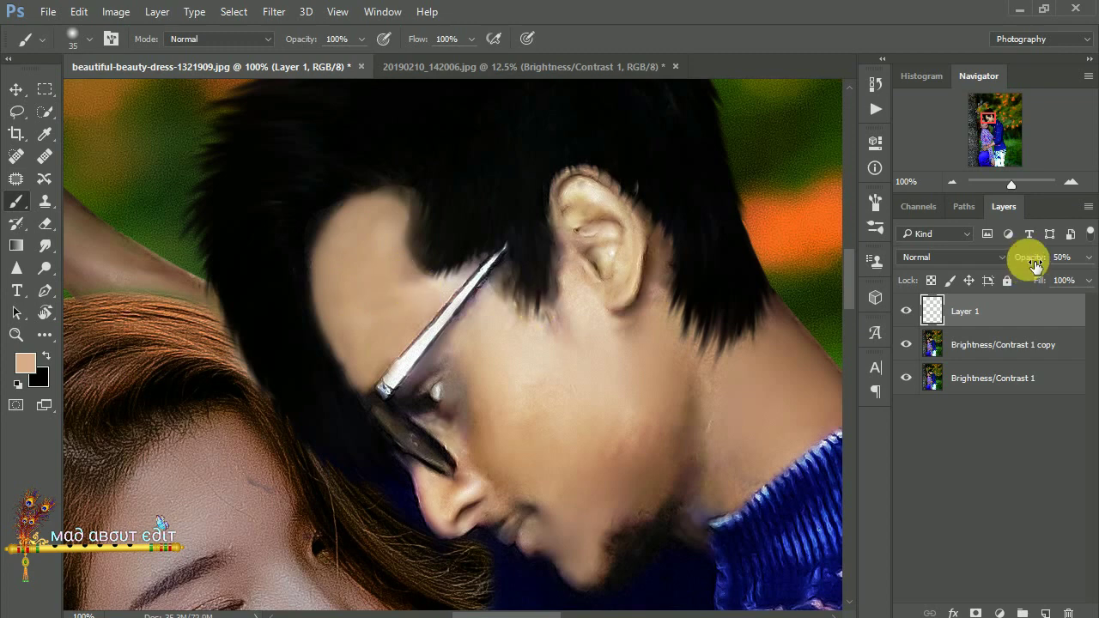
left_click_drag(1036, 266, 1026, 260)
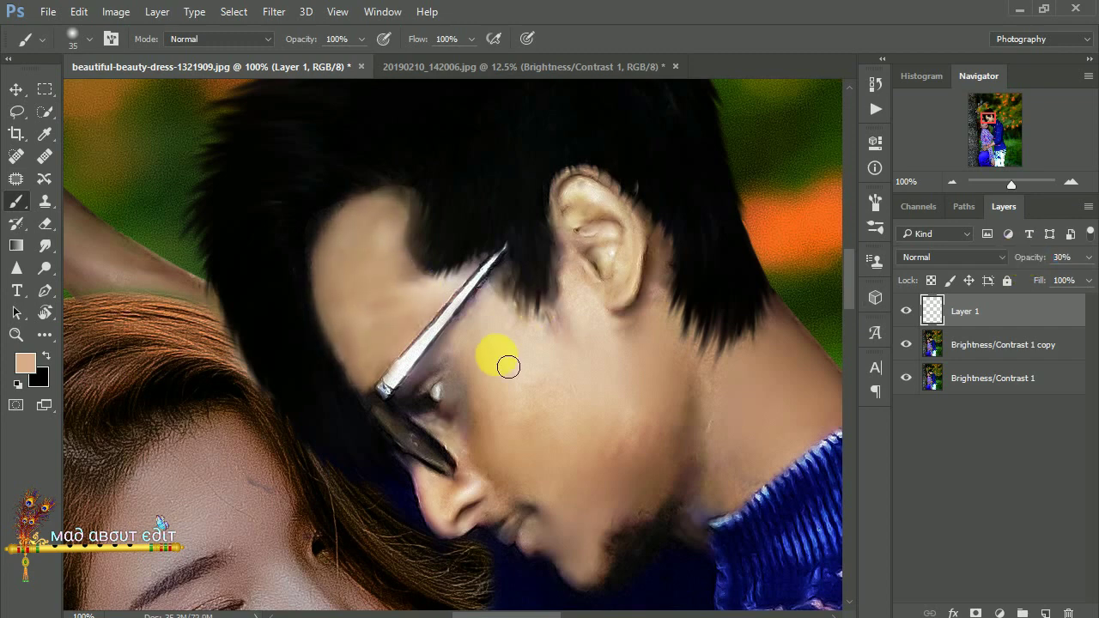
Brush skin tone over the cheek and neck, and lighten the shadow under the eye
key("bracketright")
key("bracketright")
mouse_move(594, 361)
left_mouse_down()
mouse_move(609, 571)
mouse_move(503, 353)
left_mouse_up()
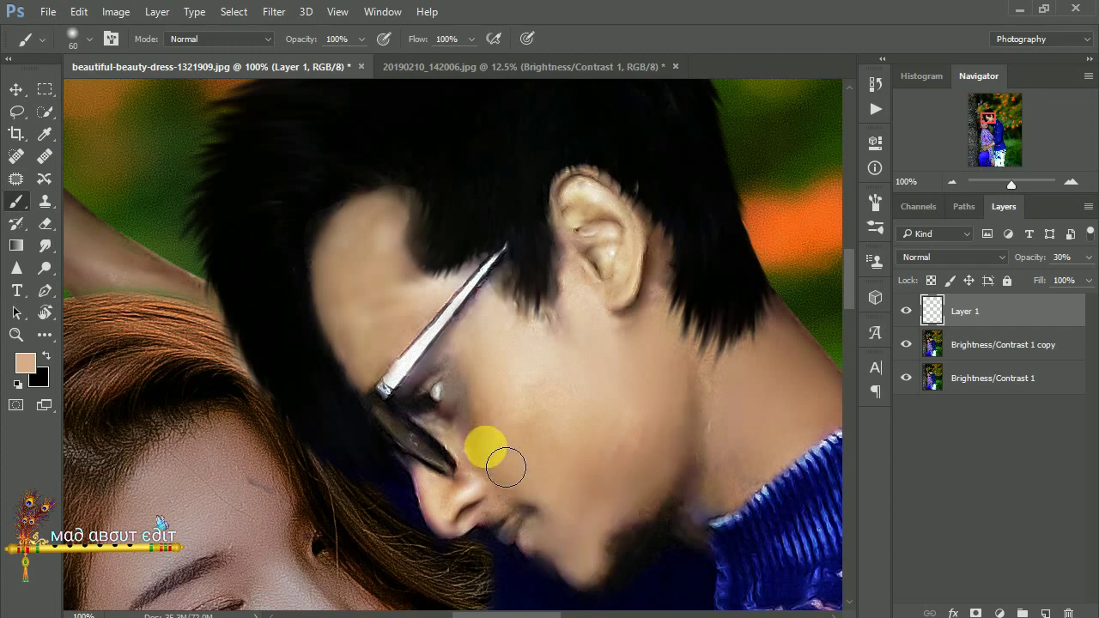
mouse_move(574, 377)
left_mouse_down()
mouse_move(741, 467)
mouse_move(515, 437)
left_mouse_up()
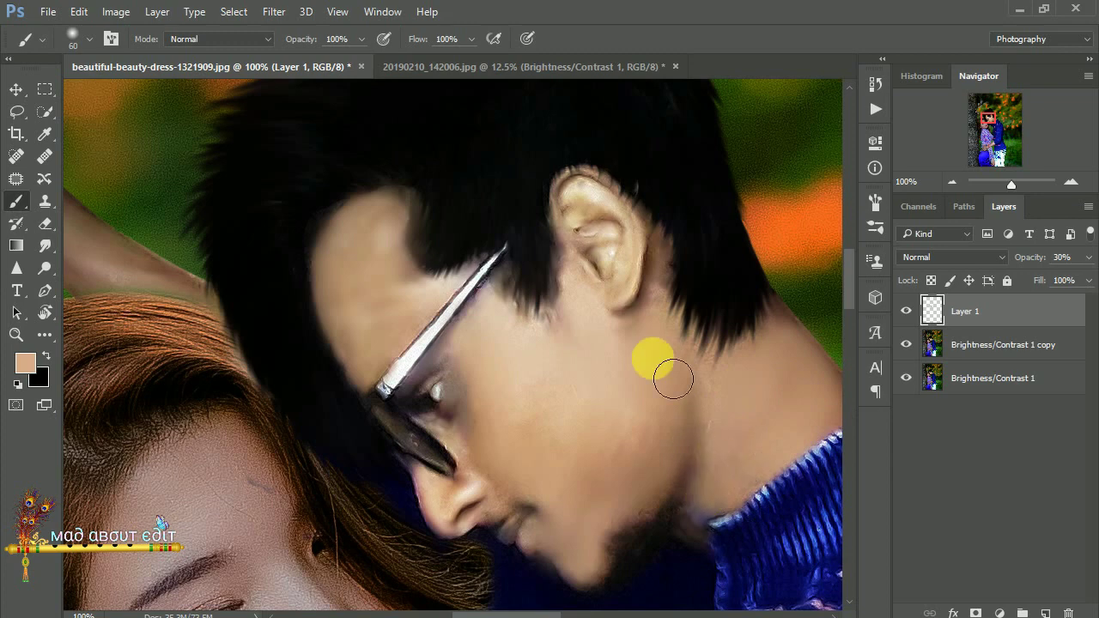
key("ctrl+plus")
key("ctrl+plus")
scroll(514, 436, "down", 3)
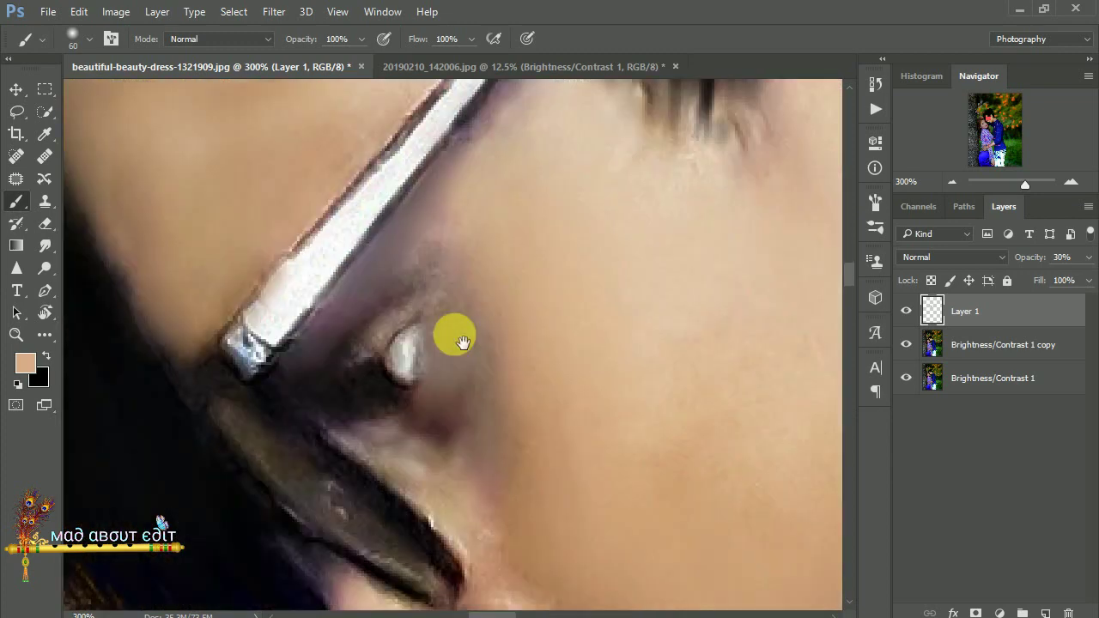
key("[")
key("[")
key("[")
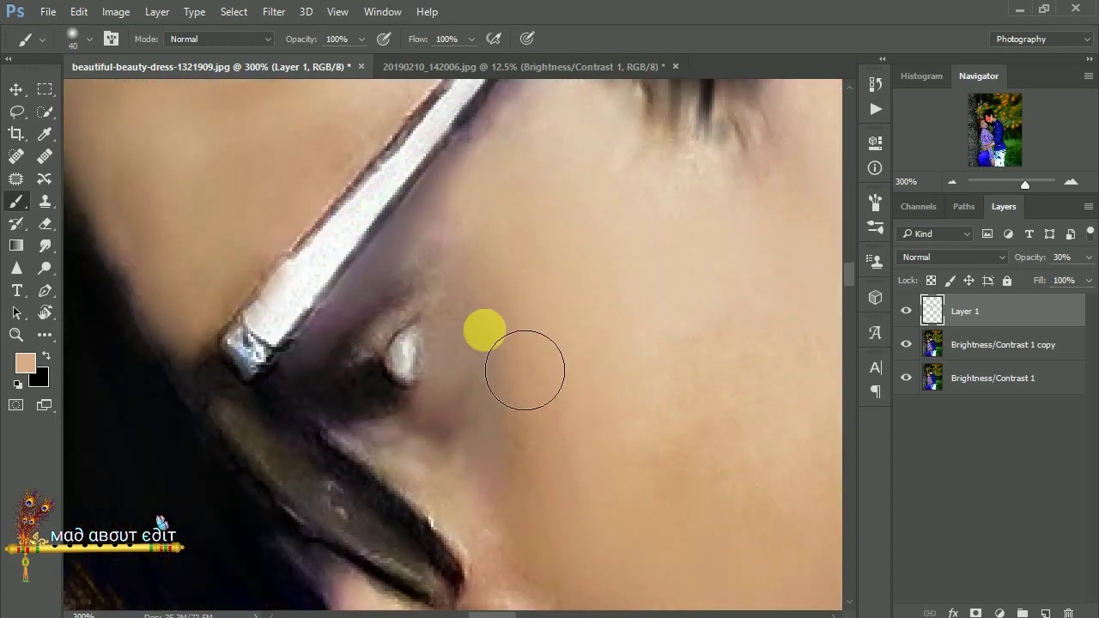
mouse_move(519, 370)
left_mouse_down()
mouse_move(407, 269)
mouse_move(392, 363)
left_mouse_up()
Lighten the skin beside the nose and around the lips
scroll(392, 363, "down", 4)
key("bracketright")
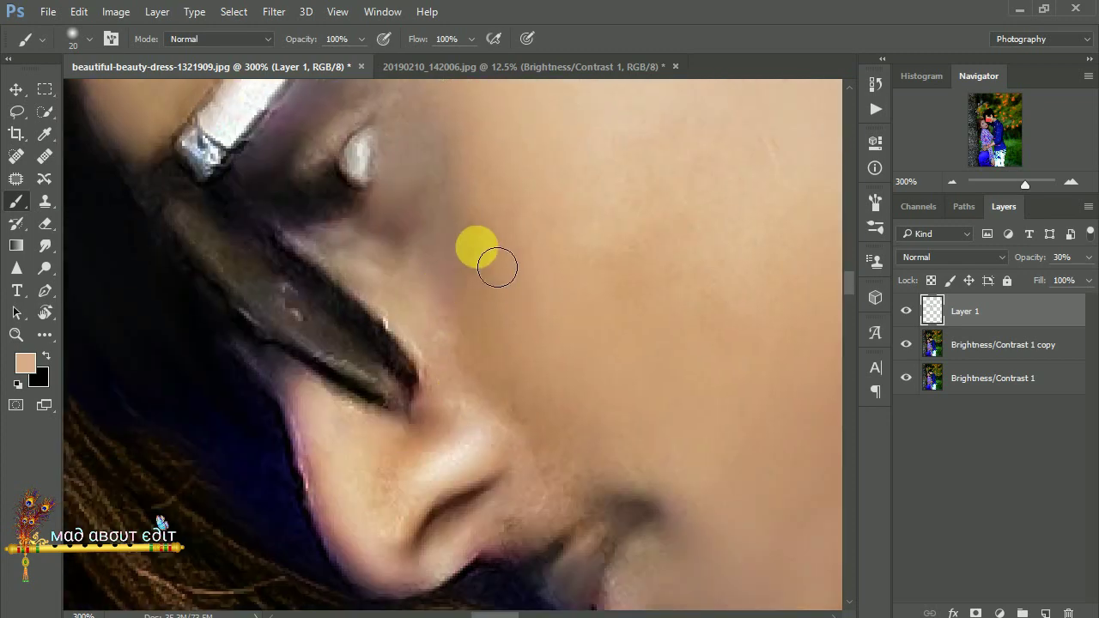
scroll(503, 319, "down", 3)
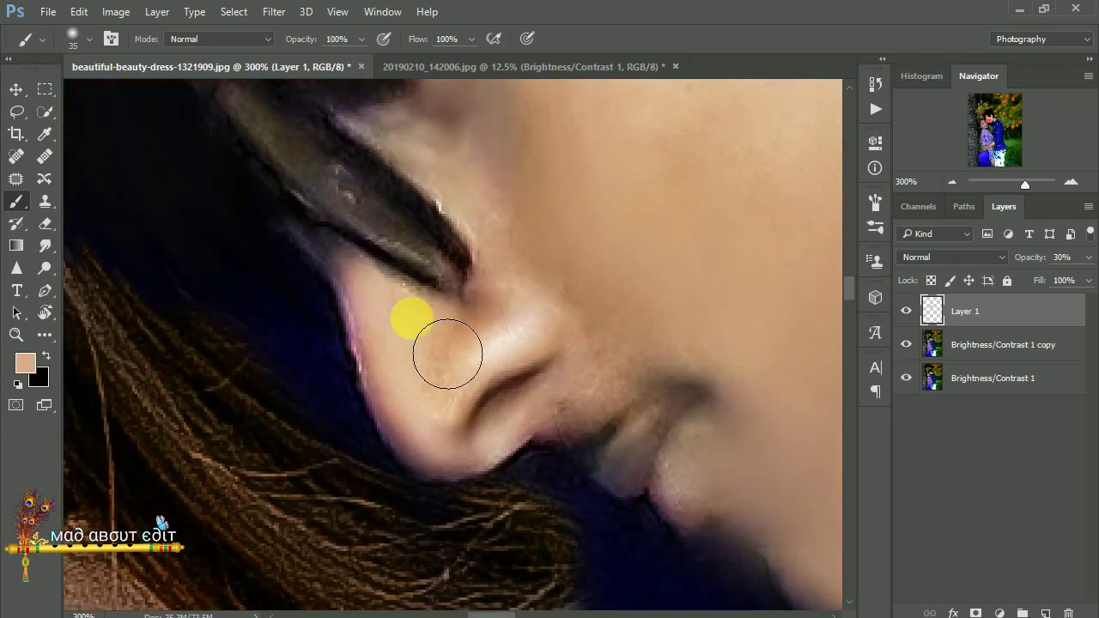
left_click_drag(452, 407, 694, 367)
scroll(583, 238, "down", 3)
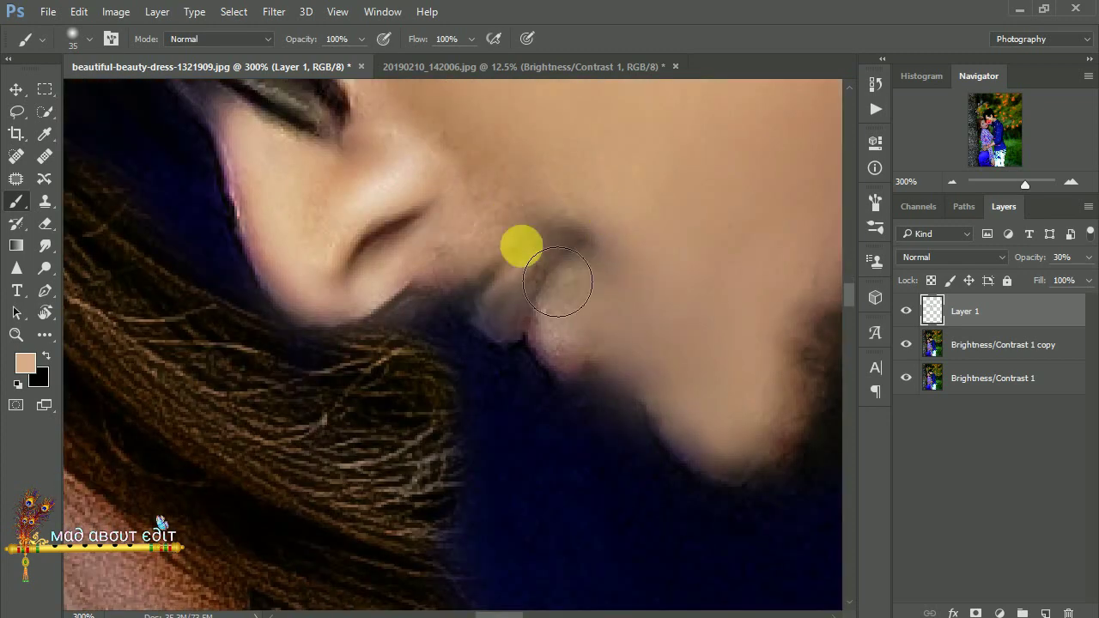
left_click_drag(564, 287, 606, 356)
scroll(606, 355, "down", 1)
scroll(601, 283, "down", 2)
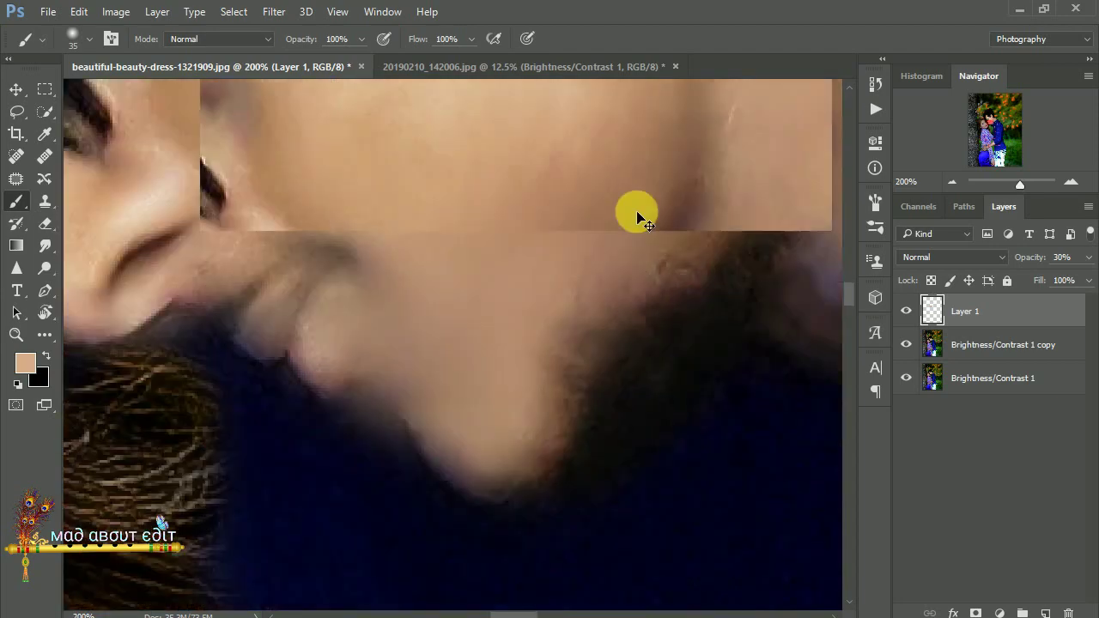
scroll(637, 217, "down", 2)
scroll(637, 216, "down", 2)
scroll(638, 216, "down", 2)
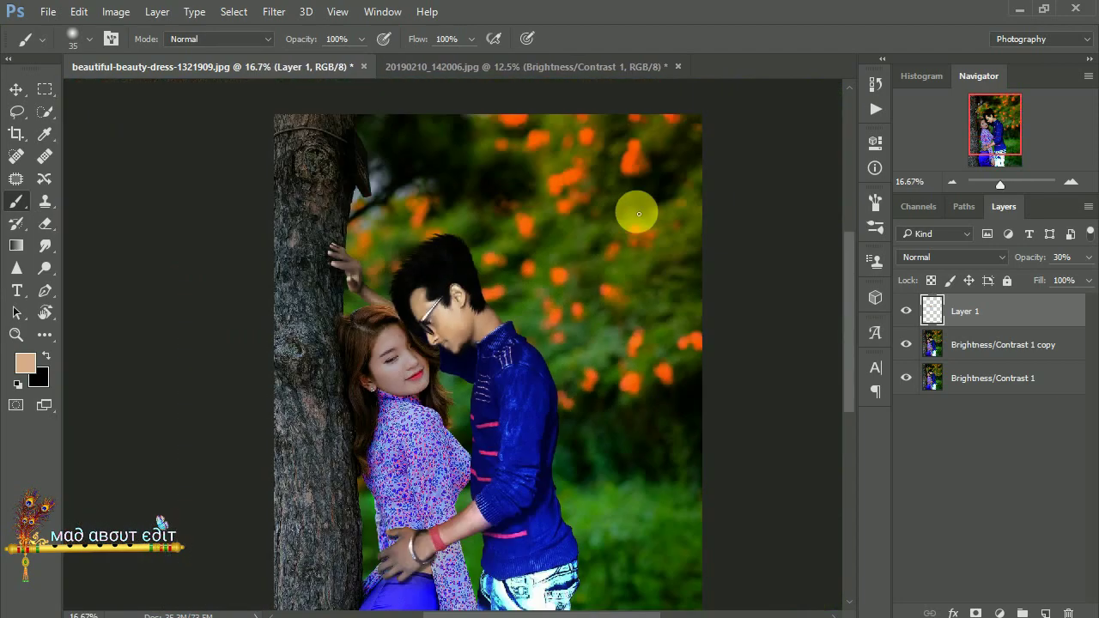
Set Layer 1 to Screen blending at 6% opacity, toggling its visibility to compare
left_click(916, 317)
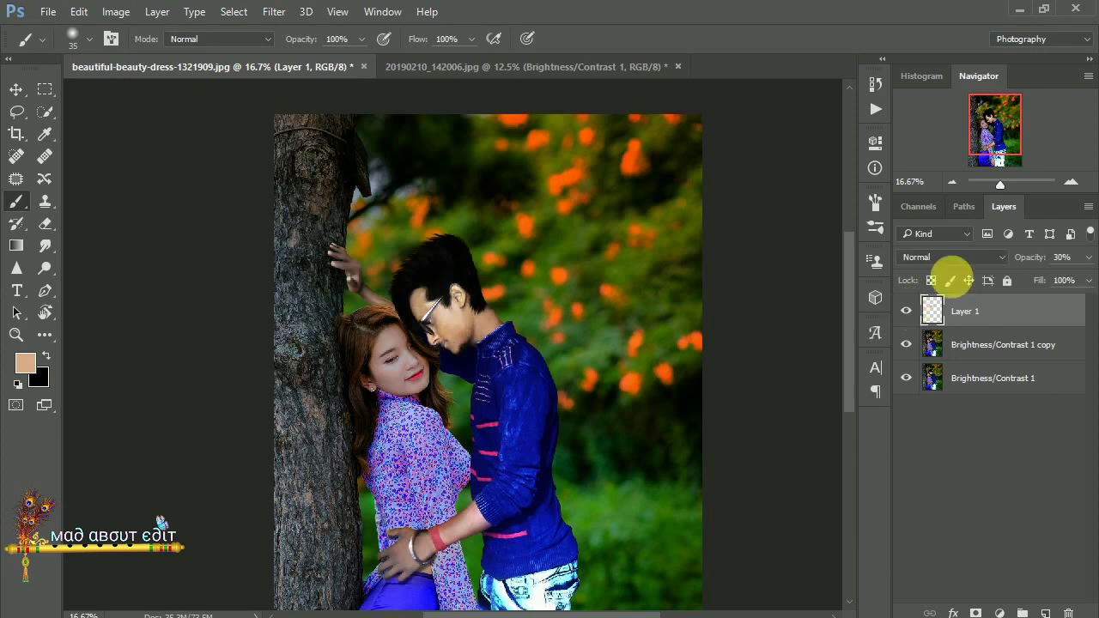
left_click(948, 256)
left_click(933, 375)
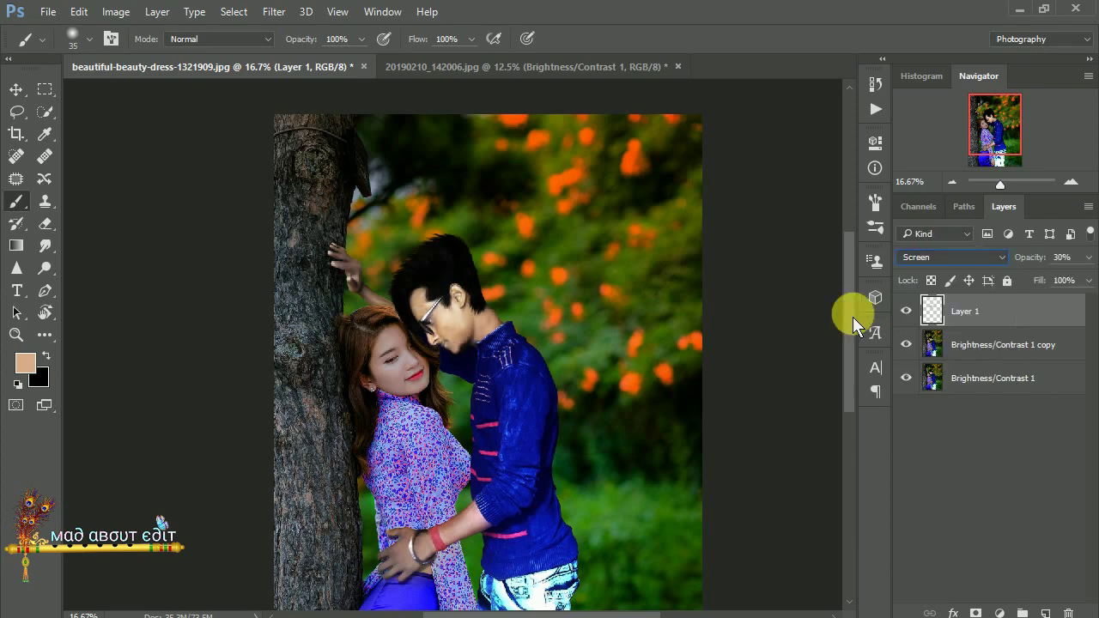
left_click_drag(1037, 257, 1024, 264)
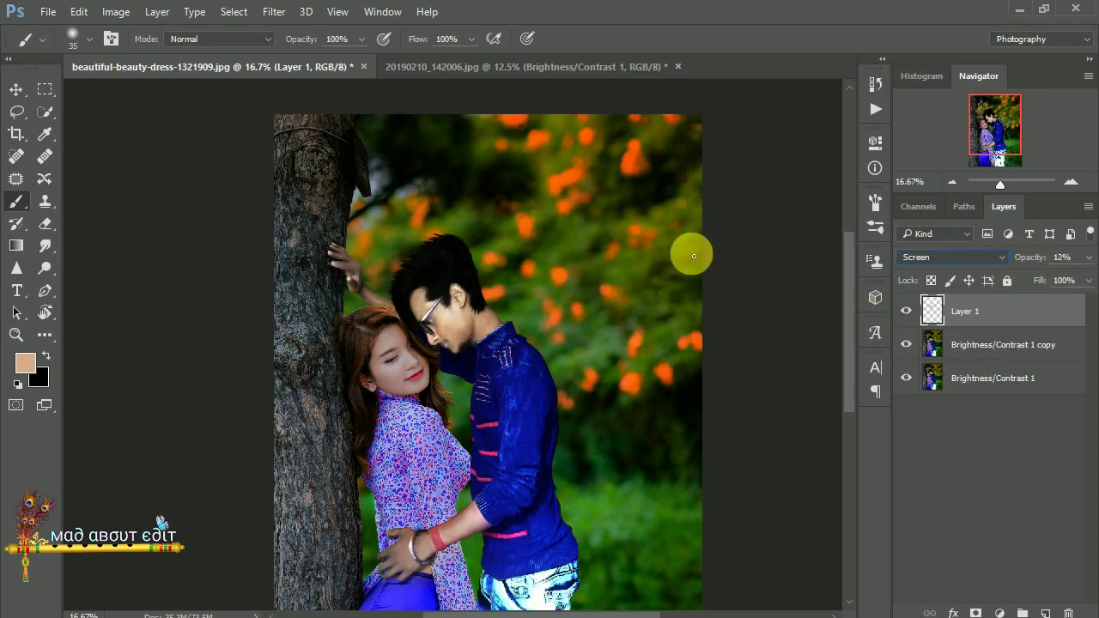
left_click(908, 312)
left_click_drag(1042, 260, 1036, 260)
left_click(907, 310)
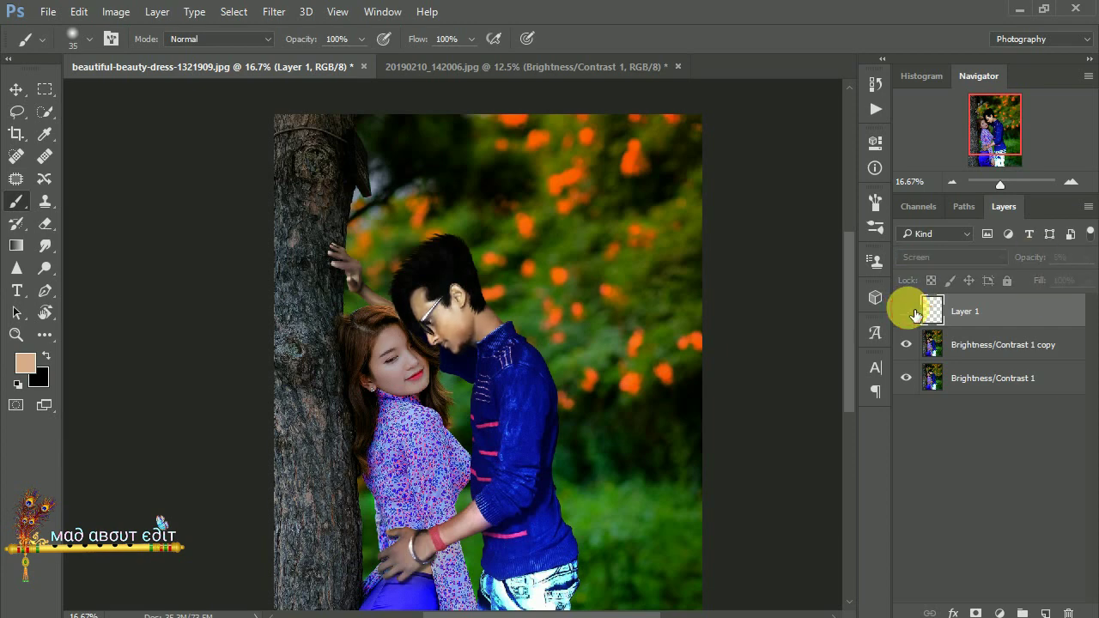
left_click(907, 311)
key("ctrl+minus")
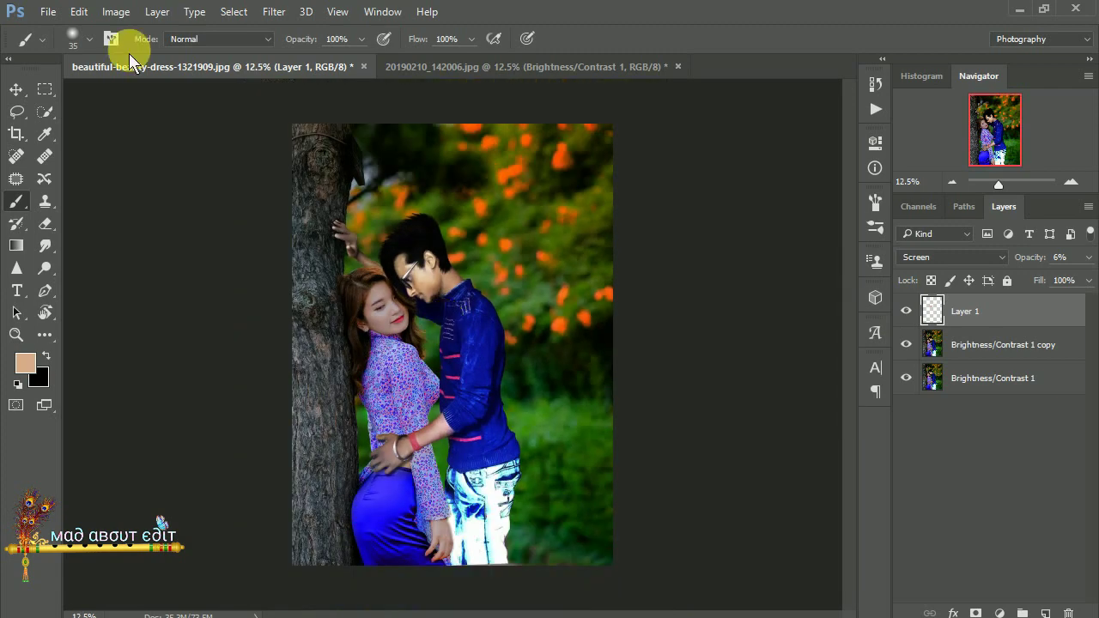
Open PicsArt vs Photoshop001.jpg and unlock its Background, briefly trying Overlay blending
left_click(48, 11)
left_click(68, 43)
double_click(162, 110)
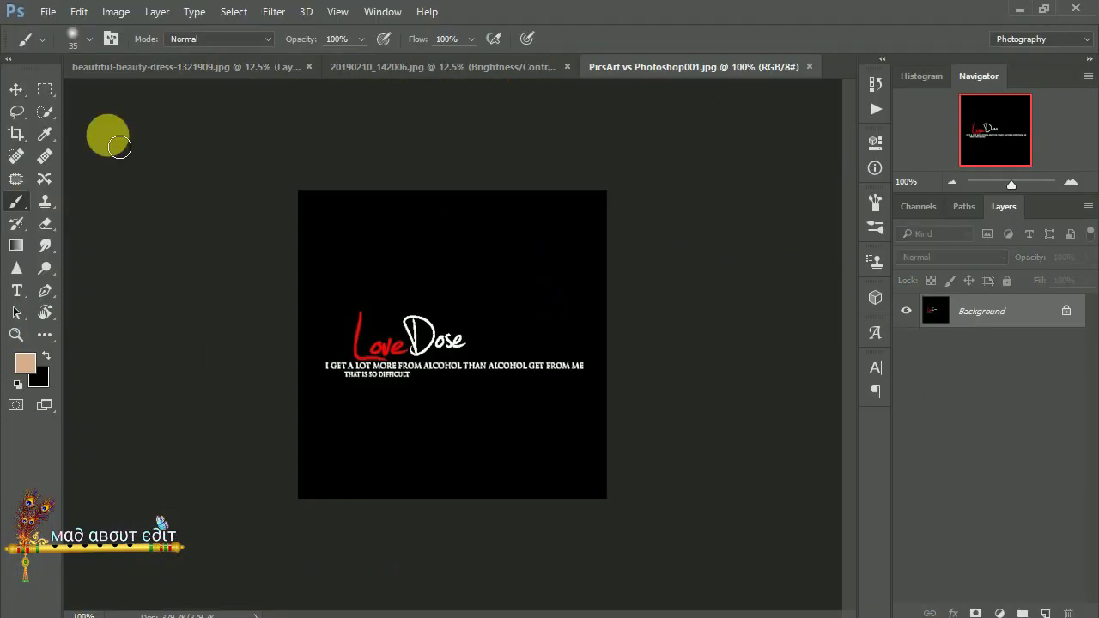
left_click(1066, 311)
left_click(962, 257)
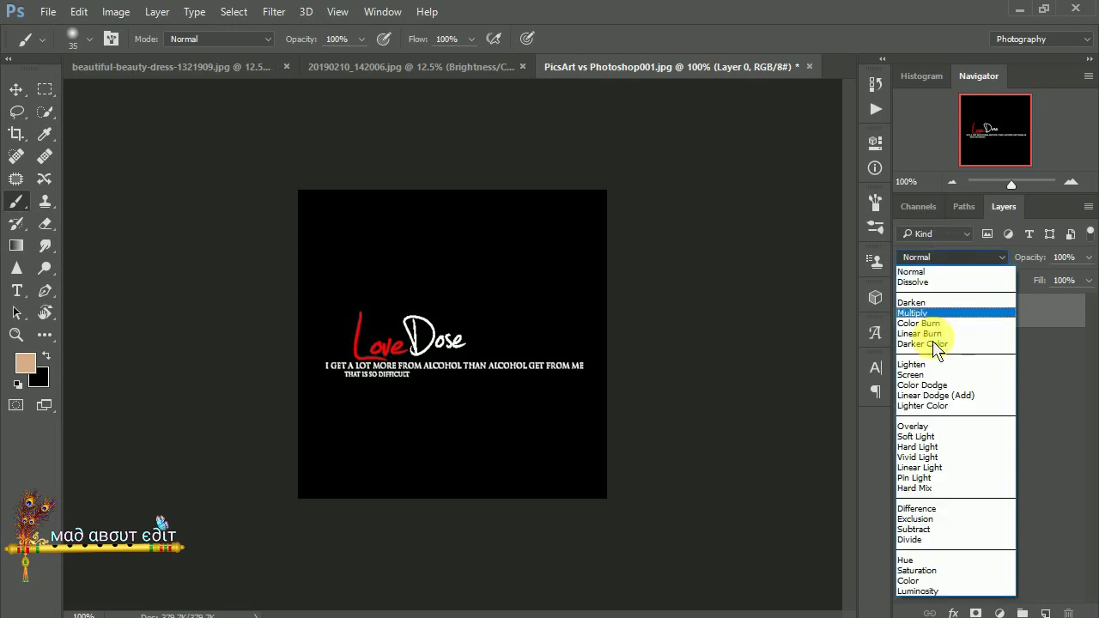
left_click(917, 426)
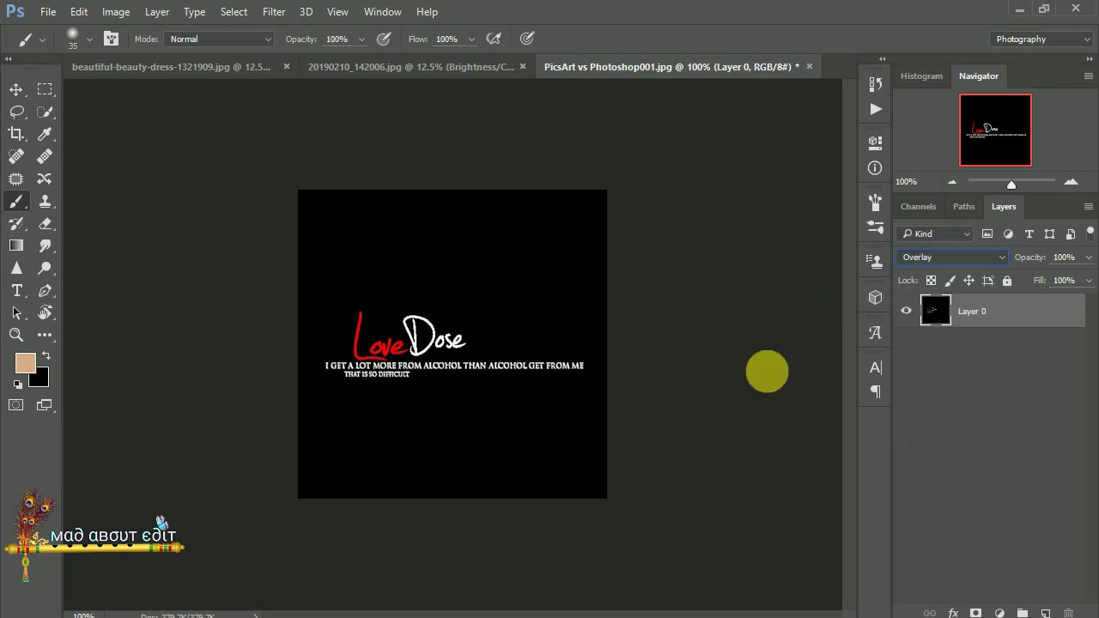
left_click(954, 258)
Drag the Love Dose image into the couple photo as Layer 2 and blend it in Screen mode
left_click(917, 261)
left_click(17, 88)
mouse_move(445, 289)
left_mouse_down()
mouse_move(446, 202)
mouse_move(461, 378)
left_mouse_up()
key("ctrl+t")
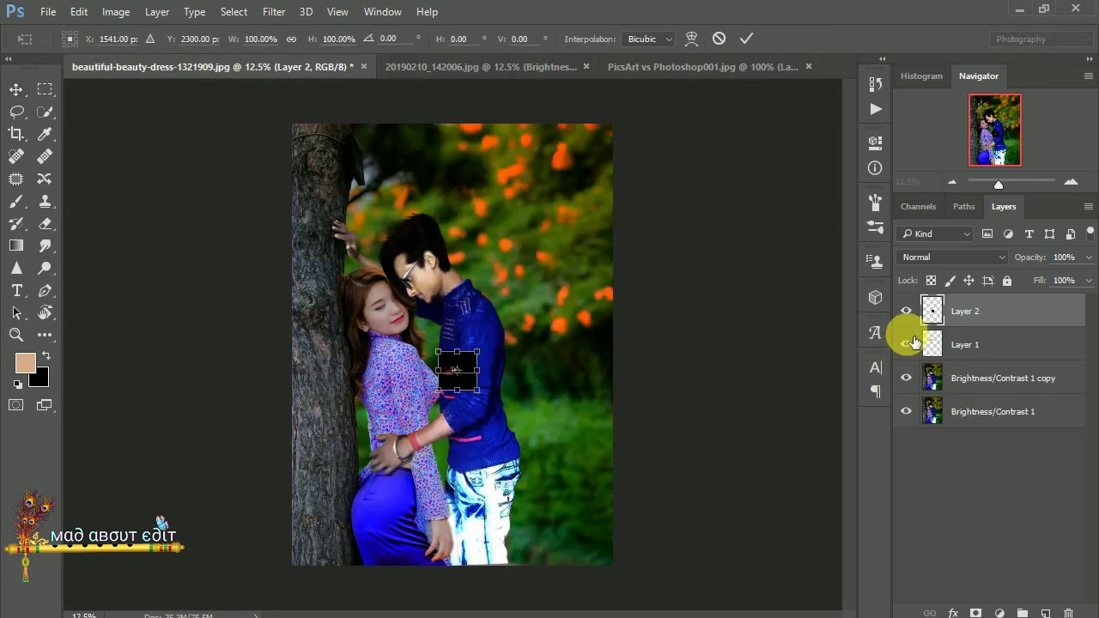
left_click(746, 39)
left_click(954, 256)
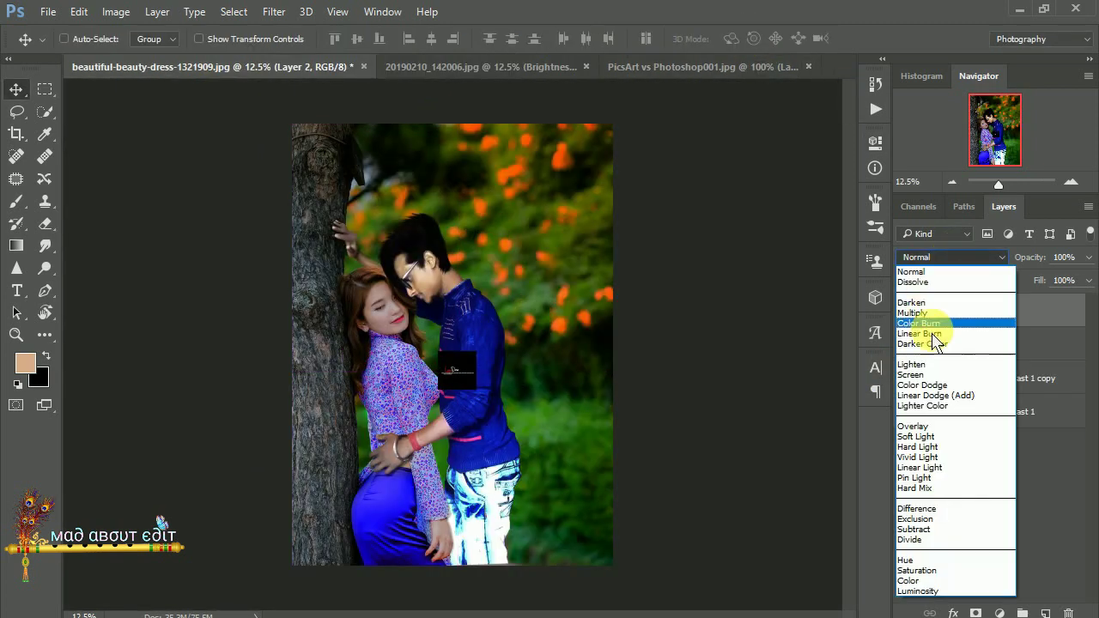
left_click(917, 375)
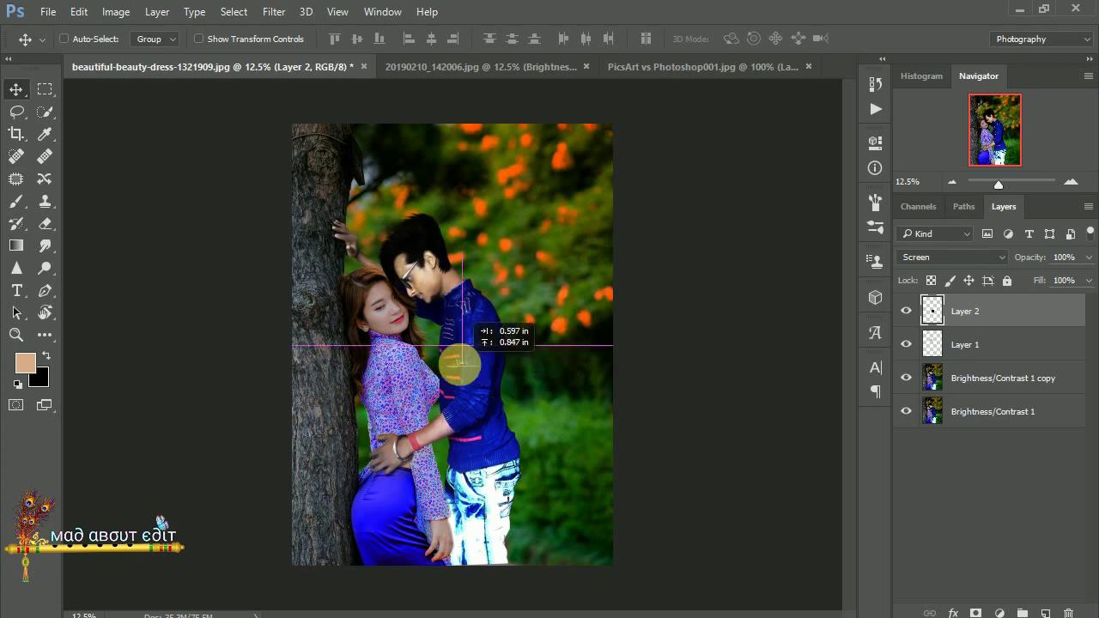
Move the Love Dose graphic down to the bottom of the photo
mouse_move(452, 380)
left_mouse_down()
mouse_move(454, 363)
mouse_move(633, 542)
left_mouse_up()
key("ctrl+t")
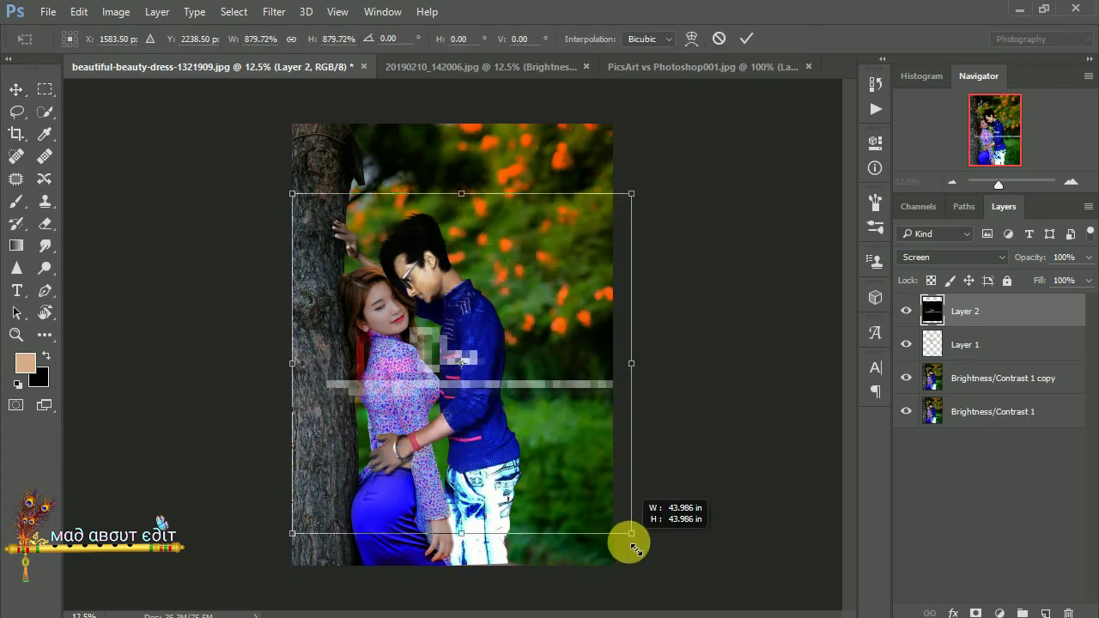
left_click_drag(540, 328, 512, 461)
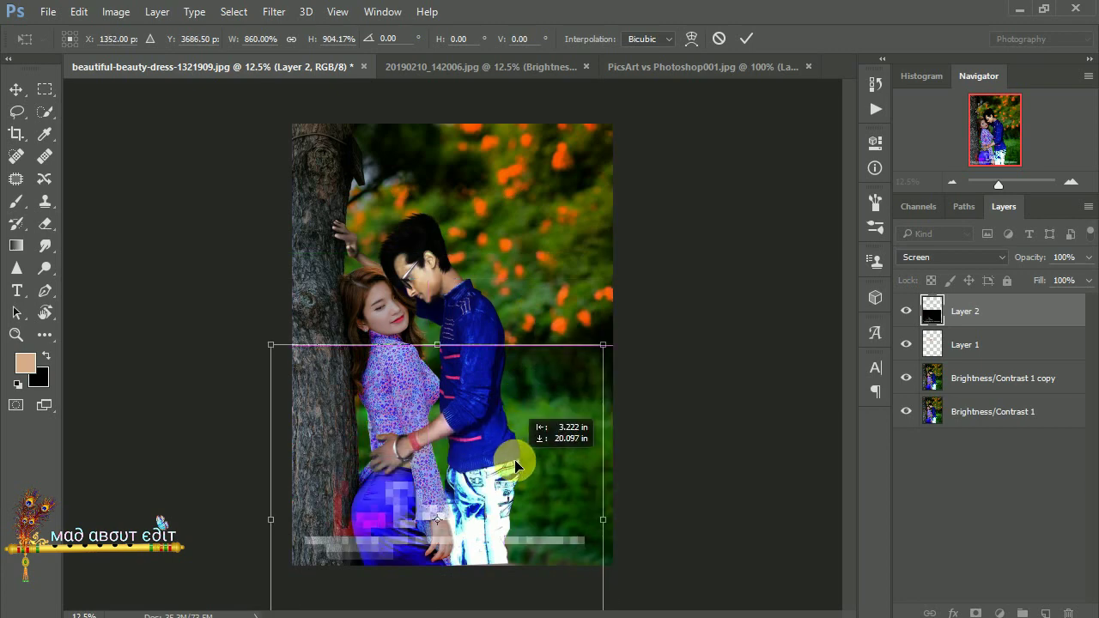
left_click(746, 39)
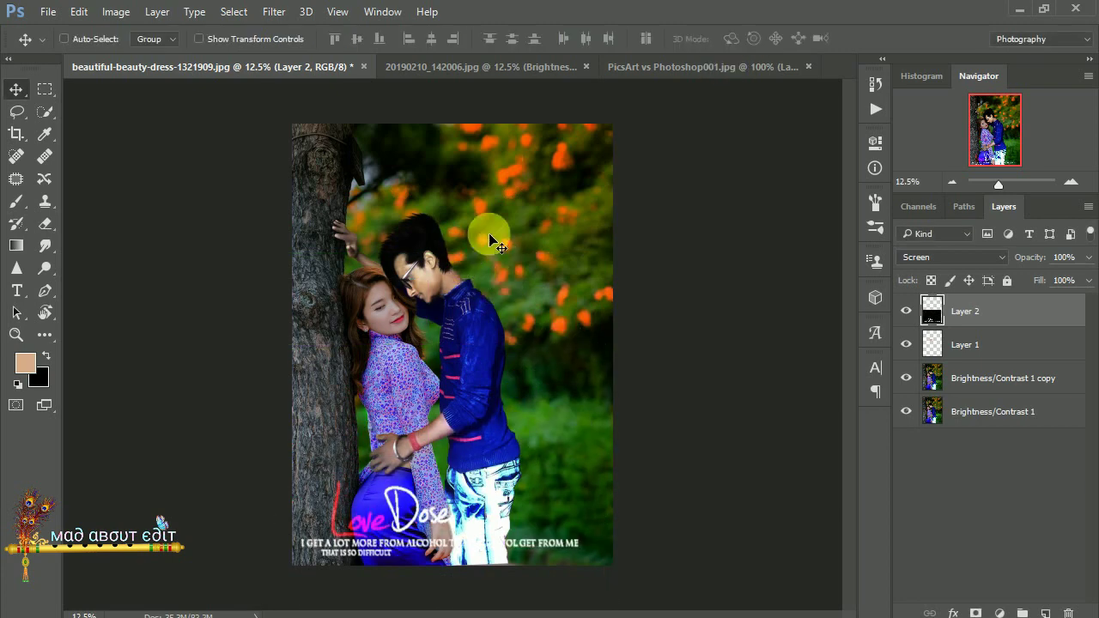
Compare Overlay, Soft Light and Multiply on the text layer, then return it to Normal
left_click(949, 257)
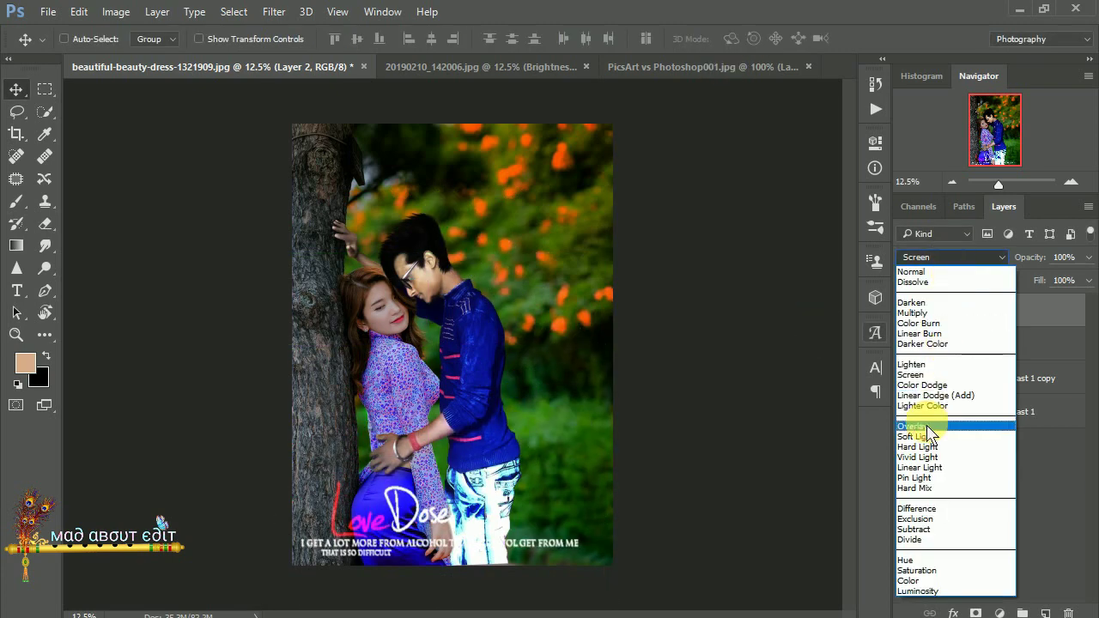
left_click(927, 418)
left_click(949, 258)
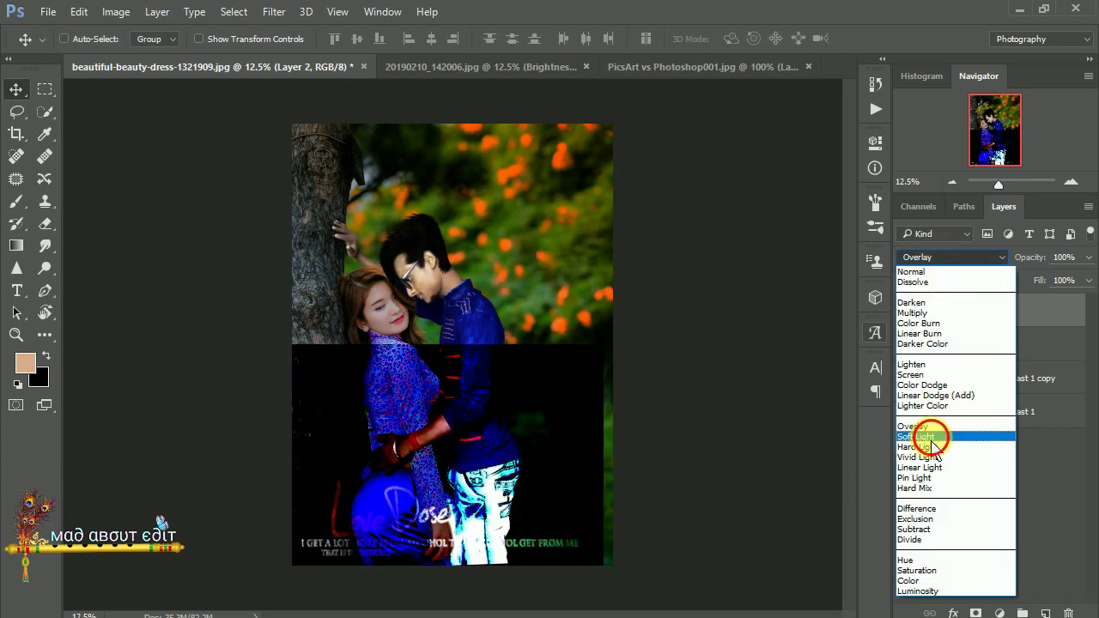
left_click(927, 432)
left_click(949, 257)
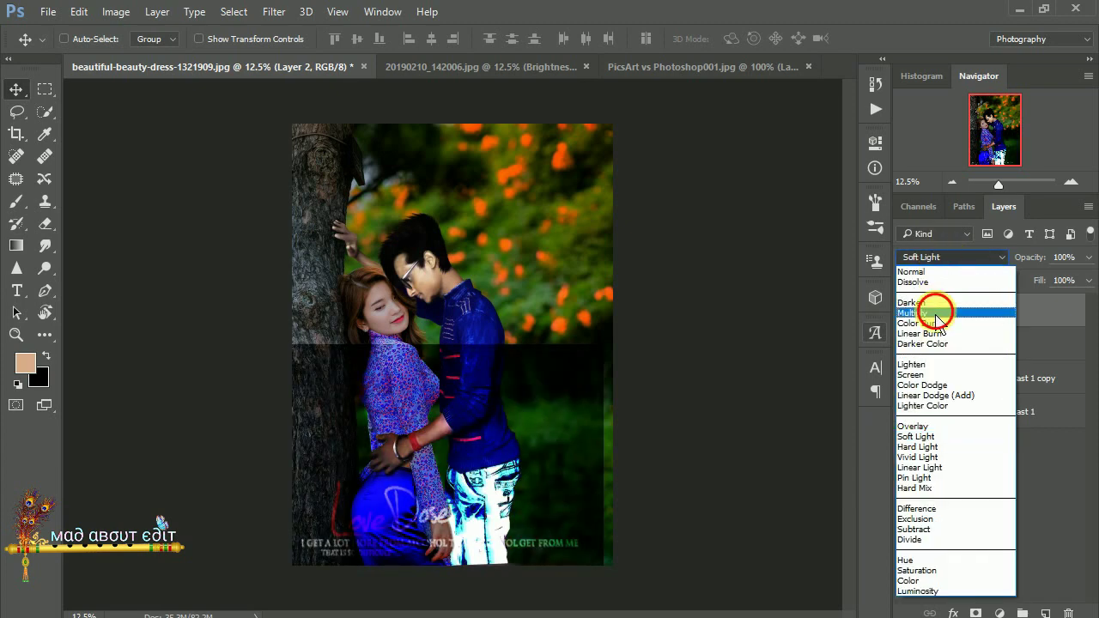
left_click(936, 312)
left_click(926, 258)
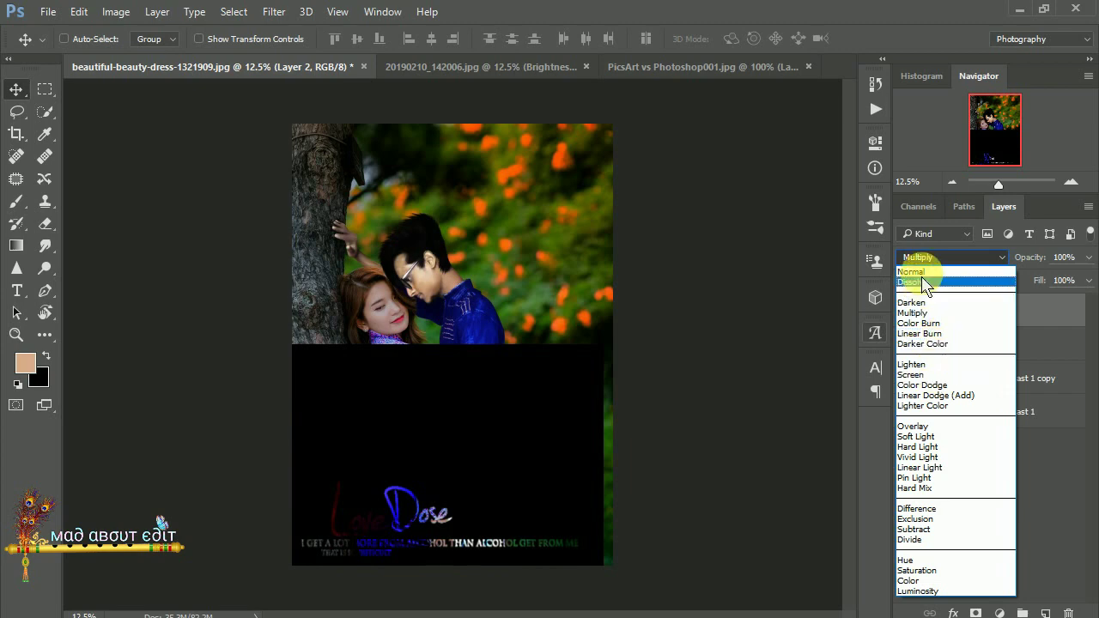
left_click(917, 272)
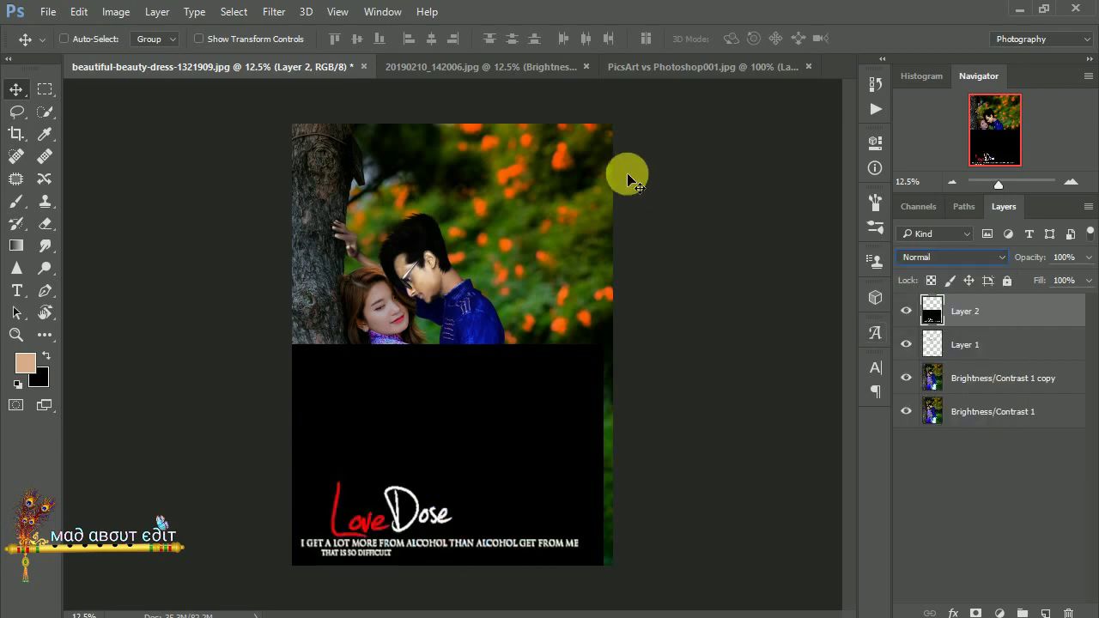
left_click(44, 113)
left_click(120, 128)
Delete the text layer's black backdrop with the Magic Wand, including the fill inside the D
left_click(477, 403)
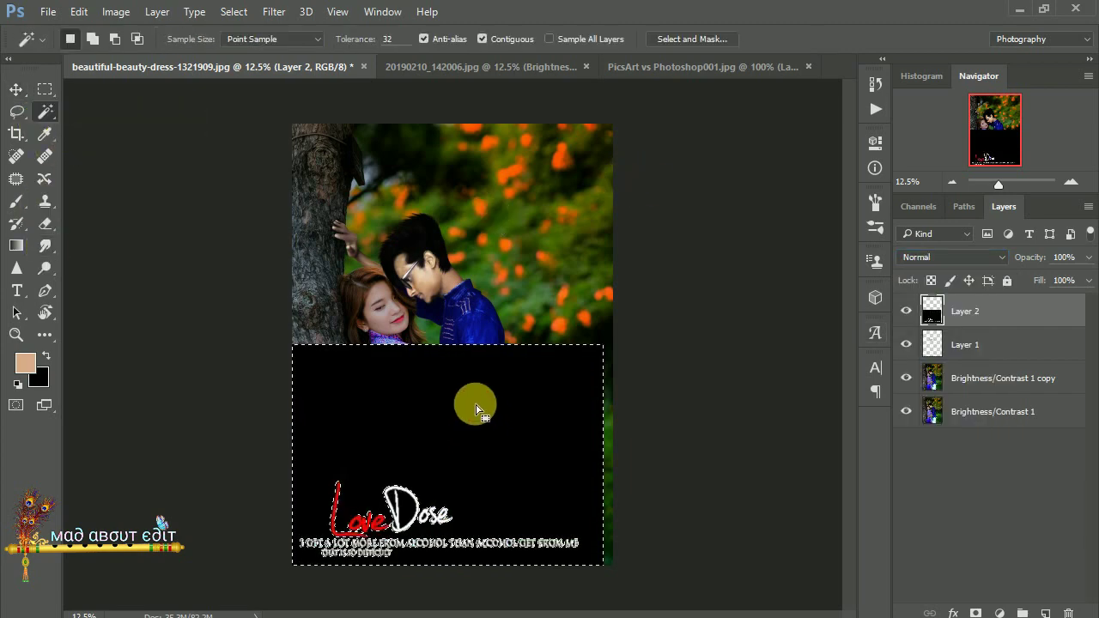
key("Delete")
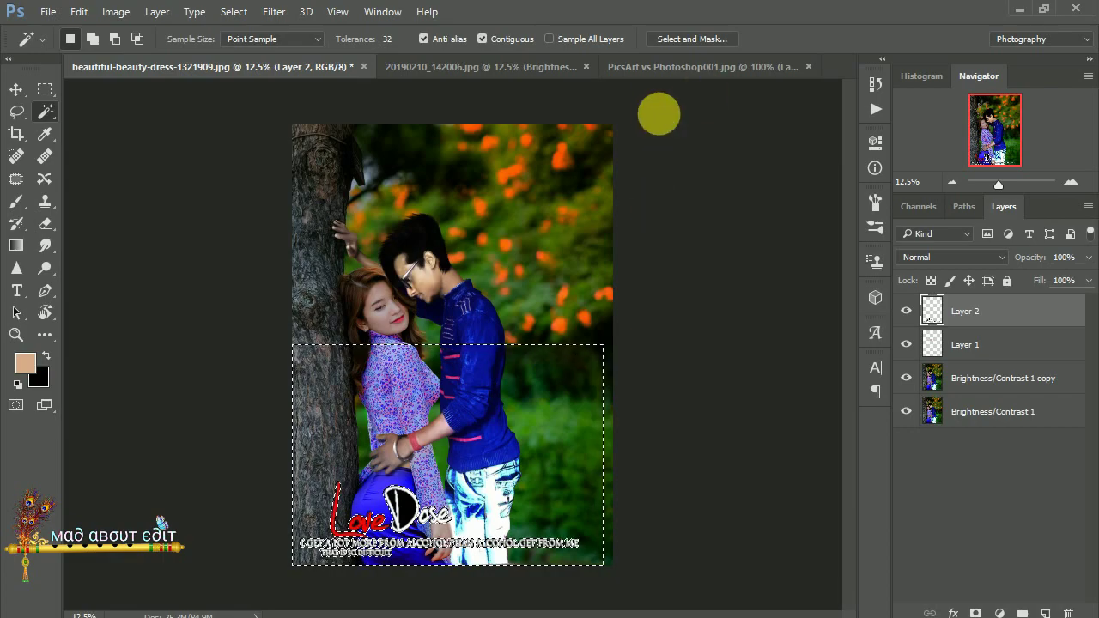
key("ctrl+d")
scroll(645, 301, "up", 3)
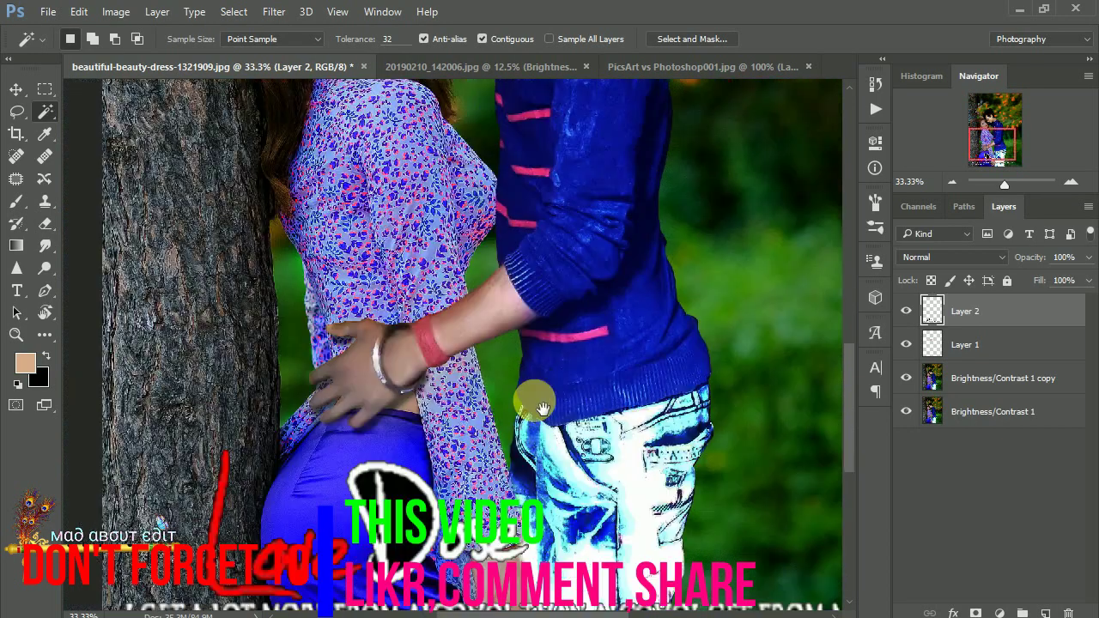
left_click_drag(543, 407, 474, 302)
key("Delete")
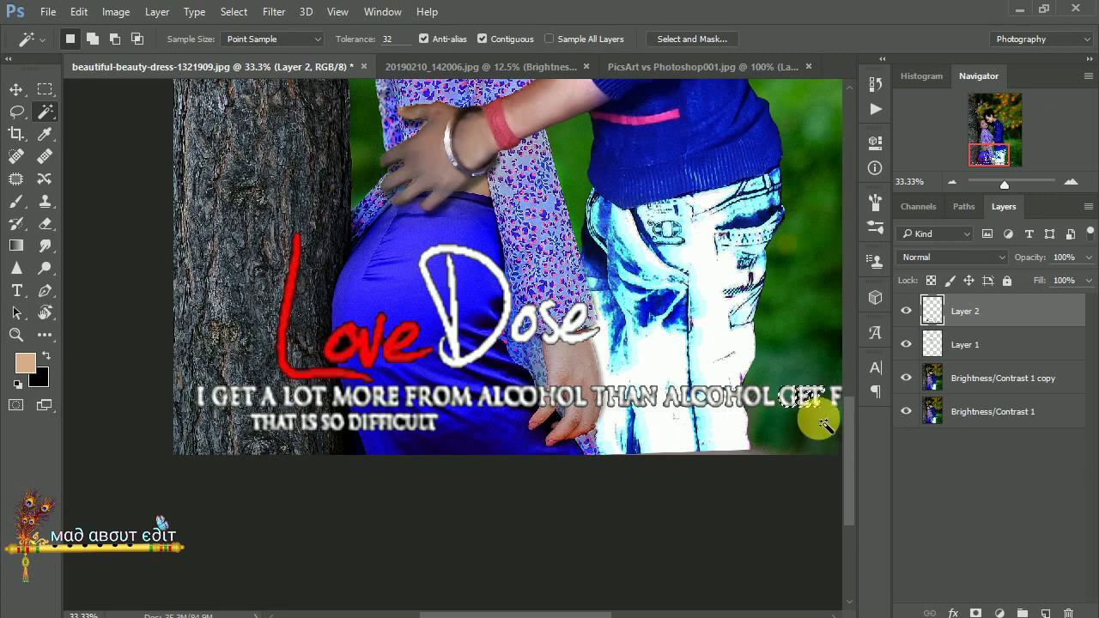
scroll(814, 400, "down", 2)
scroll(814, 401, "down", 1)
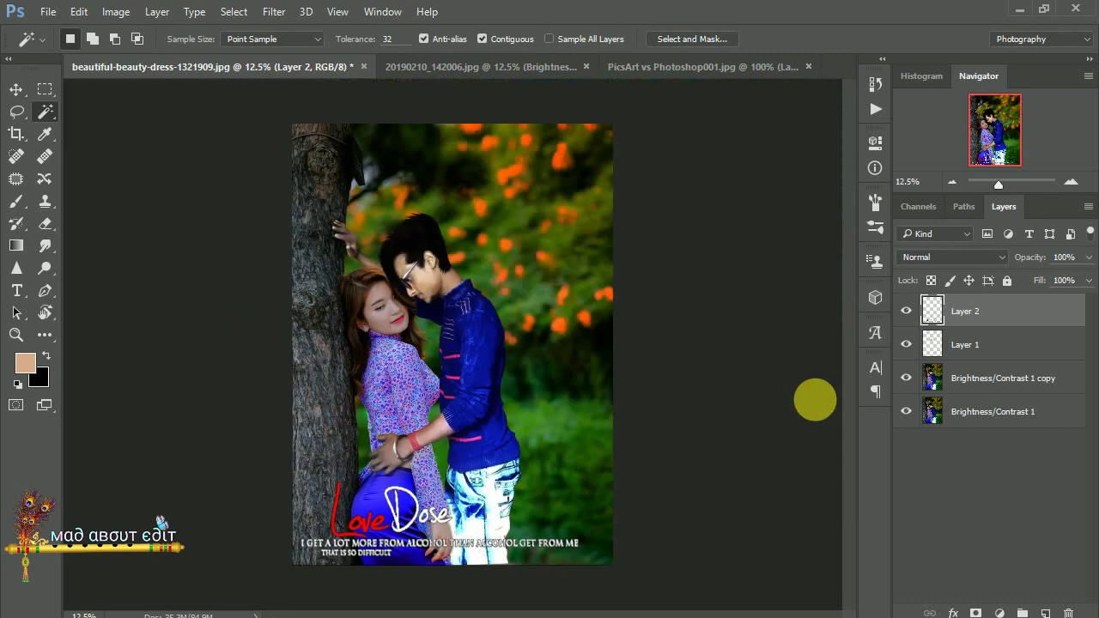
Give Layer 2 drop shadow, inner shadow, inner glow and contoured Bevel & Emboss effects
right_click(981, 316)
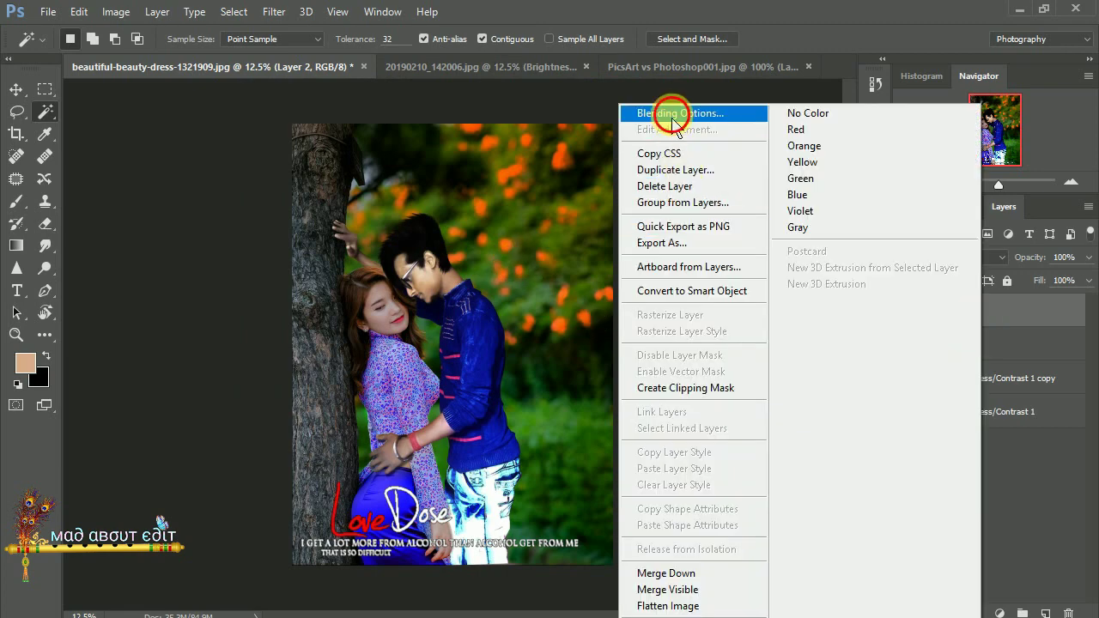
left_click(663, 112)
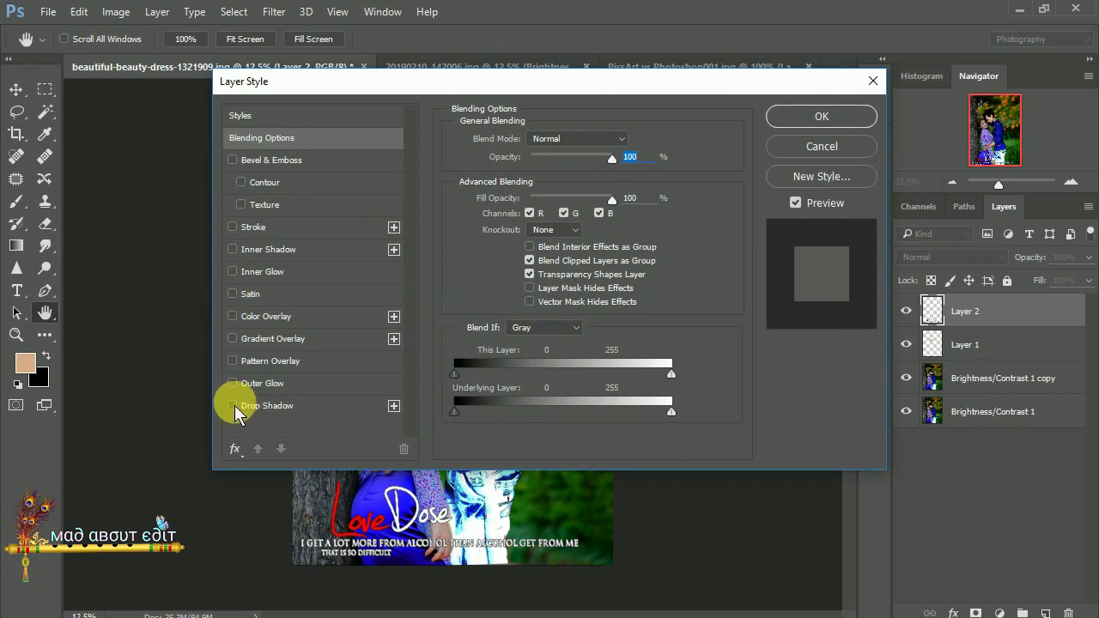
left_click(233, 406)
left_click(232, 250)
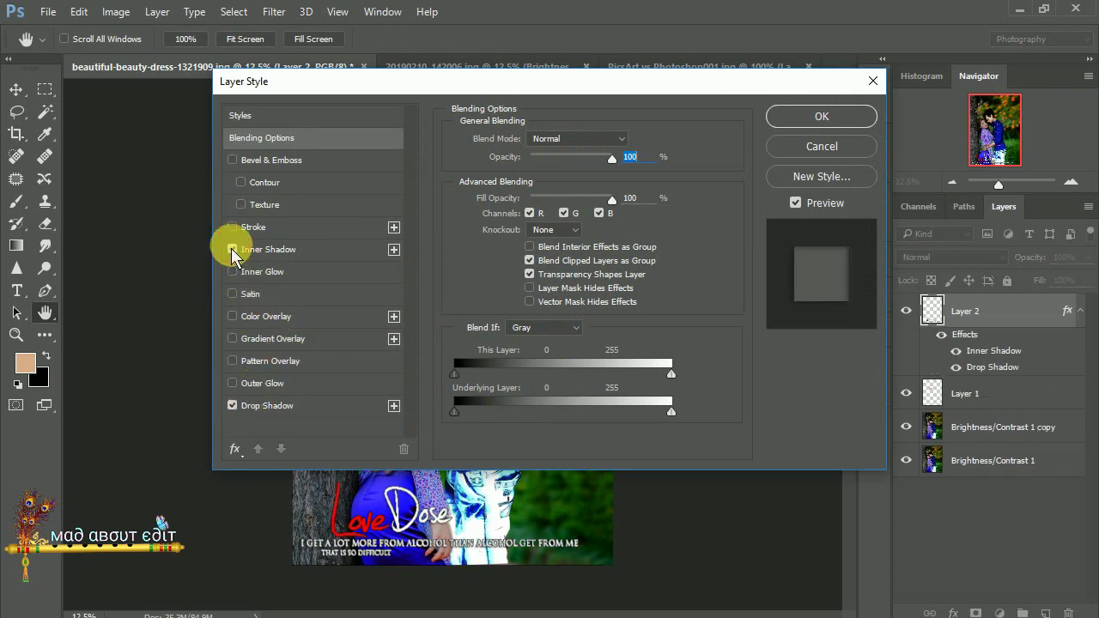
left_click(232, 272)
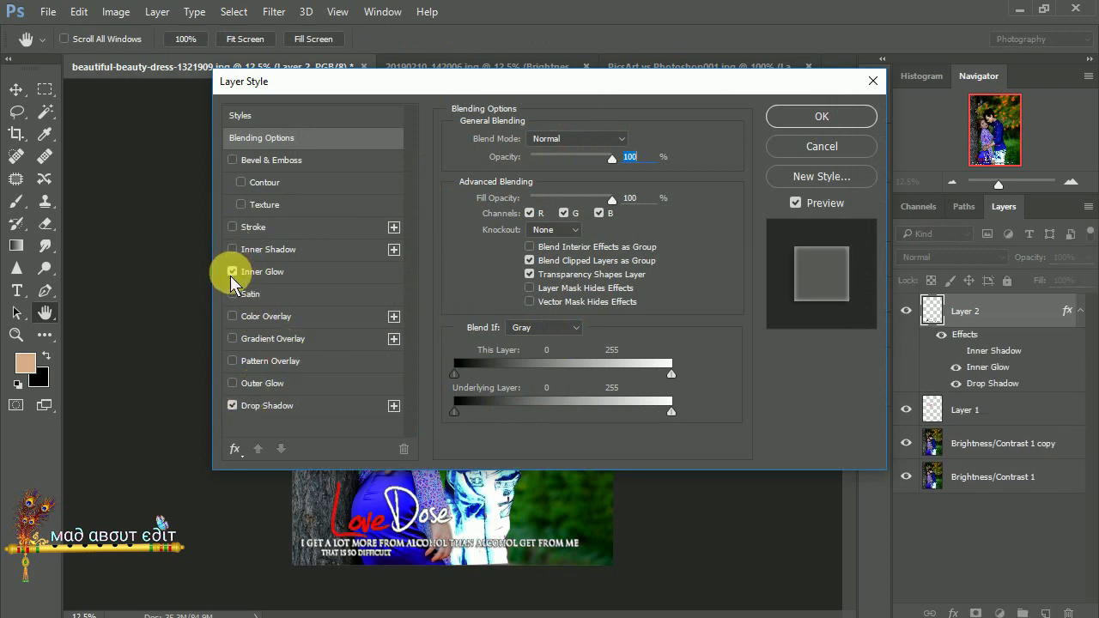
left_click(242, 184)
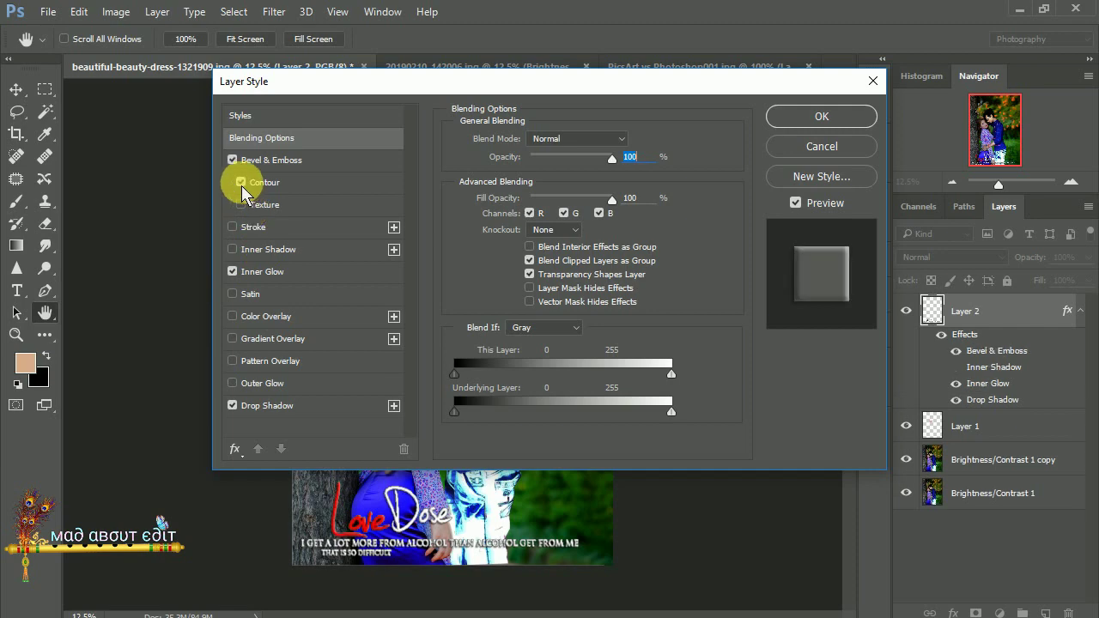
left_click(825, 116)
Split the effects into separate layers and nudge the Drop Shadow layer slightly left
right_click(1049, 322)
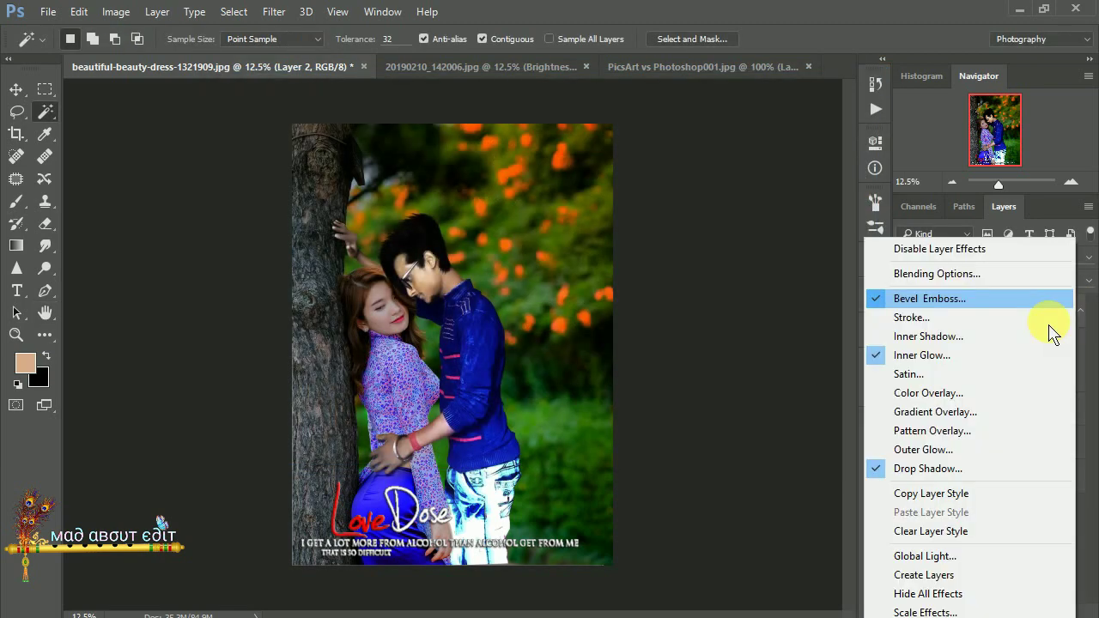
left_click(932, 575)
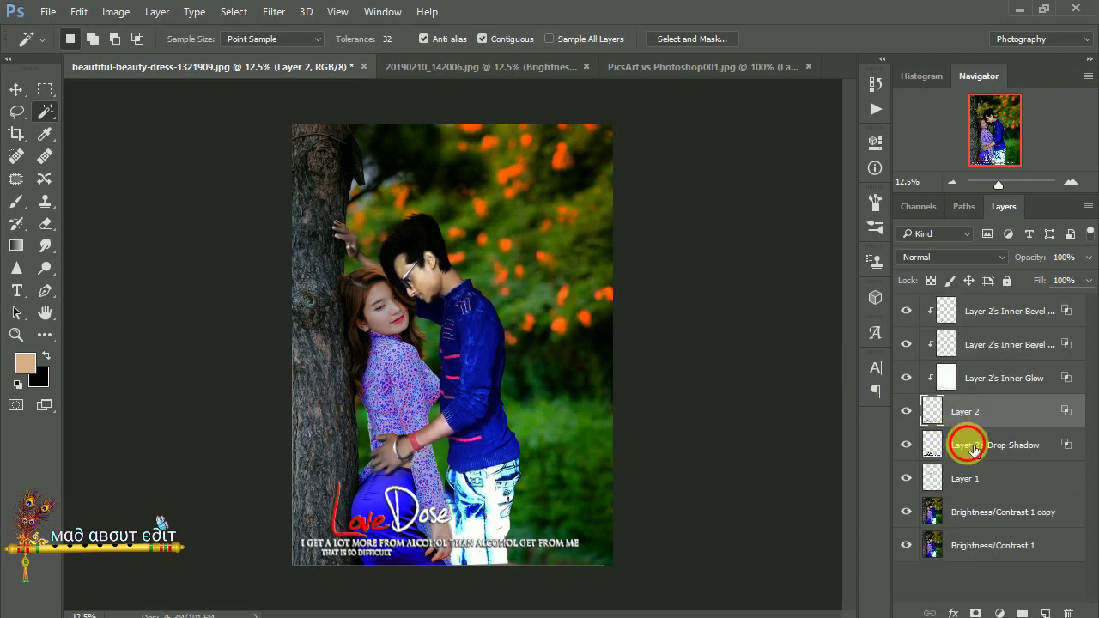
left_click(973, 448)
key("ctrl+t")
left_click_drag(571, 433, 564, 445)
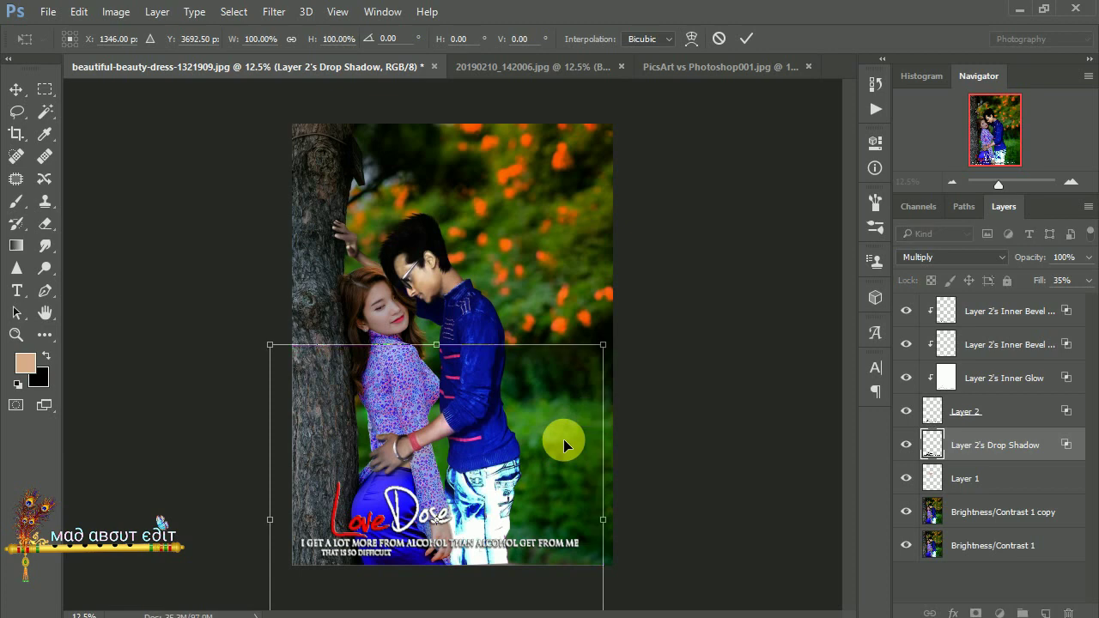
key("Left")
key("Left")
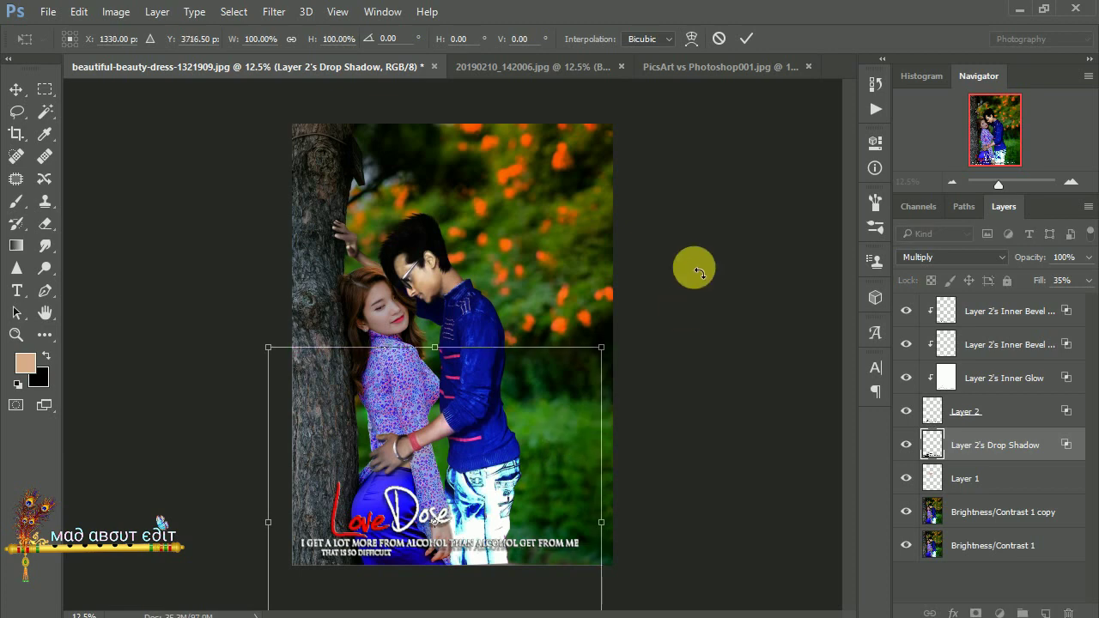
key("Return")
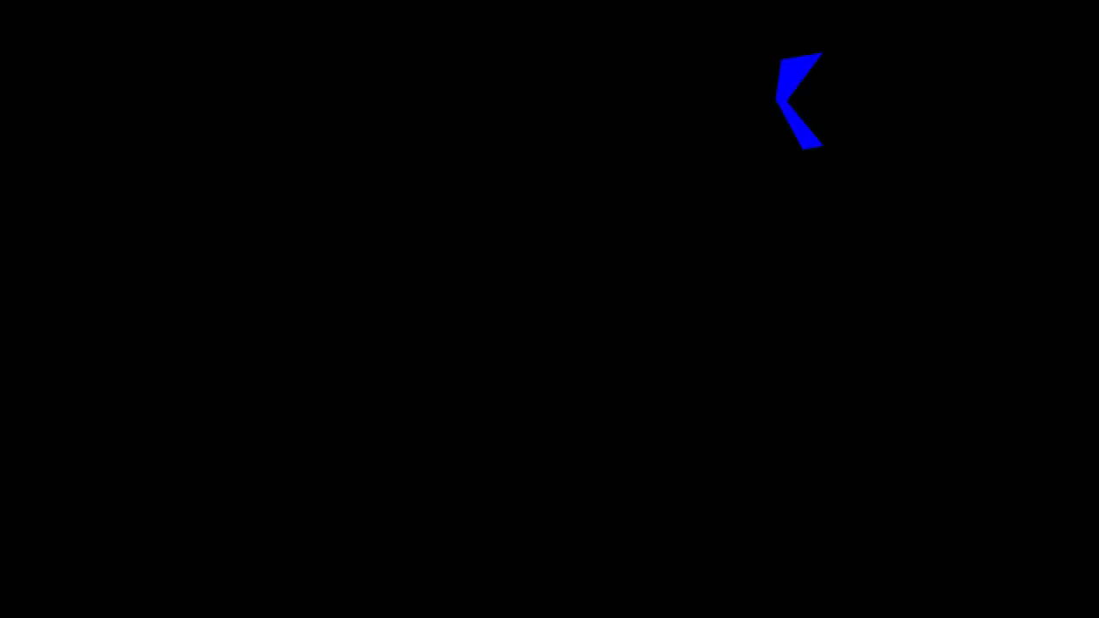